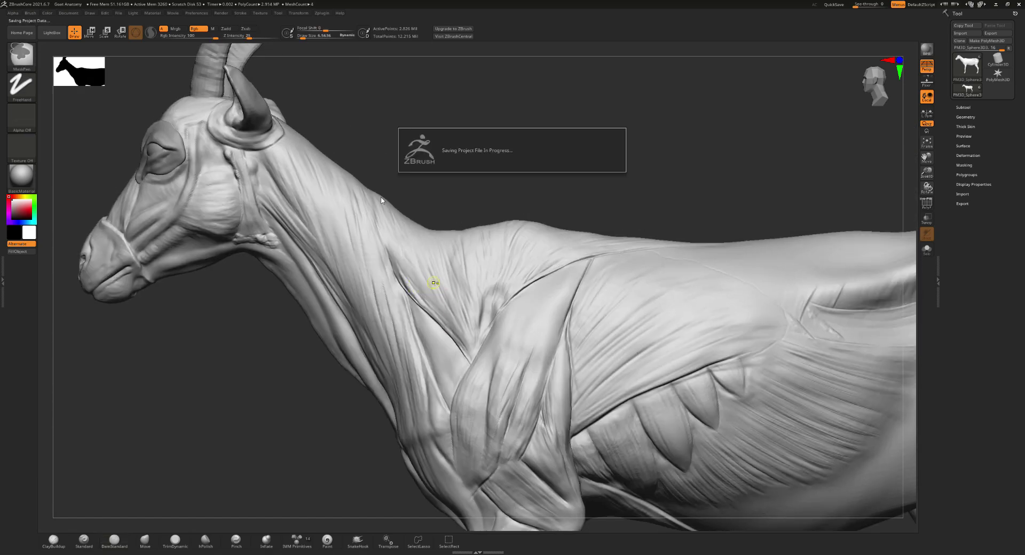
- Zoom in on the neck below the horn and carve a first crease down its side
right_click_drag(295, 143, 386, 264, "ctrl")
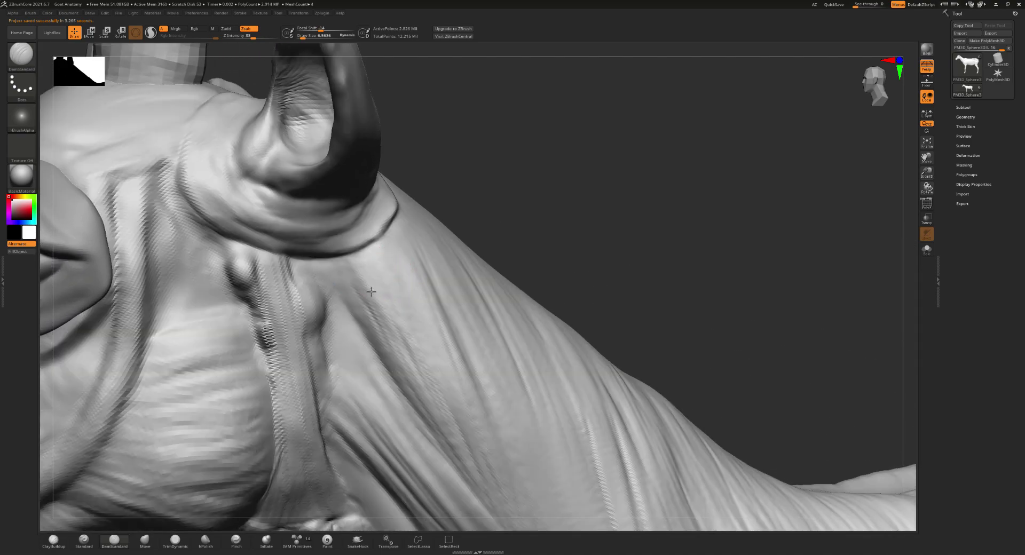
right_click_drag(389, 268, 414, 298, "ctrl")
key("s")
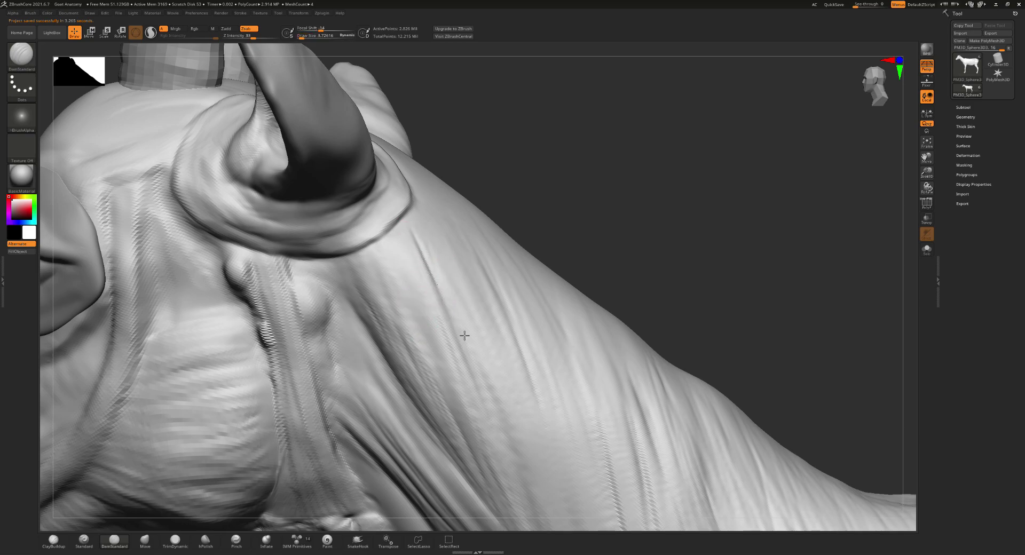
left_click_drag(423, 254, 481, 381)
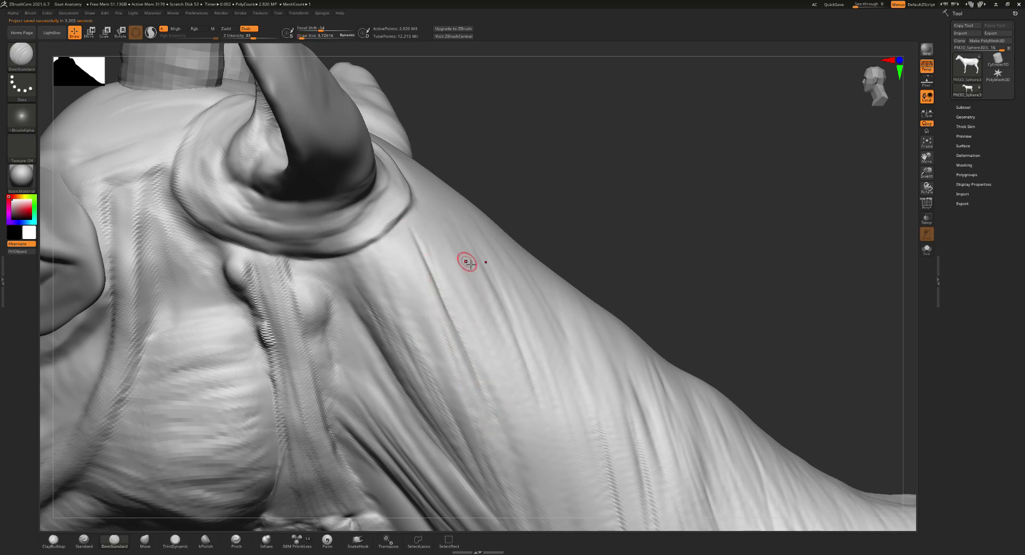
- Turn the head to a new angle and carve a second diagonal crease down the neck
mouse_move(467, 262)
right_mouse_down()
mouse_move(448, 282)
mouse_move(449, 272)
right_mouse_up()
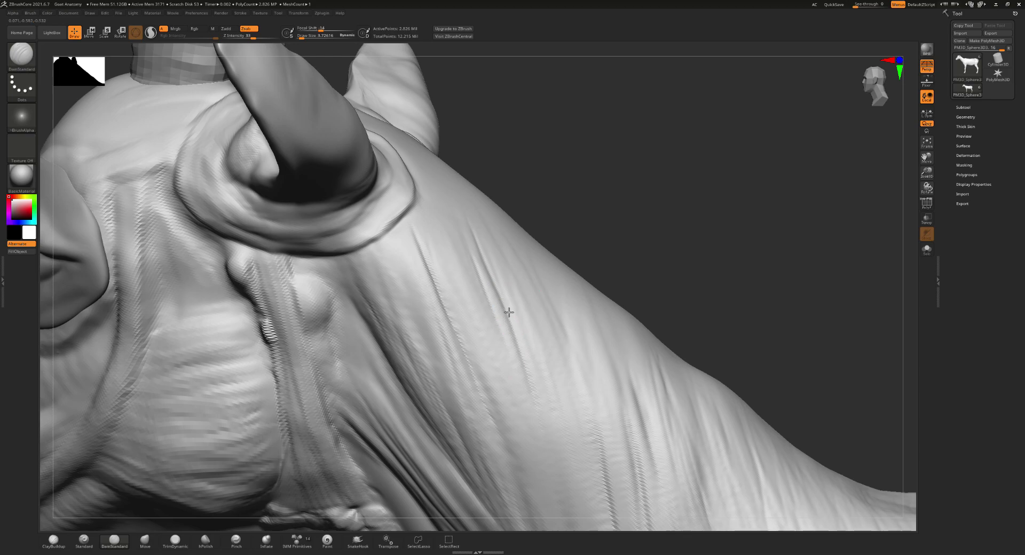
right_click_drag(507, 274, 503, 276)
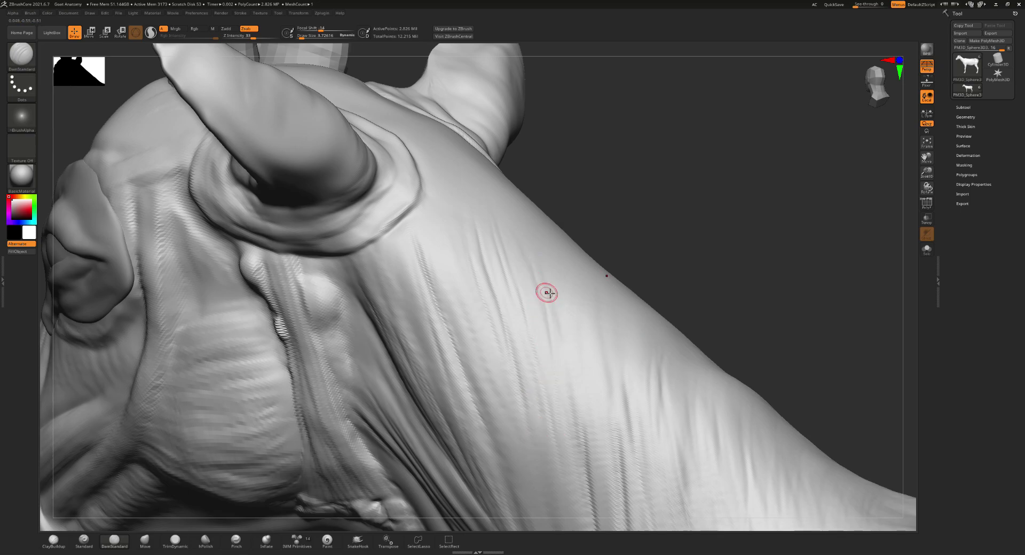
mouse_move(575, 395)
right_mouse_down()
mouse_move(556, 365)
mouse_move(581, 355)
mouse_move(394, 303)
right_mouse_up()
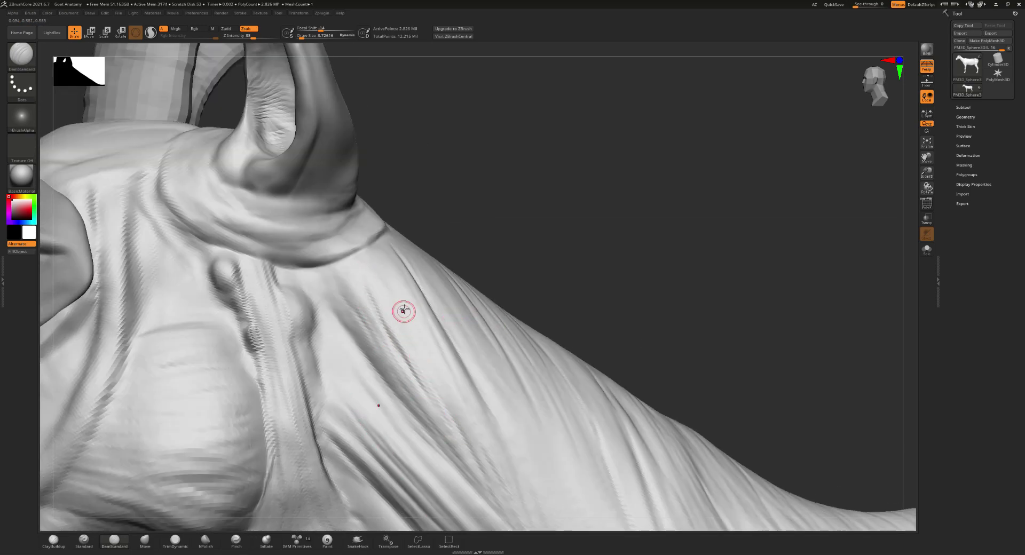
right_click_drag(456, 389, 448, 299, "ctrl")
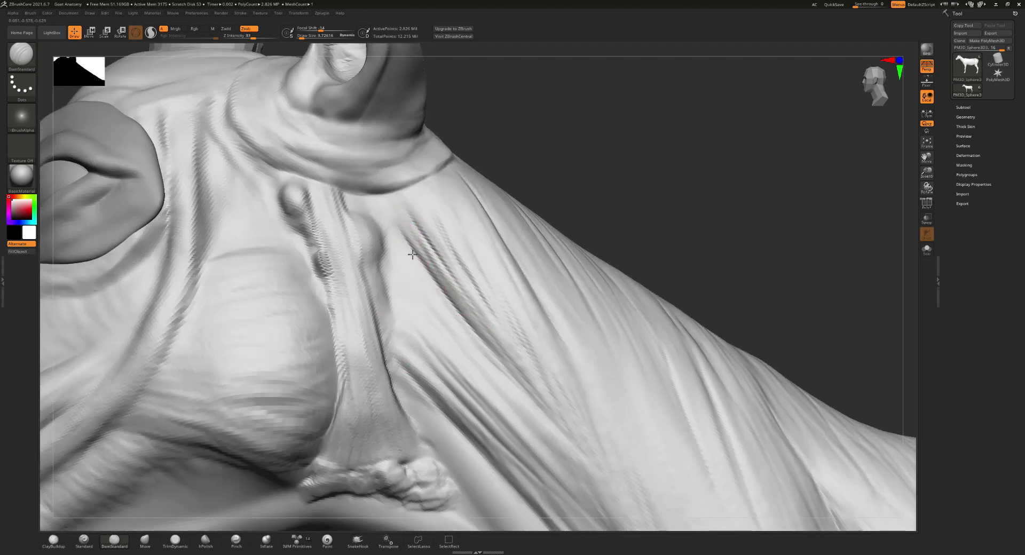
left_click_drag(412, 251, 573, 461)
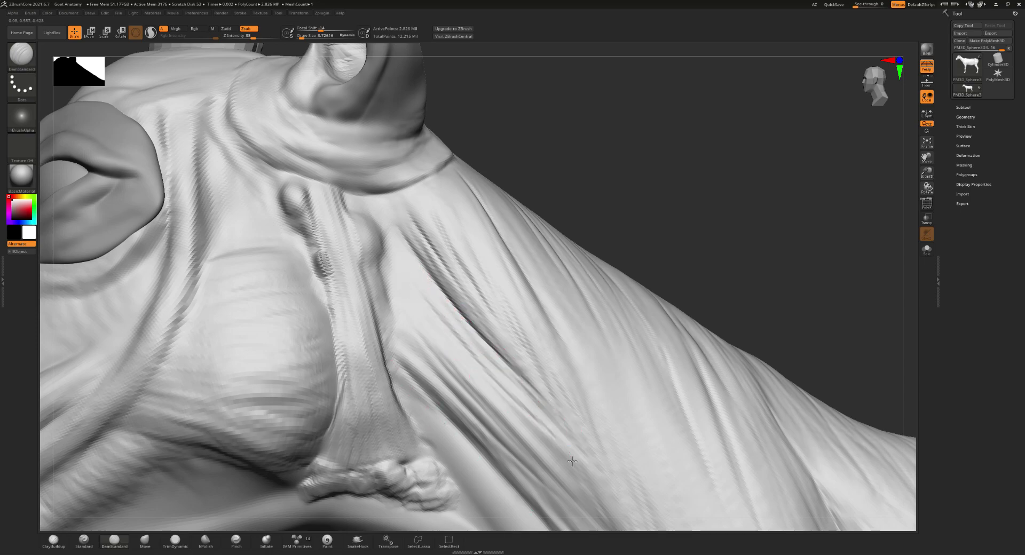
scroll(561, 454, "down", 5)
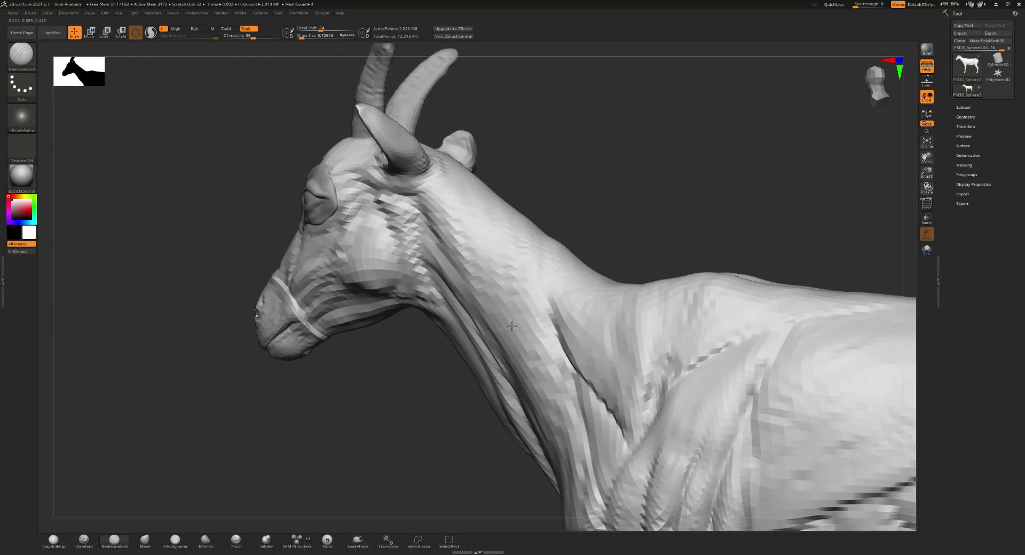
- Resize the DamStandard brush and carve a crease along the fold under the neck
scroll(532, 343, "up", 3)
key("s")
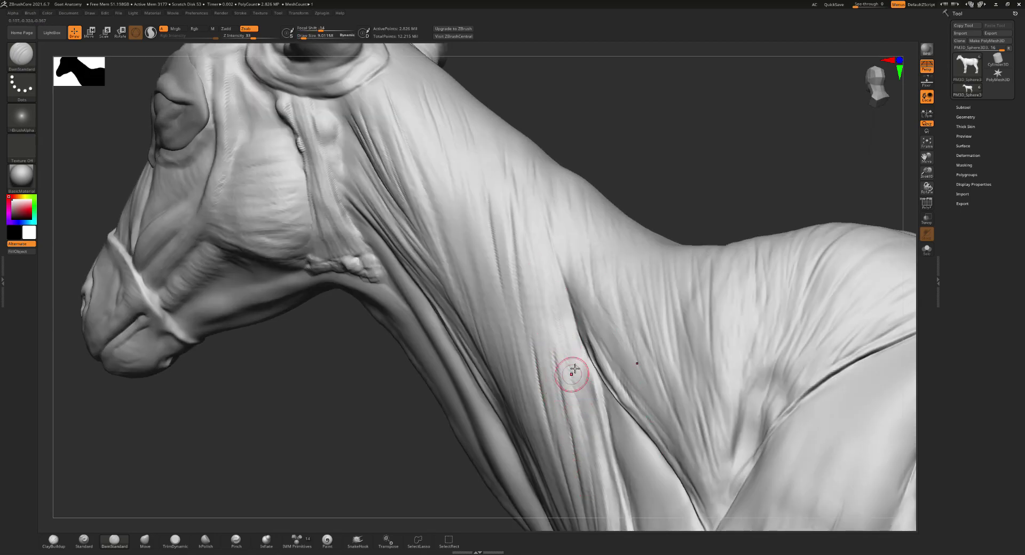
scroll(566, 352, "down", 3)
scroll(683, 334, "up", 4)
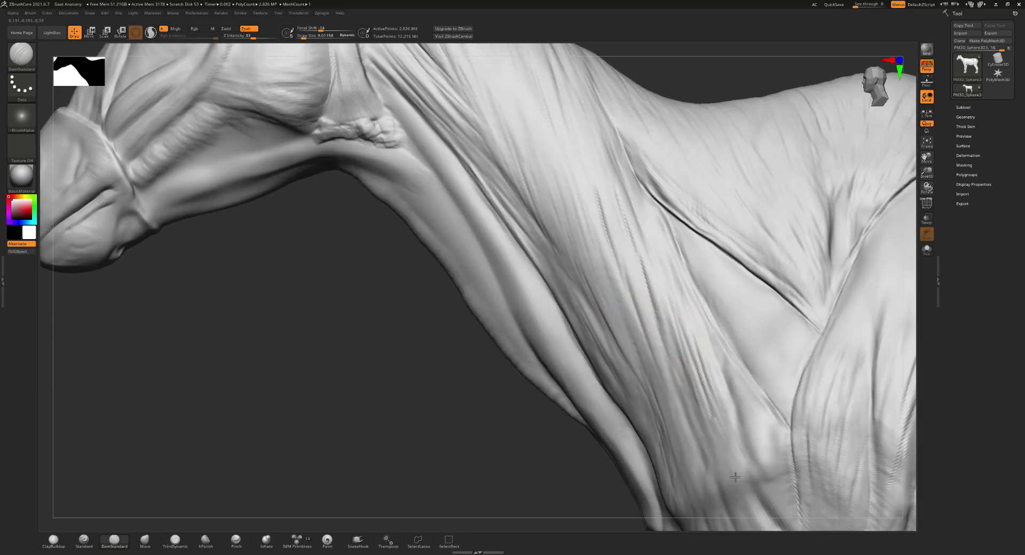
scroll(702, 295, "up", 3)
scroll(701, 296, "down", 2)
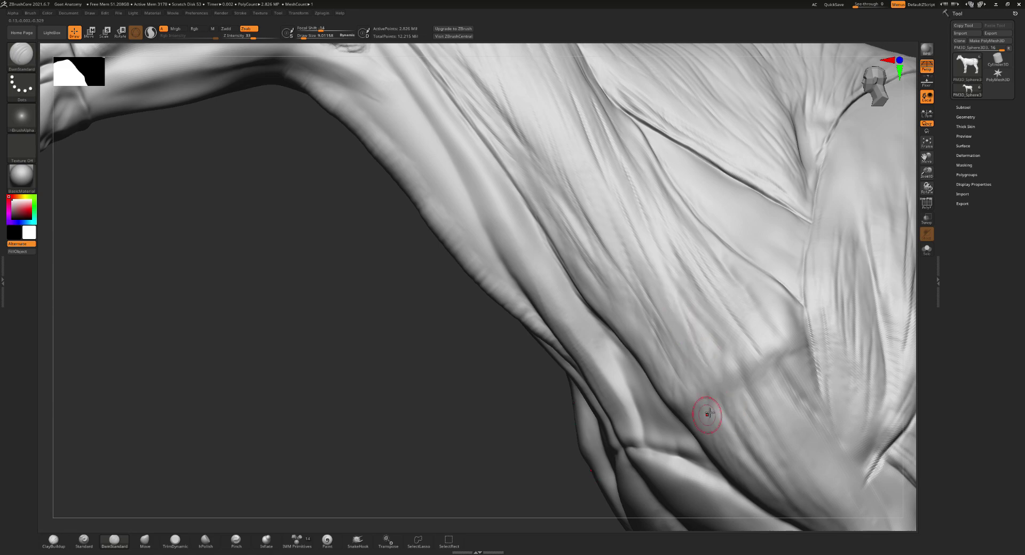
right_click_drag(707, 414, 679, 389)
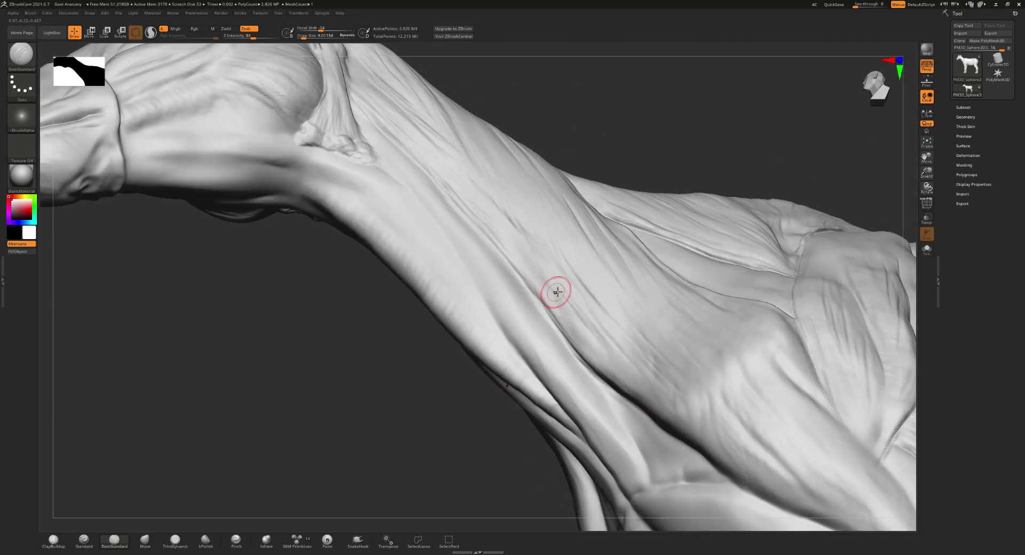
left_click_drag(554, 308, 624, 380)
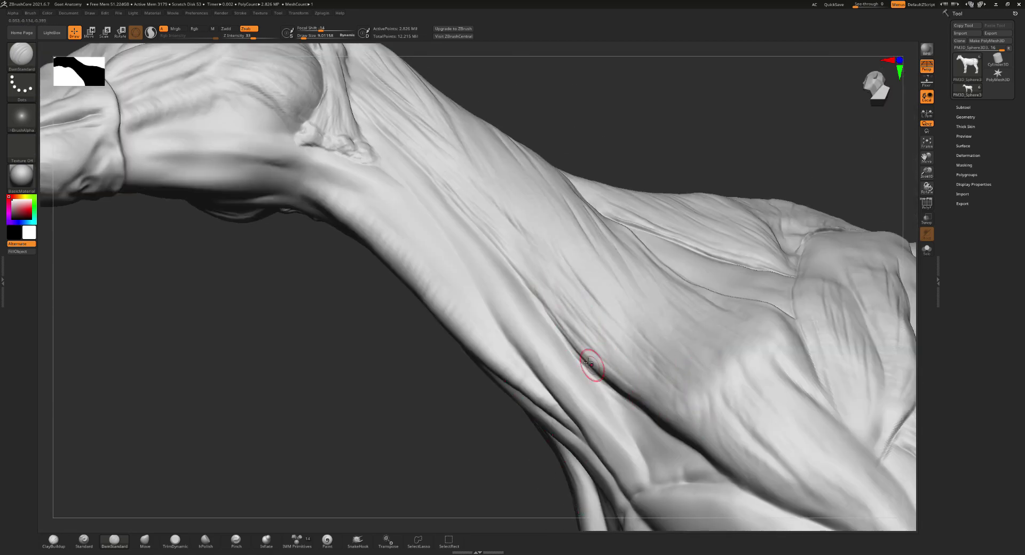
- Deepen and lengthen the neck-fold crease toward the shoulder
right_click_drag(590, 364, 670, 407)
left_click_drag(622, 377, 724, 410)
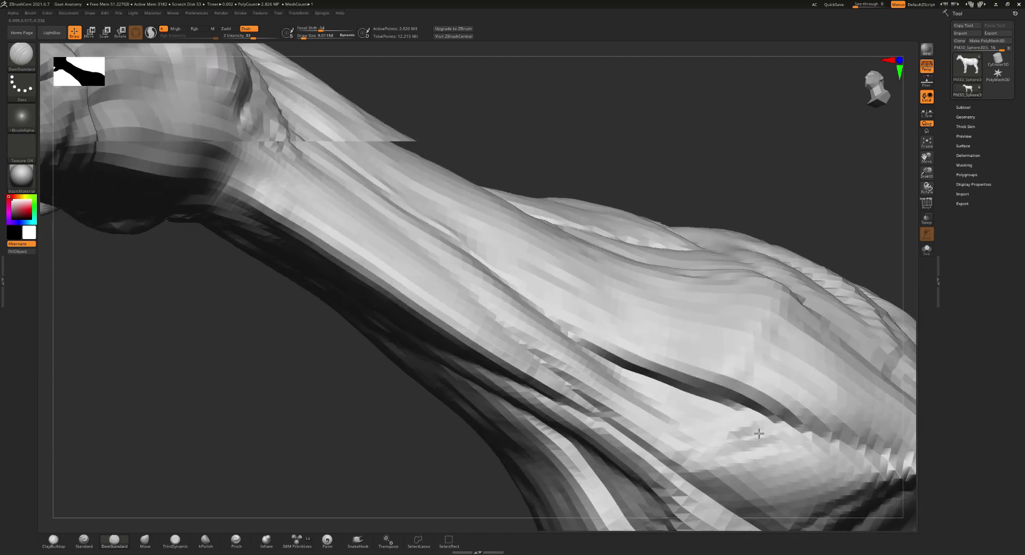
mouse_move(770, 419)
right_mouse_down()
mouse_move(764, 382)
mouse_move(562, 317)
right_mouse_up()
mouse_move(641, 368)
right_mouse_down("alt")
mouse_move(538, 271)
mouse_move(527, 214)
right_mouse_up("alt")
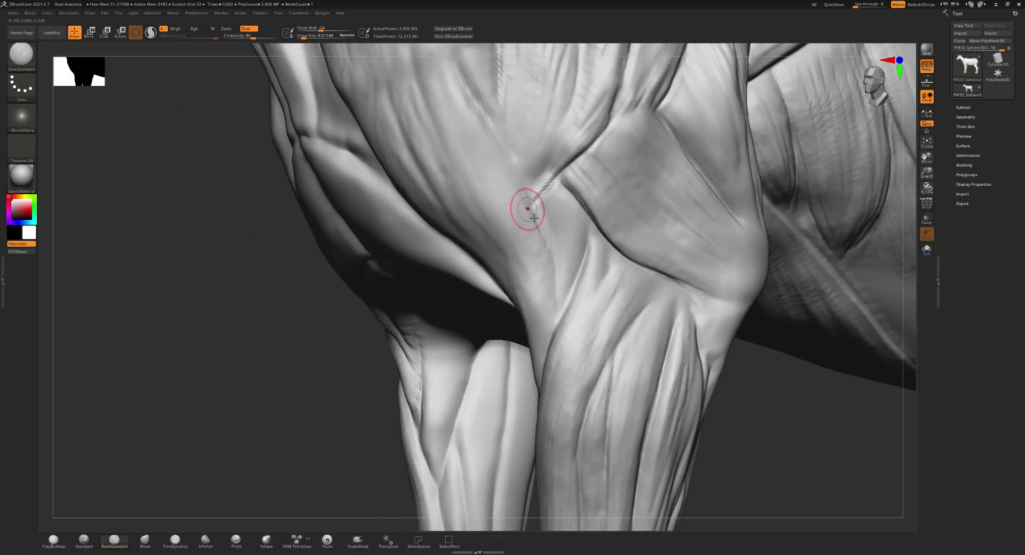
- Set the brush size to 10.40 and carve creases down the shoulder muscle groove
right_click_drag(505, 187, 499, 172)
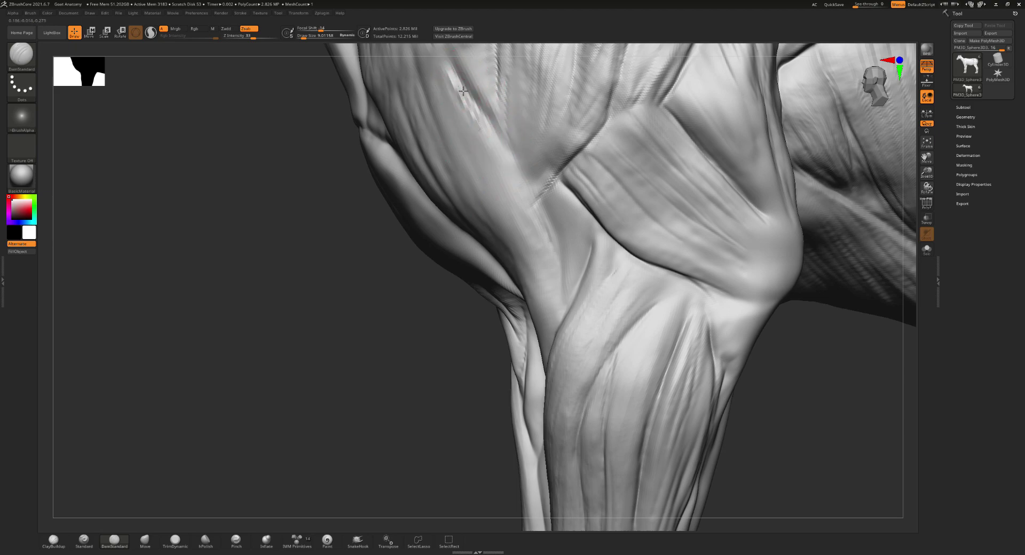
key("s")
left_click_drag(489, 139, 493, 139)
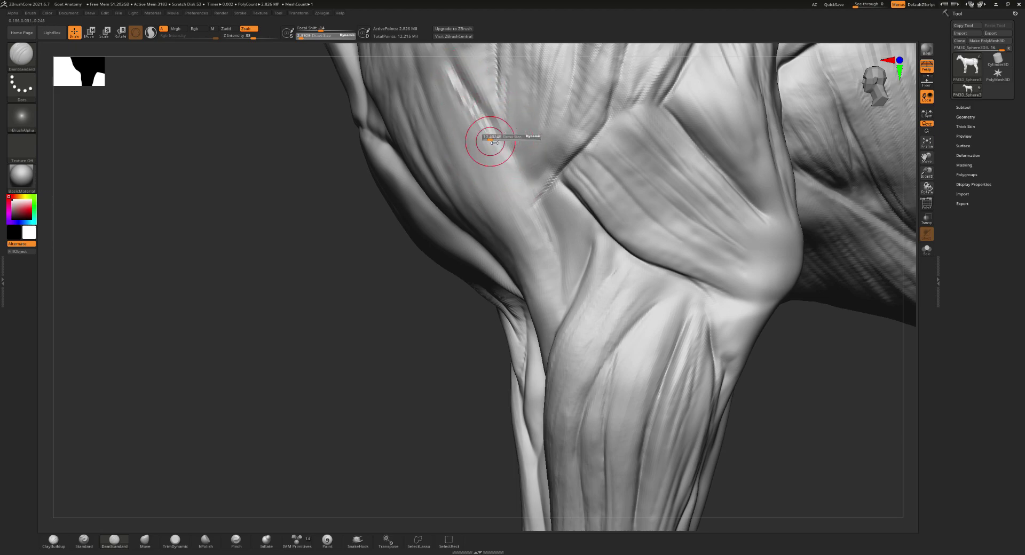
left_click_drag(458, 85, 558, 285)
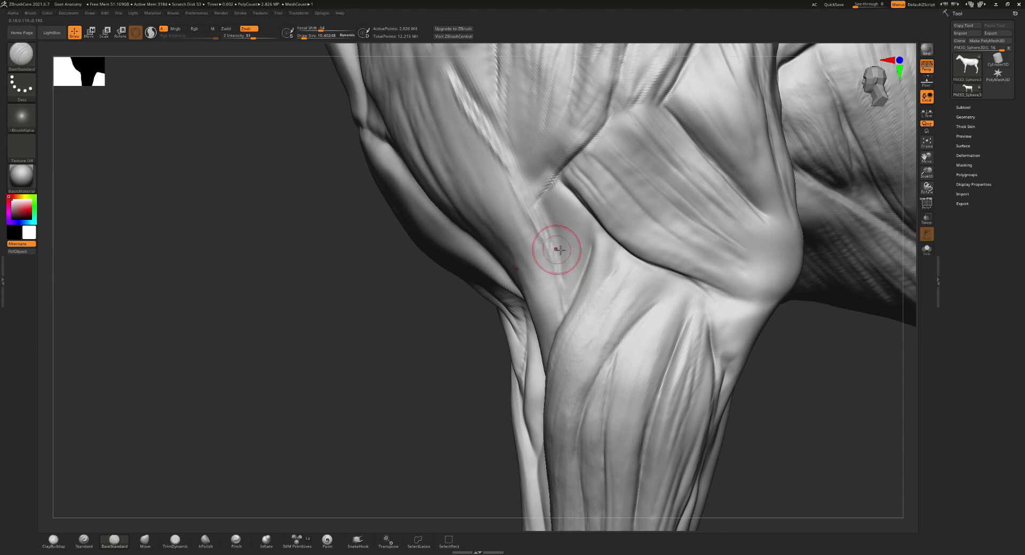
left_click_drag(536, 218, 576, 299)
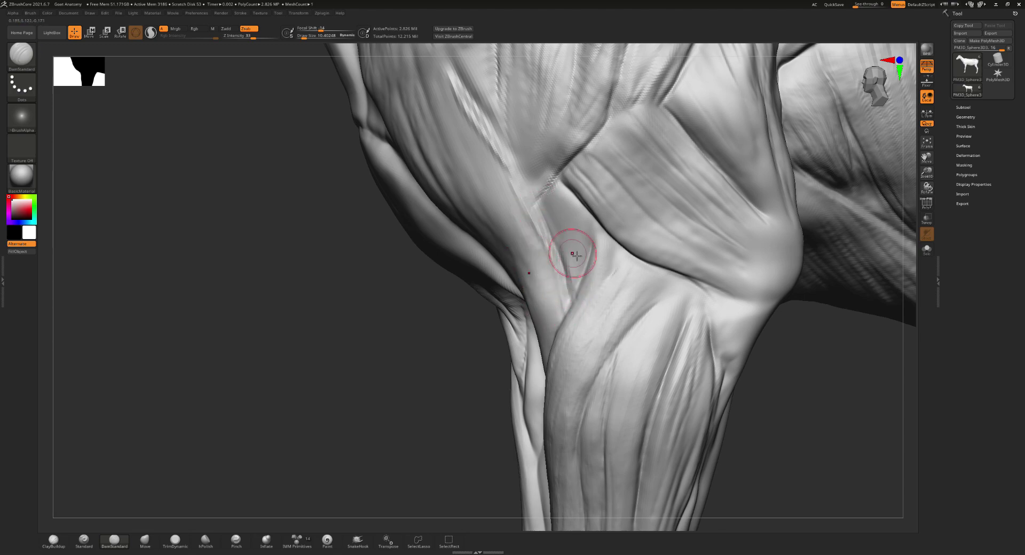
- Reduce the brush to 7.73 and carve creases above the knee and a tendon groove down the leg
scroll(576, 255, "down", 3)
scroll(560, 252, "up", 8)
key("s")
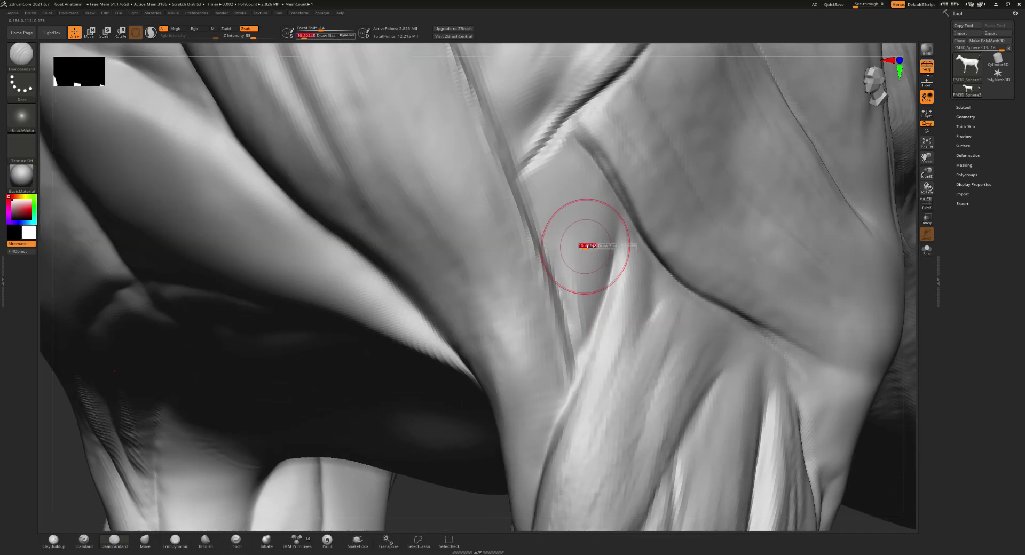
mouse_move(594, 246)
left_mouse_down()
mouse_move(629, 243)
mouse_move(618, 243)
left_mouse_up()
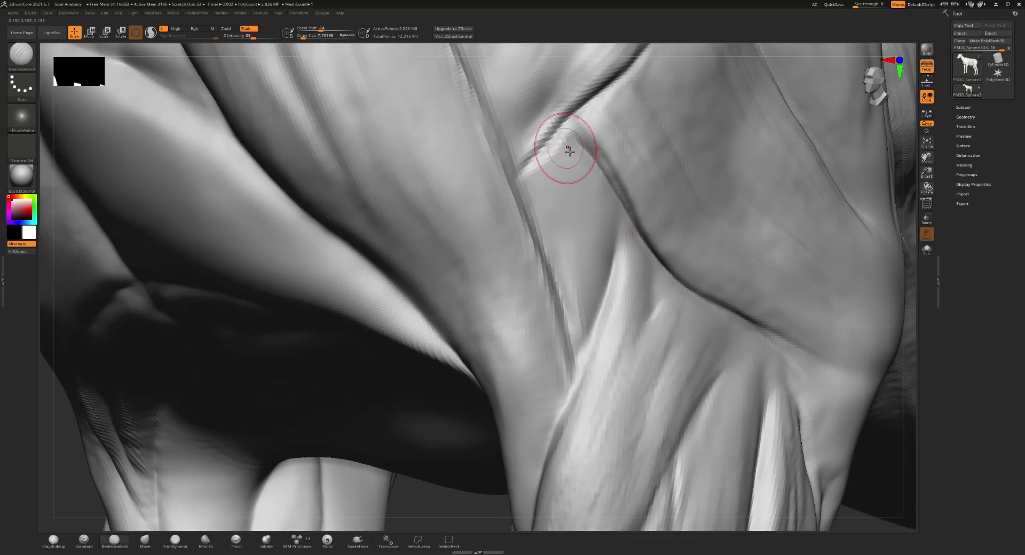
left_click_drag(569, 151, 600, 172)
mouse_move(571, 129)
left_mouse_down()
mouse_move(539, 169)
mouse_move(529, 208)
mouse_move(556, 245)
left_mouse_up()
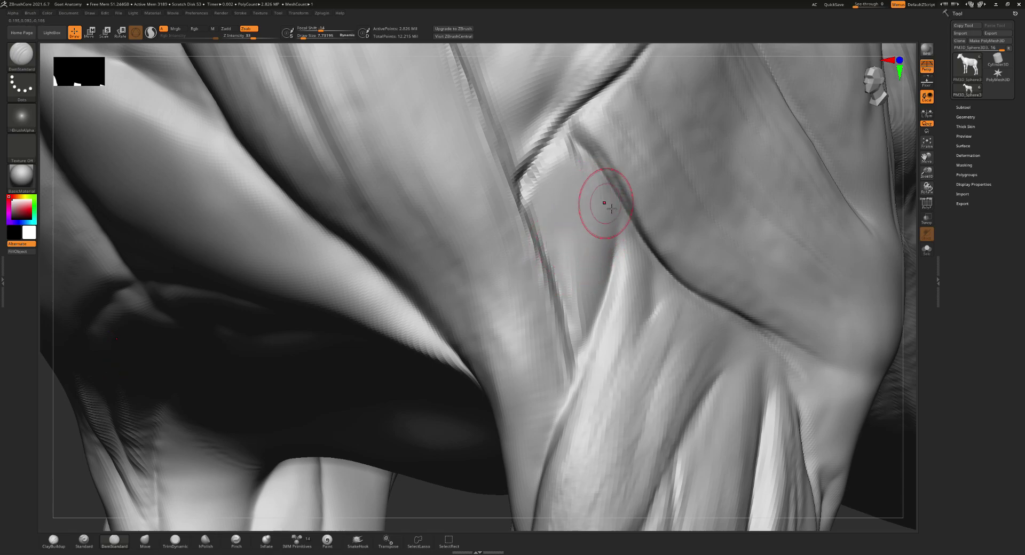
left_click_drag(570, 128, 635, 234)
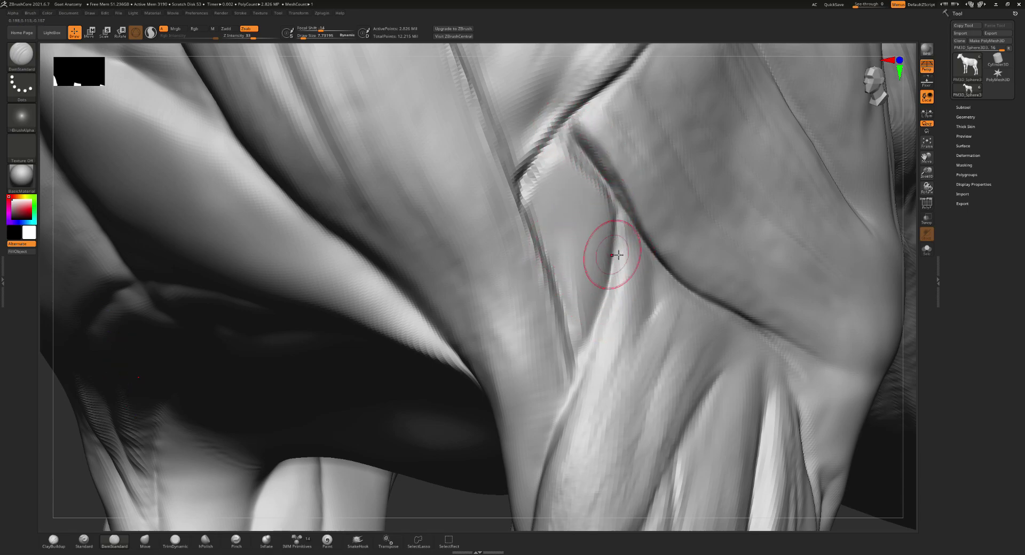
left_click_drag(600, 305, 573, 371)
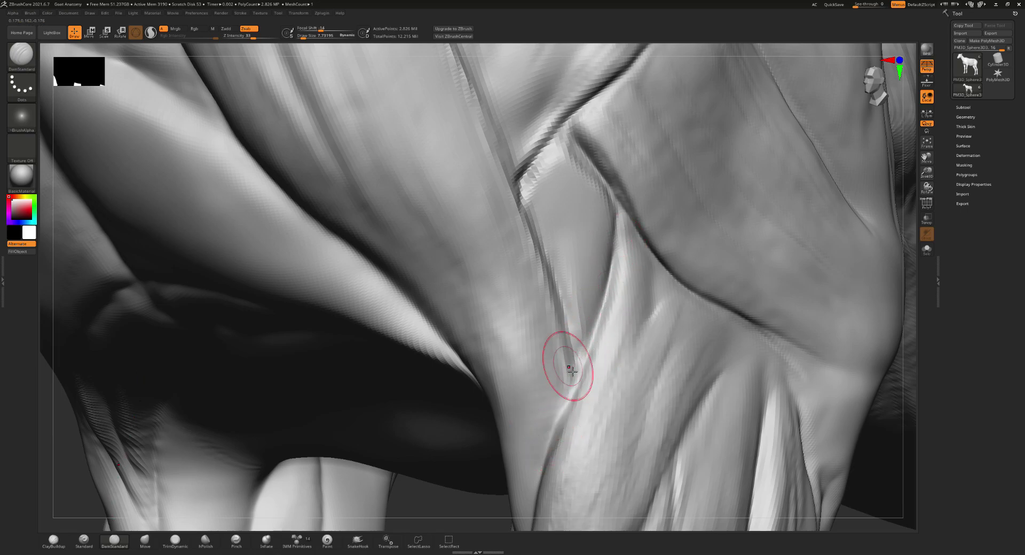
- Set the brush near 4.56 and deepen the crease along the foreleg's tendon edge
right_click_drag(572, 370, 596, 264, "alt")
key("s")
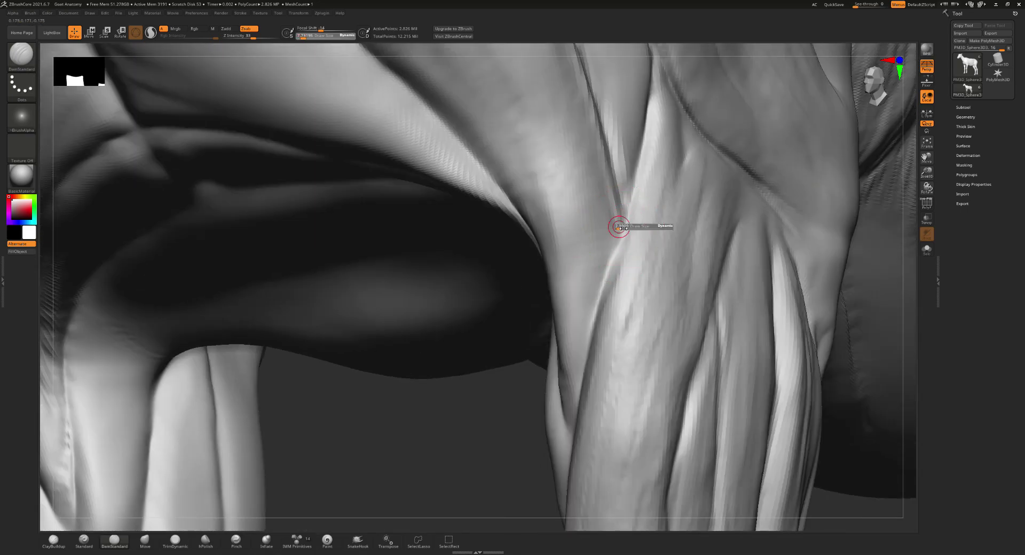
left_click_drag(623, 228, 609, 236)
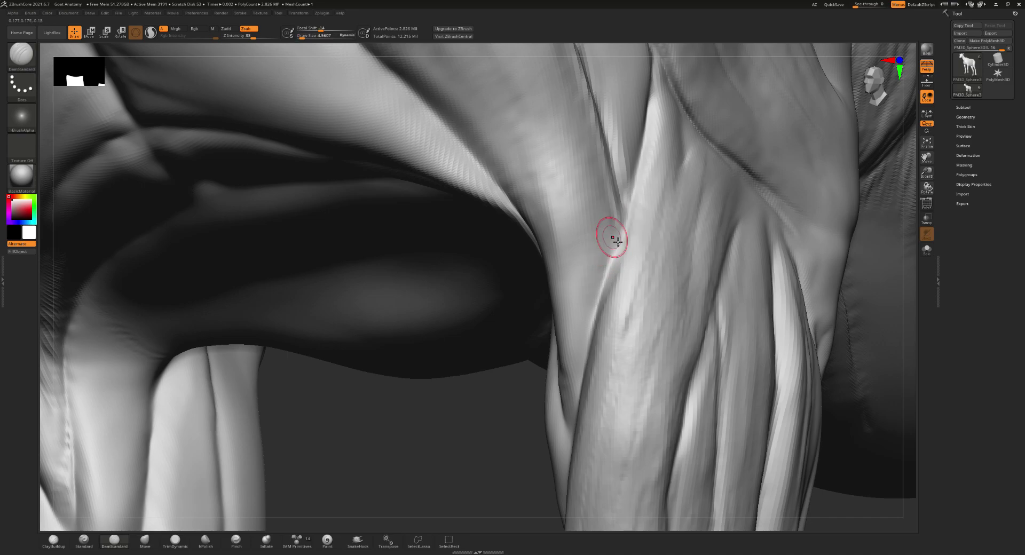
right_click_drag(609, 235, 633, 229)
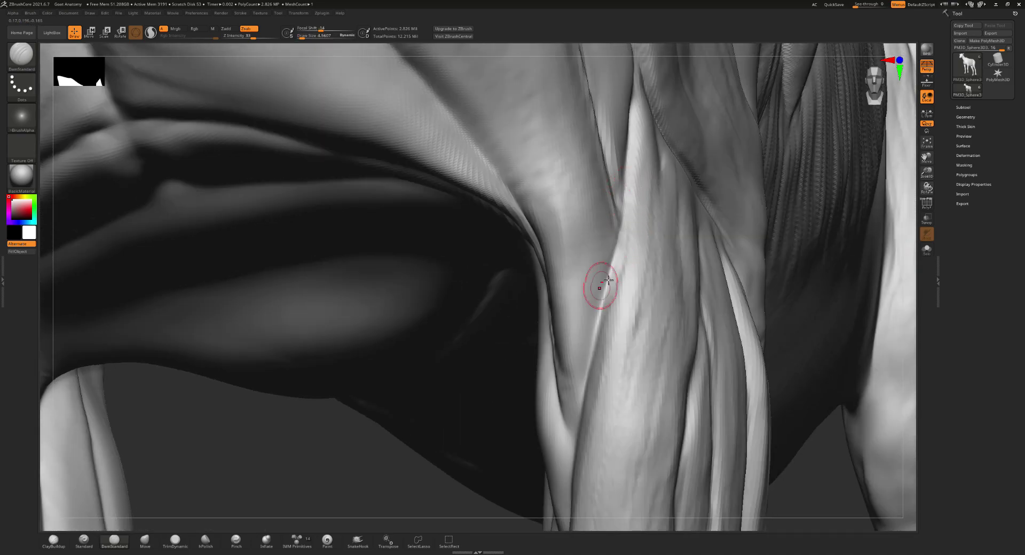
left_click_drag(601, 285, 586, 368)
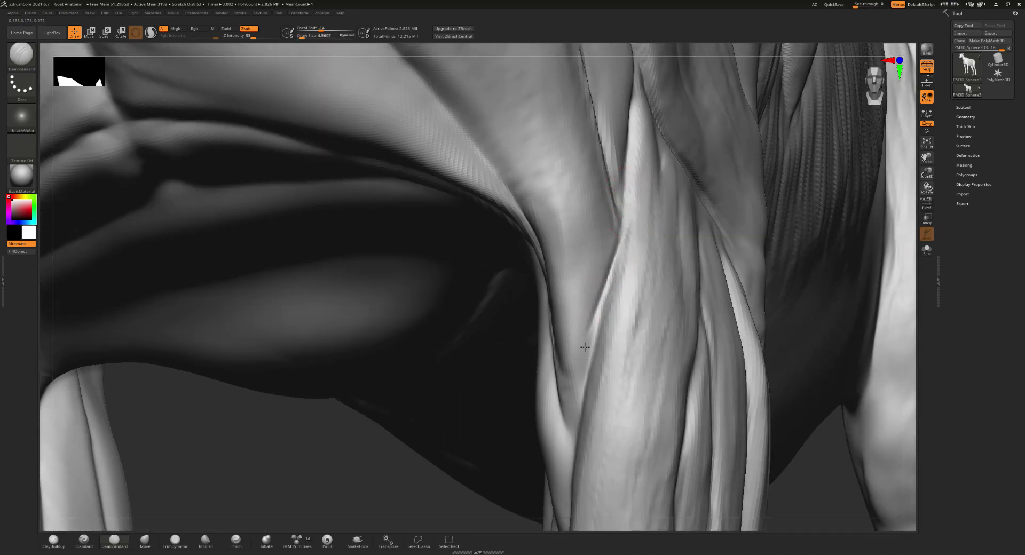
mouse_move(621, 235)
right_mouse_down()
mouse_move(636, 217)
mouse_move(595, 231)
right_mouse_up()
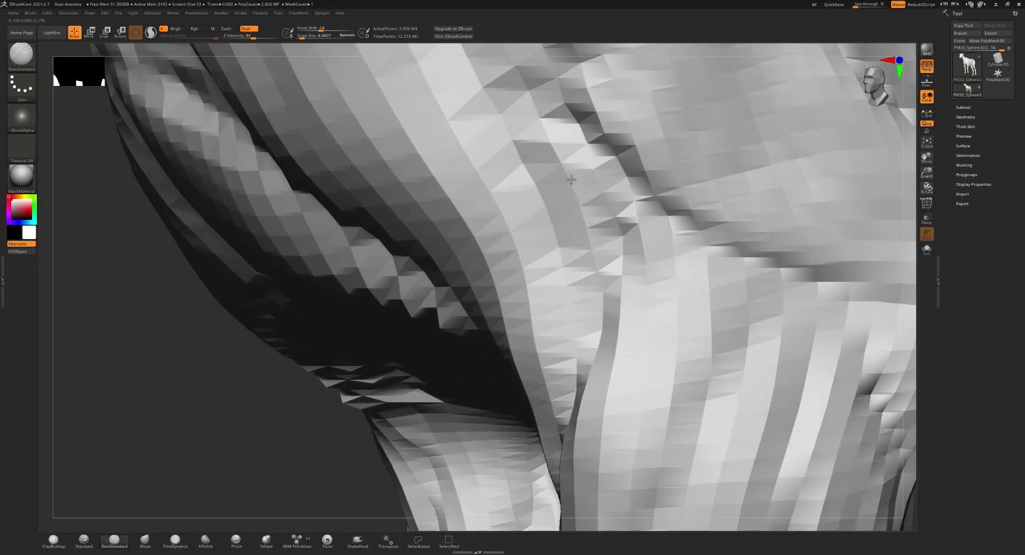
right_click_drag(581, 176, 582, 178)
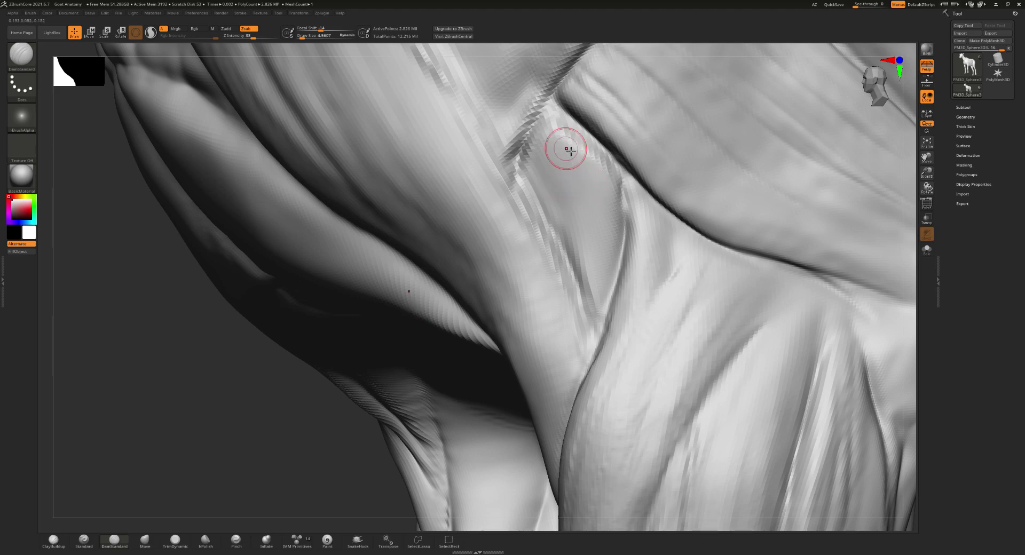
- Switch to ClayBuildup, enlarge the brush, and build clay over the hollow beside the foreleg-chest seam
key("b")
key("c")
key("b")
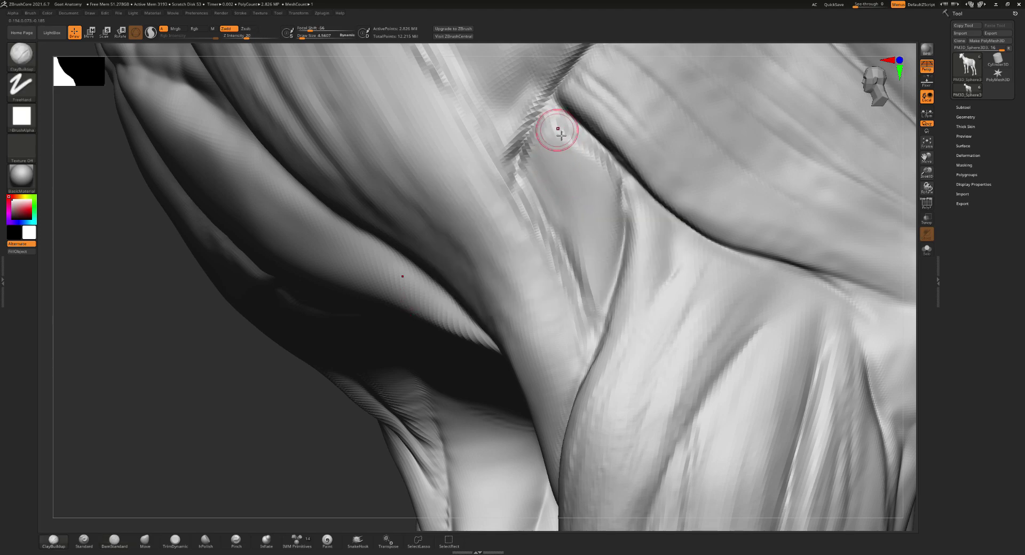
mouse_move(542, 137)
left_mouse_down()
mouse_move(536, 169)
mouse_move(543, 126)
mouse_move(563, 151)
left_mouse_up()
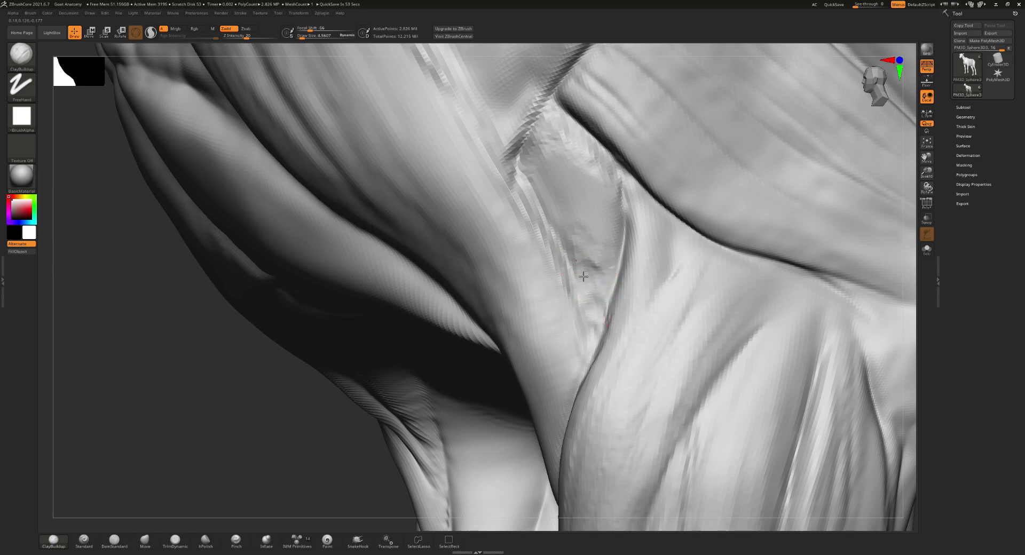
key("s")
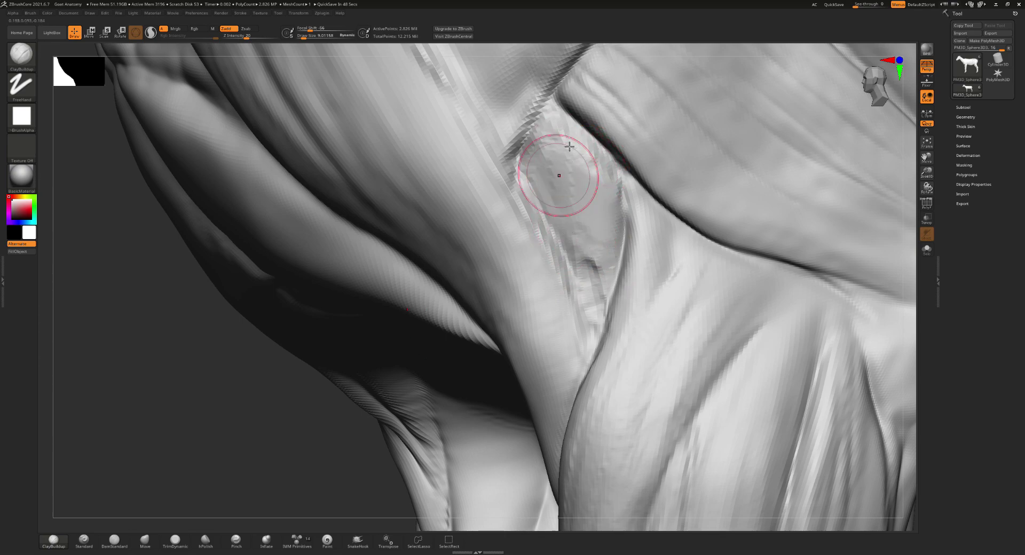
mouse_move(579, 170)
left_mouse_down()
mouse_move(584, 270)
mouse_move(600, 298)
mouse_move(604, 280)
left_mouse_up()
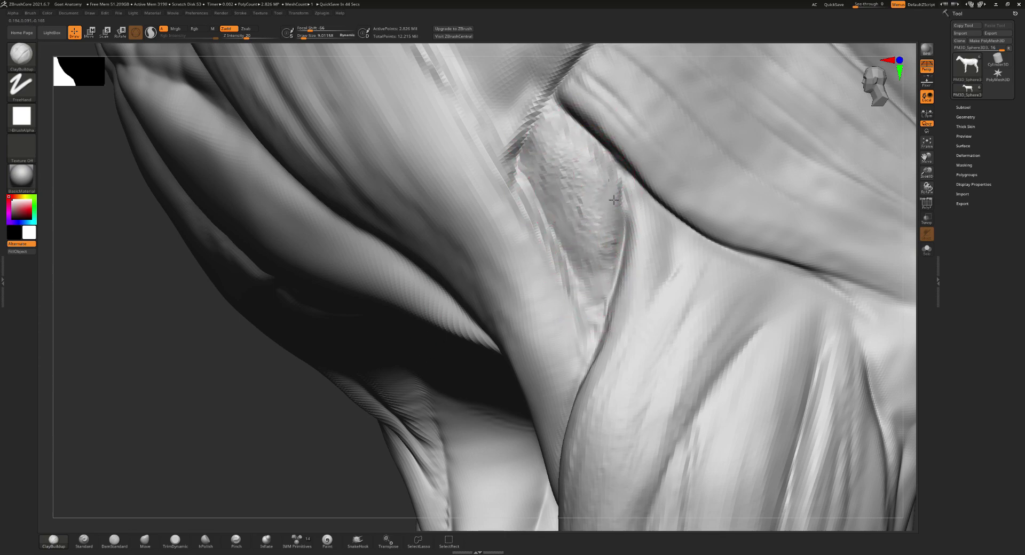
- Smooth out the stippled clay buildup and switch back to the DamStandard brush
left_click_drag(614, 200, 584, 275, "shift")
left_click_drag(545, 210, 533, 189, "shift")
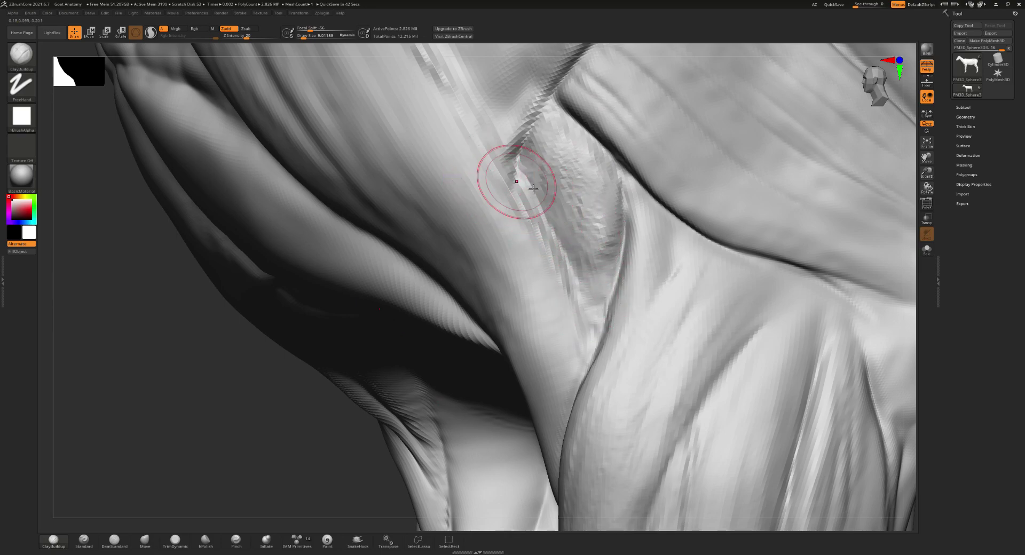
mouse_move(534, 189)
right_mouse_down("ctrl")
mouse_move(565, 225)
mouse_move(576, 164)
right_mouse_up("ctrl")
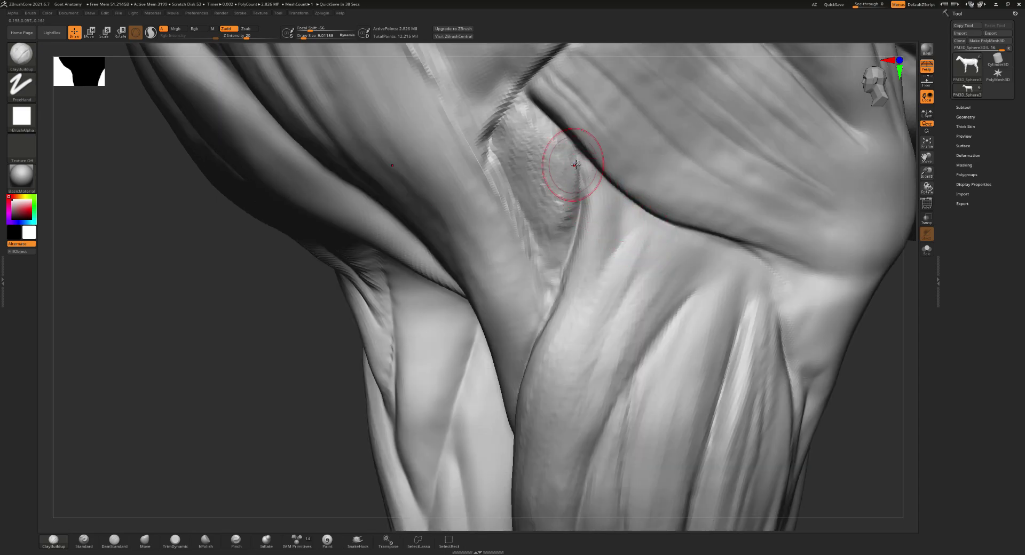
key("b")
key("d")
key("s")
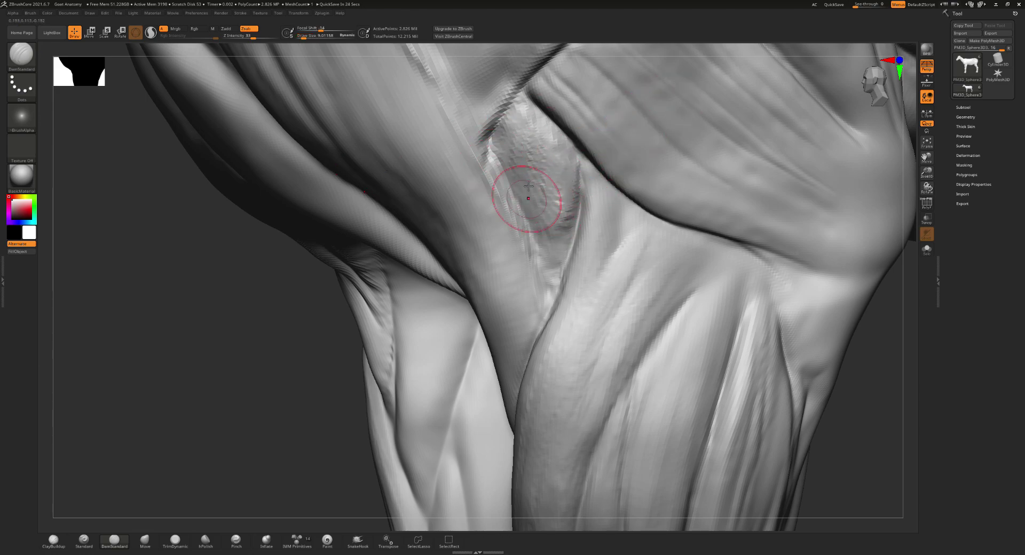
- Preview the lowest subdivision, return to full detail, and shrink the brush for finer strokes
key("shift+d")
key("d")
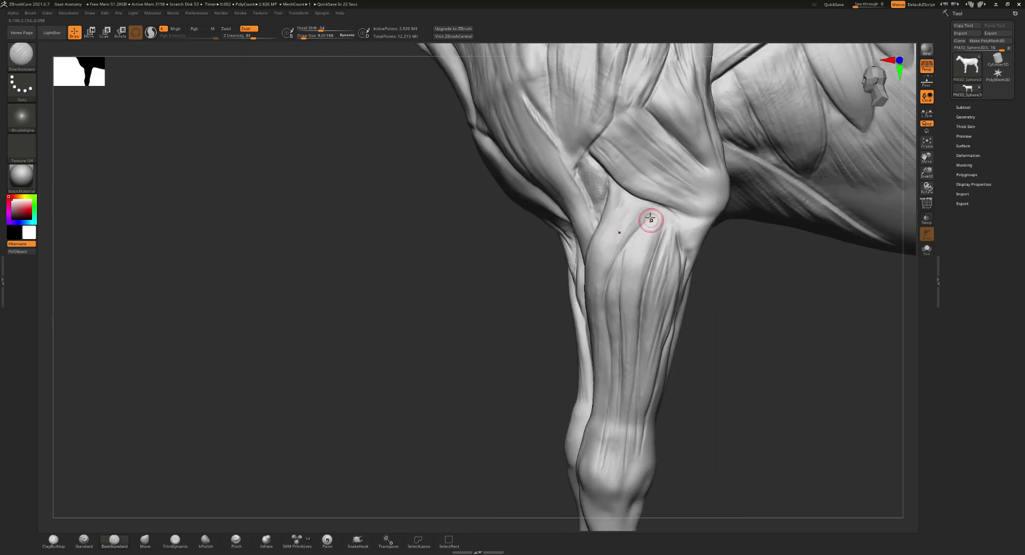
mouse_move(629, 240)
right_mouse_down()
mouse_move(592, 256)
mouse_move(613, 270)
mouse_move(581, 210)
mouse_move(609, 185)
mouse_move(602, 179)
right_mouse_up()
key("s")
key("s")
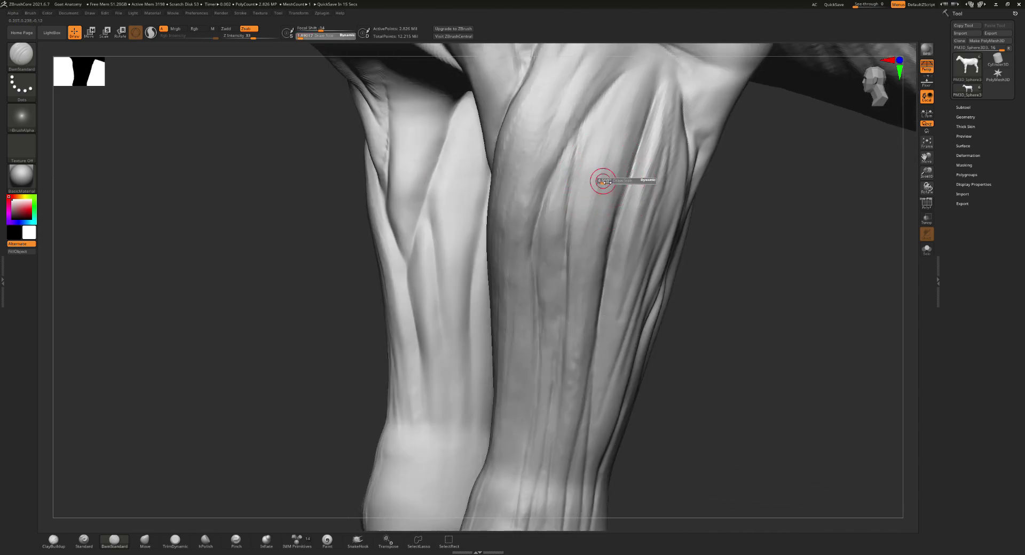
left_click_drag(606, 182, 600, 180)
right_click_drag(600, 180, 588, 182)
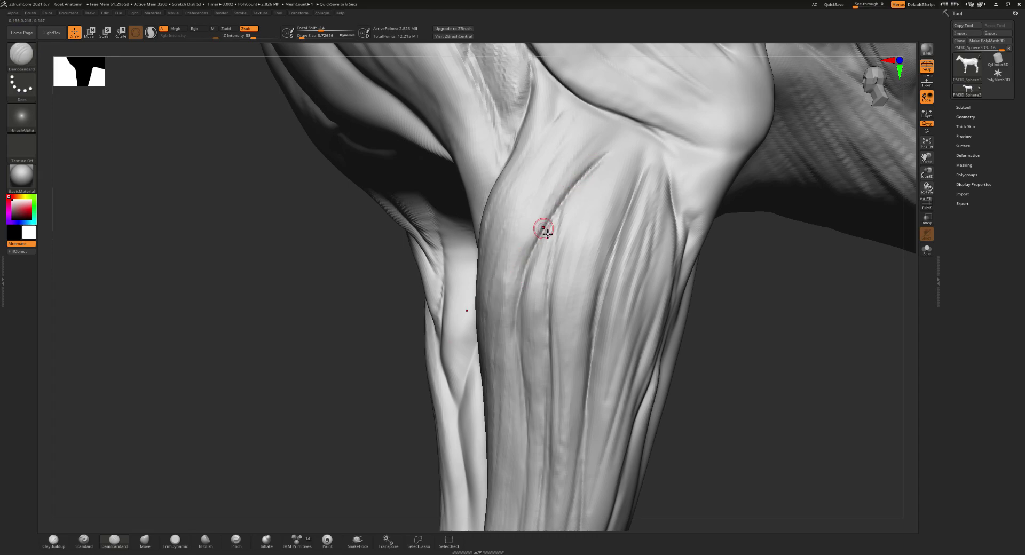
- Orbit and pan the view to see both lower legs from behind
right_click_drag(529, 251, 570, 212)
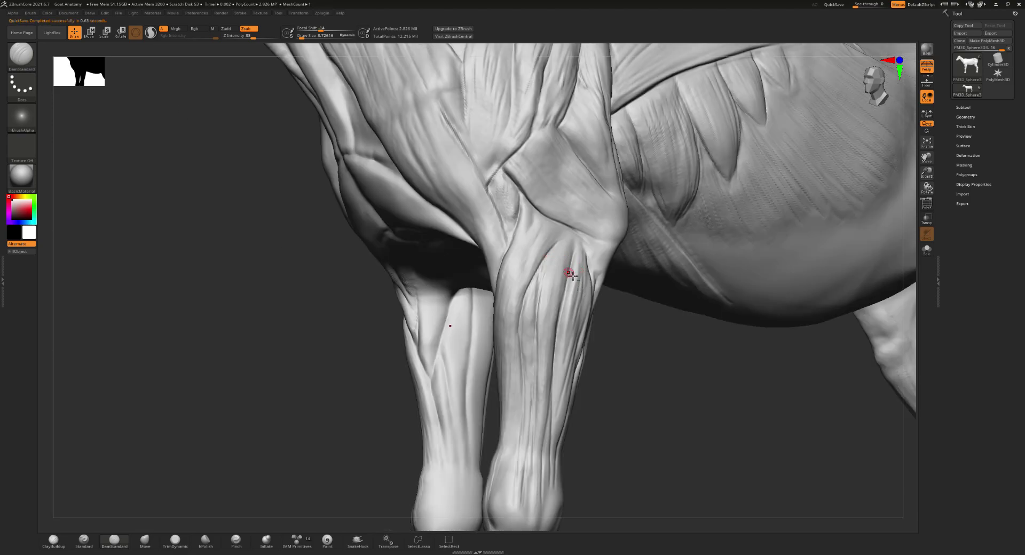
scroll(587, 288, "up", 3)
scroll(572, 247, "up", 3)
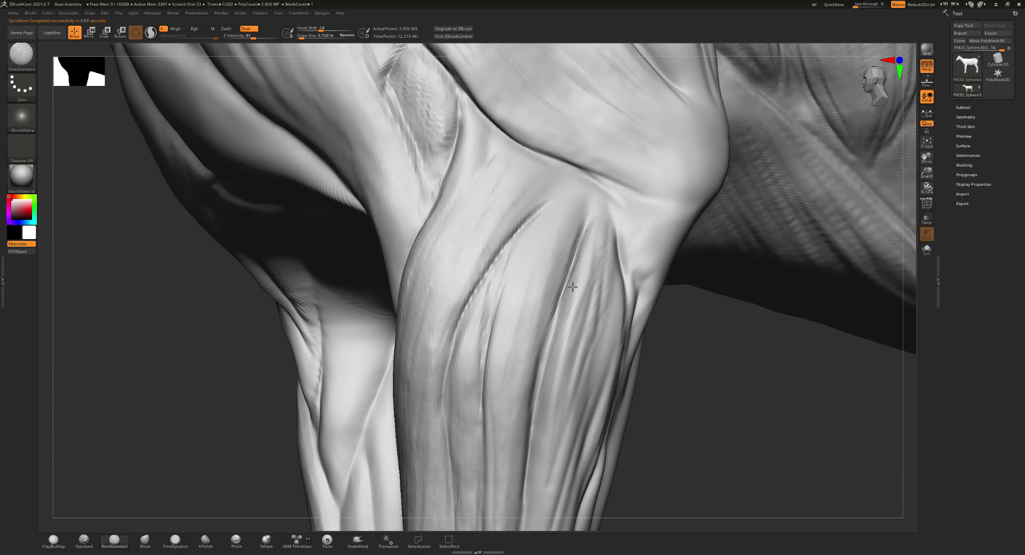
scroll(540, 397, "down", 2)
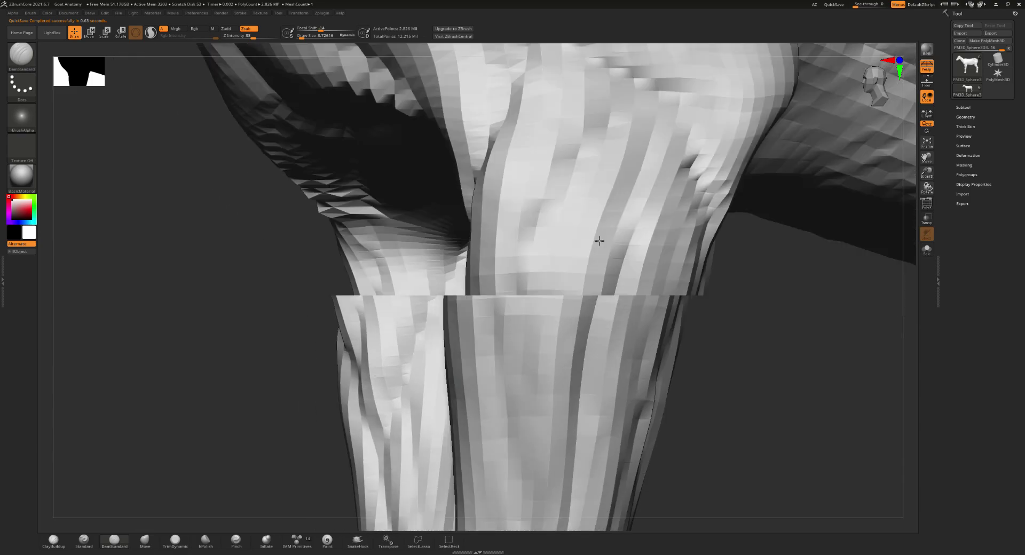
scroll(600, 274, "down", 2)
scroll(565, 311, "down", 2)
scroll(543, 352, "up", 2)
right_click_drag(543, 353, 559, 209, "alt")
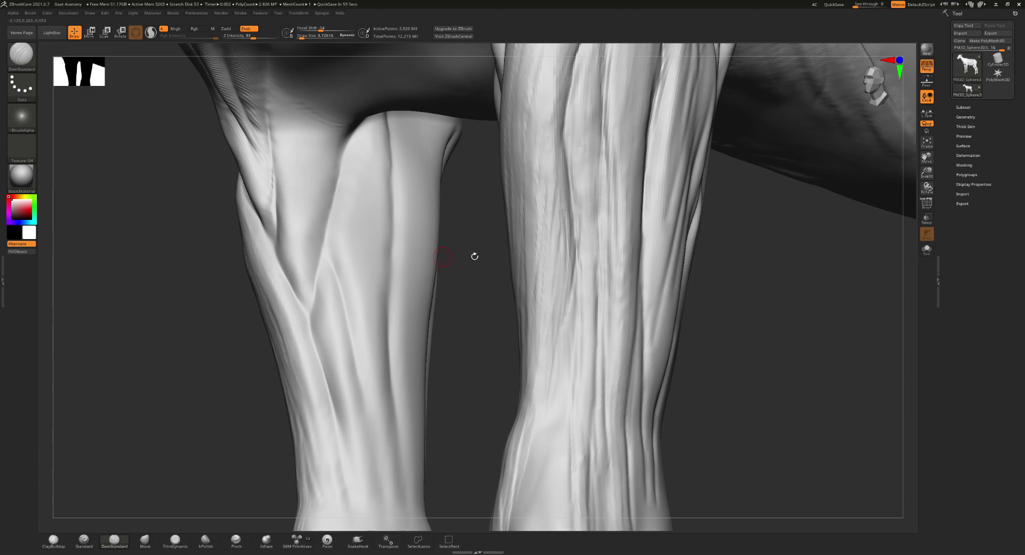
right_click_drag(584, 274, 599, 119)
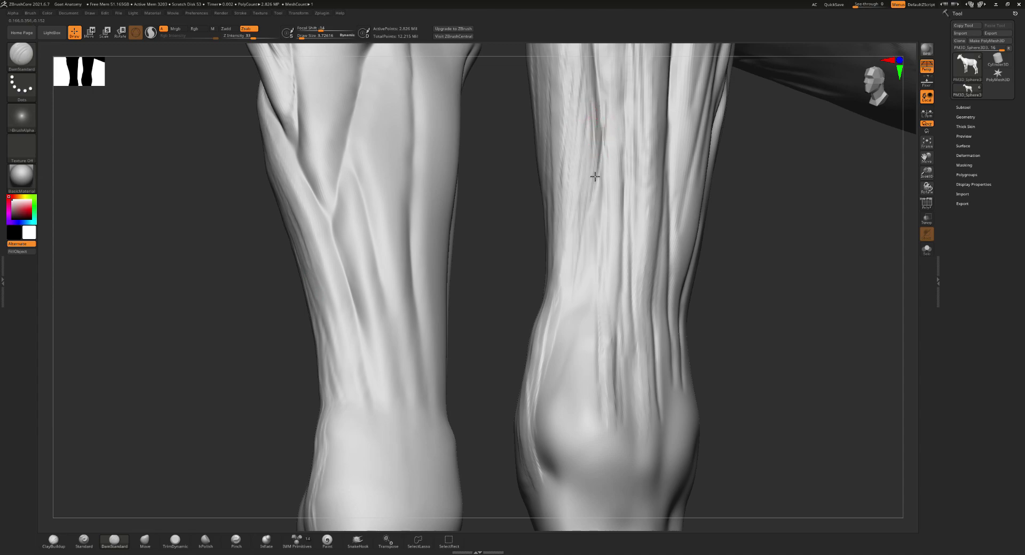
- Carve a diagonal groove and a deepened vertical tendon groove down the right leg
left_click_drag(592, 213, 573, 309)
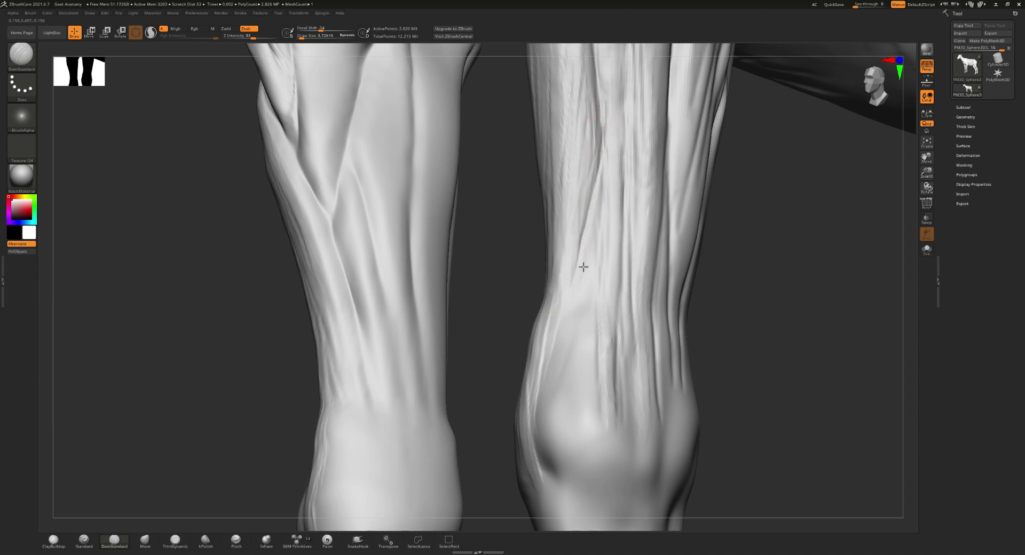
left_click_drag(542, 416, 533, 429)
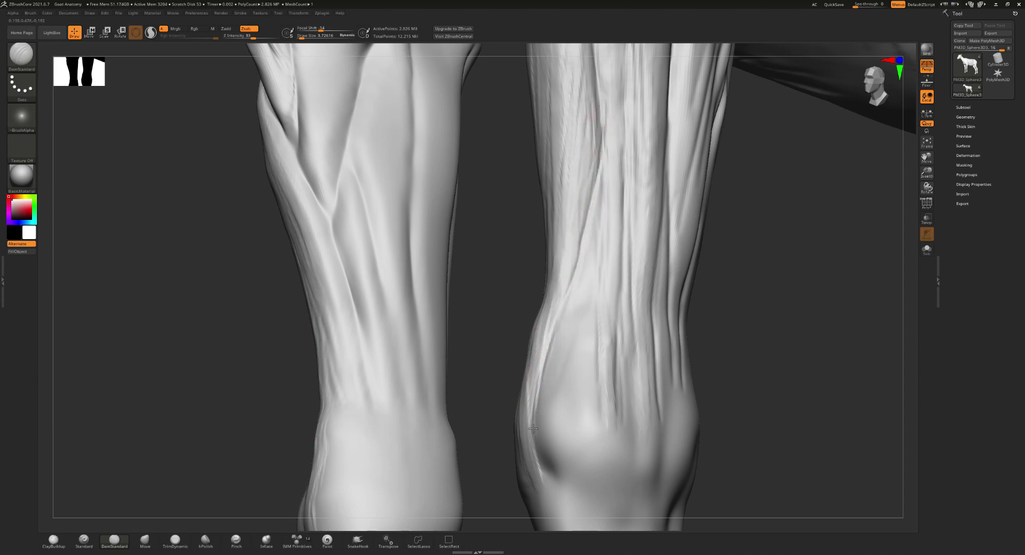
right_click_drag(537, 481, 599, 292)
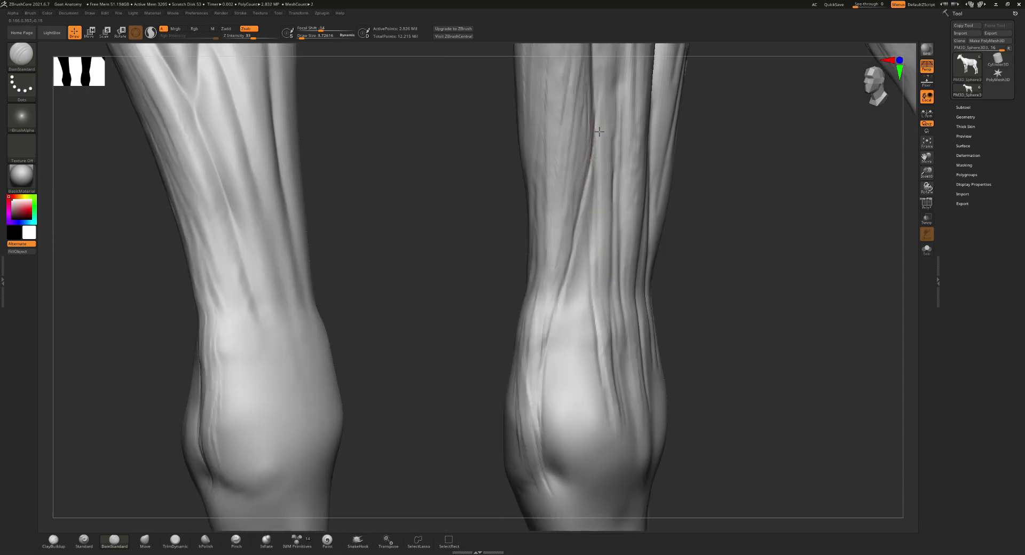
left_click_drag(599, 140, 601, 310)
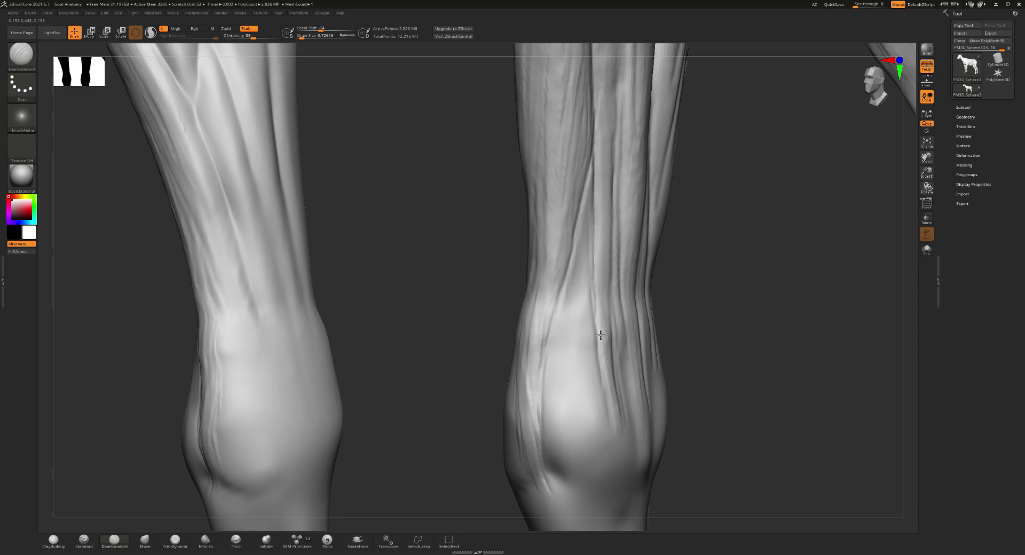
right_click_drag(591, 330, 556, 305)
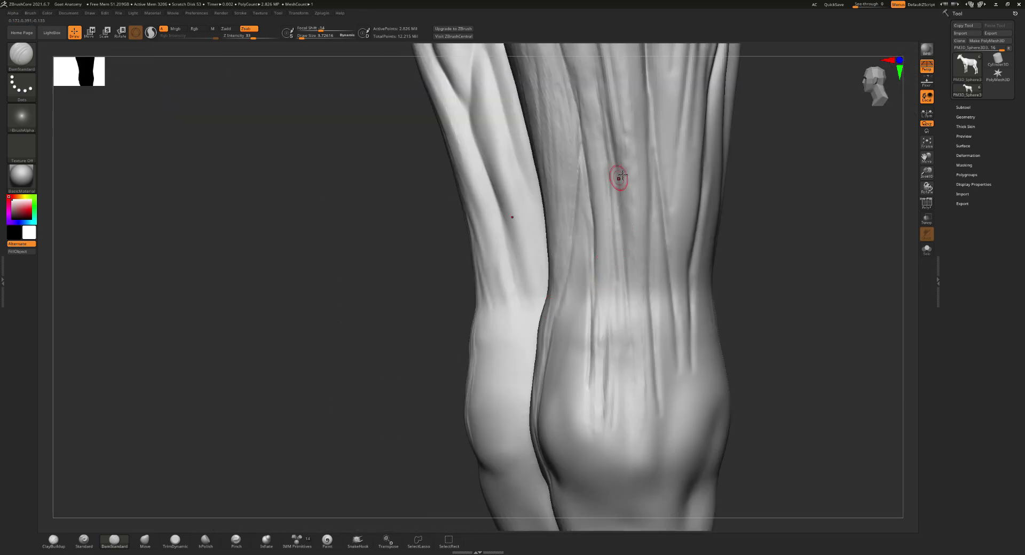
left_click_drag(616, 138, 623, 275)
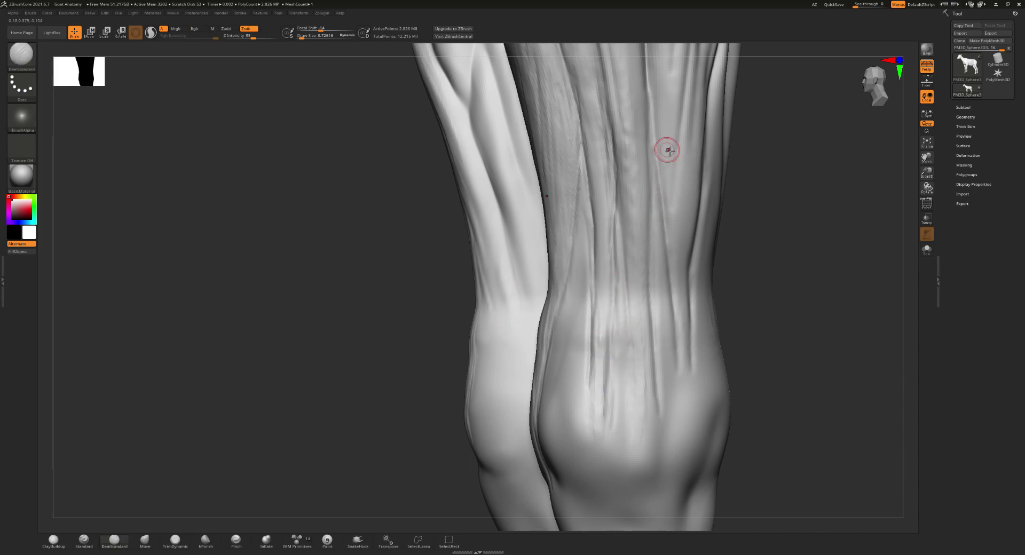
- Carve faint vertical tendon creases down the lower leg to just above the fetlock
right_click_drag(669, 151, 653, 124)
left_click_drag(651, 95, 657, 179)
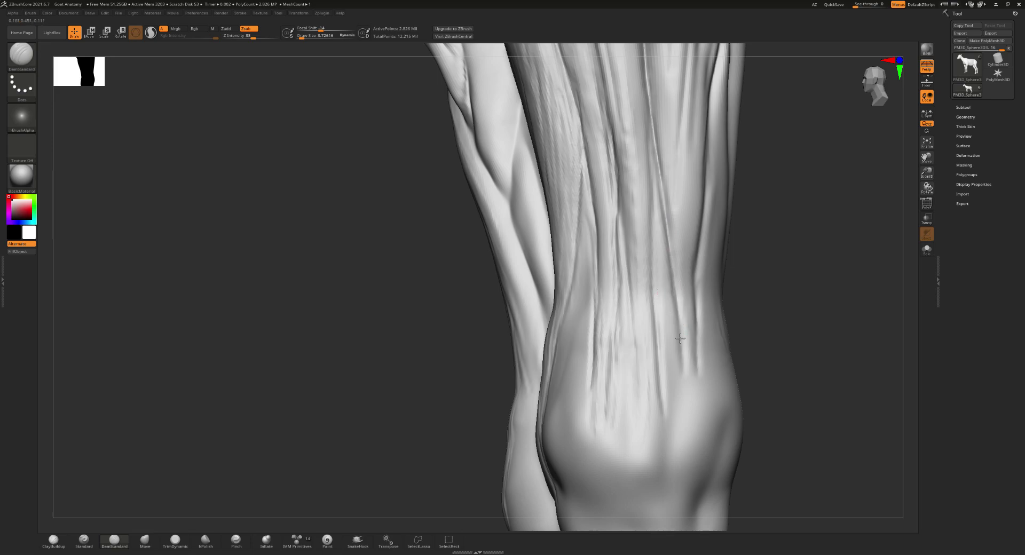
left_click_drag(658, 138, 656, 403)
mouse_move(657, 402)
right_mouse_down()
mouse_move(640, 271)
mouse_move(613, 279)
right_mouse_up()
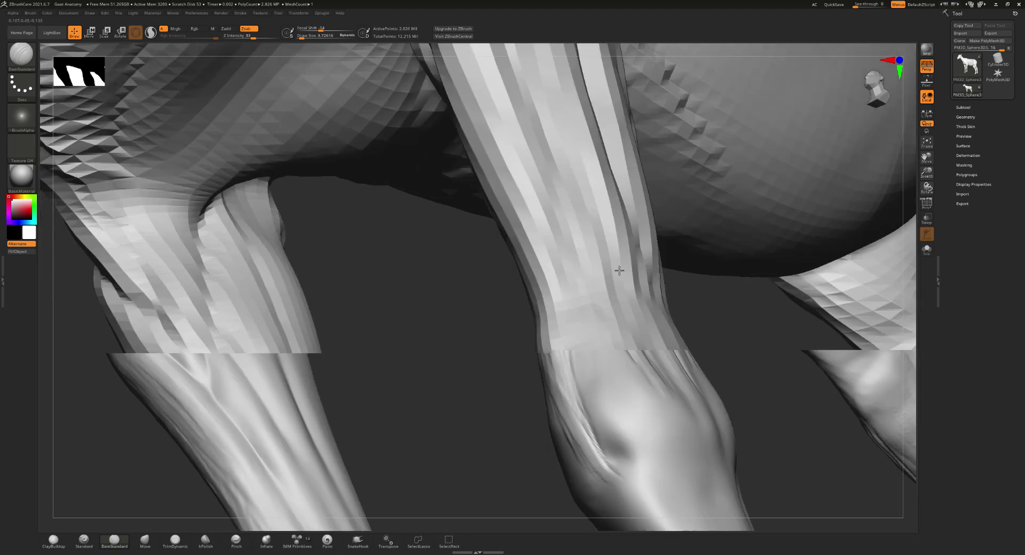
left_click_drag(601, 177, 604, 216)
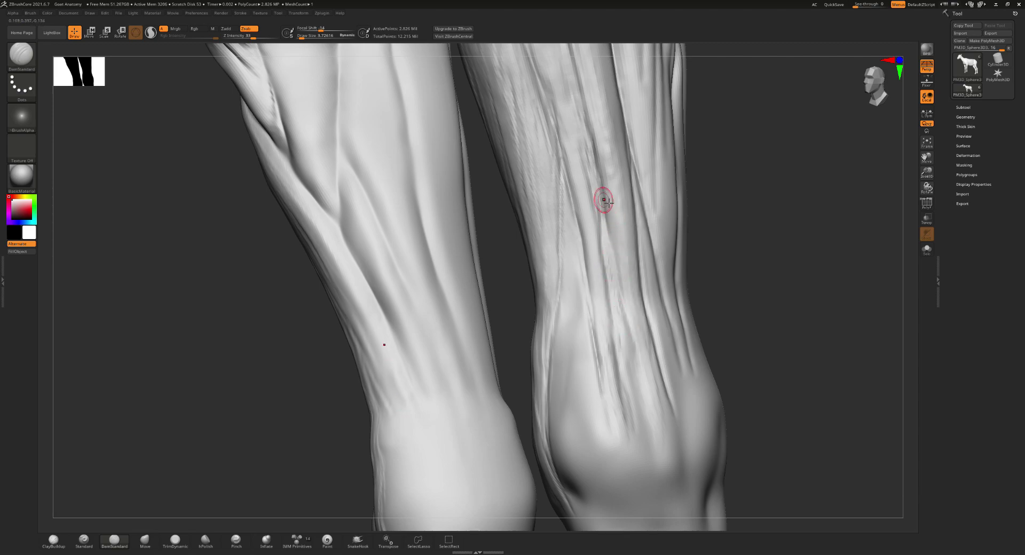
left_click_drag(606, 204, 611, 250)
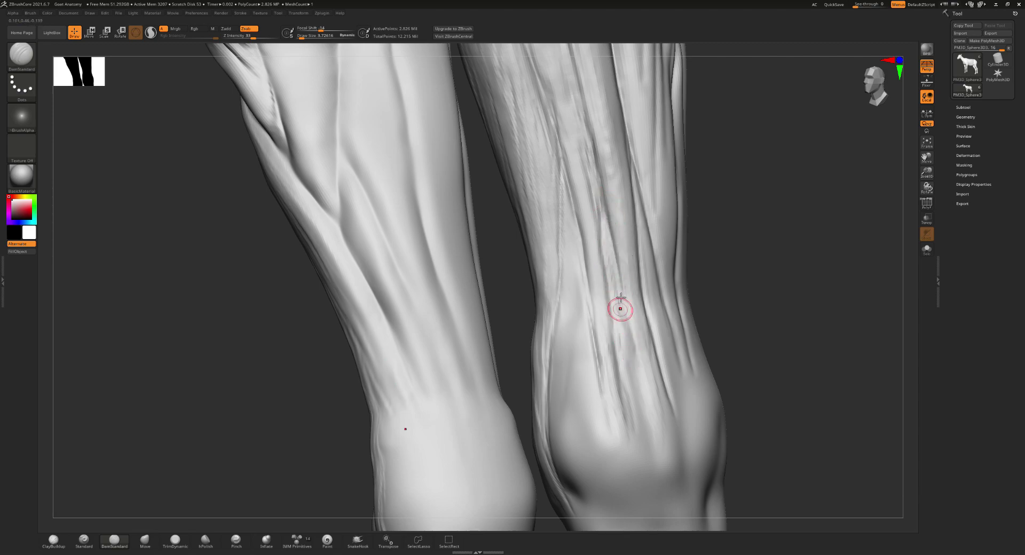
left_click_drag(621, 309, 635, 379)
left_click_drag(632, 334, 660, 444)
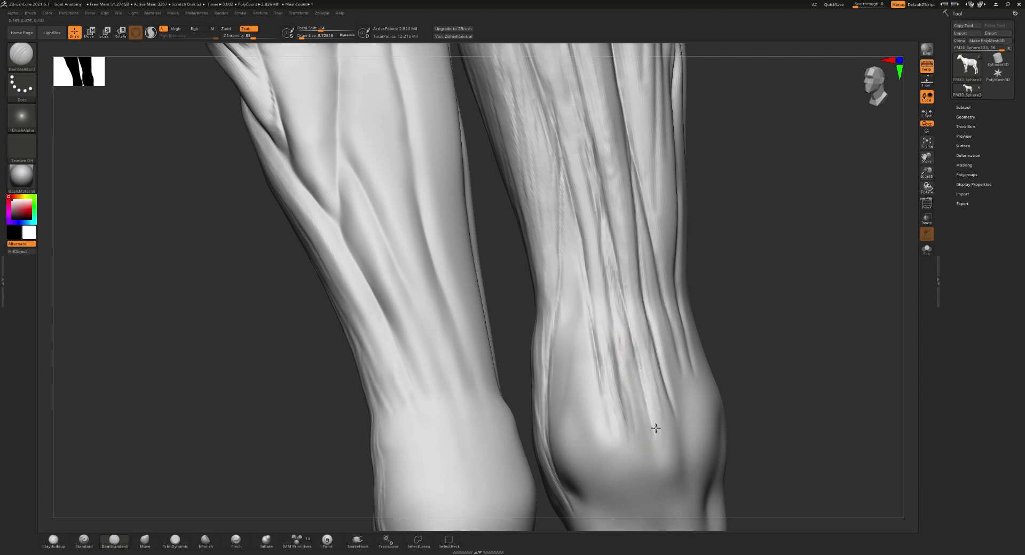
right_click_drag(641, 339, 552, 237)
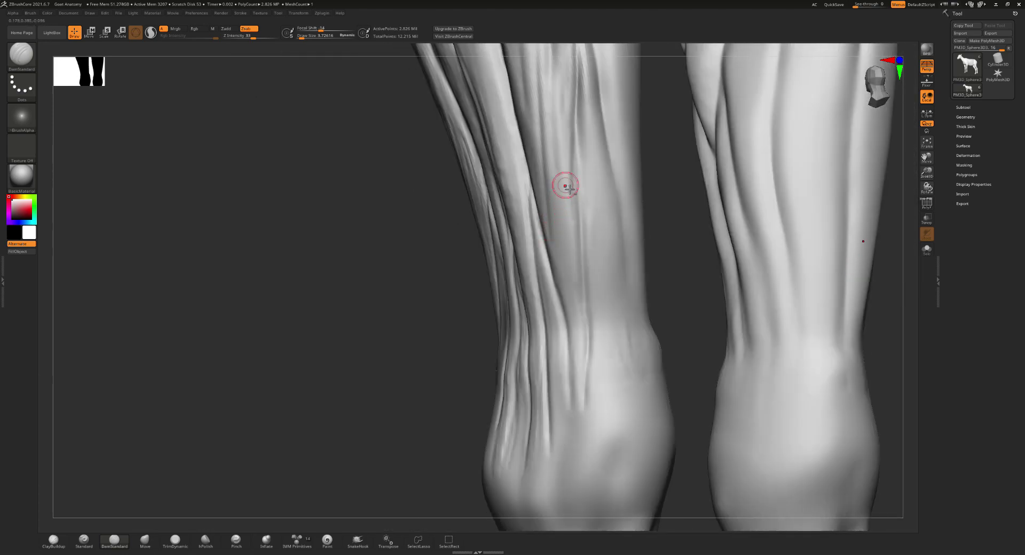
mouse_move(560, 183)
right_mouse_down()
mouse_move(465, 213)
mouse_move(469, 170)
right_mouse_up()
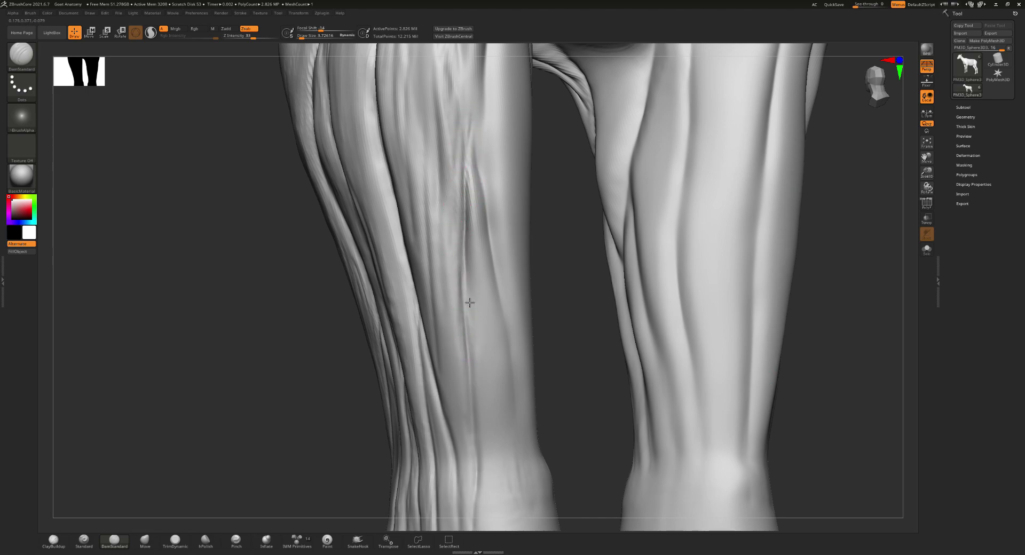
mouse_move(446, 370)
right_mouse_down()
mouse_move(474, 243)
mouse_move(435, 343)
mouse_move(411, 229)
mouse_move(438, 250)
right_mouse_up()
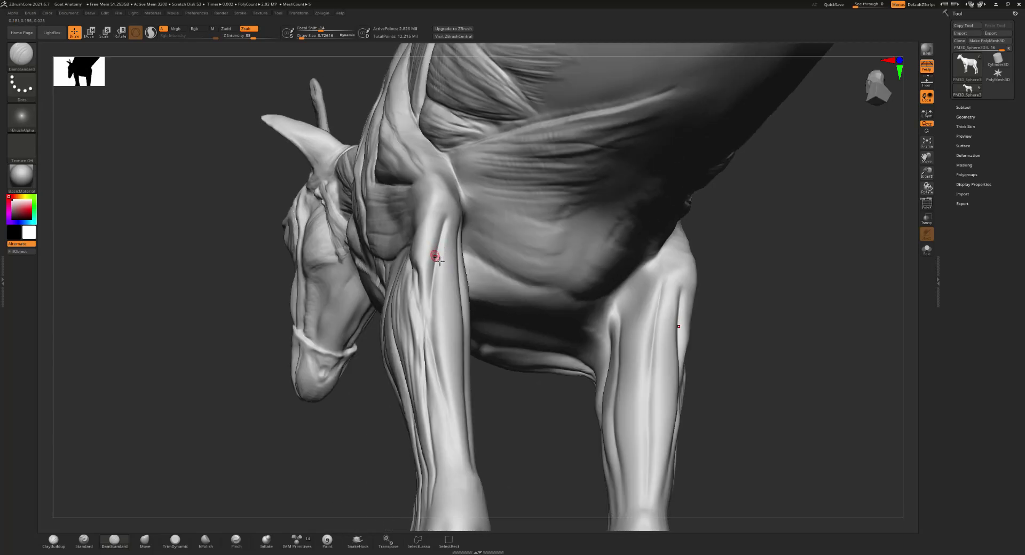
- Switch to ClayBuildup and size the brush from about 28 down to about 9 at the foreleg joint
key("b")
key("c")
key("b")
left_click_drag(425, 242, 435, 242)
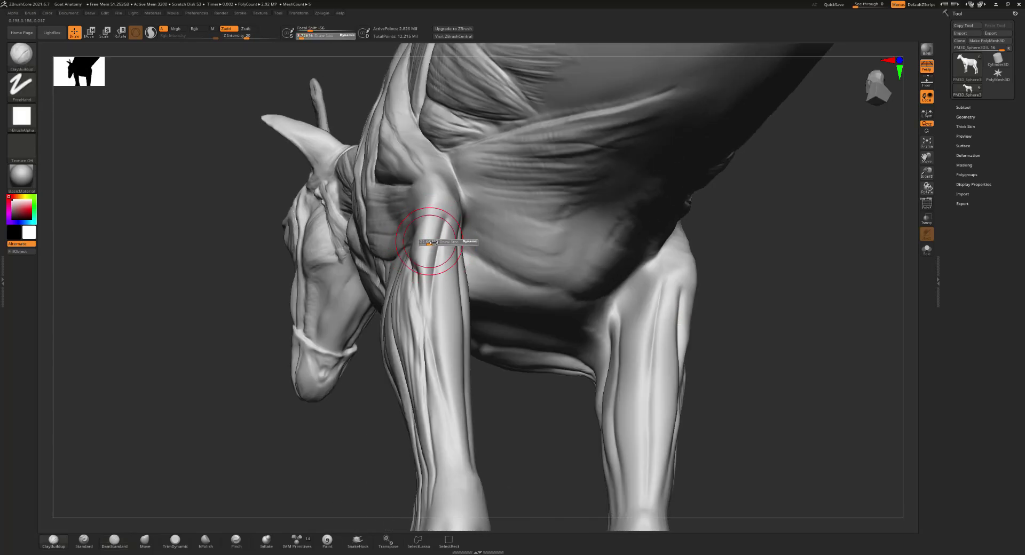
right_click_drag(430, 243, 430, 252)
scroll(458, 267, "up", 5)
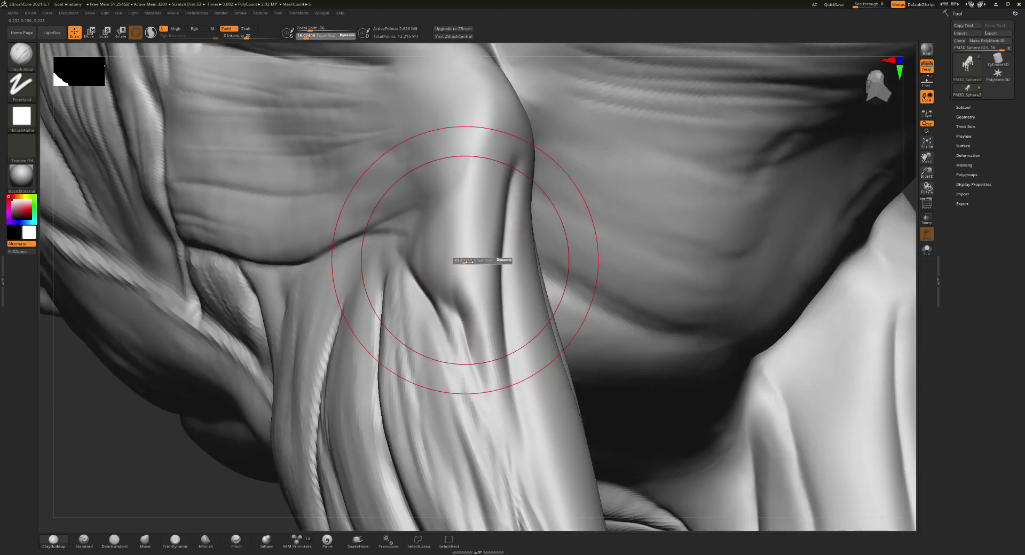
left_click_drag(467, 262, 465, 263)
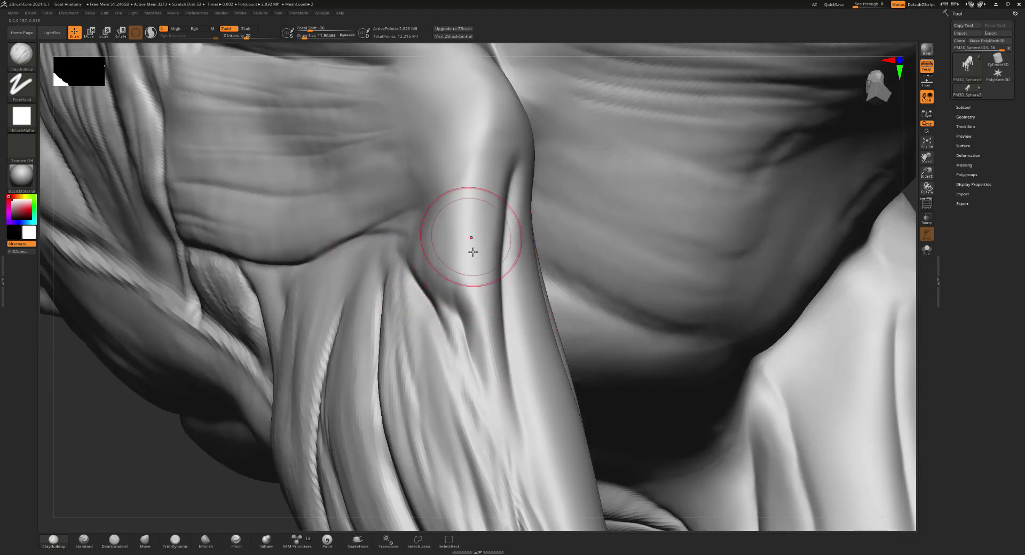
- Build up clay along the foreleg joint crease and soften the surface around it
left_click_drag(470, 315, 458, 279)
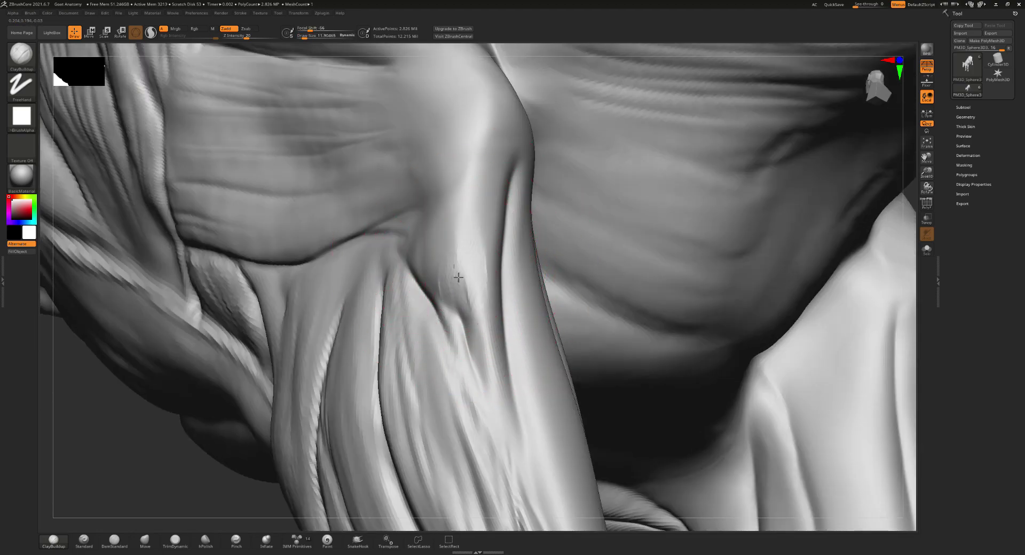
left_click_drag(479, 323, 492, 227)
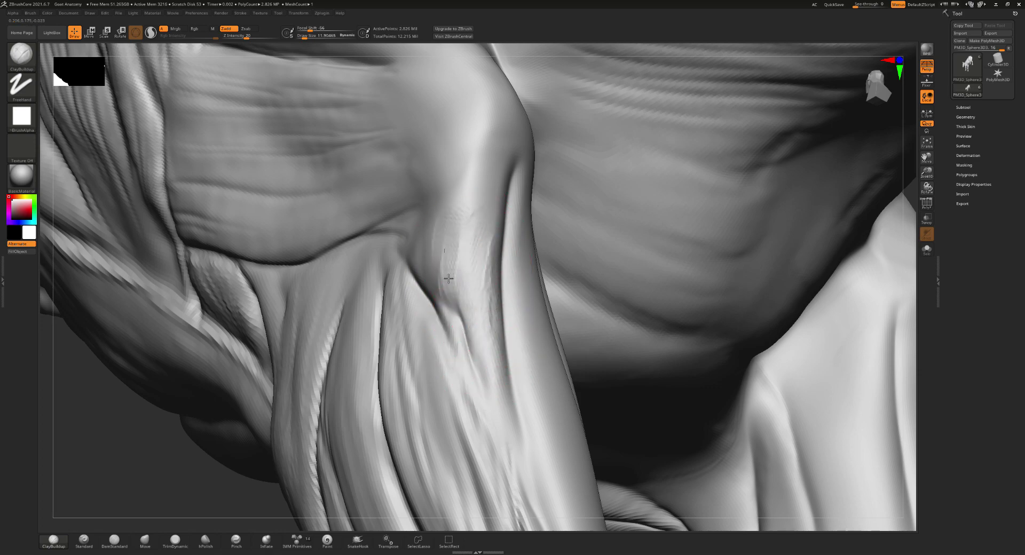
mouse_move(427, 238)
left_mouse_down()
mouse_move(472, 202)
mouse_move(441, 248)
left_mouse_up()
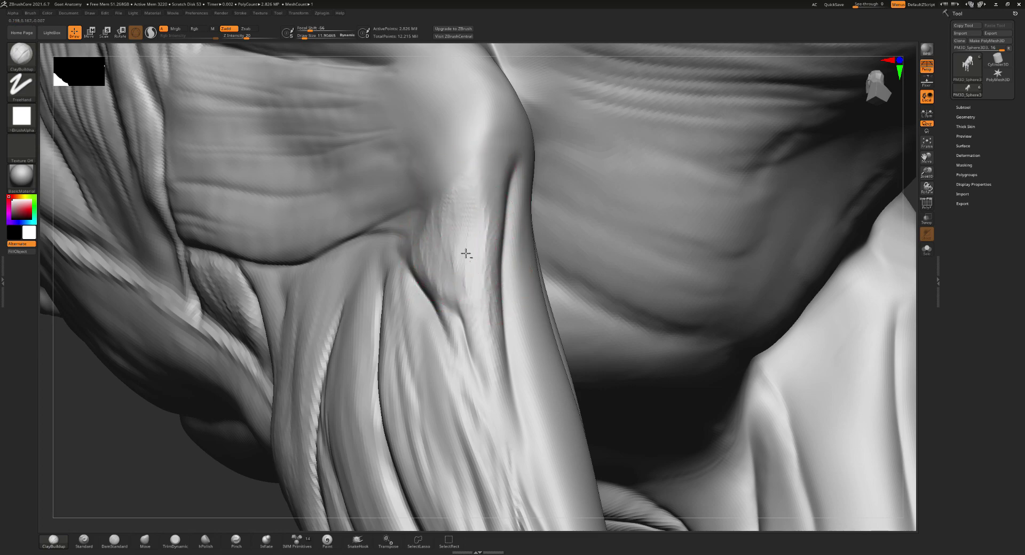
mouse_move(458, 165)
left_mouse_down()
mouse_move(451, 206)
mouse_move(465, 147)
mouse_move(476, 184)
left_mouse_up()
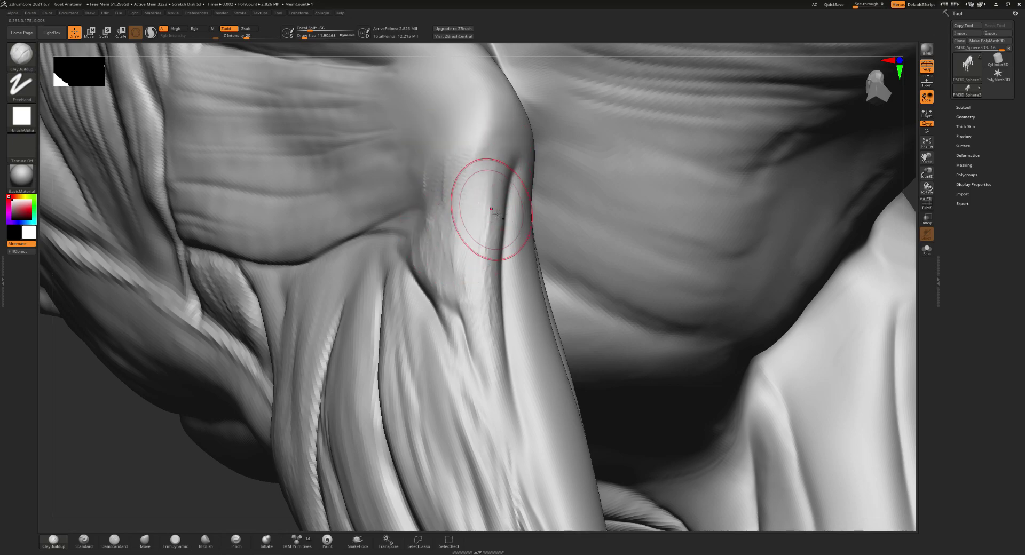
mouse_move(492, 204)
right_mouse_down()
mouse_move(476, 212)
mouse_move(484, 212)
right_mouse_up()
- Sculpt vertical ridges and streaks up and down the forearm
mouse_move(521, 234)
left_mouse_down()
mouse_move(538, 206)
mouse_move(508, 281)
mouse_move(534, 293)
mouse_move(518, 319)
mouse_move(520, 219)
mouse_move(505, 298)
mouse_move(499, 275)
mouse_move(574, 203)
left_mouse_up()
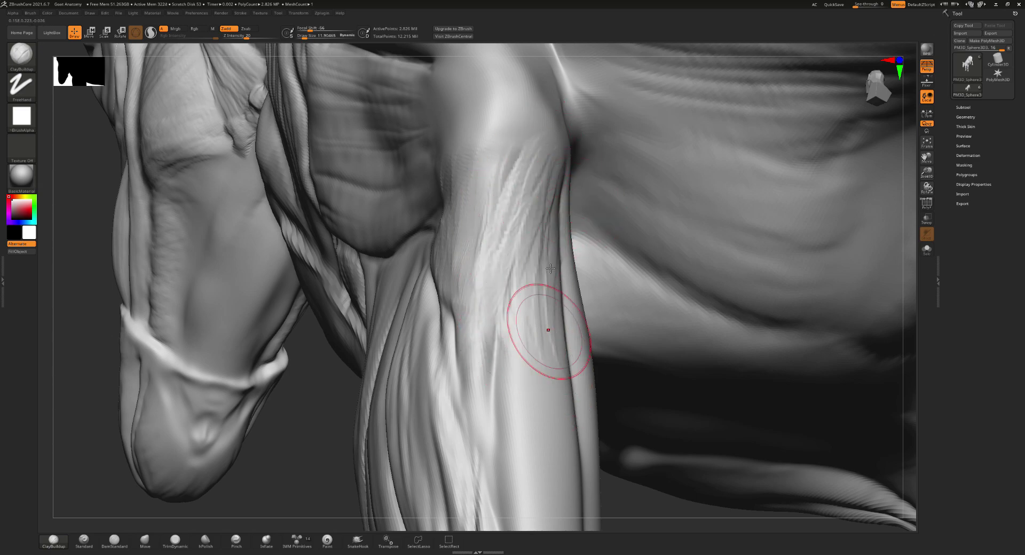
mouse_move(503, 327)
right_mouse_down()
mouse_move(486, 228)
mouse_move(483, 267)
right_mouse_up()
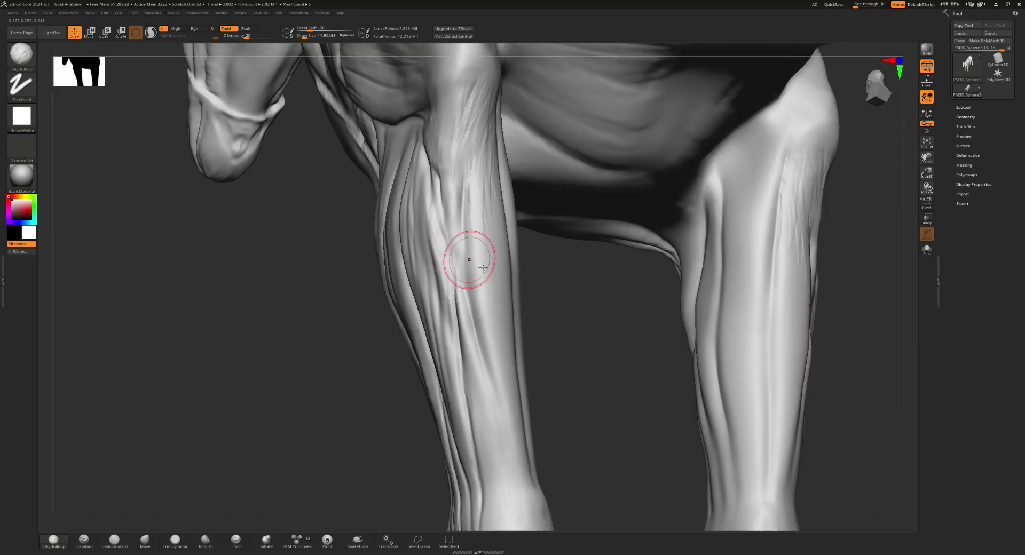
mouse_move(484, 267)
left_mouse_down()
mouse_move(480, 187)
mouse_move(490, 212)
left_mouse_up()
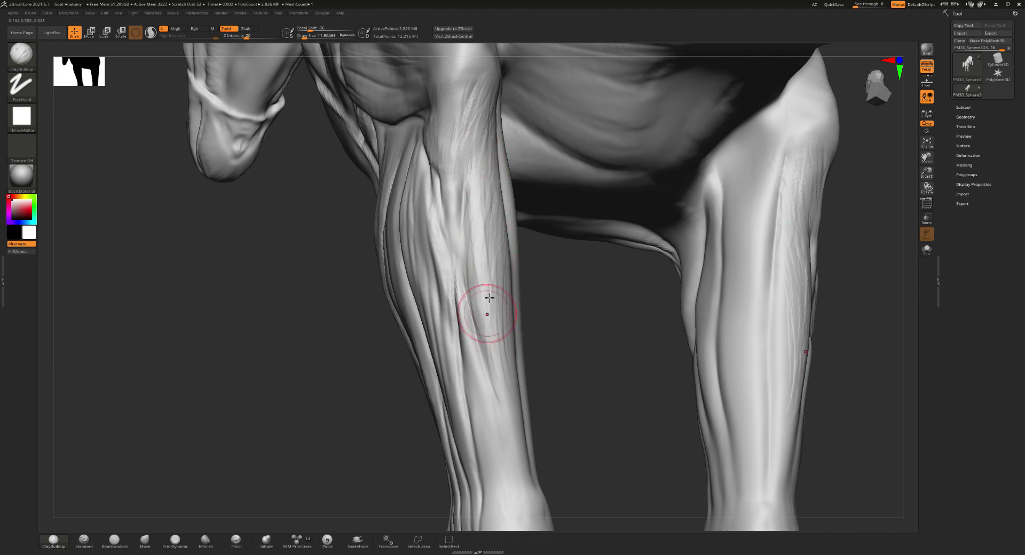
left_click_drag(489, 298, 513, 388)
mouse_move(514, 335)
left_mouse_down()
mouse_move(492, 400)
mouse_move(492, 377)
left_mouse_up()
mouse_move(491, 377)
right_mouse_down("shift")
mouse_move(471, 332)
mouse_move(500, 360)
right_mouse_up("shift")
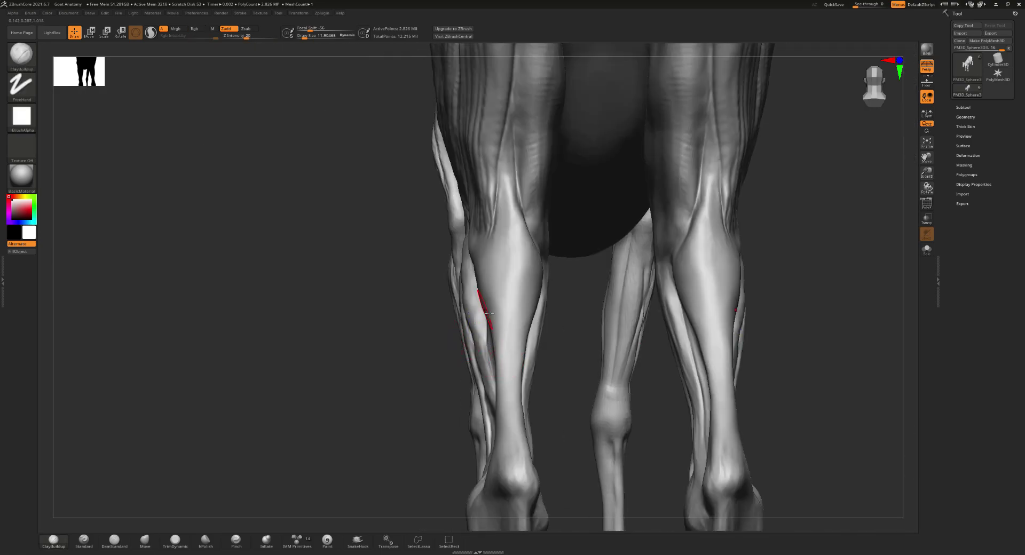
mouse_move(506, 258)
right_mouse_down()
mouse_move(508, 286)
mouse_move(535, 286)
mouse_move(453, 251)
mouse_move(483, 279)
mouse_move(403, 345)
mouse_move(602, 329)
mouse_move(613, 312)
mouse_move(567, 321)
right_mouse_up()
mouse_move(554, 279)
right_mouse_down()
mouse_move(492, 194)
mouse_move(505, 300)
mouse_move(488, 287)
mouse_move(503, 217)
mouse_move(533, 245)
mouse_move(617, 236)
mouse_move(613, 224)
mouse_move(602, 244)
mouse_move(572, 257)
mouse_move(568, 289)
mouse_move(547, 269)
right_mouse_up()
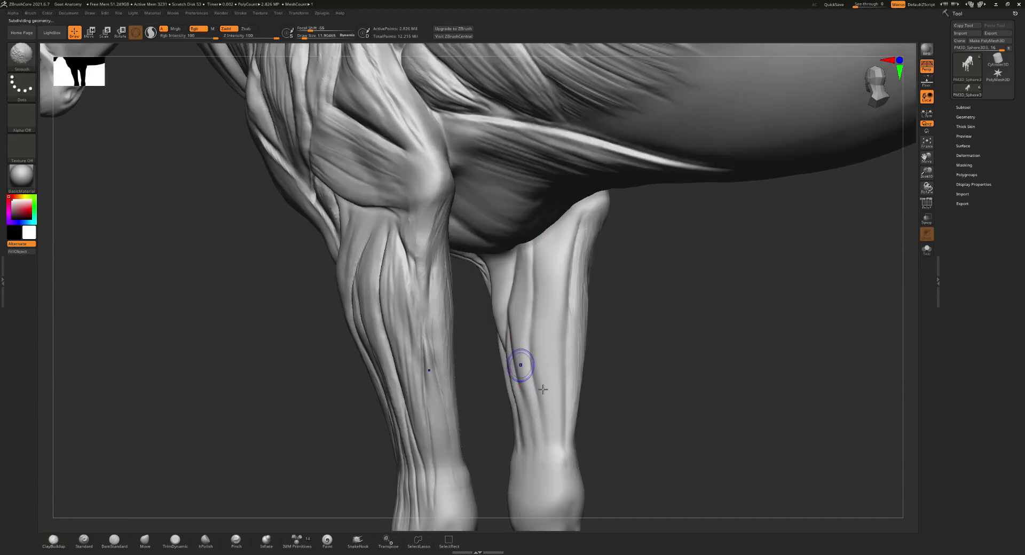
- Drop to a low subdivision level, step up one, and smooth the far leg's shaft
key("shift+d")
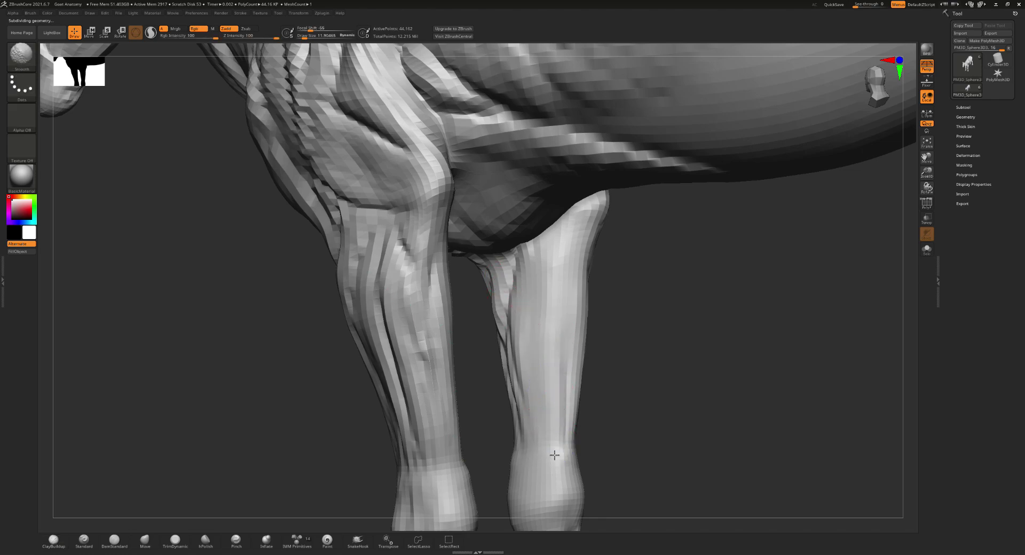
key("ctrl+d")
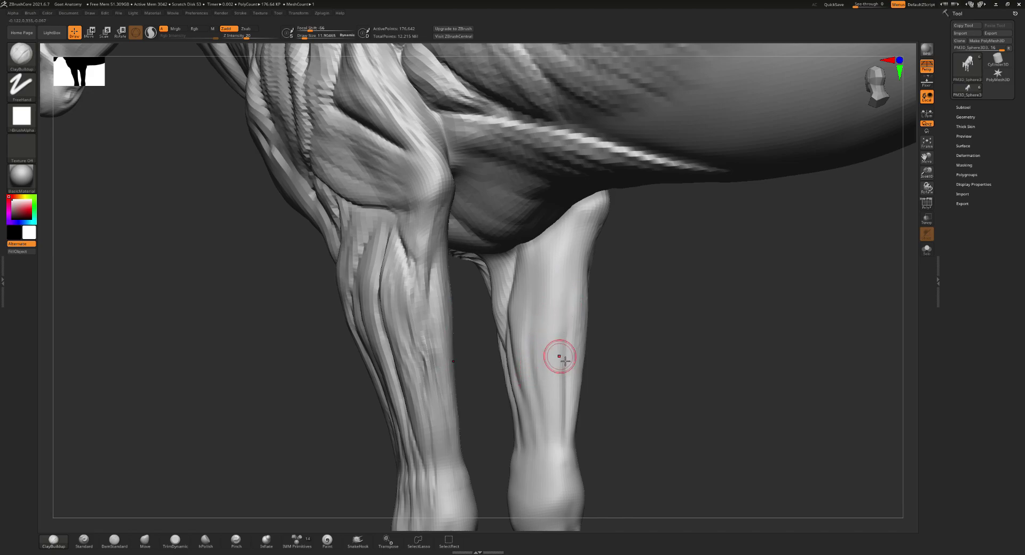
mouse_move(565, 361)
right_mouse_down()
mouse_move(625, 334)
mouse_move(611, 319)
mouse_move(637, 377)
right_mouse_up()
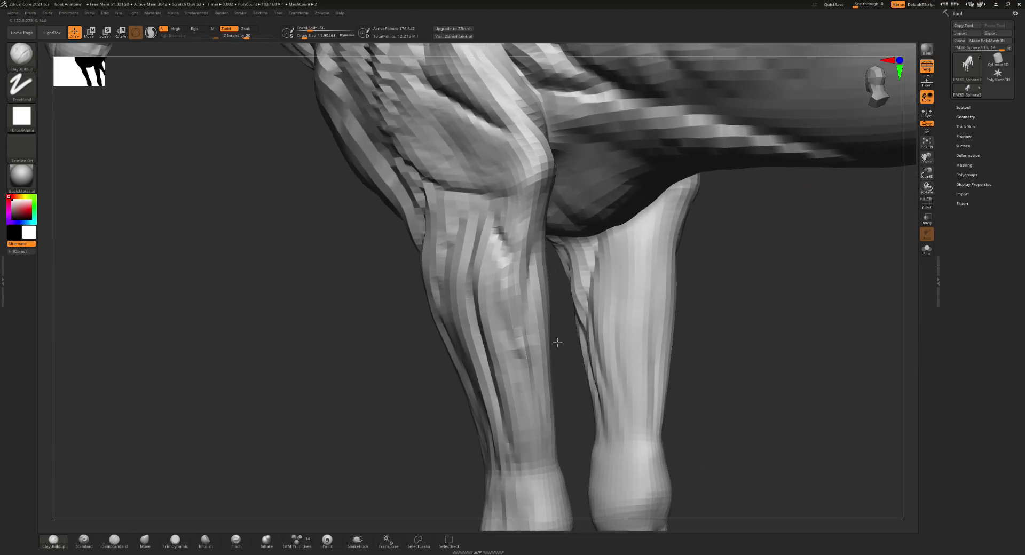
key("shift")
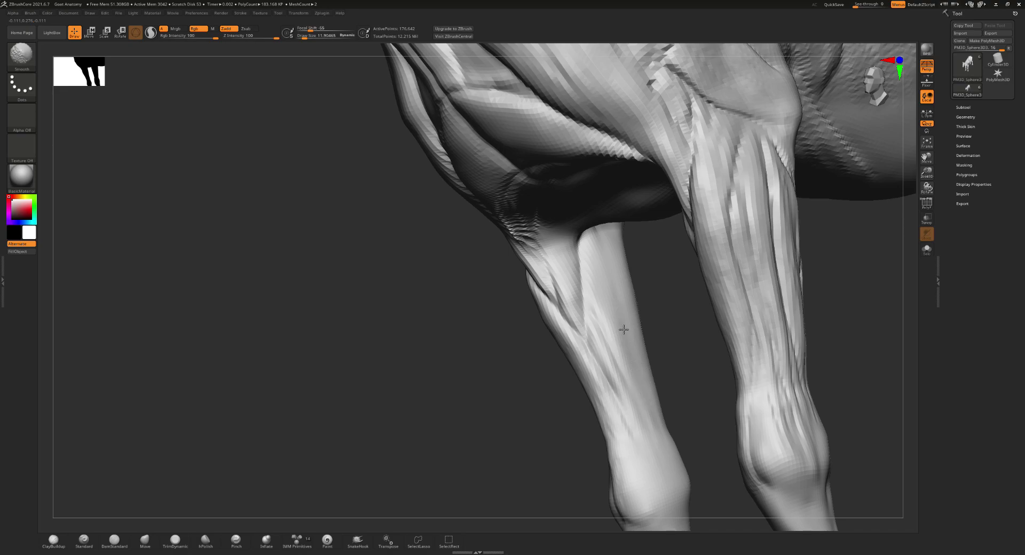
mouse_move(602, 302)
right_mouse_down()
mouse_move(715, 282)
mouse_move(727, 389)
mouse_move(613, 362)
mouse_move(663, 359)
mouse_move(636, 319)
right_mouse_up()
key("shift")
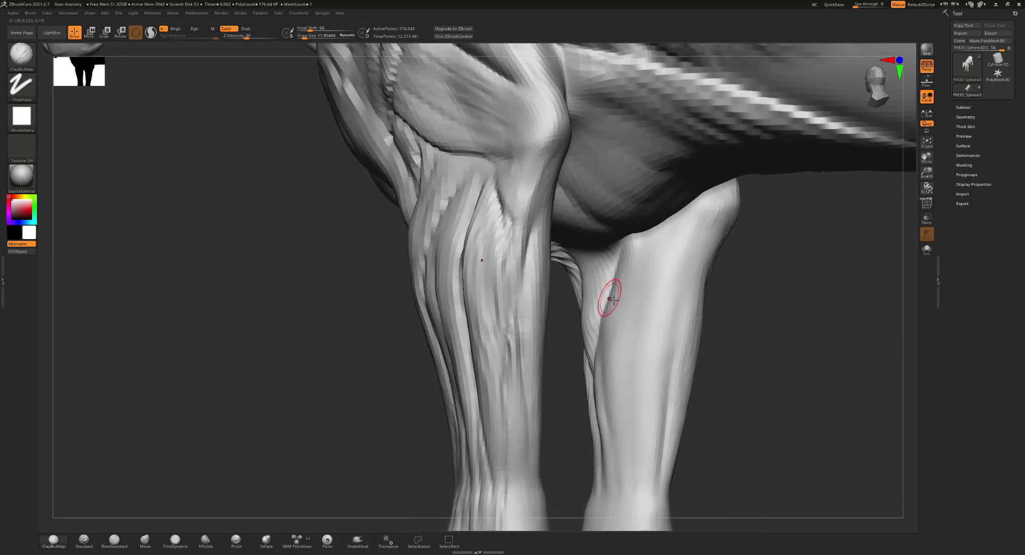
- Switch back to the DamStandard groove-cutting brush
key("b")
key("d")
key("s")
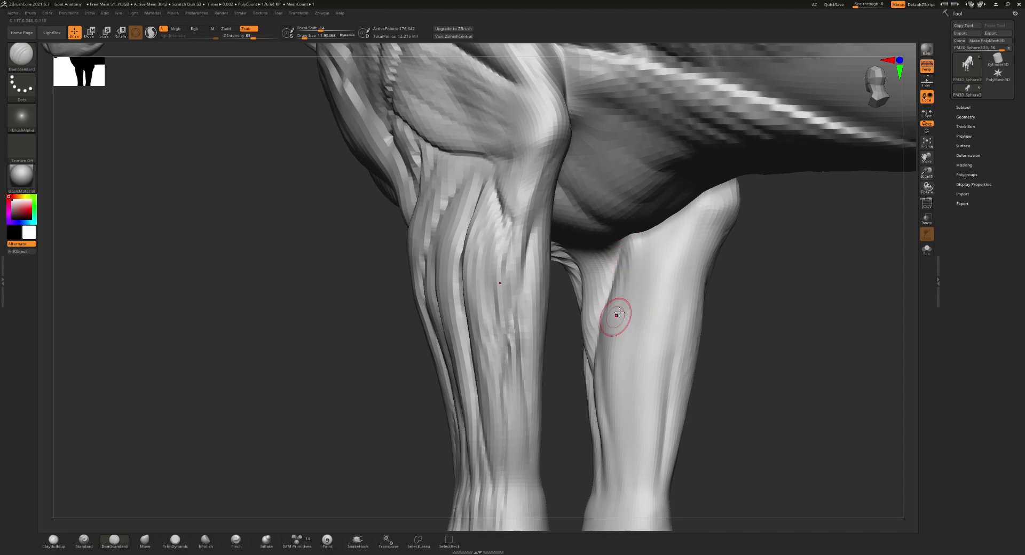
- Raise the subdivision level and carve a thin tendon groove down the far leg's shaft
key("d")
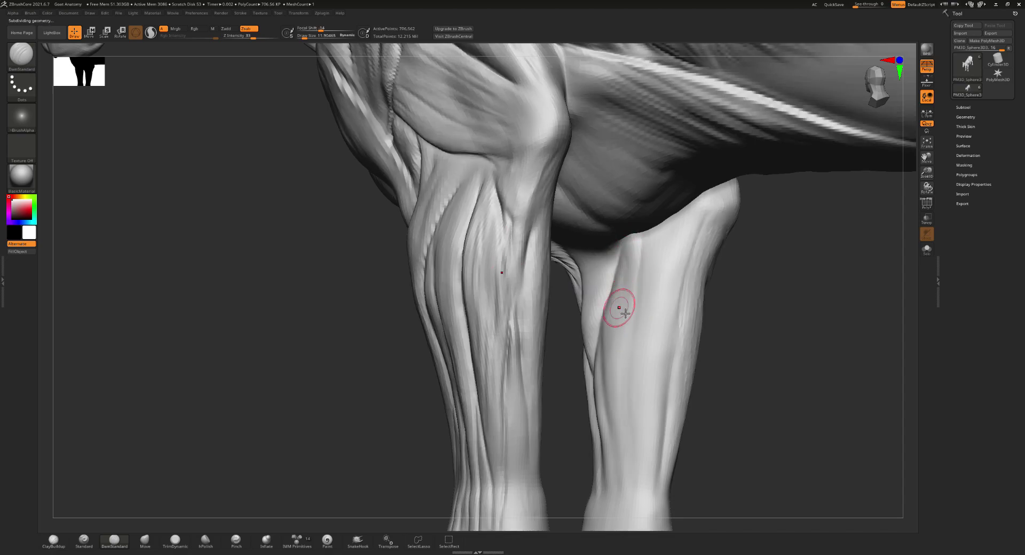
right_click_drag(618, 304, 631, 278)
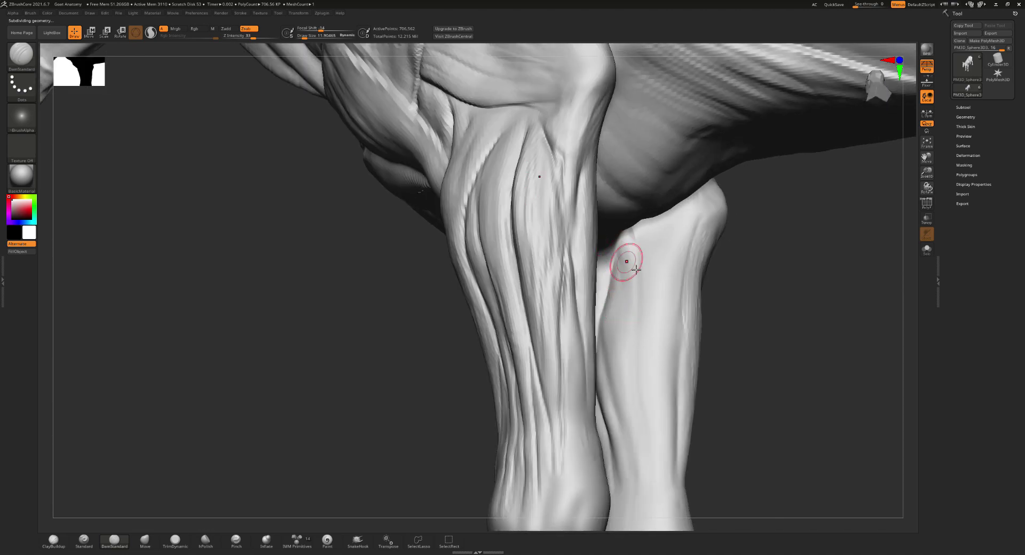
key("shift")
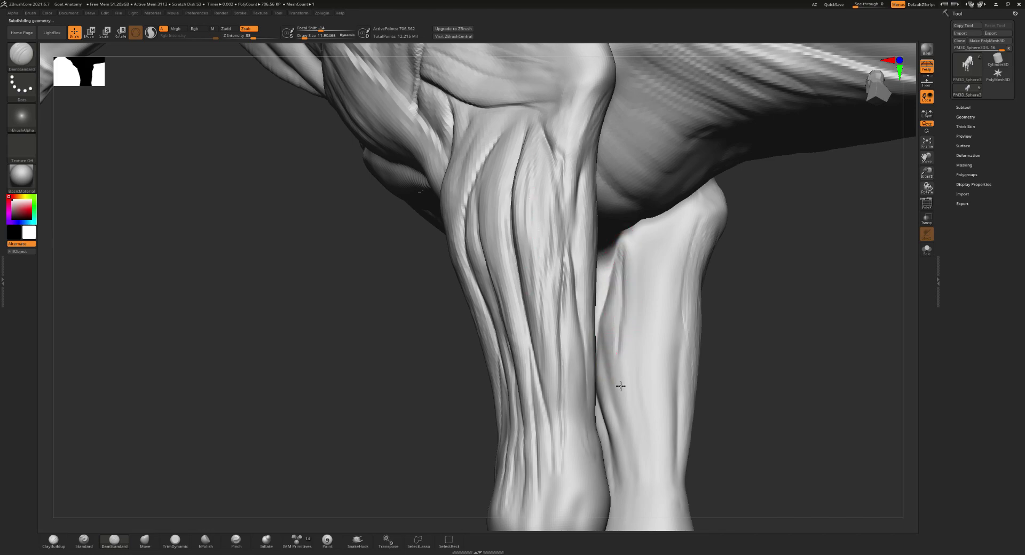
left_click_drag(615, 412, 630, 462)
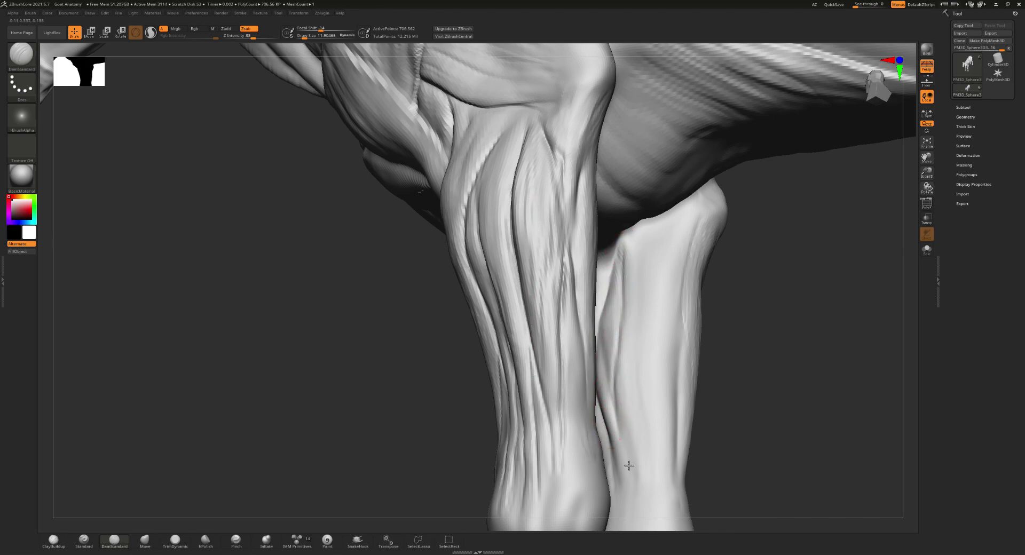
mouse_move(618, 401)
right_mouse_down()
mouse_move(664, 284)
mouse_move(661, 247)
mouse_move(648, 297)
mouse_move(679, 265)
mouse_move(668, 279)
right_mouse_up()
right_click(648, 297)
right_click_drag(660, 291, 634, 279)
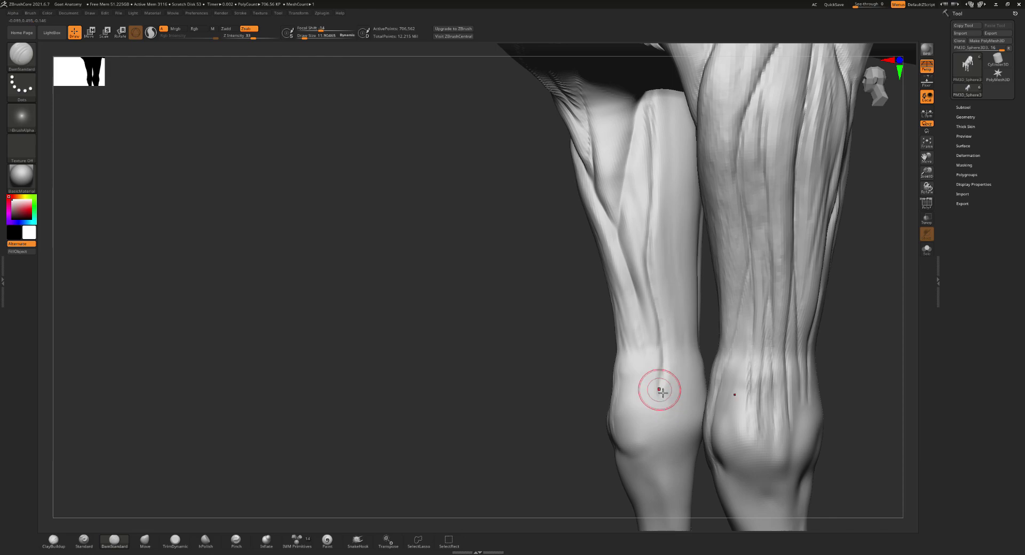
- Carve a groove down the left calf and shrink the brush to about 5.5
left_click_drag(670, 404, 689, 435)
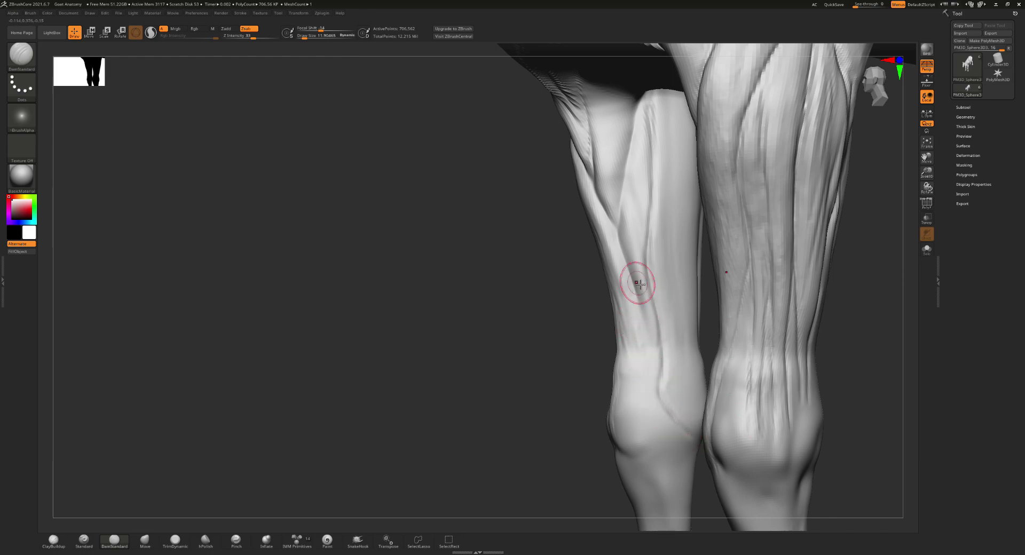
key("bracketleft")
key("bracketleft")
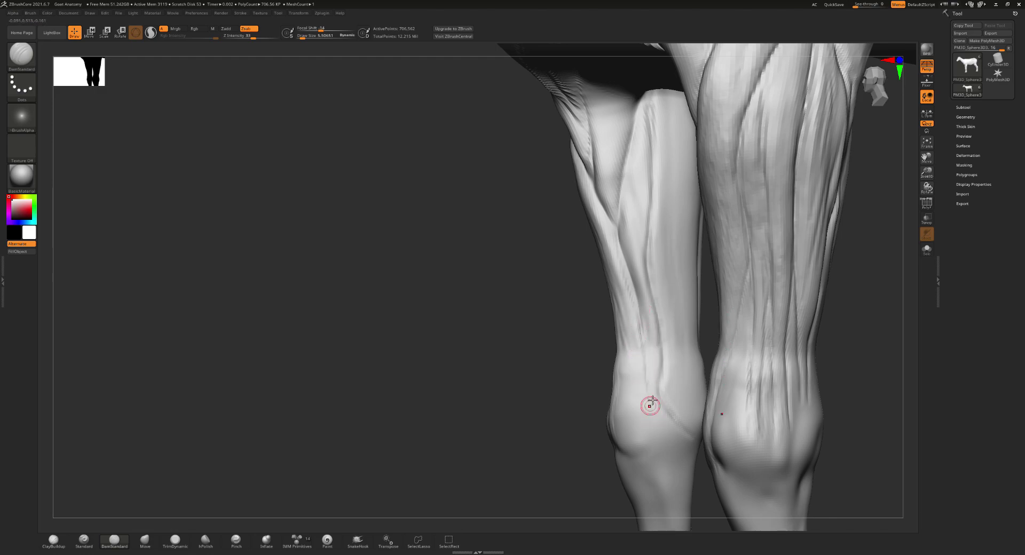
right_click_drag(665, 427, 682, 346)
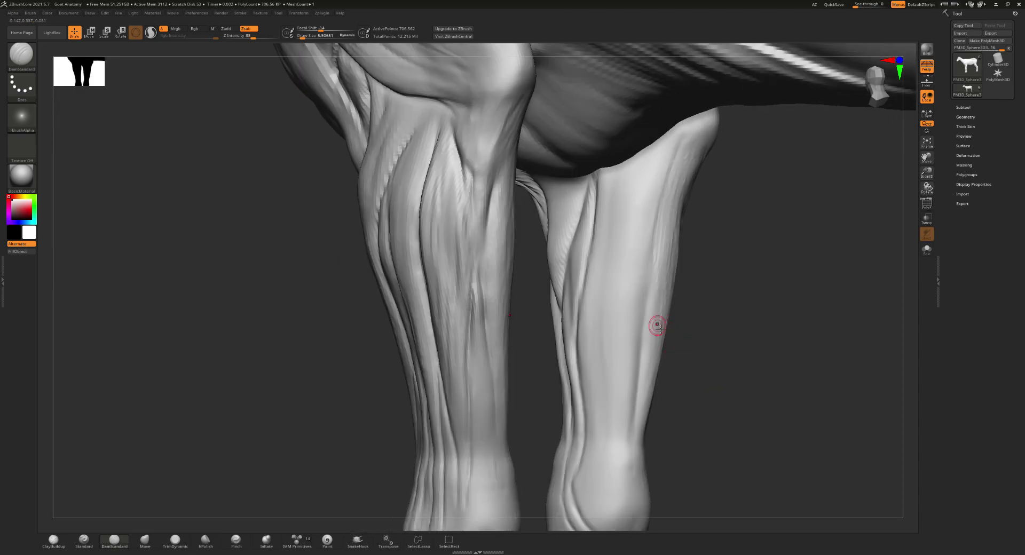
mouse_move(658, 309)
right_mouse_down()
mouse_move(610, 279)
mouse_move(550, 214)
mouse_move(556, 190)
right_mouse_up()
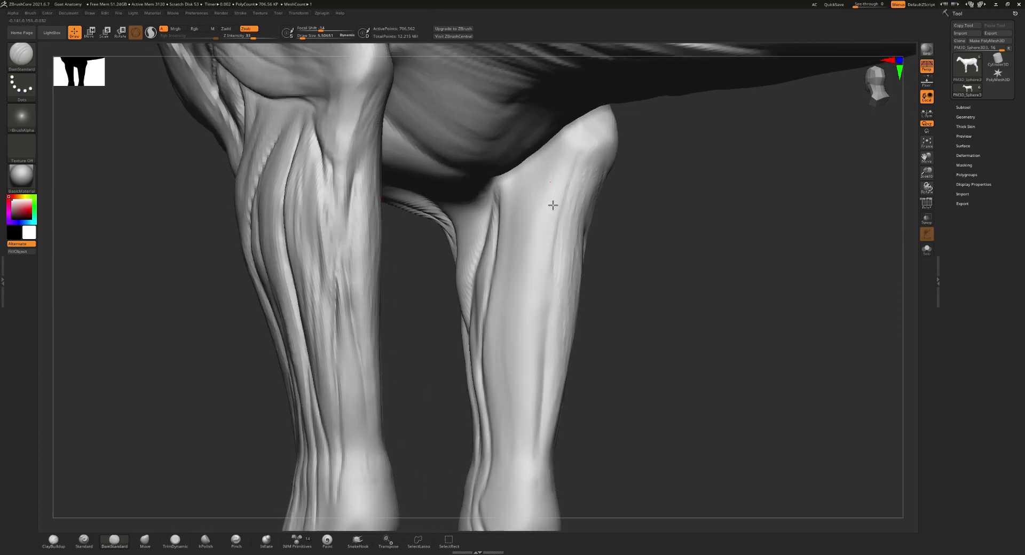
- Enlarge the brush to about 15 and extend the tendon creases down the right cannon
key("s")
mouse_move(556, 202)
left_mouse_down()
mouse_move(567, 202)
mouse_move(550, 256)
left_mouse_up()
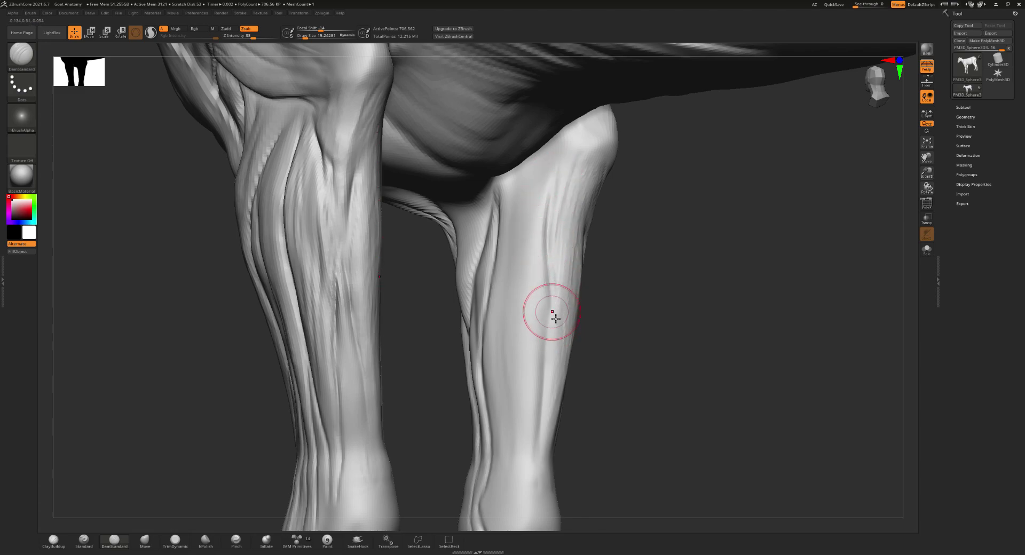
key("s")
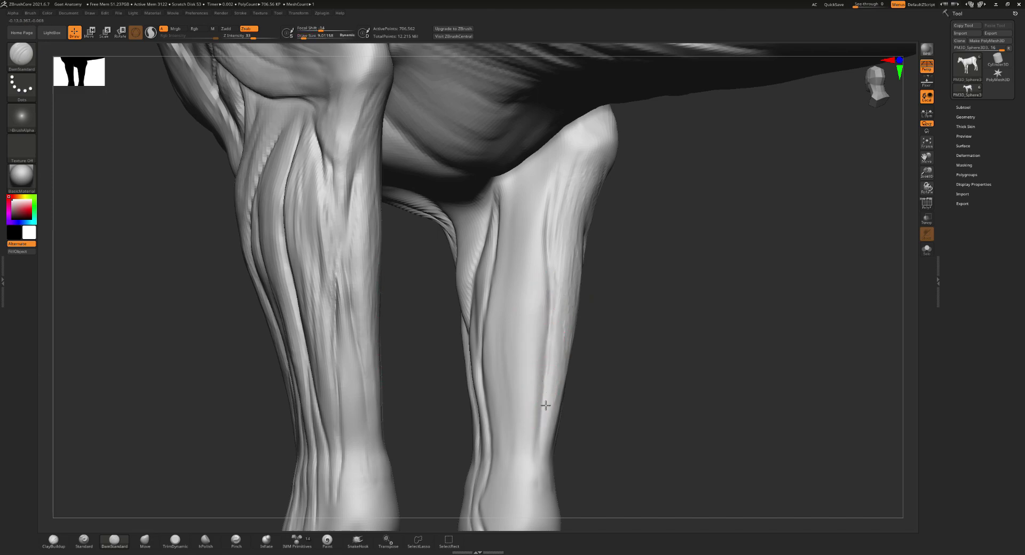
left_click_drag(542, 380, 542, 427)
mouse_move(550, 346)
right_mouse_down()
mouse_move(540, 204)
mouse_move(521, 190)
right_mouse_up()
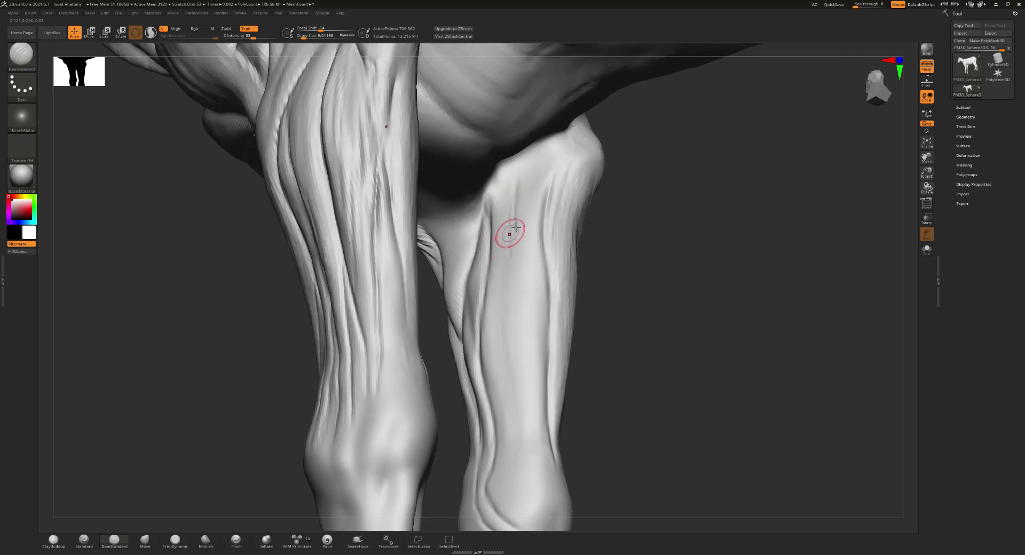
right_click_drag(516, 314, 516, 308)
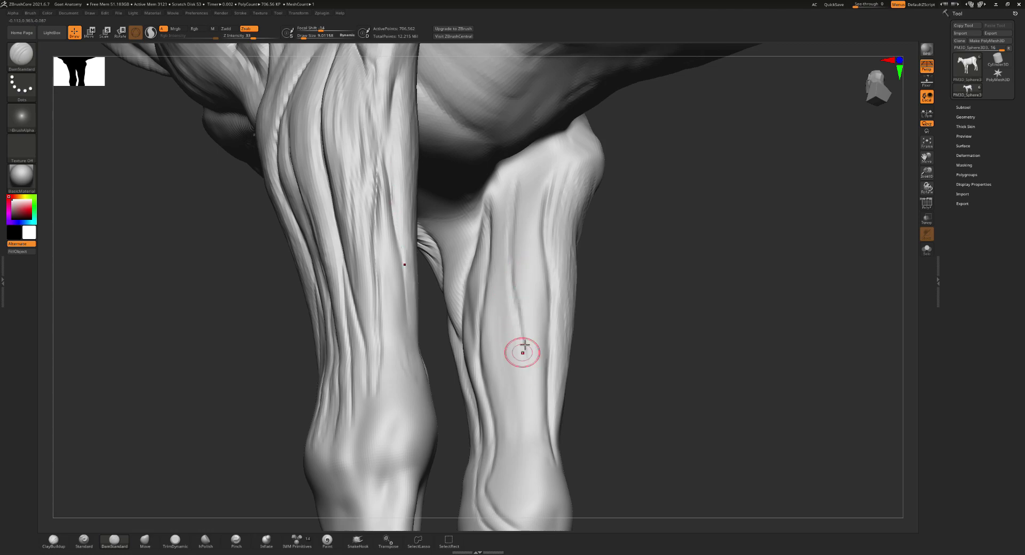
left_click_drag(522, 353, 531, 391)
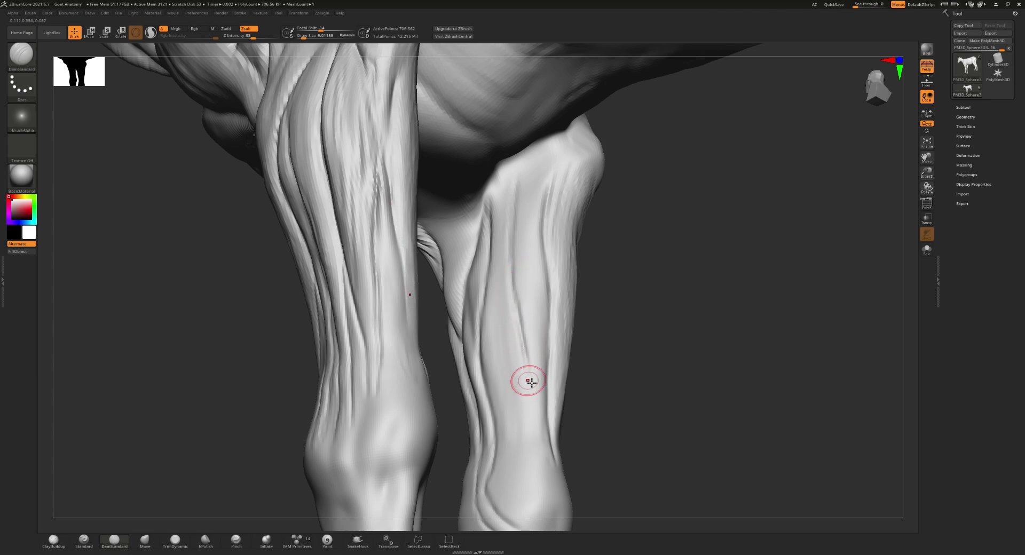
- Lightly smooth the lower leg surface around the new creases
right_click_drag(497, 355, 542, 338)
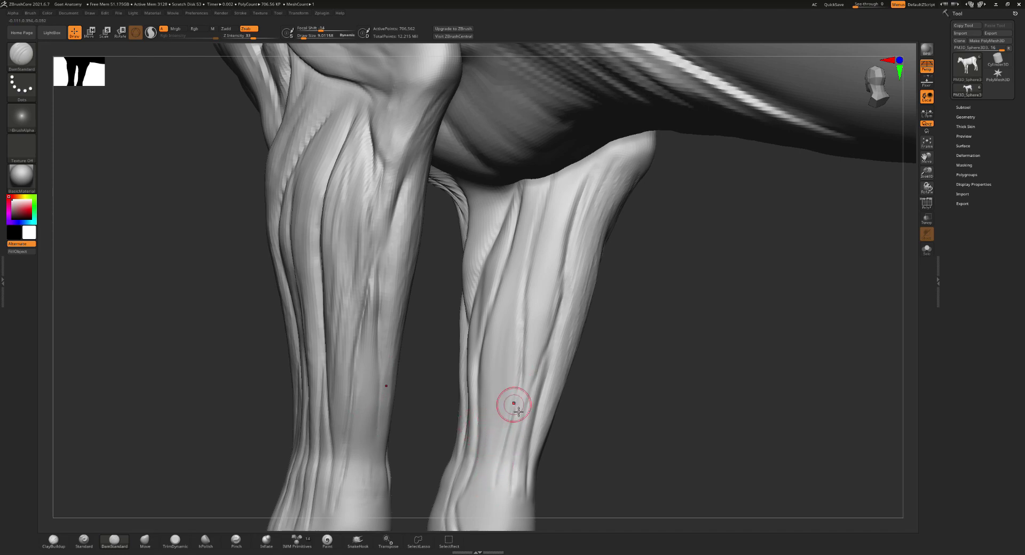
key("shift")
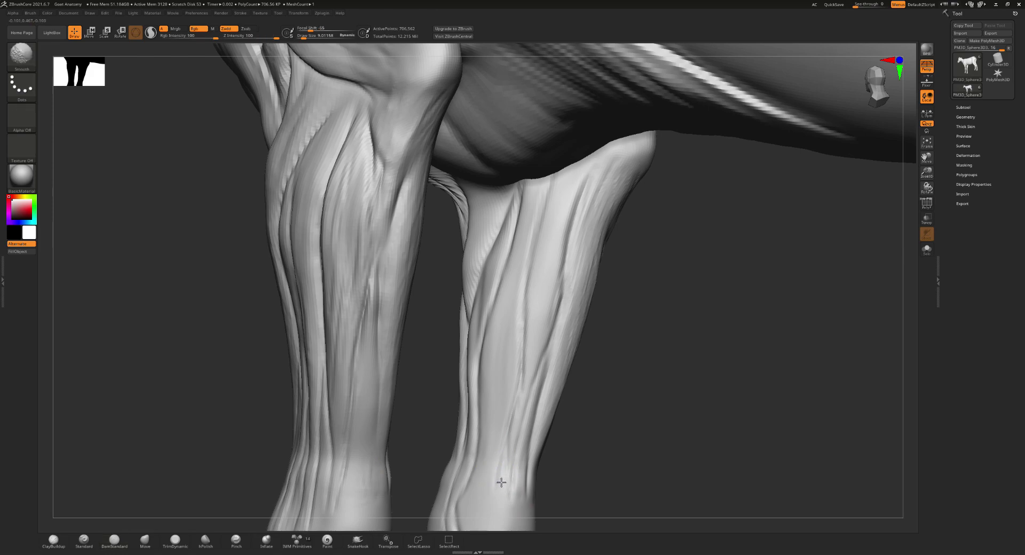
left_click_drag(505, 463, 517, 496, "shift")
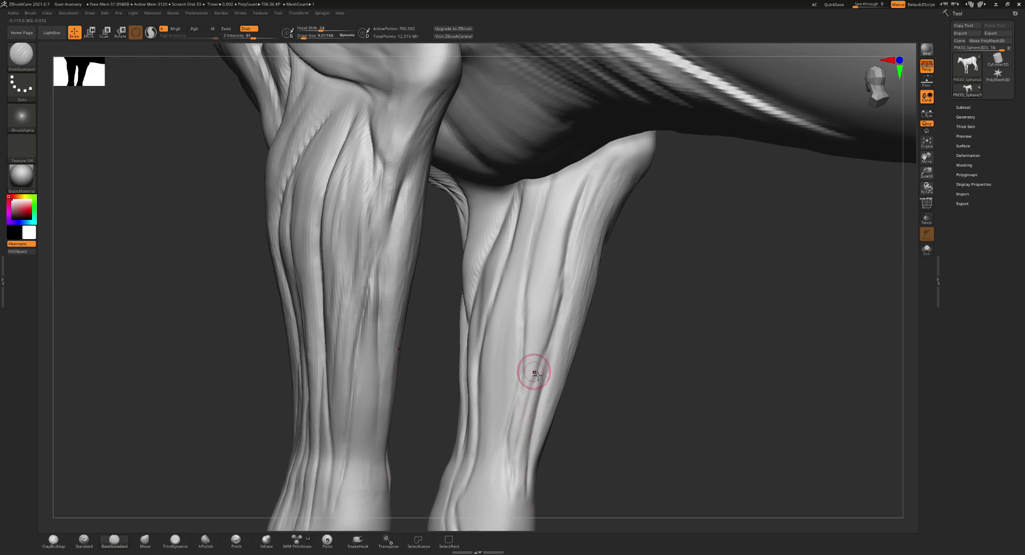
right_click_drag(541, 374, 499, 286, "alt")
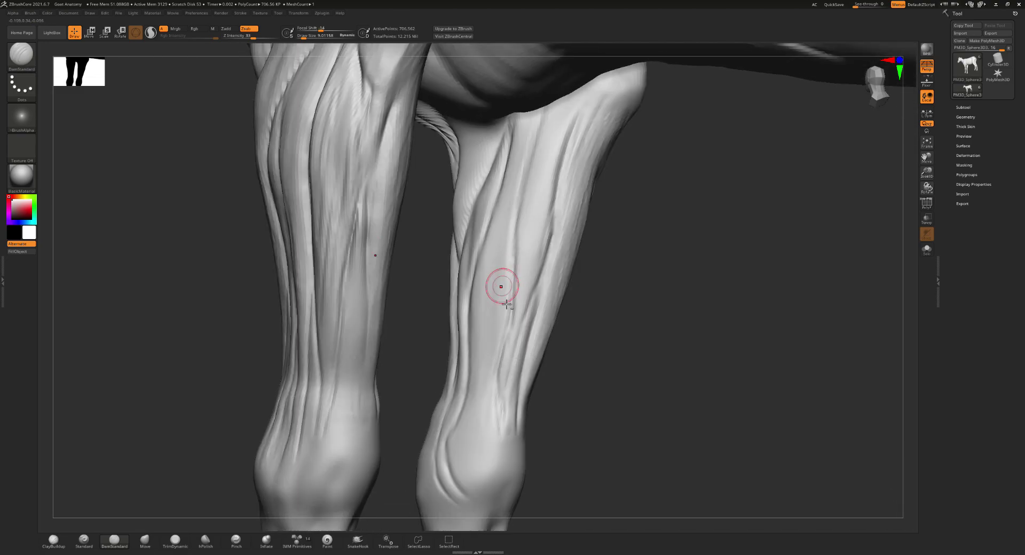
right_click_drag(501, 365, 526, 352, "alt")
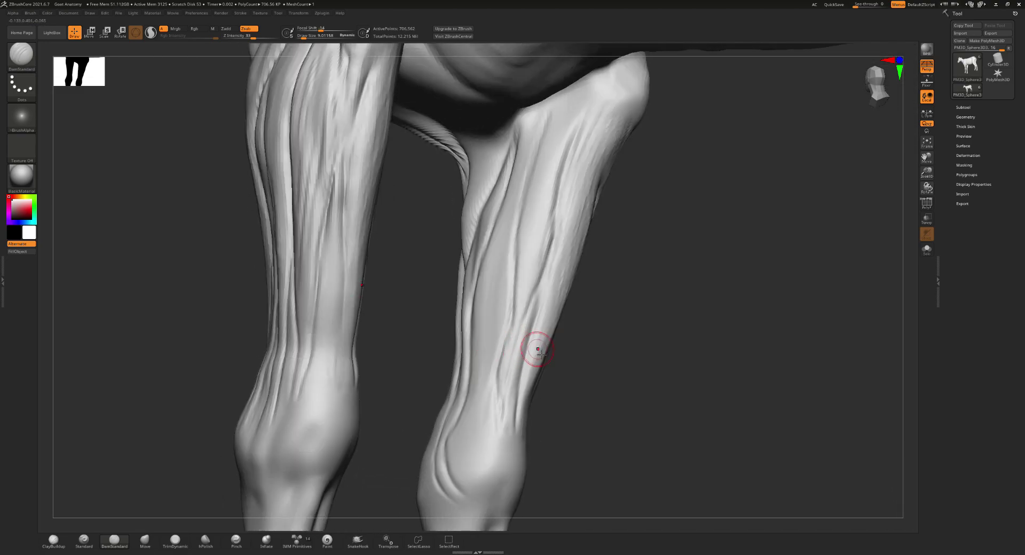
- Switch to ClayBuildup and stroke grooves along the right lower foreleg
key("b")
key("c")
key("b")
key("s")
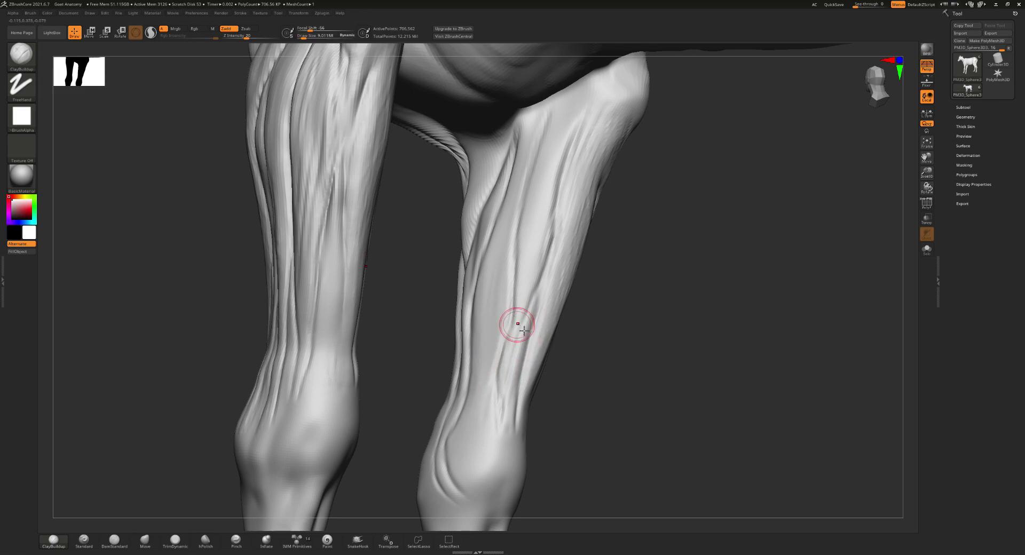
right_click_drag(545, 267, 574, 219, "alt")
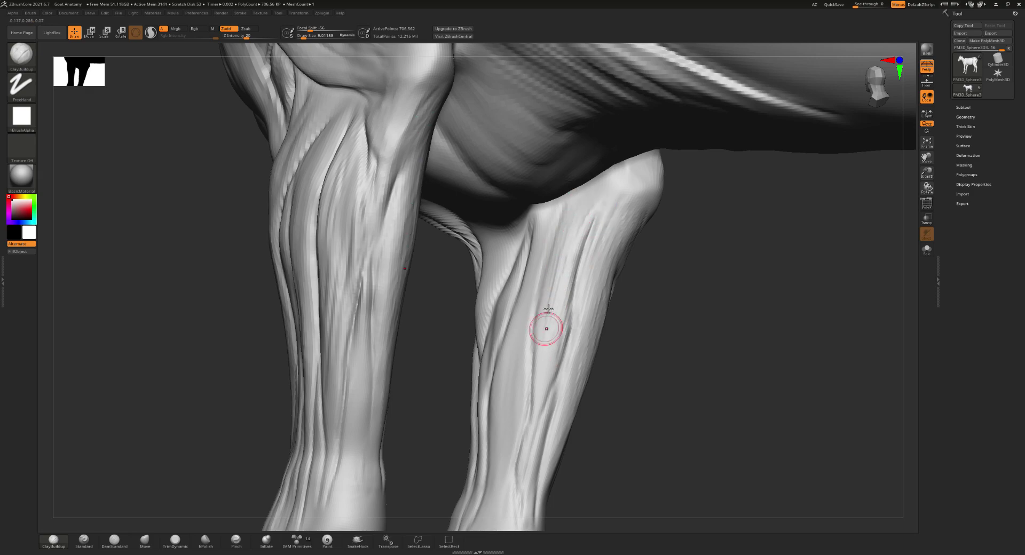
left_click_drag(554, 237, 551, 376)
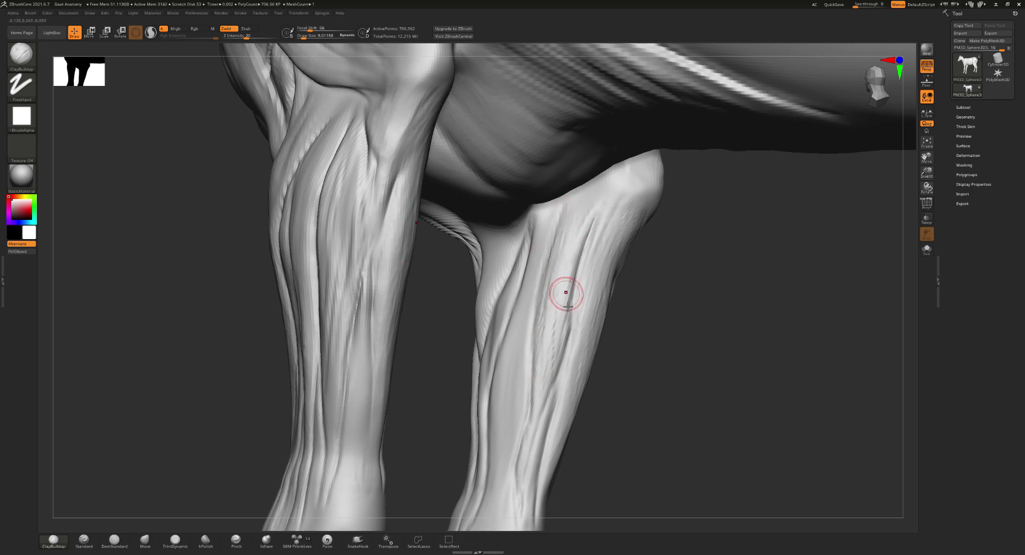
mouse_move(563, 293)
left_mouse_down()
mouse_move(554, 336)
mouse_move(546, 314)
left_mouse_up()
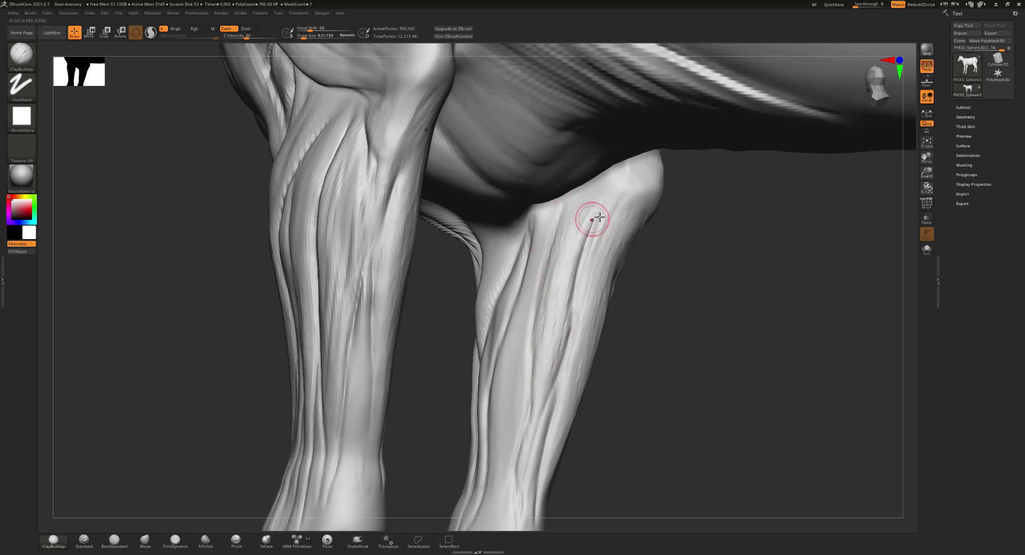
left_click_drag(590, 218, 568, 263)
mouse_move(575, 226)
left_mouse_down()
mouse_move(568, 286)
mouse_move(569, 203)
mouse_move(521, 302)
mouse_move(543, 245)
mouse_move(521, 323)
left_mouse_up()
- Build up tendon forms along both lower forelegs, rotating between passes
left_click_drag(559, 213, 540, 331)
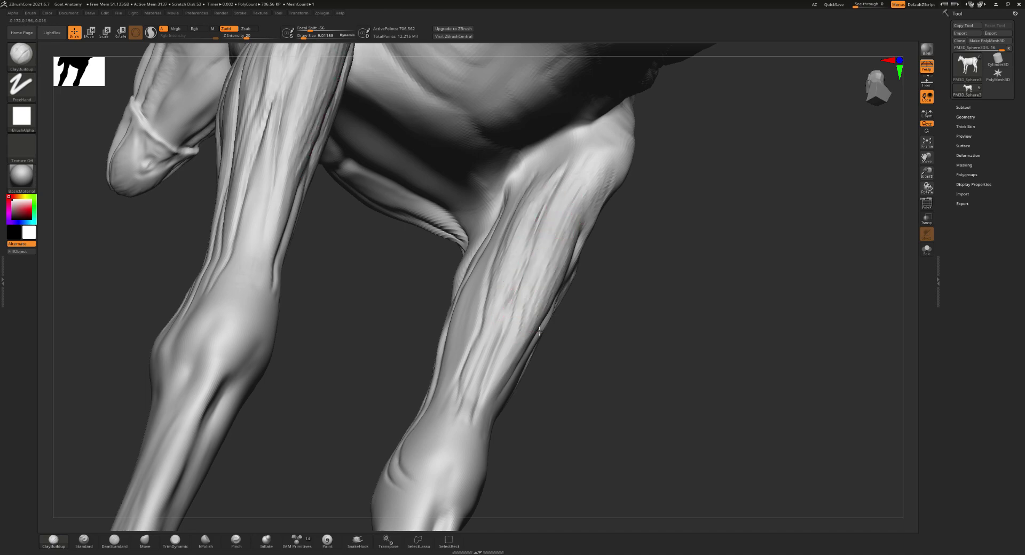
left_click_drag(572, 202, 503, 390)
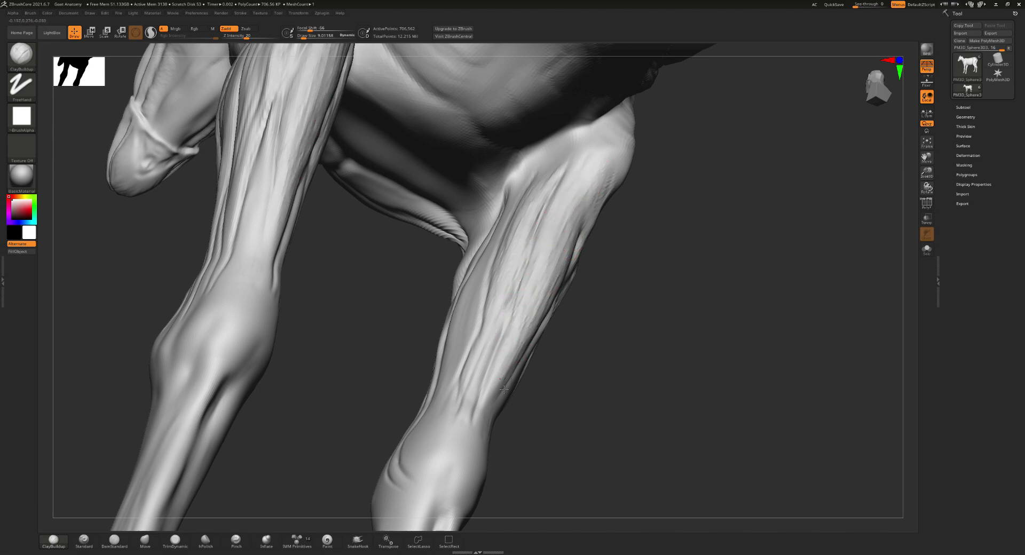
right_click_drag(522, 279, 498, 236)
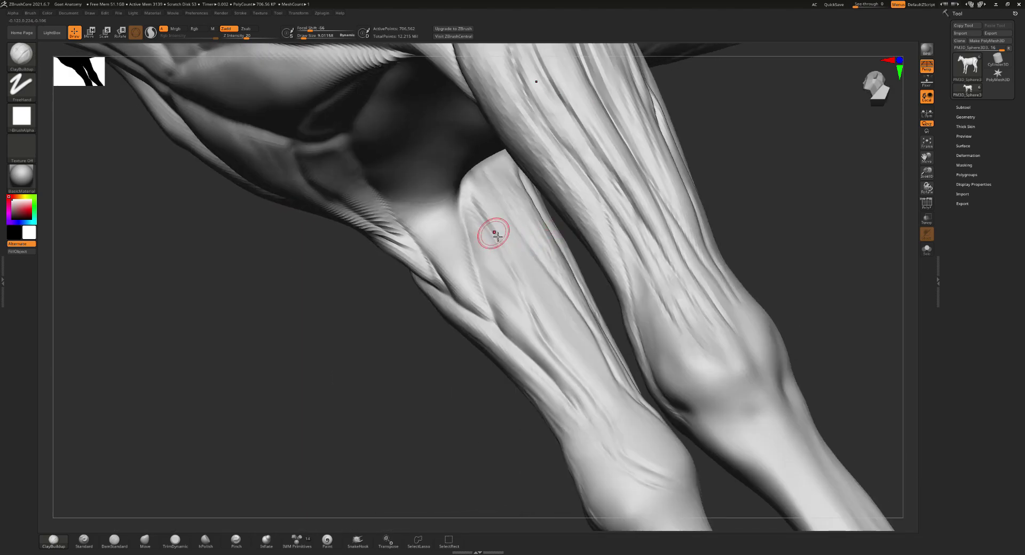
mouse_move(497, 235)
left_mouse_down()
mouse_move(499, 298)
mouse_move(530, 333)
left_mouse_up()
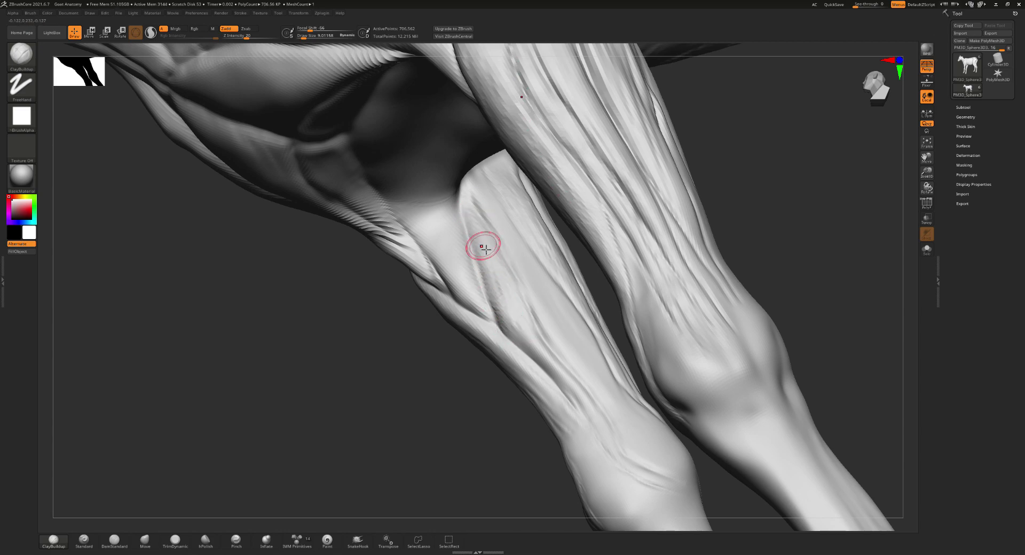
left_click_drag(482, 245, 542, 360)
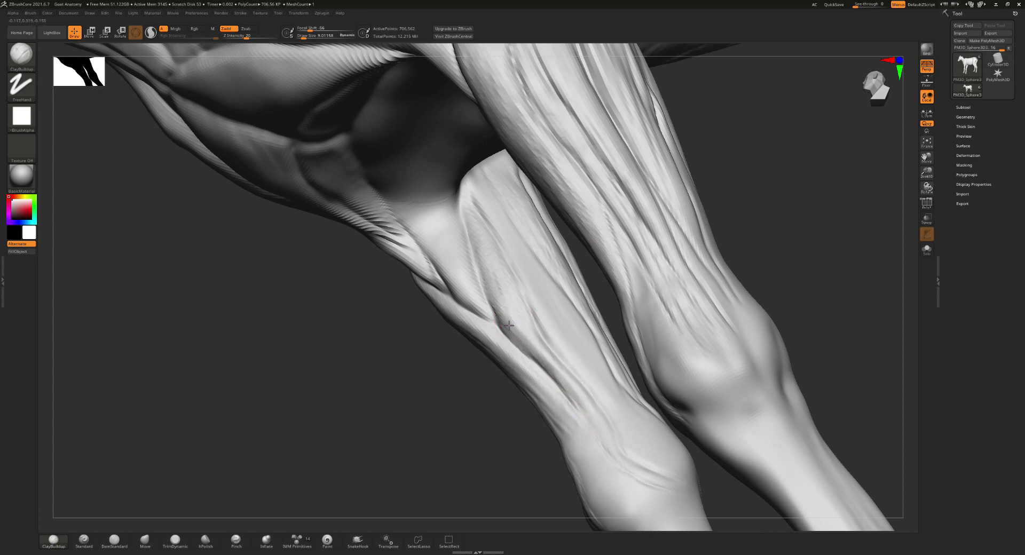
left_click_drag(519, 327, 489, 193)
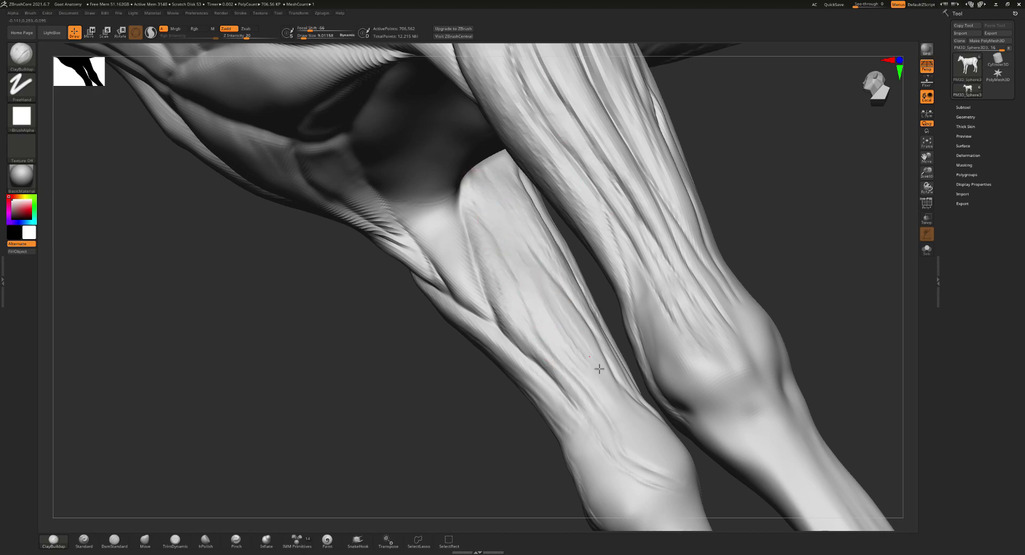
- Return to the front view, smooth briefly, and switch back to DamStandard
right_click_drag(520, 278, 529, 300, "shift")
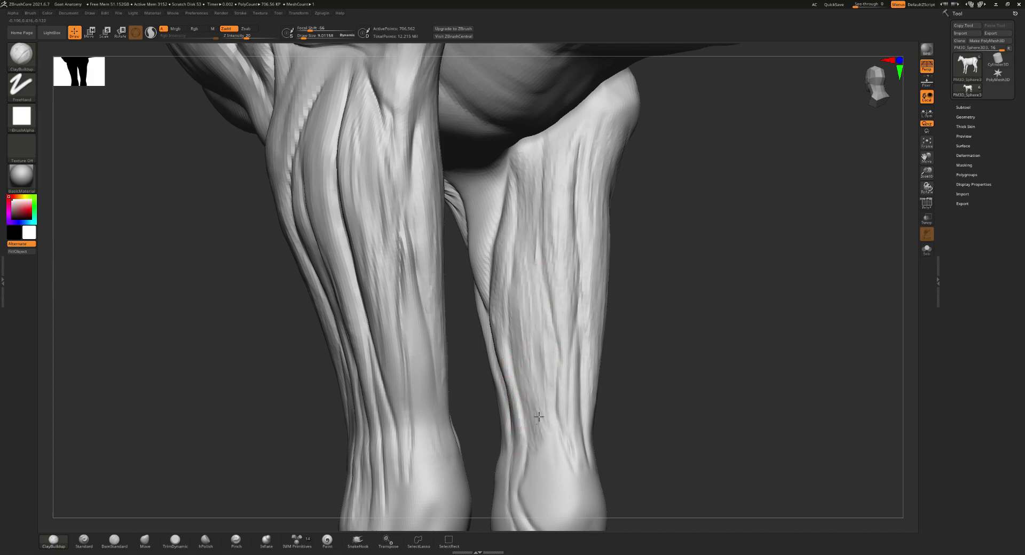
key("shift")
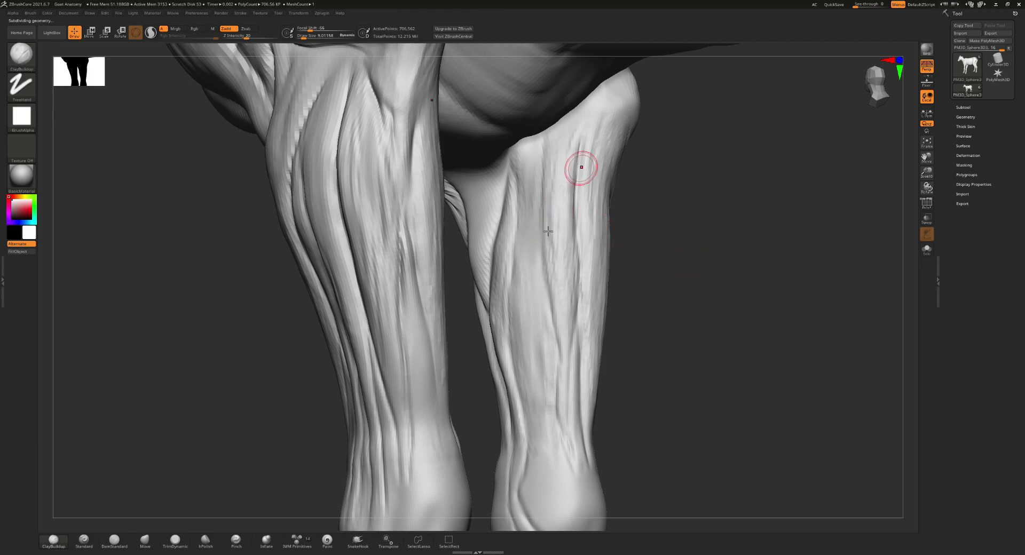
key("b")
key("d")
key("s")
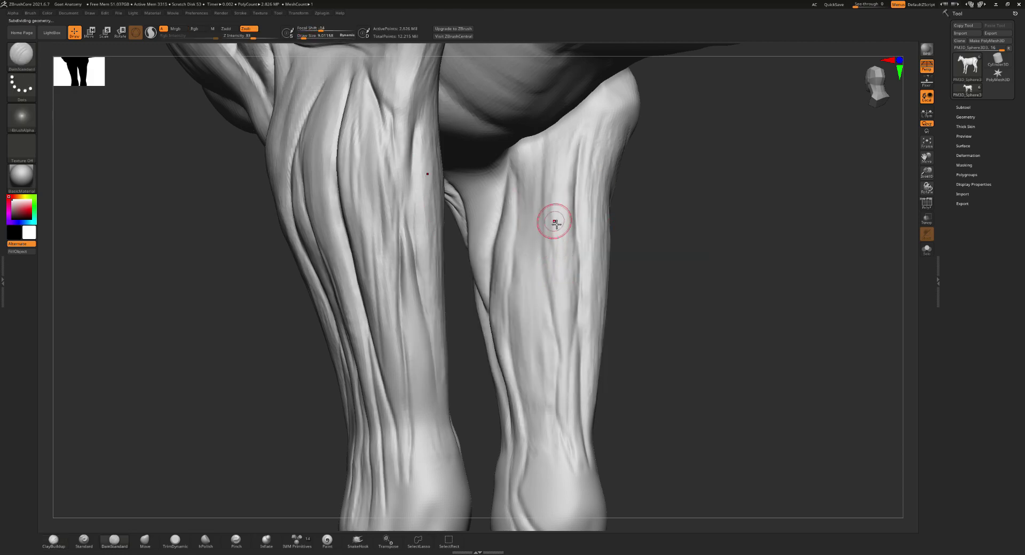
key("s")
left_click_drag(538, 215, 538, 214)
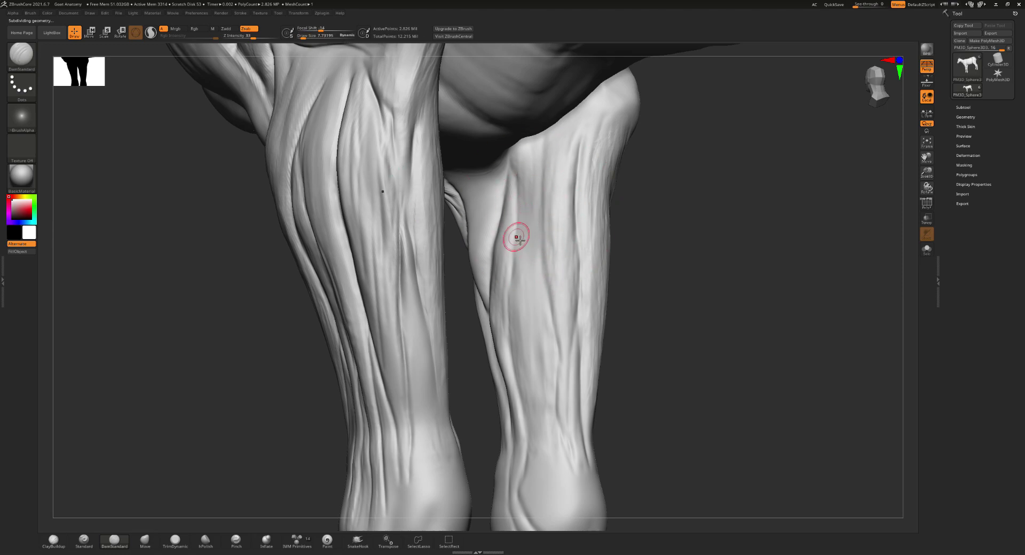
right_click_drag(514, 235, 522, 217)
right_click_drag(529, 183, 548, 184)
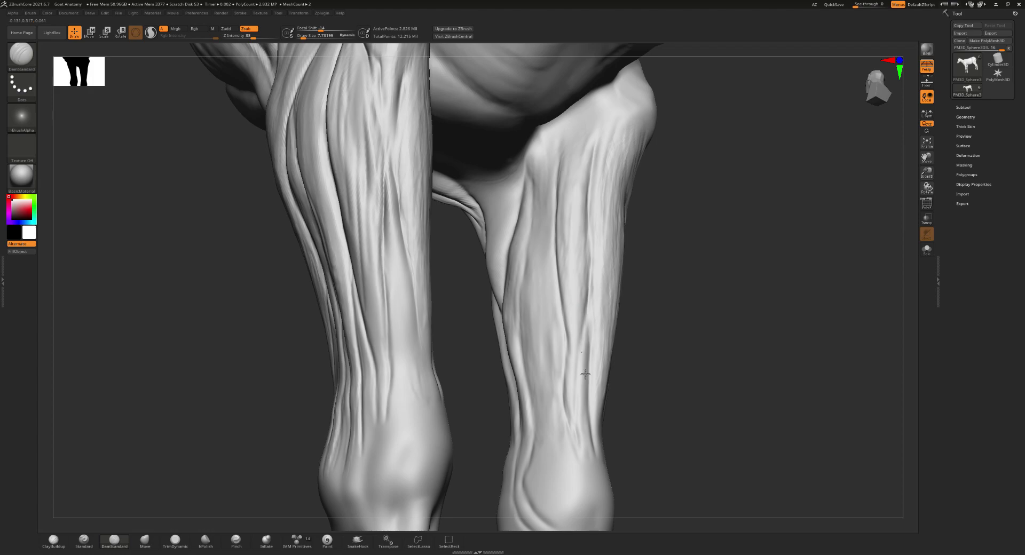
left_click_drag(591, 334, 579, 427)
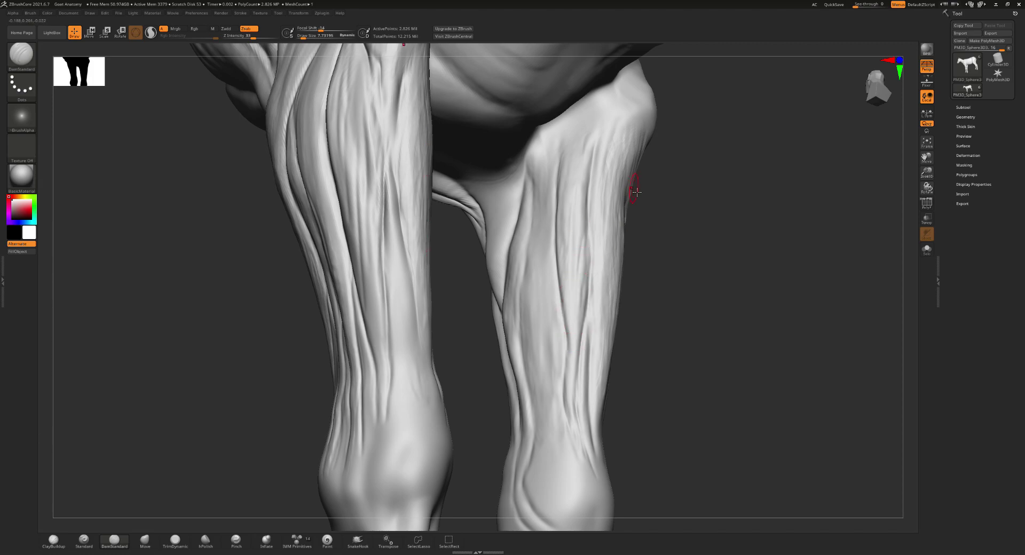
left_click_drag(637, 192, 618, 190)
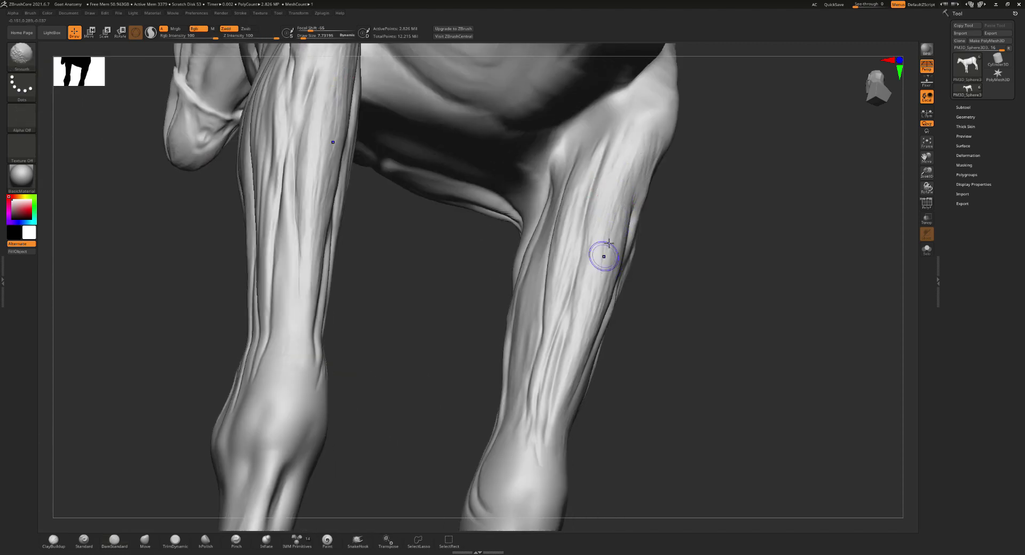
key("s")
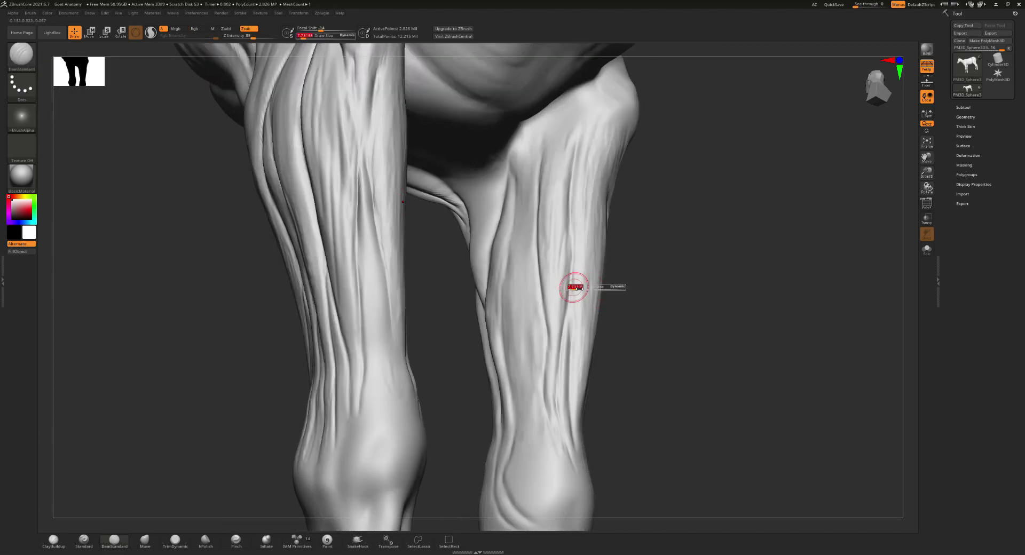
left_click(574, 289)
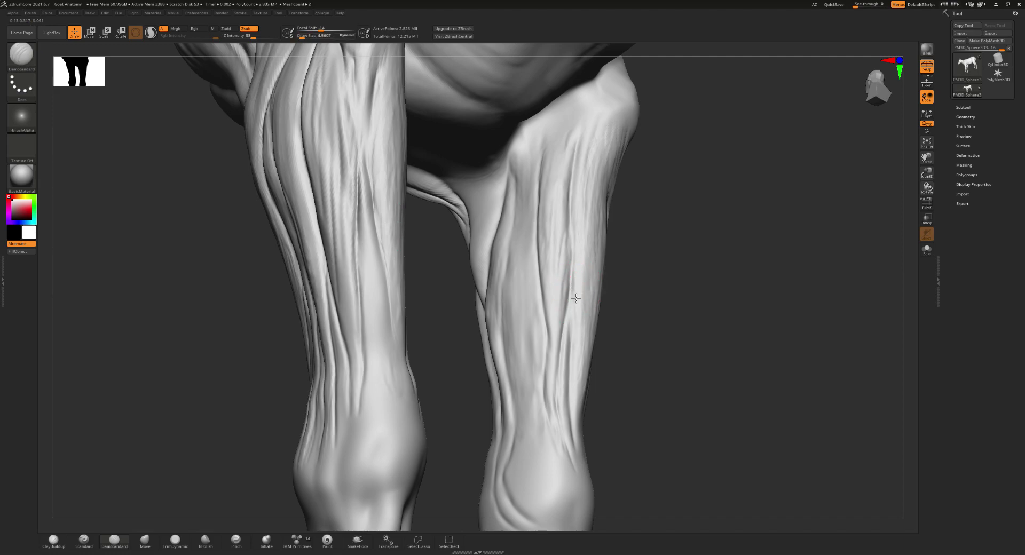
mouse_move(580, 327)
right_mouse_down()
mouse_move(572, 278)
mouse_move(621, 196)
right_mouse_up()
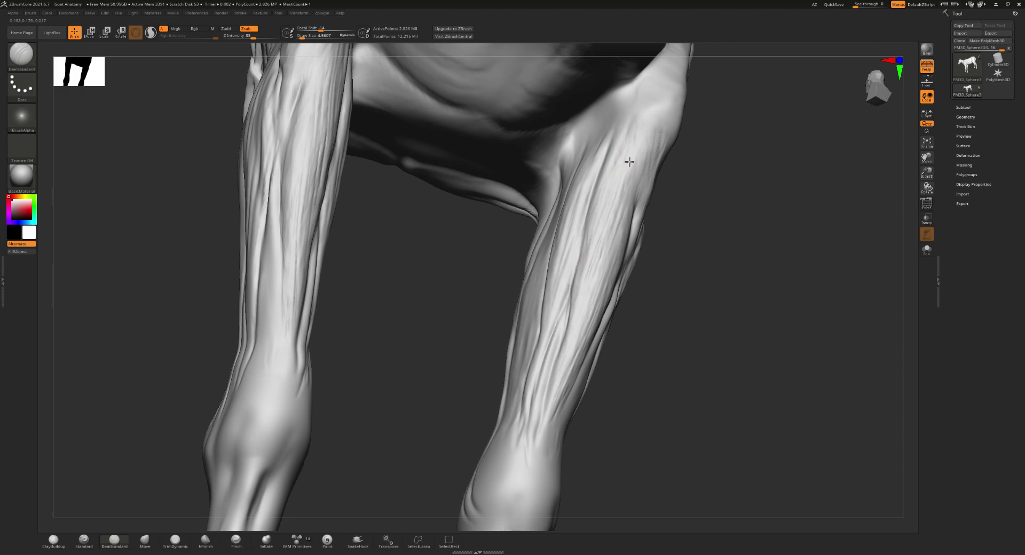
right_click_drag(596, 205, 621, 236)
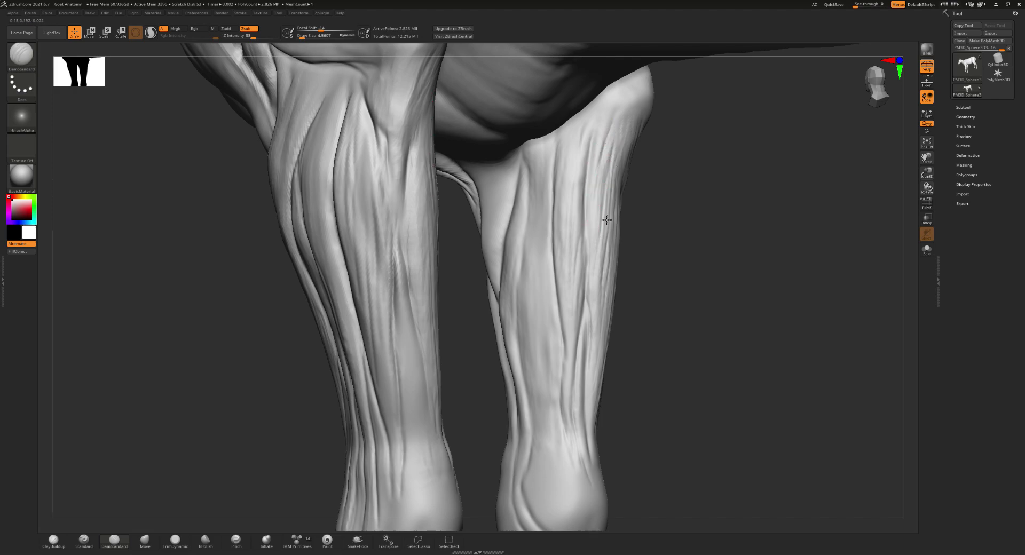
right_click_drag(607, 220, 525, 215)
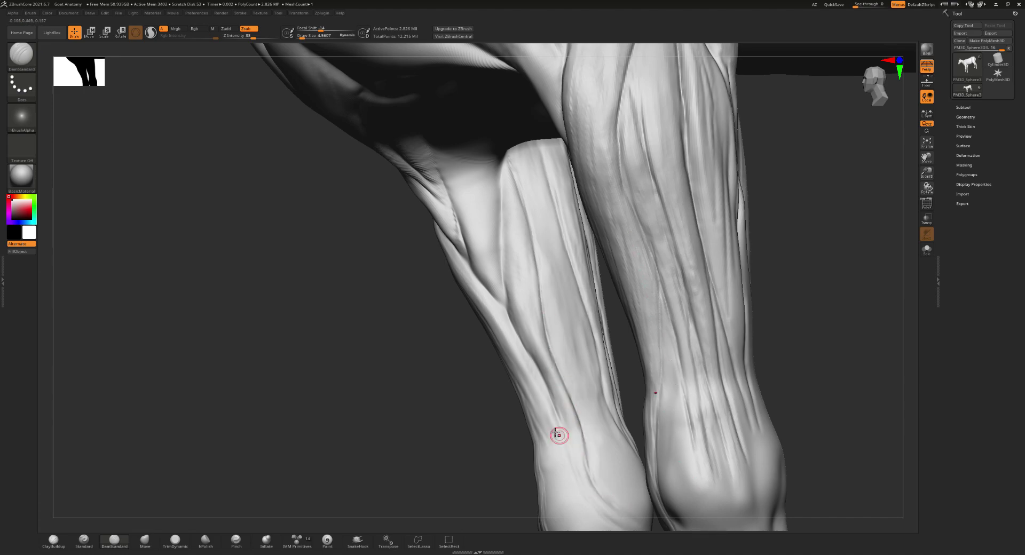
right_click_drag(558, 435, 550, 348)
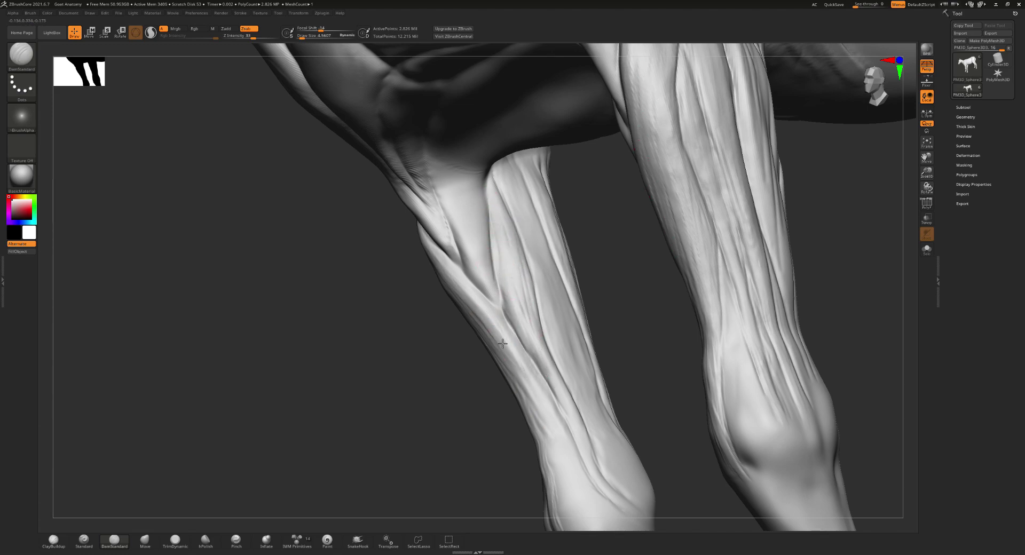
key("shift")
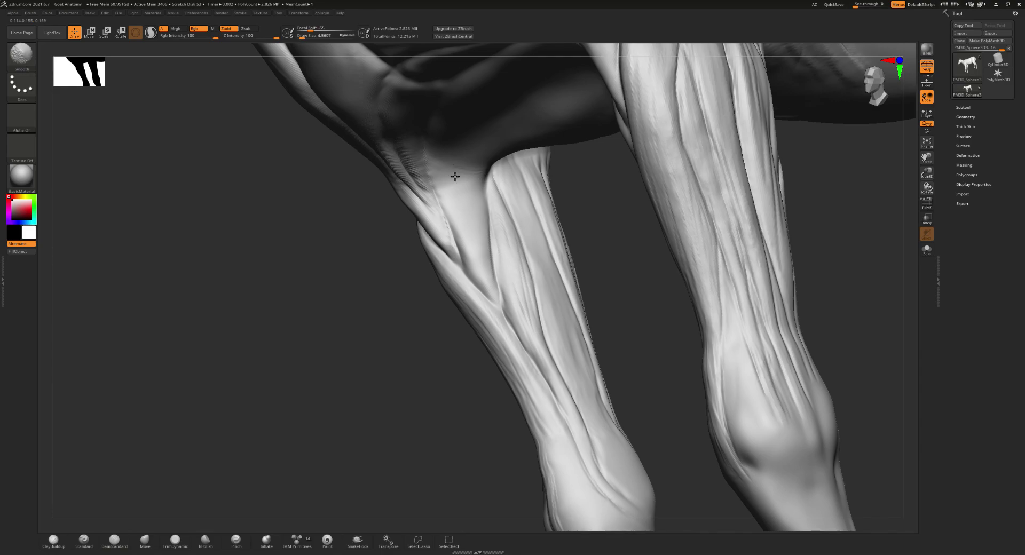
left_click_drag(492, 177, 641, 278, "alt")
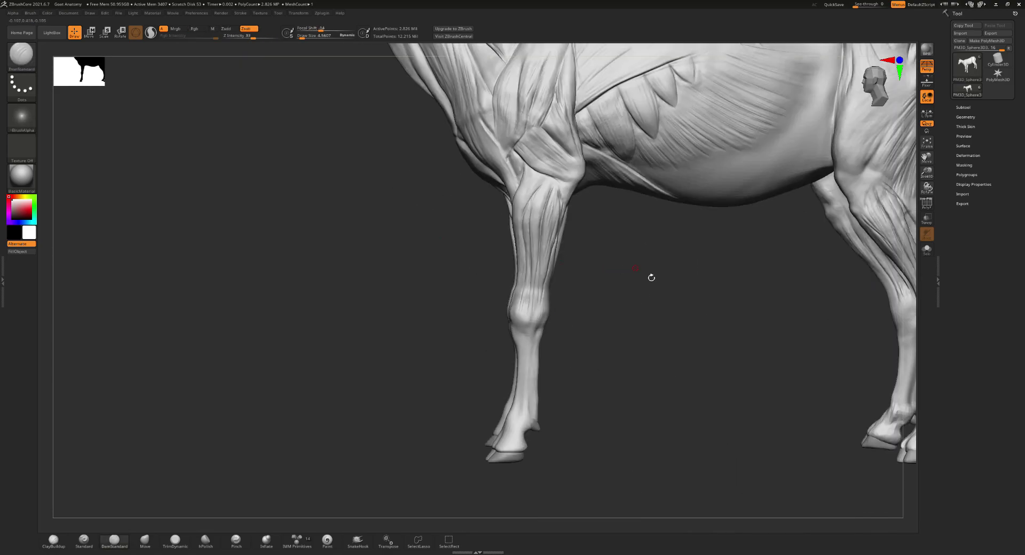
- Frame both front legs, drop one subdivision level, and select a larger ClayBuildup brush
mouse_move(600, 222)
left_mouse_down()
mouse_move(577, 229)
mouse_move(636, 281)
mouse_move(620, 279)
mouse_move(612, 299)
mouse_move(625, 293)
left_mouse_up()
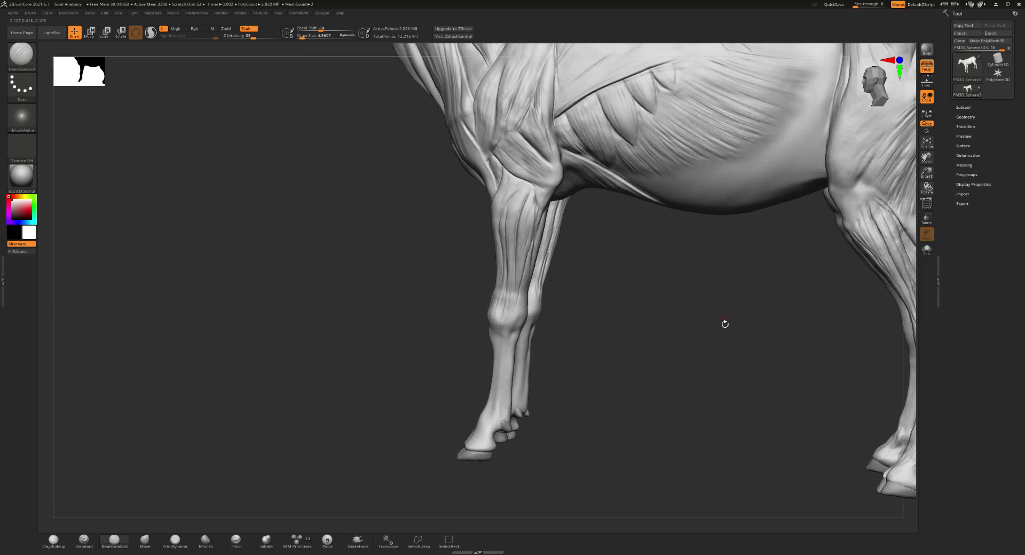
mouse_move(726, 324)
left_mouse_down()
mouse_move(666, 247)
mouse_move(641, 289)
mouse_move(632, 284)
mouse_move(724, 398)
mouse_move(540, 205)
left_mouse_up()
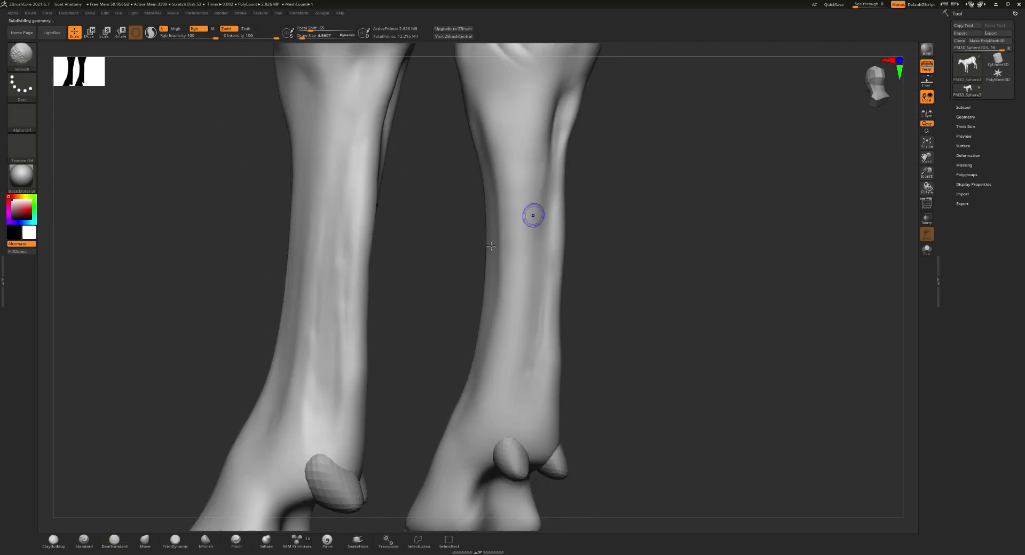
key("shift+d")
key("b")
key("c")
key("b")
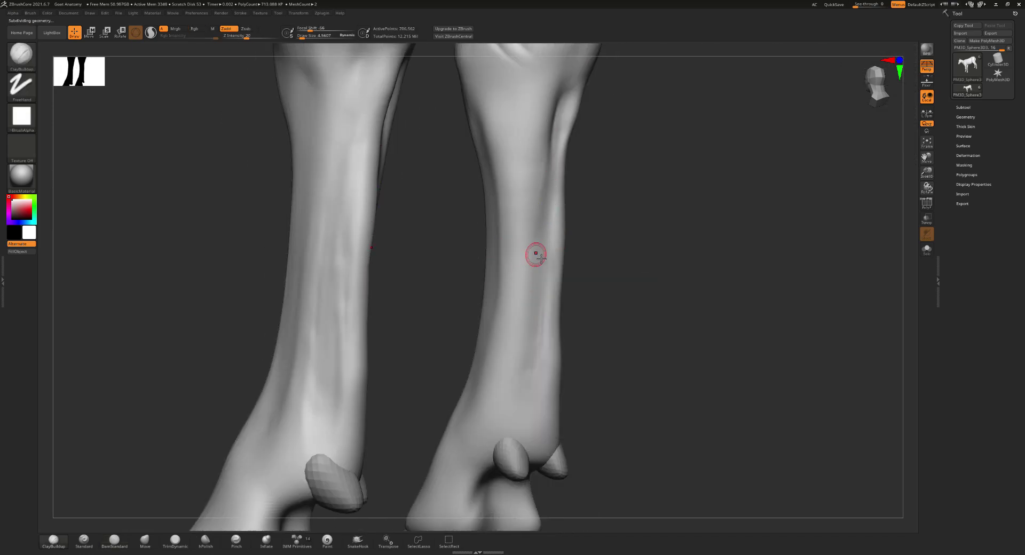
key("s")
left_click_drag(533, 254, 541, 256)
right_click_drag(517, 282, 527, 202)
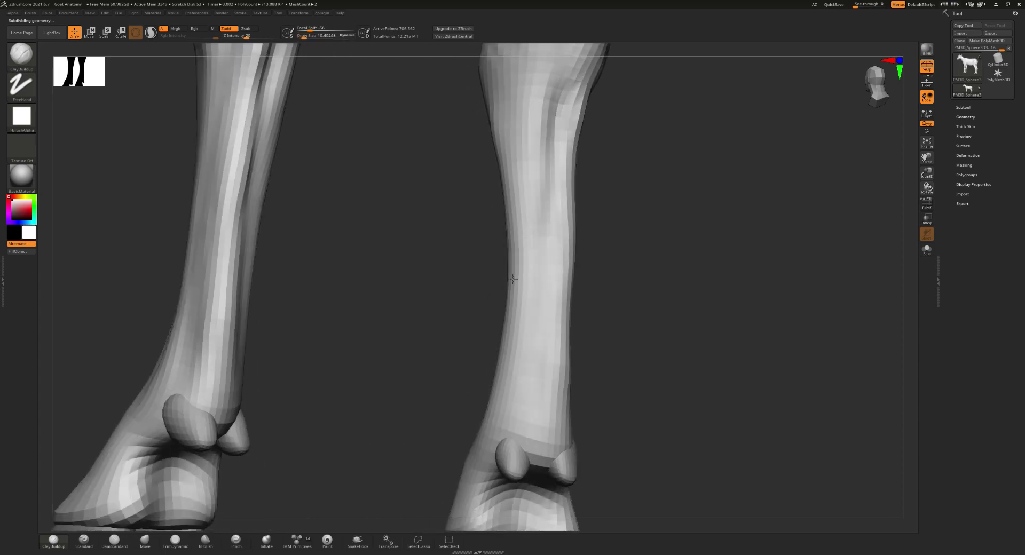
right_click(546, 174)
- Build up the upper shins and carve a groove down the lower shin above the fetlock
mouse_move(553, 75)
left_mouse_down()
mouse_move(574, 128)
mouse_move(577, 192)
left_mouse_up()
mouse_move(576, 214)
right_mouse_down()
mouse_move(666, 233)
mouse_move(607, 213)
right_mouse_up()
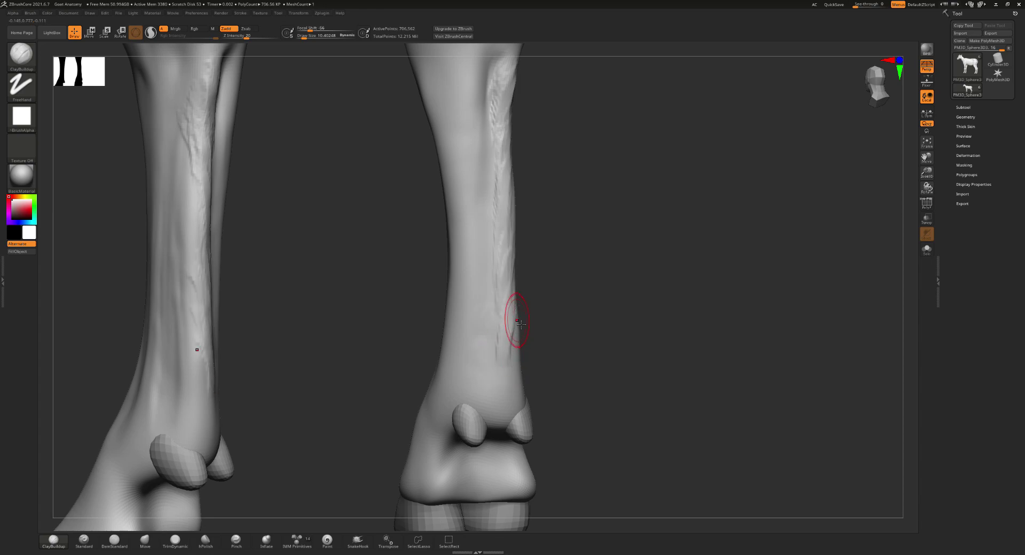
left_click_drag(499, 300, 492, 370)
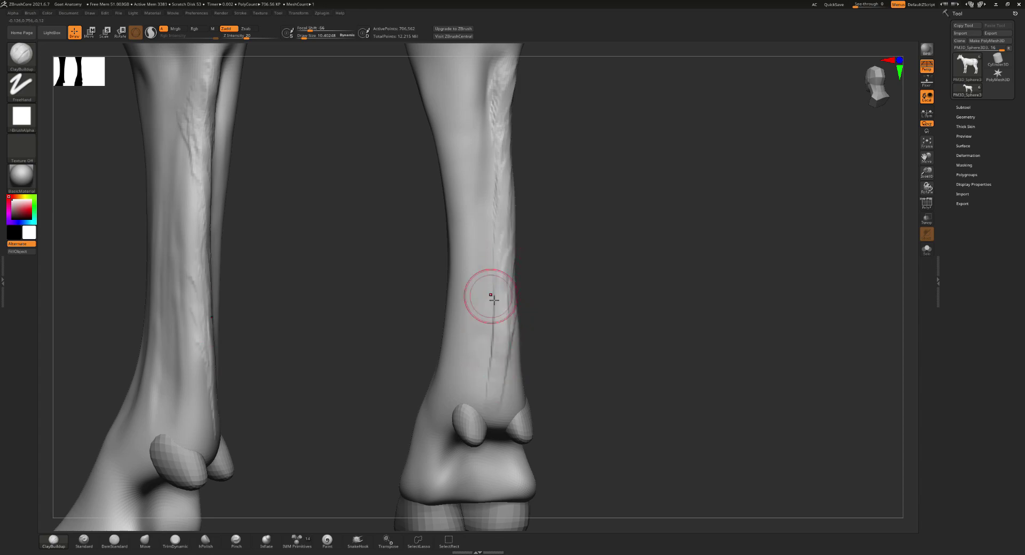
mouse_move(491, 296)
left_mouse_down()
mouse_move(485, 412)
mouse_move(518, 388)
left_mouse_up()
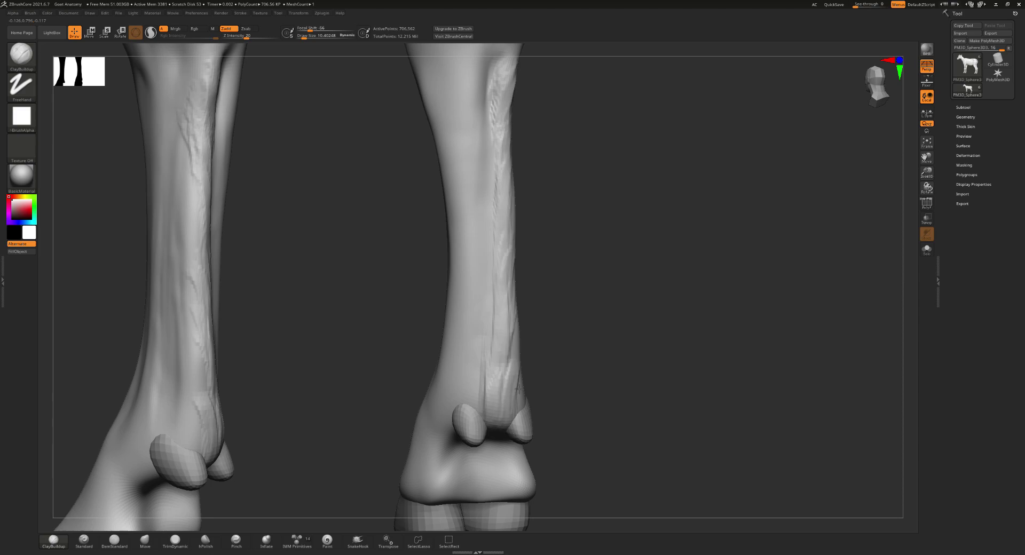
left_click_drag(506, 351, 497, 394)
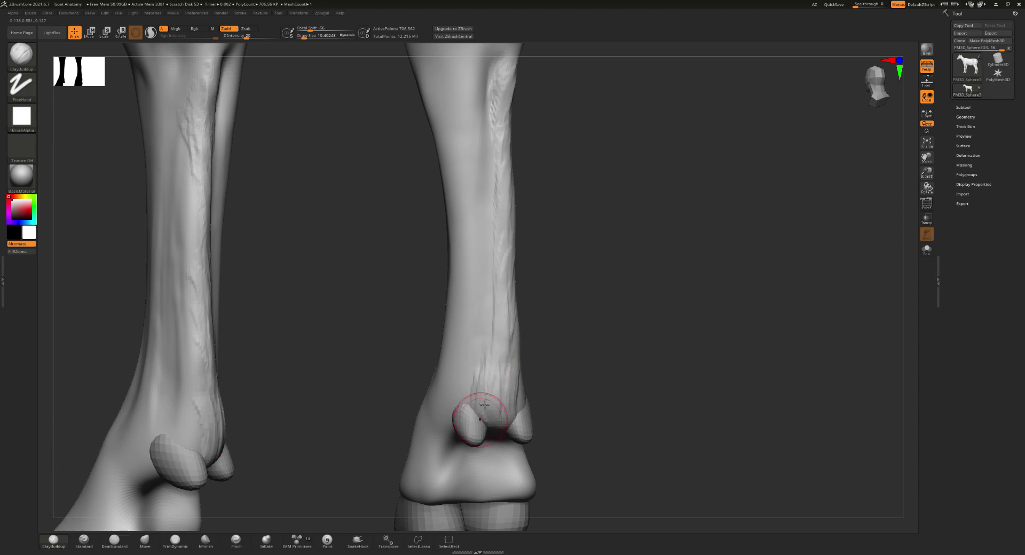
left_click_drag(485, 366, 510, 371)
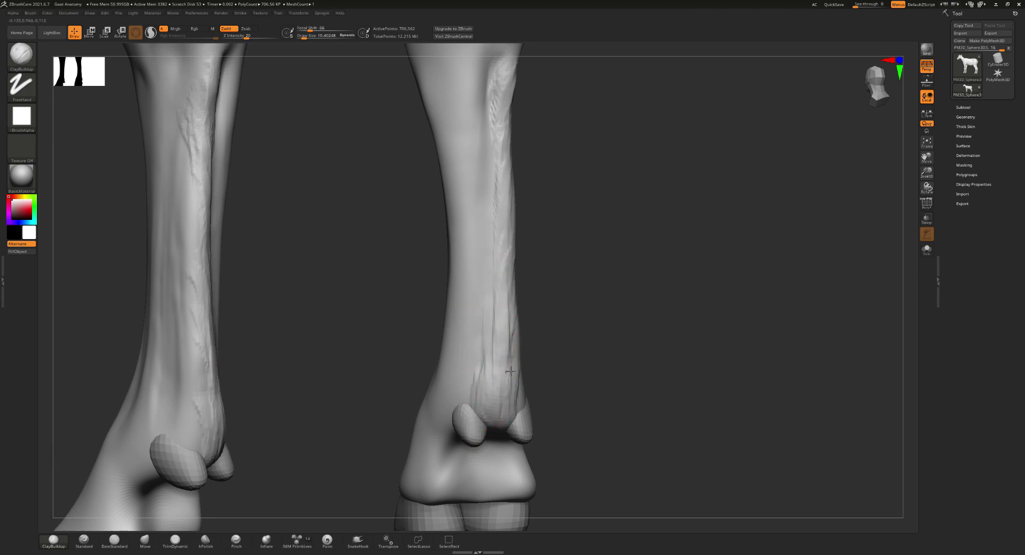
mouse_move(510, 321)
left_mouse_down()
mouse_move(494, 424)
mouse_move(519, 382)
left_mouse_up()
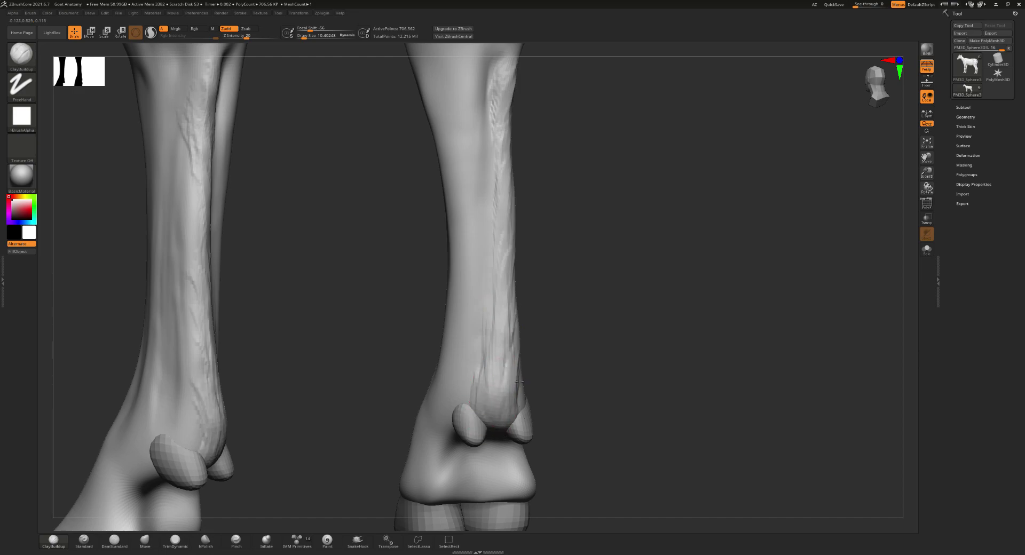
left_click(502, 362)
left_click_drag(514, 251, 516, 367)
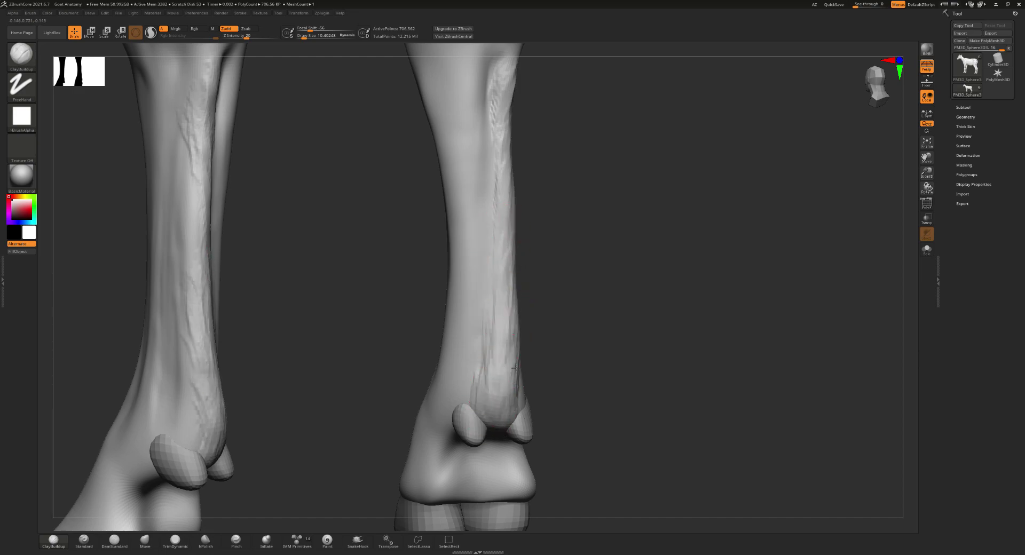
- Strengthen clay hatch strokes along the middle and upper shins of both legs
mouse_move(509, 375)
right_mouse_down()
mouse_move(495, 298)
mouse_move(572, 283)
mouse_move(579, 268)
right_mouse_up()
left_click_drag(590, 177, 598, 452)
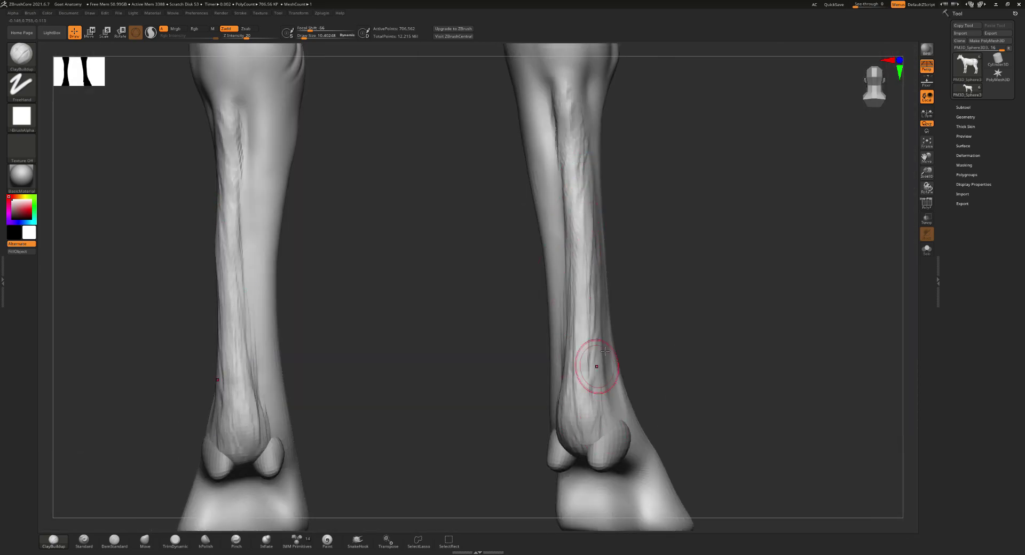
left_click_drag(595, 366, 597, 360)
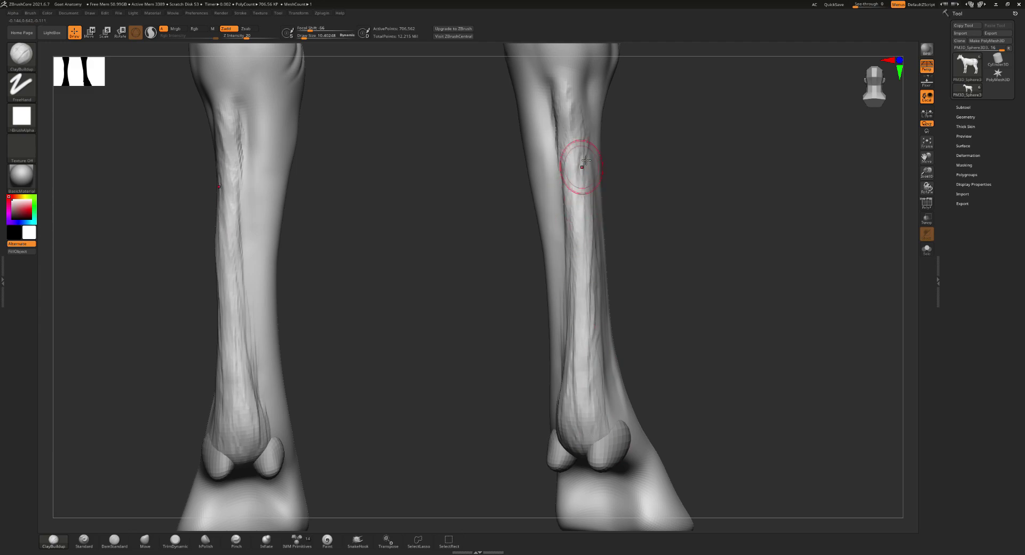
left_click_drag(580, 94, 578, 226)
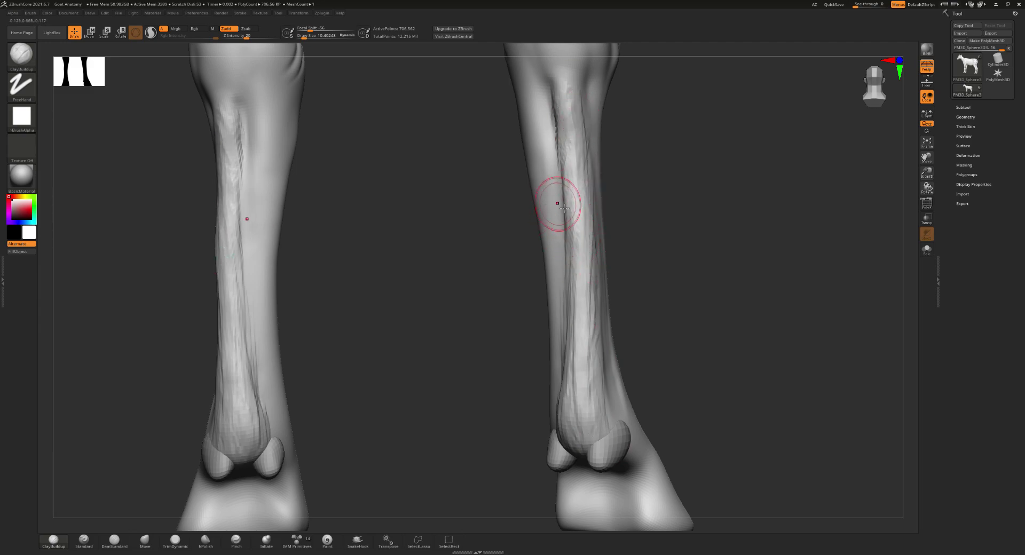
mouse_move(556, 196)
right_mouse_down()
mouse_move(578, 176)
mouse_move(530, 171)
right_mouse_up()
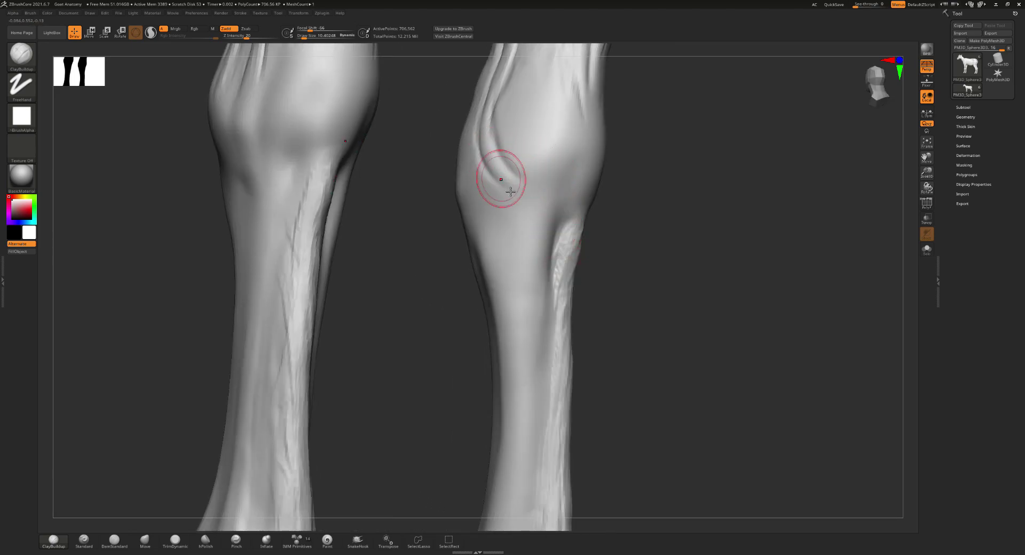
mouse_move(536, 224)
right_mouse_down()
mouse_move(608, 149)
mouse_move(591, 208)
right_mouse_up()
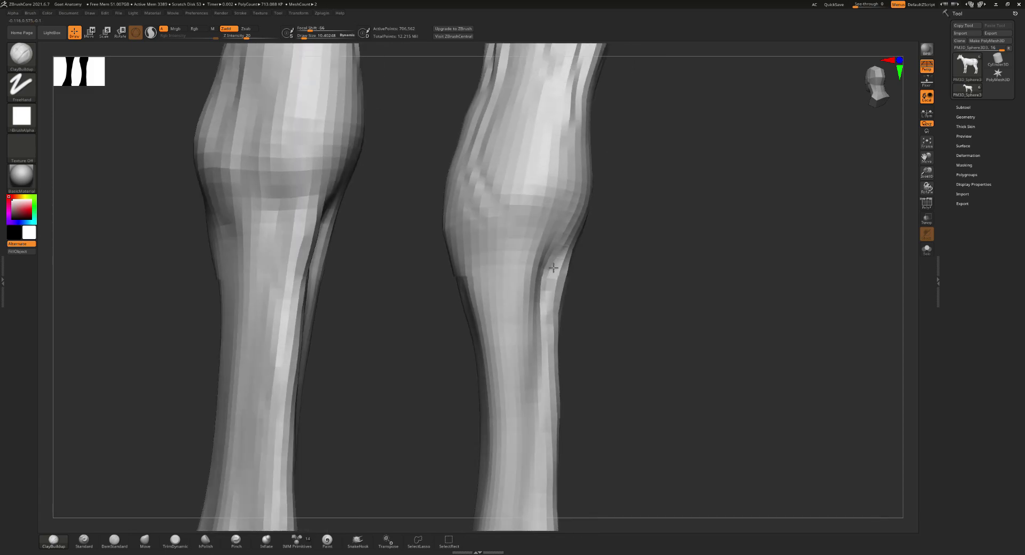
mouse_move(588, 184)
left_mouse_down()
mouse_move(590, 160)
mouse_move(556, 246)
mouse_move(583, 246)
left_mouse_up()
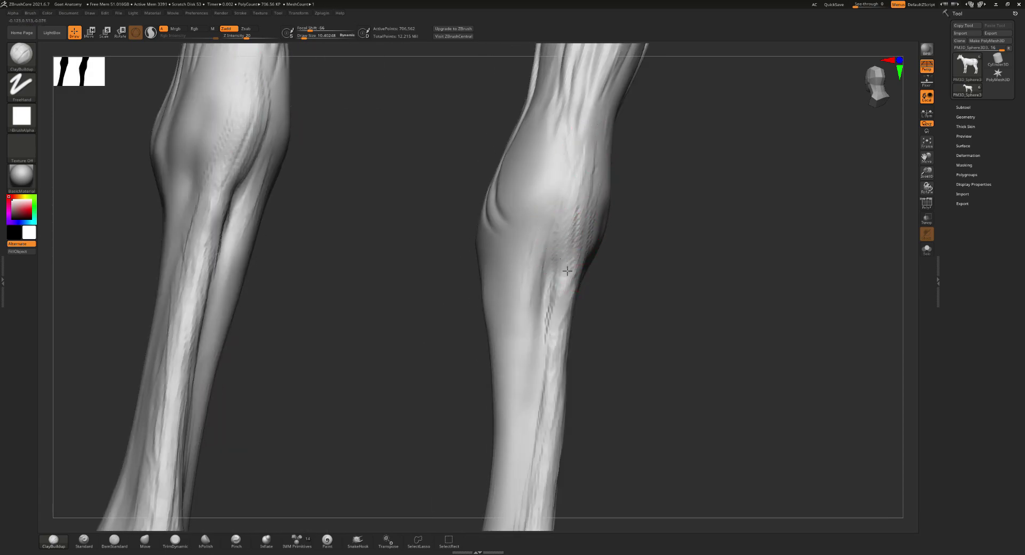
mouse_move(559, 307)
left_mouse_down()
mouse_move(555, 278)
mouse_move(560, 308)
left_mouse_up()
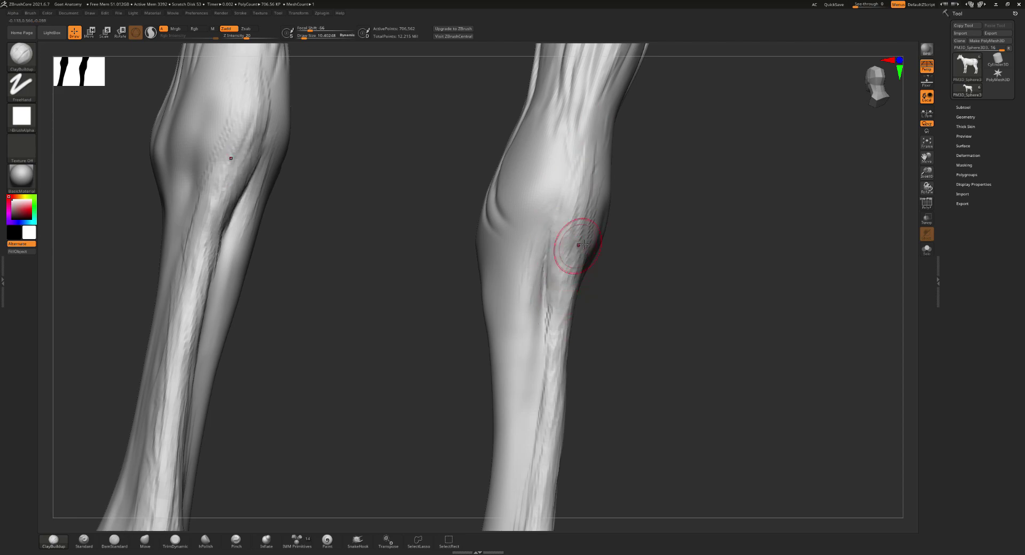
mouse_move(582, 245)
left_mouse_down()
mouse_move(599, 192)
mouse_move(561, 212)
mouse_move(570, 282)
left_mouse_up()
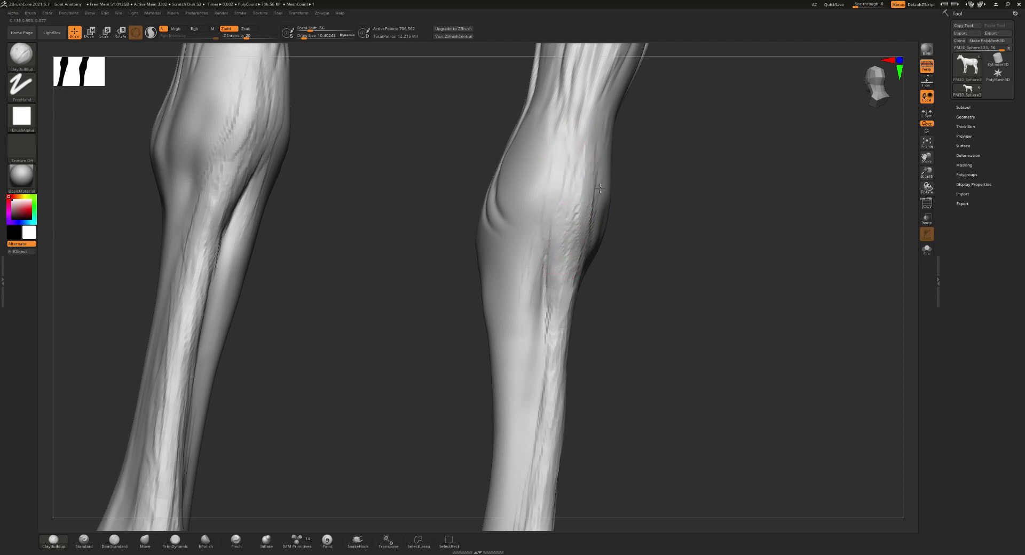
scroll(594, 306, "up", 2)
scroll(595, 305, "down", 2)
mouse_move(630, 167)
left_mouse_down()
mouse_move(614, 210)
mouse_move(519, 226)
mouse_move(554, 266)
left_mouse_up()
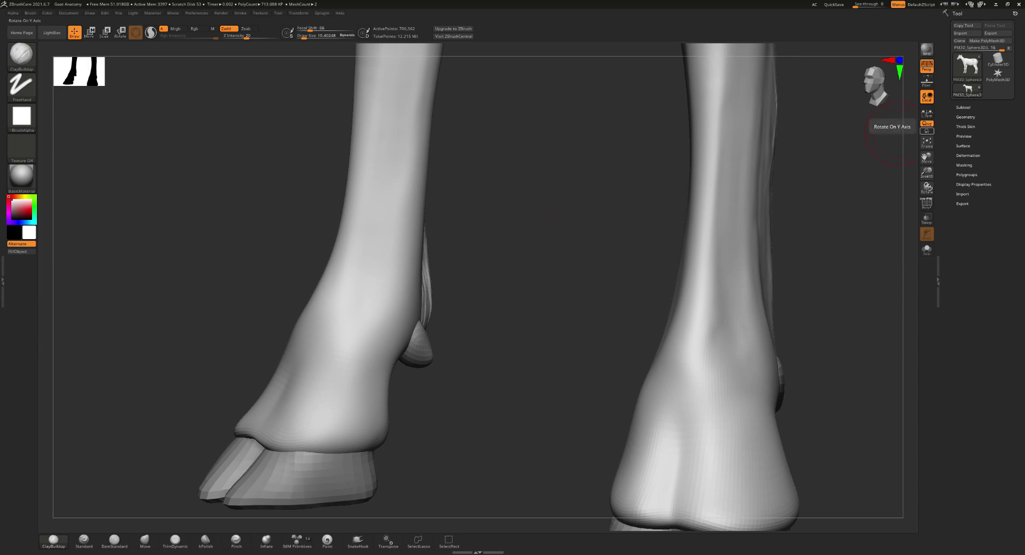
- Carve a groove and hatching above the dewclaw of one foreleg
mouse_move(648, 218)
left_mouse_down()
mouse_move(652, 193)
mouse_move(511, 198)
mouse_move(508, 188)
mouse_move(523, 235)
left_mouse_up()
left_click_drag(484, 374, 457, 423)
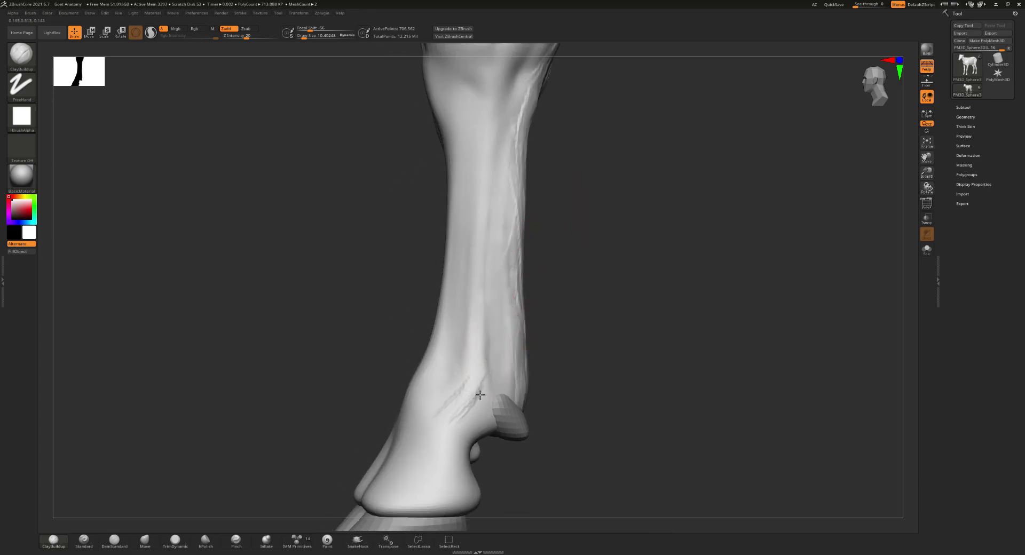
mouse_move(498, 388)
left_mouse_down()
mouse_move(521, 397)
mouse_move(451, 426)
left_mouse_up()
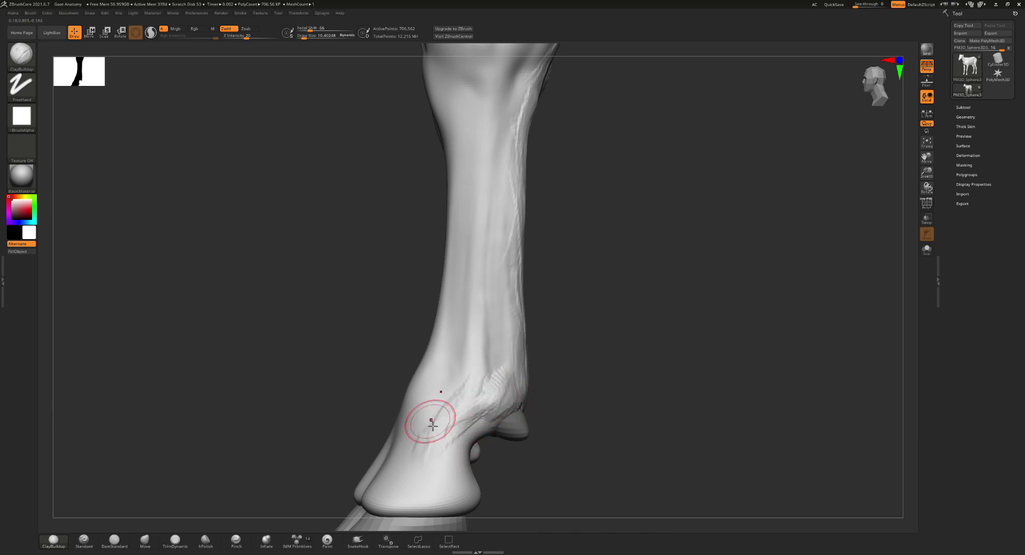
mouse_move(457, 343)
left_mouse_down()
mouse_move(498, 331)
mouse_move(492, 368)
left_mouse_up()
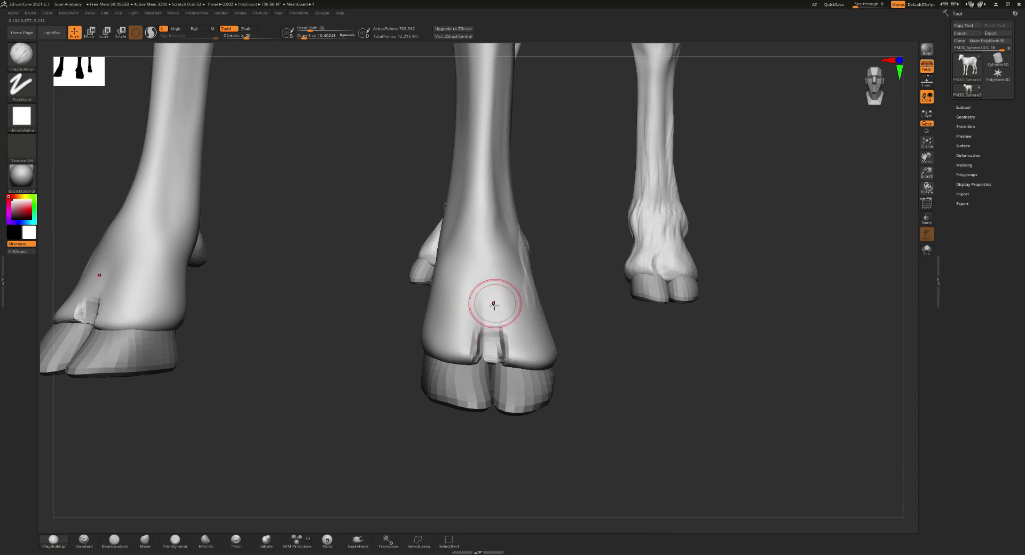
- Sculpt vertical tendon grooves down the front of the hoof and lower leg
mouse_move(493, 305)
left_mouse_down()
mouse_move(489, 348)
mouse_move(481, 283)
mouse_move(487, 347)
mouse_move(477, 280)
mouse_move(488, 352)
mouse_move(494, 275)
left_mouse_up()
mouse_move(485, 331)
left_mouse_down()
mouse_move(483, 257)
mouse_move(491, 327)
left_mouse_up()
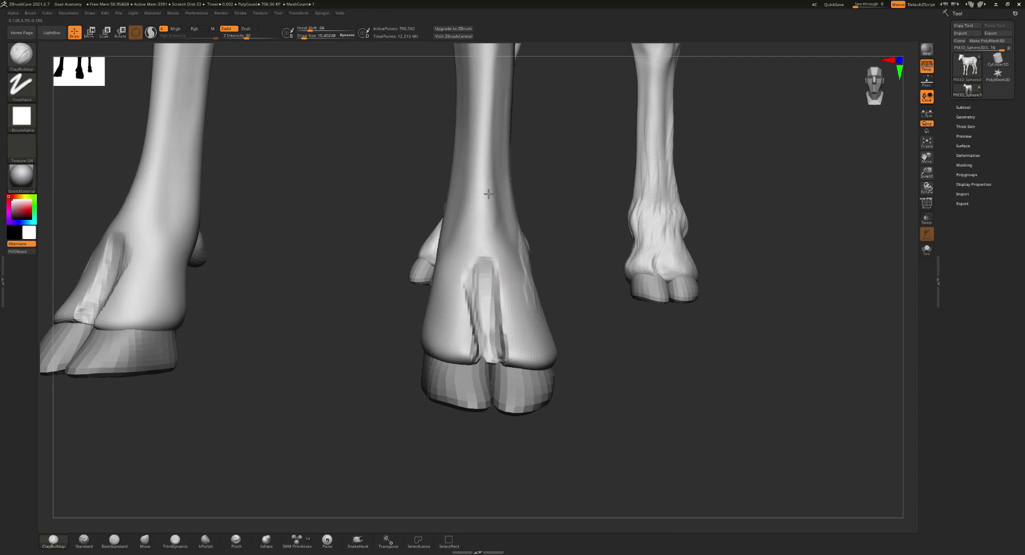
left_click_drag(489, 193, 473, 294)
left_click_drag(474, 210, 443, 323)
left_click_drag(435, 268, 454, 352)
mouse_move(459, 241)
left_mouse_down()
mouse_move(470, 325)
mouse_move(451, 272)
mouse_move(434, 333)
left_mouse_up()
mouse_move(433, 280)
left_mouse_down()
mouse_move(436, 335)
mouse_move(453, 306)
left_mouse_up()
- Refine the front surface of the middle hoof with fresh strokes
right_click_drag(437, 349, 419, 339)
mouse_move(419, 339)
left_mouse_down()
mouse_move(432, 355)
mouse_move(429, 345)
mouse_move(476, 355)
mouse_move(469, 337)
left_mouse_up()
mouse_move(469, 337)
right_mouse_down()
mouse_move(451, 343)
mouse_move(499, 354)
right_mouse_up()
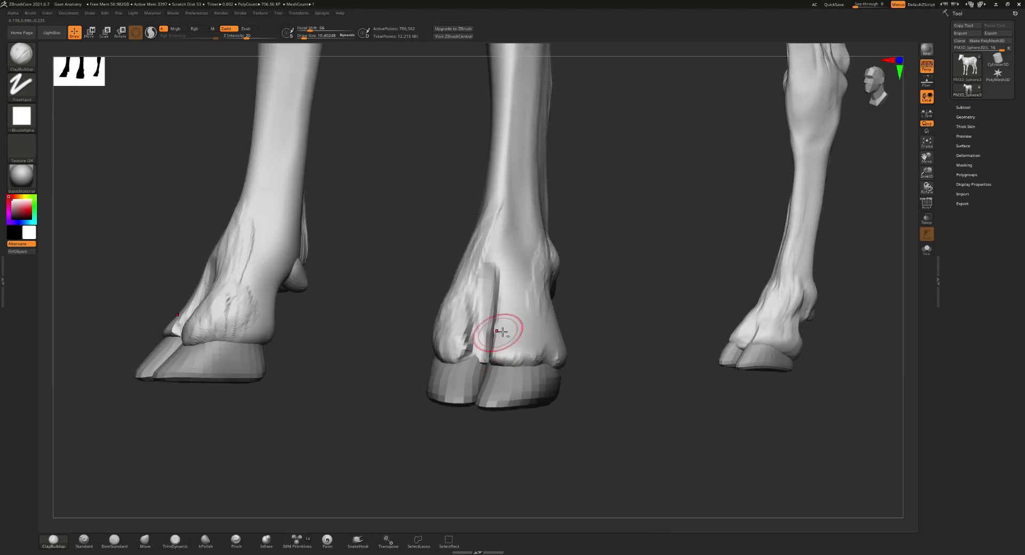
mouse_move(491, 332)
left_mouse_down()
mouse_move(490, 291)
mouse_move(507, 351)
mouse_move(494, 294)
mouse_move(518, 287)
left_mouse_up()
left_click_drag(522, 331, 529, 320)
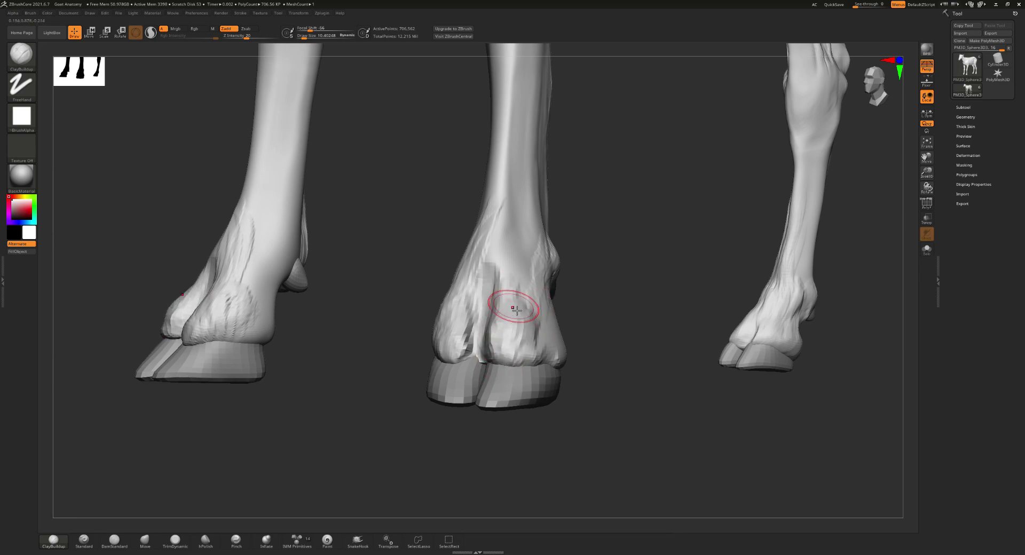
right_click_drag(503, 297, 520, 354)
left_click_drag(519, 354, 540, 363)
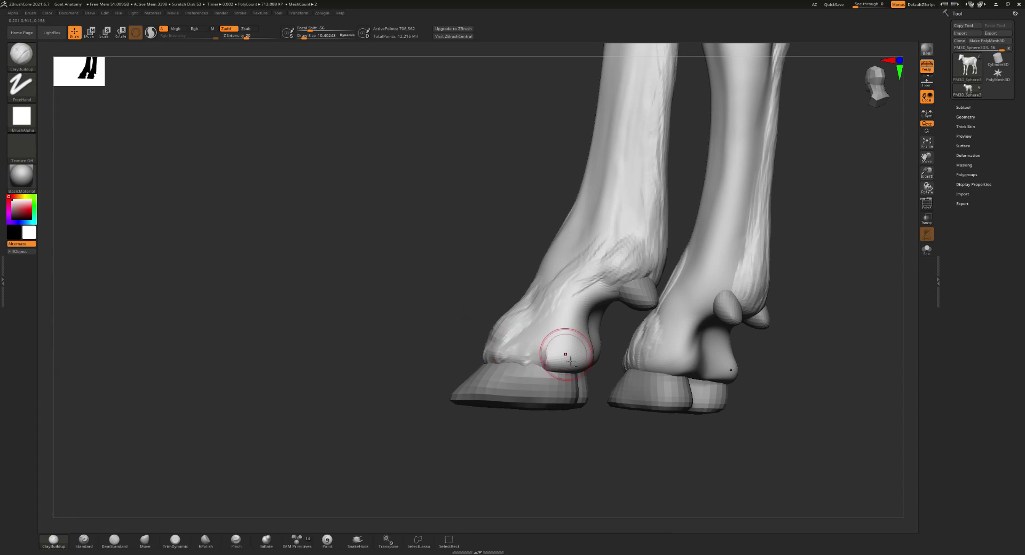
- Build up raised strokes across the front of the hoof from several angles
mouse_move(571, 369)
right_mouse_down()
mouse_move(559, 357)
mouse_move(596, 381)
right_mouse_up()
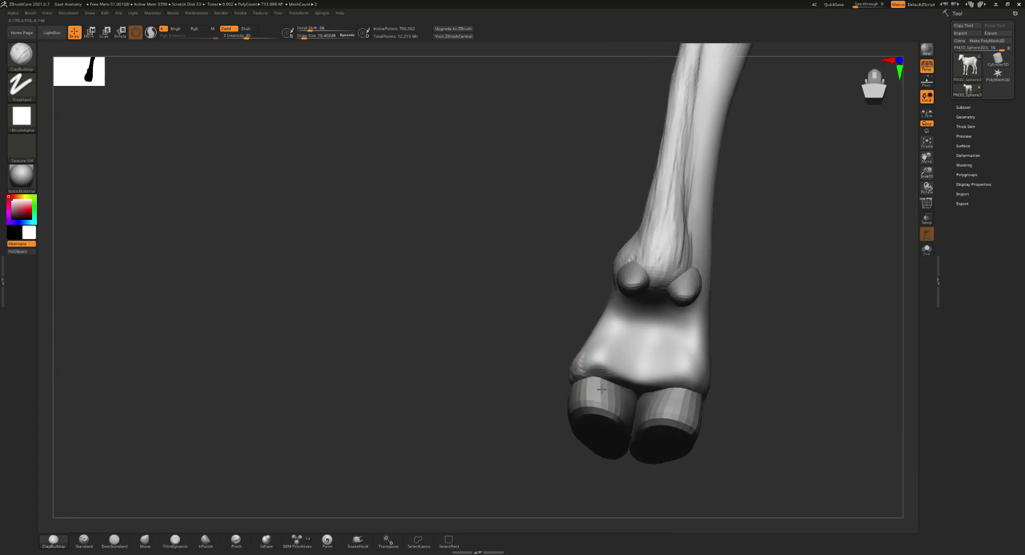
mouse_move(604, 377)
left_mouse_down()
mouse_move(656, 374)
mouse_move(610, 366)
left_mouse_up()
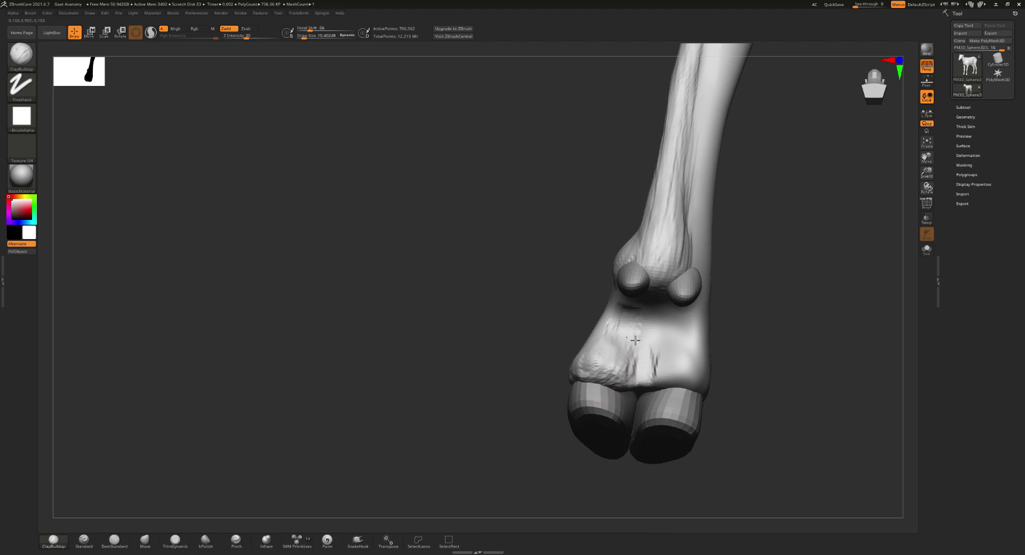
left_click_drag(669, 315, 653, 328)
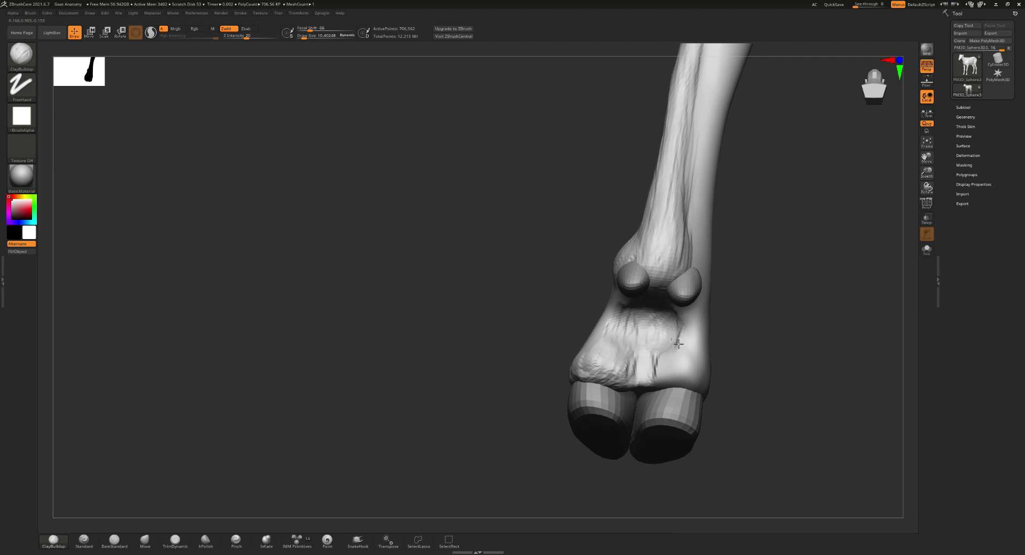
right_click_drag(643, 355, 664, 366)
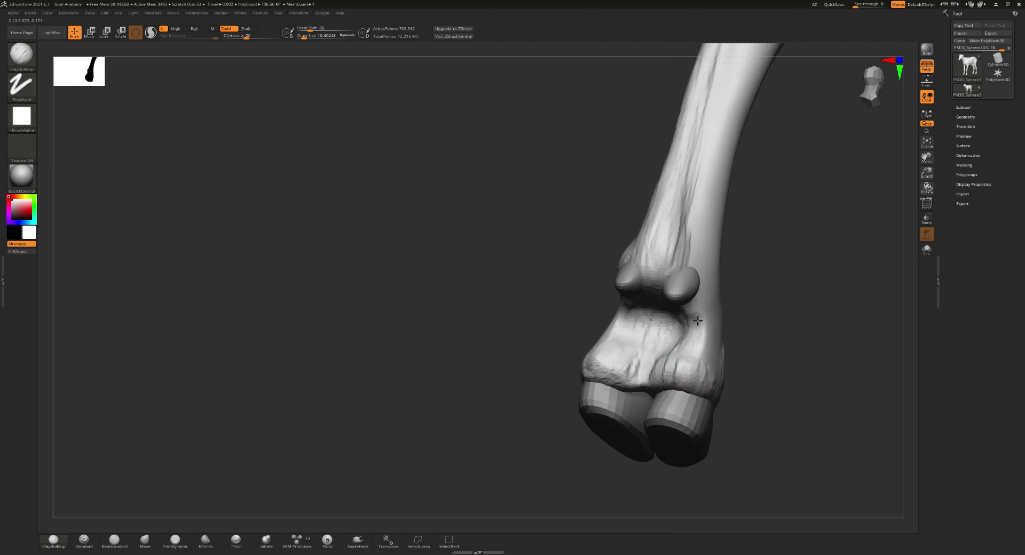
mouse_move(669, 320)
left_mouse_down()
mouse_move(648, 346)
mouse_move(698, 338)
left_mouse_up()
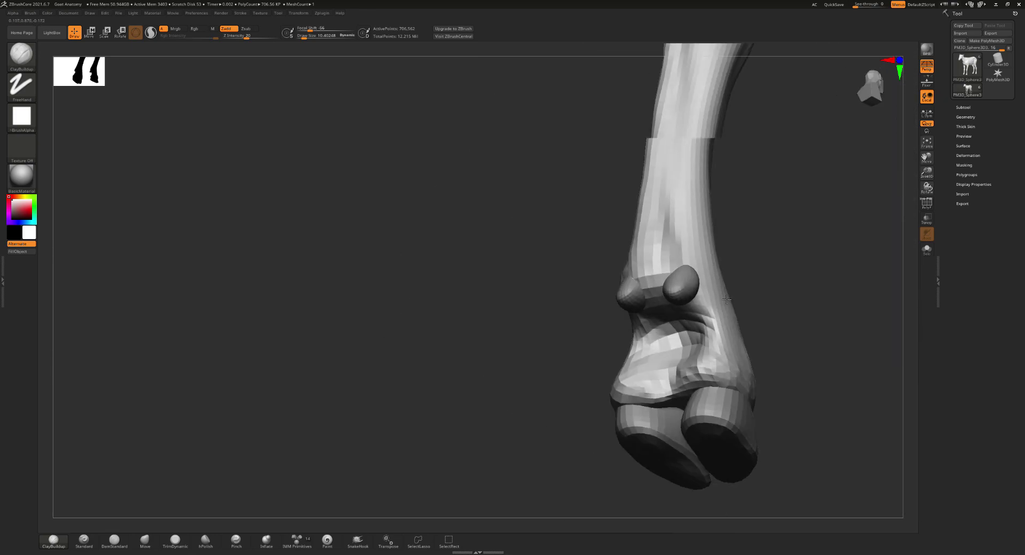
right_click_drag(688, 326, 712, 317)
mouse_move(712, 317)
left_mouse_down()
mouse_move(735, 335)
mouse_move(717, 334)
left_mouse_up()
right_click_drag(711, 347, 648, 374)
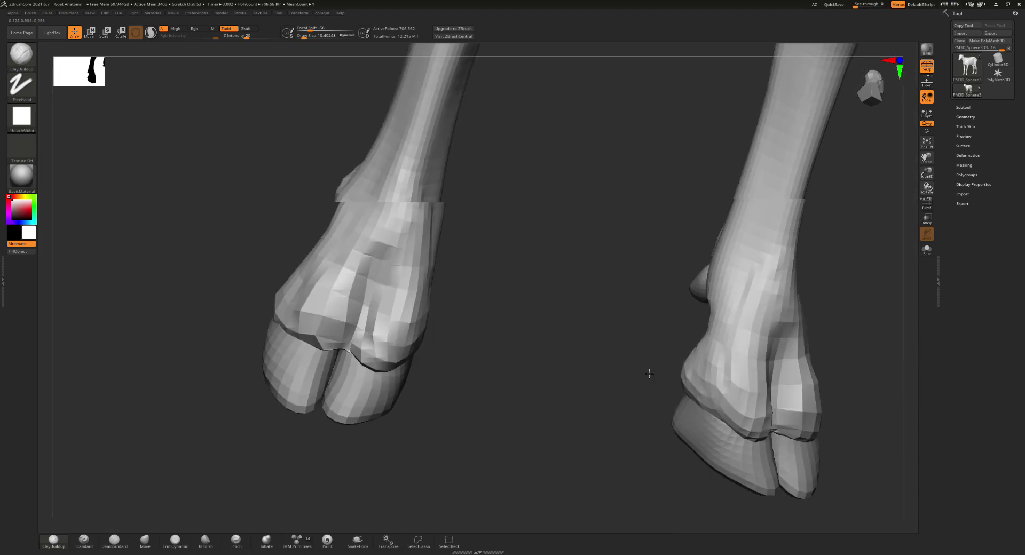
right_click_drag(698, 344, 694, 331)
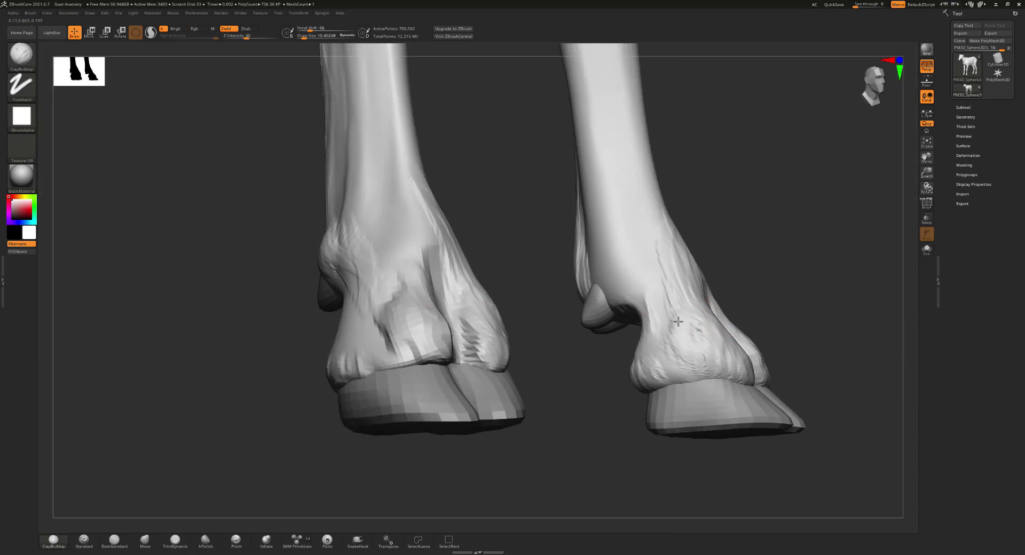
- Texture the ankle above the dewclaws and the hoof down to the coronet band
left_click_drag(678, 322, 686, 291)
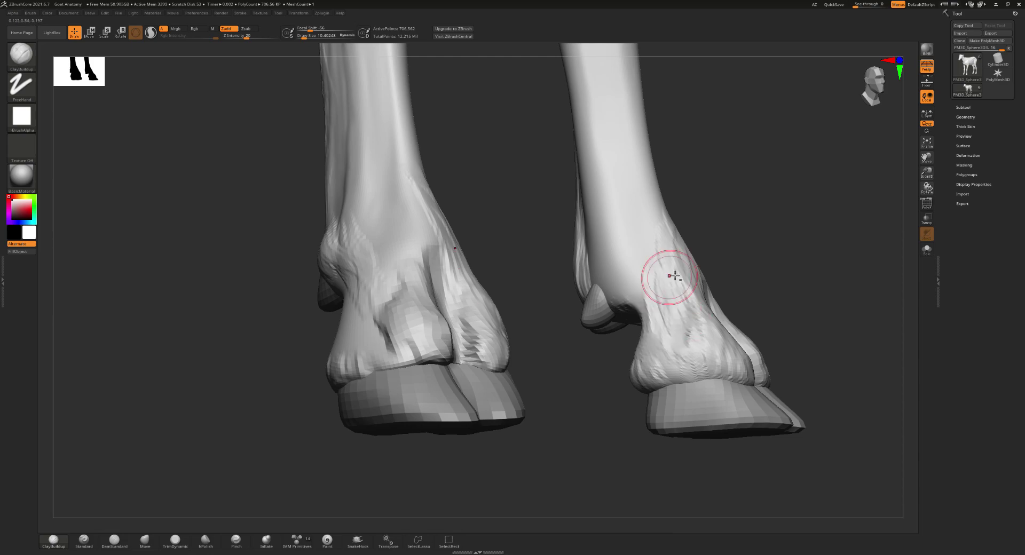
mouse_move(675, 276)
right_mouse_down()
mouse_move(418, 328)
mouse_move(341, 279)
right_mouse_up()
mouse_move(327, 310)
left_mouse_down()
mouse_move(315, 341)
mouse_move(329, 318)
mouse_move(386, 369)
left_mouse_up()
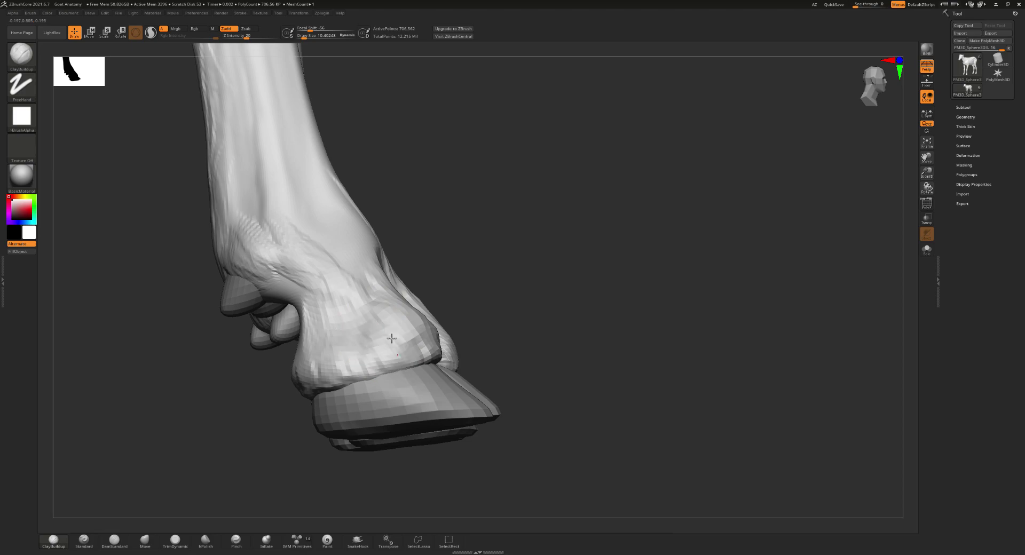
right_click_drag(320, 278, 308, 310)
left_click_drag(308, 310, 234, 264)
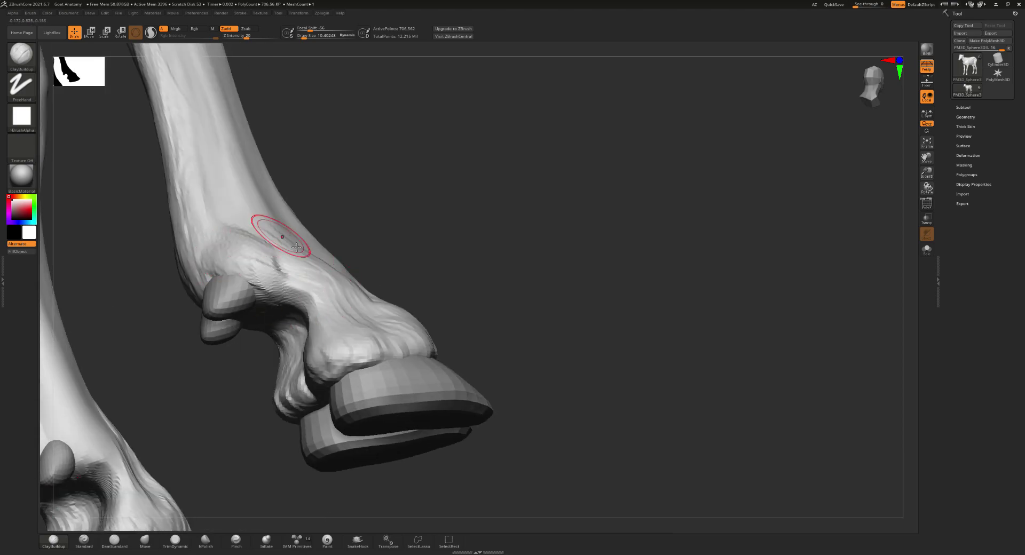
right_click_drag(275, 229, 256, 302, "shift")
mouse_move(467, 314)
right_mouse_down("ctrl")
mouse_move(414, 282)
mouse_move(466, 299)
mouse_move(484, 286)
right_mouse_up("ctrl")
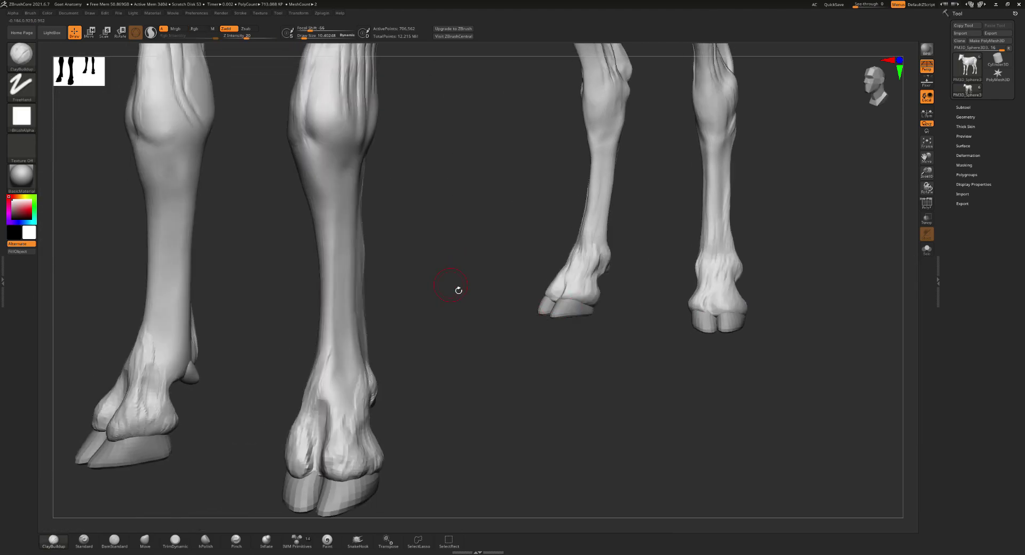
- Orbit to the hind legs and smooth the surface briefly
right_click_drag(398, 332, 710, 249)
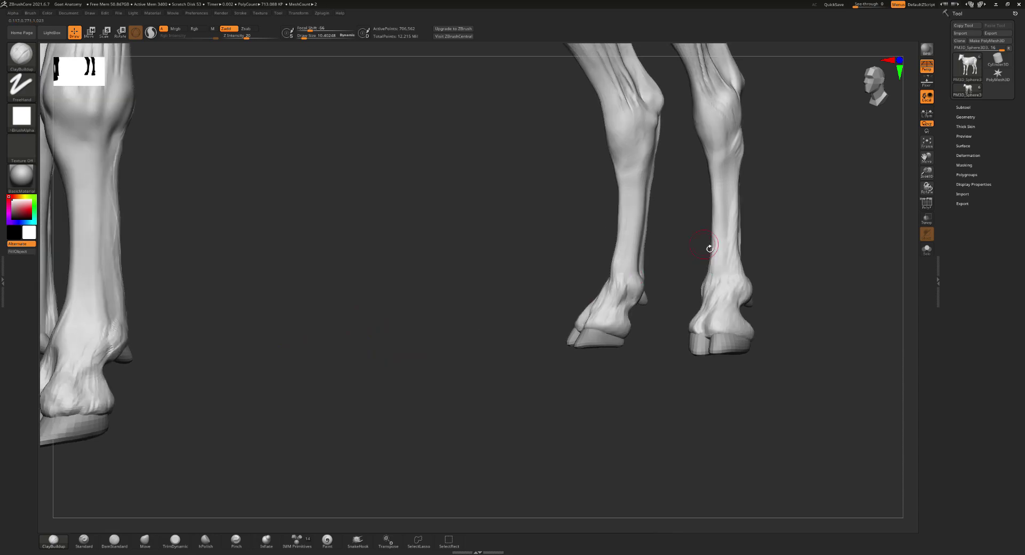
key("s")
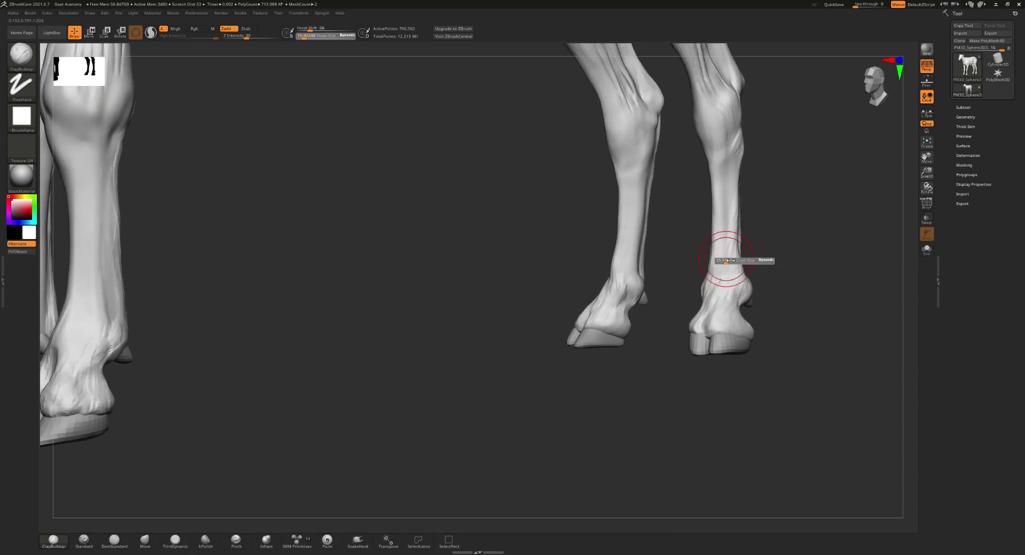
key("shift")
right_click_drag(746, 208, 740, 222)
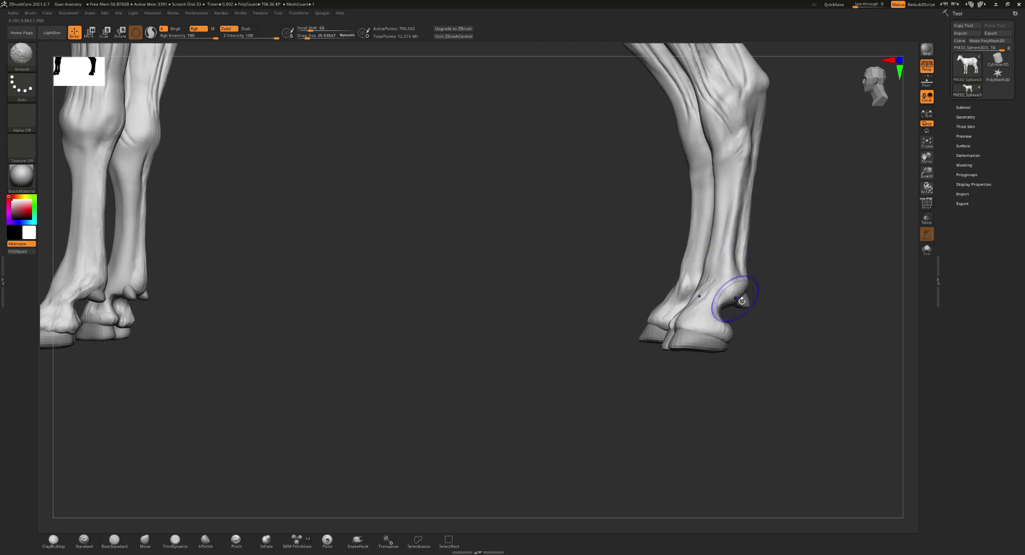
left_click_drag(771, 220, 516, 319)
scroll(588, 368, "down", 3)
scroll(623, 394, "up", 3)
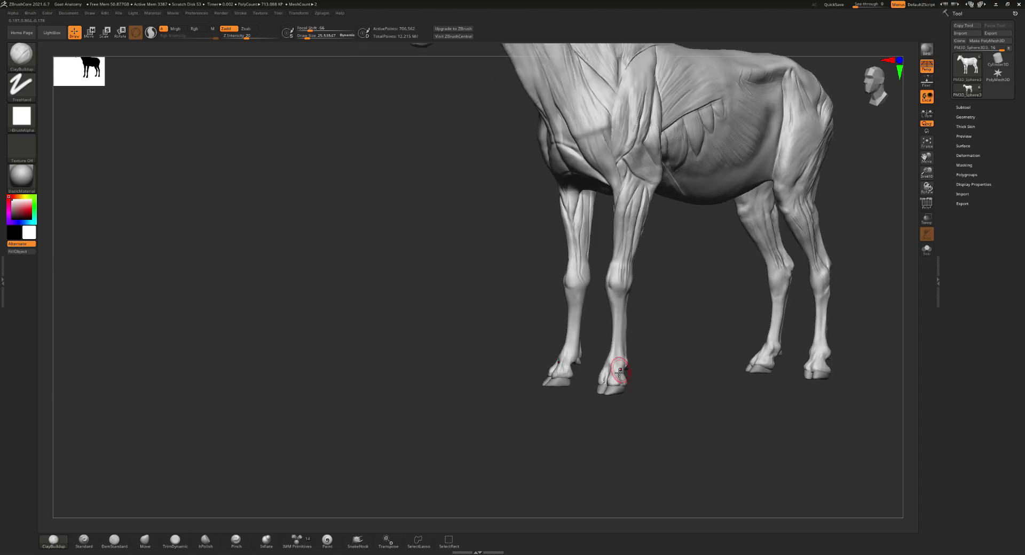
scroll(614, 374, "up", 3)
scroll(669, 389, "up", 3)
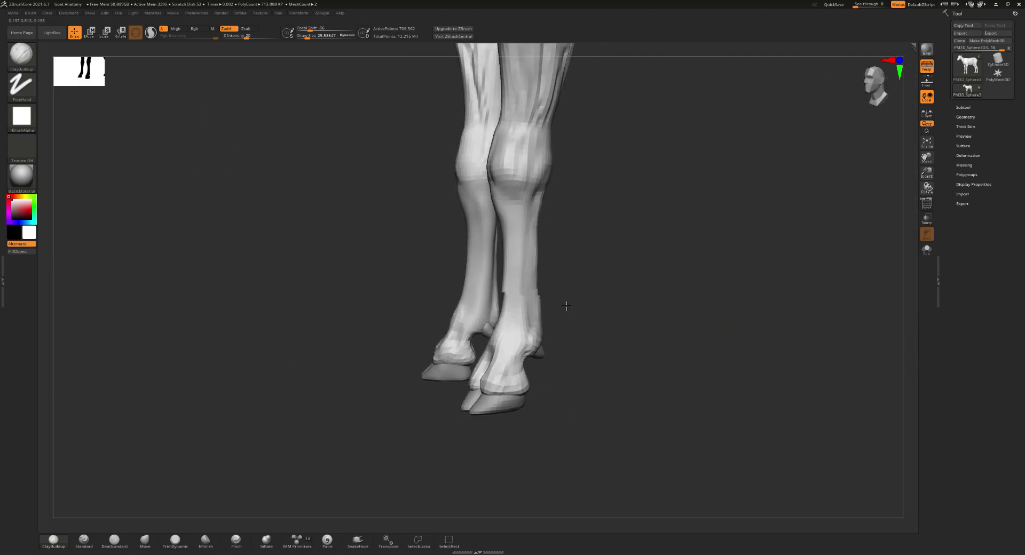
mouse_move(549, 365)
left_mouse_down()
mouse_move(498, 293)
mouse_move(555, 313)
mouse_move(556, 291)
mouse_move(607, 281)
mouse_move(503, 265)
mouse_move(508, 229)
left_mouse_up()
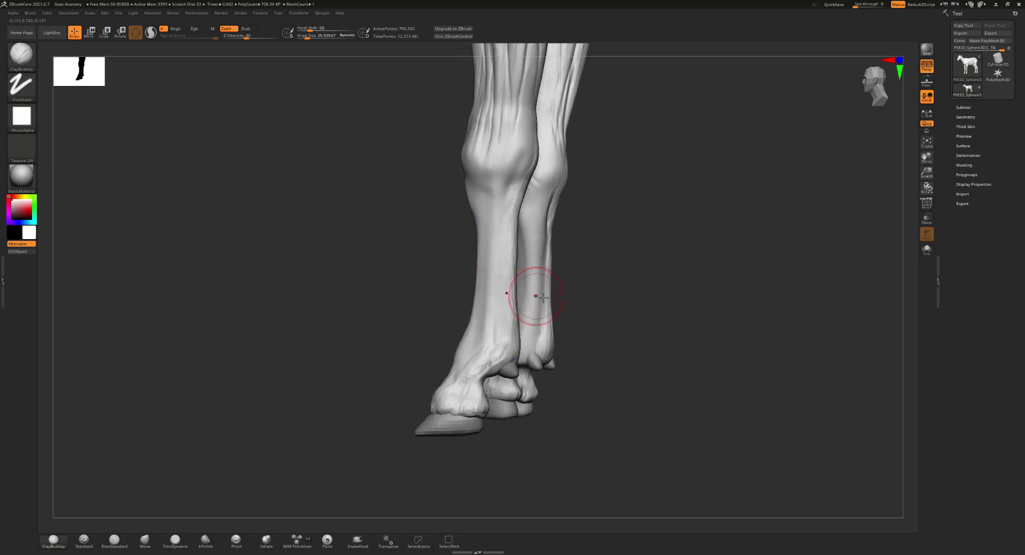
left_click_drag(486, 180, 541, 338)
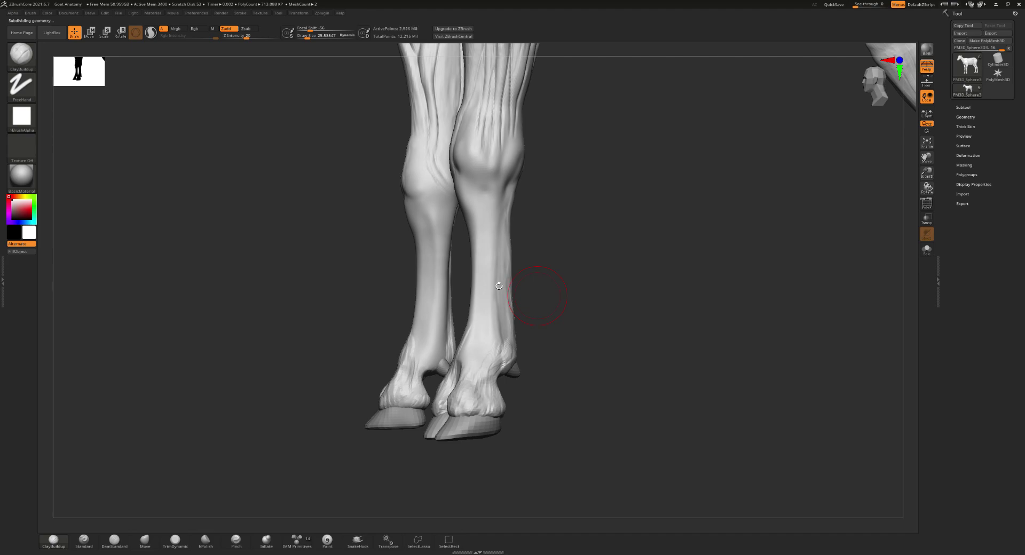
- Select DamStandard and shrink its Draw Size for fine grooves
left_click_drag(499, 286, 499, 291)
key("s")
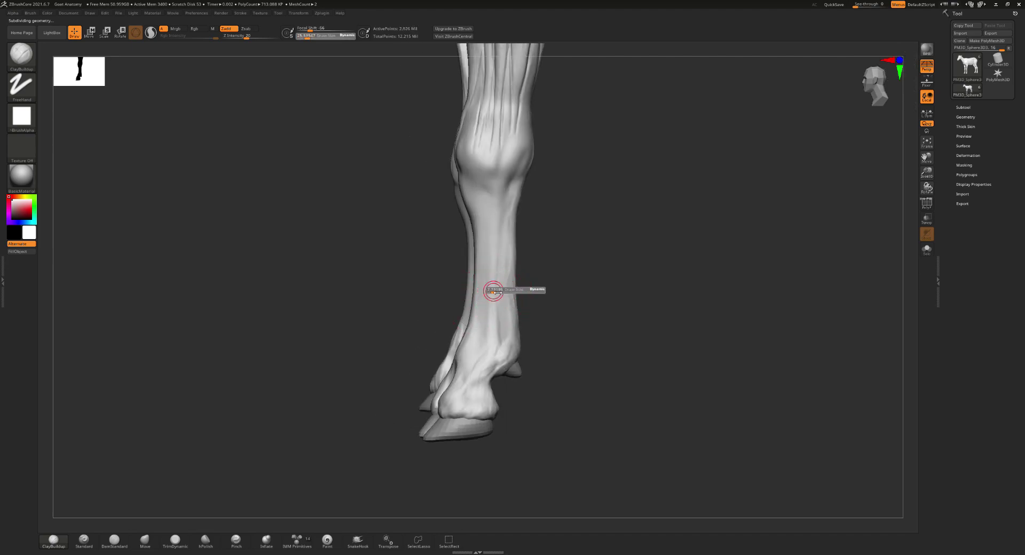
key("b")
key("d")
key("s")
mouse_move(531, 313)
left_mouse_down()
mouse_move(506, 262)
mouse_move(512, 275)
left_mouse_up()
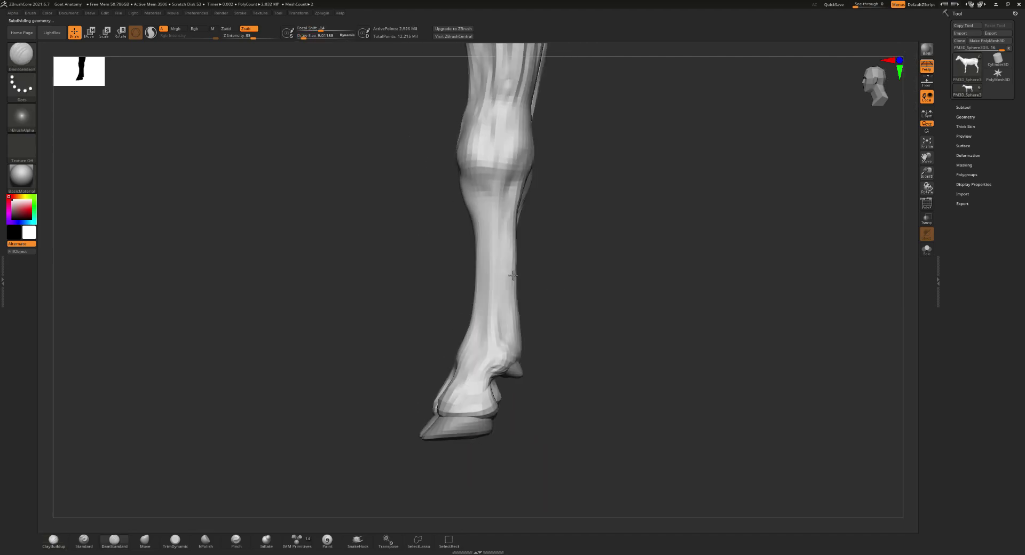
- Set DamStandard to size 15.24 and carve a groove down the cannon bone
key("s")
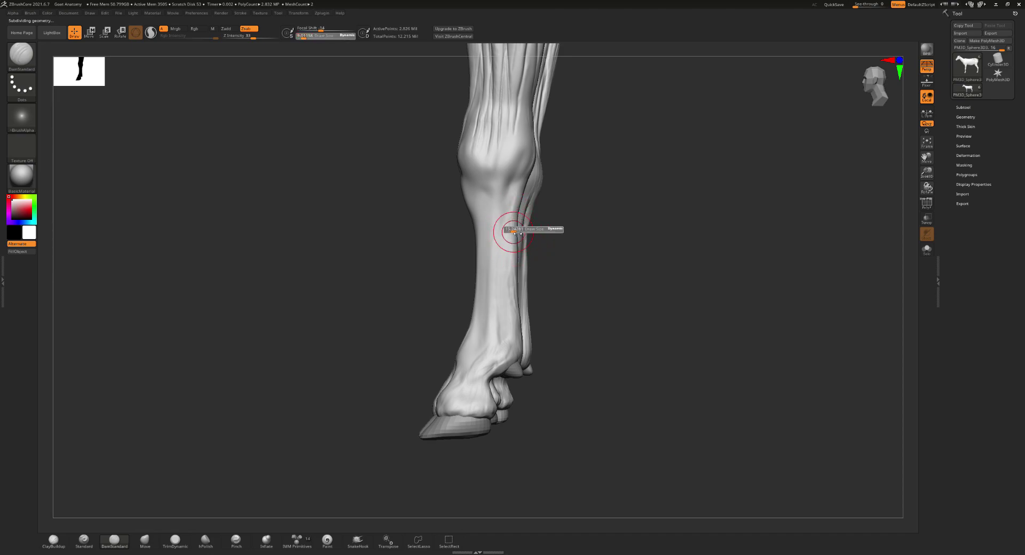
left_click_drag(506, 228, 514, 228)
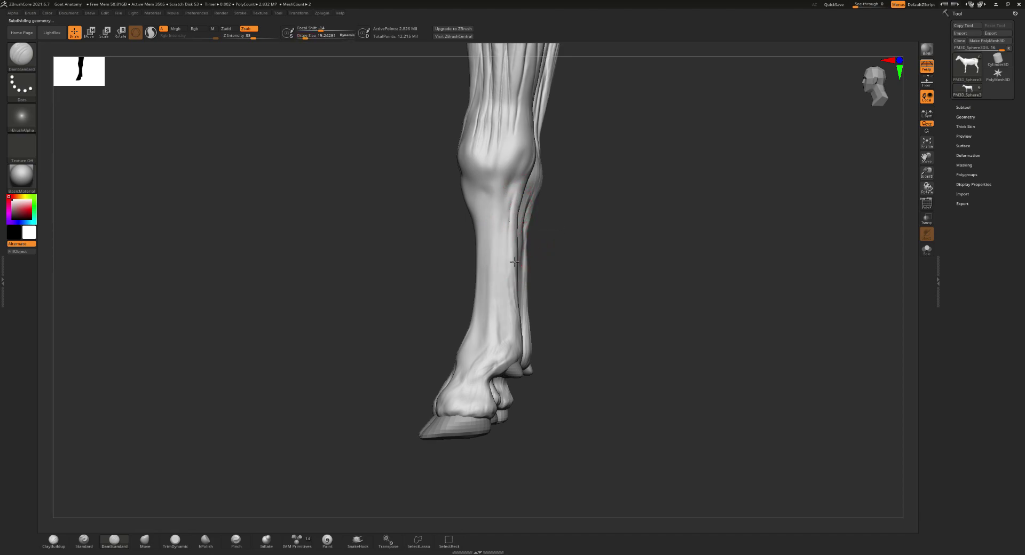
left_click_drag(514, 262, 518, 319)
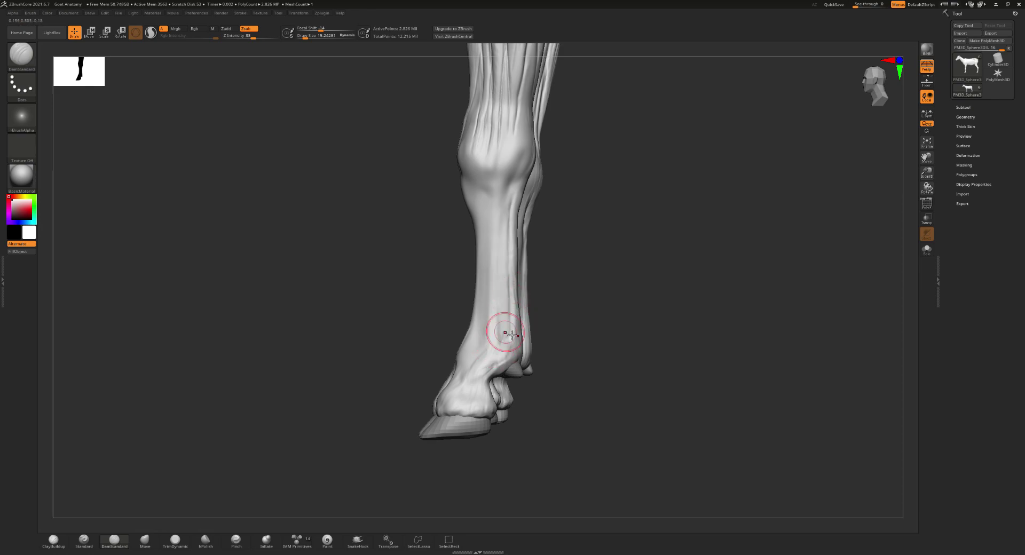
left_click_drag(500, 362, 506, 204)
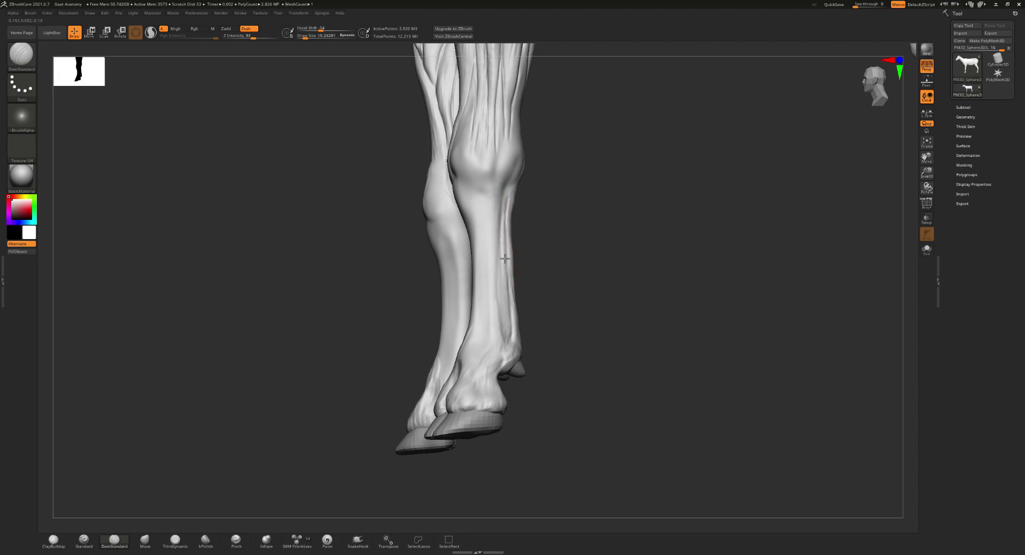
left_click_drag(505, 258, 511, 337)
- At a lower subdivision level, carve further groove lines lower on the shin
key("shift+d")
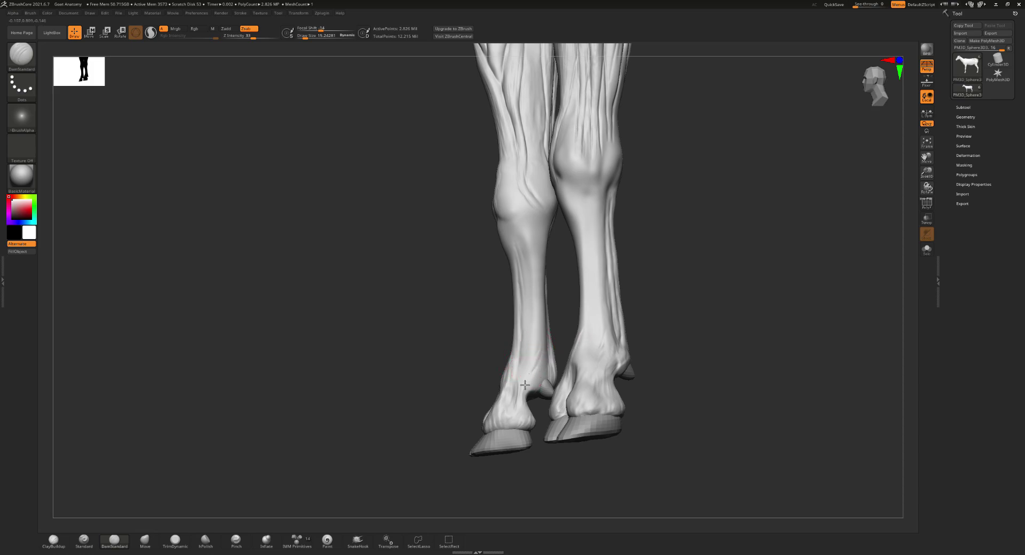
right_click_drag(536, 373, 548, 284)
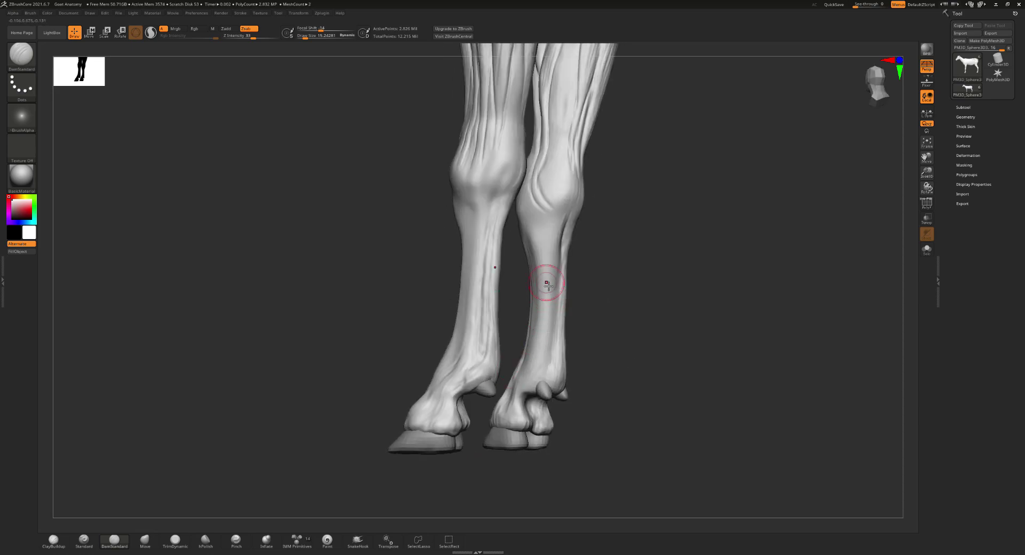
left_click_drag(567, 275, 565, 278)
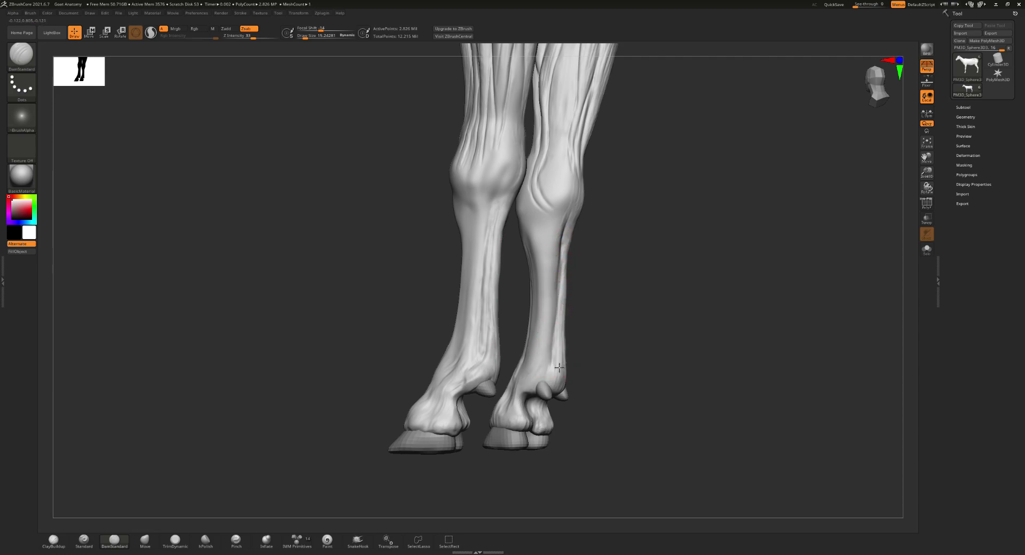
left_click_drag(517, 393, 549, 359)
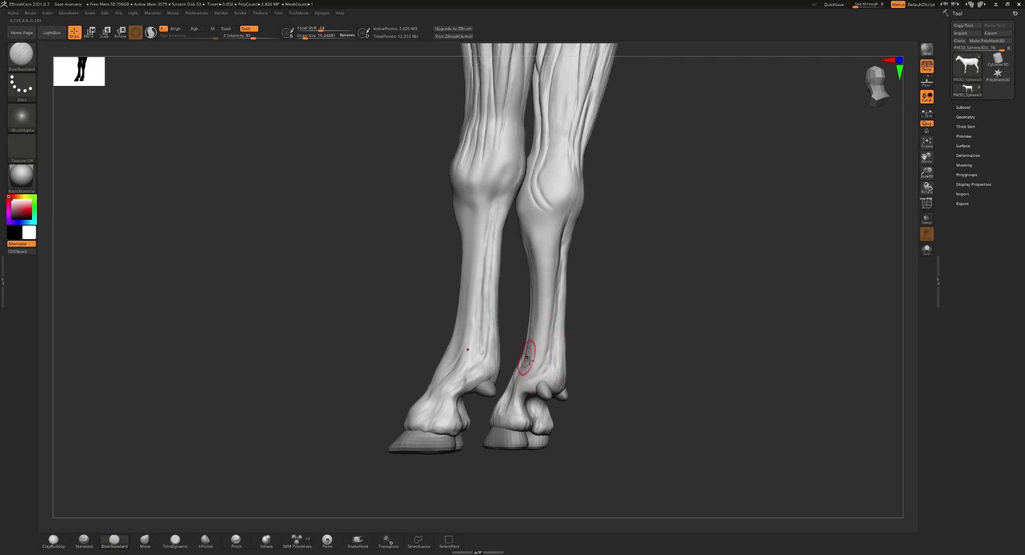
right_click_drag(526, 358, 608, 354)
right_click_drag(534, 378, 534, 366, "shift")
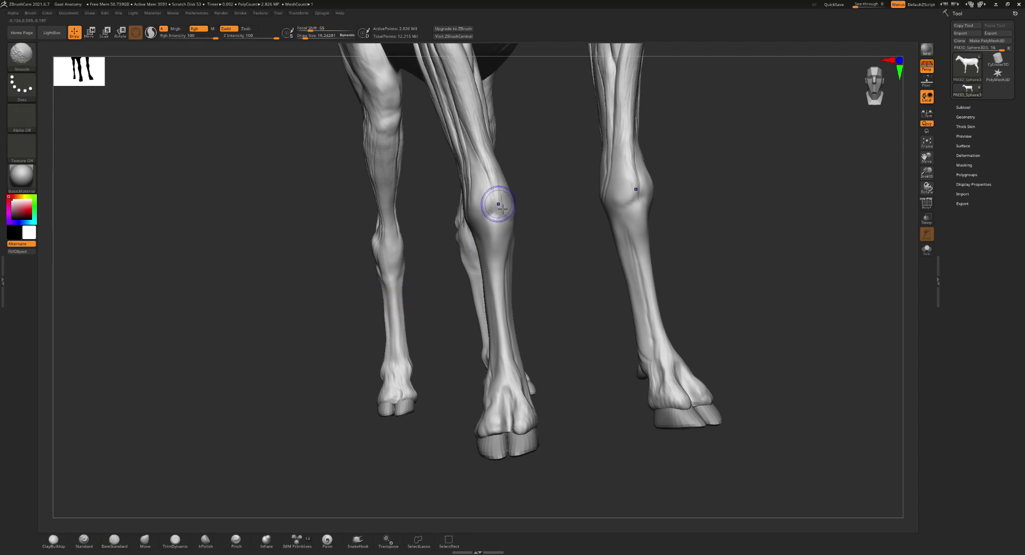
- Select ClayBuildup, drop one subdivision level, and set brush size to about 25.5
mouse_move(506, 242)
right_mouse_down("alt")
mouse_move(534, 229)
mouse_move(572, 235)
mouse_move(561, 304)
right_mouse_up("alt")
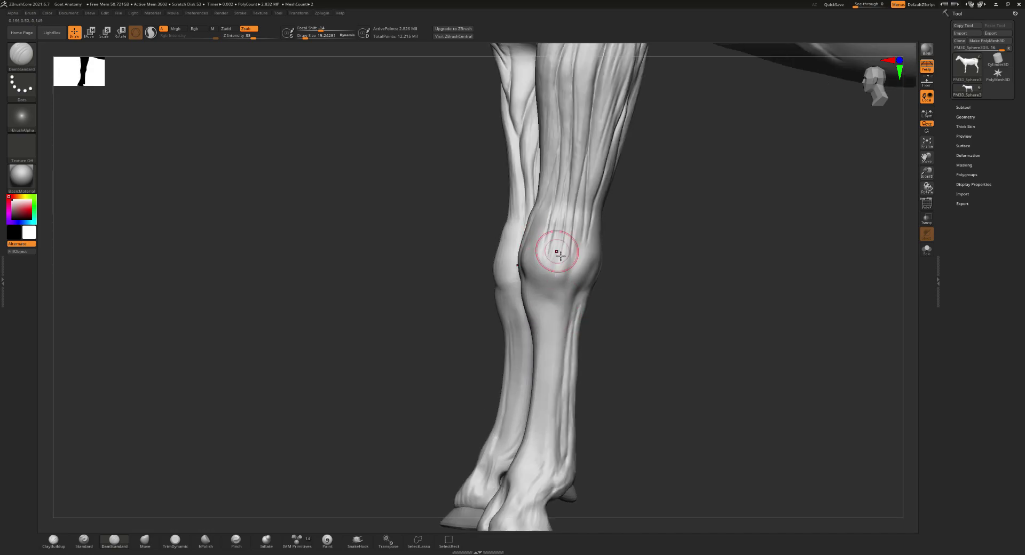
key("b")
key("c")
key("b")
key("shift+d")
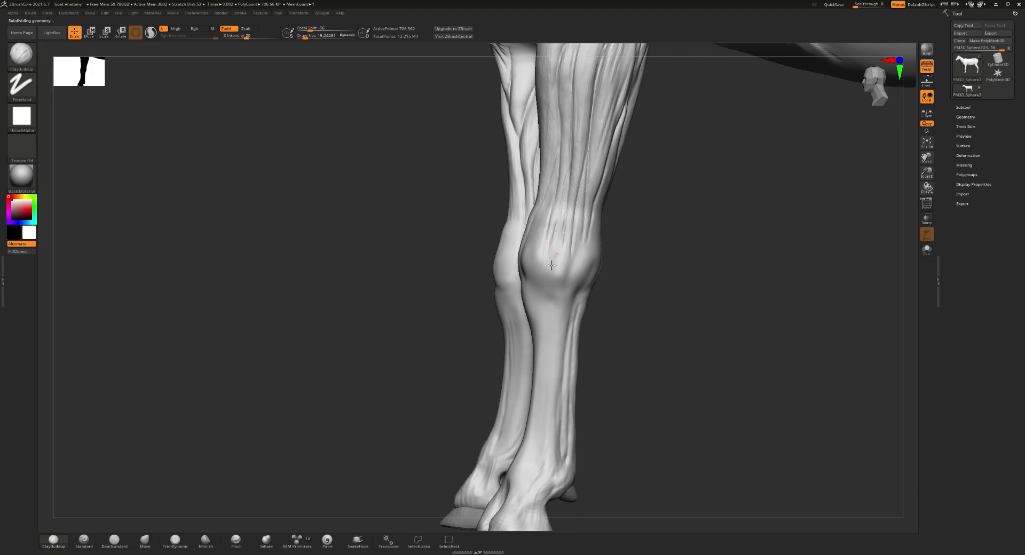
key("s")
mouse_move(584, 293)
left_mouse_down()
mouse_move(591, 284)
mouse_move(559, 293)
left_mouse_up()
key("s")
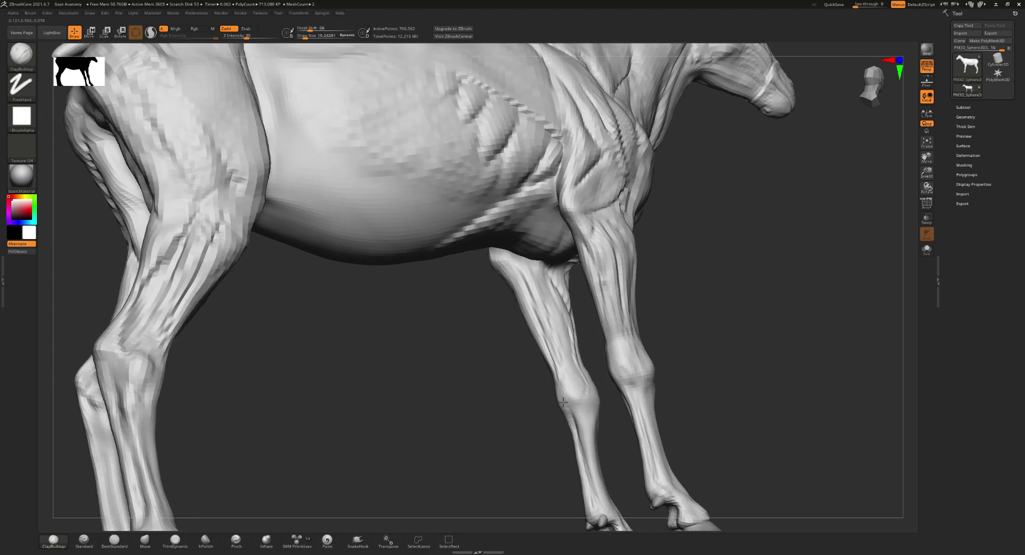
key("s")
left_click_drag(609, 391, 619, 392)
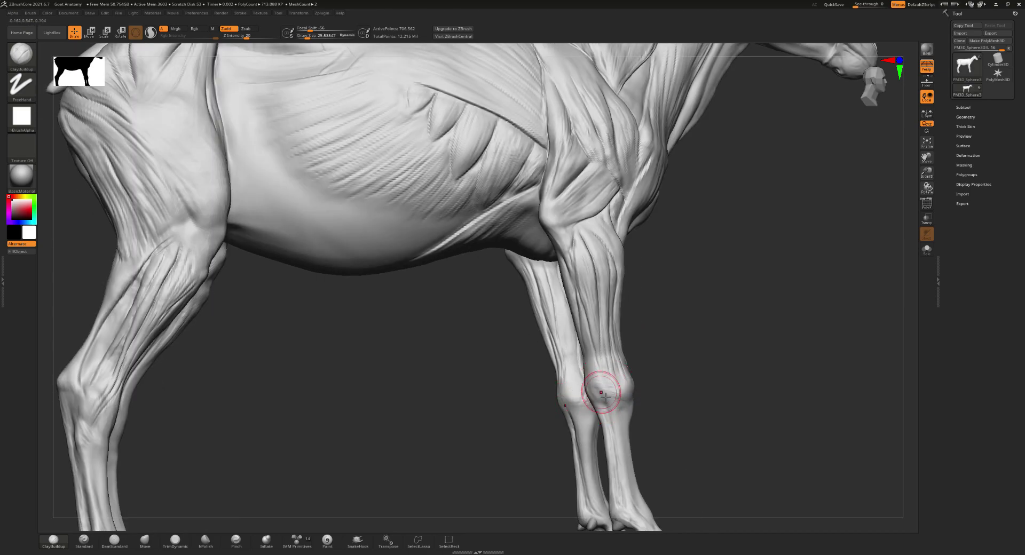
- Build up the knee bulges on both front legs symmetrically
left_click_drag(695, 320, 637, 391)
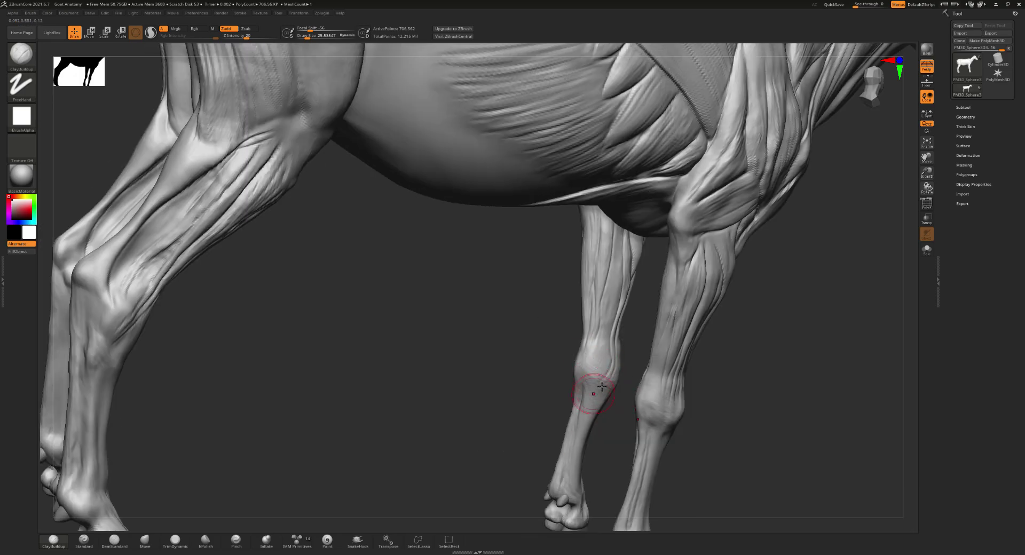
left_click_drag(602, 387, 616, 379)
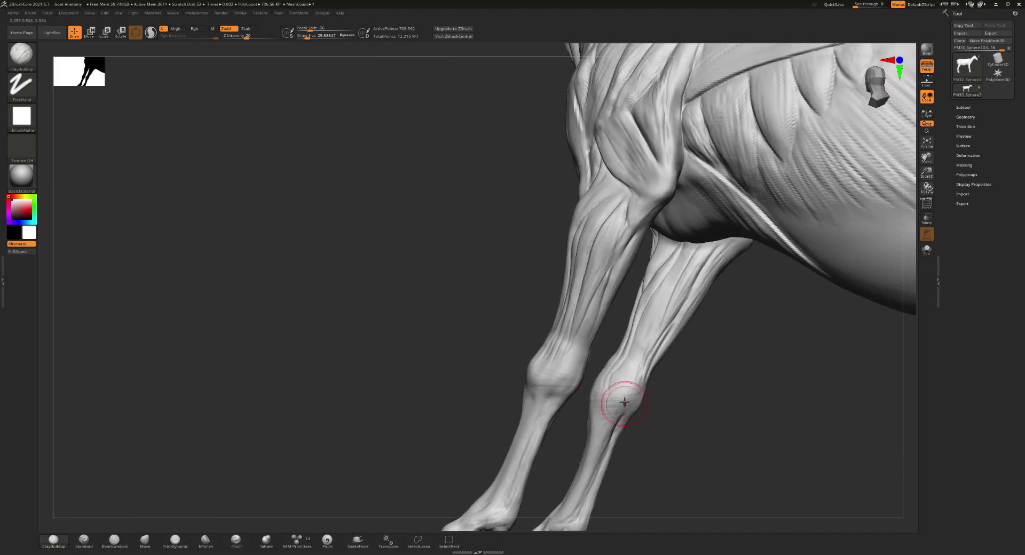
key("ctrl+d")
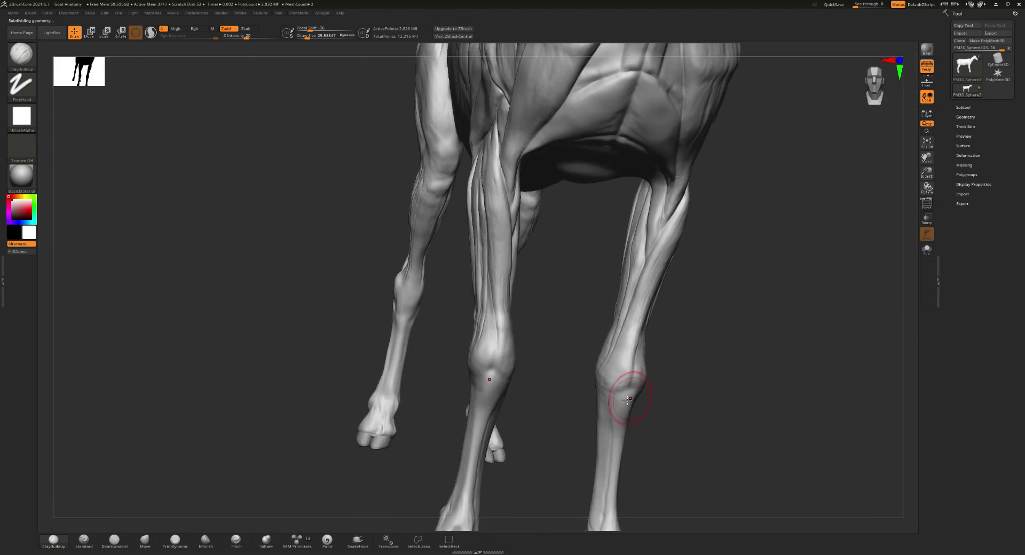
left_click_drag(628, 399, 564, 370)
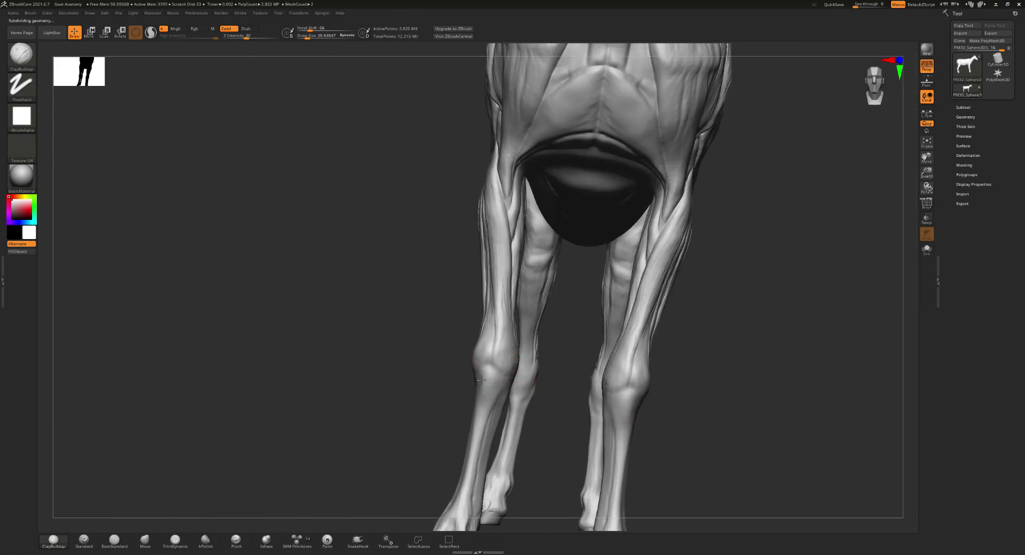
mouse_move(492, 357)
left_mouse_down()
mouse_move(501, 383)
mouse_move(492, 358)
mouse_move(483, 383)
left_mouse_up()
- Fit the whole goat in view and drop to about 706,562 active points
mouse_move(600, 373)
left_mouse_down()
mouse_move(666, 401)
mouse_move(659, 424)
left_mouse_up()
key("f")
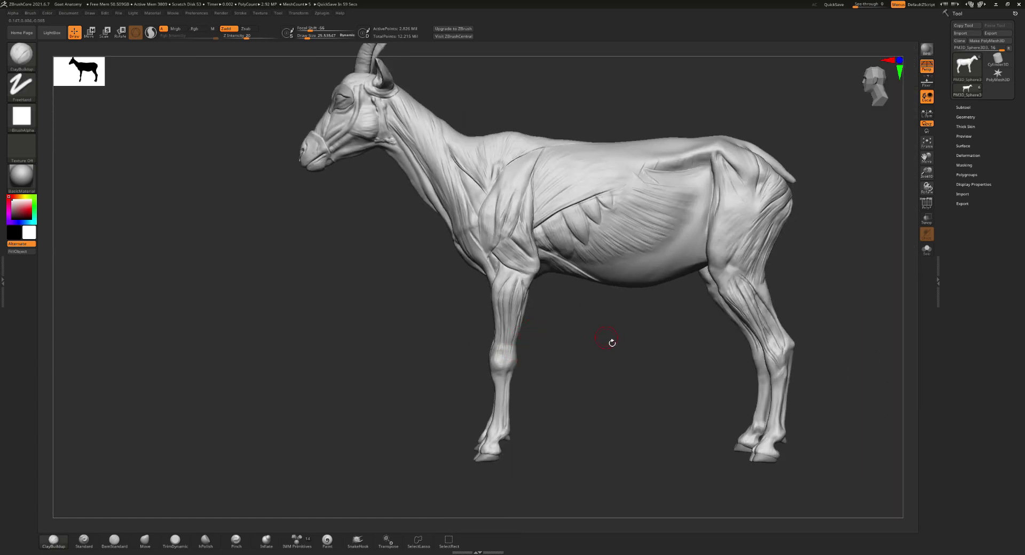
left_click_drag(421, 326, 646, 275)
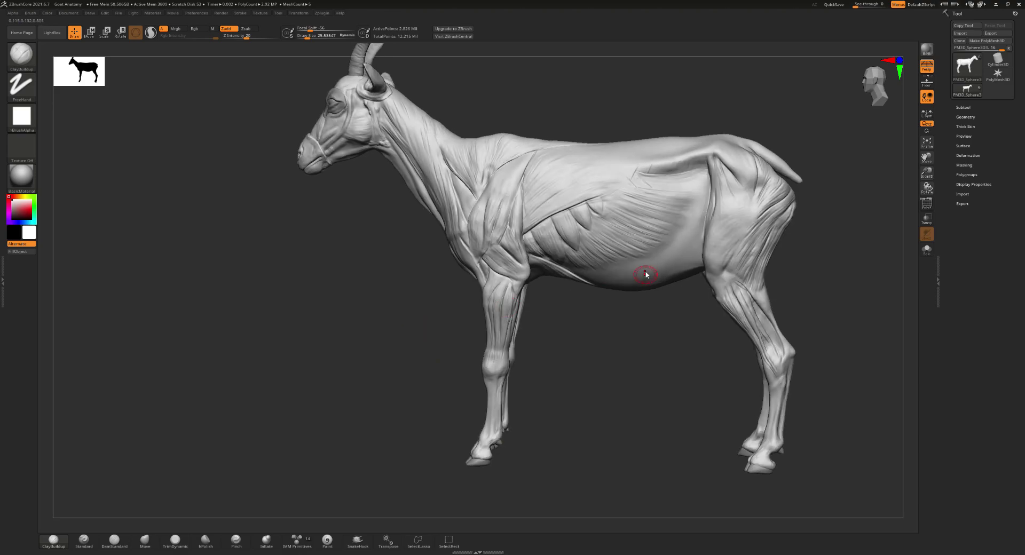
left_click_drag(525, 365, 542, 344)
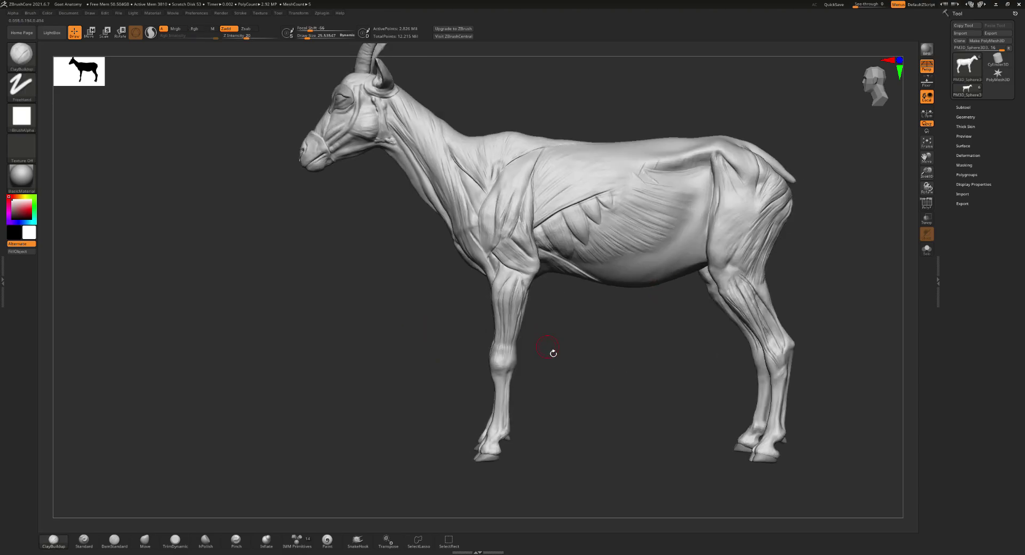
key("shift+d")
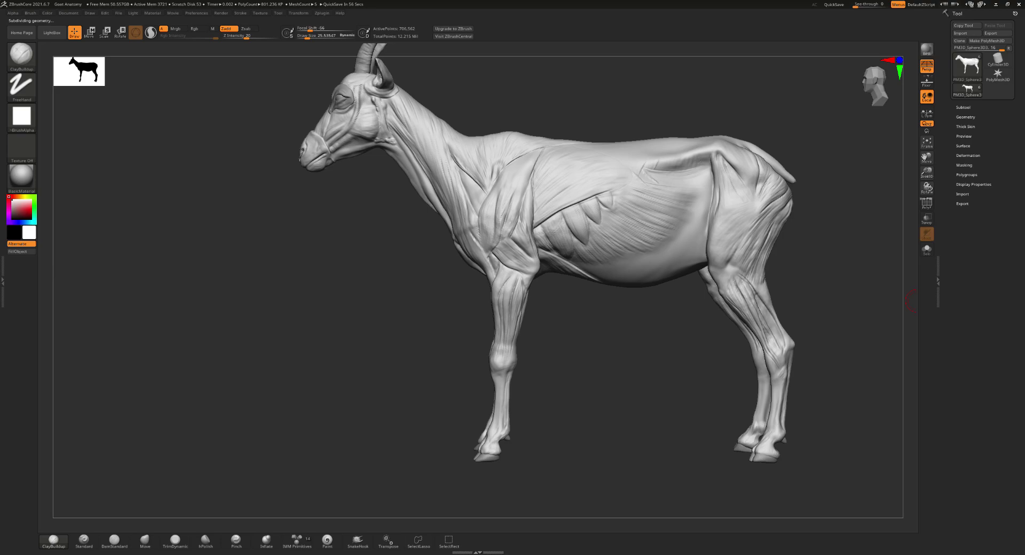
- At a lower subdivision, reshape the foreleg elbow with Move Topological at size about 81
key("shift")
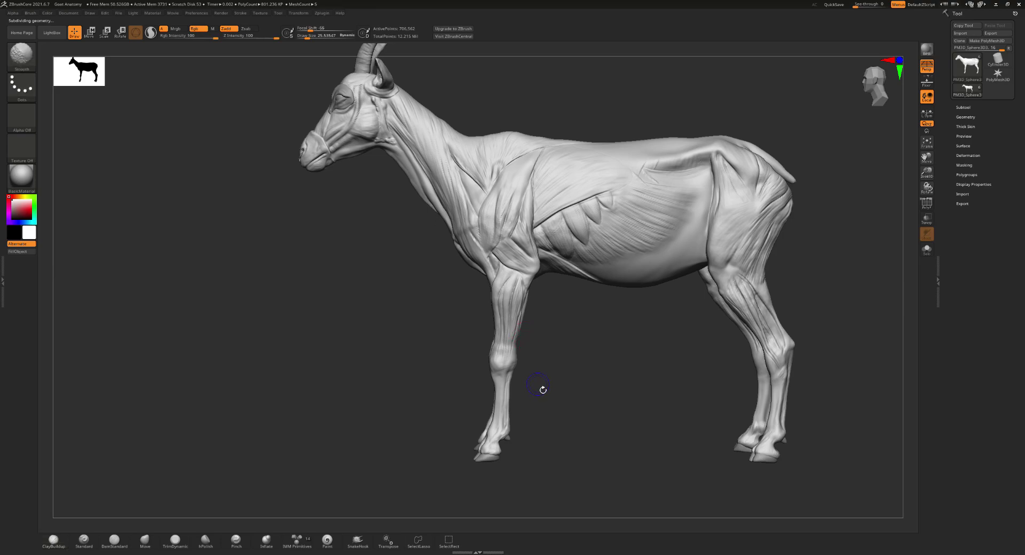
key("shift+d")
key("shift+d")
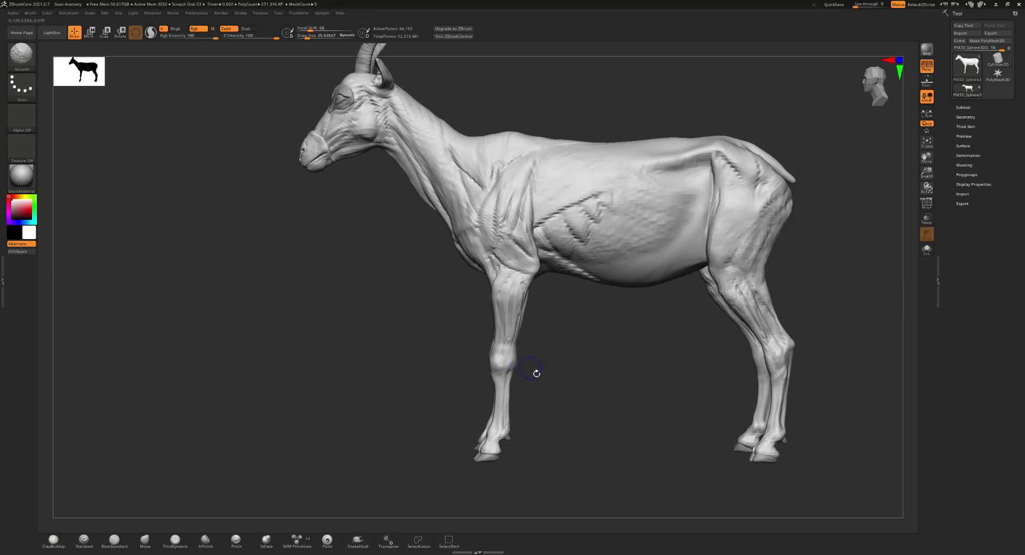
key("shift")
key("b")
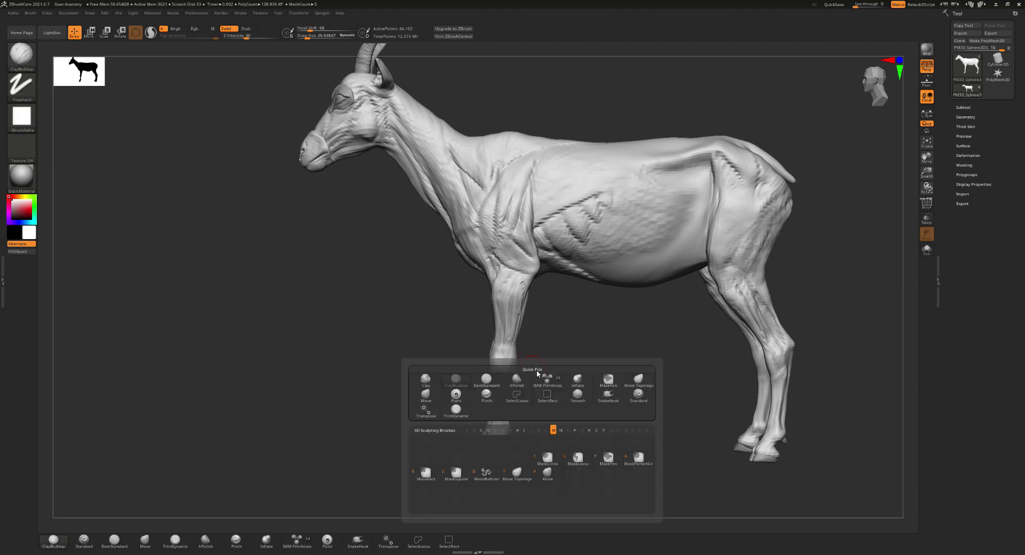
key("t")
left_click_drag(534, 367, 544, 372, "shift")
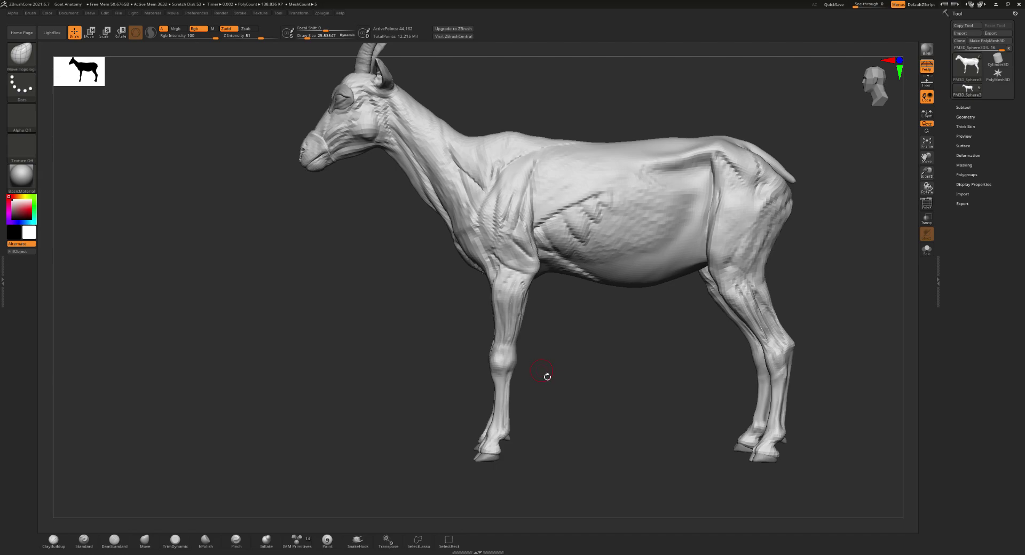
key("p")
key("p")
key("s")
left_click(550, 367)
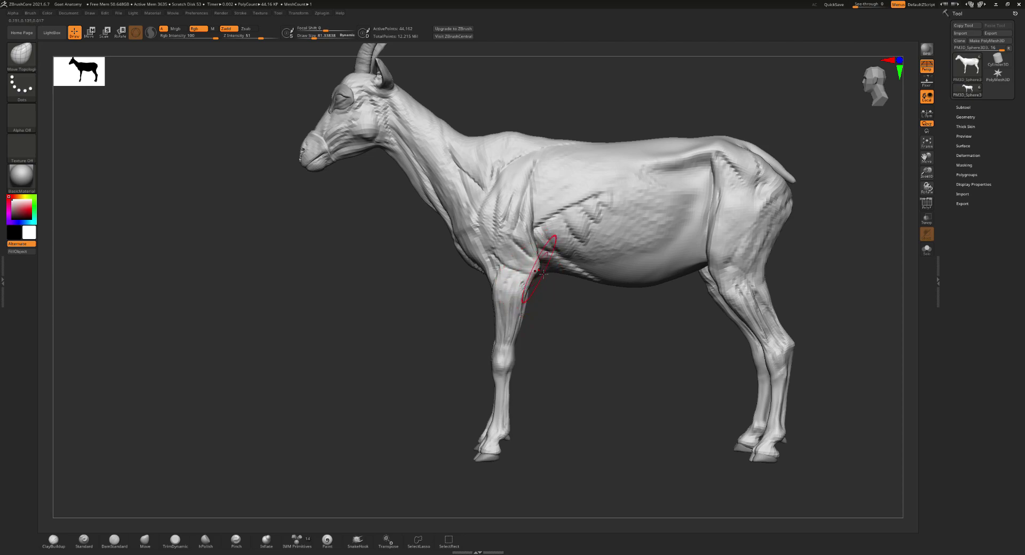
mouse_move(543, 273)
left_mouse_down()
mouse_move(532, 255)
mouse_move(536, 272)
left_mouse_up()
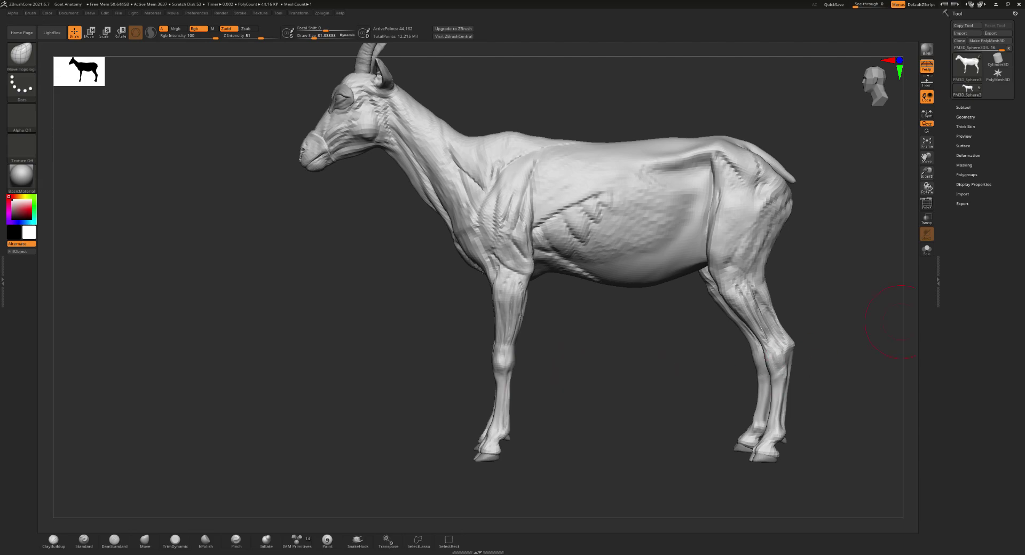
- Shrink the Draw Size to about 61.6 and view the legs from the rear
key("shift")
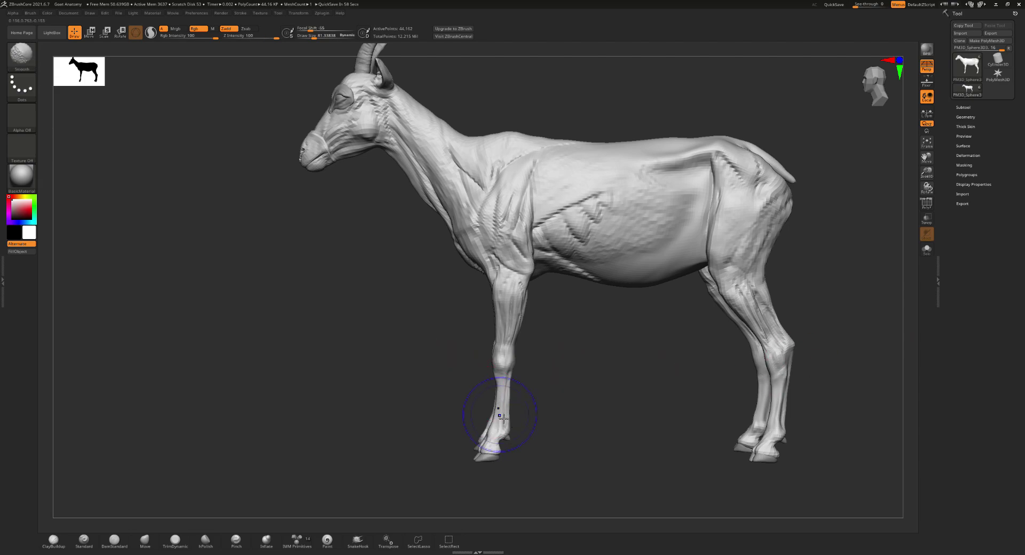
scroll(495, 399, "up", 5)
key("s")
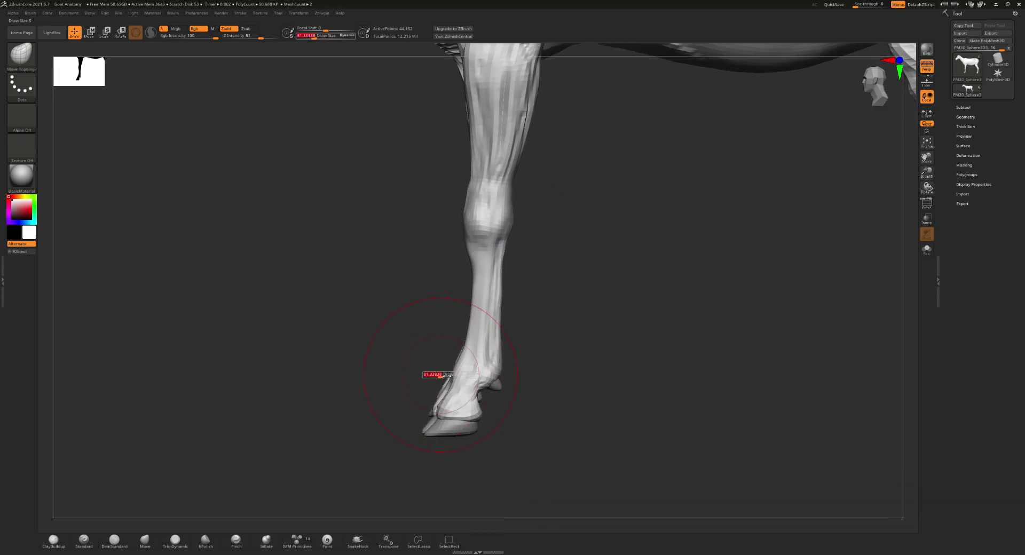
left_click_drag(445, 375, 435, 398)
key("s")
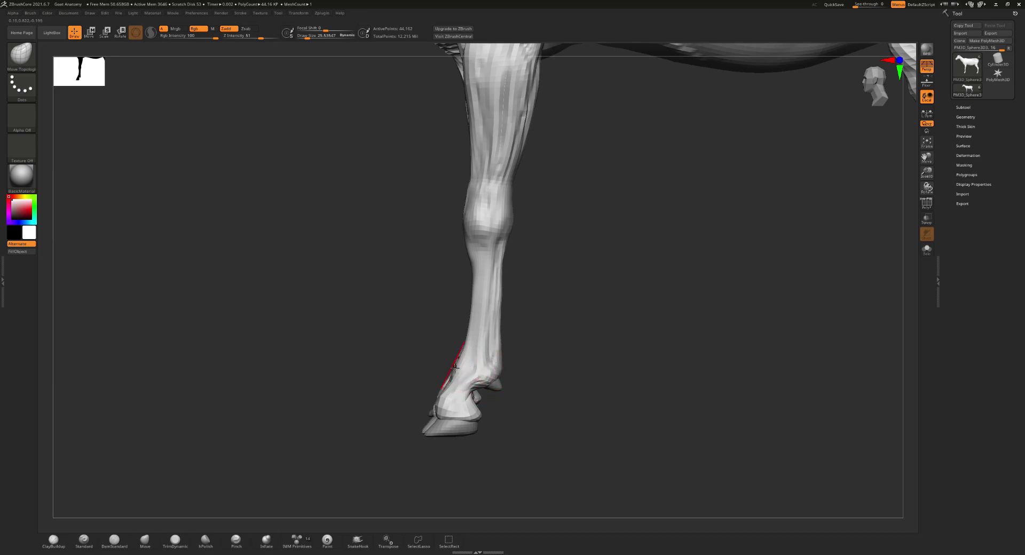
mouse_move(497, 373)
right_mouse_down()
mouse_move(470, 400)
mouse_move(493, 411)
mouse_move(424, 428)
mouse_move(389, 401)
mouse_move(403, 376)
mouse_move(380, 393)
mouse_move(431, 400)
mouse_move(378, 389)
mouse_move(411, 399)
mouse_move(378, 400)
mouse_move(332, 366)
mouse_move(423, 359)
mouse_move(348, 371)
mouse_move(378, 319)
right_mouse_up()
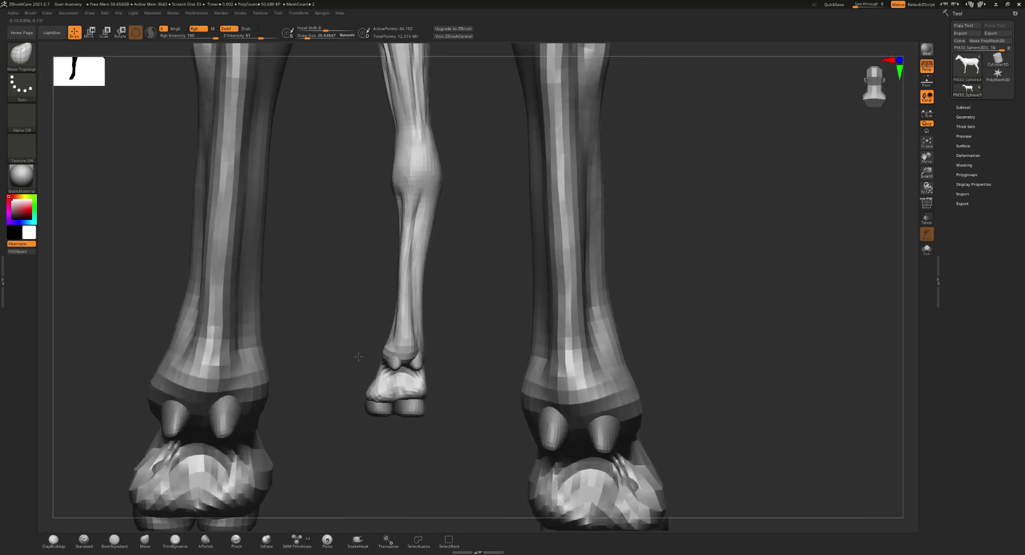
- Set the brush to about 23.3 and reshape both lower legs and cannon areas symmetrically
key("s")
left_click_drag(411, 251, 419, 251)
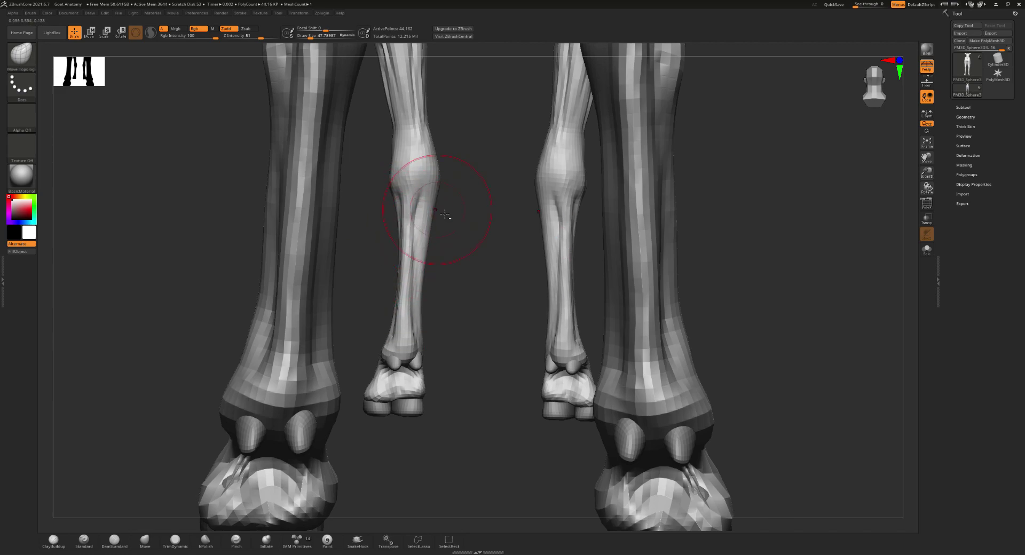
right_click_drag(445, 215, 371, 233, "ctrl")
right_click_drag(453, 217, 454, 184, "ctrl")
key("s")
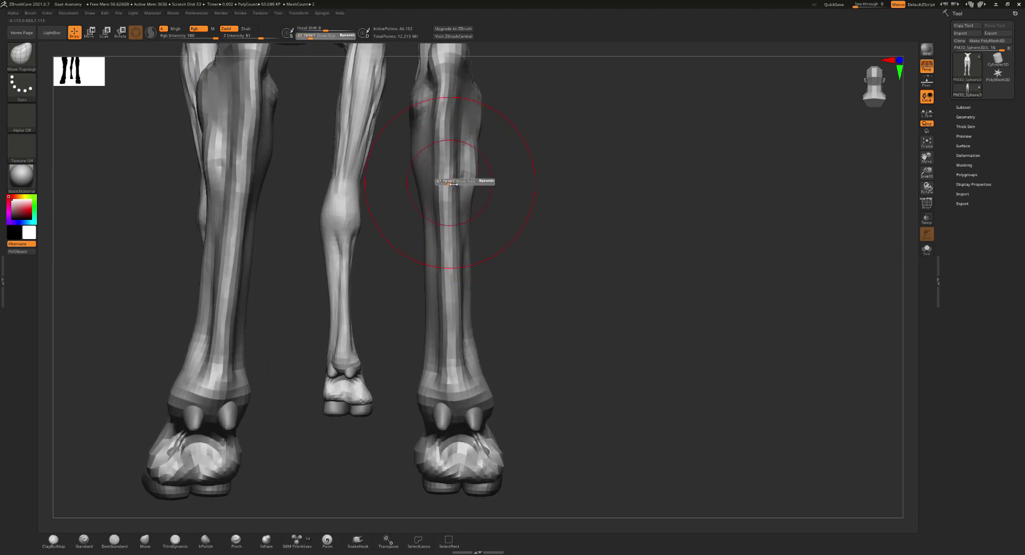
left_click_drag(448, 184, 449, 187)
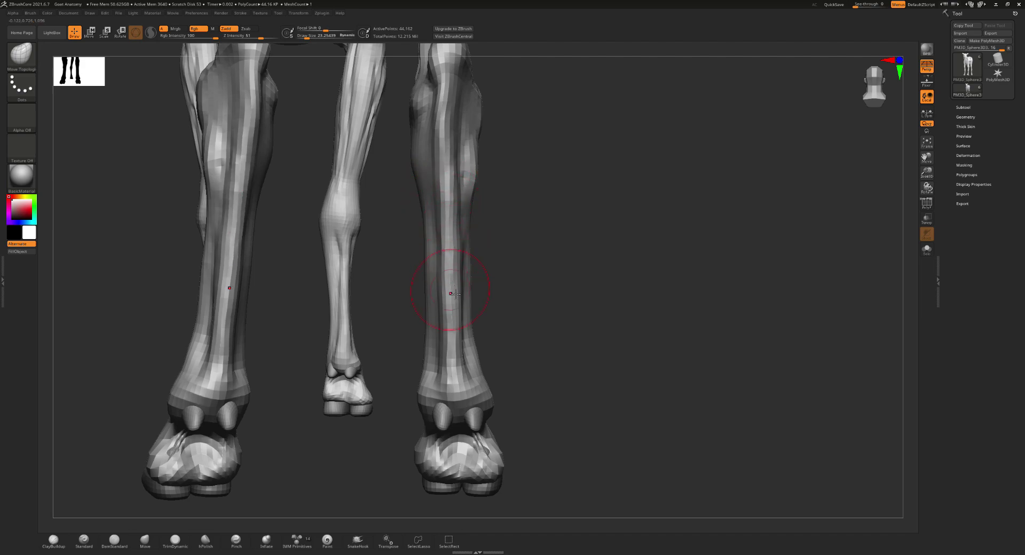
left_click_drag(446, 142, 451, 120)
left_click_drag(445, 180, 453, 178)
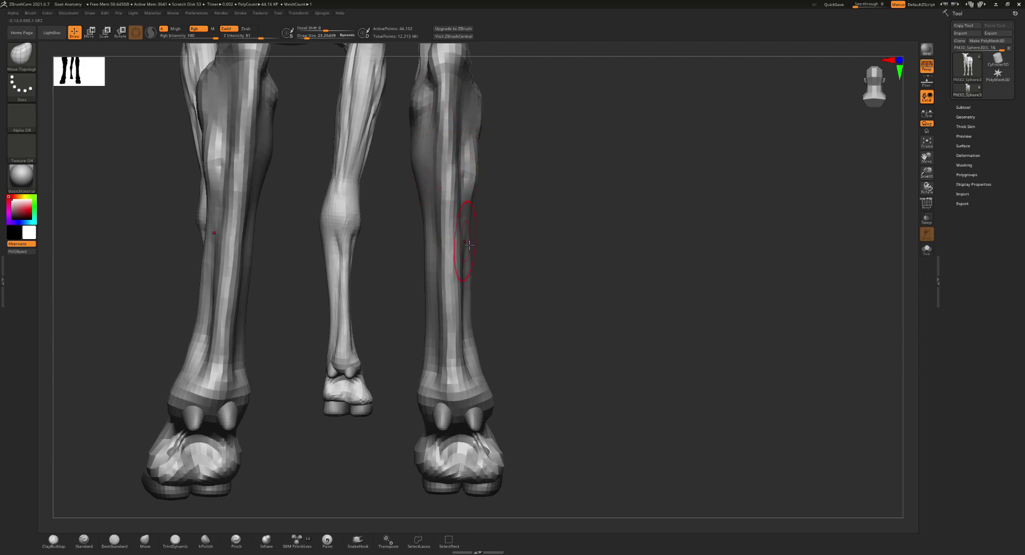
left_click_drag(453, 235, 457, 232)
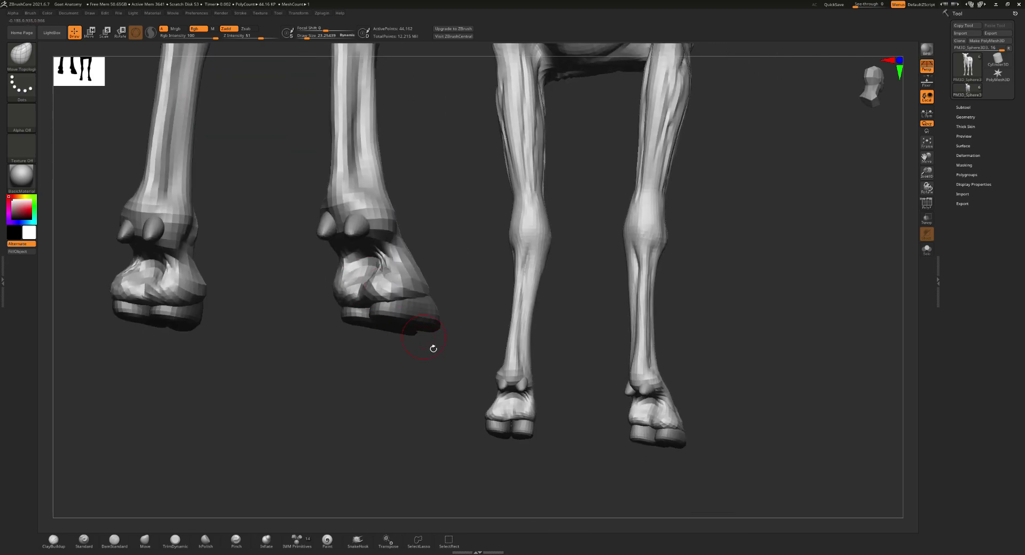
- Smooth the spiky artefact on the hoof and frame the whole goat at a low three-quarter angle
key("s")
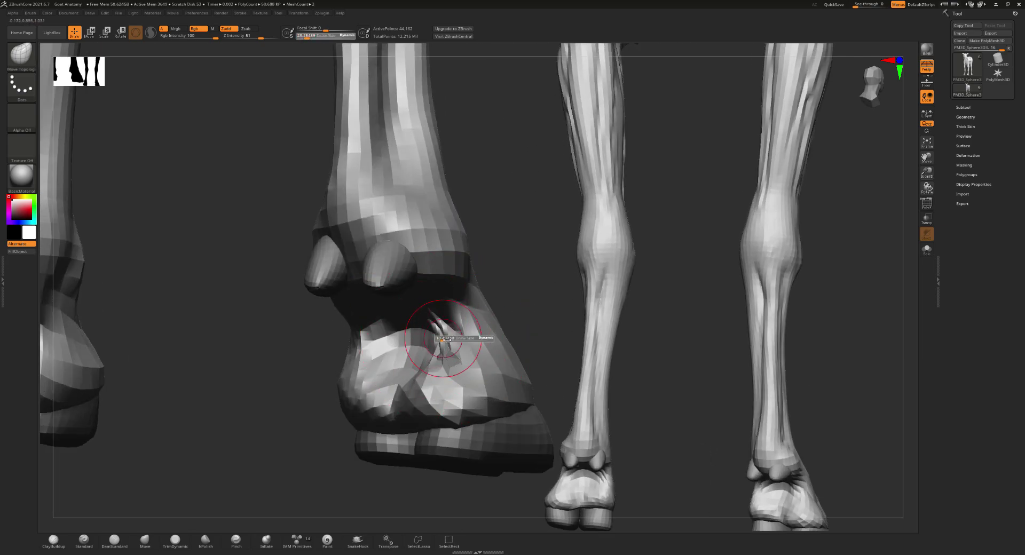
left_click_drag(444, 339, 460, 340)
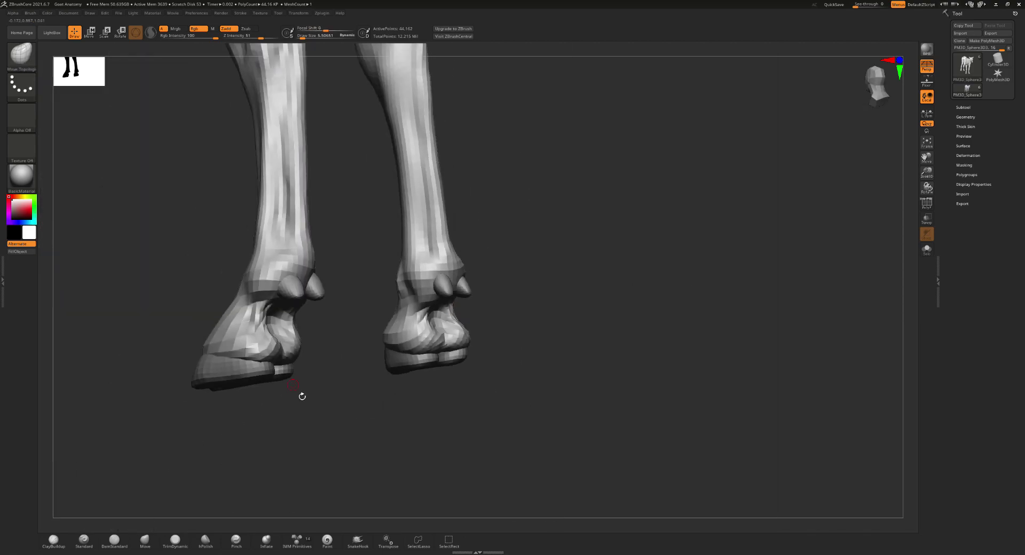
mouse_move(302, 396)
left_mouse_down()
mouse_move(485, 304)
mouse_move(338, 377)
mouse_move(328, 329)
left_mouse_up()
key("f")
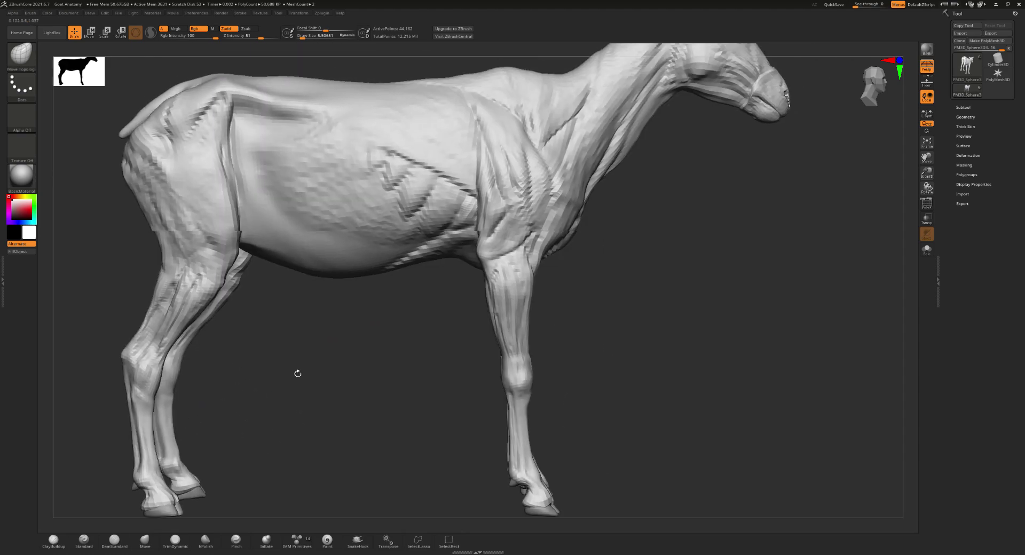
mouse_move(426, 297)
left_mouse_down()
mouse_move(396, 233)
mouse_move(439, 268)
mouse_move(476, 271)
mouse_move(495, 249)
mouse_move(483, 329)
mouse_move(460, 320)
mouse_move(469, 298)
mouse_move(487, 305)
mouse_move(452, 318)
mouse_move(486, 282)
left_mouse_up()
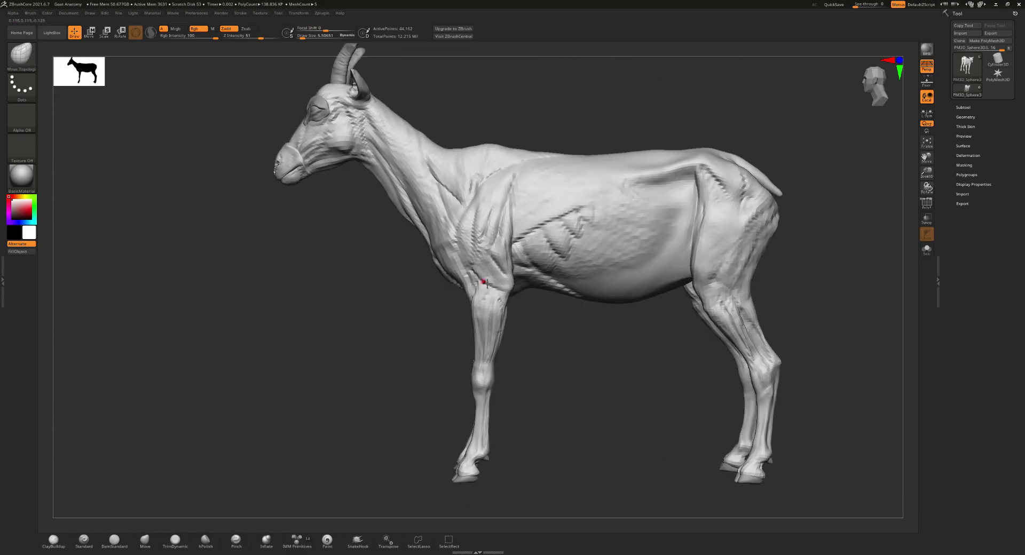
- Subdivide the rear lower leg mesh with Ctrl+D for finer detail
mouse_move(469, 262)
right_mouse_down()
mouse_move(496, 257)
mouse_move(517, 293)
mouse_move(446, 292)
right_mouse_up()
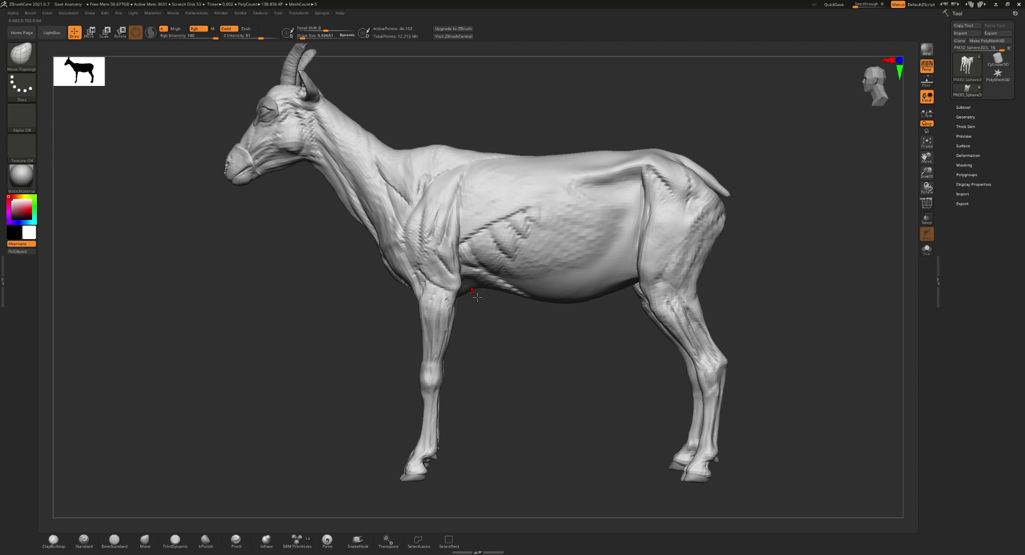
mouse_move(628, 353)
right_mouse_down("alt")
mouse_move(533, 311)
mouse_move(519, 288)
mouse_move(480, 334)
right_mouse_up("alt")
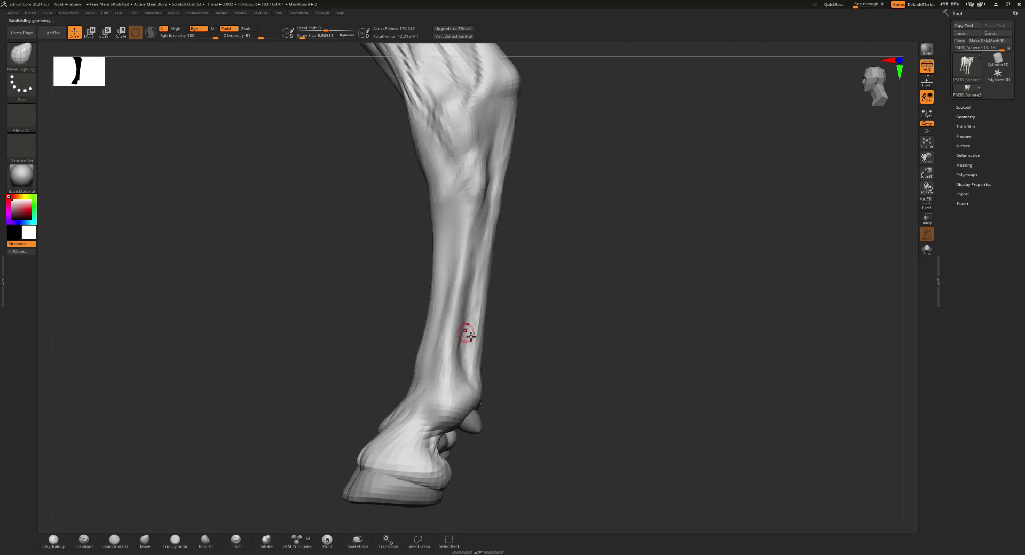
key("ctrl+d")
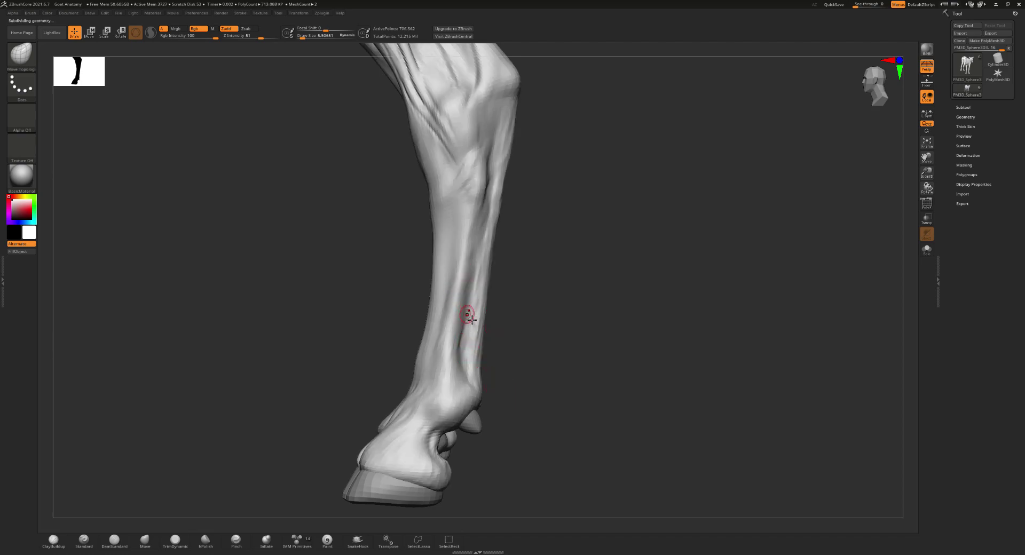
- Carve tendon grooves along the lower leg with a larger DamStandard brush, then select the hoof subtool
key("b")
key("d")
key("s")
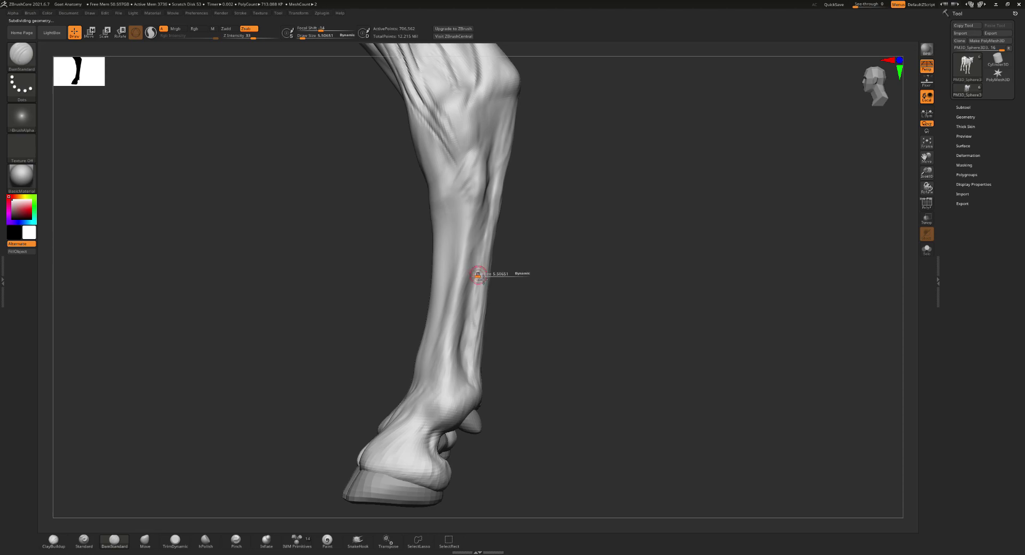
left_click_drag(483, 279, 491, 245)
key("s")
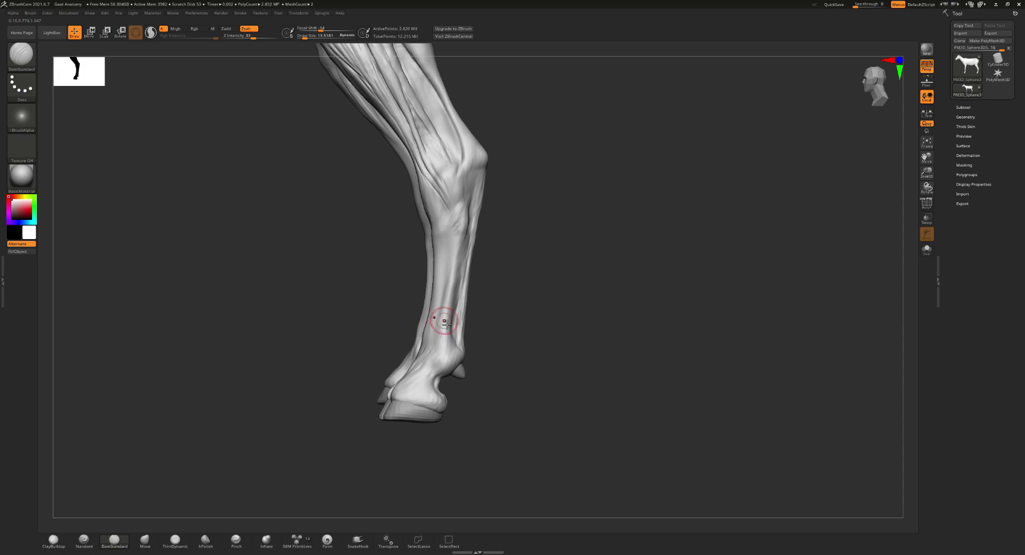
mouse_move(445, 321)
right_mouse_down()
mouse_move(457, 316)
mouse_move(424, 327)
mouse_move(444, 328)
right_mouse_up()
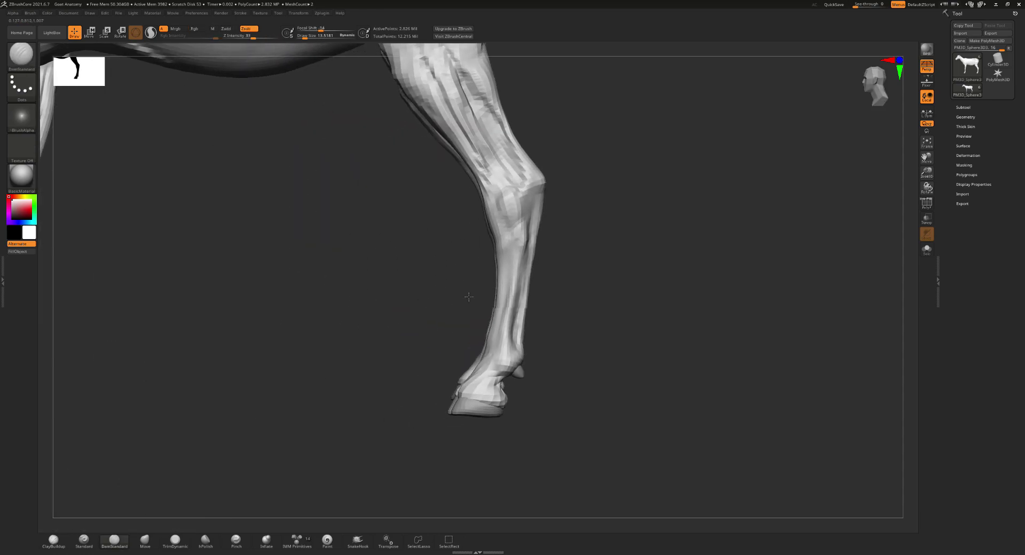
left_click(521, 372, "alt")
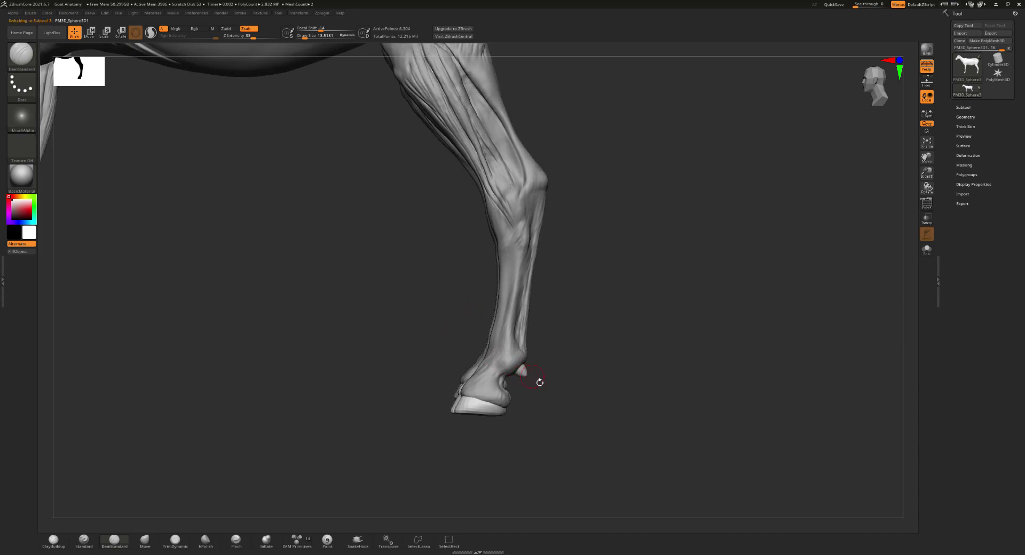
- Divide the hoof subtool from Tool > Geometry, framing both hooves with a larger brush
right_click_drag(540, 382, 504, 359)
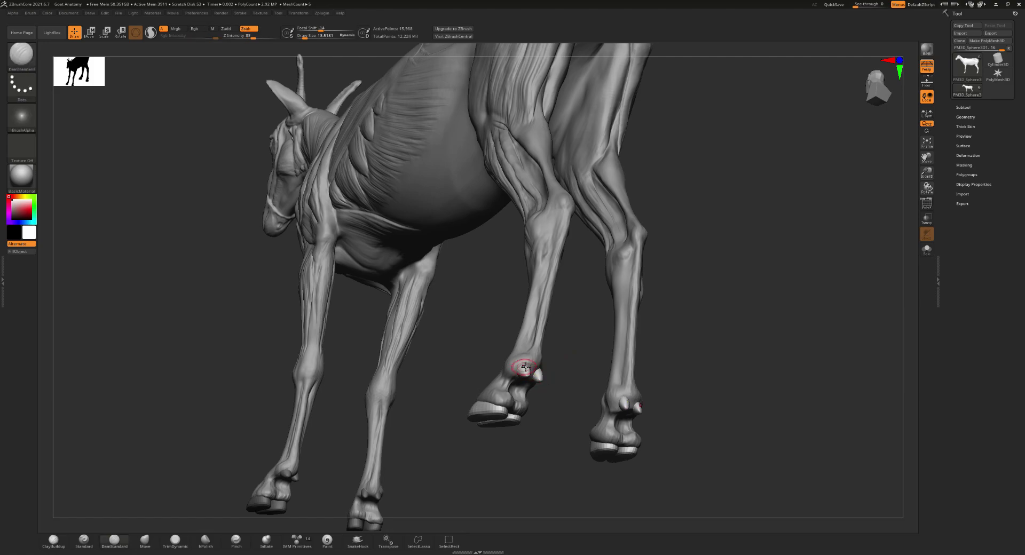
right_click_drag(526, 367, 478, 444)
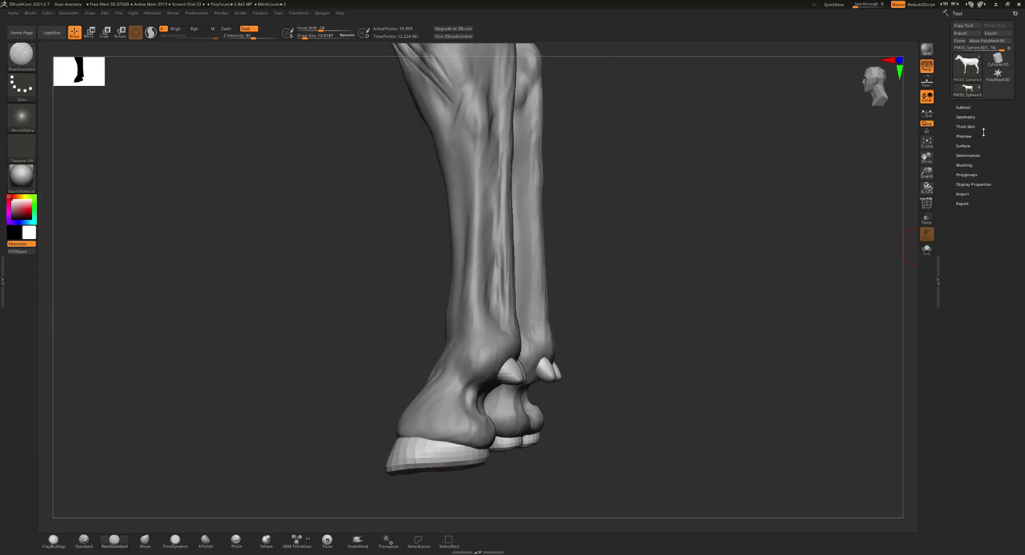
left_click(977, 118)
left_click_drag(689, 277, 614, 313)
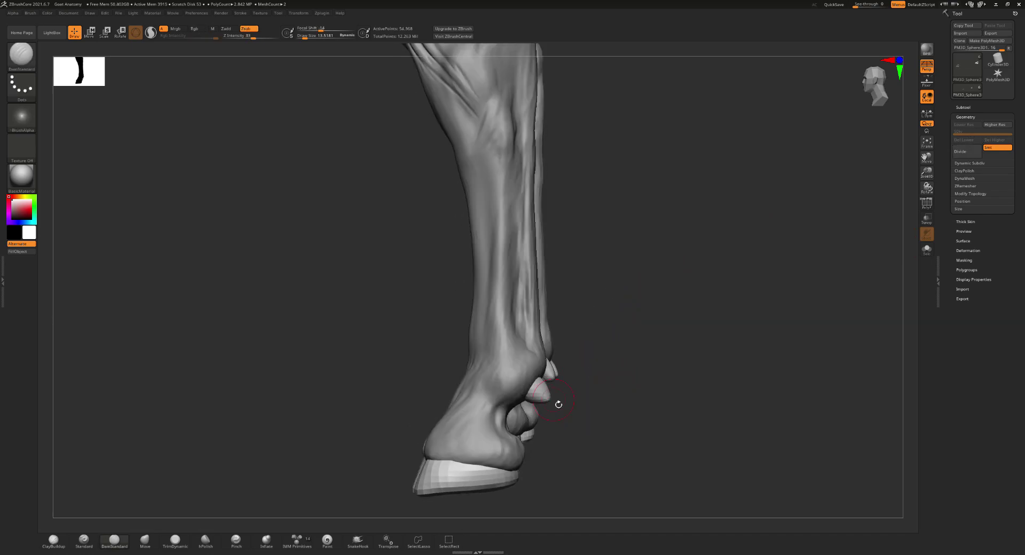
scroll(612, 346, "down", 5)
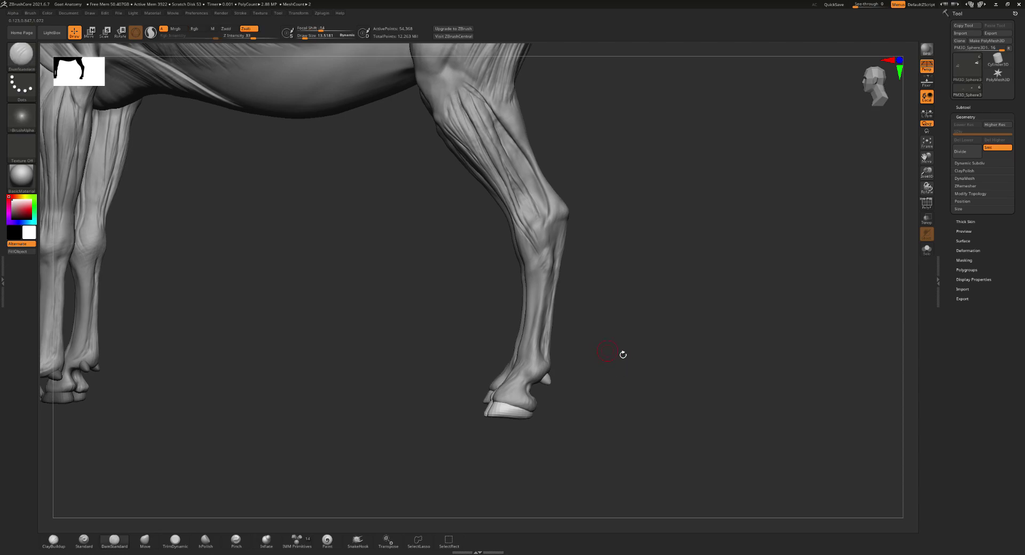
left_click_drag(619, 355, 749, 350, "alt")
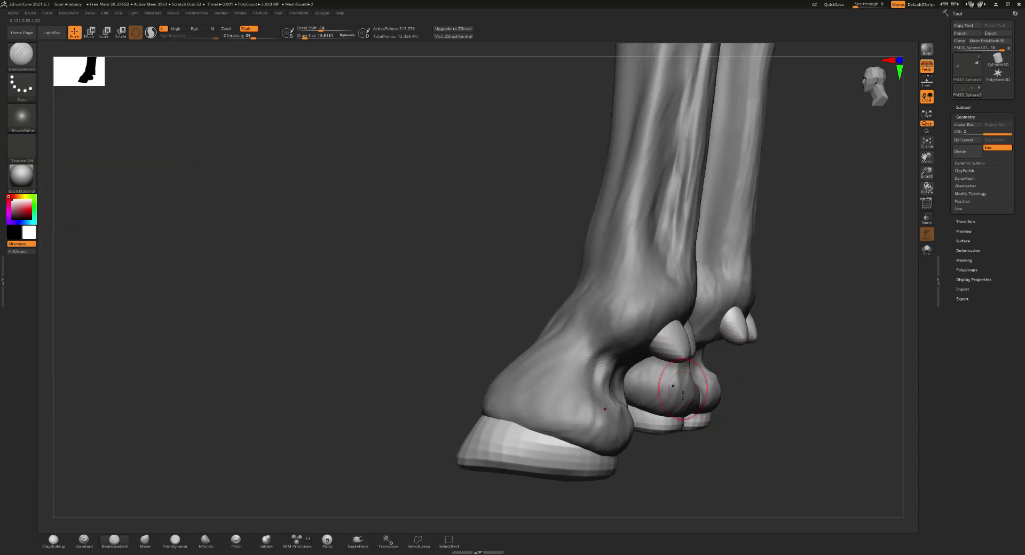
left_click_drag(693, 402, 567, 366, "alt")
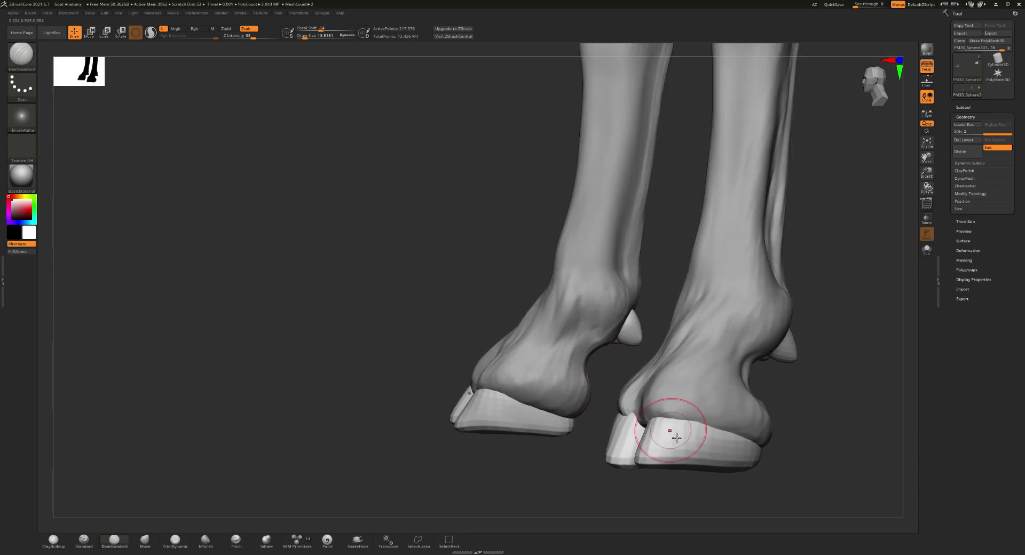
key("shift")
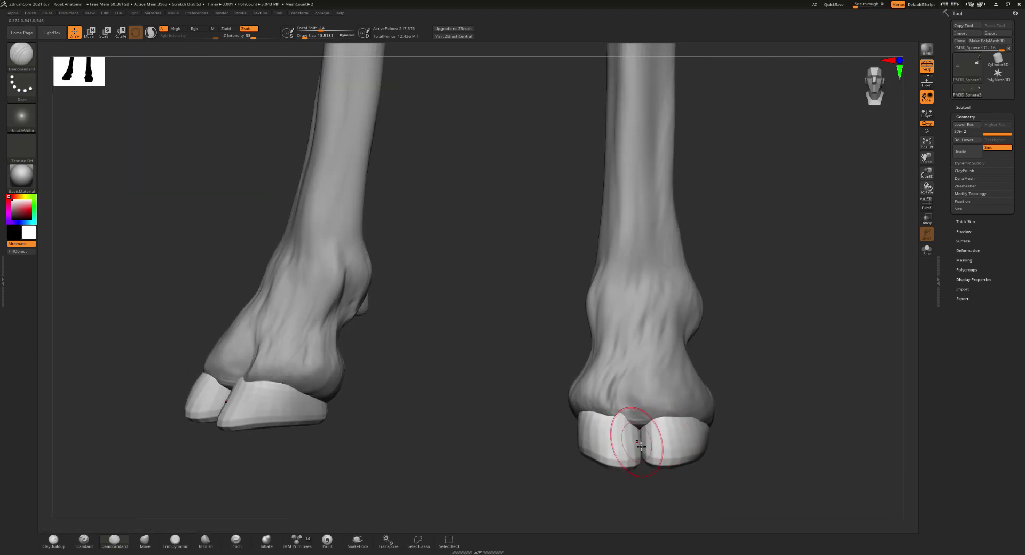
key("bracketright")
key("bracketright")
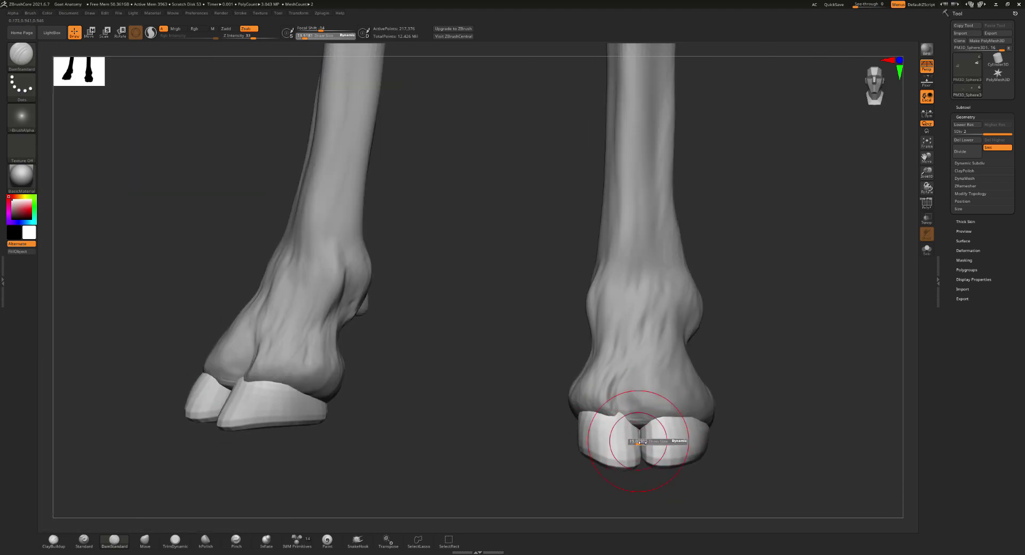
- Pull the inner hoof edge with Move Topological to widen the cloven toe split
key("b")
key("m")
key("t")
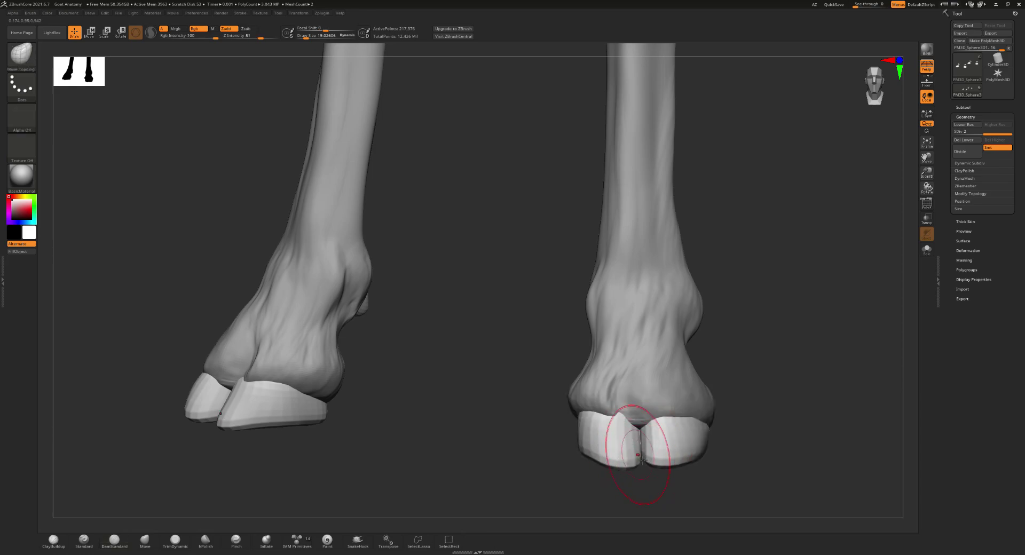
left_click_drag(641, 460, 622, 453)
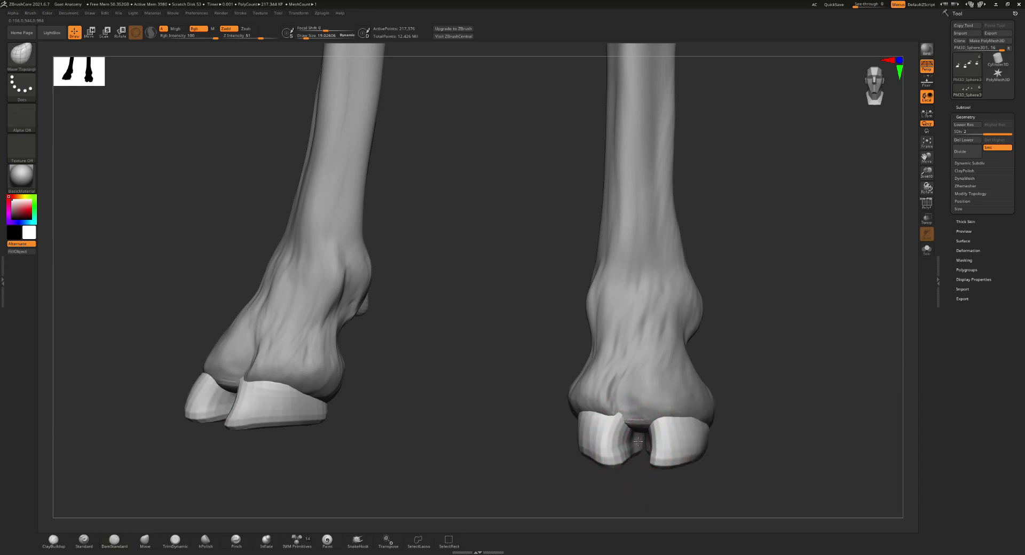
left_click_drag(635, 439, 635, 427)
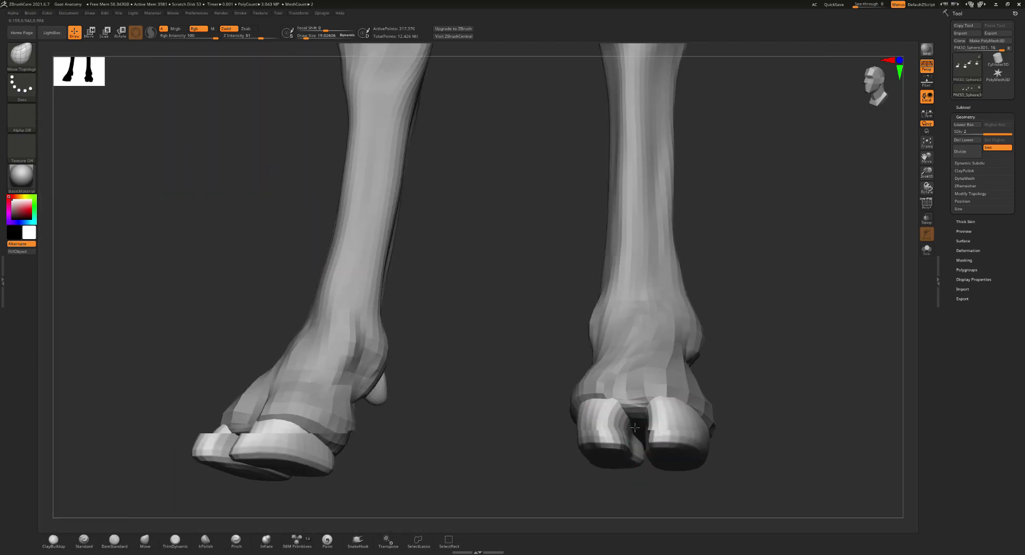
right_click_drag(636, 427, 630, 447)
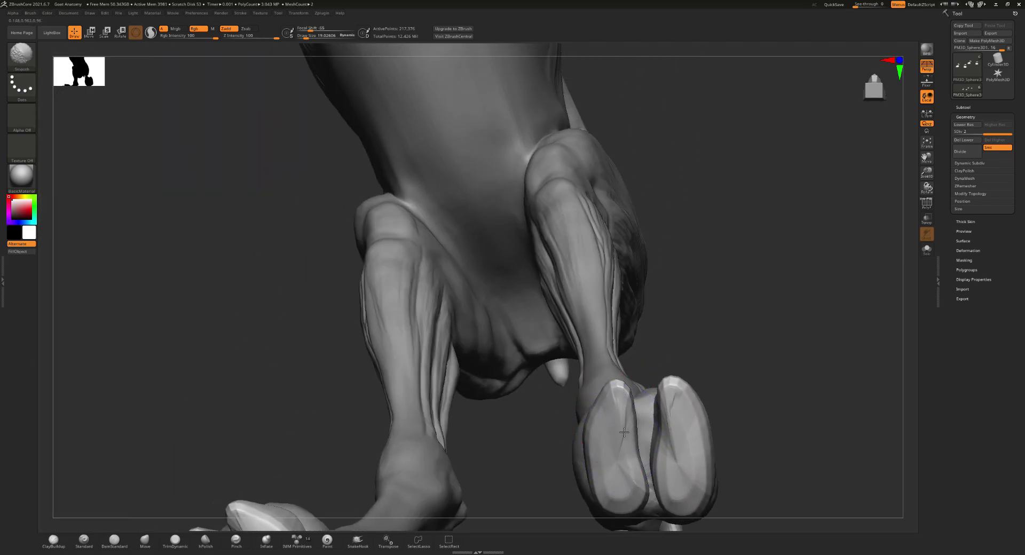
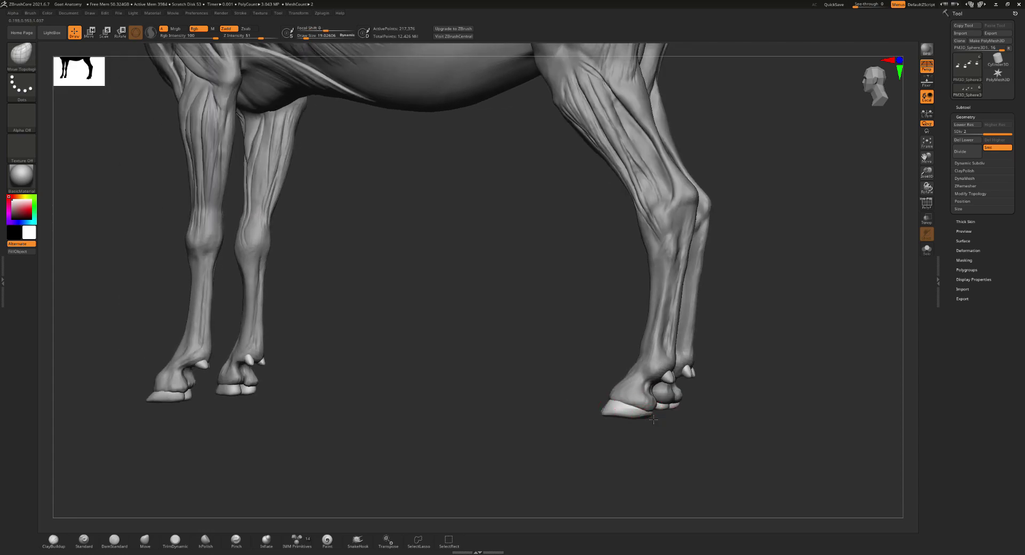
- Orbit and zoom the viewport in close on the goat's hooves
mouse_move(631, 416)
left_mouse_down()
mouse_move(580, 397)
mouse_move(528, 402)
mouse_move(652, 422)
mouse_move(559, 328)
mouse_move(649, 295)
mouse_move(574, 320)
mouse_move(601, 325)
mouse_move(485, 300)
mouse_move(227, 302)
mouse_move(396, 318)
left_mouse_up()
scroll(396, 318, "up", 10)
mouse_move(575, 361)
left_mouse_down()
mouse_move(428, 342)
mouse_move(441, 335)
left_mouse_up()
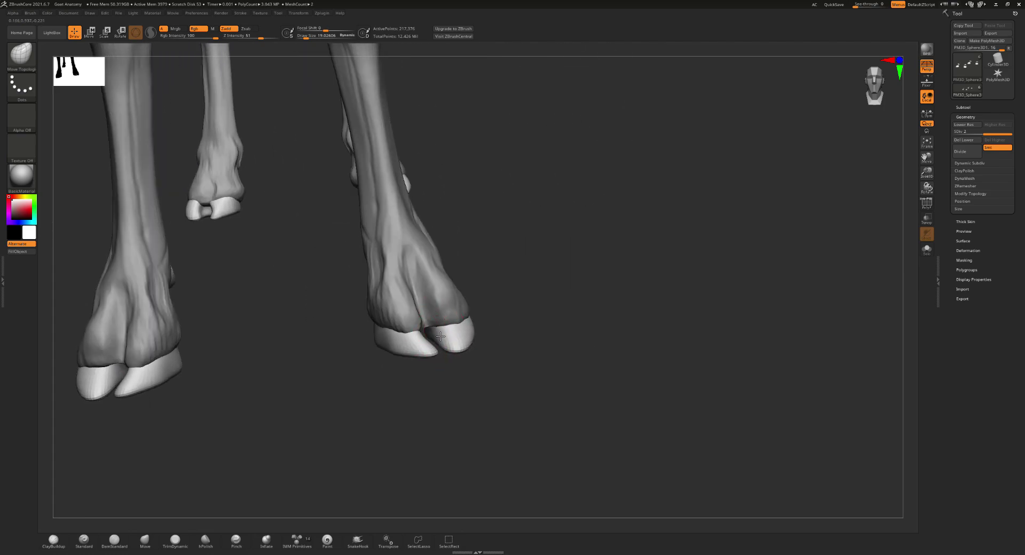
mouse_move(446, 339)
right_mouse_down()
mouse_move(421, 344)
mouse_move(424, 286)
right_mouse_up()
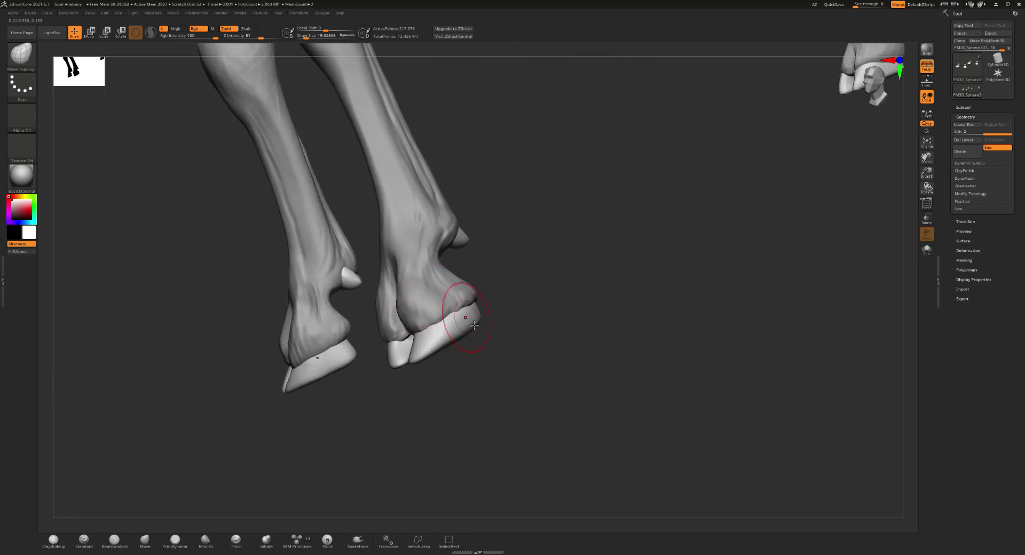
right_click_drag(458, 320, 481, 330)
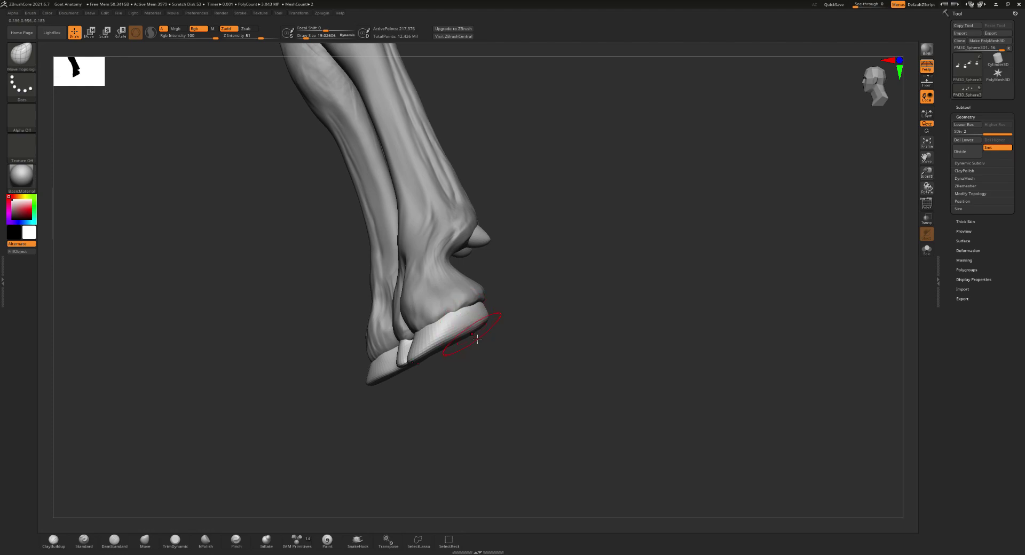
- Select the DamStandard brush (B, D, S) and zoom closer on one hoof
key("b")
key("d")
key("s")
mouse_move(475, 337)
right_mouse_down()
mouse_move(449, 334)
mouse_move(458, 321)
right_mouse_up()
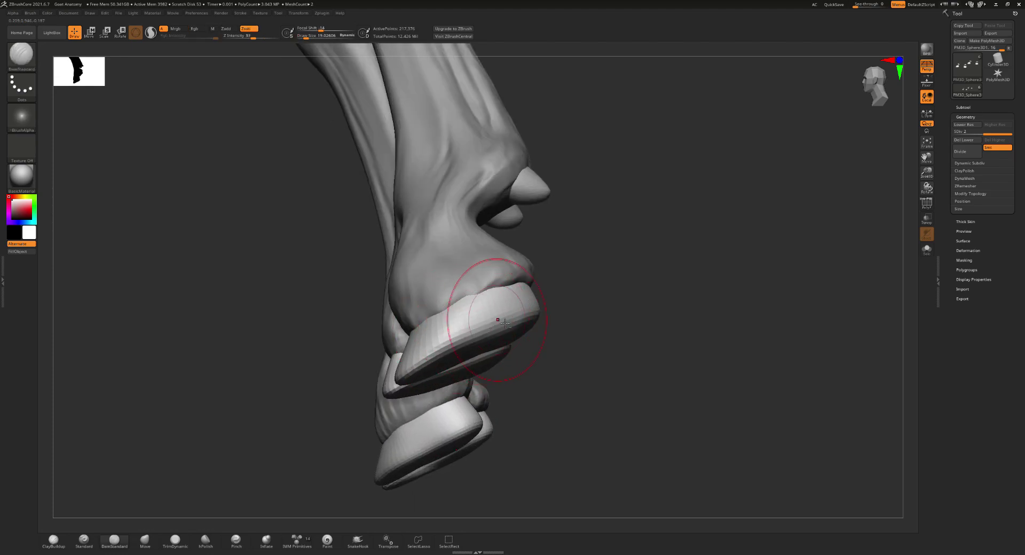
- Carve a sharper DamStandard crease along the hoof rim, checking the hooves from several angles
left_click_drag(504, 320, 403, 383)
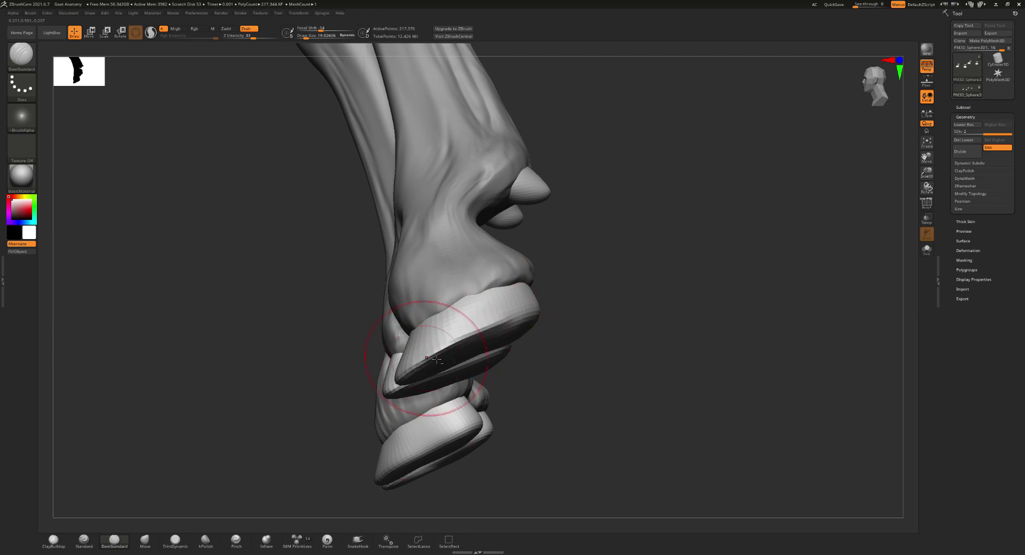
right_click_drag(518, 321, 499, 321)
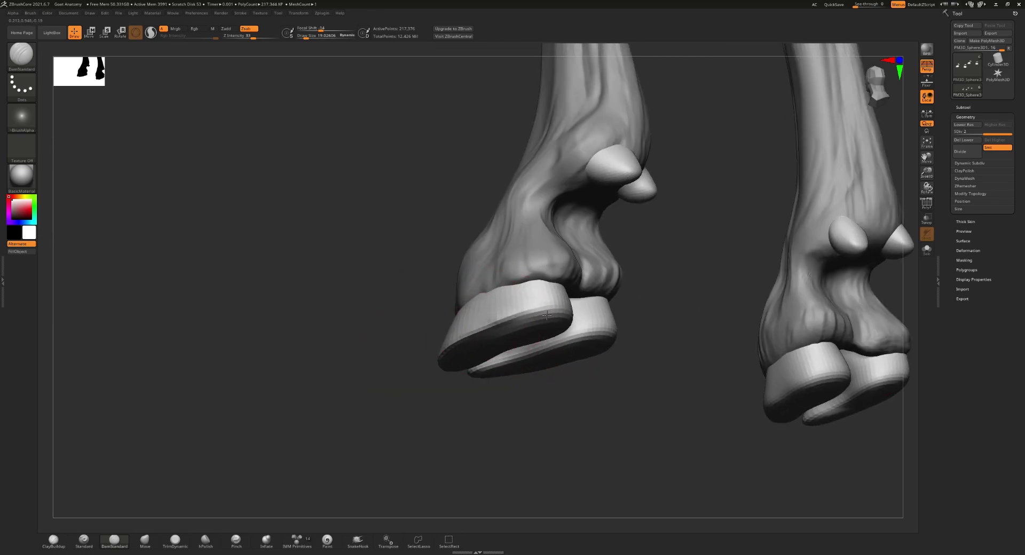
right_click_drag(558, 317, 669, 313)
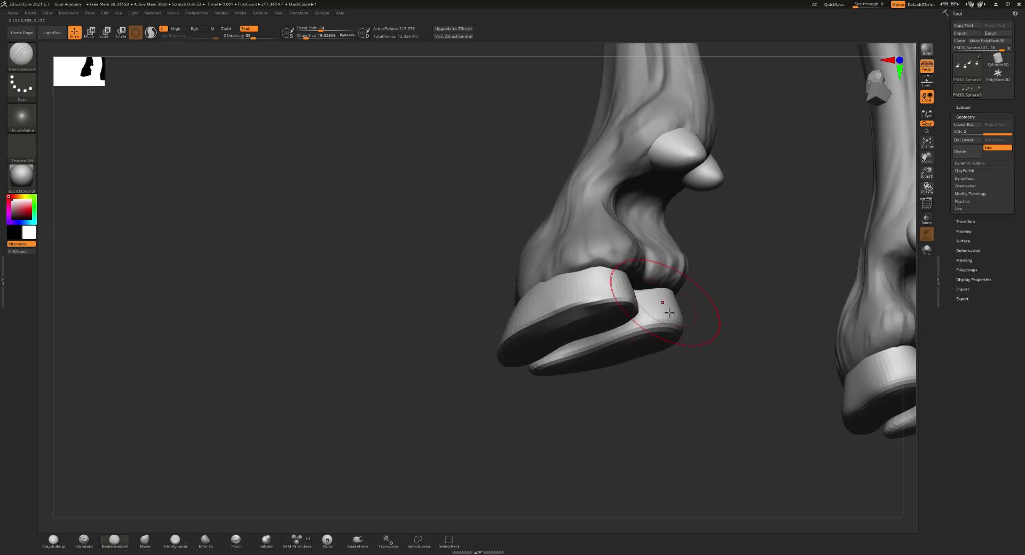
mouse_move(599, 347)
right_mouse_down()
mouse_move(600, 365)
mouse_move(574, 344)
right_mouse_up()
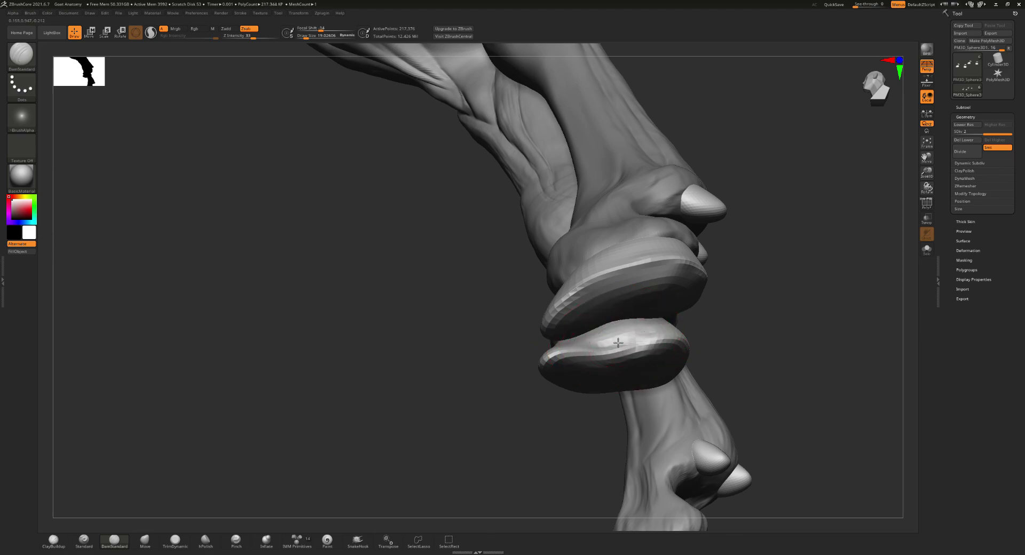
right_click_drag(587, 343, 599, 332)
mouse_move(550, 354)
right_mouse_down()
mouse_move(572, 379)
mouse_move(557, 380)
right_mouse_up()
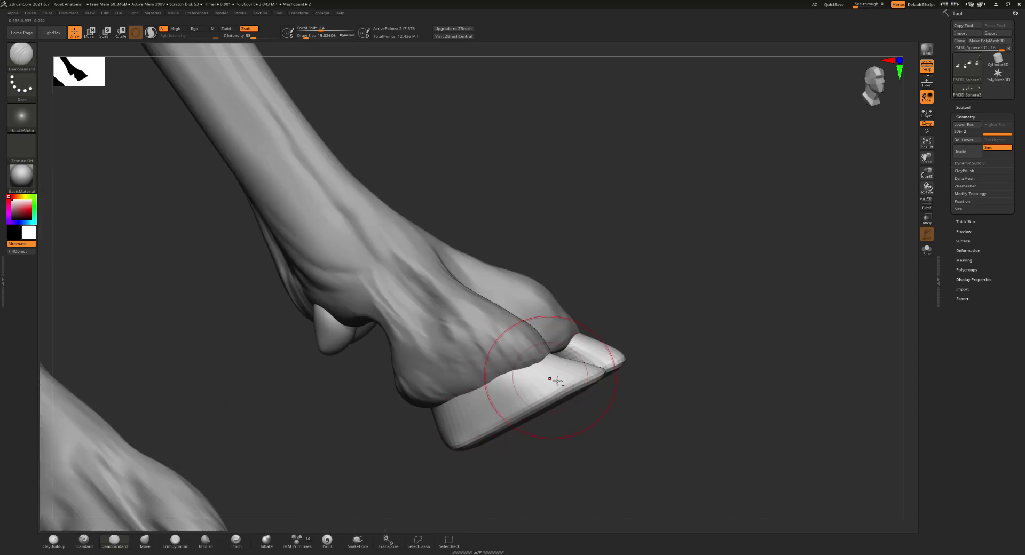
mouse_move(488, 384)
right_mouse_down()
mouse_move(582, 379)
mouse_move(674, 338)
right_mouse_up()
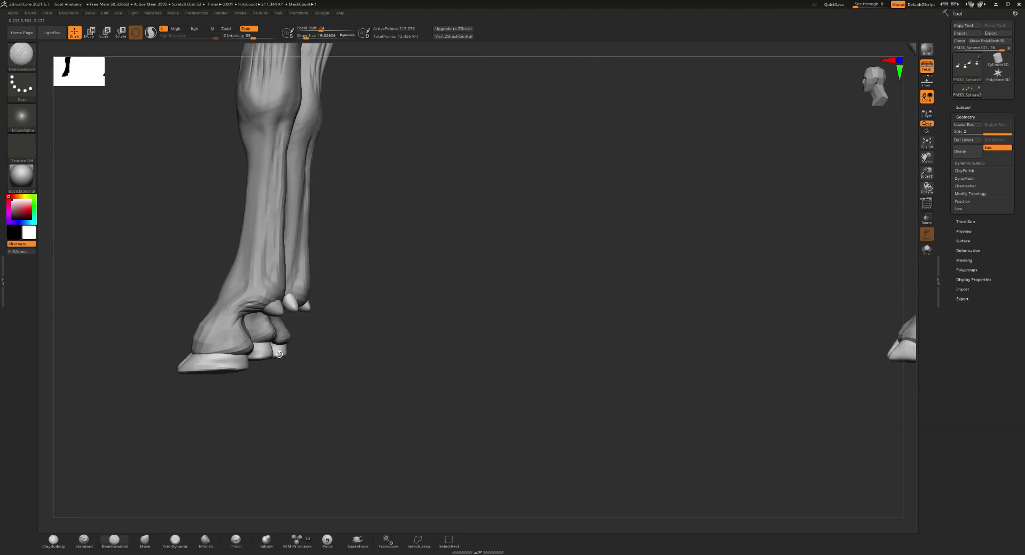
mouse_move(681, 346)
right_mouse_down()
mouse_move(672, 369)
mouse_move(657, 354)
mouse_move(691, 416)
mouse_move(592, 386)
mouse_move(599, 377)
mouse_move(753, 470)
mouse_move(572, 411)
mouse_move(551, 371)
mouse_move(539, 381)
right_mouse_up()
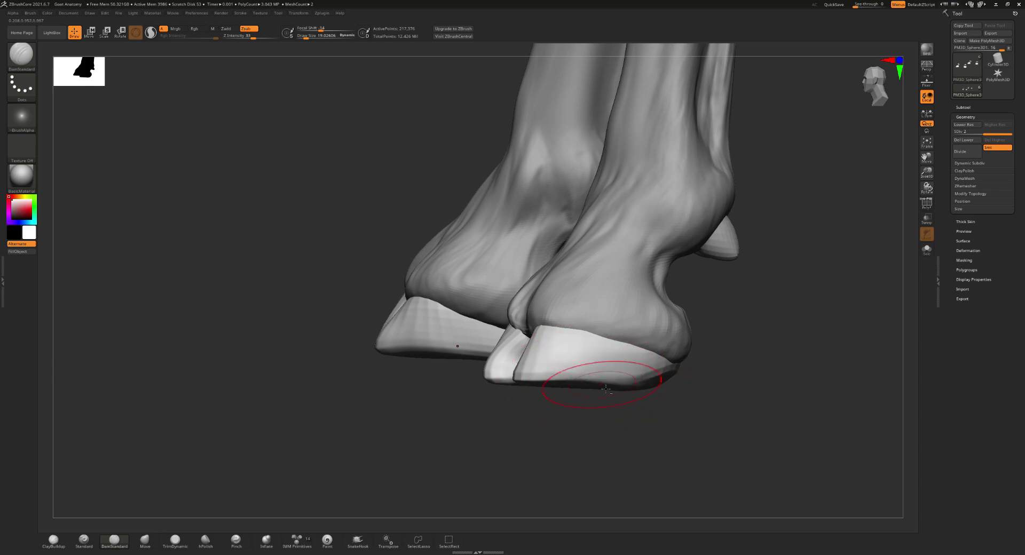
mouse_move(606, 389)
right_mouse_down()
mouse_move(659, 362)
mouse_move(590, 367)
right_mouse_up()
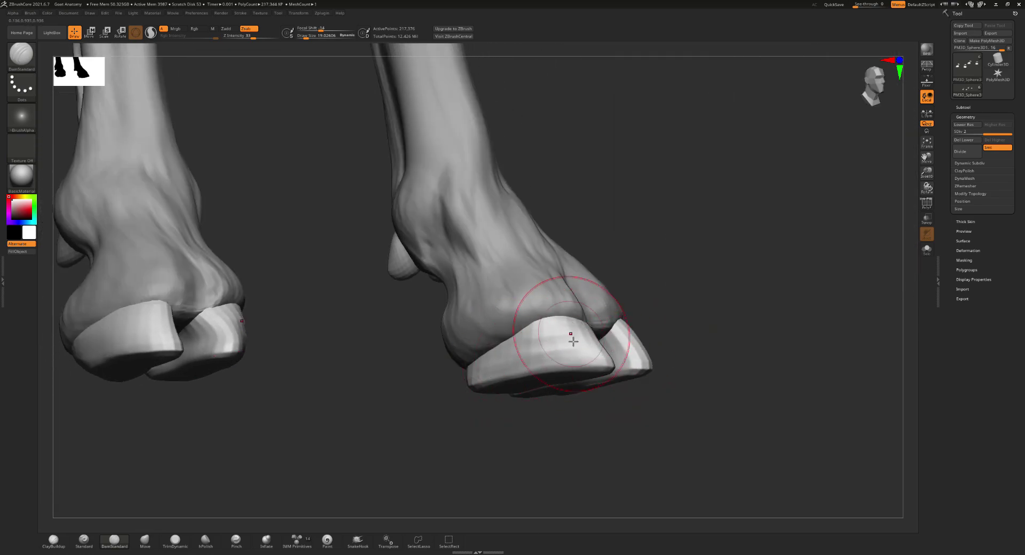
mouse_move(572, 338)
right_mouse_down()
mouse_move(558, 367)
mouse_move(534, 360)
mouse_move(602, 388)
mouse_move(611, 427)
right_mouse_up()
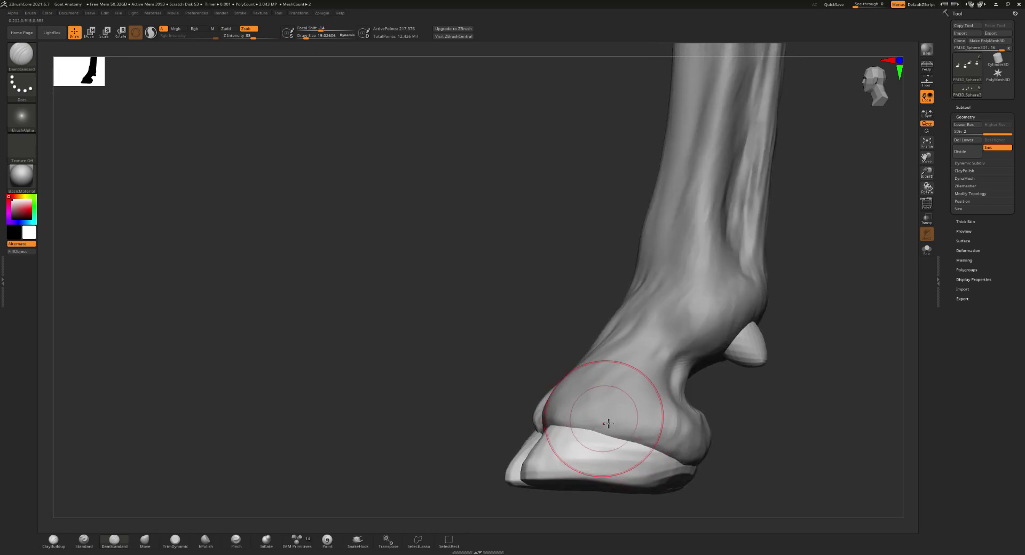
- Switch to Move Topological at draw size about 51 and pull the hoof tip into shape
key("b")
key("m")
key("t")
key("s")
left_click_drag(594, 445, 602, 445)
mouse_move(496, 407)
right_mouse_down()
mouse_move(483, 435)
mouse_move(501, 482)
right_mouse_up()
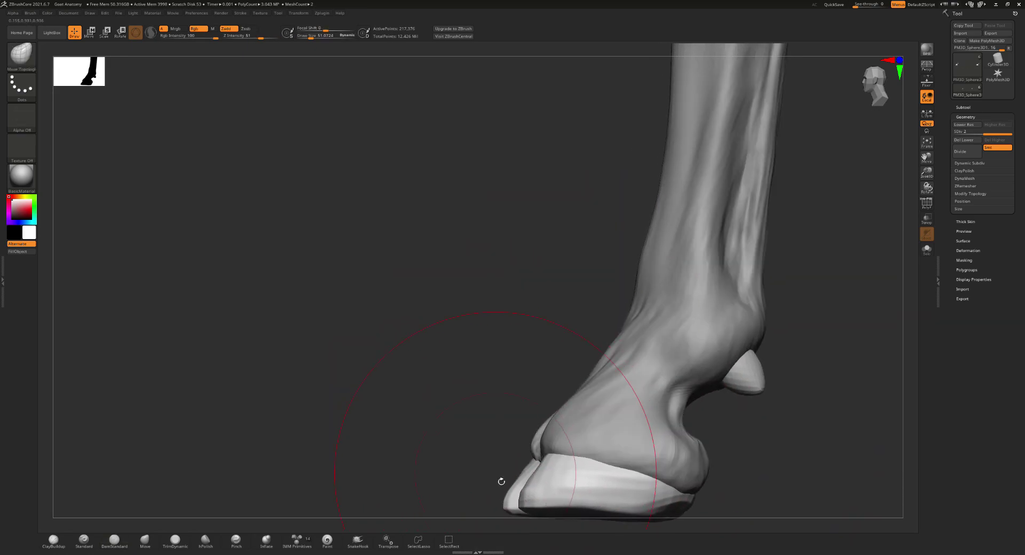
mouse_move(507, 510)
left_mouse_down()
mouse_move(531, 492)
mouse_move(609, 504)
left_mouse_up()
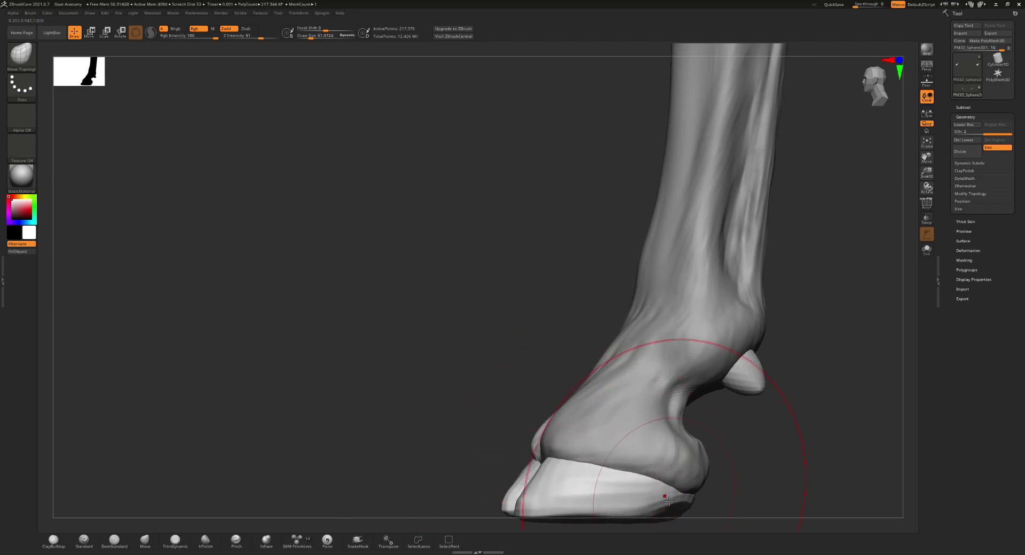
- Resize the brush to about 50 and bend the dewclaw to point further downward
key("s")
mouse_move(694, 500)
left_mouse_down()
mouse_move(665, 500)
mouse_move(681, 518)
left_mouse_up()
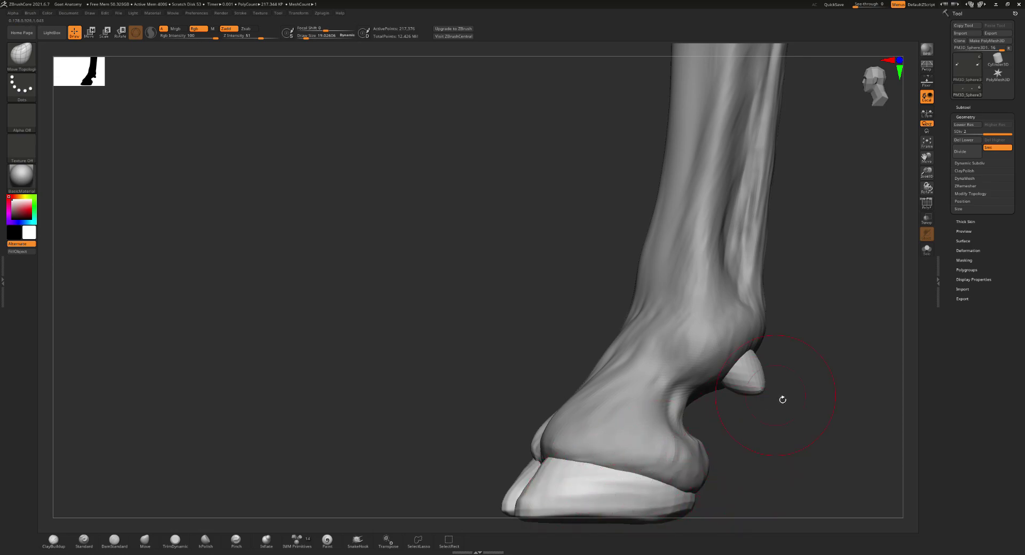
key("s")
left_click_drag(763, 394, 768, 394)
mouse_move(770, 399)
left_mouse_down()
mouse_move(759, 373)
mouse_move(754, 395)
left_mouse_up()
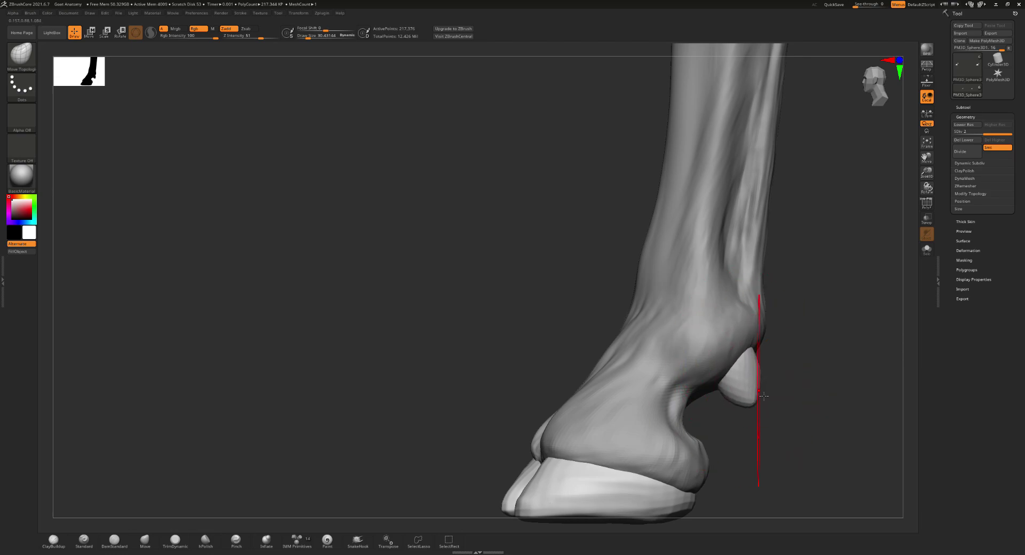
mouse_move(754, 395)
right_mouse_down()
mouse_move(645, 414)
mouse_move(753, 417)
mouse_move(730, 391)
mouse_move(471, 387)
right_mouse_up()
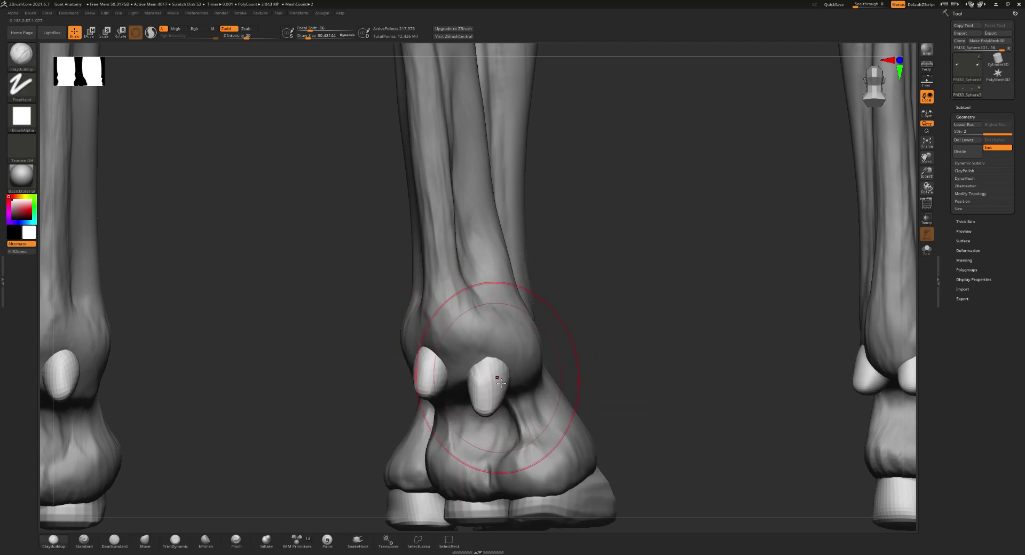
- Reselect Move Topological at draw size about 30 and stretch the left dewclaw downward
key("s")
right_click_drag(487, 391, 484, 386)
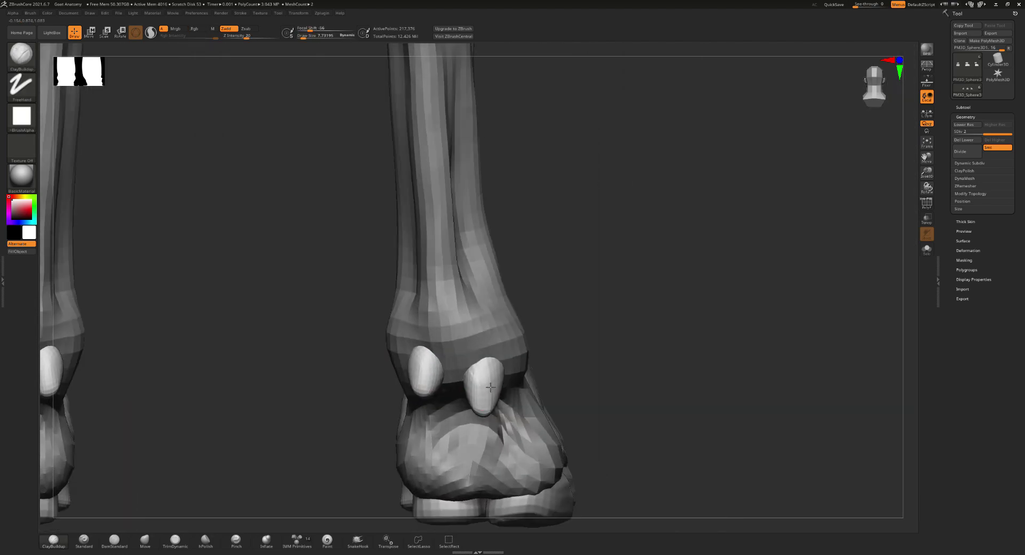
key("b")
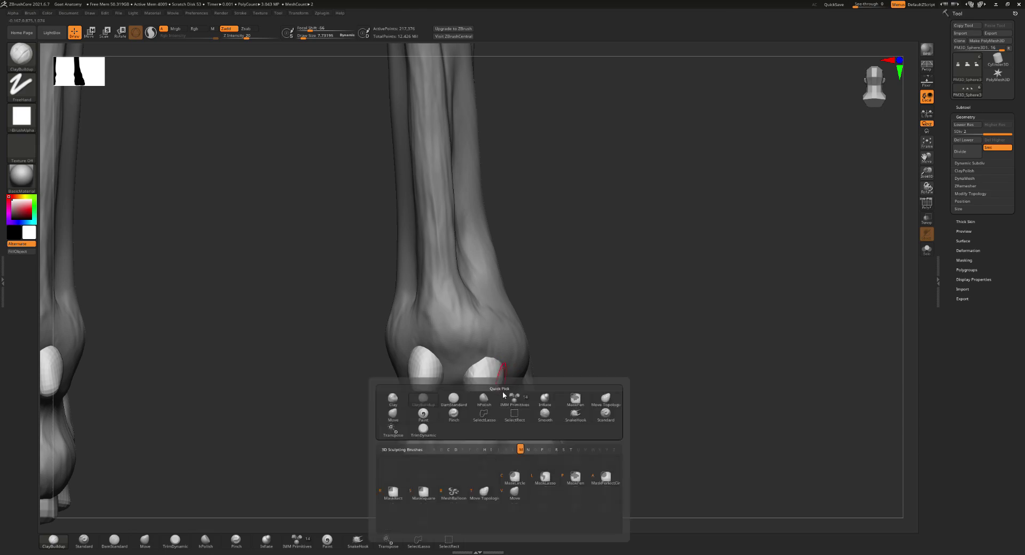
key("m")
key("t")
key("s")
mouse_move(502, 390)
left_mouse_down()
mouse_move(512, 385)
mouse_move(500, 384)
left_mouse_up()
key("s")
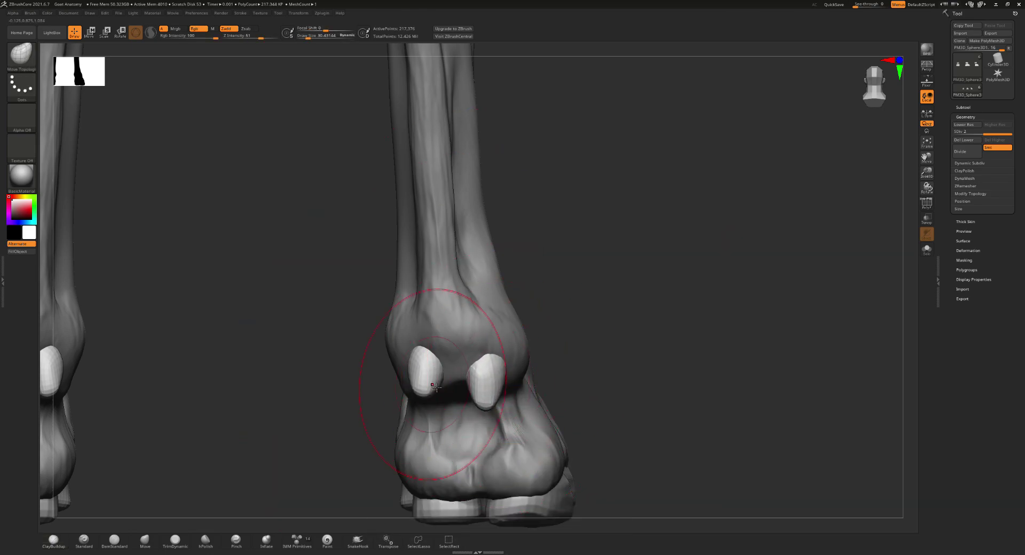
left_click_drag(419, 373, 422, 385)
left_click_drag(430, 343, 429, 366)
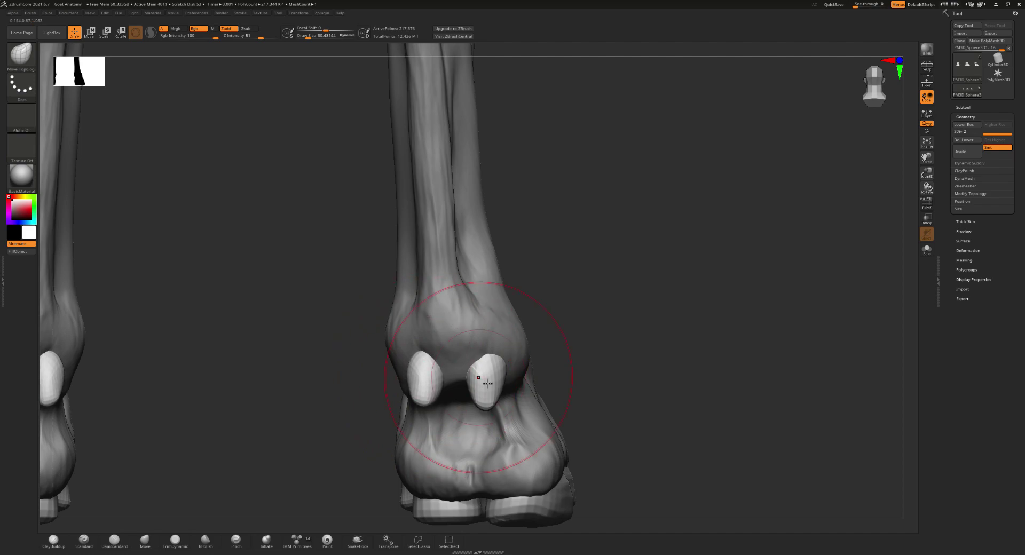
- Smooth the hoof's right side, pick a smaller ClayBuildup brush, and drop to SDiv 1
left_click_drag(544, 413, 542, 430, "shift")
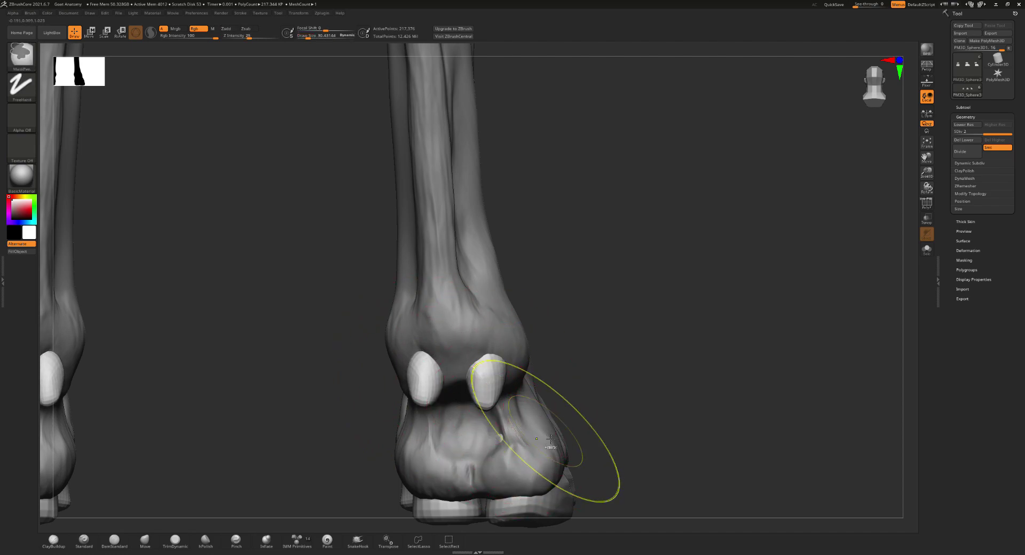
key("b")
key("c")
key("b")
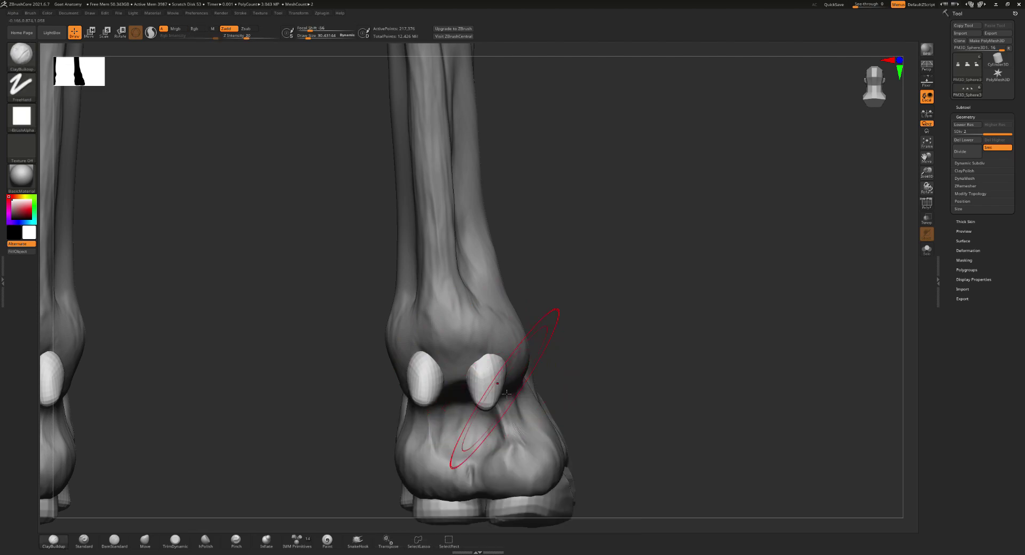
key("s")
left_click_drag(484, 377, 475, 376)
mouse_move(496, 411)
right_mouse_down()
mouse_move(481, 388)
mouse_move(479, 413)
right_mouse_up()
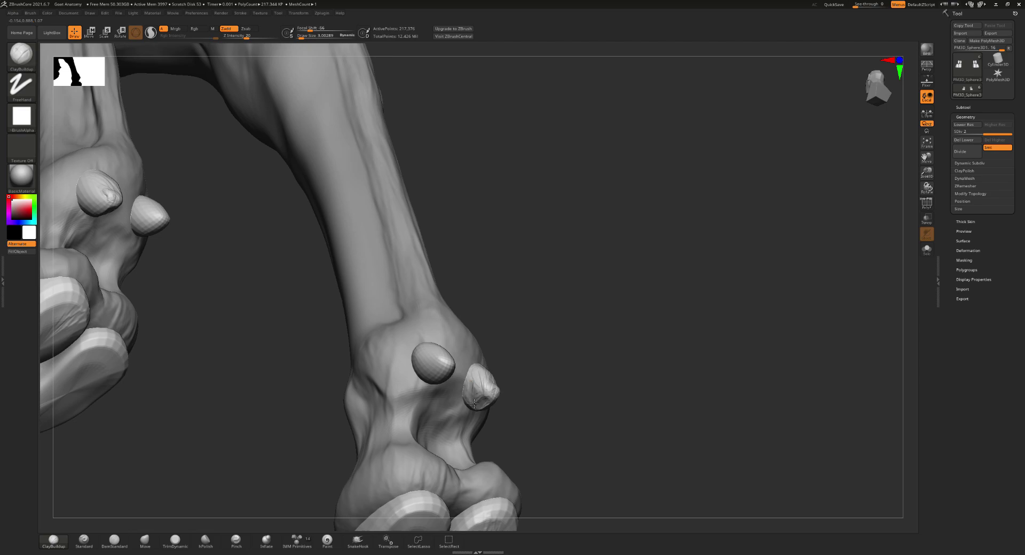
mouse_move(467, 374)
right_mouse_down("shift")
mouse_move(478, 374)
mouse_move(433, 364)
right_mouse_up("shift")
key("shift+d")
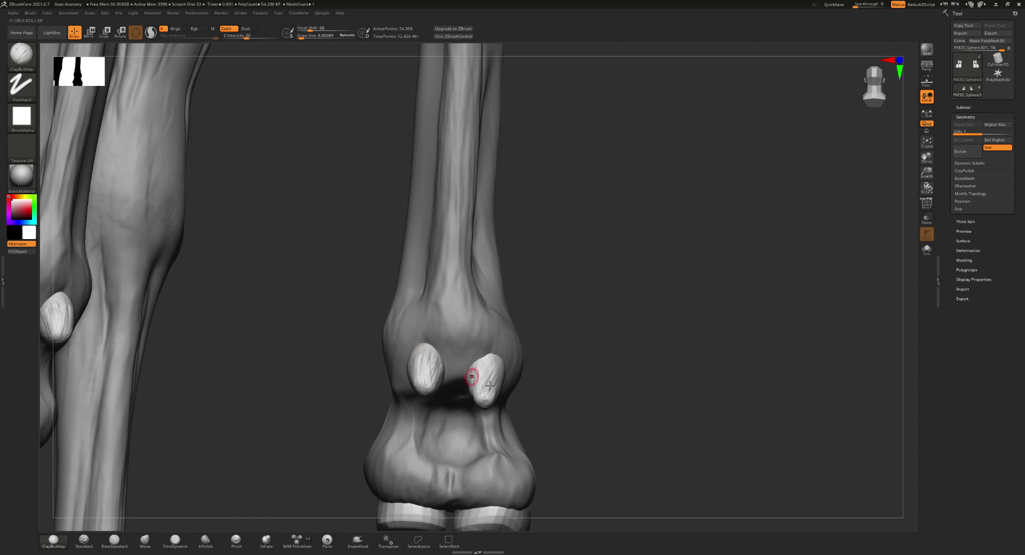
- Make the dewclaw the active subtool and shrink the draw size to about 4.56
mouse_move(490, 385)
right_mouse_down()
mouse_move(488, 396)
mouse_move(508, 376)
right_mouse_up()
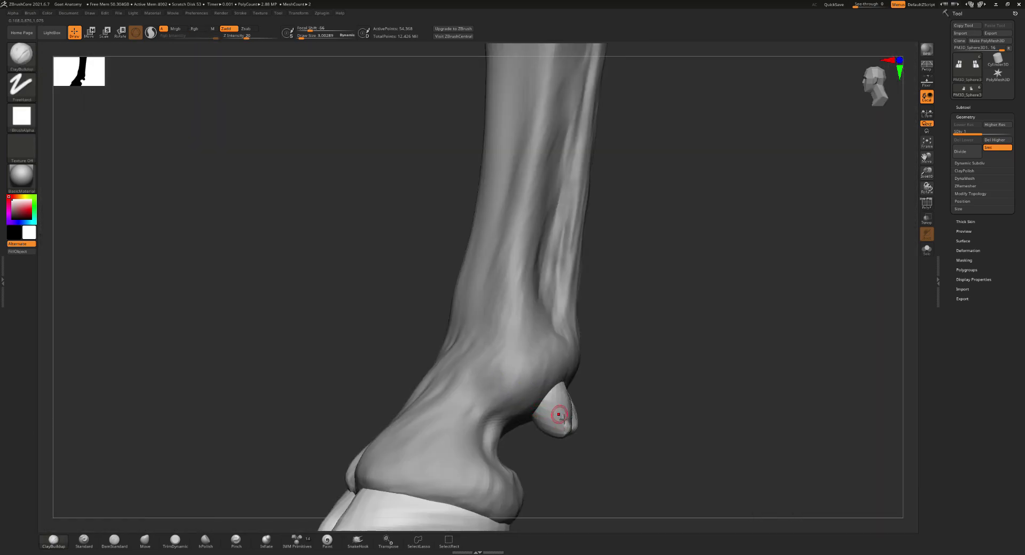
right_click_drag(545, 410, 554, 434)
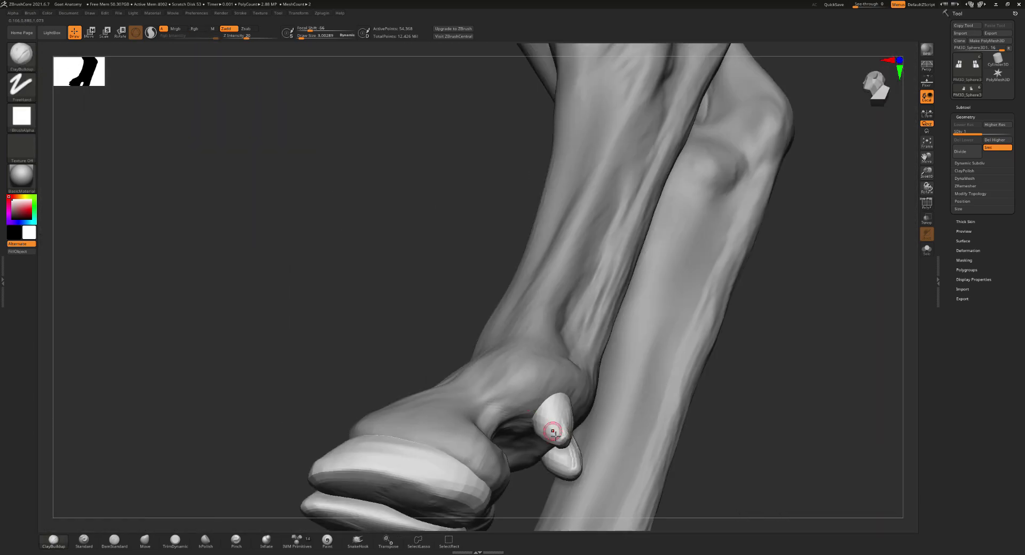
left_click(563, 439, "alt")
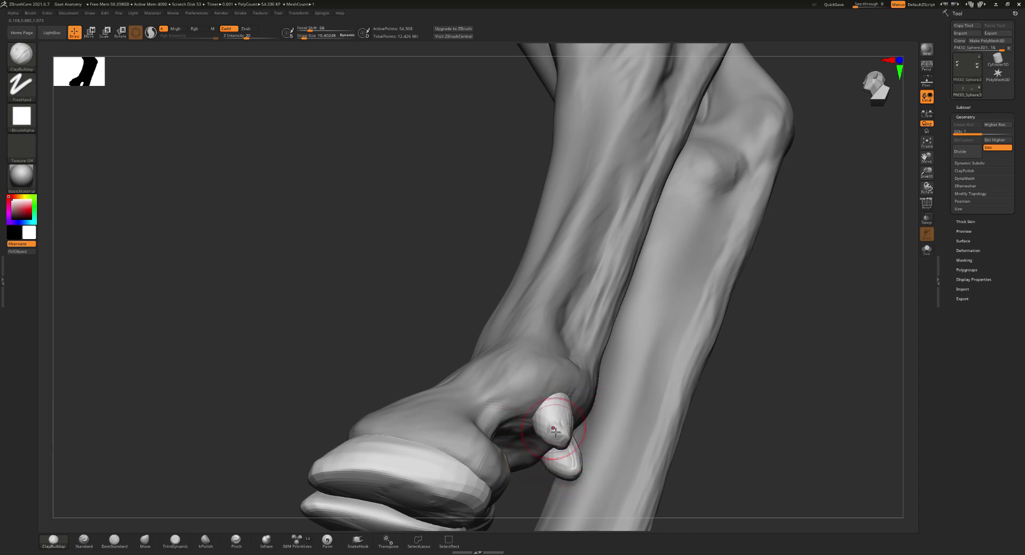
right_click_drag(565, 444, 563, 424)
key("s")
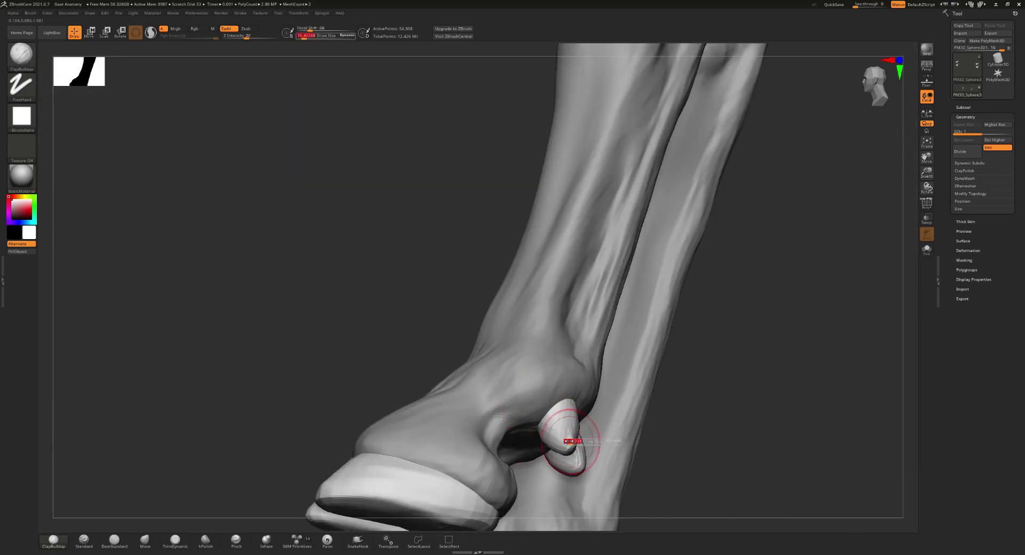
left_click(569, 443)
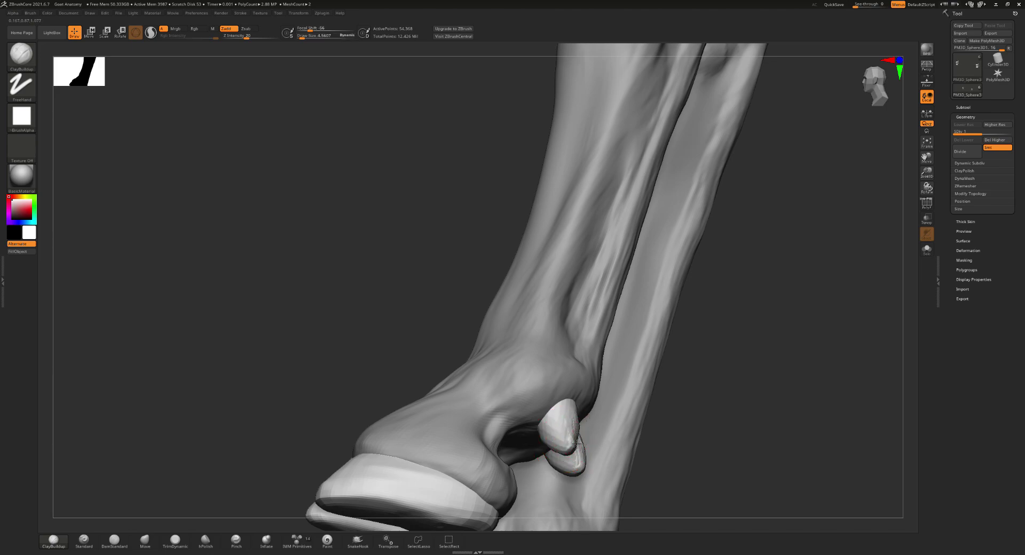
- Inspect the dewclaws from several angles, ending on a single-leg side view with Move Topological
right_click_drag(565, 458, 570, 423)
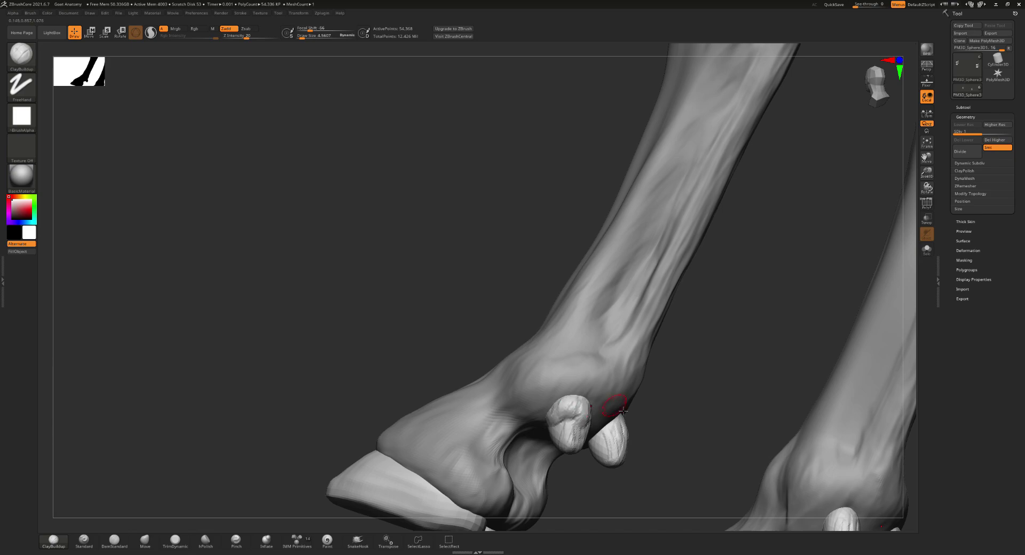
right_click_drag(623, 410, 590, 420)
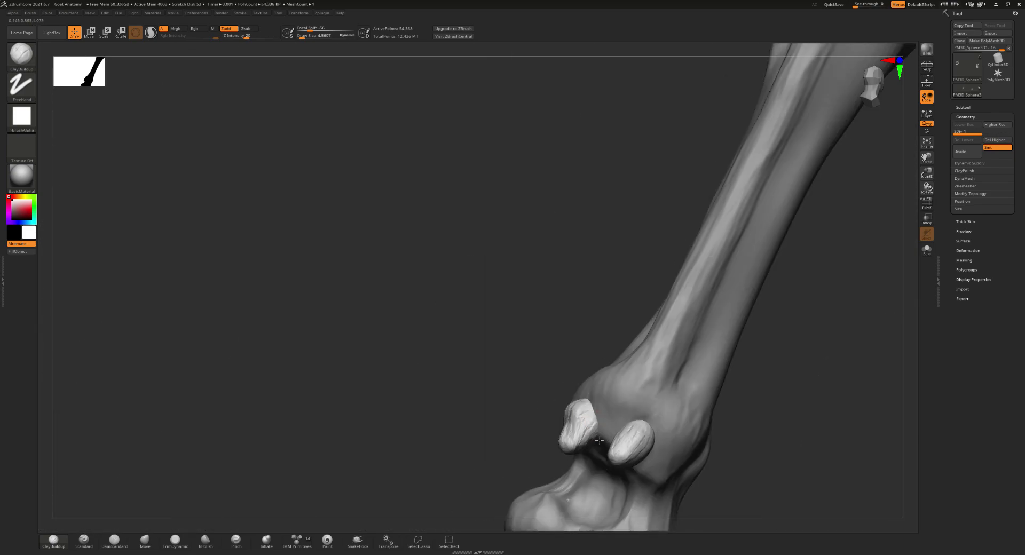
right_click_drag(598, 435, 624, 453)
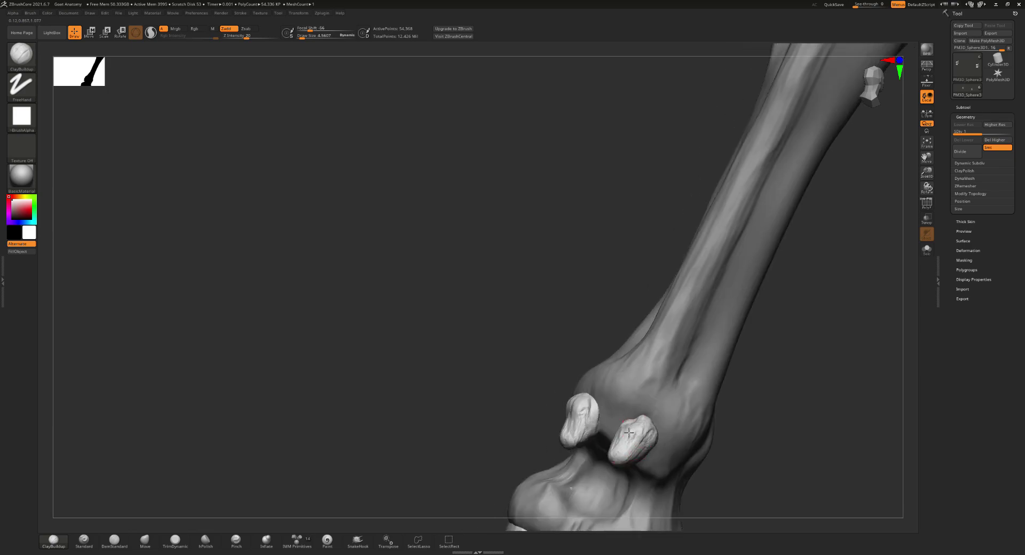
right_click_drag(629, 432, 652, 412)
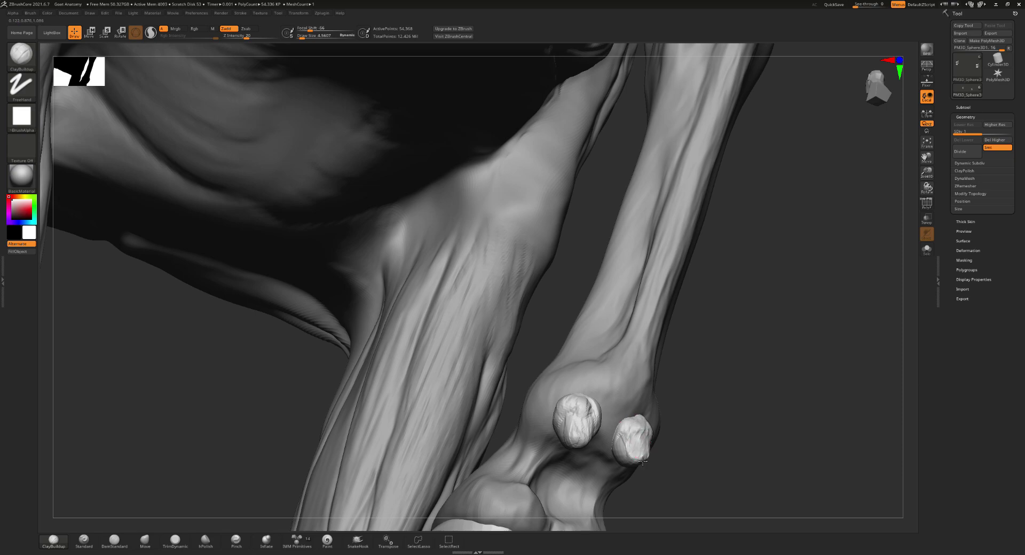
right_click_drag(650, 452, 648, 462)
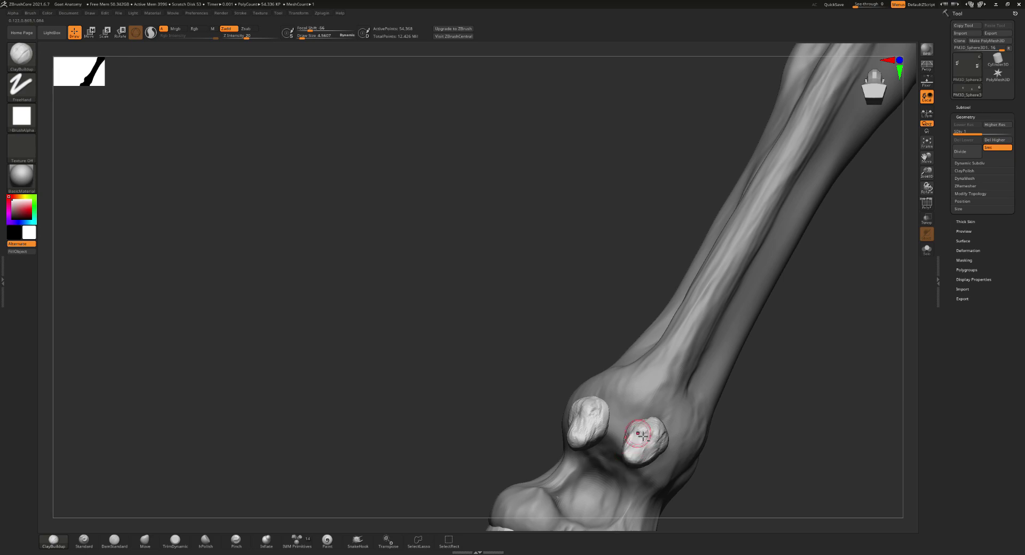
mouse_move(642, 435)
right_mouse_down()
mouse_move(670, 435)
mouse_move(642, 436)
right_mouse_up()
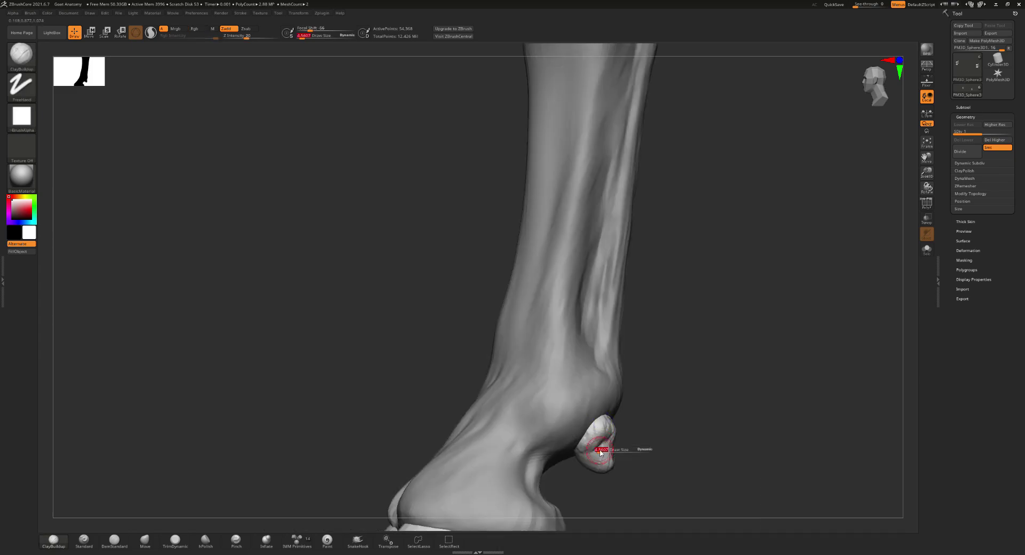
left_click_drag(600, 450, 594, 497)
key("b")
key("m")
key("t")
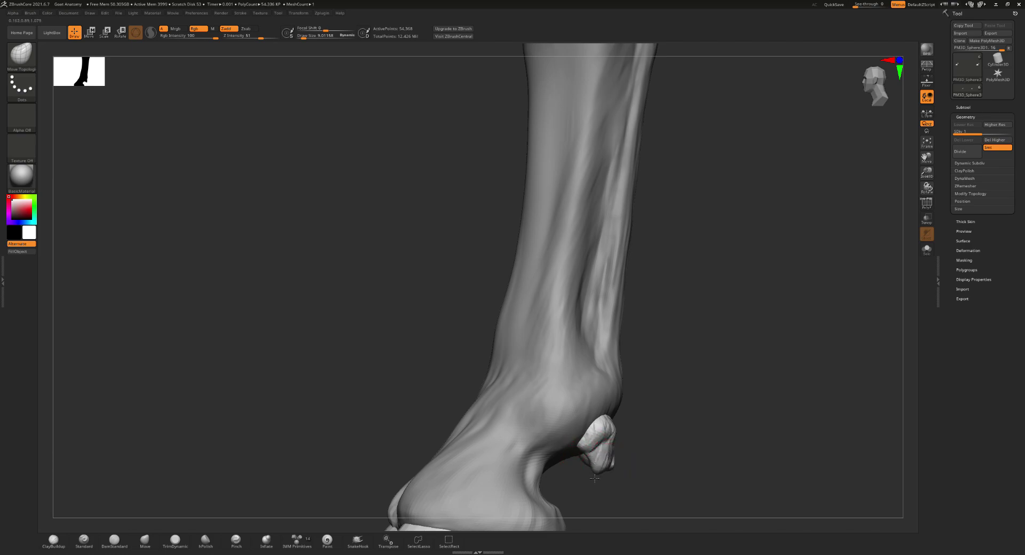
- Reshape the small dewclaw on one hind hoof with Move Topological
mouse_move(619, 447)
left_mouse_down()
mouse_move(602, 469)
mouse_move(605, 461)
left_mouse_up()
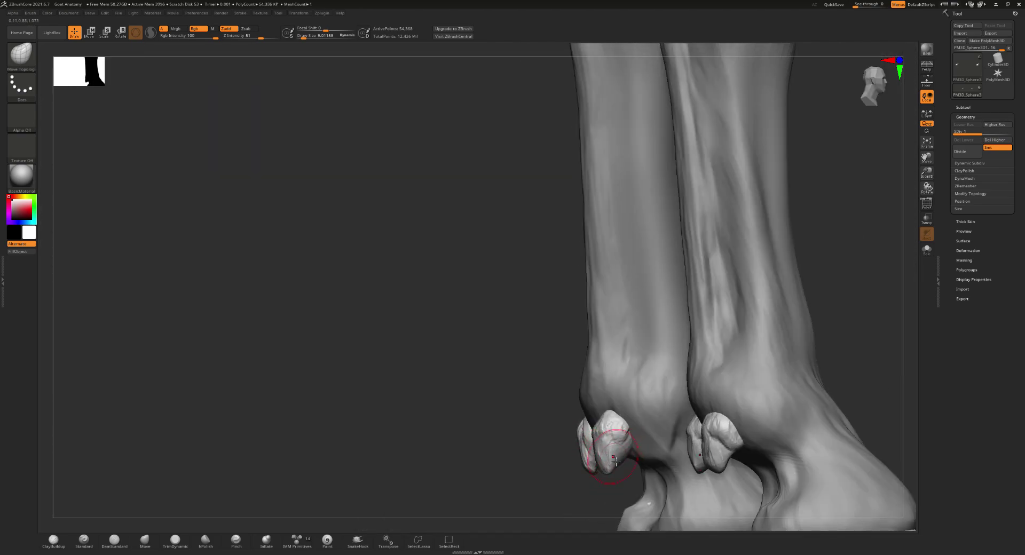
right_click_drag(616, 461, 585, 468)
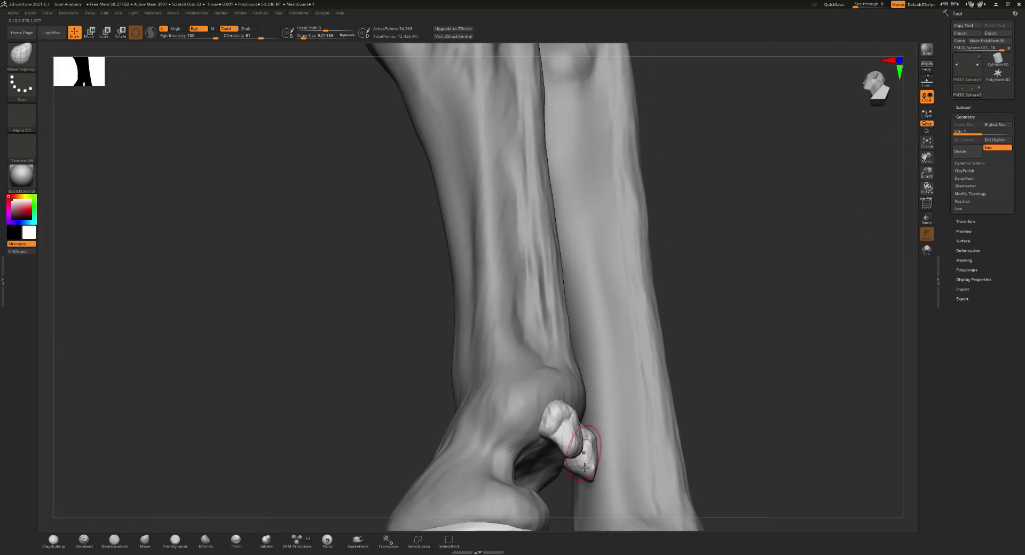
left_click_drag(575, 468, 581, 465)
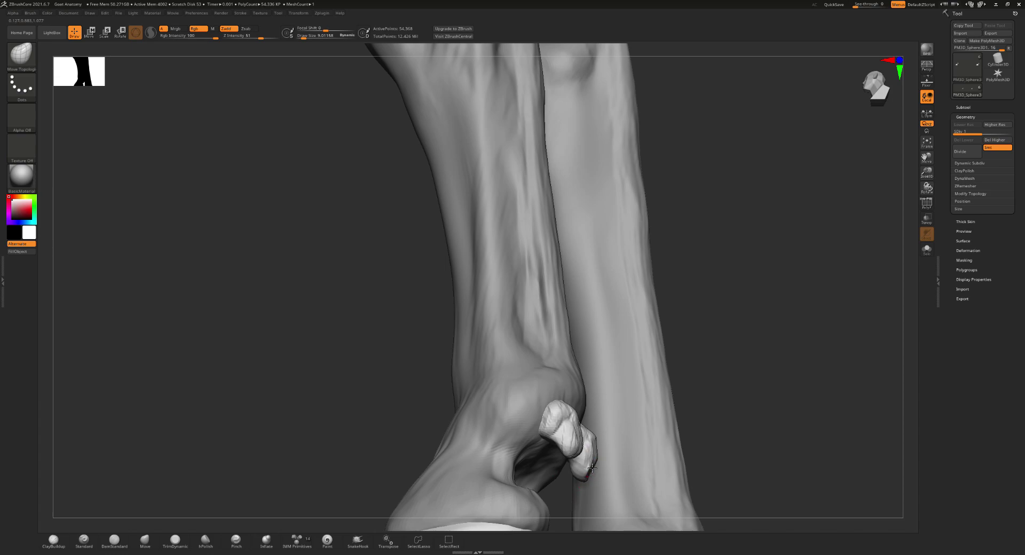
mouse_move(592, 467)
right_mouse_down()
mouse_move(521, 469)
mouse_move(586, 471)
mouse_move(555, 470)
mouse_move(590, 458)
right_mouse_up()
- Set the draw size to about 10.40 and pull the dewclaw down and to the left
key("s")
left_click_drag(593, 436, 600, 436)
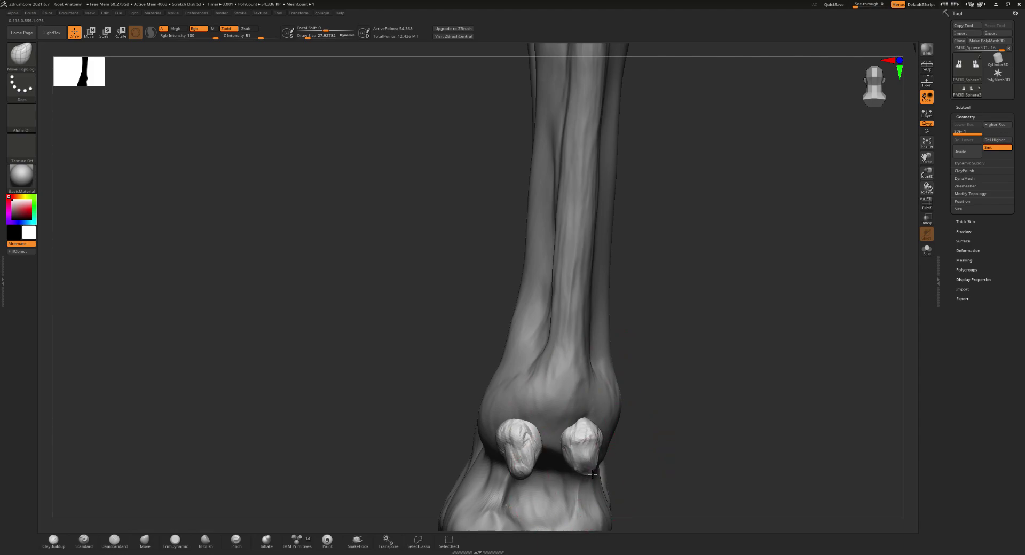
mouse_move(522, 446)
right_mouse_down("alt")
mouse_move(621, 373)
mouse_move(613, 407)
mouse_move(572, 381)
mouse_move(568, 338)
mouse_move(609, 362)
mouse_move(599, 351)
right_mouse_up("alt")
key("s")
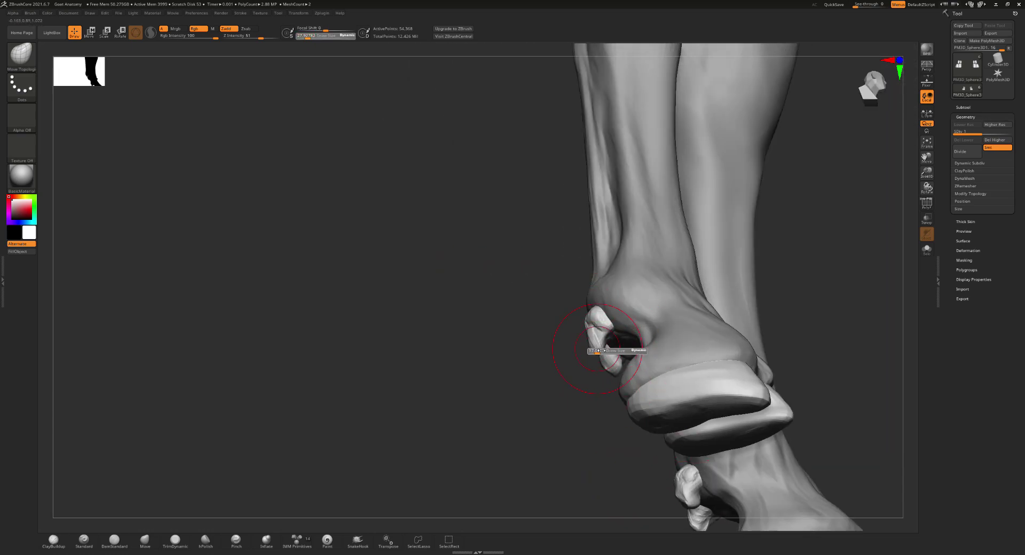
left_click(601, 350)
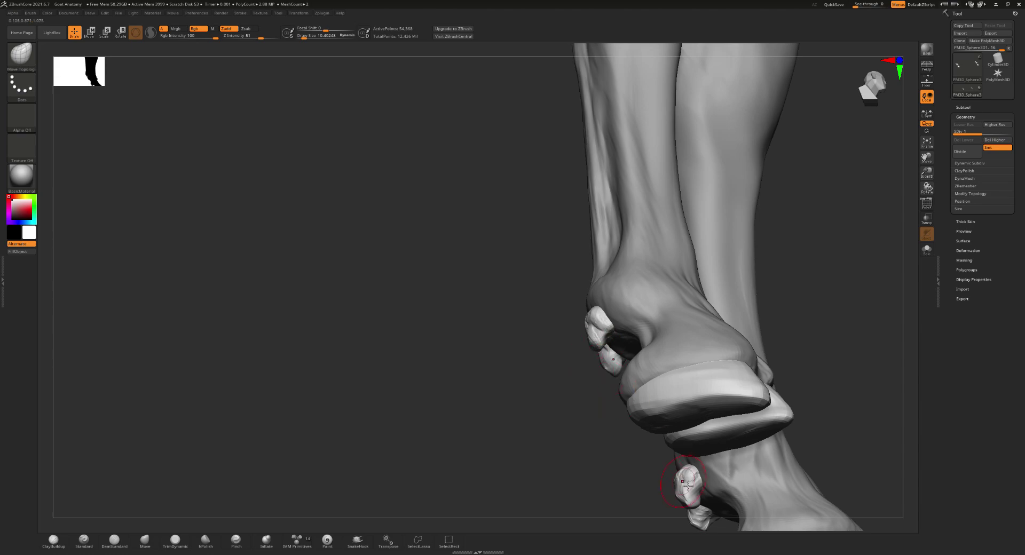
left_click_drag(688, 486, 682, 499)
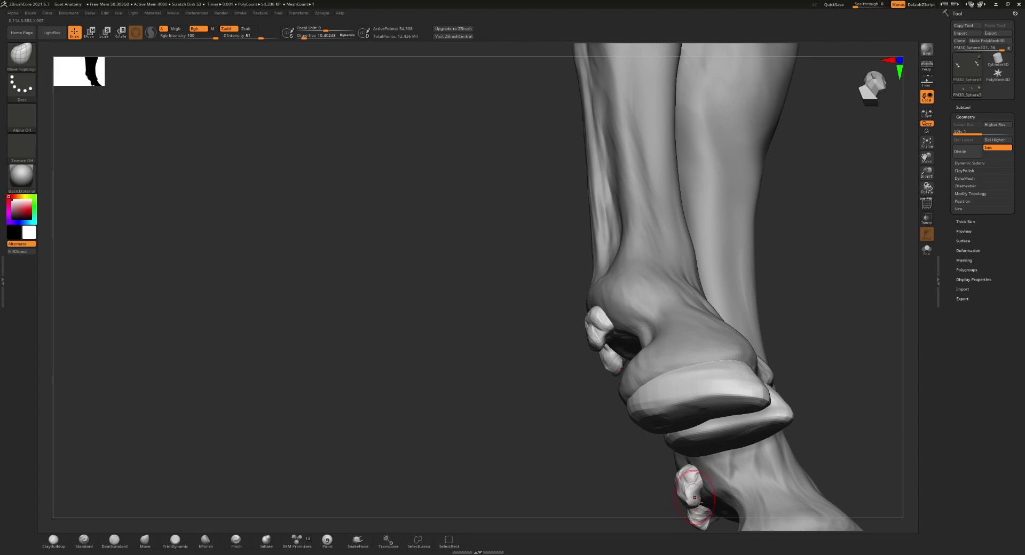
mouse_move(697, 494)
right_mouse_down()
mouse_move(655, 388)
mouse_move(675, 371)
mouse_move(664, 411)
mouse_move(689, 426)
mouse_move(679, 392)
right_mouse_up()
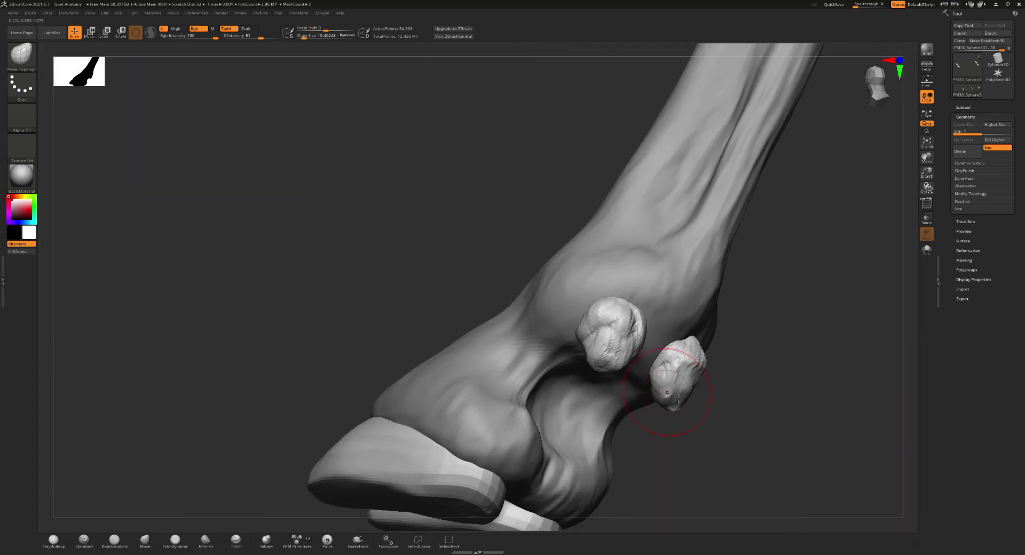
- Switch to ClayBuildup and build up and smooth the lower dewclaw's top surface
key("s")
key("b")
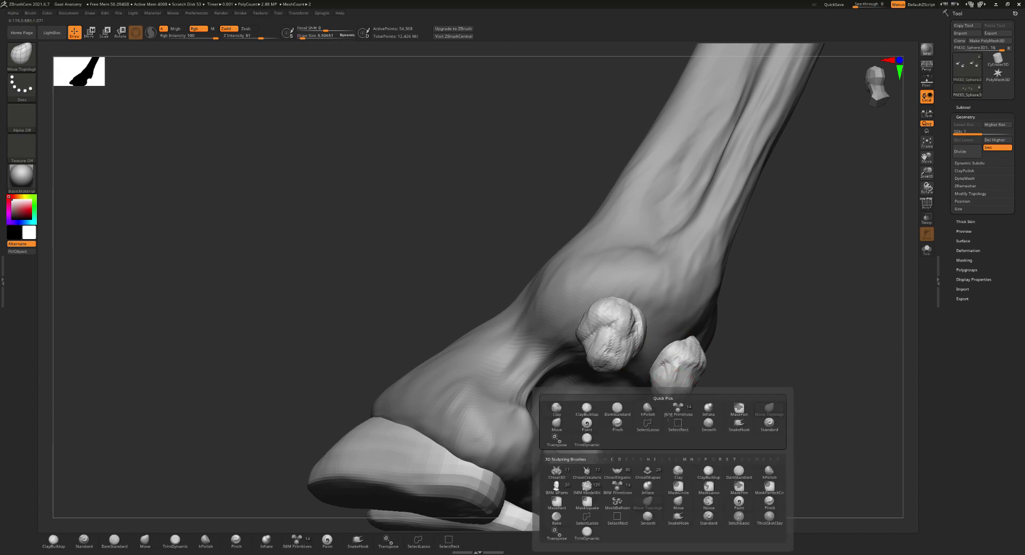
key("c")
key("b")
mouse_move(676, 392)
right_mouse_down()
mouse_move(686, 413)
mouse_move(705, 322)
mouse_move(676, 398)
right_mouse_up()
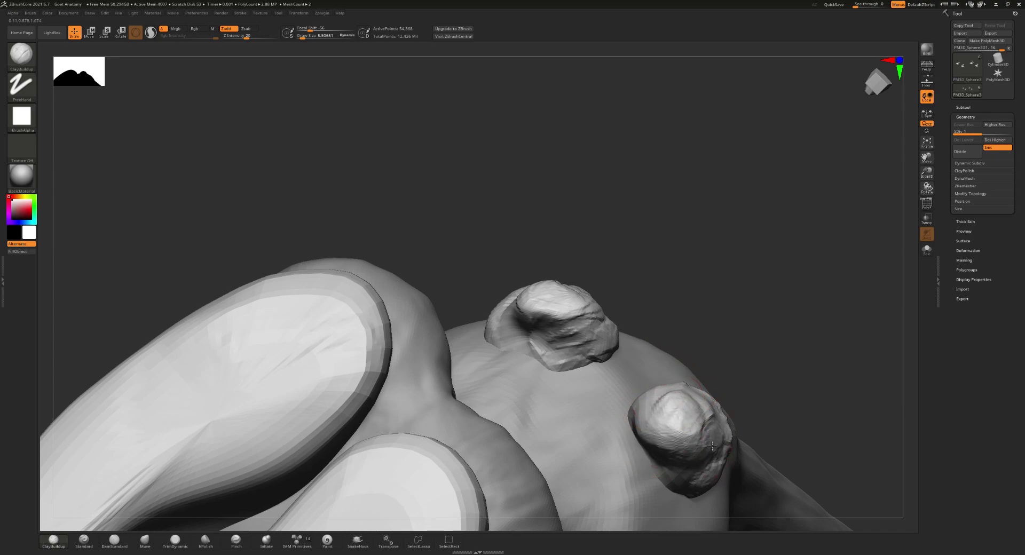
mouse_move(556, 299)
right_mouse_down()
mouse_move(563, 330)
mouse_move(534, 315)
right_mouse_up()
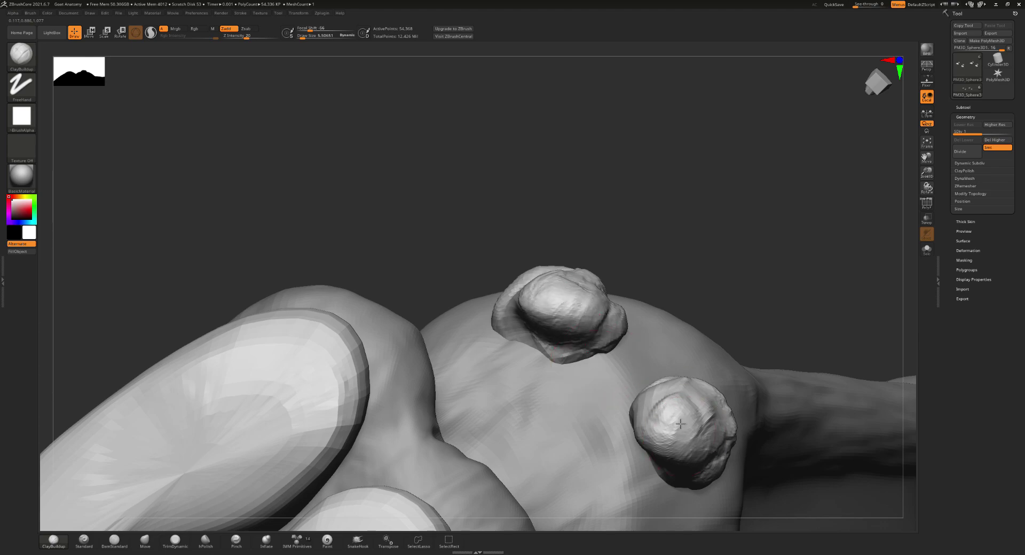
left_click_drag(684, 410, 720, 439)
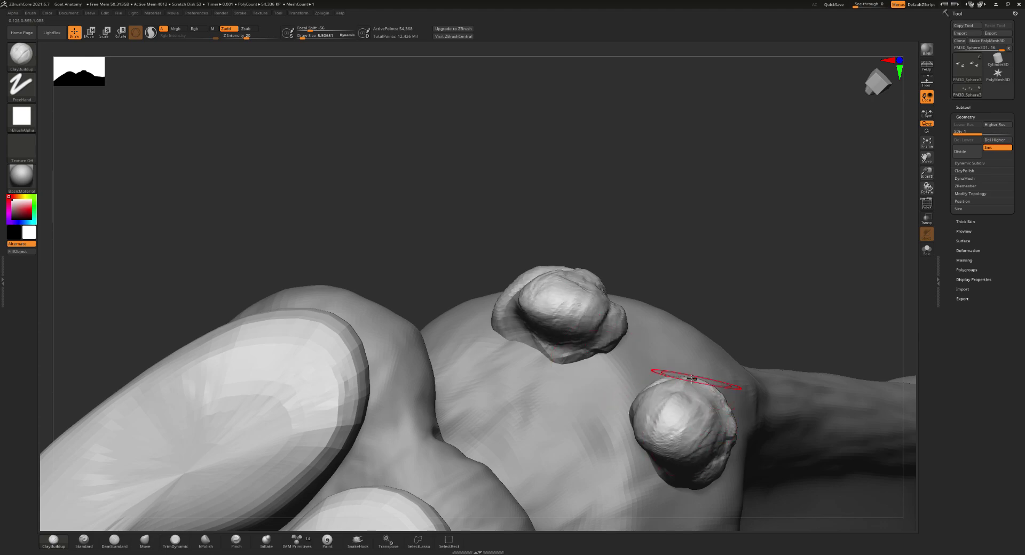
mouse_move(692, 379)
right_mouse_down()
mouse_move(687, 411)
mouse_move(736, 366)
mouse_move(568, 402)
mouse_move(678, 372)
mouse_move(728, 344)
mouse_move(410, 372)
mouse_move(534, 418)
mouse_move(533, 474)
mouse_move(594, 387)
mouse_move(789, 427)
mouse_move(664, 427)
right_mouse_up()
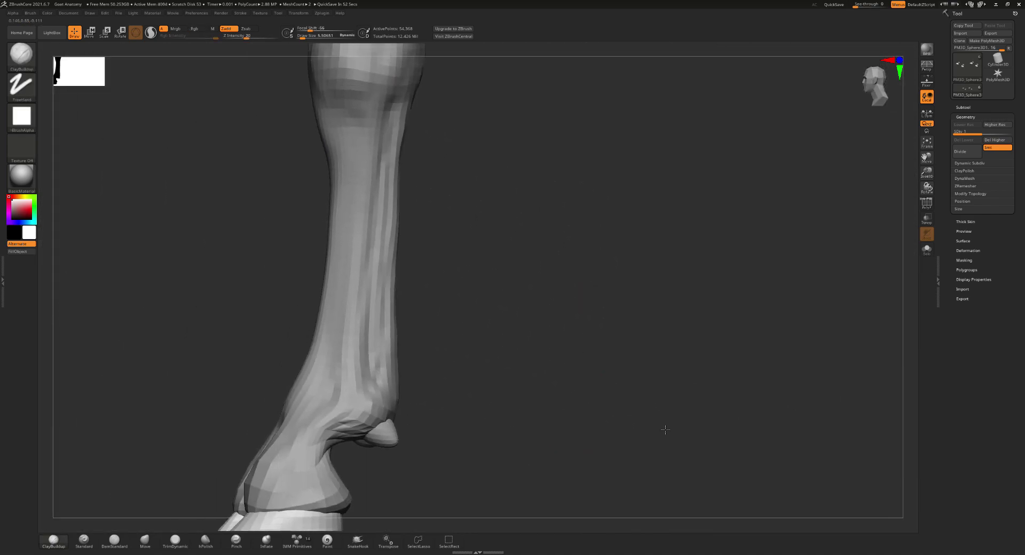
- Orbit around both hind legs to review the dewclaws, selecting Move Topological along the way
right_click_drag(406, 421, 423, 385)
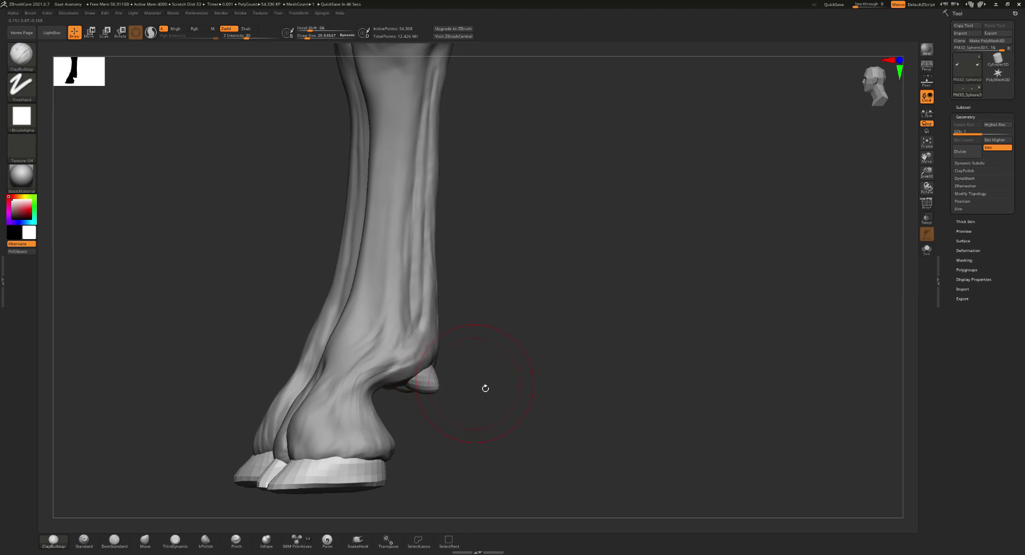
right_click_drag(485, 388, 482, 412)
mouse_move(506, 460)
right_mouse_down()
mouse_move(487, 338)
mouse_move(476, 325)
right_mouse_up()
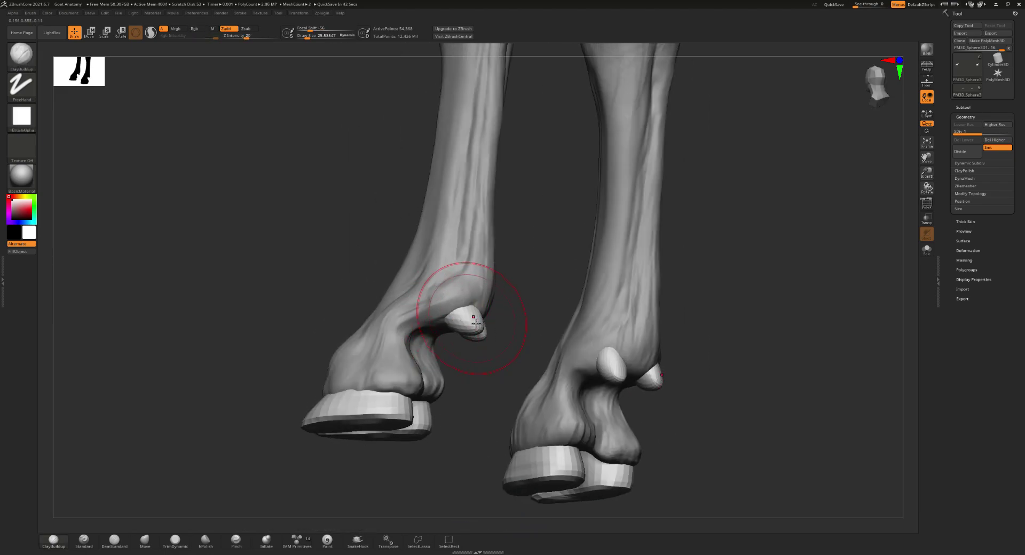
key("b")
key("m")
key("t")
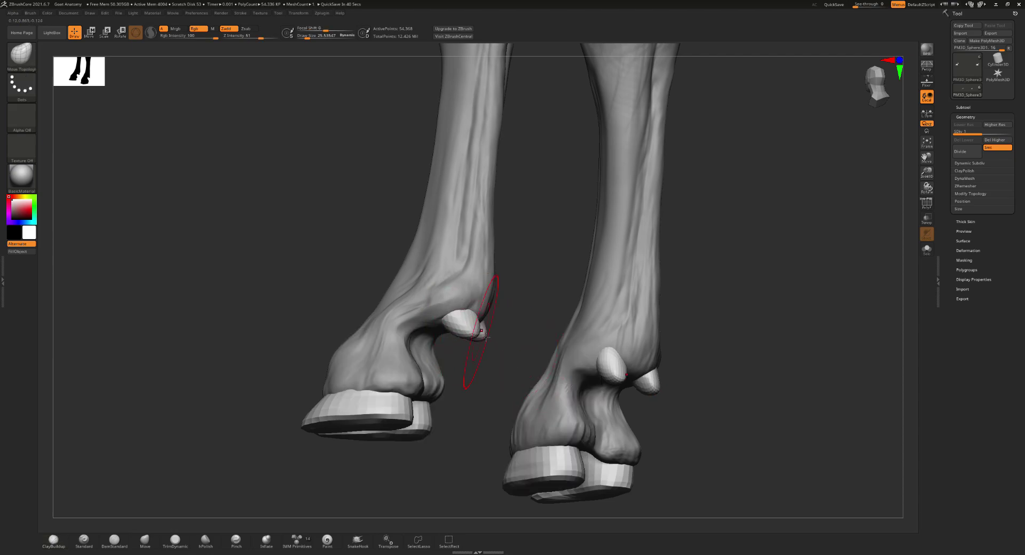
right_click_drag(491, 297, 520, 355)
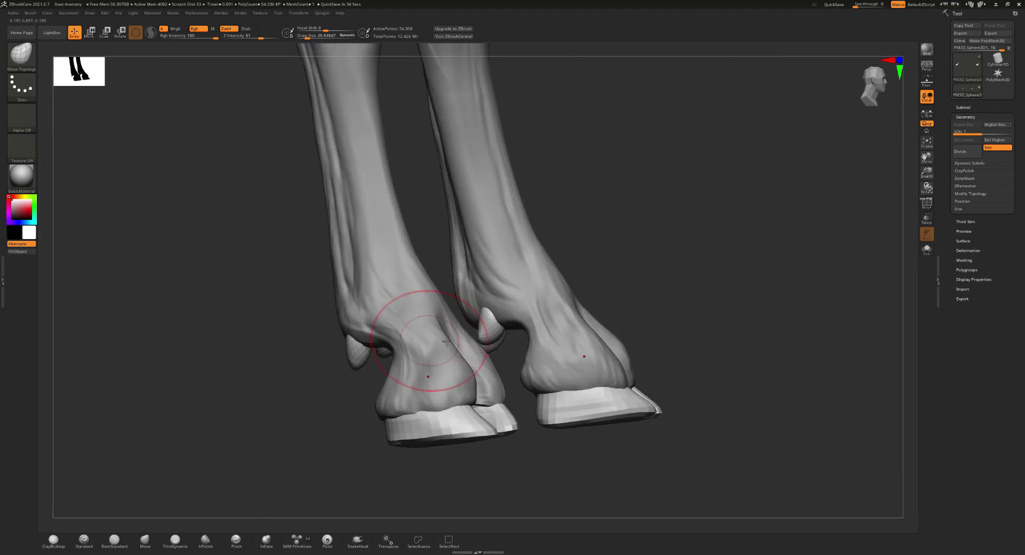
mouse_move(505, 340)
right_mouse_down()
mouse_move(454, 323)
mouse_move(478, 326)
right_mouse_up()
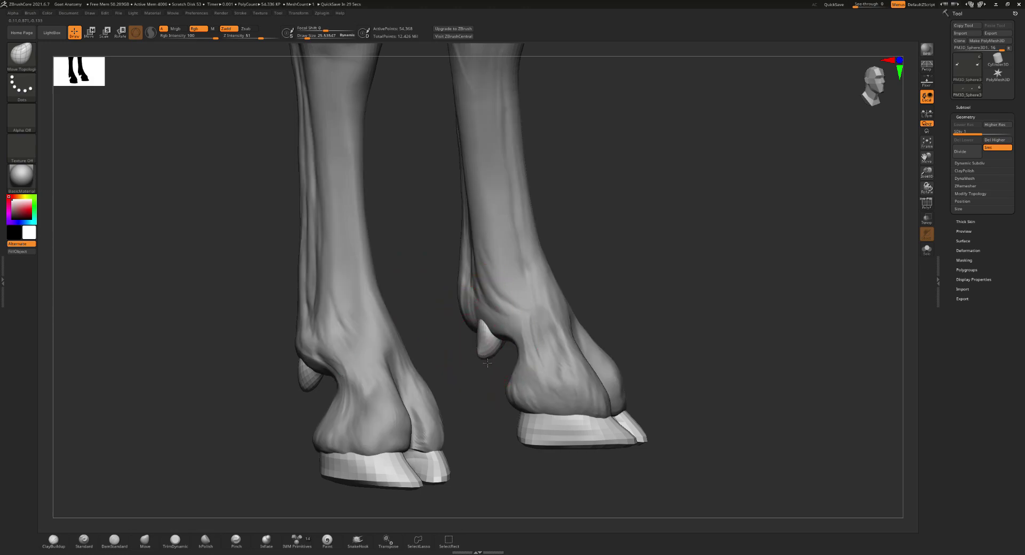
mouse_move(482, 330)
right_mouse_down()
mouse_move(518, 321)
mouse_move(505, 324)
mouse_move(518, 365)
right_mouse_up()
- Select the PM3D_Sphere3D3 subtool, drop it to SDiv 1, and orbit around the joint knobs
left_click(492, 309, "alt")
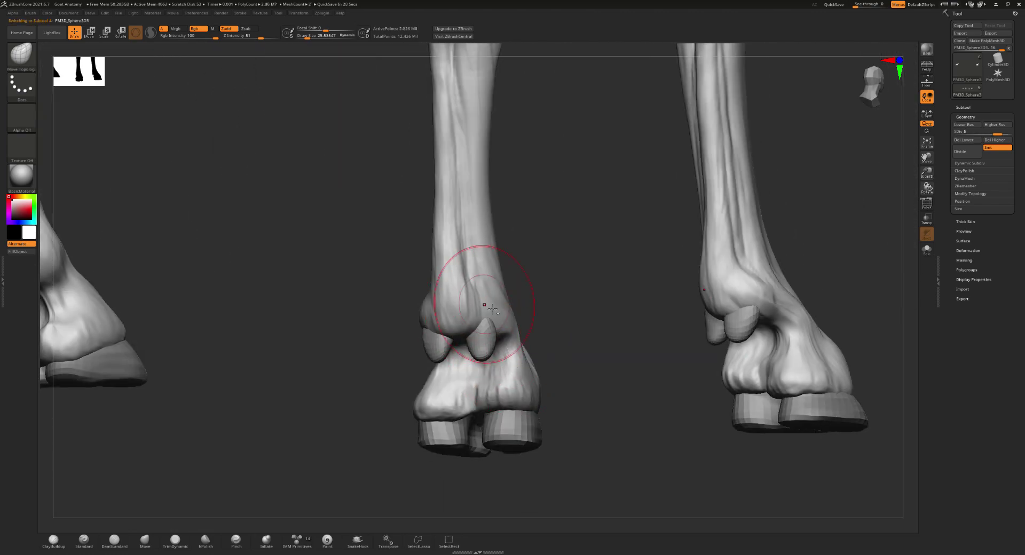
key("shift")
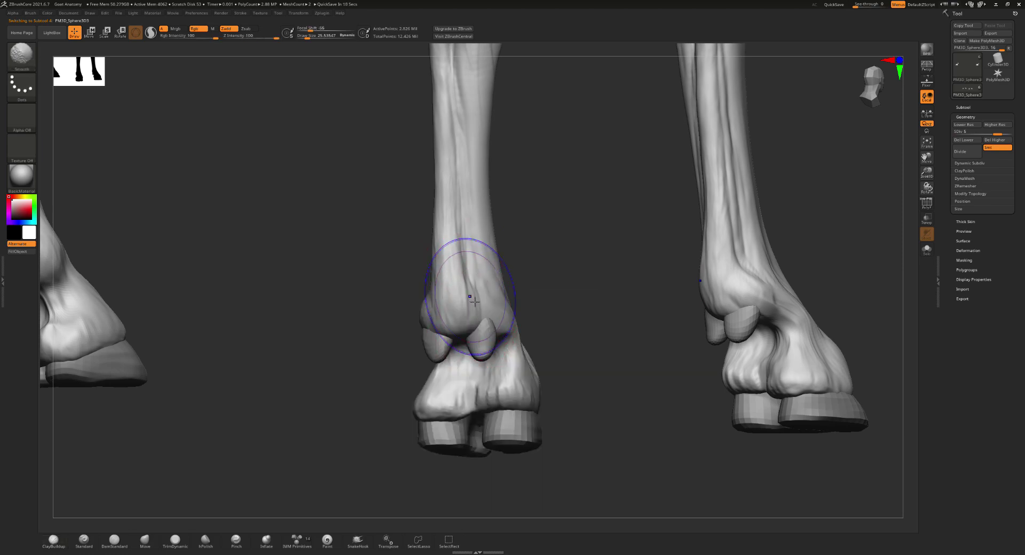
key("shift+d")
key("shift+d")
key("s")
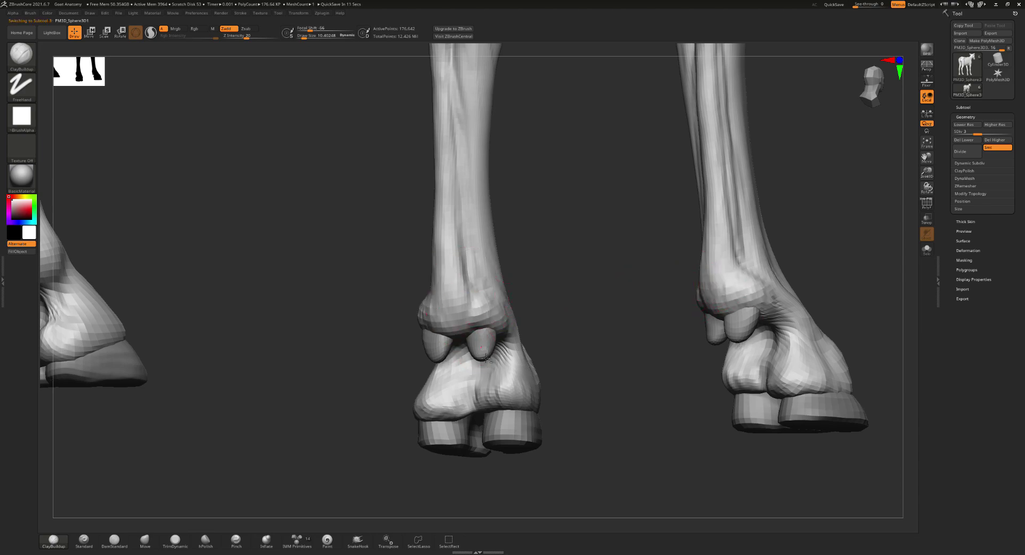
key("shift+d")
key("shift+d")
mouse_move(424, 343)
right_mouse_down()
mouse_move(469, 342)
mouse_move(433, 352)
right_mouse_up()
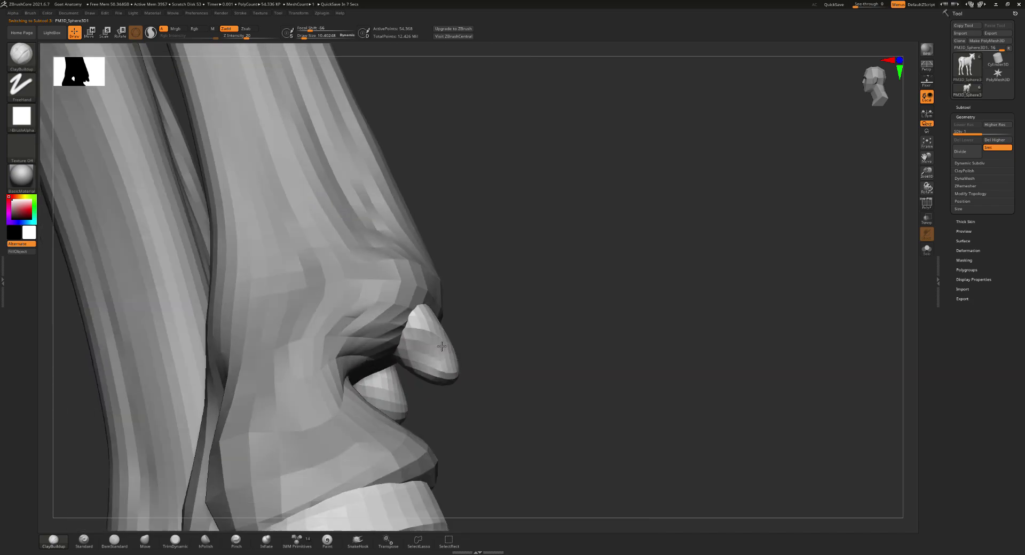
mouse_move(423, 361)
right_mouse_down()
mouse_move(446, 339)
mouse_move(434, 347)
mouse_move(479, 368)
right_mouse_up()
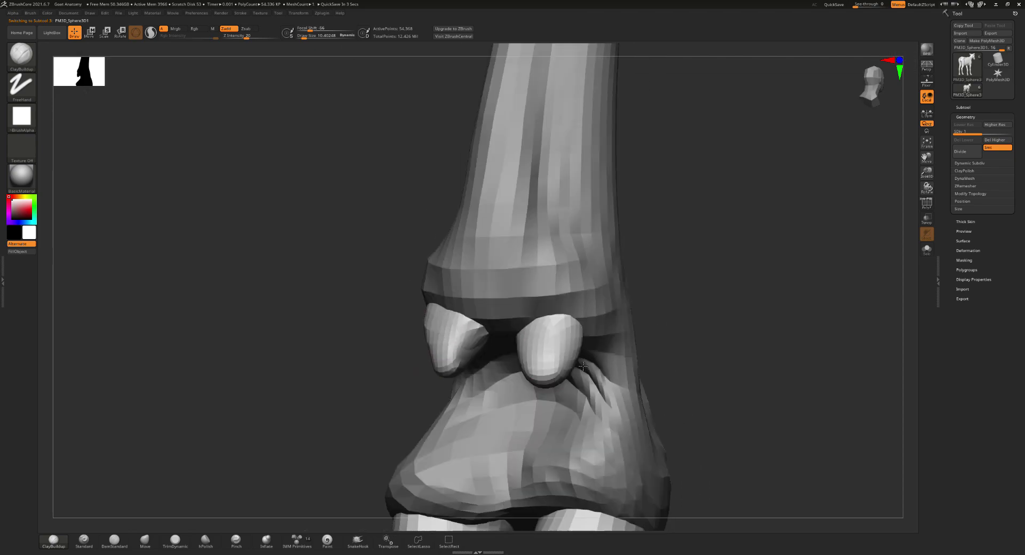
right_click_drag(460, 346, 534, 357)
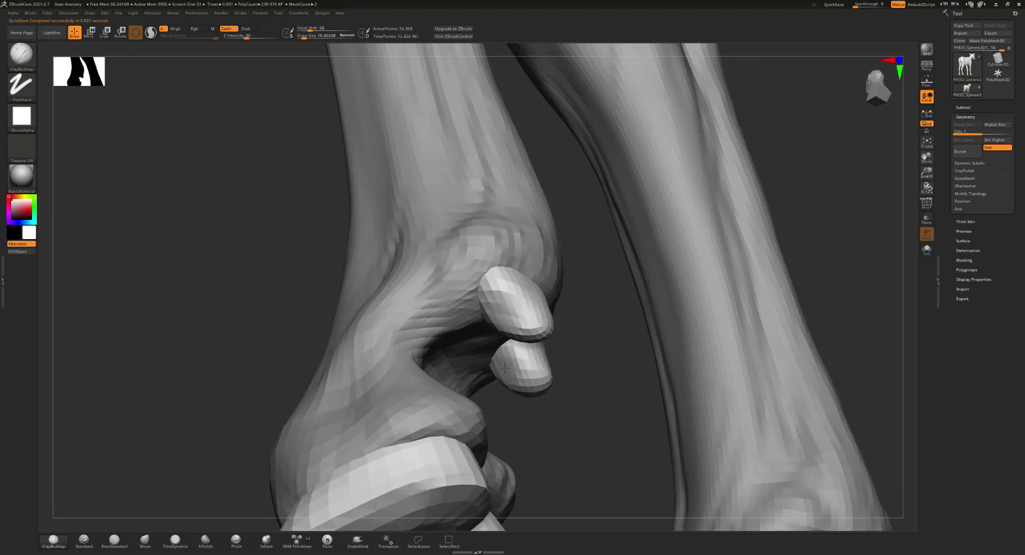
- Frame the hoof and raise the leg to SDiv 2
right_click_drag(512, 373, 514, 353)
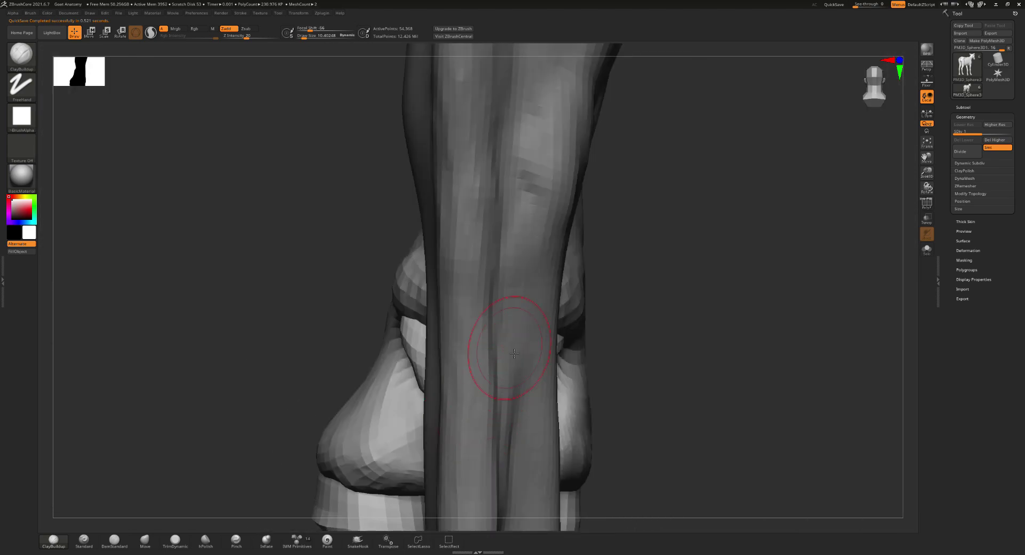
right_click_drag(572, 331, 506, 330, "ctrl")
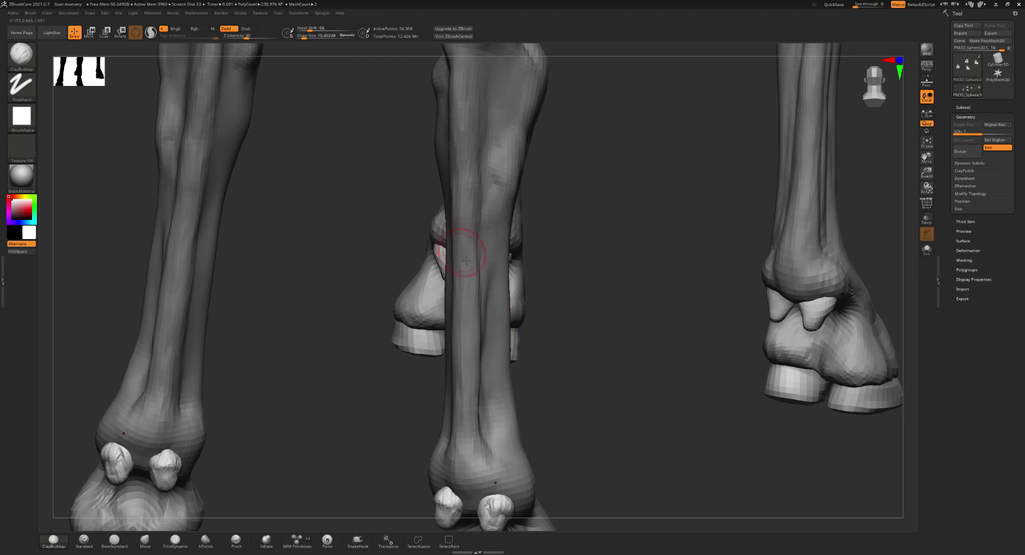
mouse_move(541, 345)
left_mouse_down()
mouse_move(577, 255)
mouse_move(375, 359)
mouse_move(508, 304)
mouse_move(449, 298)
left_mouse_up()
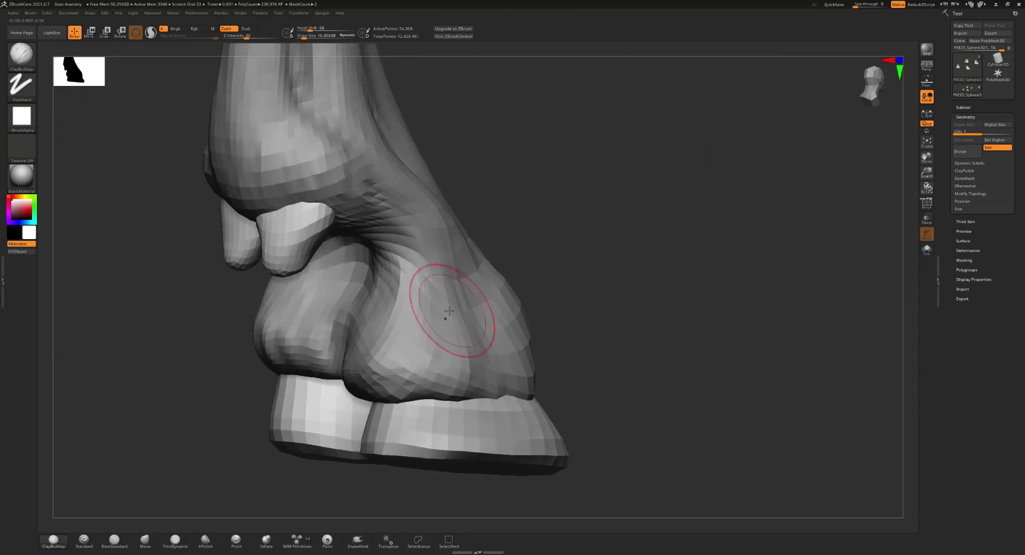
right_click_drag(317, 234, 453, 273, "alt")
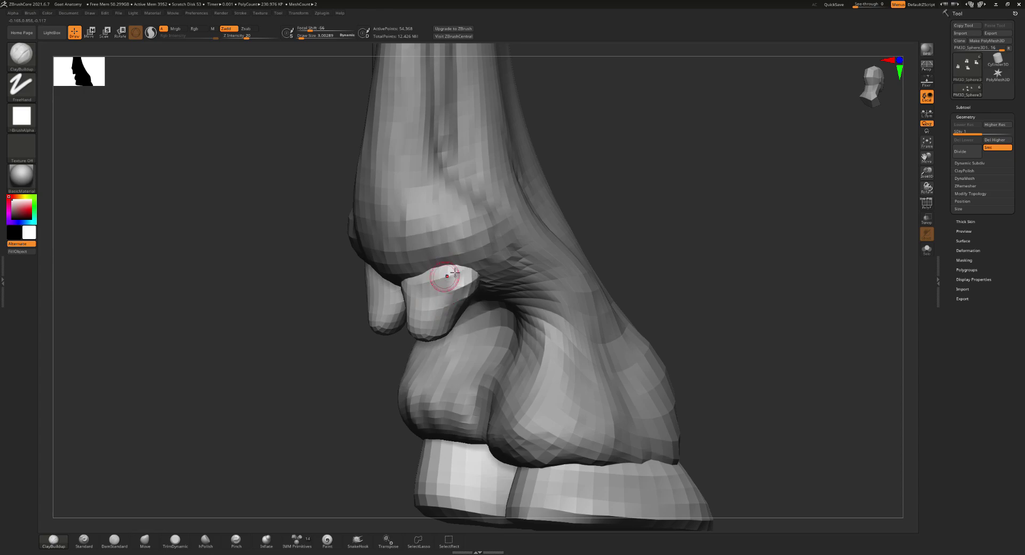
key("d")
- Roughen and reshape the left and right dewclaws with ClayBuildup strokes
right_click_drag(465, 340, 427, 275)
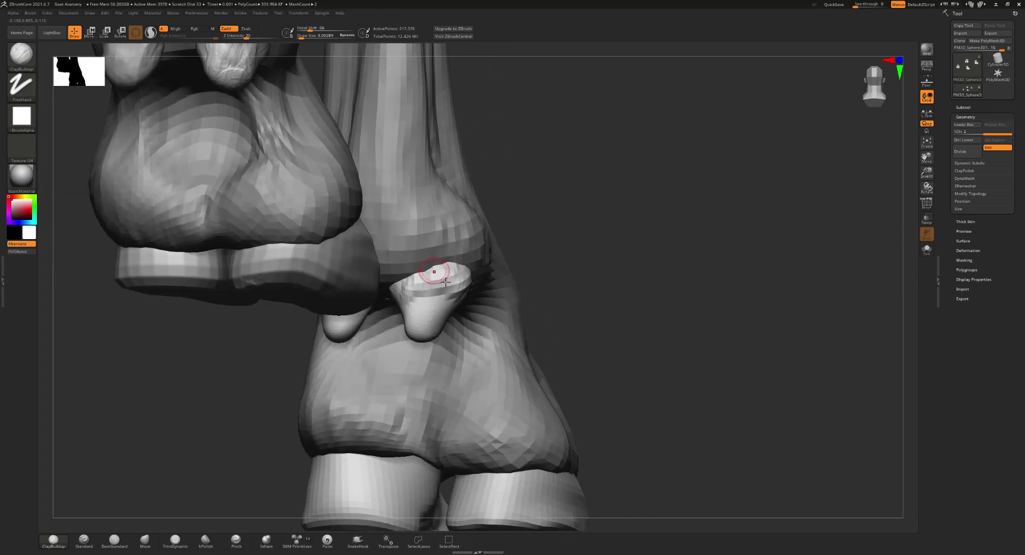
mouse_move(428, 275)
right_mouse_down()
mouse_move(492, 249)
mouse_move(428, 280)
right_mouse_up()
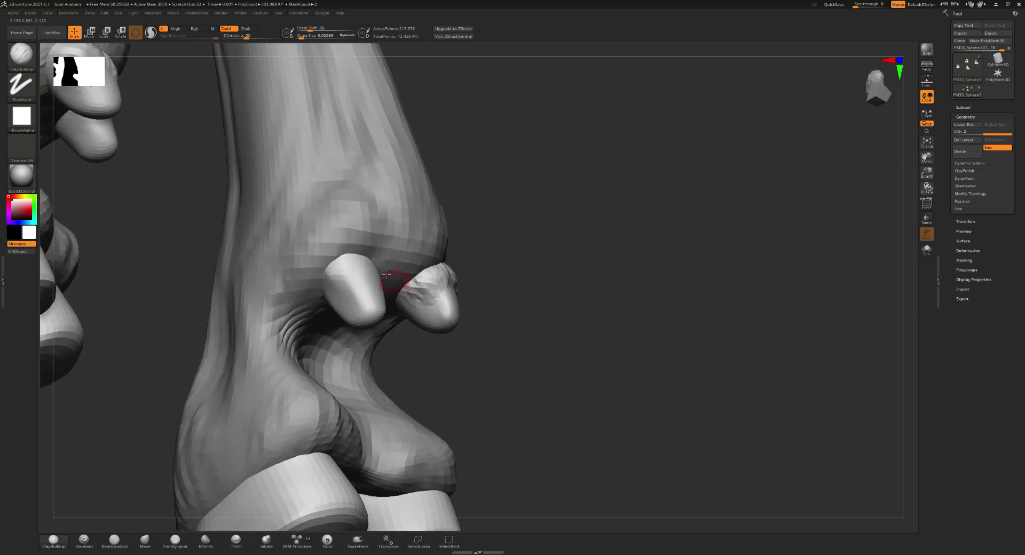
left_click_drag(350, 266, 377, 320)
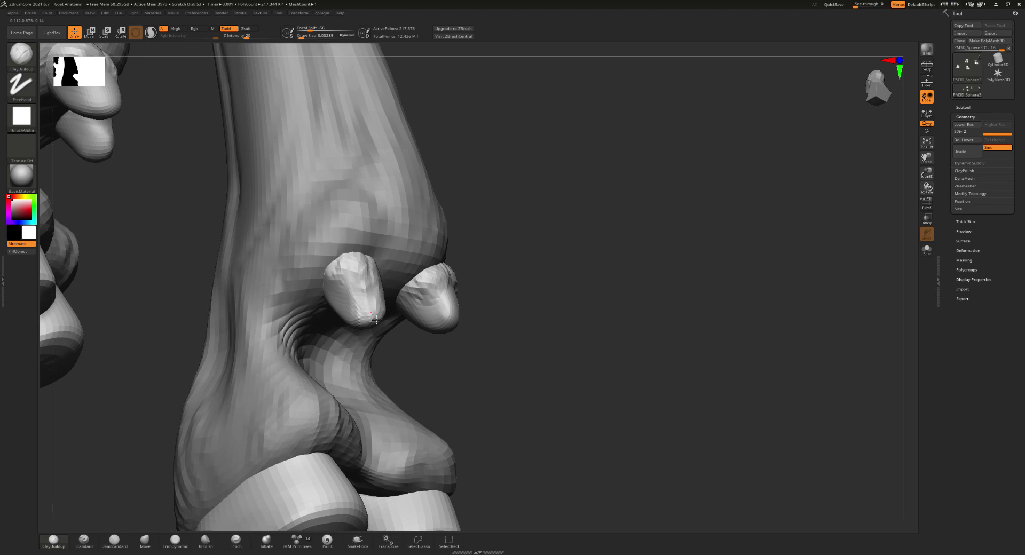
right_click_drag(357, 292, 427, 334)
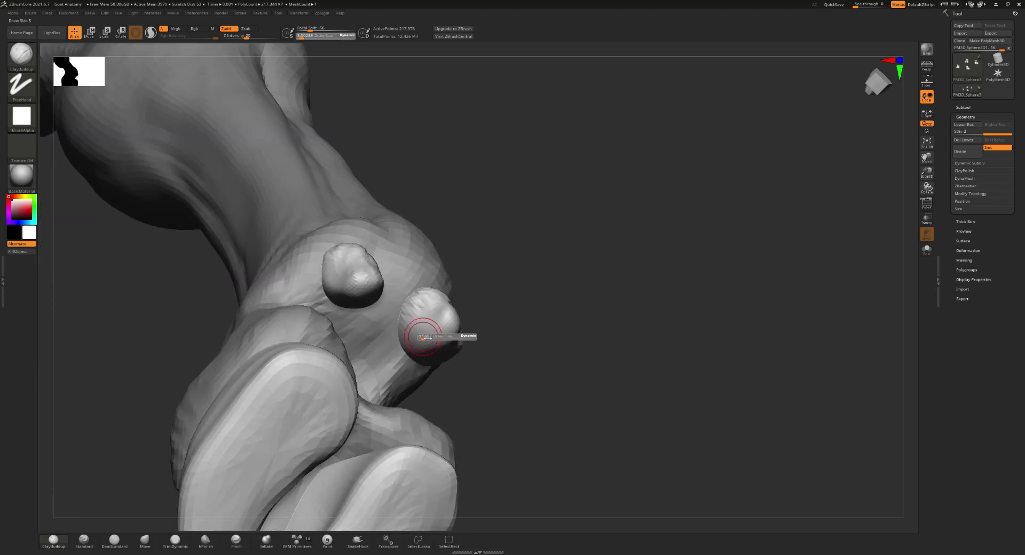
left_click_drag(427, 353, 425, 354)
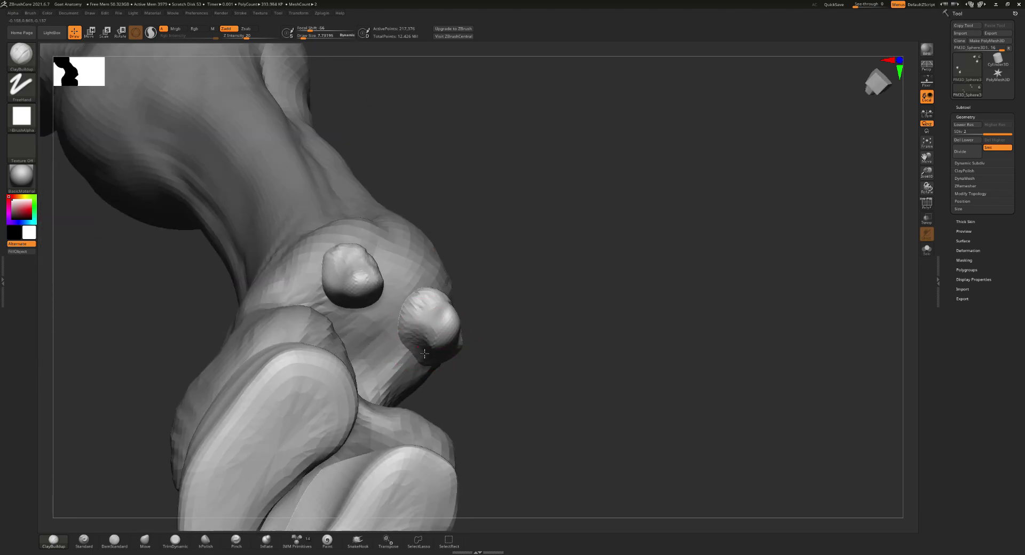
left_click_drag(342, 307, 353, 298)
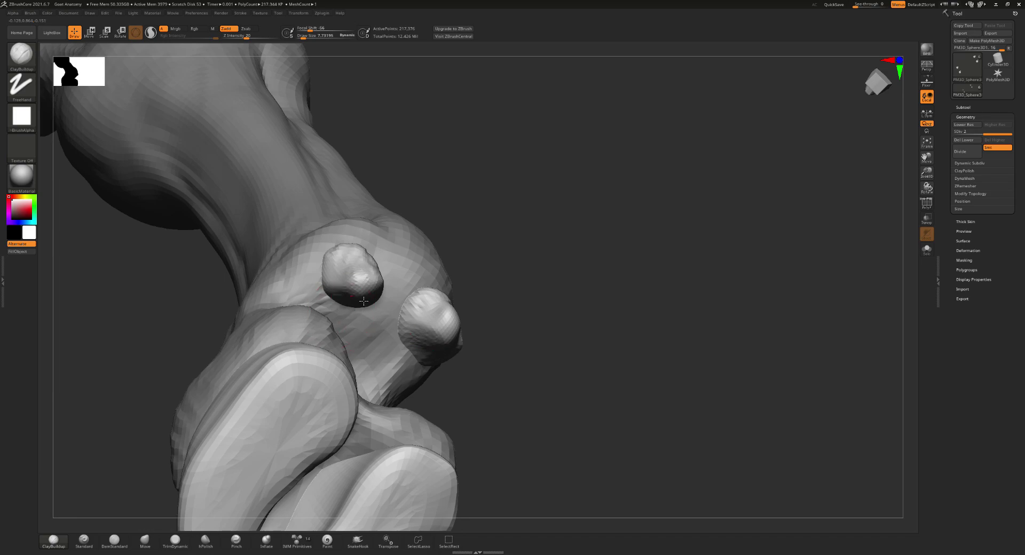
mouse_move(363, 301)
right_mouse_down()
mouse_move(414, 236)
mouse_move(503, 297)
mouse_move(562, 401)
mouse_move(523, 394)
right_mouse_up()
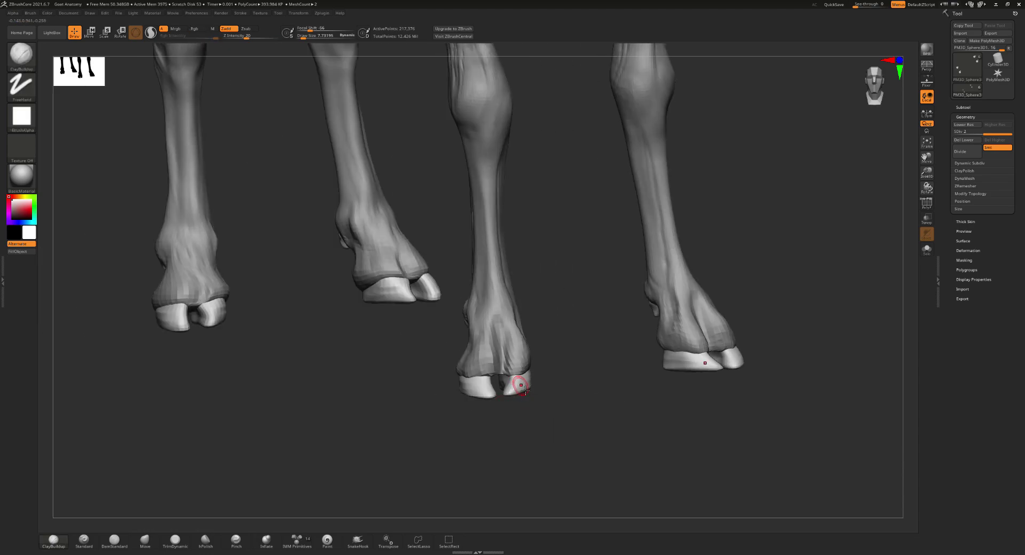
- Solo the hooves and dewclaws, check their polygroups, and divide them to about 869,000 points
left_click(516, 389, "ctrl+shift")
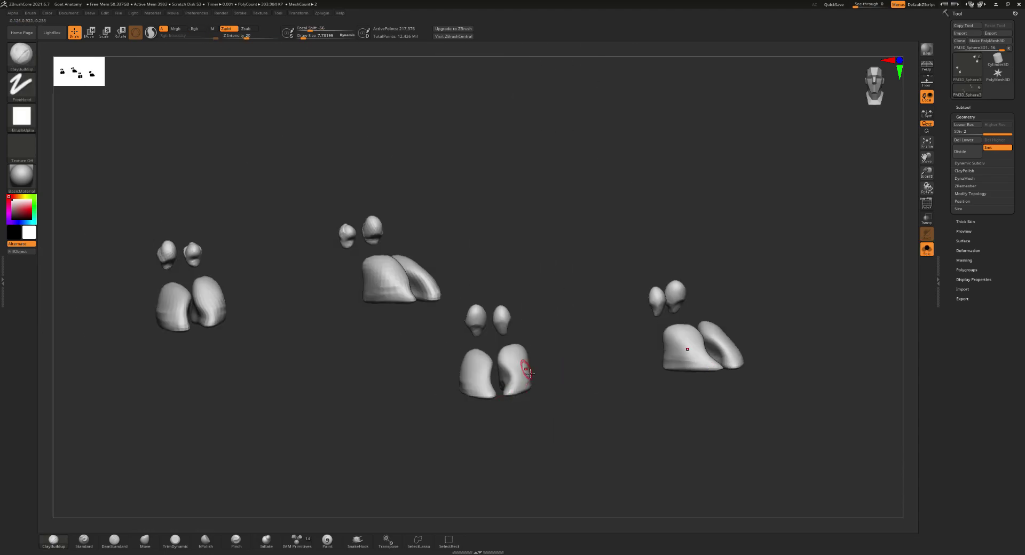
mouse_move(522, 366)
right_mouse_down()
mouse_move(549, 396)
mouse_move(515, 369)
mouse_move(522, 359)
mouse_move(656, 401)
right_mouse_up()
key("shift+f")
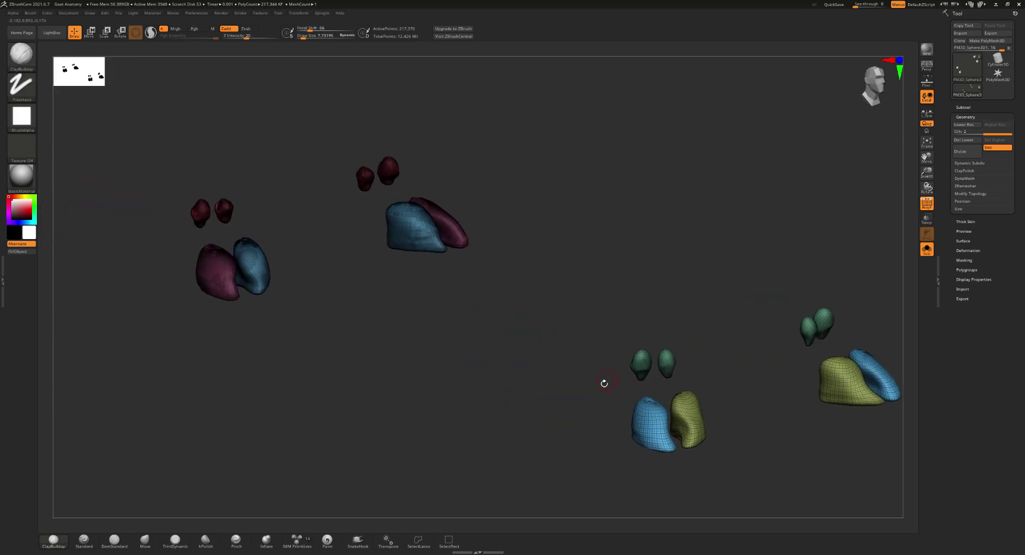
mouse_move(604, 383)
right_mouse_down("ctrl")
mouse_move(642, 408)
mouse_move(570, 384)
mouse_move(726, 428)
mouse_move(509, 369)
right_mouse_up("ctrl")
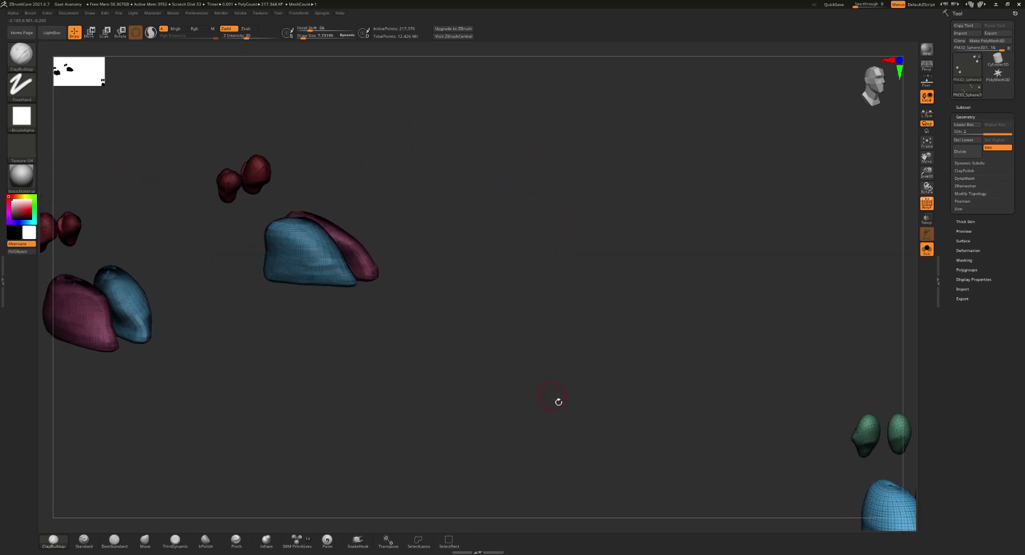
key("ctrl+d")
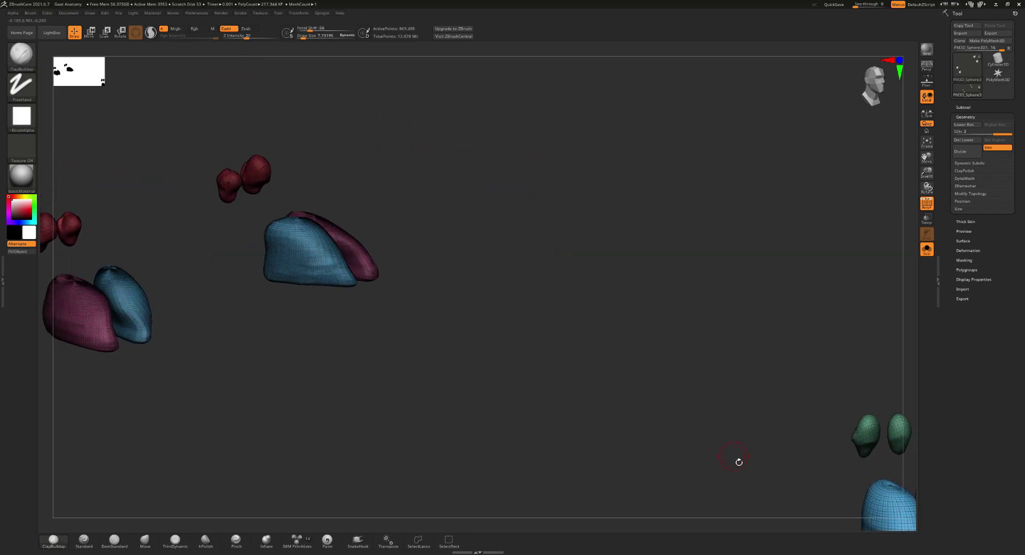
right_click_drag(667, 400, 672, 396, "alt")
key("shift+f")
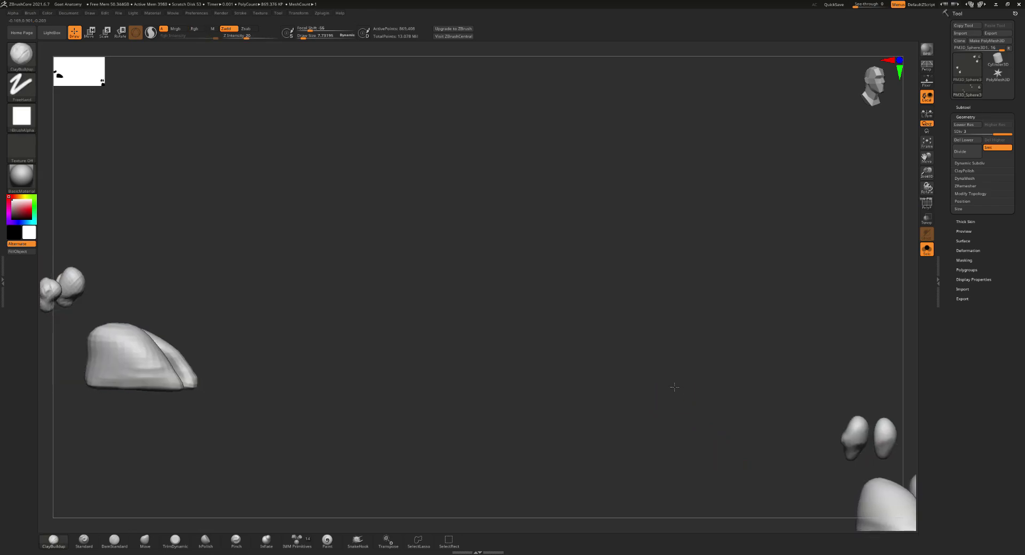
mouse_move(702, 437)
right_mouse_down("ctrl")
mouse_move(660, 402)
mouse_move(587, 382)
mouse_move(424, 406)
right_mouse_up("ctrl")
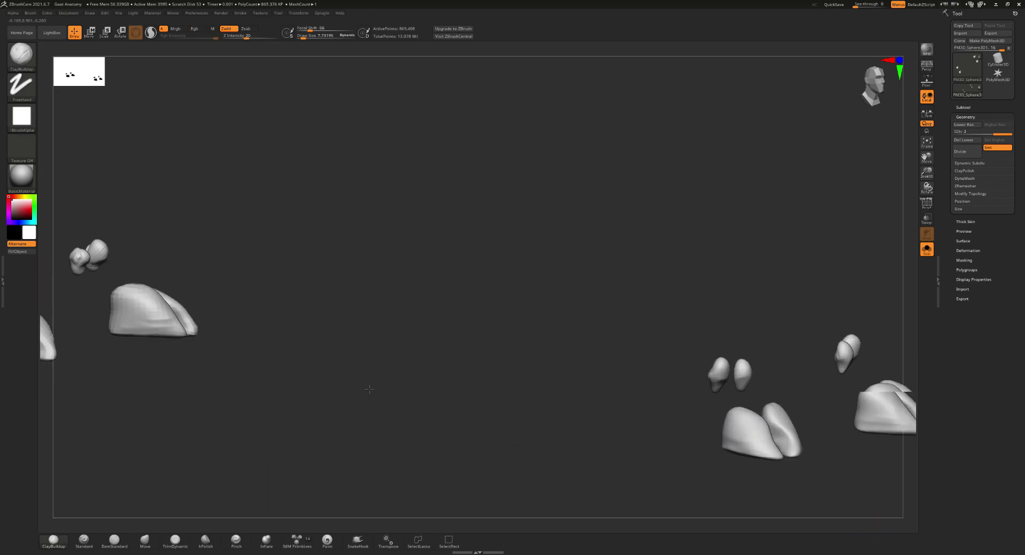
right_click_drag(666, 439, 508, 415, "alt")
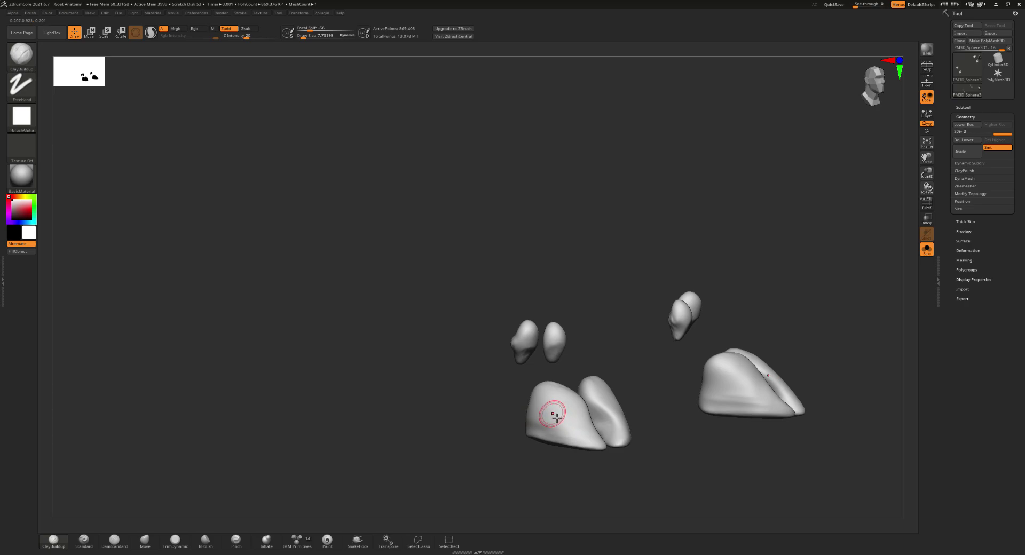
- Switch to DamStandard, carve a crease along the hoof's lower front, and smooth it
key("b")
key("d")
key("s")
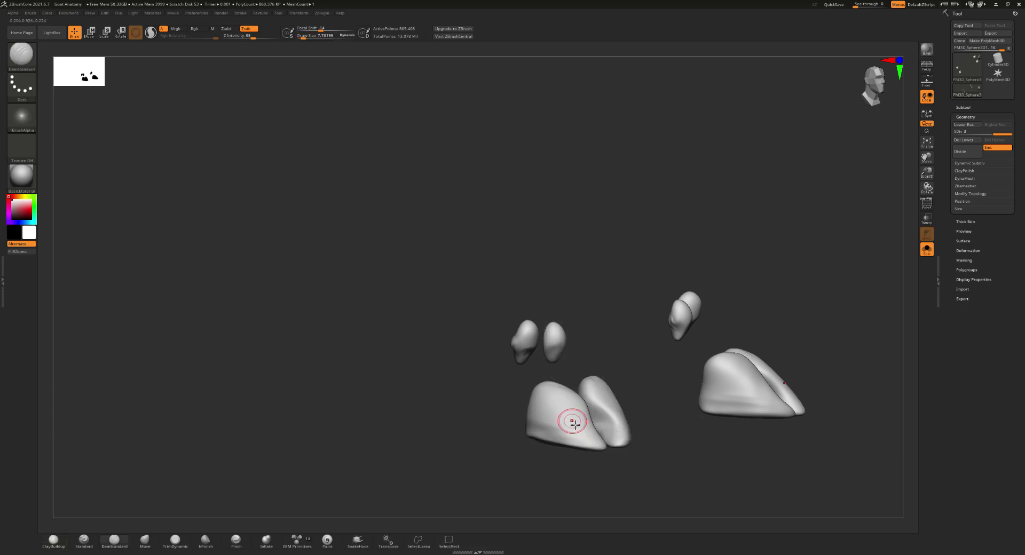
mouse_move(534, 409)
right_mouse_down()
mouse_move(534, 427)
mouse_move(543, 422)
right_mouse_up()
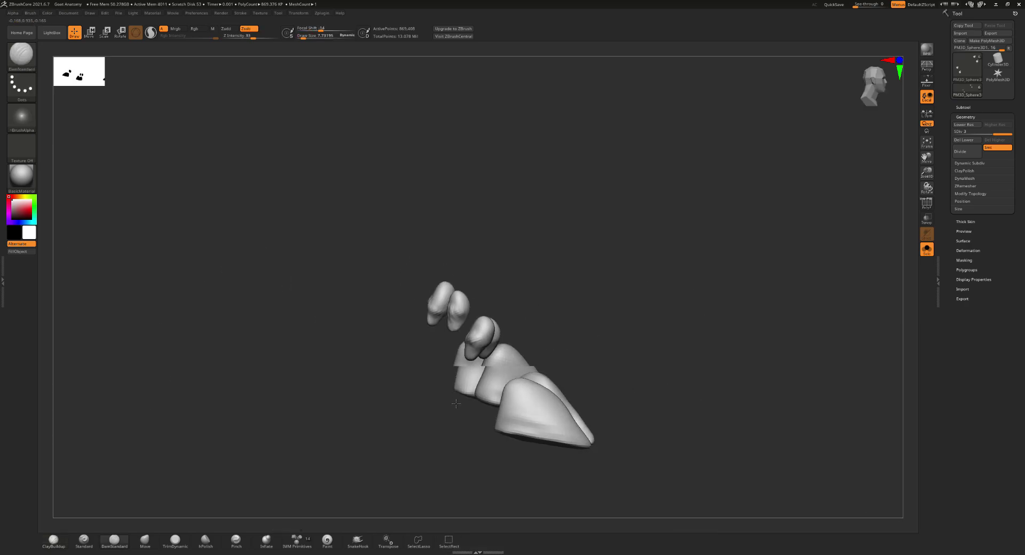
left_click_drag(516, 422, 531, 433)
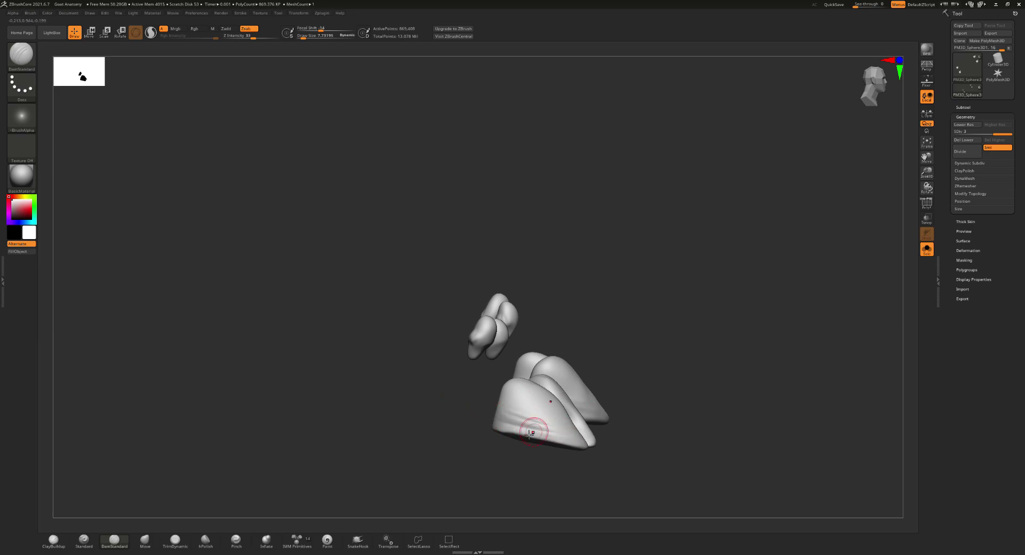
mouse_move(533, 433)
right_mouse_down()
mouse_move(526, 410)
mouse_move(546, 411)
mouse_move(507, 412)
right_mouse_up()
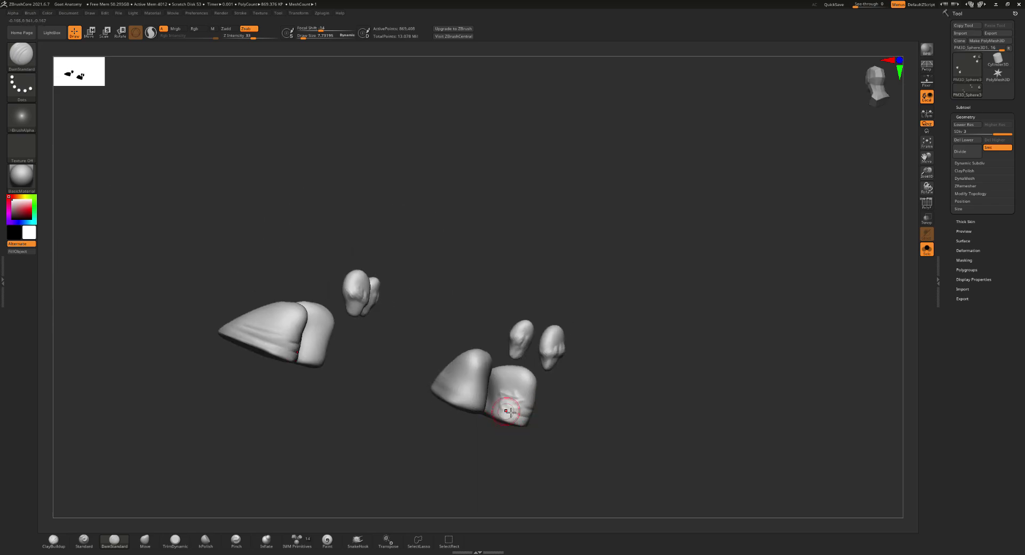
key("shift")
mouse_move(522, 405)
left_mouse_down()
mouse_move(499, 396)
mouse_move(497, 374)
mouse_move(433, 395)
left_mouse_up()
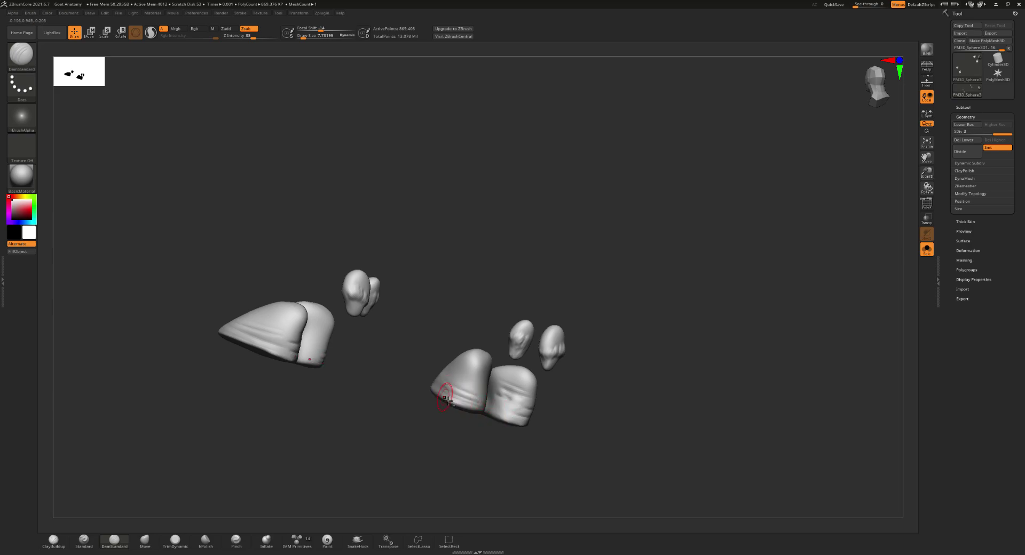
- Smooth the middle hoof's right toe and carve fine creases along the left hoof's side
left_click_drag(436, 394, 346, 402)
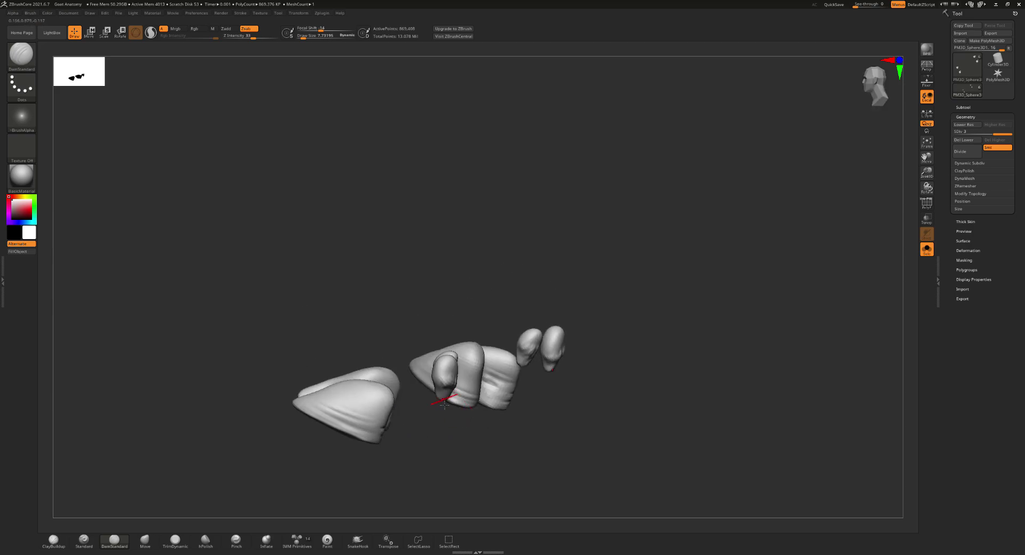
right_click_drag(346, 402, 319, 414)
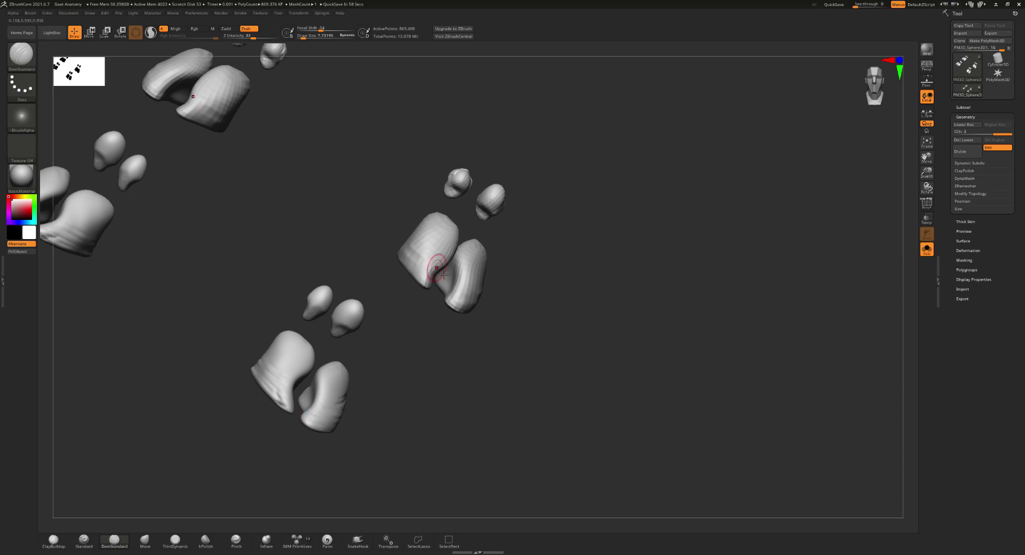
key("s")
left_click_drag(435, 250, 431, 236, "shift")
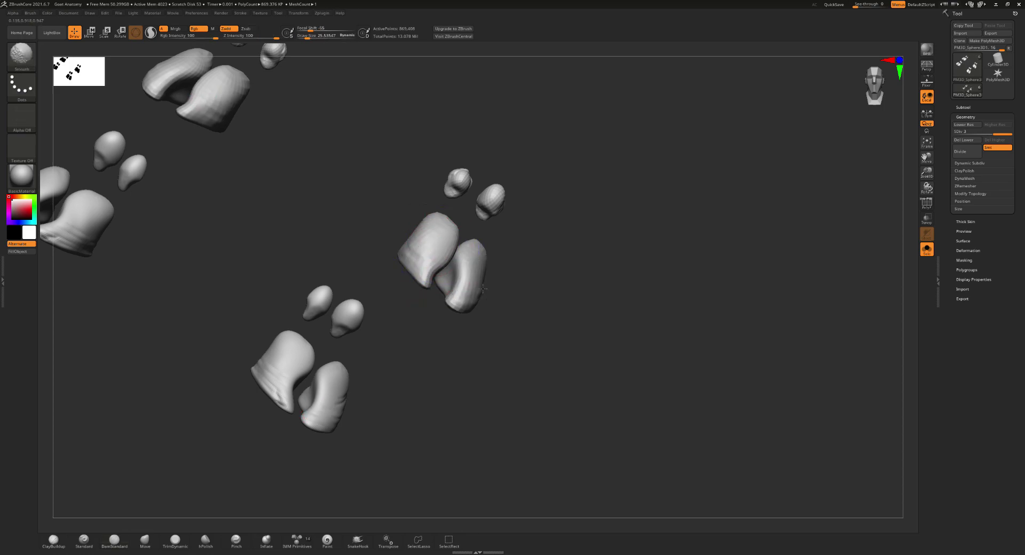
left_click_drag(423, 272, 484, 289)
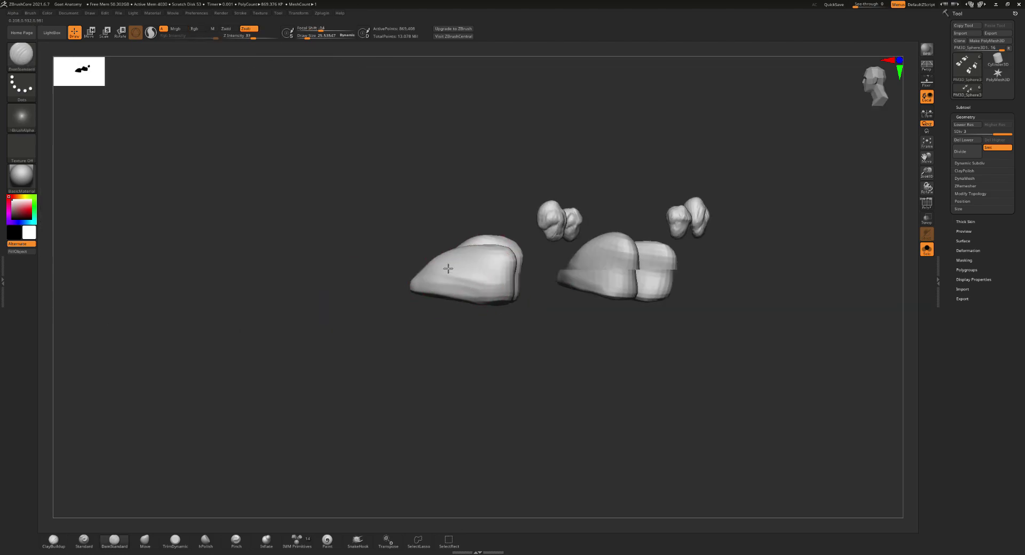
scroll(483, 288, "up", 2)
key("s")
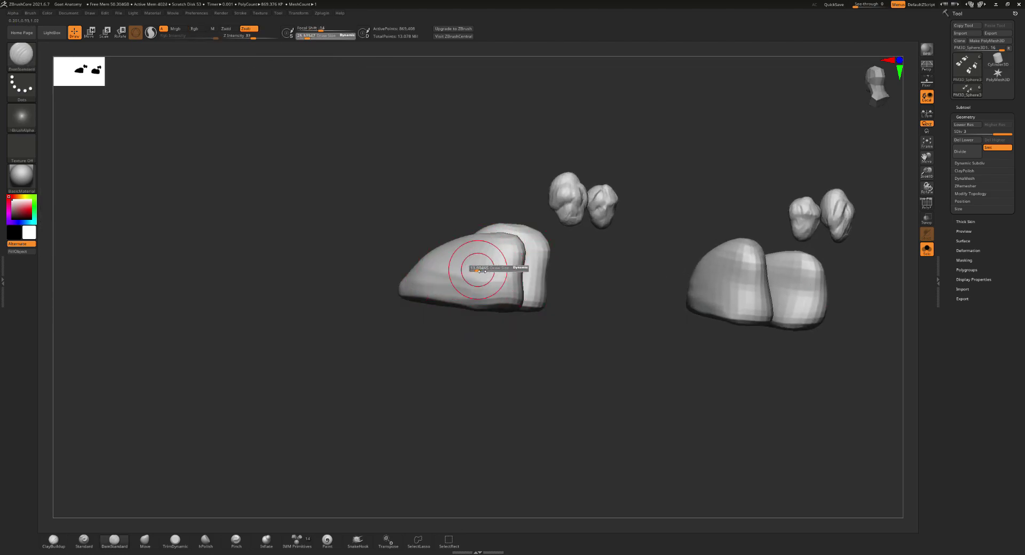
left_click_drag(427, 275, 513, 282)
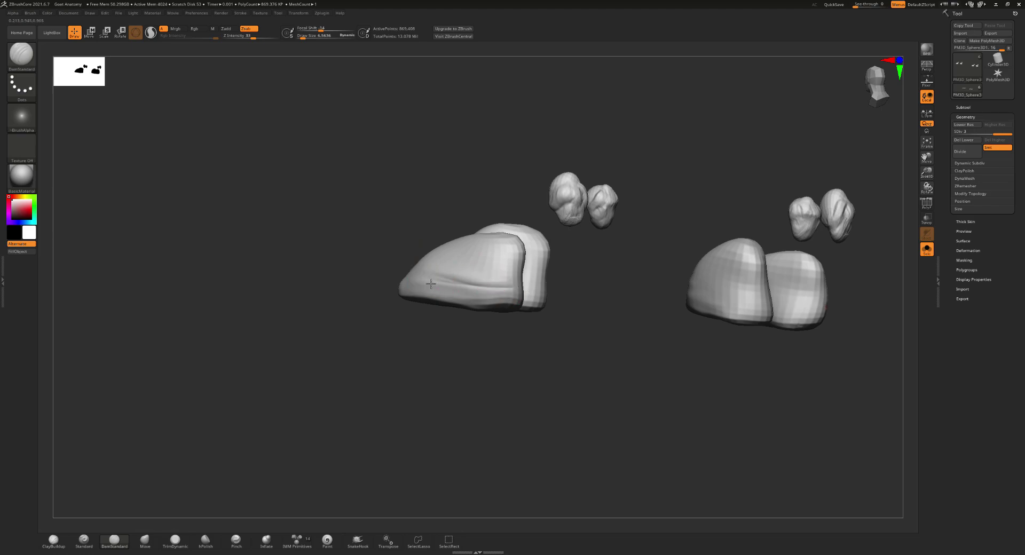
left_click_drag(416, 286, 495, 299)
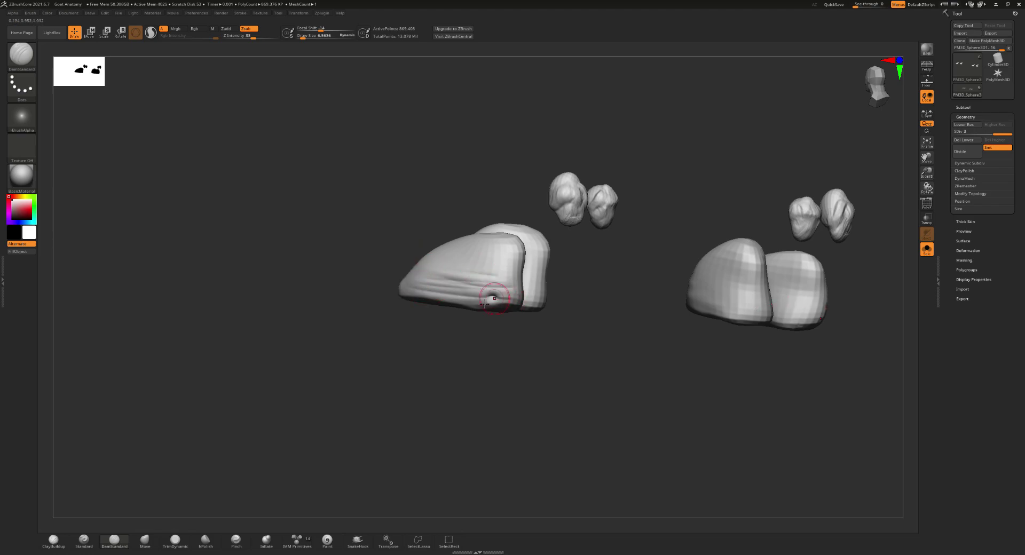
- Carve grooves across the lower-left and upper-right hooves and smooth the seams between lobes
mouse_move(412, 275)
right_mouse_down()
mouse_move(435, 286)
mouse_move(318, 240)
mouse_move(332, 274)
mouse_move(315, 262)
right_mouse_up()
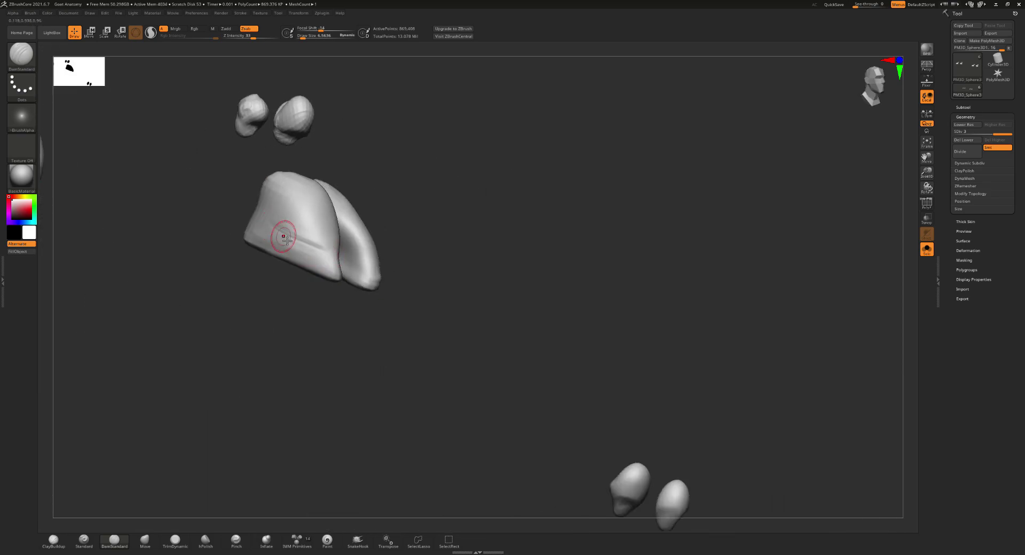
left_click_drag(257, 238, 347, 275)
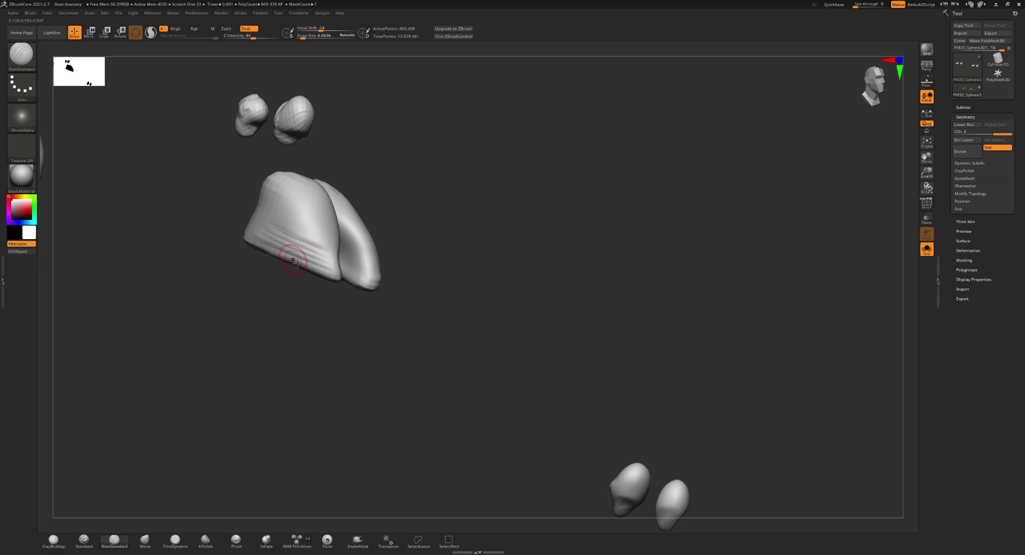
mouse_move(328, 276)
right_mouse_down()
mouse_move(329, 257)
mouse_move(350, 260)
right_mouse_up()
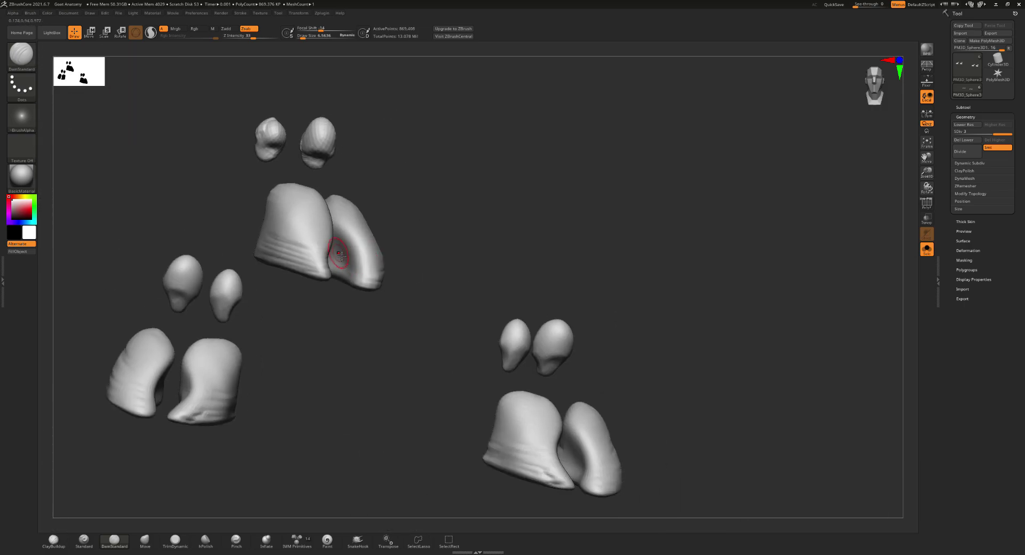
left_click_drag(348, 257, 360, 275)
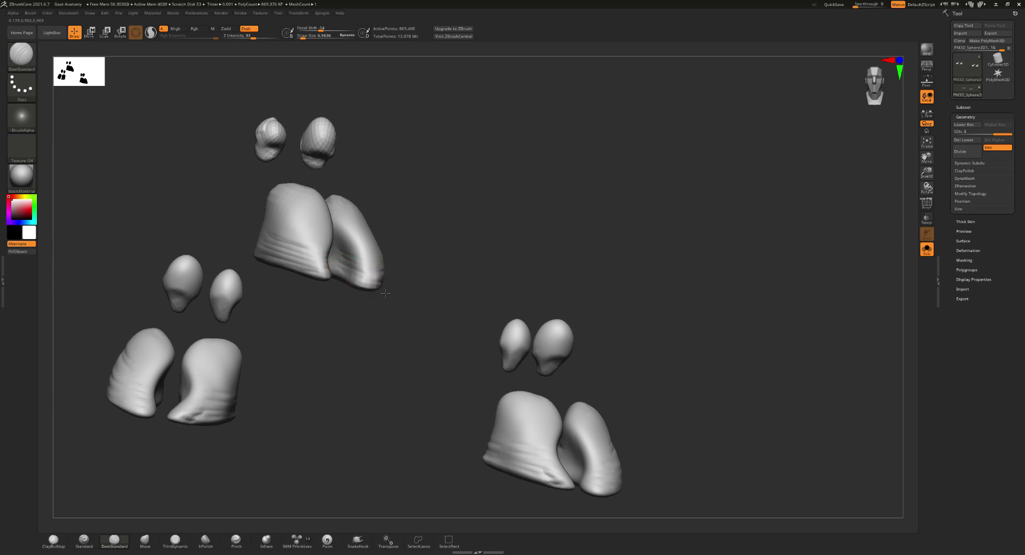
mouse_move(363, 290)
right_mouse_down()
mouse_move(313, 259)
mouse_move(319, 285)
right_mouse_up()
mouse_move(229, 224)
left_mouse_down("shift")
mouse_move(211, 217)
mouse_move(242, 244)
left_mouse_up("shift")
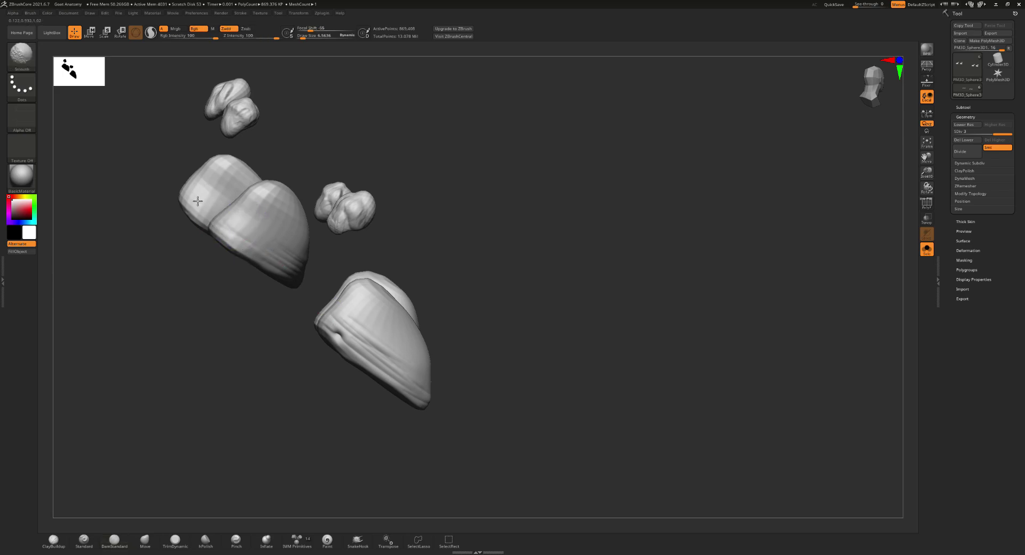
left_click_drag(218, 214, 195, 200, "shift")
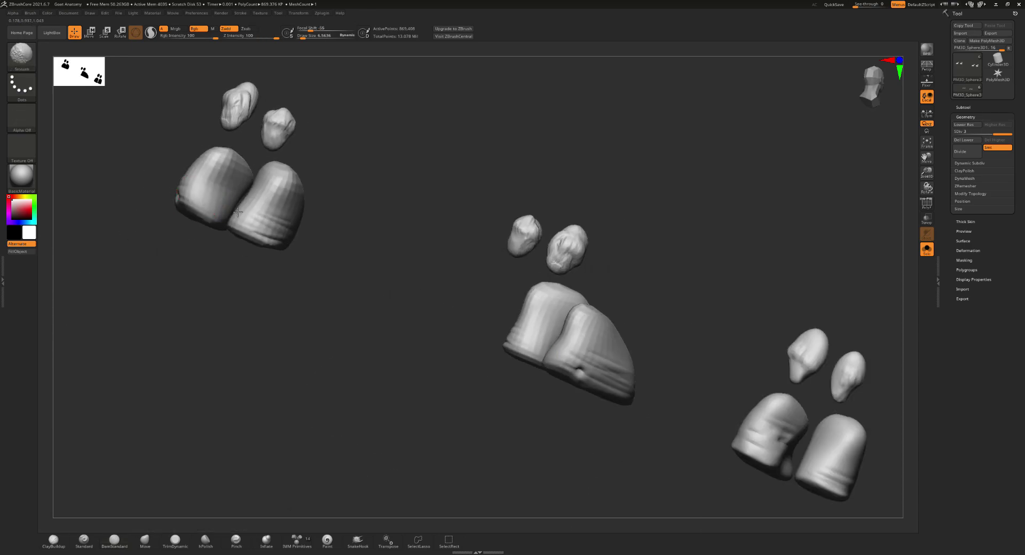
left_click_drag(234, 199, 202, 194, "shift")
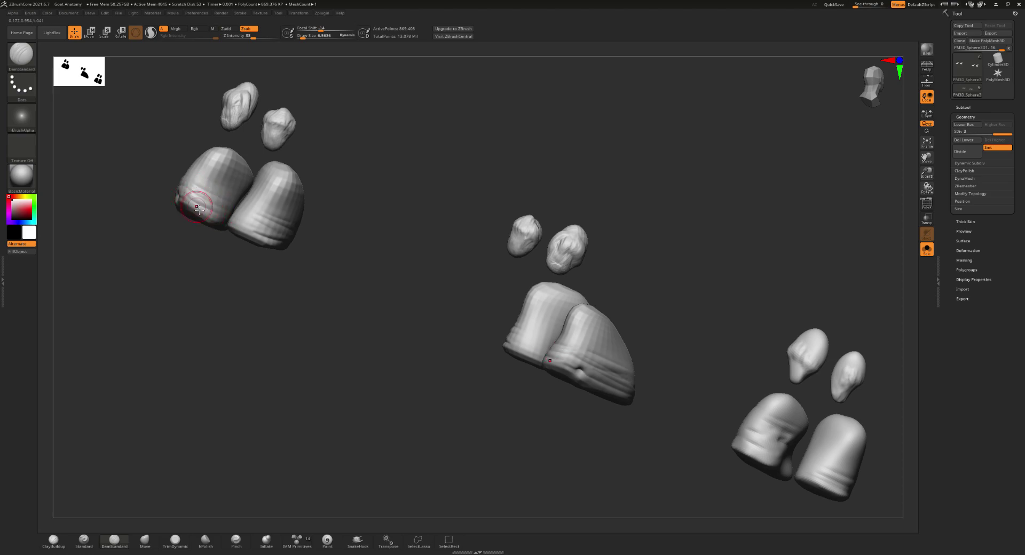
- Review the hoof pairs from several angles and show the full legs again
left_click_drag(473, 289, 508, 327)
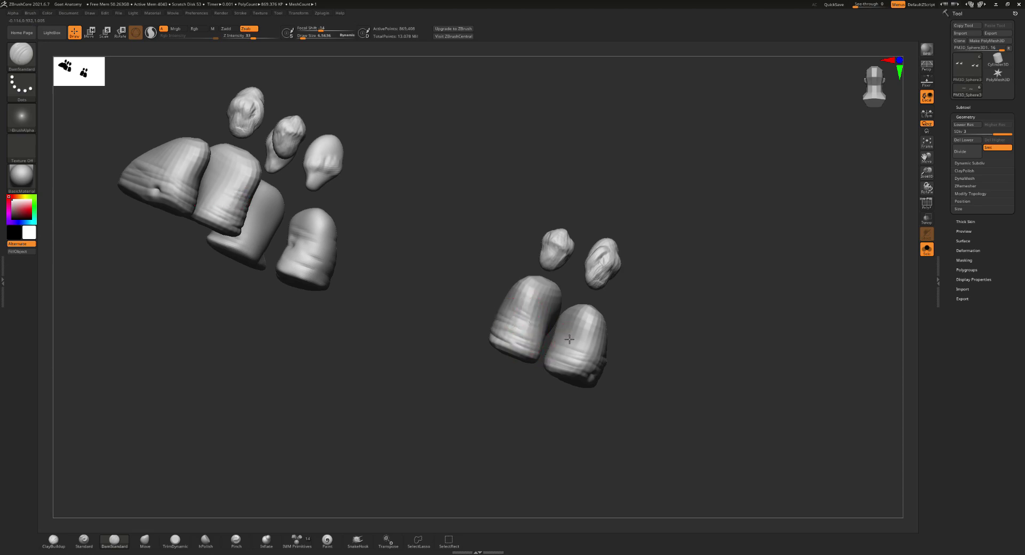
left_click_drag(569, 339, 474, 316)
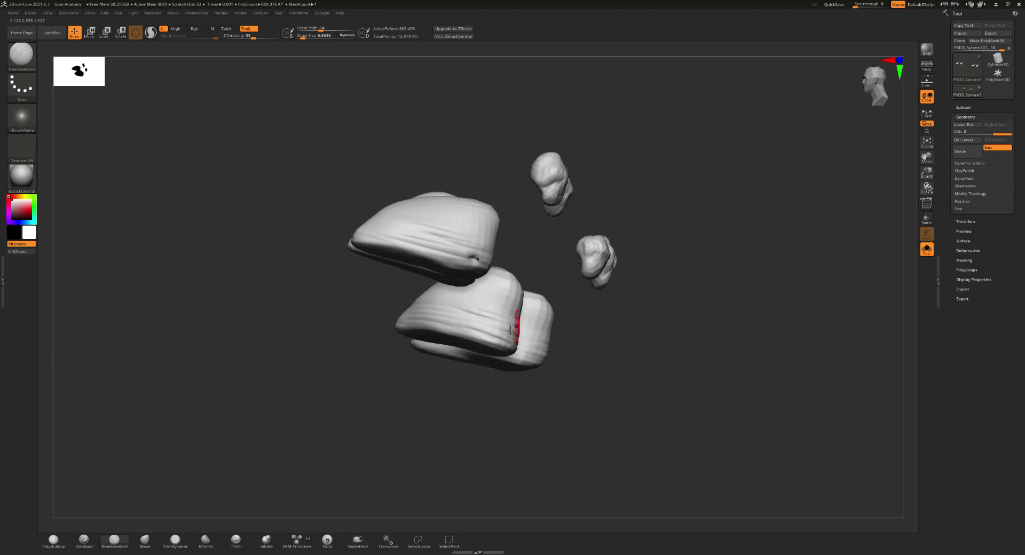
right_click_drag(529, 348, 474, 314)
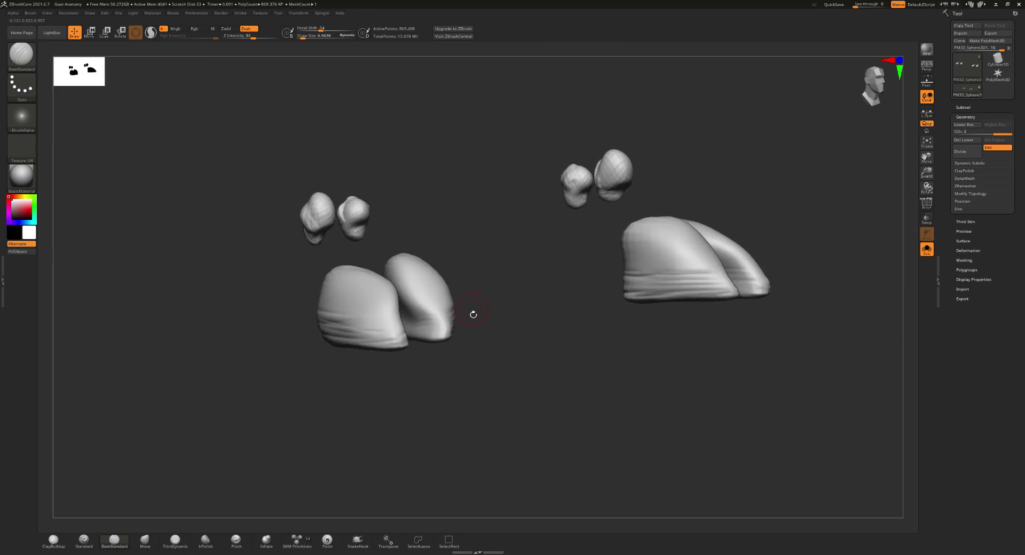
right_click_drag(400, 332, 374, 299)
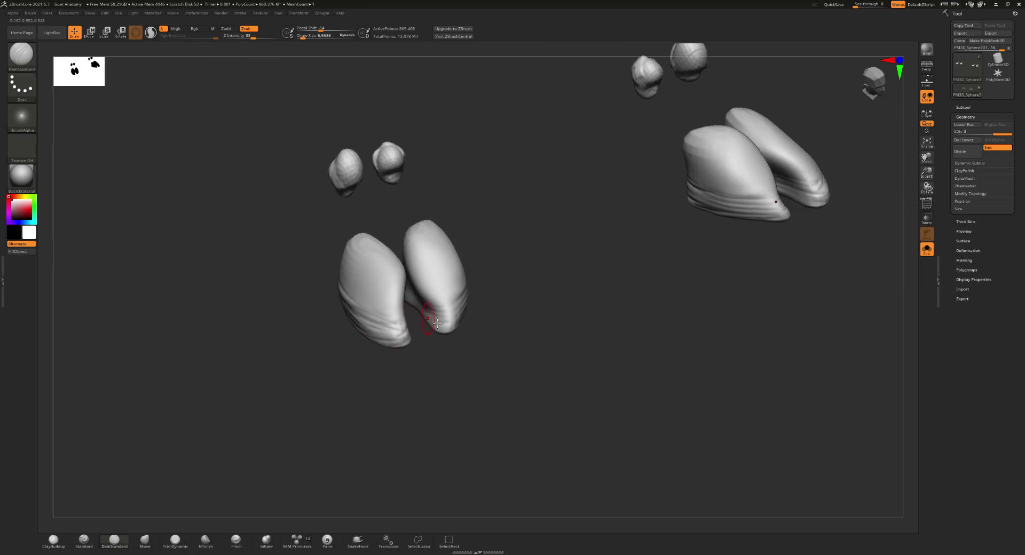
right_click_drag(436, 323, 411, 327, "alt")
right_click_drag(495, 318, 494, 375)
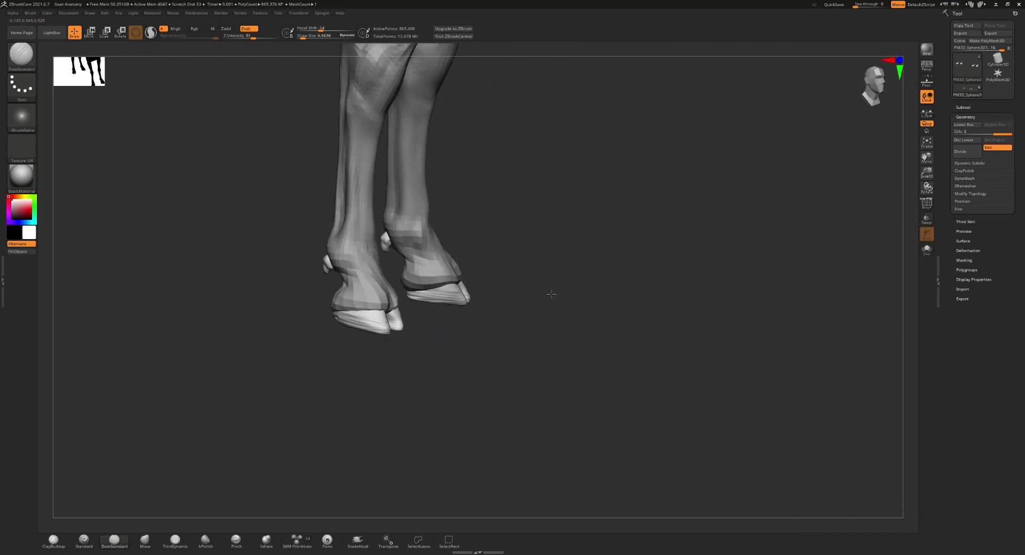
- Select the goat body subtool and raise it to SDiv 5, about 2.6 million points
mouse_move(419, 326)
right_mouse_down("alt")
mouse_move(435, 359)
mouse_move(446, 320)
mouse_move(359, 294)
mouse_move(452, 287)
right_mouse_up("alt")
key("f")
mouse_move(414, 255)
right_mouse_down()
mouse_move(438, 251)
mouse_move(805, 365)
right_mouse_up()
left_click(427, 246, "alt")
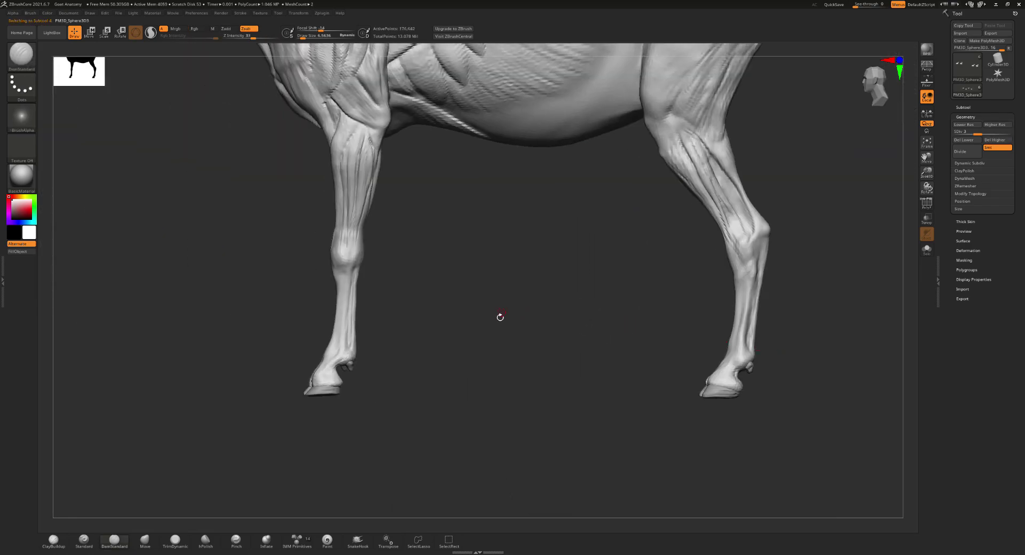
right_click_drag(500, 317, 500, 375, "alt")
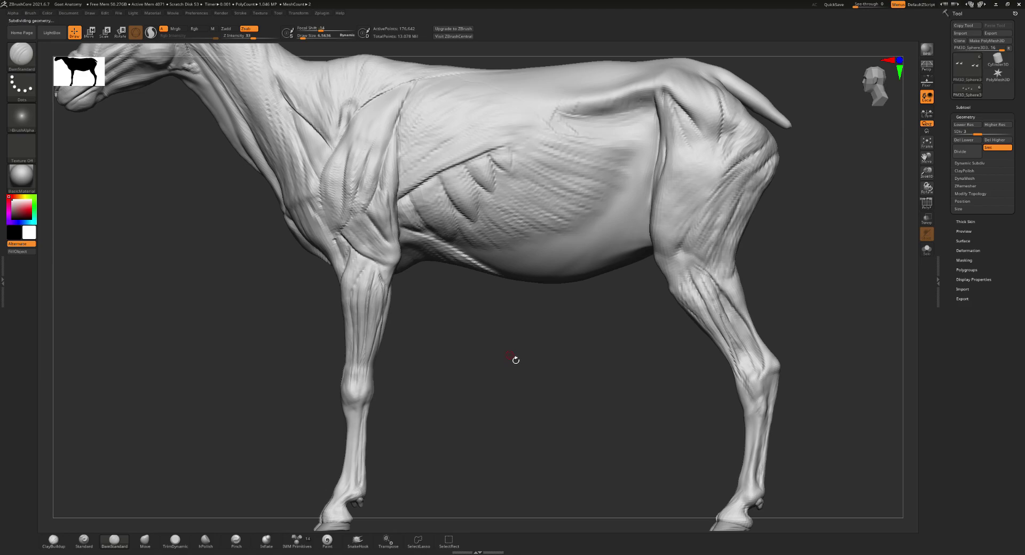
key("d")
key("d")
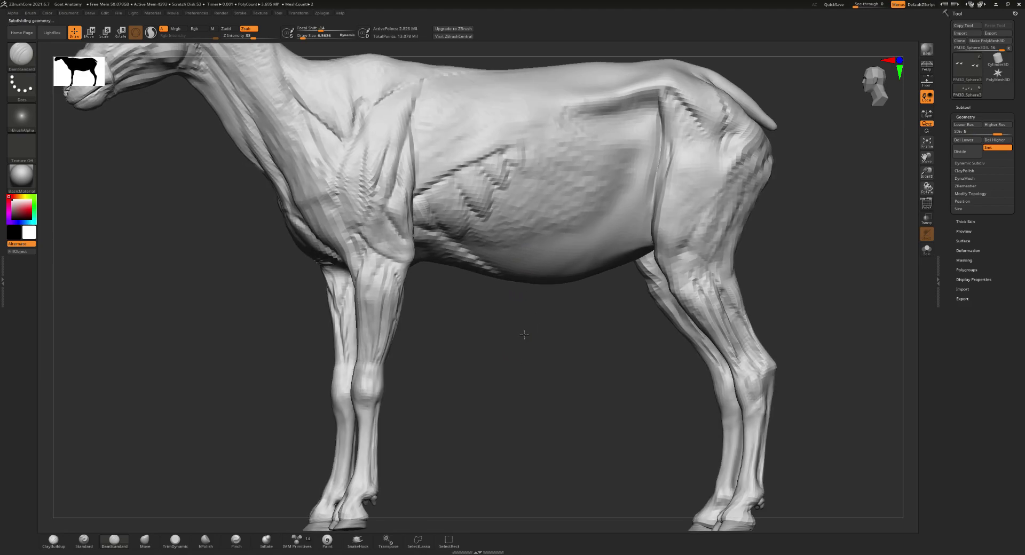
left_click_drag(538, 328, 566, 348)
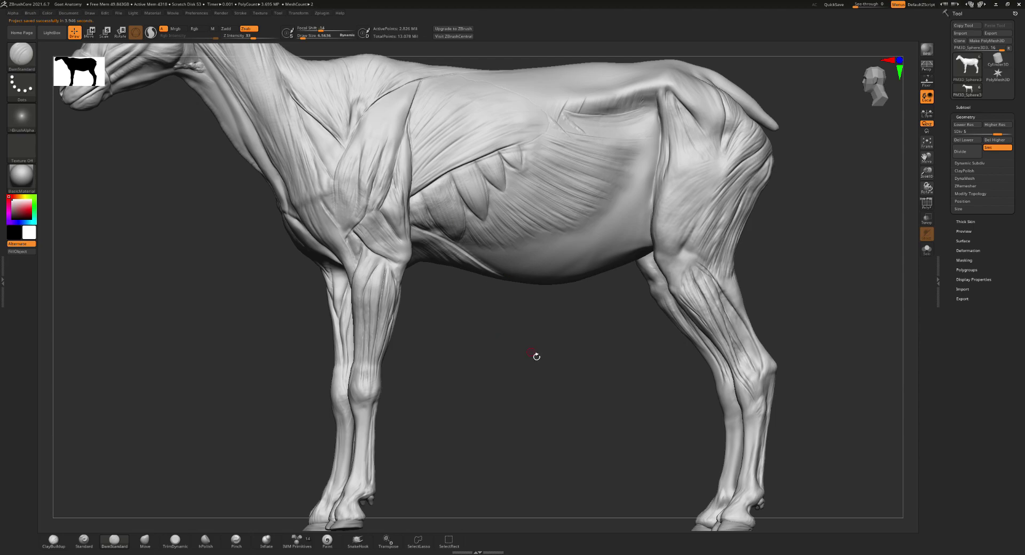
- Turn to a rear close view of the legs and set brush size to about 13.52
mouse_move(677, 300)
right_mouse_down()
mouse_move(727, 238)
mouse_move(619, 254)
mouse_move(473, 215)
right_mouse_up()
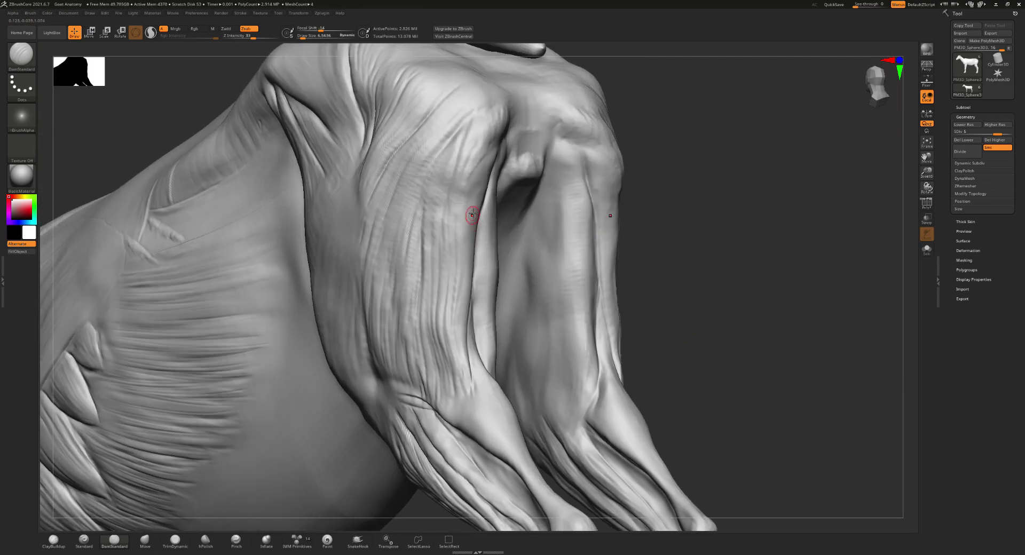
key("s")
left_click_drag(467, 211, 483, 209)
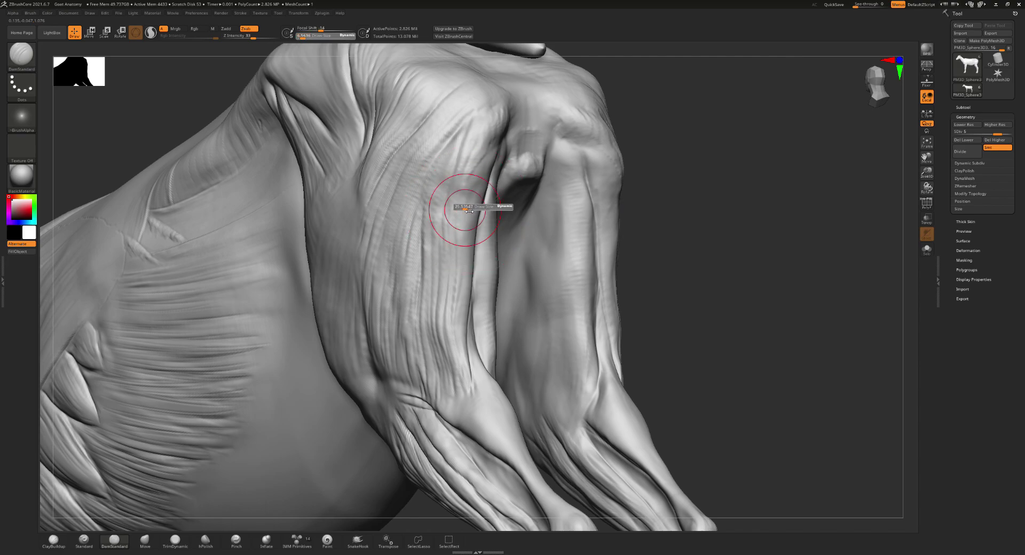
key("shift")
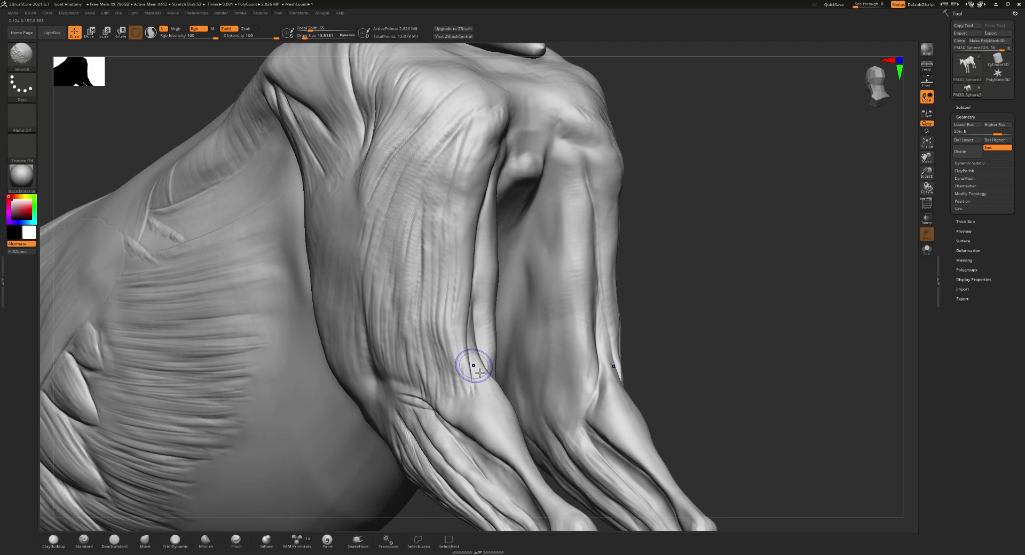
- Orbit to face the shoulder and forelegs and shrink the brush to about 7.7
mouse_move(469, 366)
left_mouse_down()
mouse_move(470, 285)
mouse_move(437, 287)
left_mouse_up()
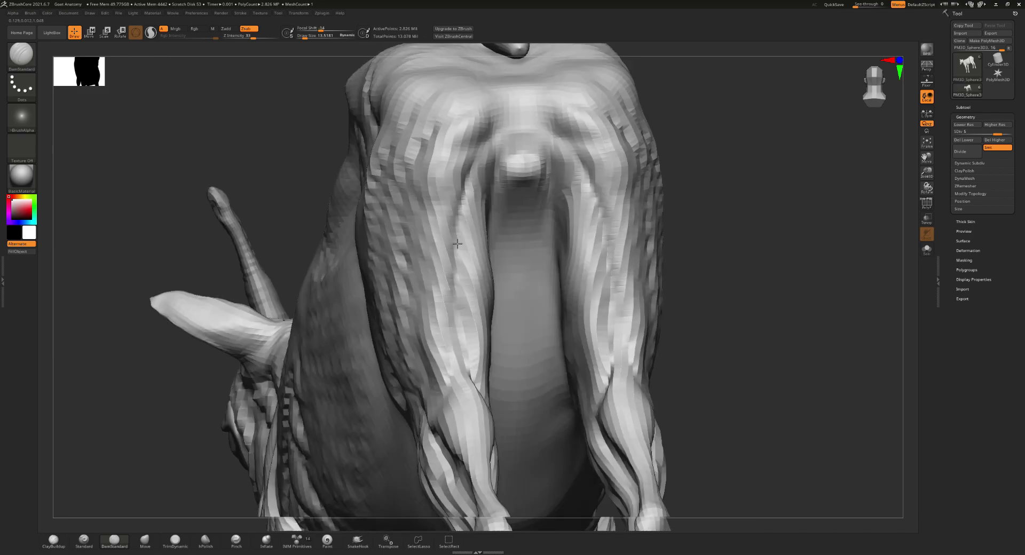
right_click_drag(437, 287, 424, 167)
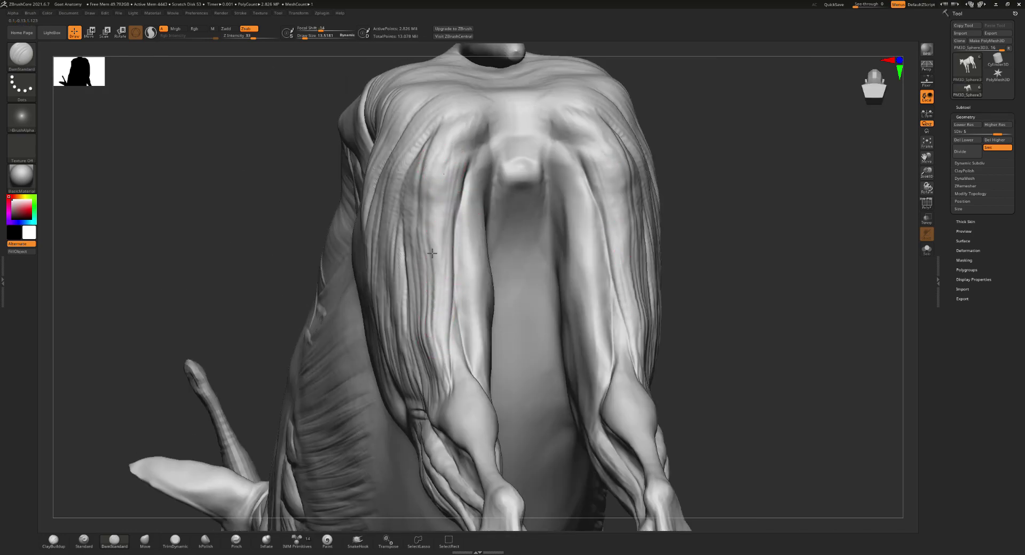
right_click_drag(464, 263, 469, 229)
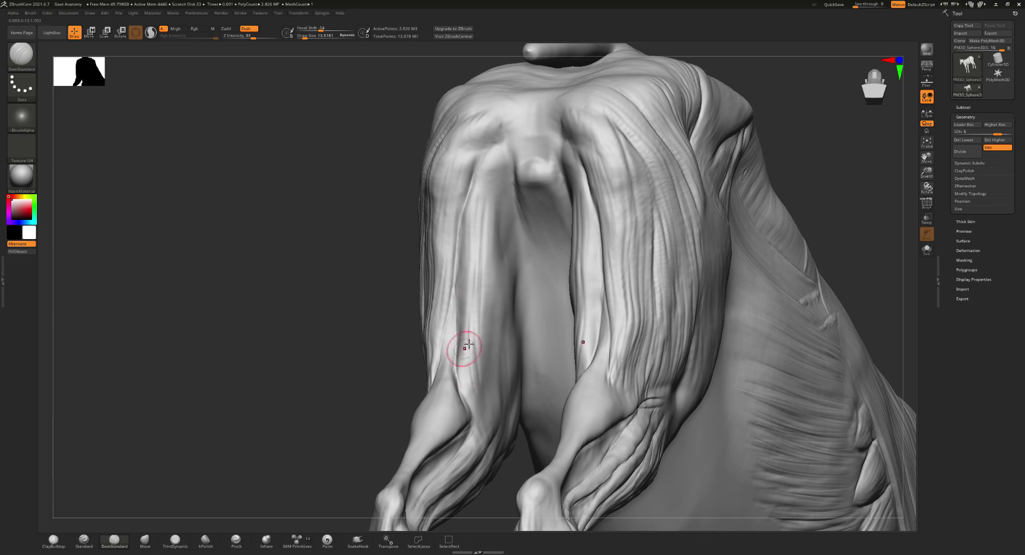
right_click_drag(462, 335, 465, 263)
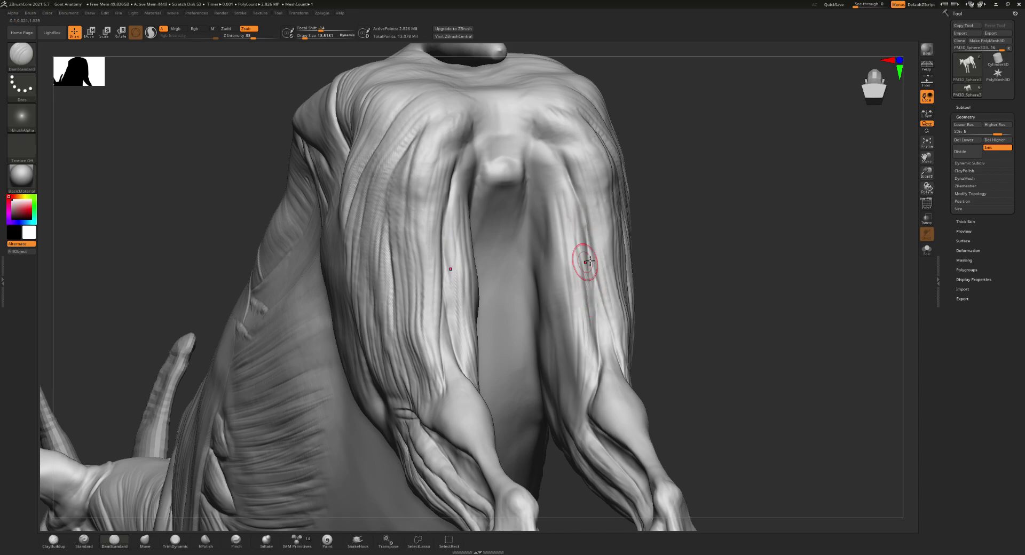
right_click_drag(579, 251, 553, 183)
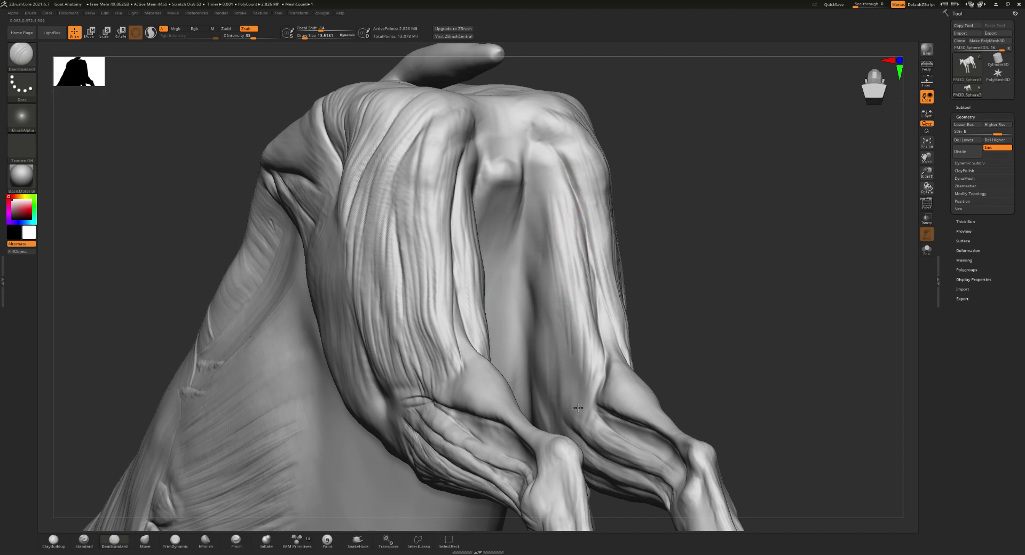
right_click_drag(527, 315, 548, 372)
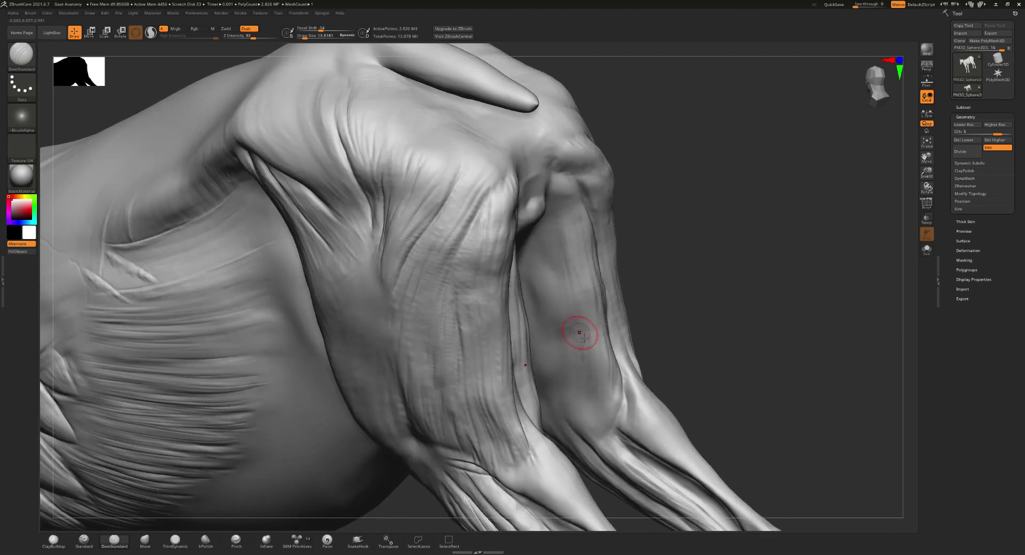
key("shift")
mouse_move(593, 303)
right_mouse_down()
mouse_move(517, 206)
mouse_move(492, 228)
mouse_move(508, 222)
mouse_move(512, 201)
right_mouse_up()
key("s")
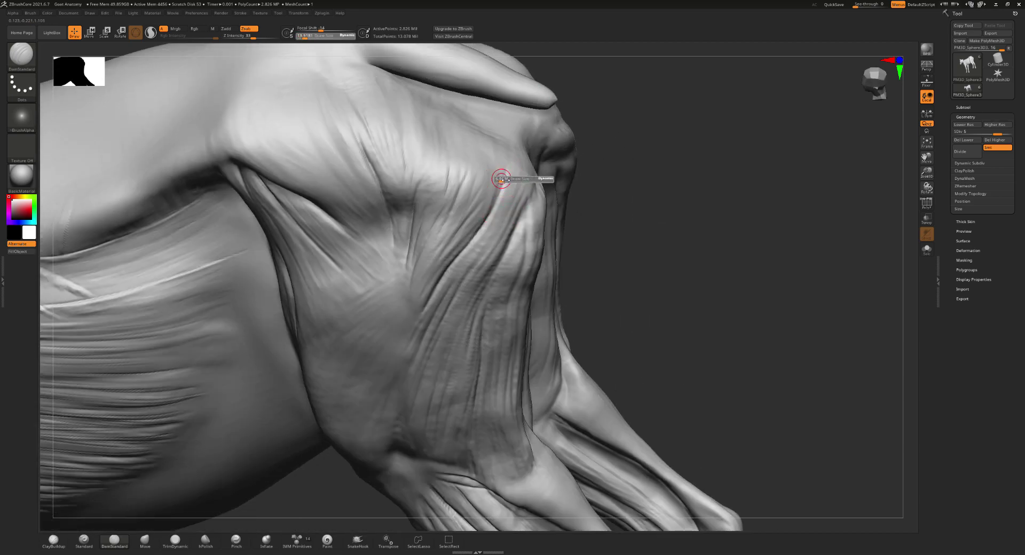
left_click_drag(507, 180, 509, 182)
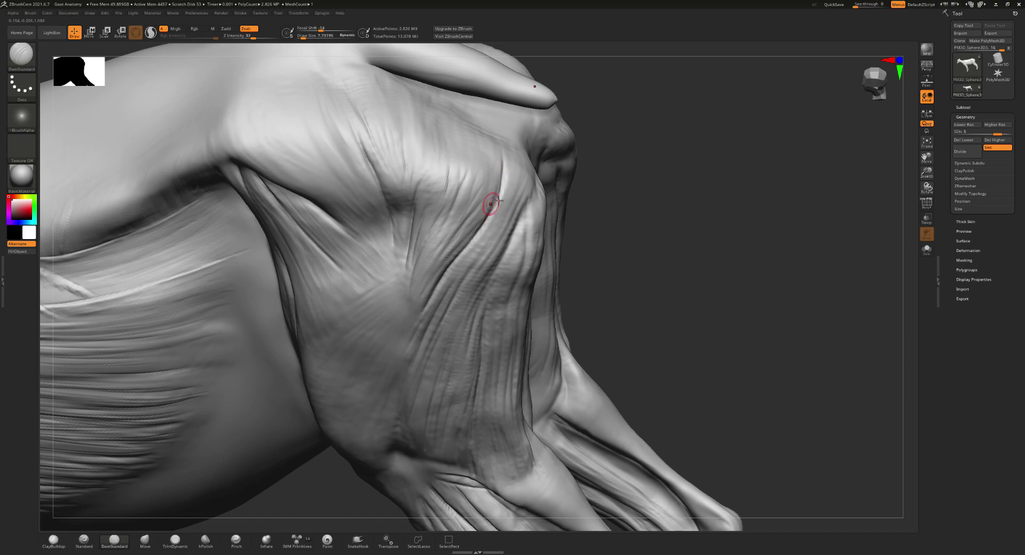
mouse_move(446, 213)
right_mouse_down()
mouse_move(219, 182)
mouse_move(479, 294)
right_mouse_up()
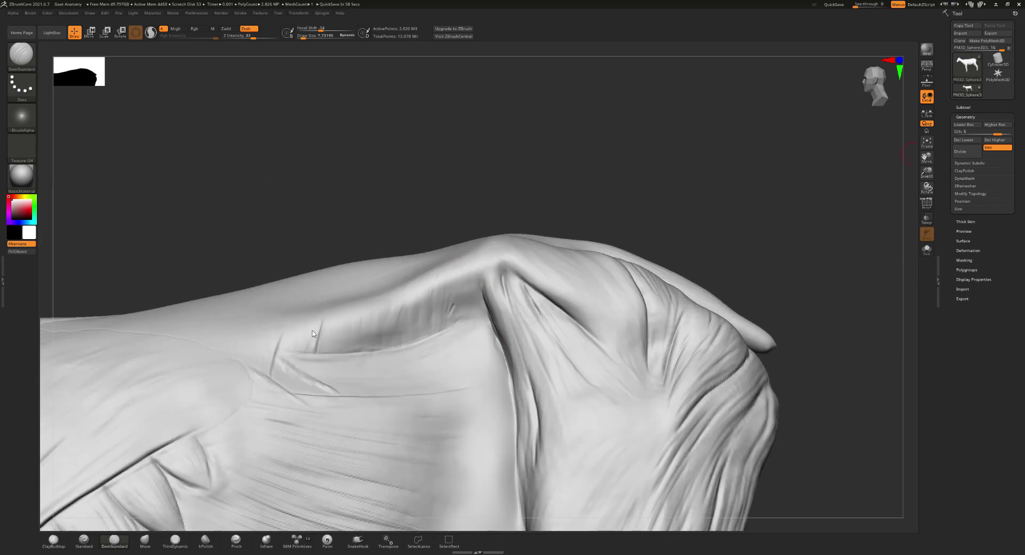
- Enlarge the brush to about 15 and carve vertical creases into the shoulder fold
mouse_move(312, 334)
right_mouse_down()
mouse_move(367, 328)
mouse_move(400, 339)
right_mouse_up()
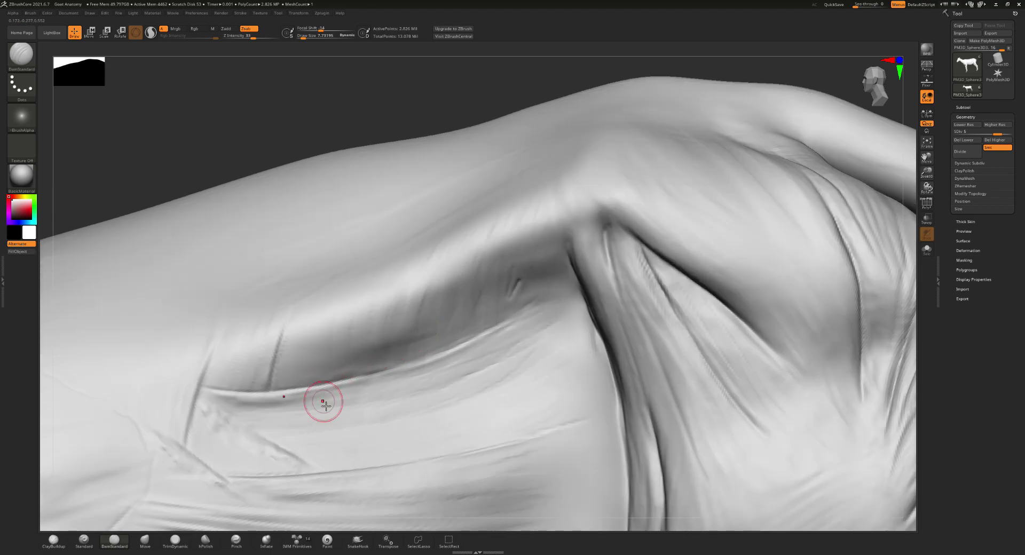
right_click_drag(325, 404, 340, 385)
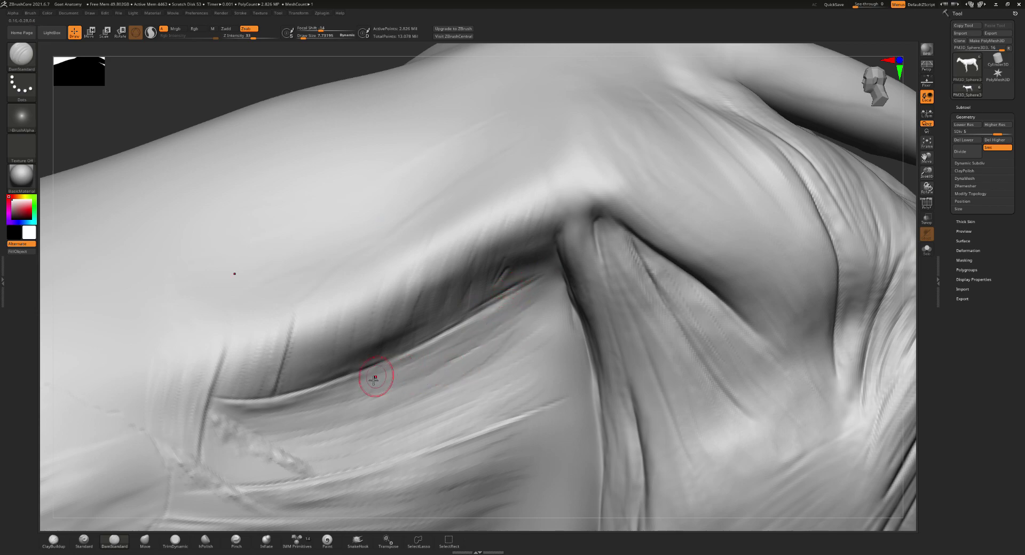
key("bracketright")
key("bracketright")
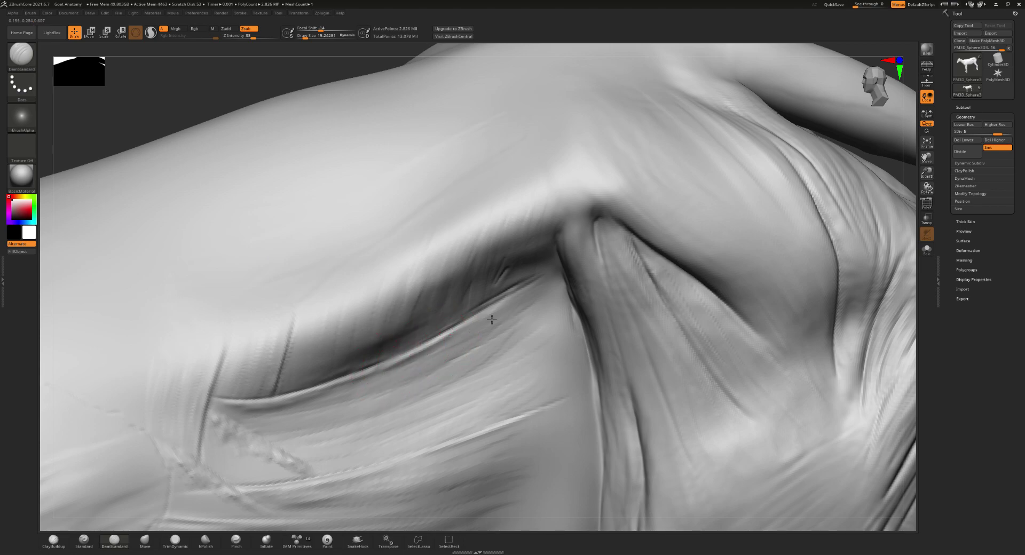
right_click_drag(511, 299, 506, 240)
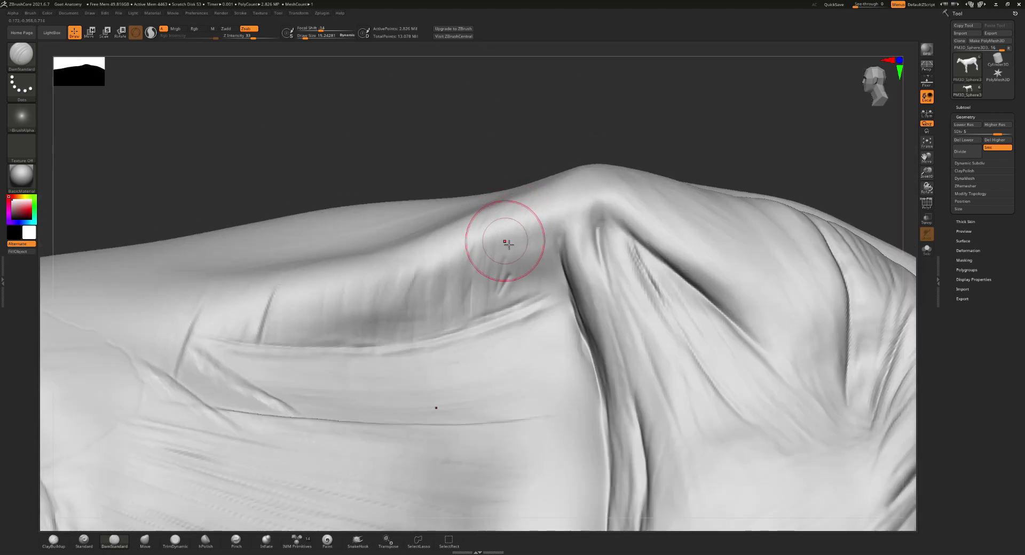
left_click_drag(522, 217, 512, 267)
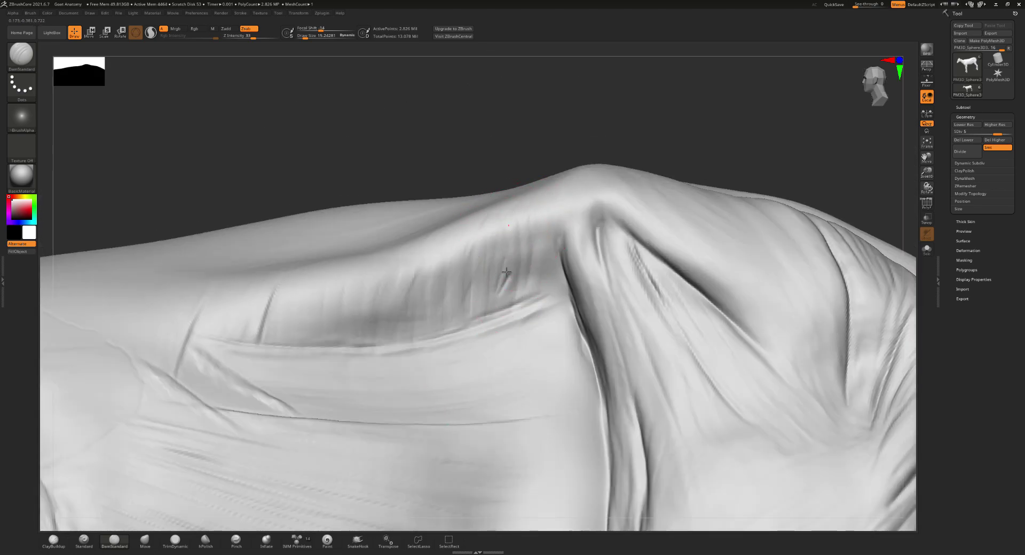
left_click_drag(508, 225, 488, 269)
left_click_drag(353, 289, 330, 347)
- Shrink the brush back to about 7.7 and sharpen the creases along the fold edge
key("s")
left_click_drag(374, 305, 371, 309)
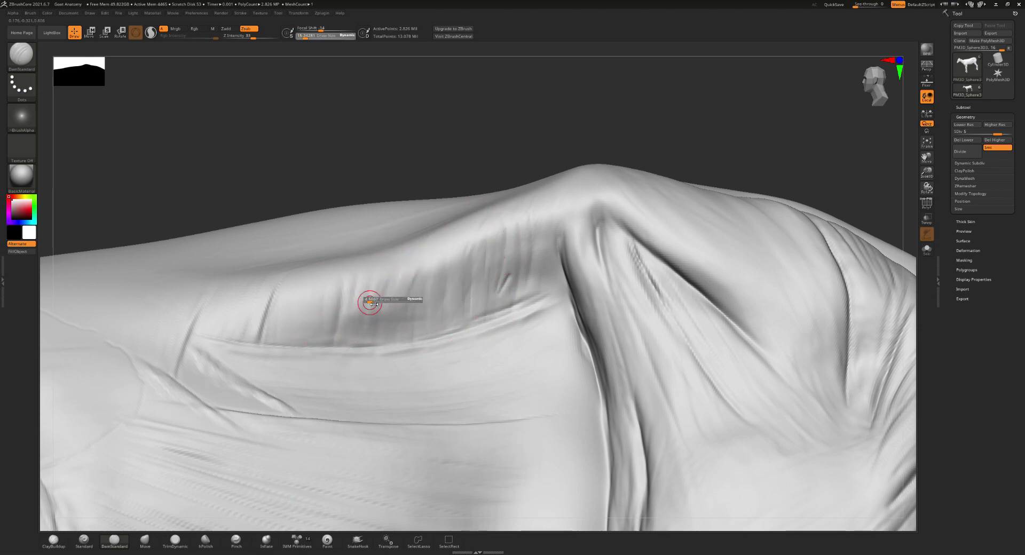
left_click_drag(340, 340, 424, 251)
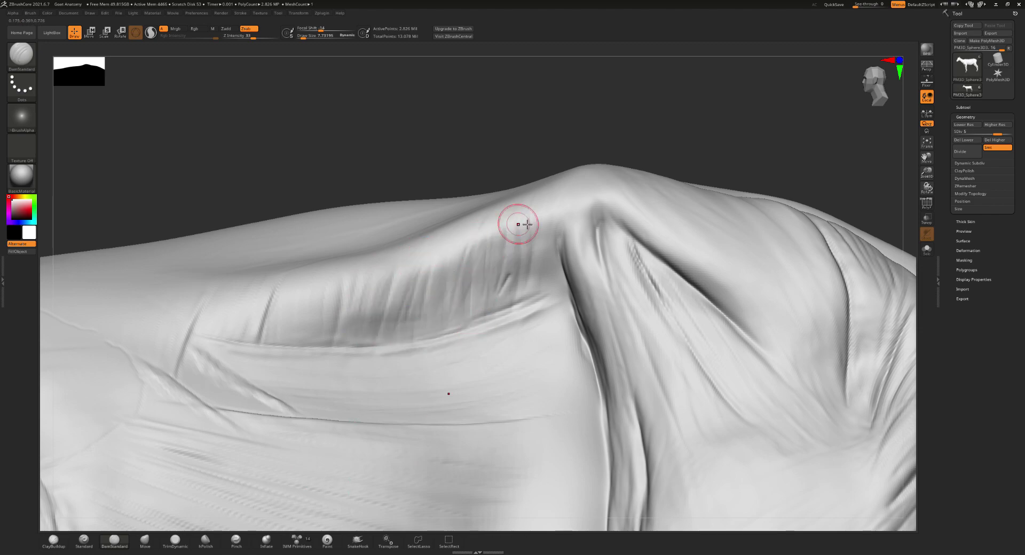
right_click_drag(544, 269, 573, 265)
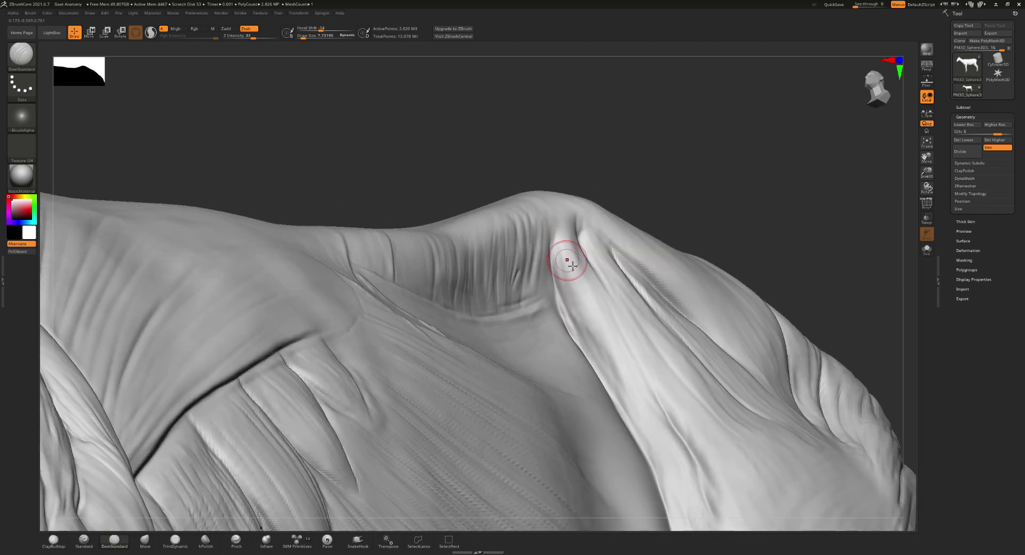
left_click_drag(587, 343, 564, 274)
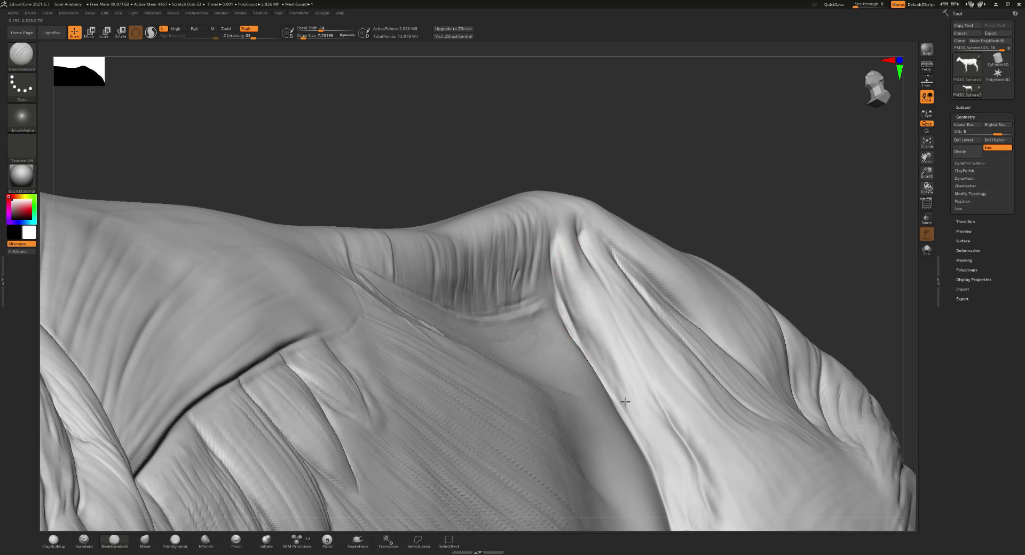
mouse_move(590, 355)
right_mouse_down()
mouse_move(624, 346)
mouse_move(614, 313)
right_mouse_up()
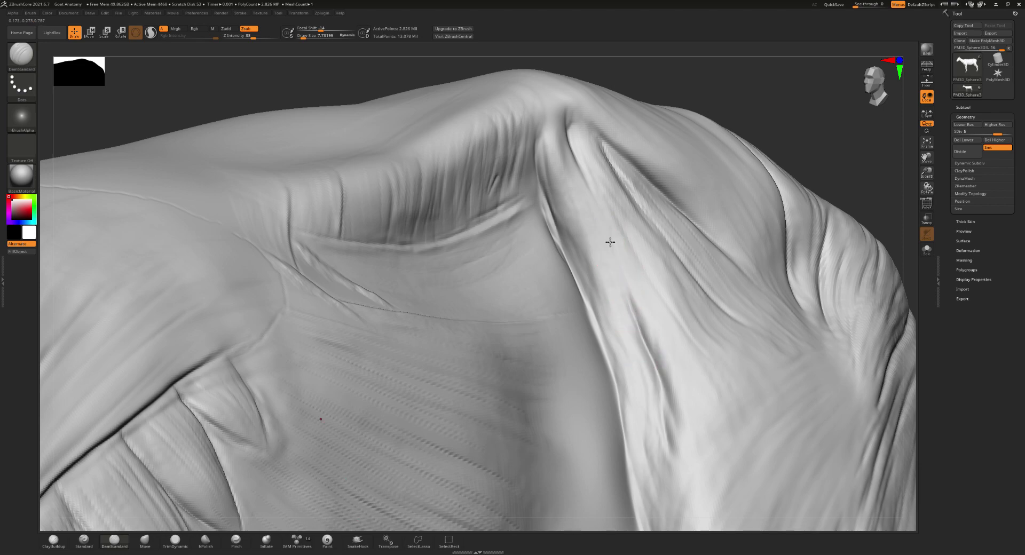
left_click_drag(633, 302, 679, 452)
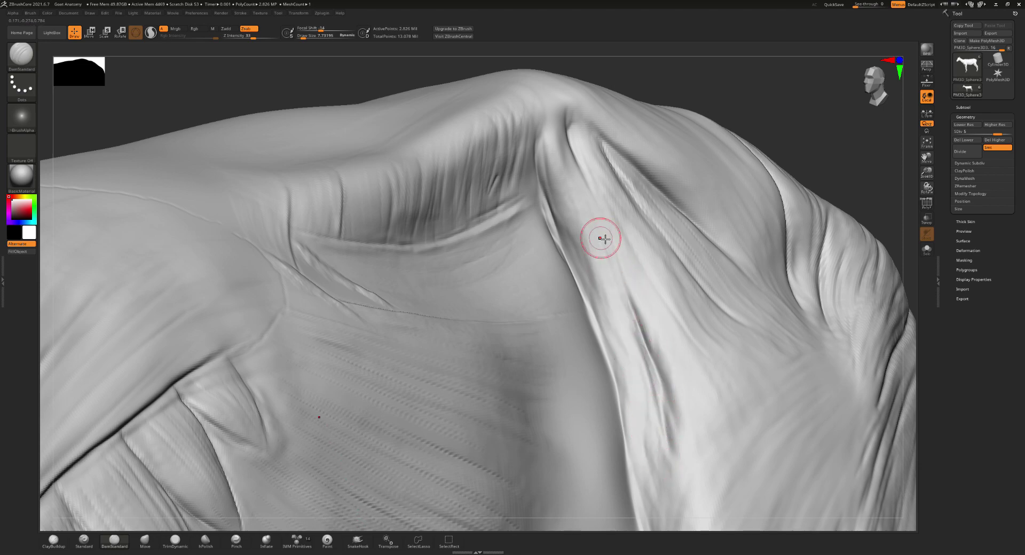
- Deepen and re-cut the shoulder fold crease with a sharper line
right_click_drag(649, 334, 642, 240)
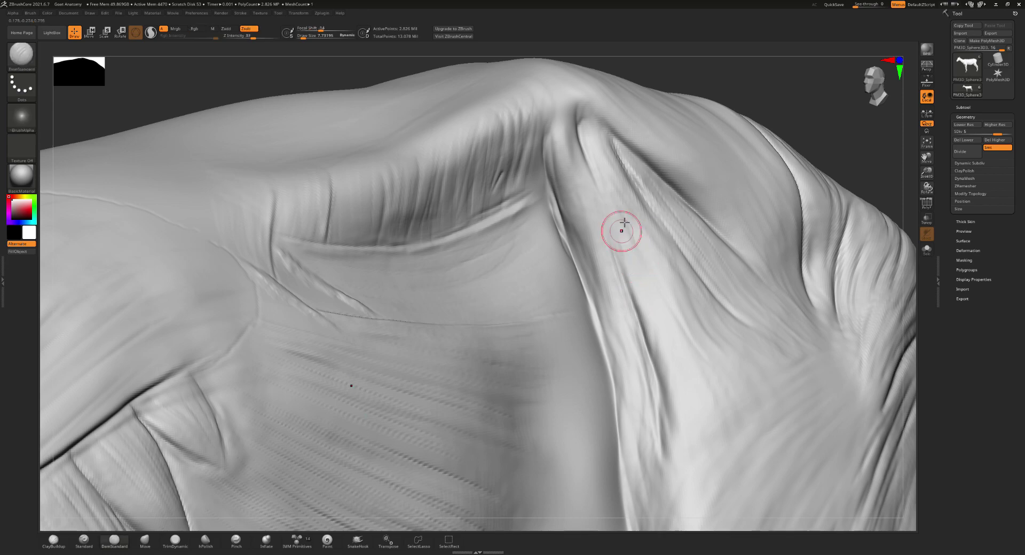
right_click_drag(623, 229, 612, 244, "ctrl")
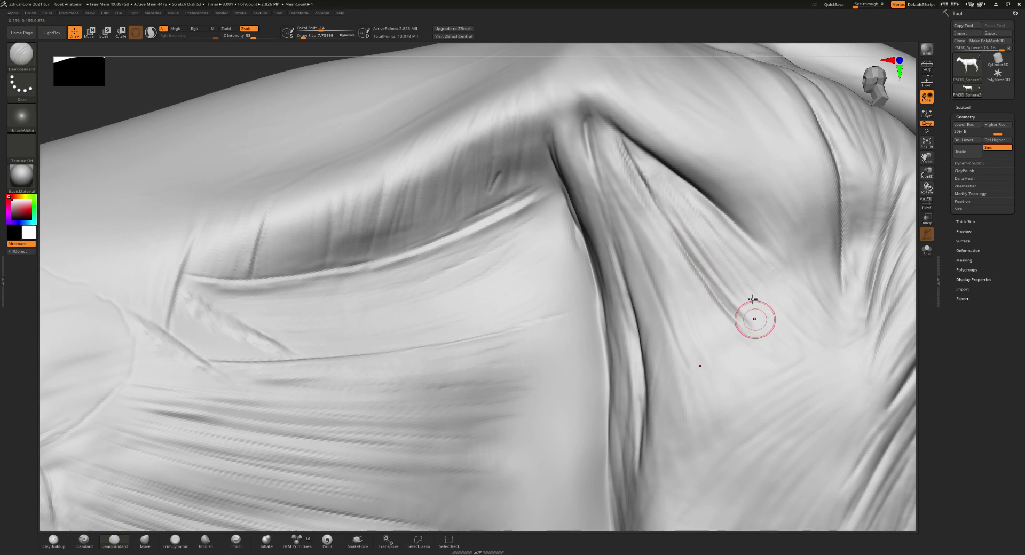
right_click_drag(753, 321, 742, 227)
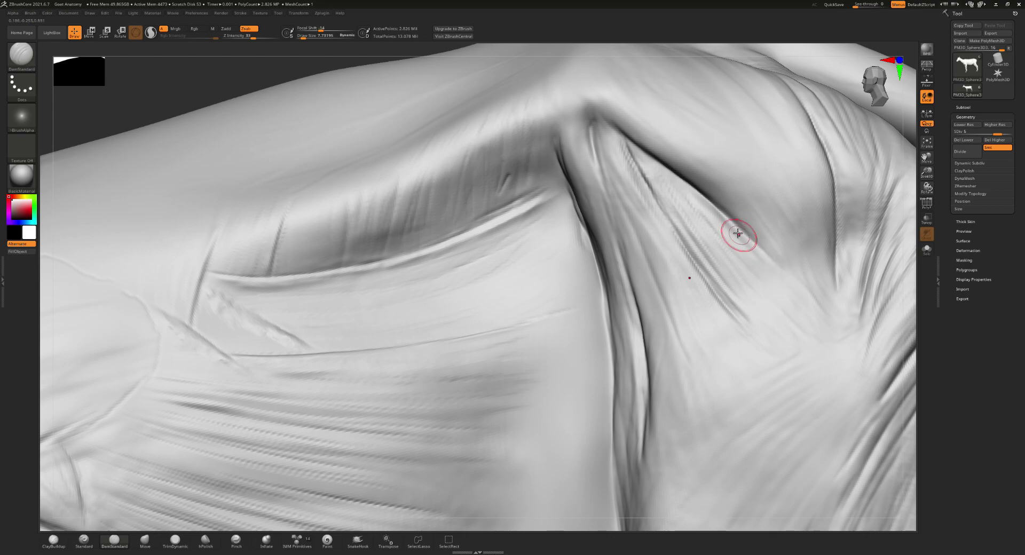
mouse_move(836, 327)
right_mouse_down("ctrl")
mouse_move(704, 199)
mouse_move(661, 225)
mouse_move(659, 245)
mouse_move(503, 247)
mouse_move(508, 237)
mouse_move(523, 261)
mouse_move(552, 233)
mouse_move(556, 208)
right_mouse_up("ctrl")
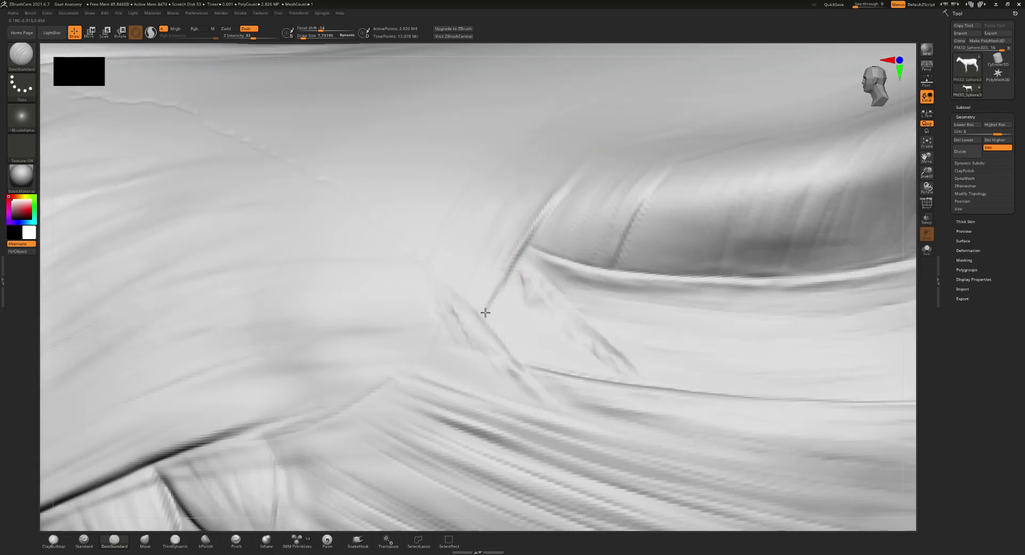
left_click_drag(531, 228, 490, 293)
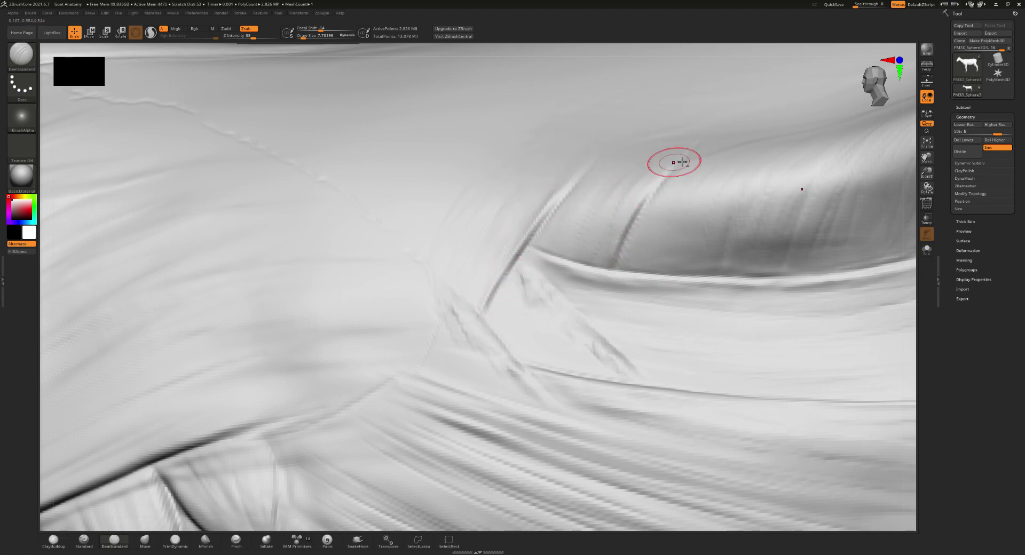
left_click_drag(636, 202, 606, 254)
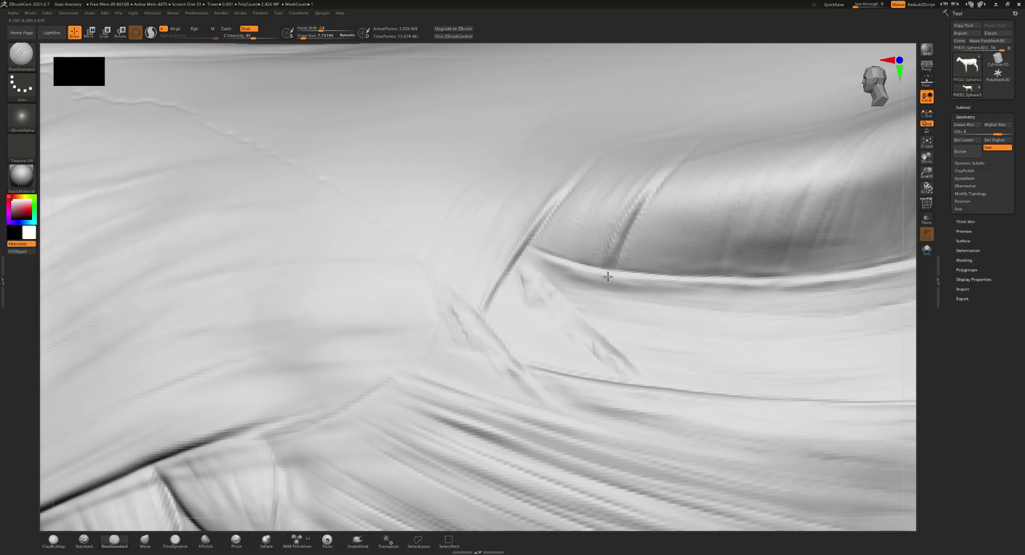
- Zoom out from the shoulder to a side view of the head, neck and torso
mouse_move(678, 139)
right_mouse_down("ctrl")
mouse_move(680, 173)
mouse_move(752, 182)
right_mouse_up("ctrl")
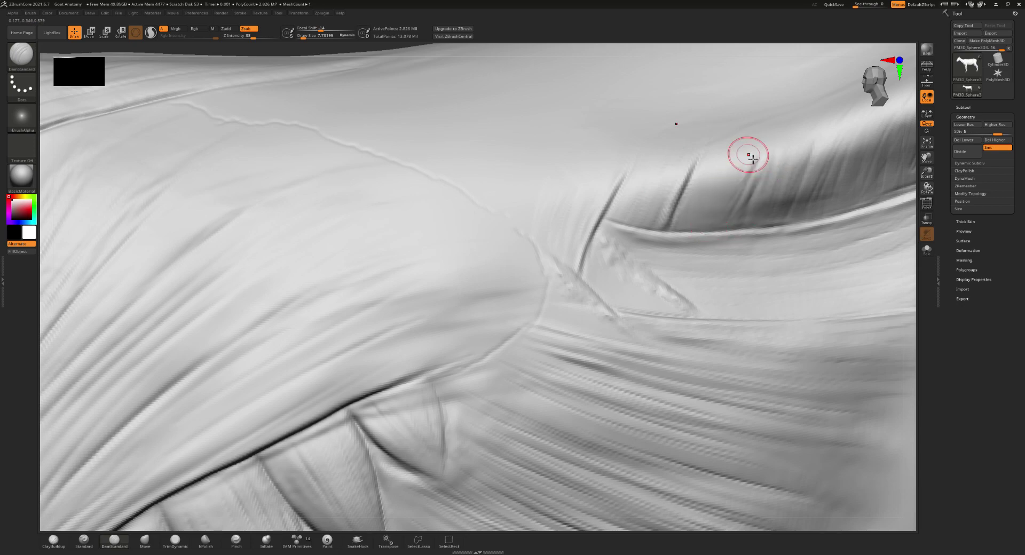
mouse_move(703, 193)
right_mouse_down("ctrl")
mouse_move(417, 265)
mouse_move(518, 296)
mouse_move(531, 310)
right_mouse_up("ctrl")
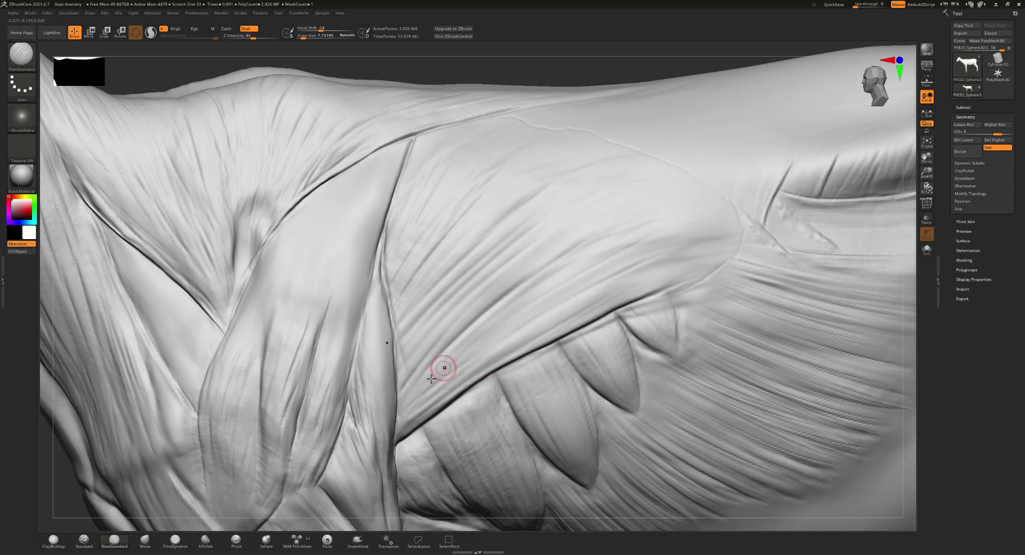
right_click_drag(441, 367, 435, 305, "ctrl")
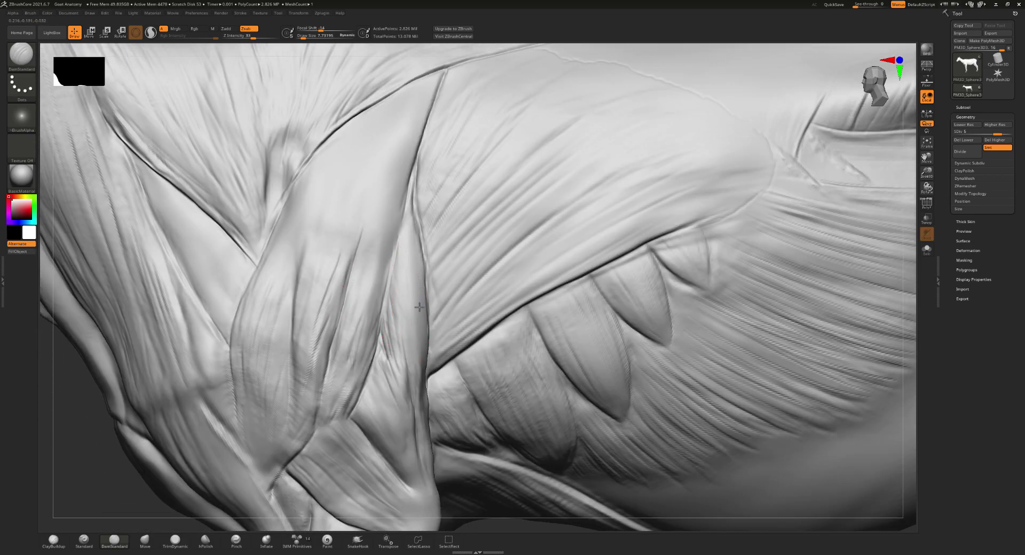
right_click_drag(412, 344, 421, 367, "ctrl")
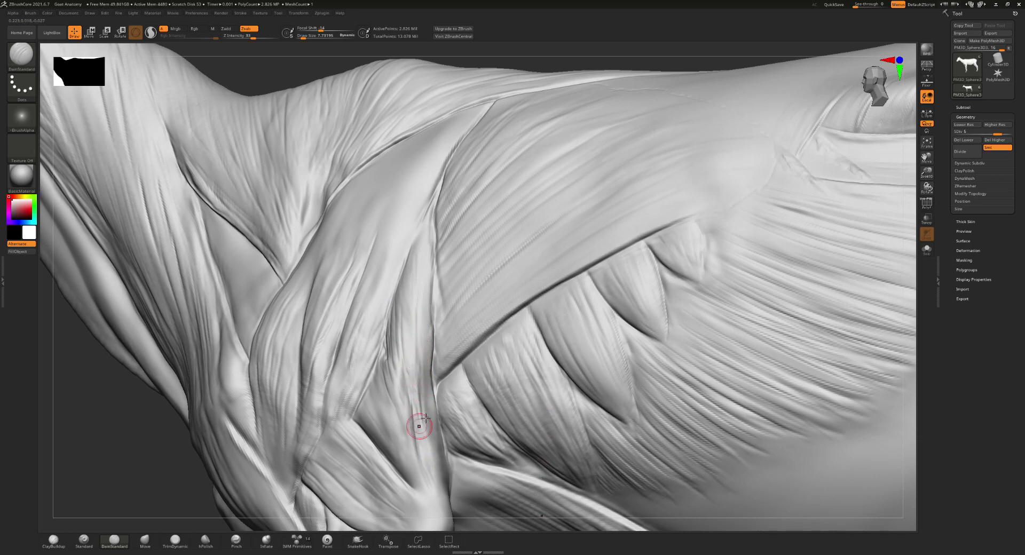
mouse_move(445, 464)
right_mouse_down()
mouse_move(522, 268)
mouse_move(508, 248)
right_mouse_up()
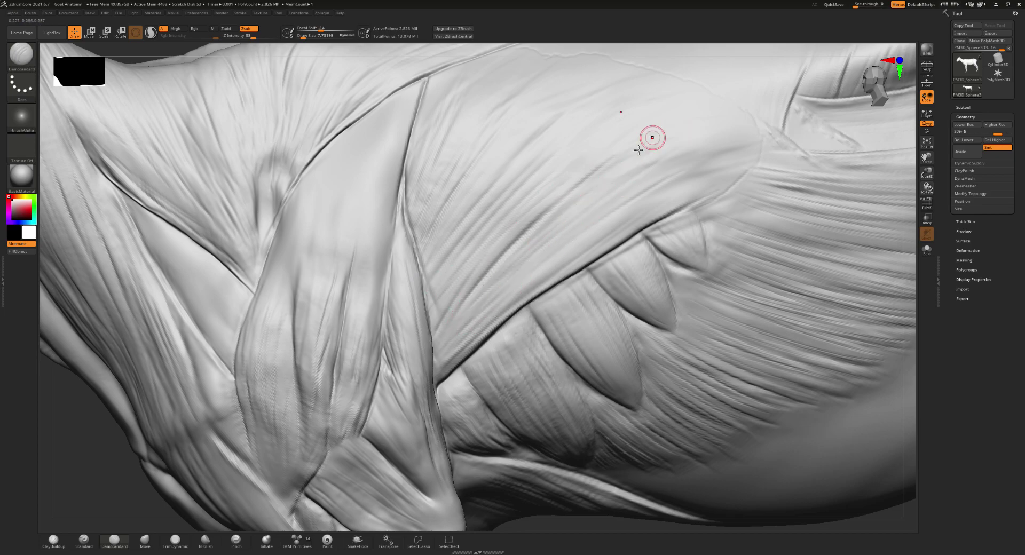
mouse_move(652, 137)
right_mouse_down()
mouse_move(561, 217)
mouse_move(535, 205)
right_mouse_up()
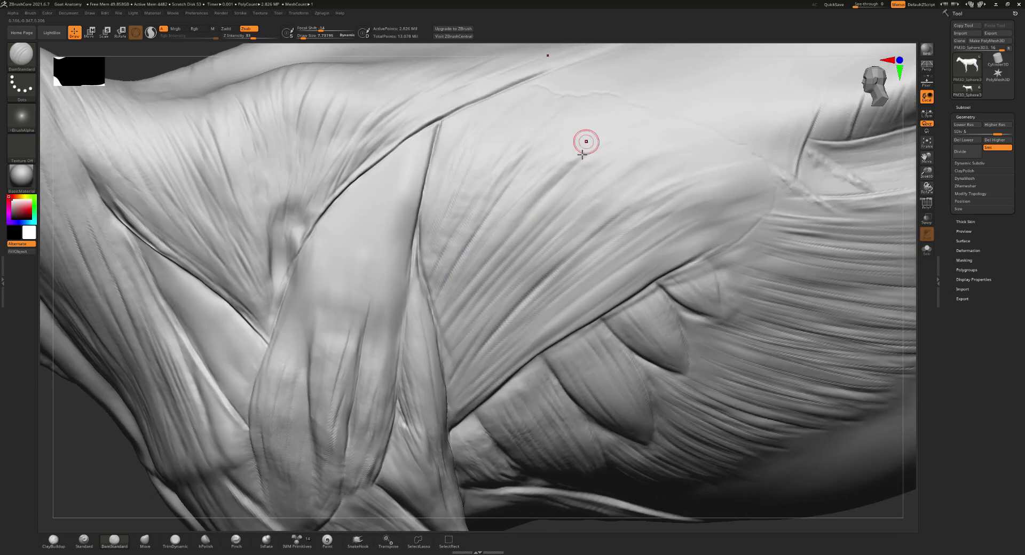
mouse_move(578, 220)
right_mouse_down("alt")
mouse_move(554, 208)
mouse_move(556, 254)
right_mouse_up("alt")
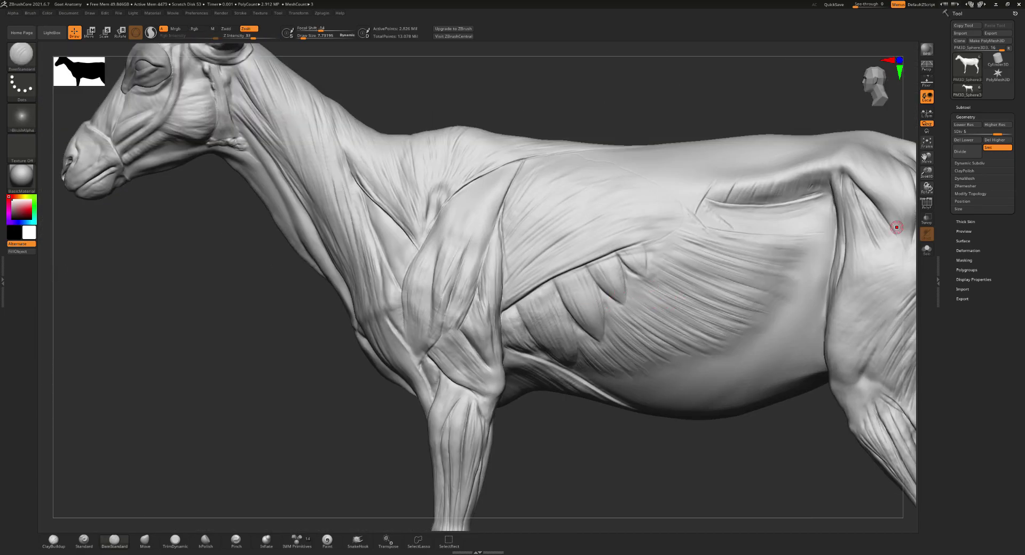
- Step down a subdivision level and switch to the ClayBuildup brush, facing the neck side
mouse_move(417, 267)
right_mouse_down()
mouse_move(397, 271)
mouse_move(414, 269)
mouse_move(422, 280)
right_mouse_up()
key("shift")
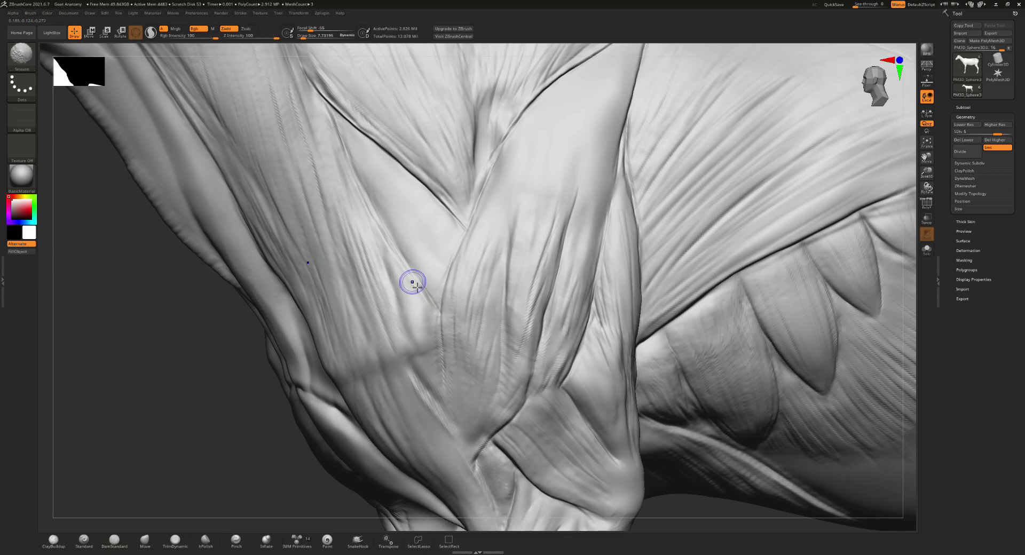
key("shift+d")
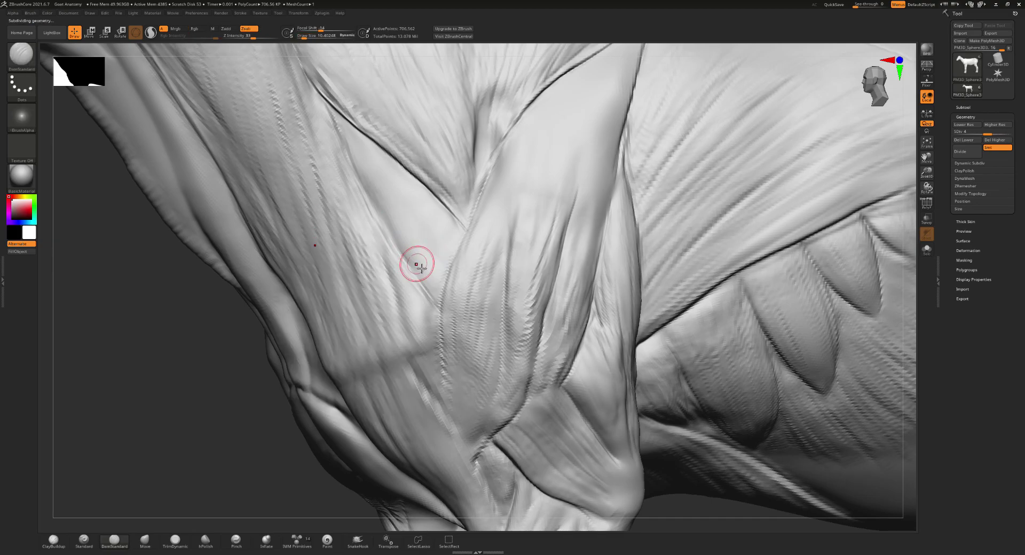
key("b")
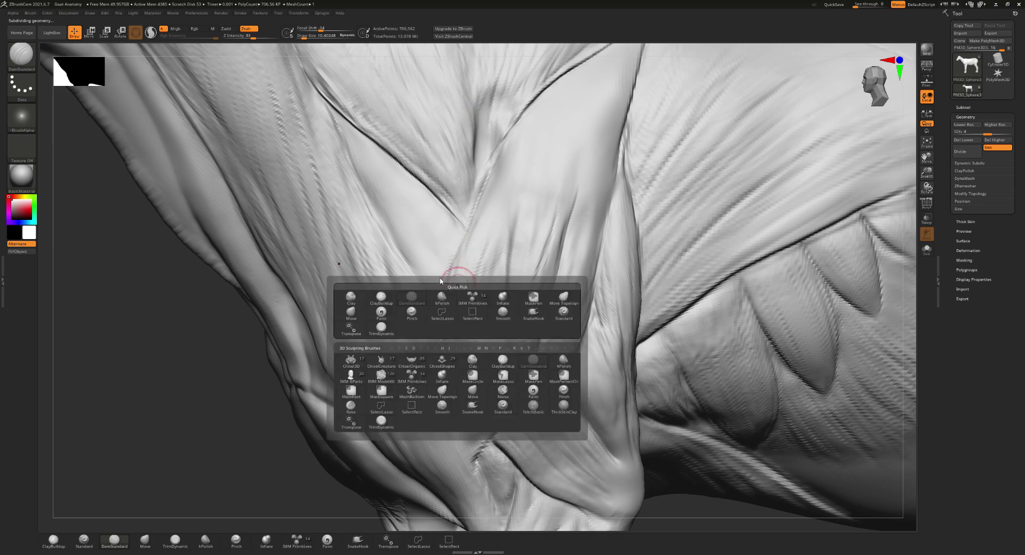
key("c")
key("b")
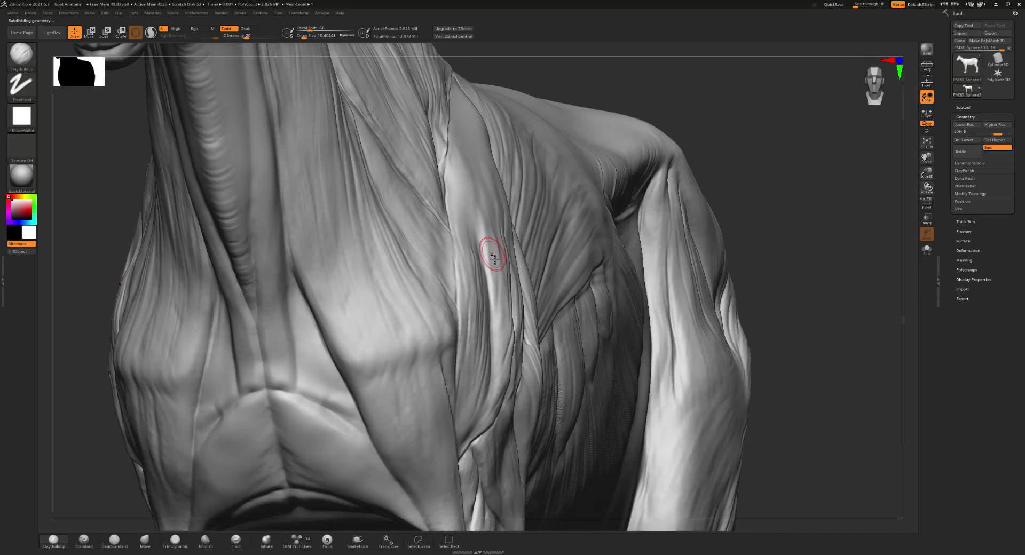
mouse_move(495, 259)
right_mouse_down()
mouse_move(457, 268)
mouse_move(385, 243)
mouse_move(449, 292)
right_mouse_up()
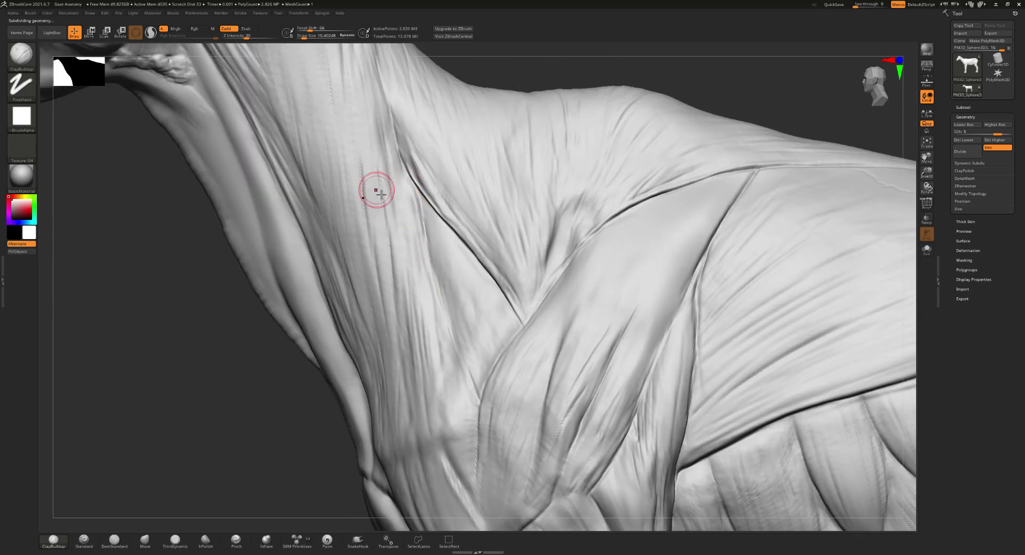
- Pick DamStandard at about size 5.5 and carve a thin crease down the neck muscle
key("b")
key("d")
key("s")
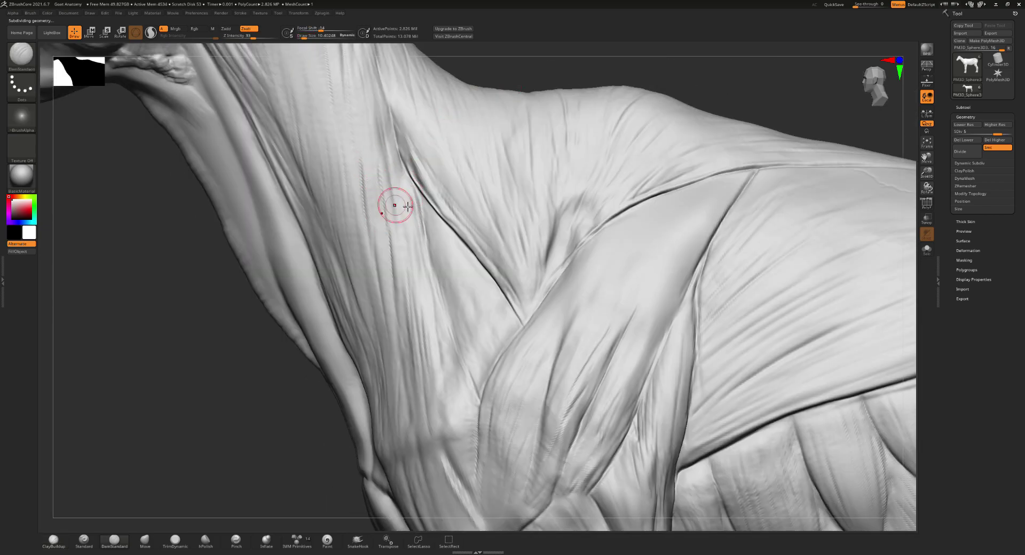
mouse_move(395, 203)
right_mouse_down()
mouse_move(411, 199)
mouse_move(434, 236)
right_mouse_up()
key("s")
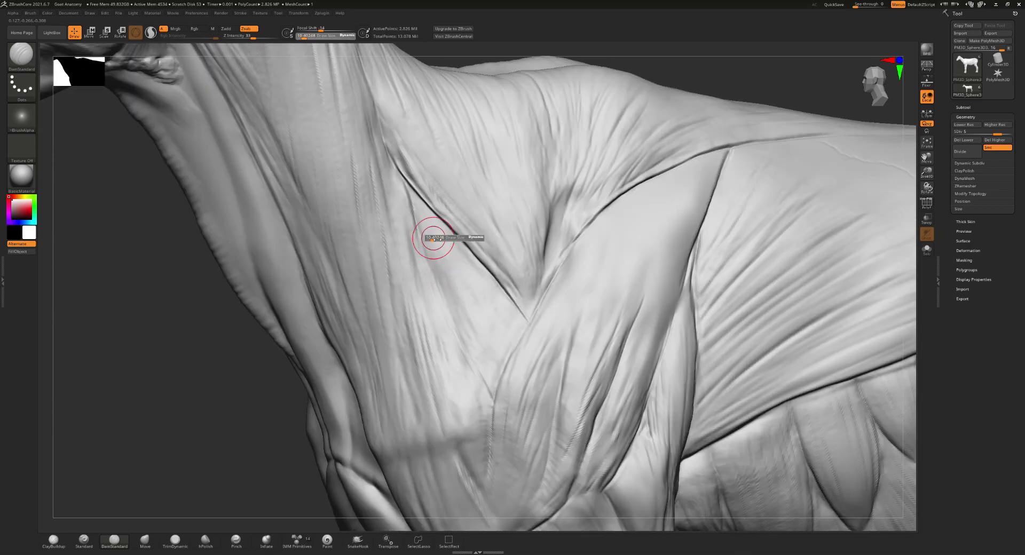
right_click_drag(439, 279, 468, 280)
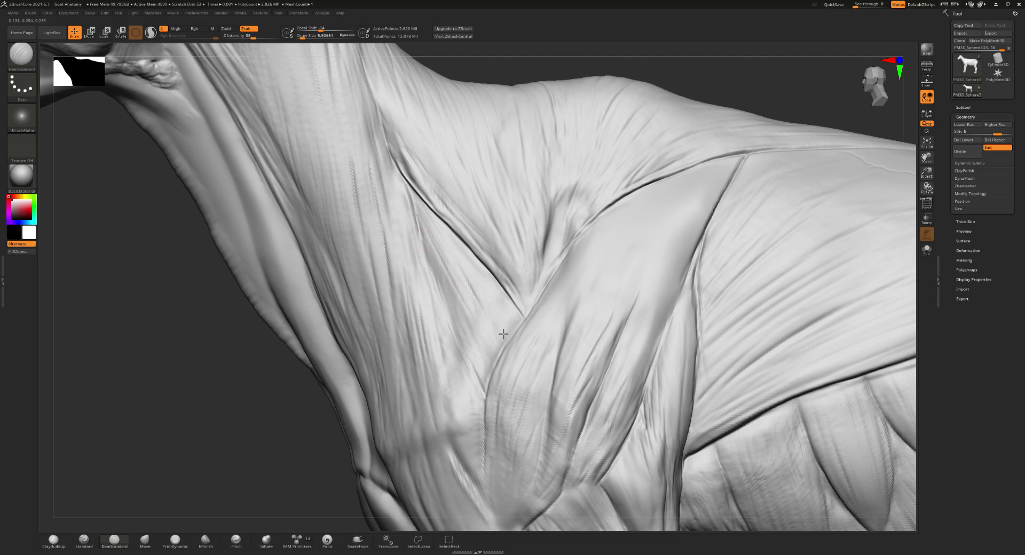
right_click_drag(522, 329, 453, 242)
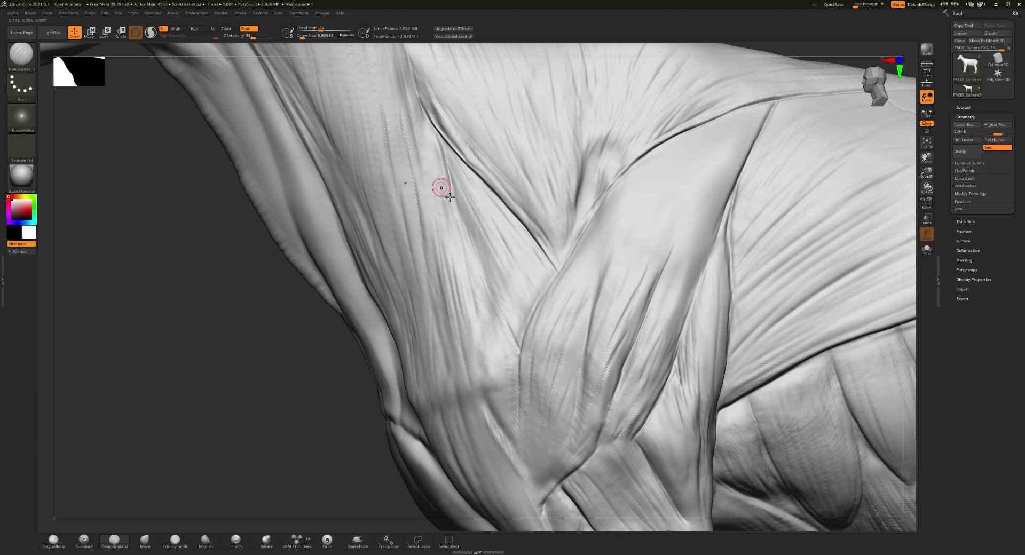
mouse_move(444, 188)
right_mouse_down()
mouse_move(447, 199)
mouse_move(455, 186)
right_mouse_up()
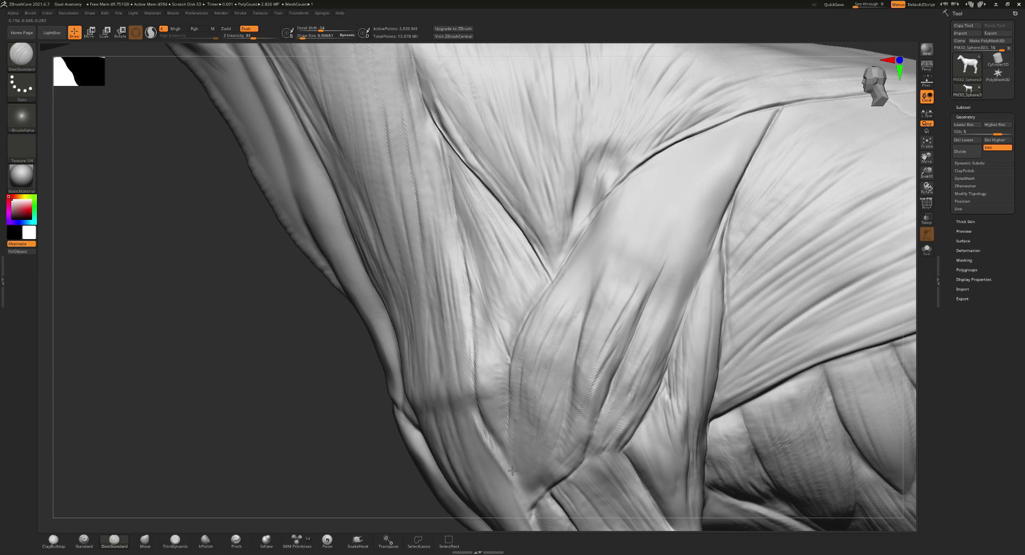
left_click_drag(482, 409, 506, 462)
- Smooth the crease, changing brush size to about 19 and then 6.5
key("shift")
mouse_move(447, 393)
right_mouse_down()
mouse_move(481, 405)
mouse_move(492, 424)
right_mouse_up()
right_click_drag(460, 367, 454, 355)
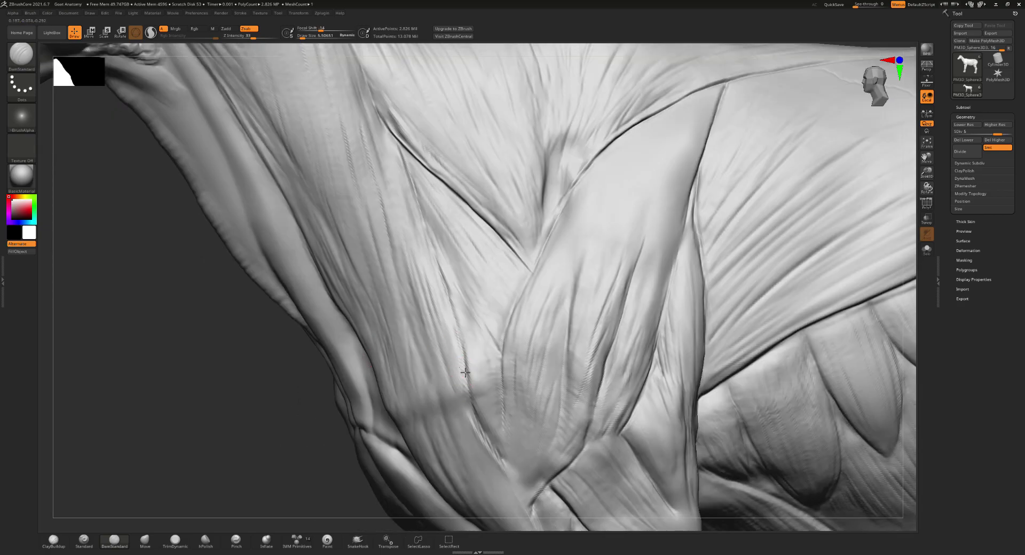
key("s")
mouse_move(457, 358)
left_mouse_down()
mouse_move(446, 340)
mouse_move(471, 413)
left_mouse_up()
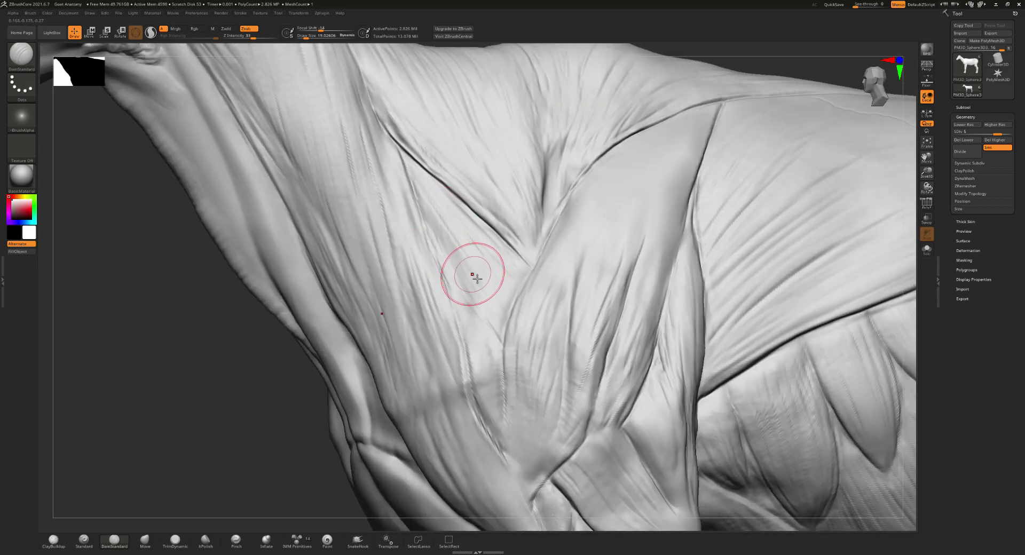
key("s")
left_click_drag(483, 277, 467, 282)
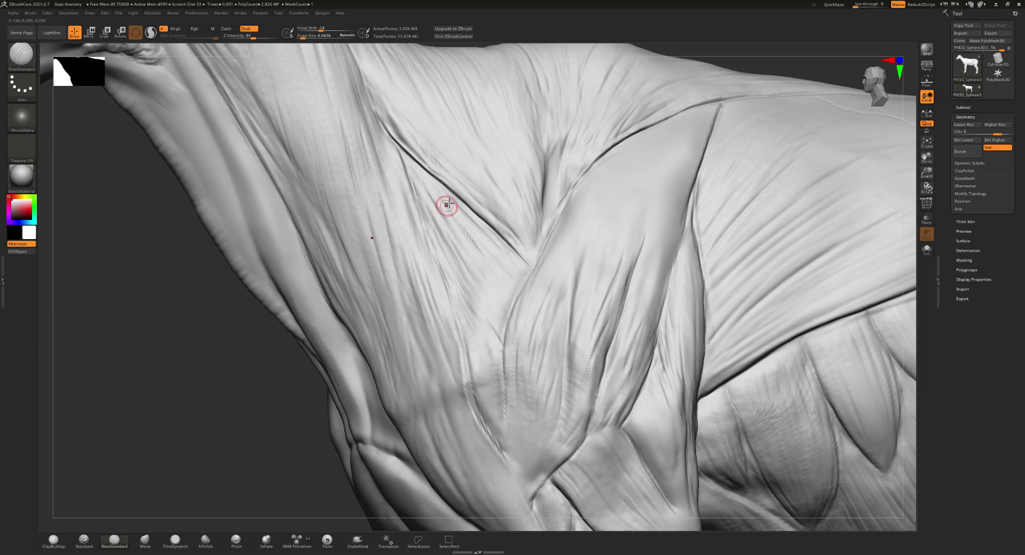
mouse_move(491, 254)
right_mouse_down("ctrl")
mouse_move(367, 193)
mouse_move(385, 179)
mouse_move(405, 190)
right_mouse_up("ctrl")
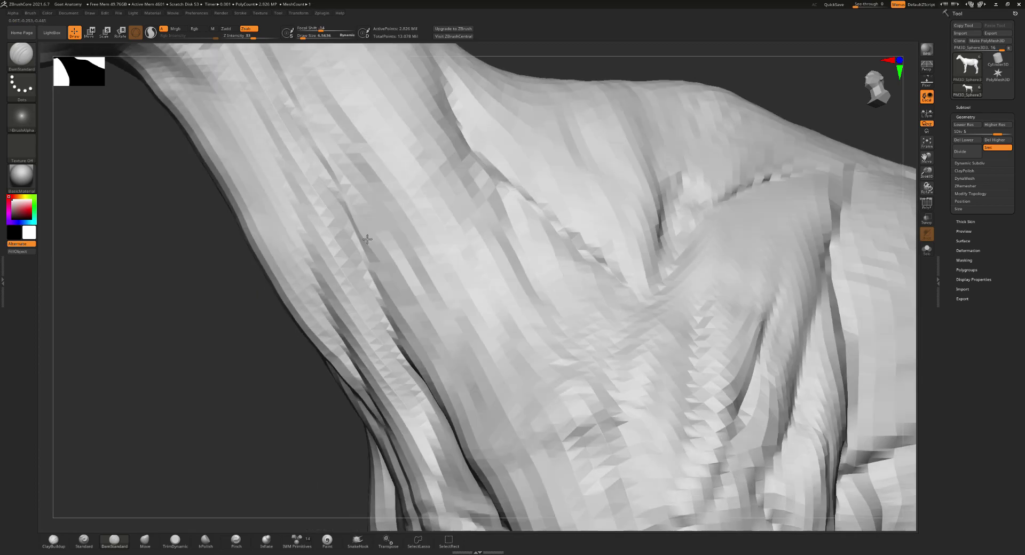
right_click_drag(372, 230, 428, 231, "ctrl")
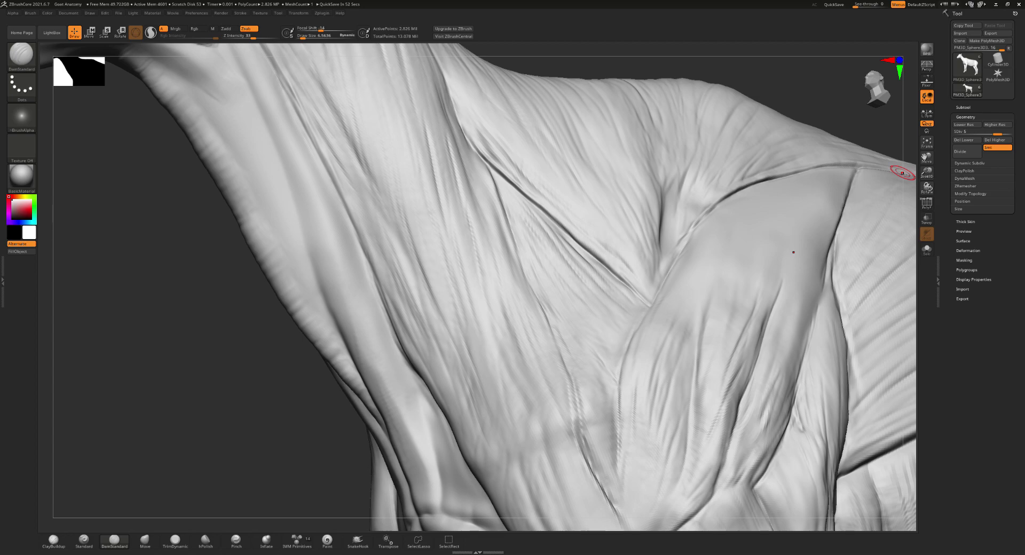
- Frame the whole goat in side view and enlarge the brush to about 35.8
scroll(458, 226, "down", 5)
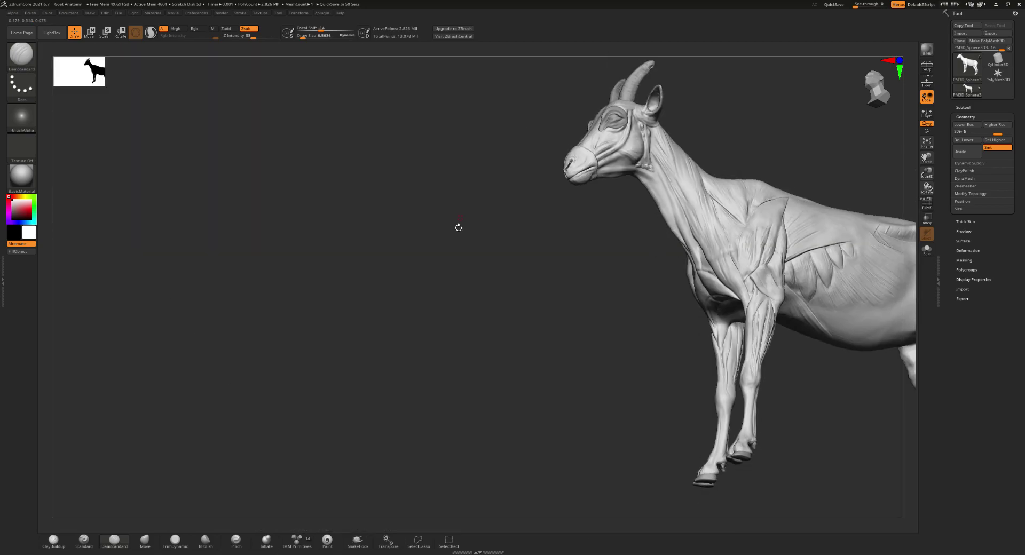
mouse_move(458, 226)
left_mouse_down("shift")
mouse_move(734, 299)
mouse_move(634, 341)
left_mouse_up("shift")
key("f")
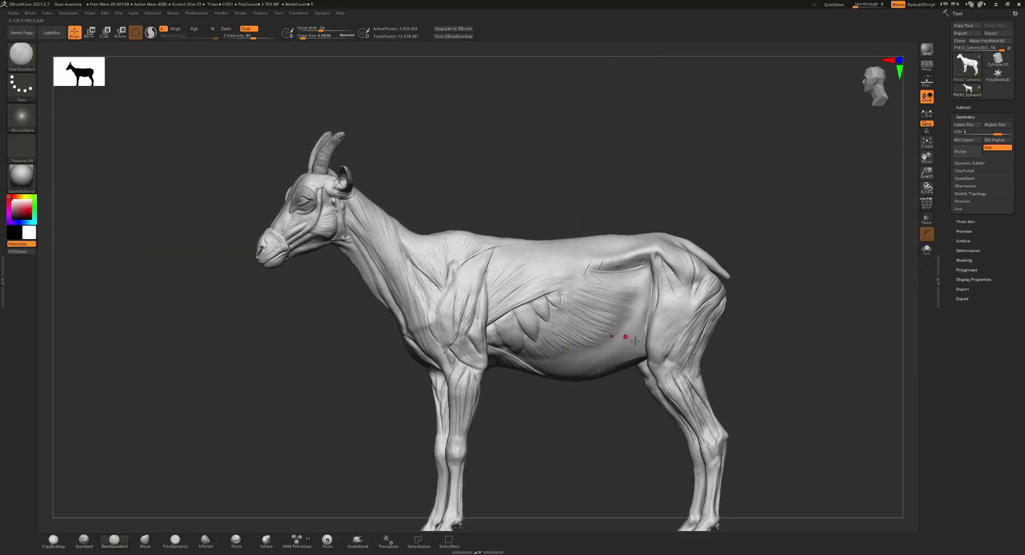
scroll(695, 299, "up", 5)
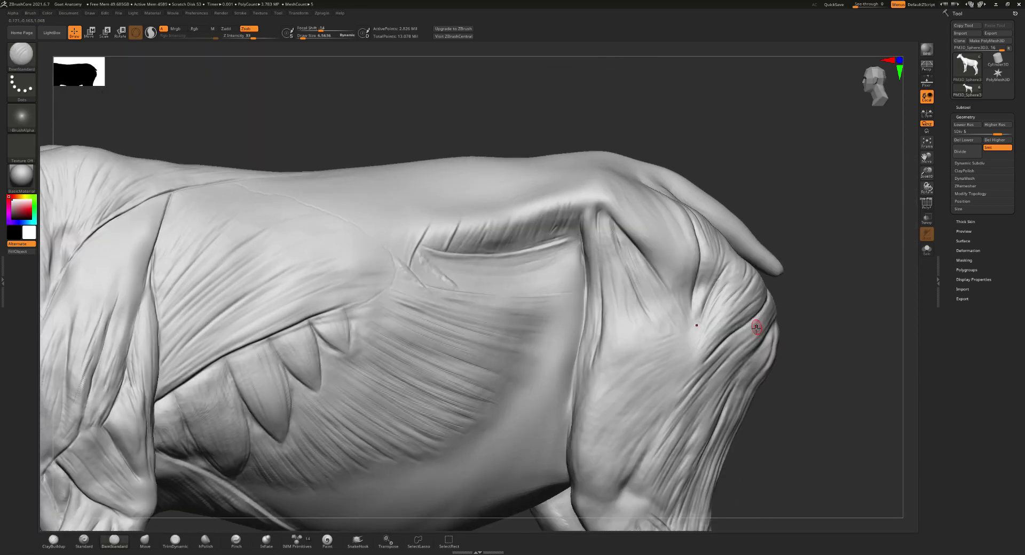
right_click_drag(734, 316, 757, 286)
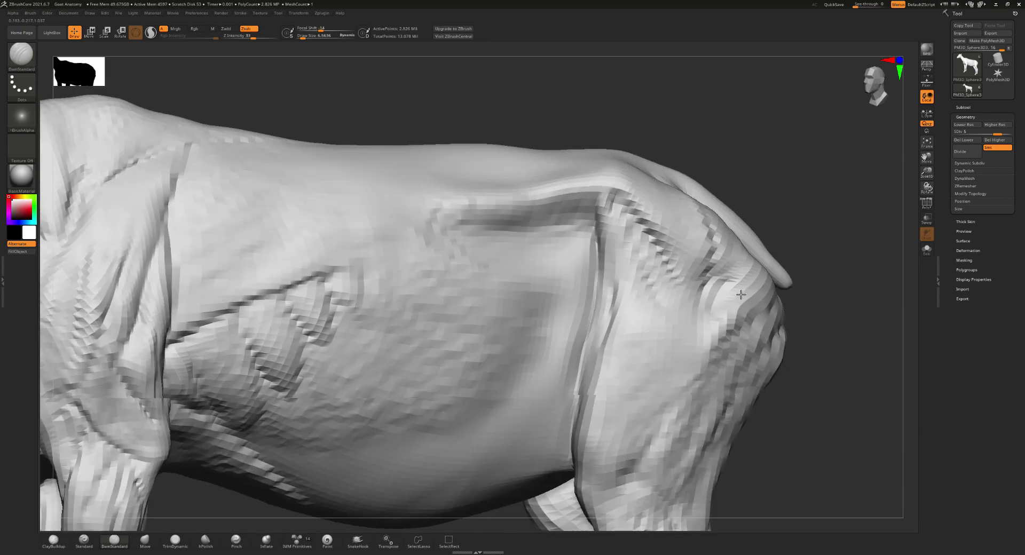
key("s")
left_click(757, 285)
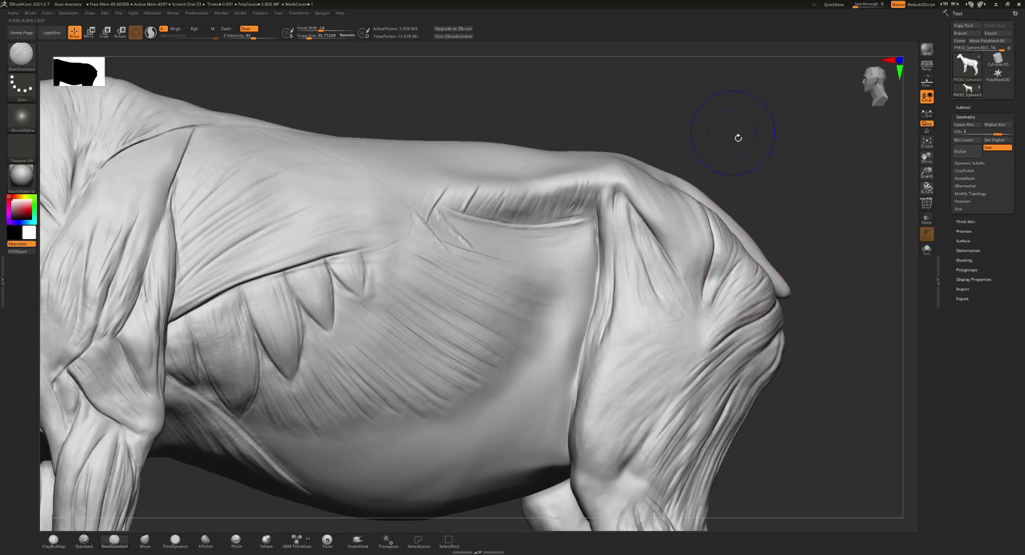
- At a lower subdivision level, pull the rump upward with the Move Topological brush
key("shift+d")
key("b")
key("m")
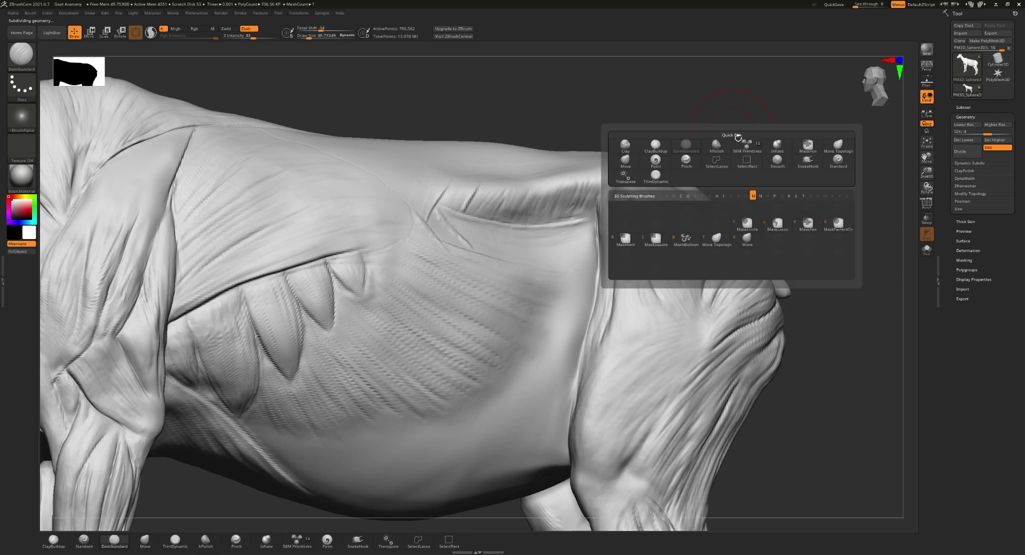
key("t")
right_click_drag(748, 251, 757, 265)
key("d")
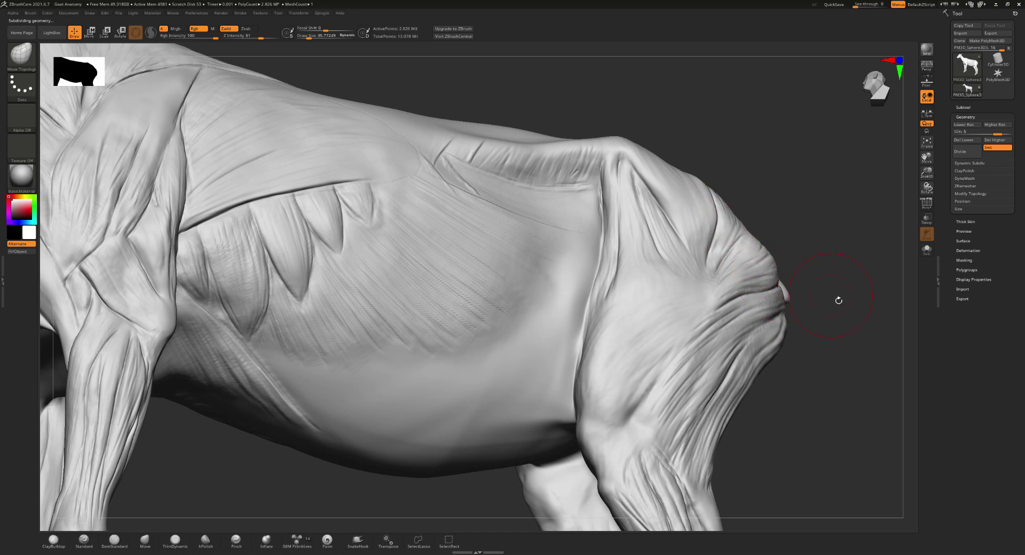
key("shift")
key("shift+d")
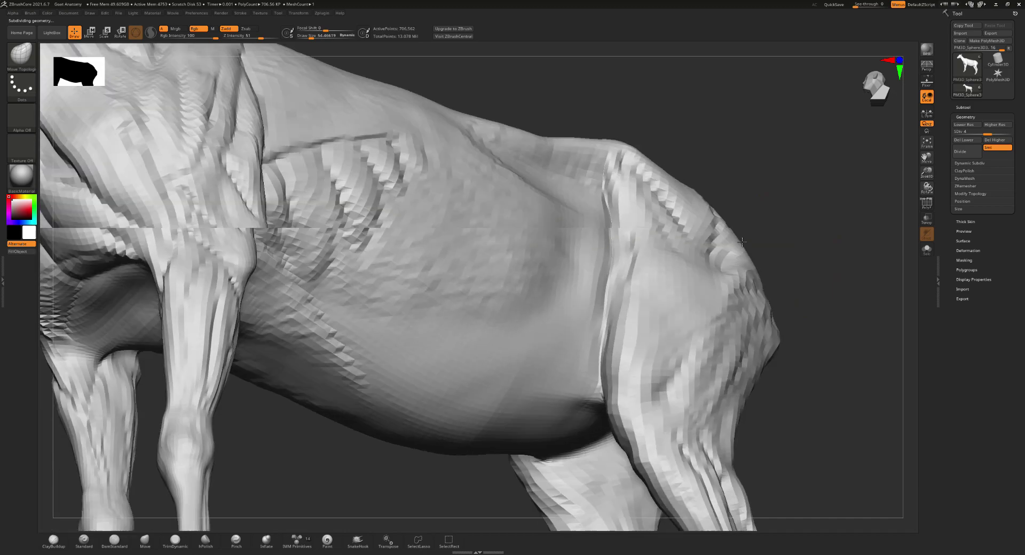
right_click_drag(734, 269, 742, 270)
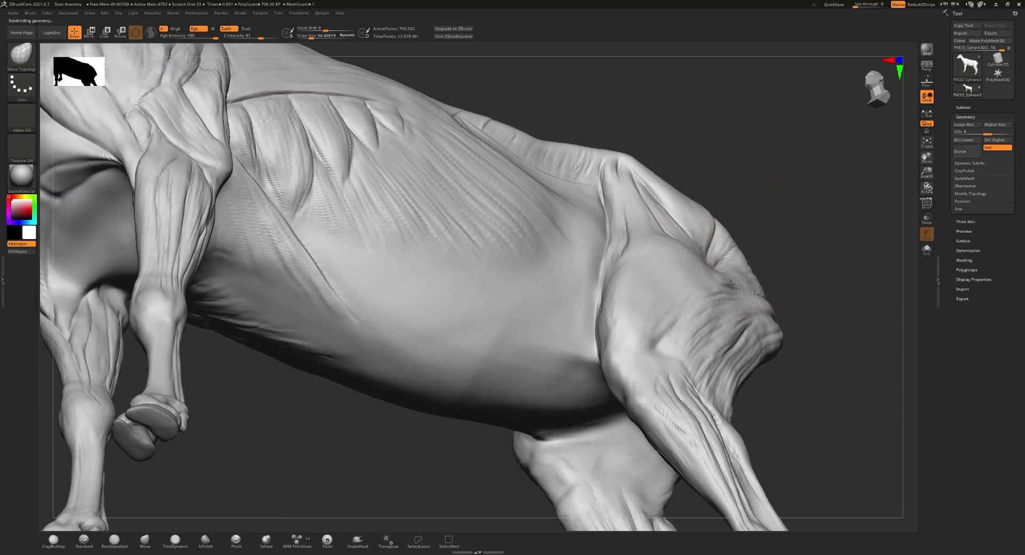
right_click_drag(723, 285, 684, 206)
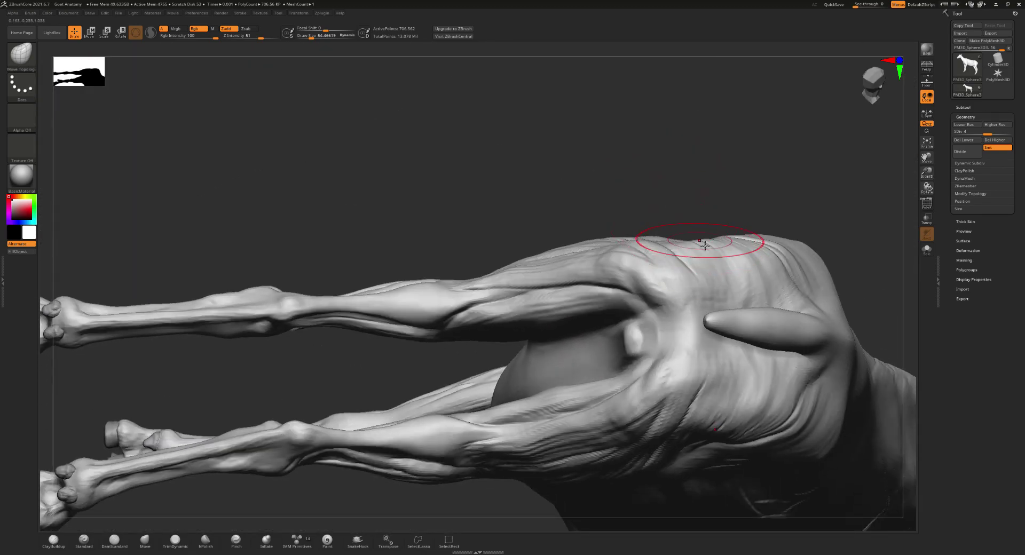
mouse_move(716, 257)
right_mouse_down()
mouse_move(736, 278)
mouse_move(670, 265)
mouse_move(762, 263)
mouse_move(707, 266)
mouse_move(781, 295)
mouse_move(753, 256)
mouse_move(849, 231)
mouse_move(826, 309)
mouse_move(796, 267)
right_mouse_up()
left_click_drag(797, 263, 781, 251)
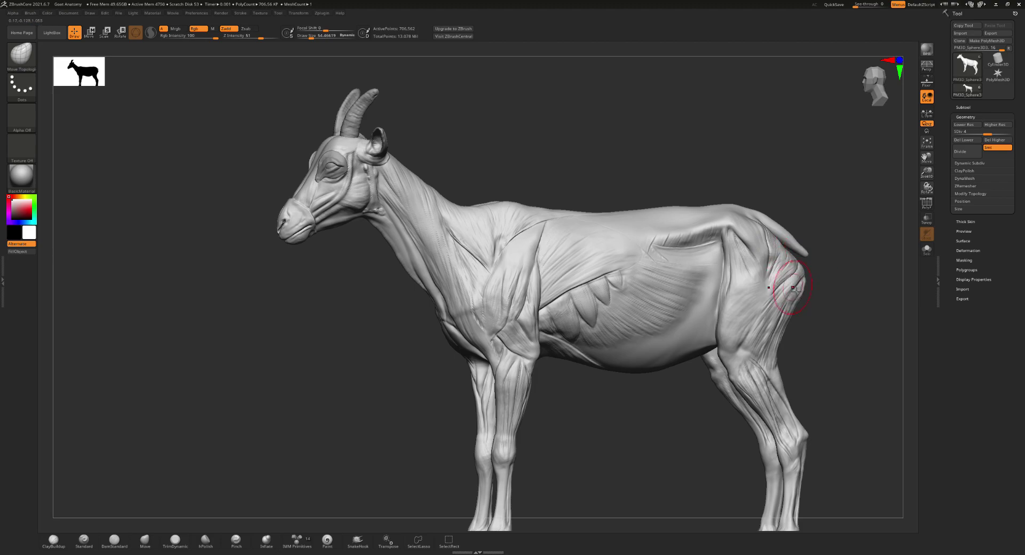
- Reframe the goat and smooth the surface along the muzzle and lower lip
mouse_move(794, 289)
right_mouse_down()
mouse_move(790, 318)
mouse_move(797, 287)
mouse_move(808, 304)
right_mouse_up()
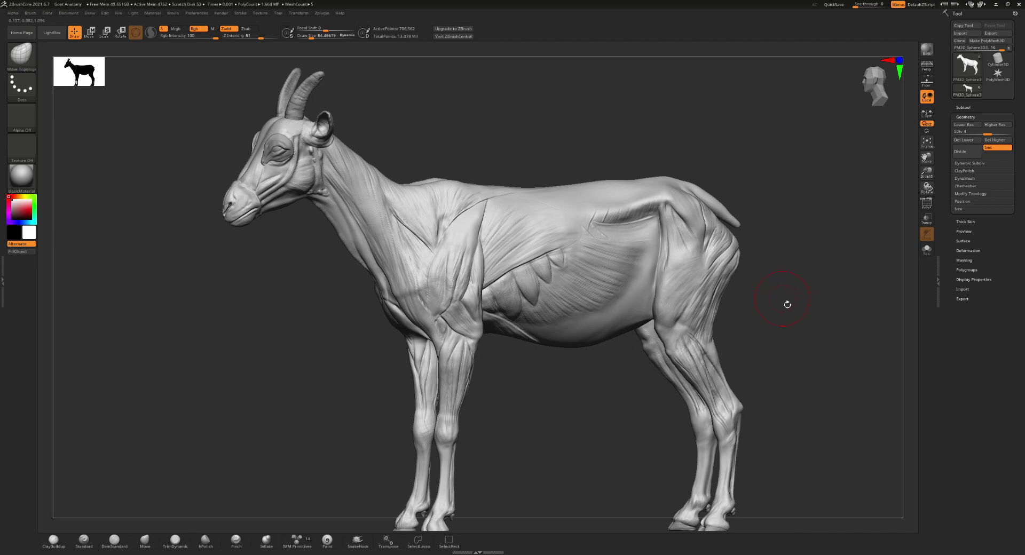
right_click_drag(747, 298, 775, 299, "alt")
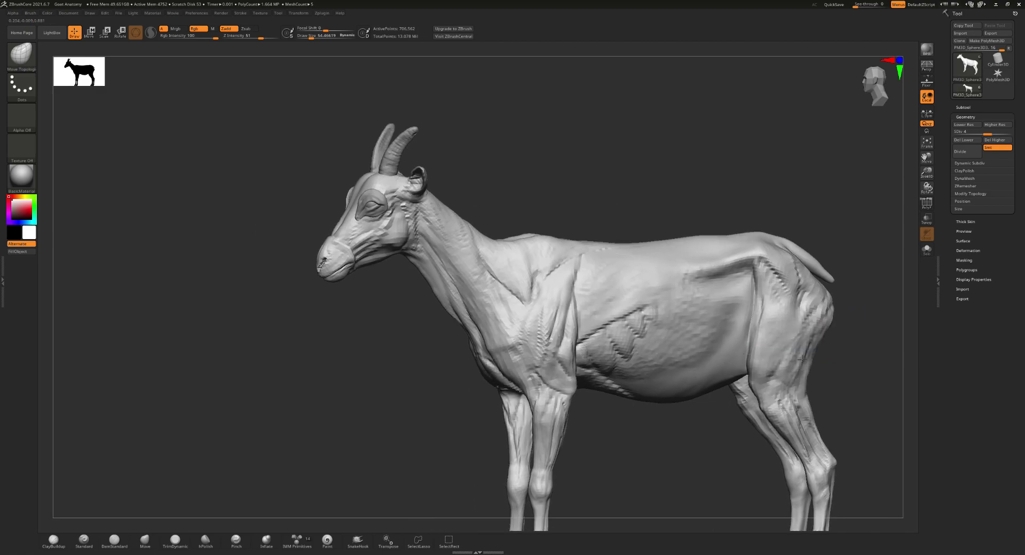
right_click_drag(470, 286, 481, 267, "ctrl")
right_click_drag(374, 267, 355, 252, "ctrl")
mouse_move(365, 230)
left_mouse_down()
mouse_move(340, 268)
mouse_move(366, 301)
left_mouse_up()
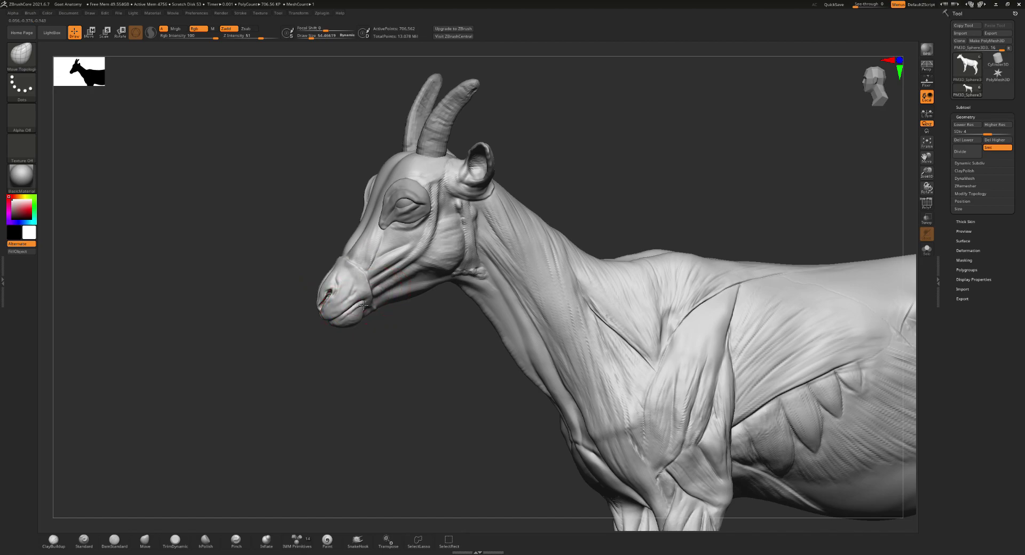
left_click_drag(366, 301, 343, 330)
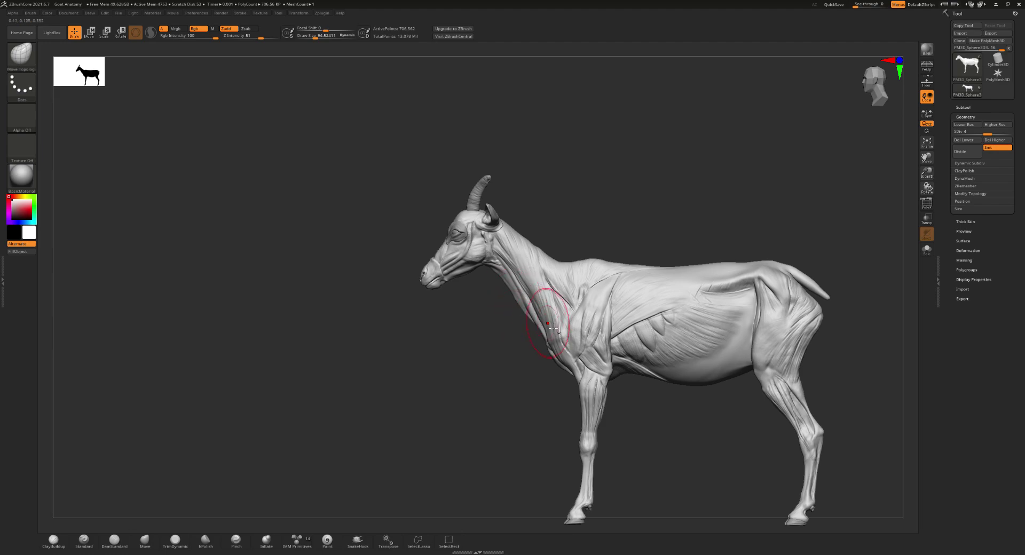
- Switch to perspective view and settle the goat into a slight three-quarter view
key("p")
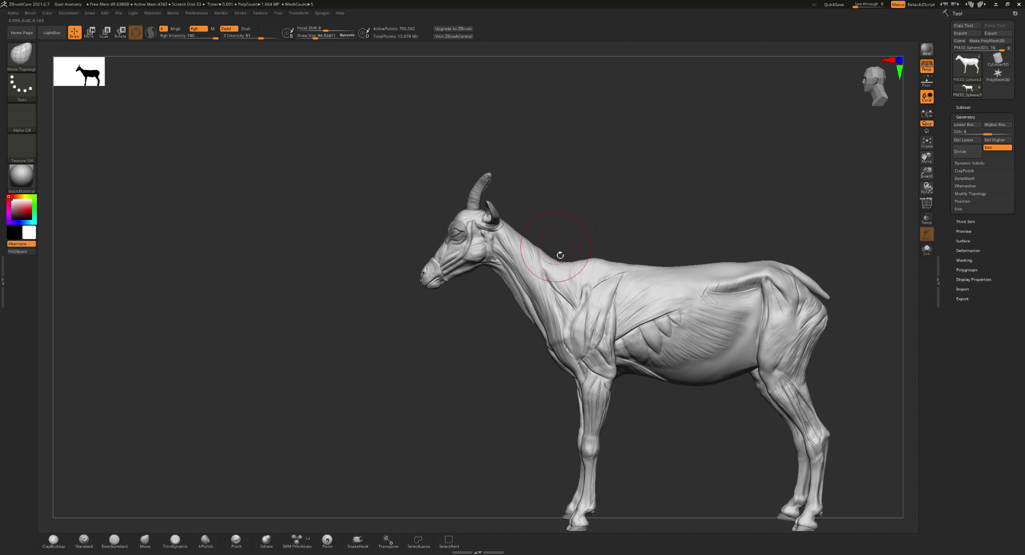
left_click_drag(564, 241, 618, 267)
right_click_drag(751, 278, 620, 284, "alt")
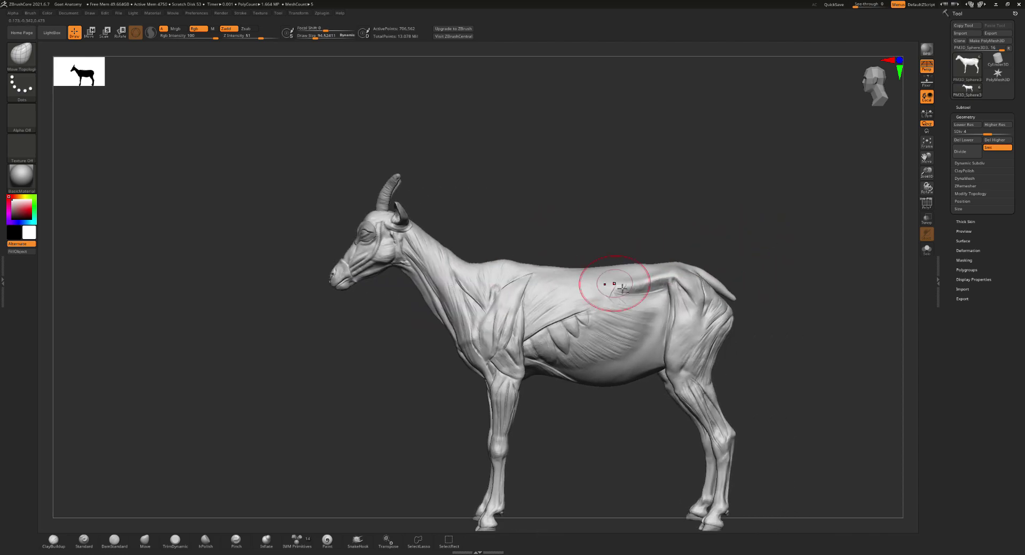
right_click_drag(735, 331, 745, 318)
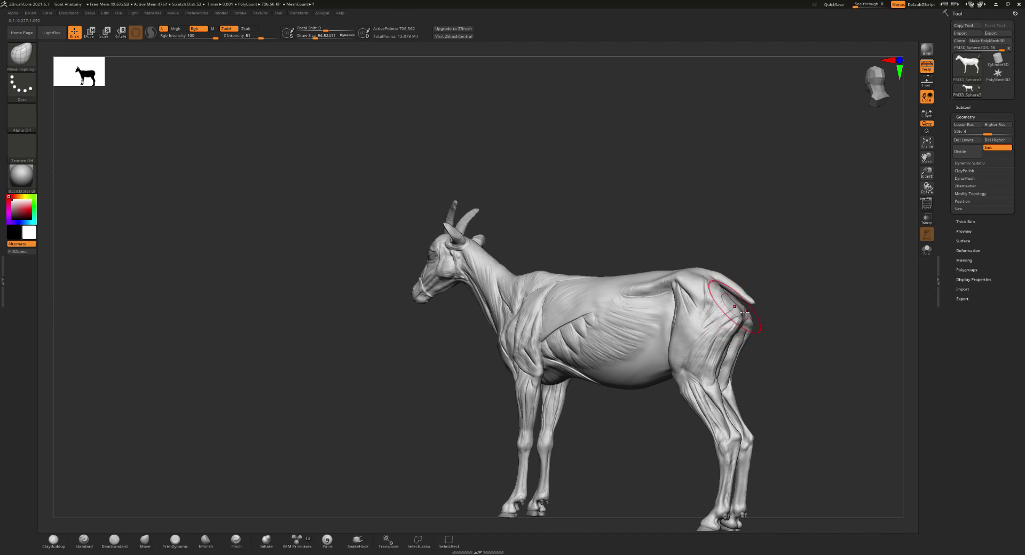
key("f")
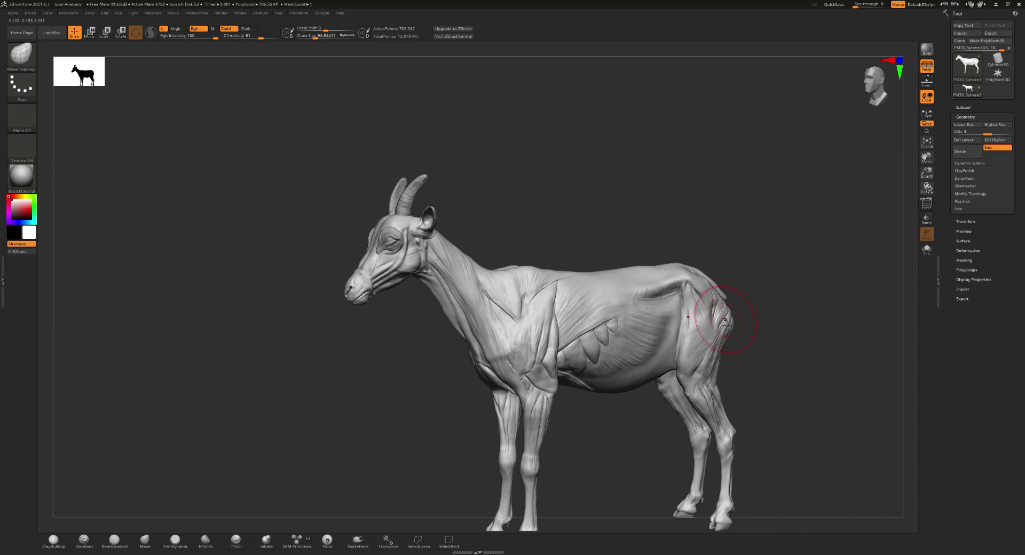
right_click_drag(735, 326, 711, 293)
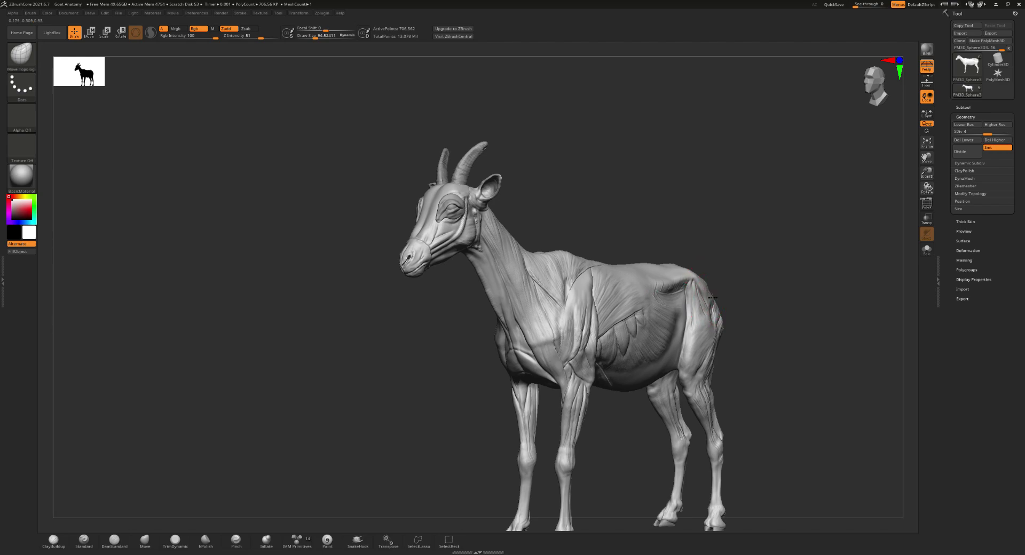
right_click_drag(694, 325, 701, 285)
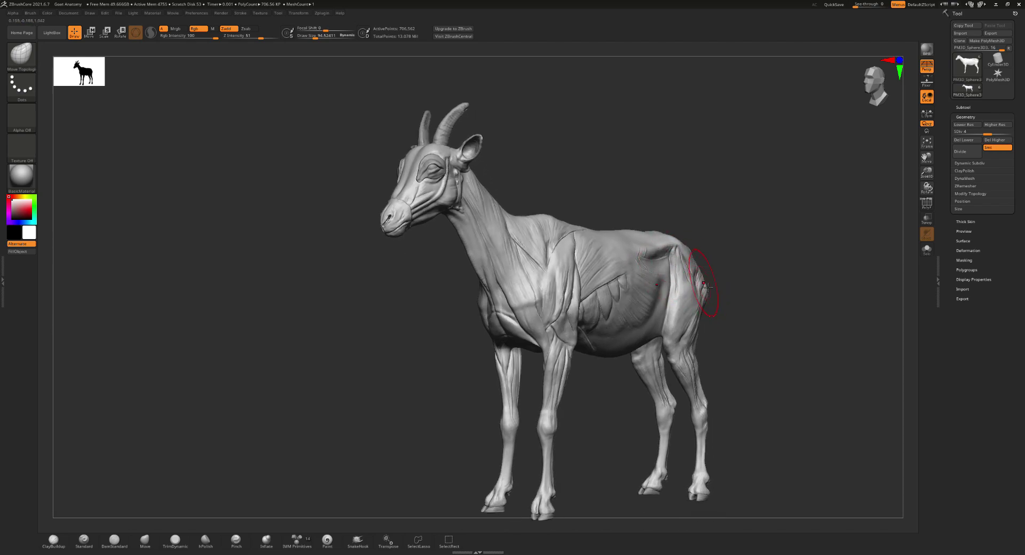
- Save the goat project and step up to the highest subdivision, about 2.6 million points
key("ctrl")
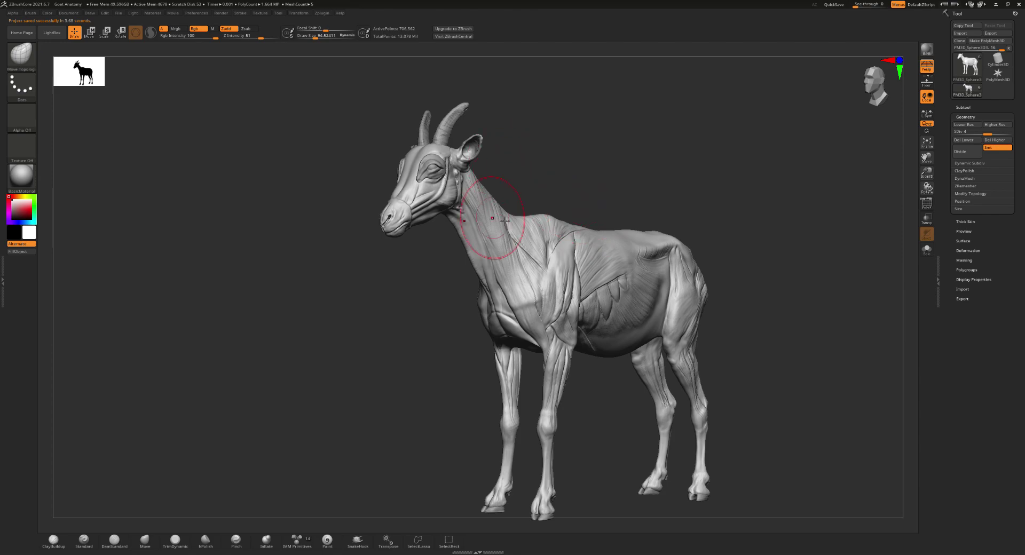
left_click_drag(647, 130, 625, 137)
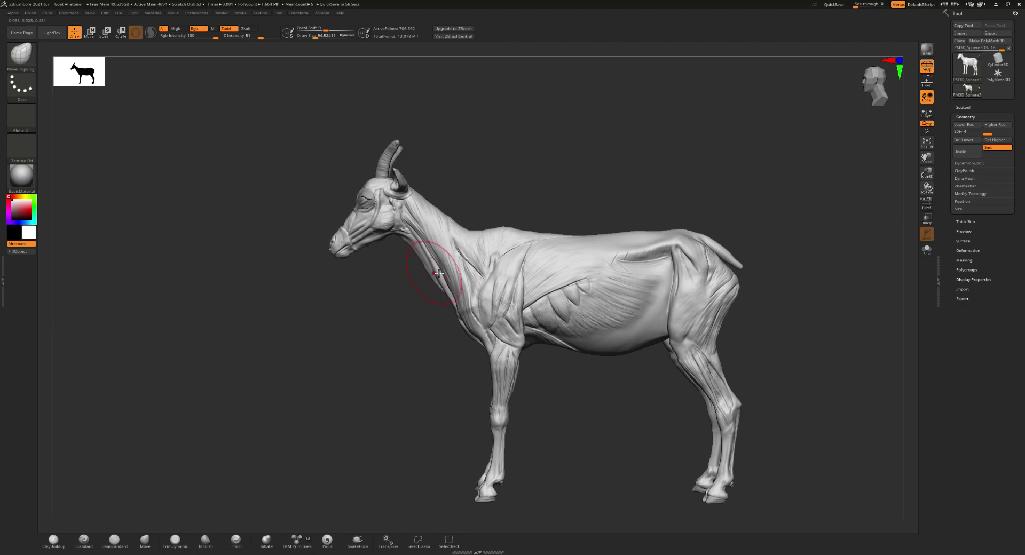
scroll(435, 286, "up", 3)
scroll(470, 321, "up", 2)
scroll(498, 302, "up", 1)
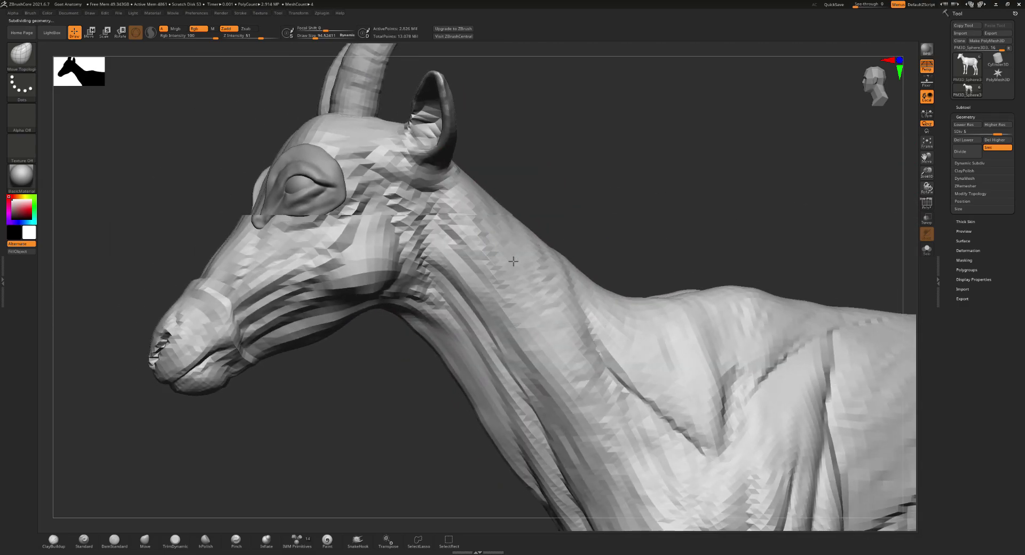
scroll(460, 291, "up", 3)
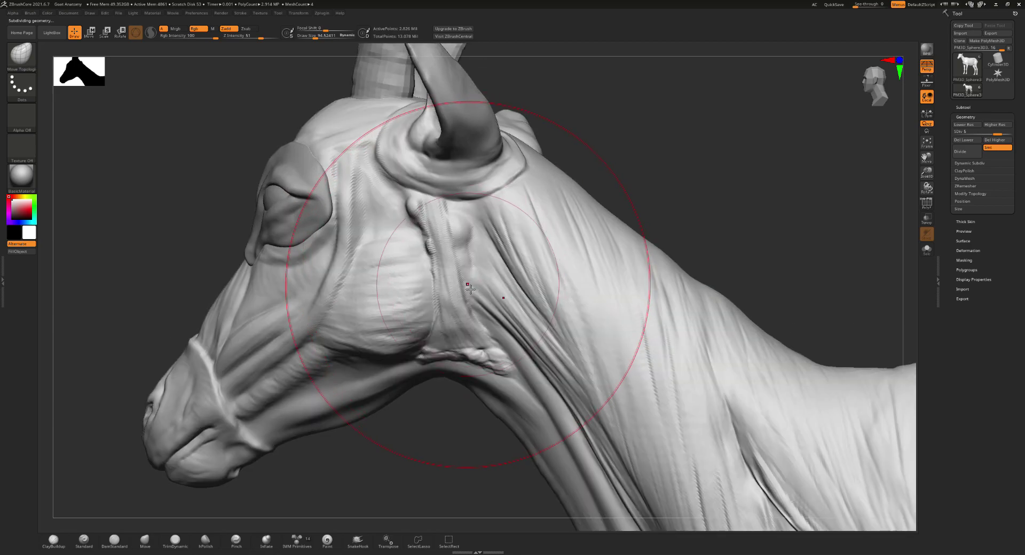
- Orbit to a three-quarter view of the head and shrink the Draw Size
mouse_move(451, 297)
right_mouse_down()
mouse_move(378, 310)
mouse_move(403, 333)
mouse_move(396, 291)
right_mouse_up()
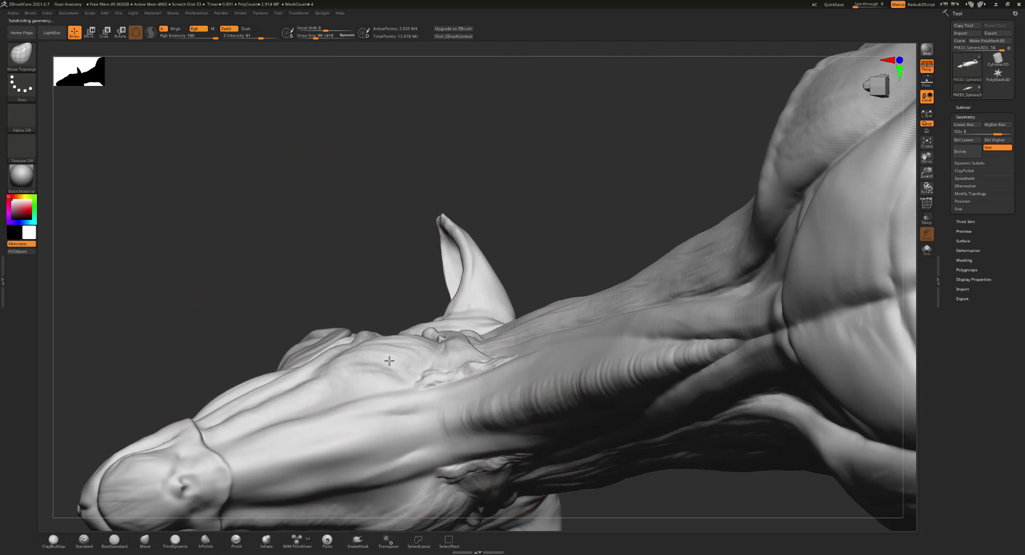
mouse_move(388, 362)
right_mouse_down()
mouse_move(395, 412)
mouse_move(407, 293)
right_mouse_up()
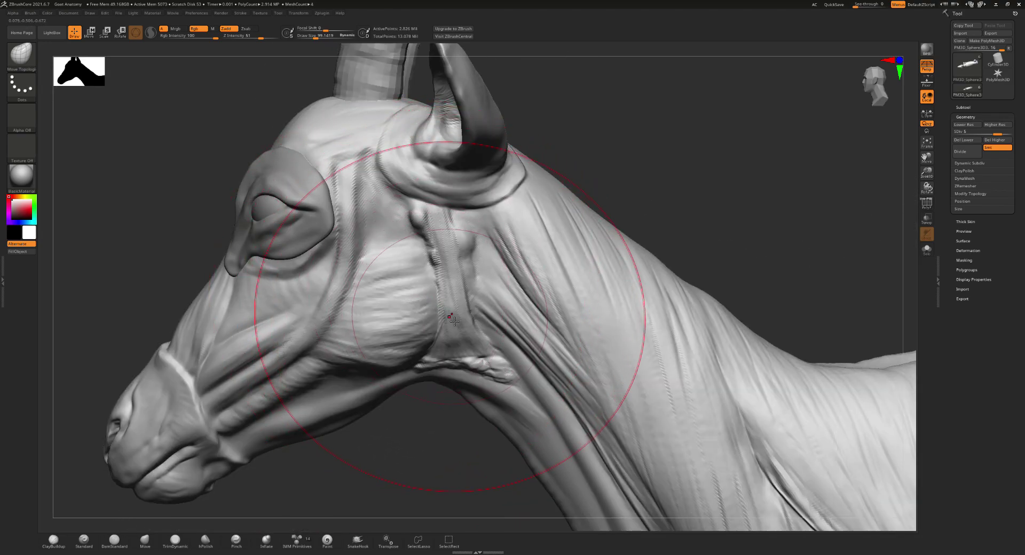
key("s")
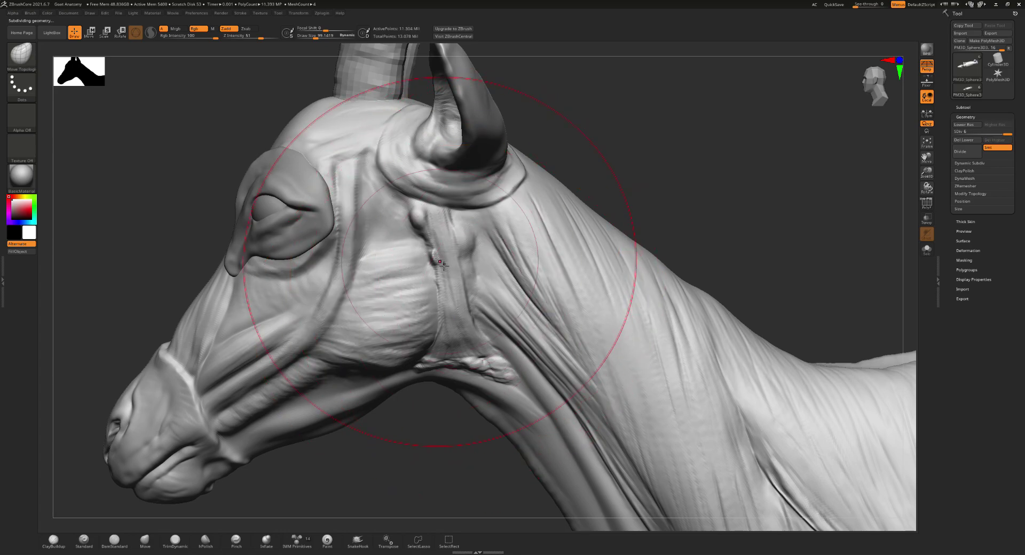
left_click_drag(444, 261, 424, 259)
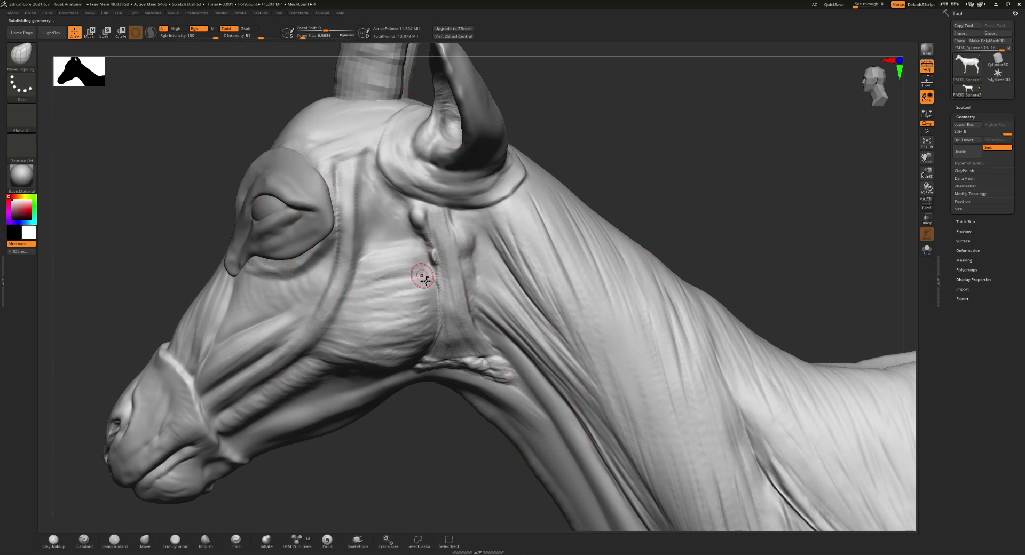
right_click_drag(442, 237, 469, 235)
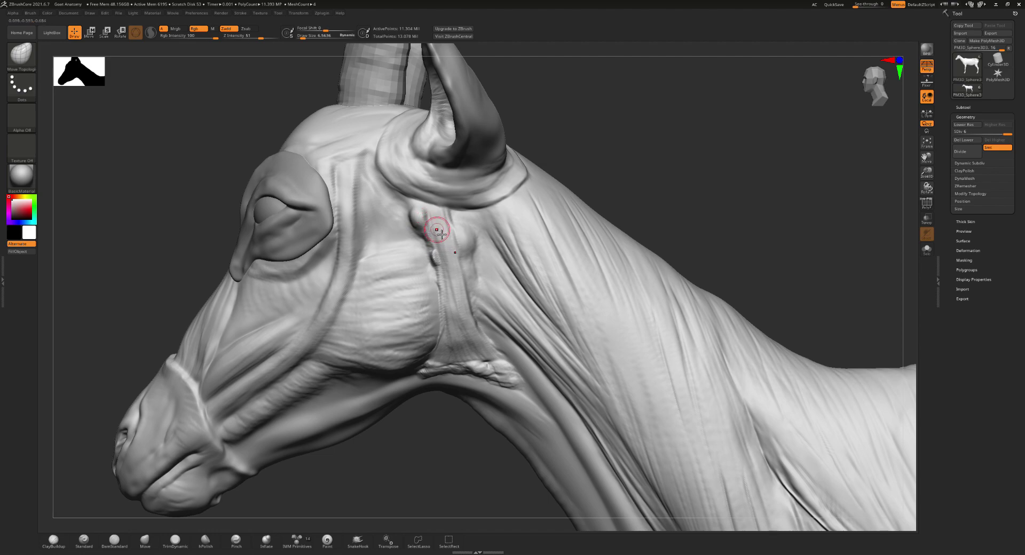
- Select the DamStandard brush and drop the mesh to SDiv 5
key("b")
key("d")
key("s")
key("shift+d")
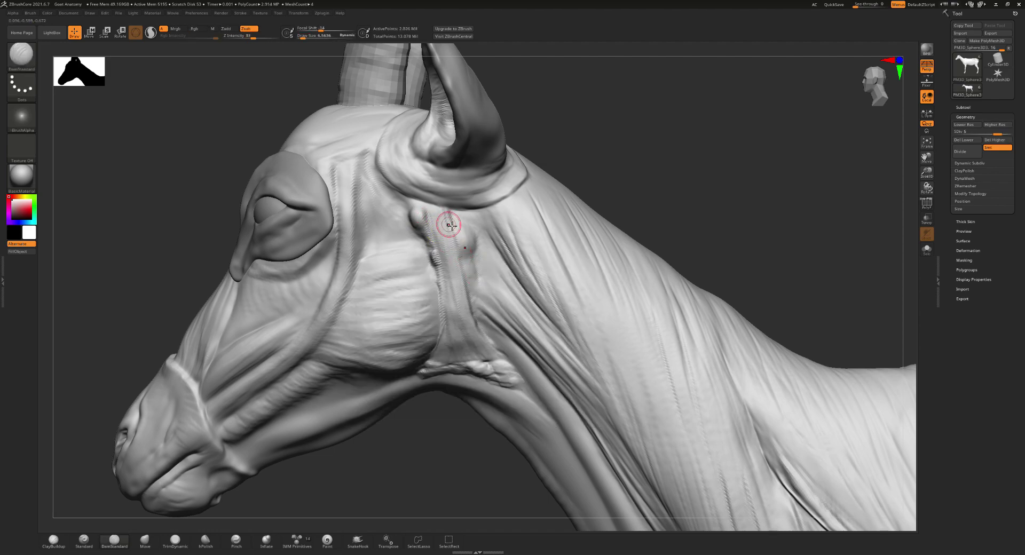
- Carve a thin vein groove down the neck and smooth it into the muscle
right_click_drag(451, 225, 457, 223)
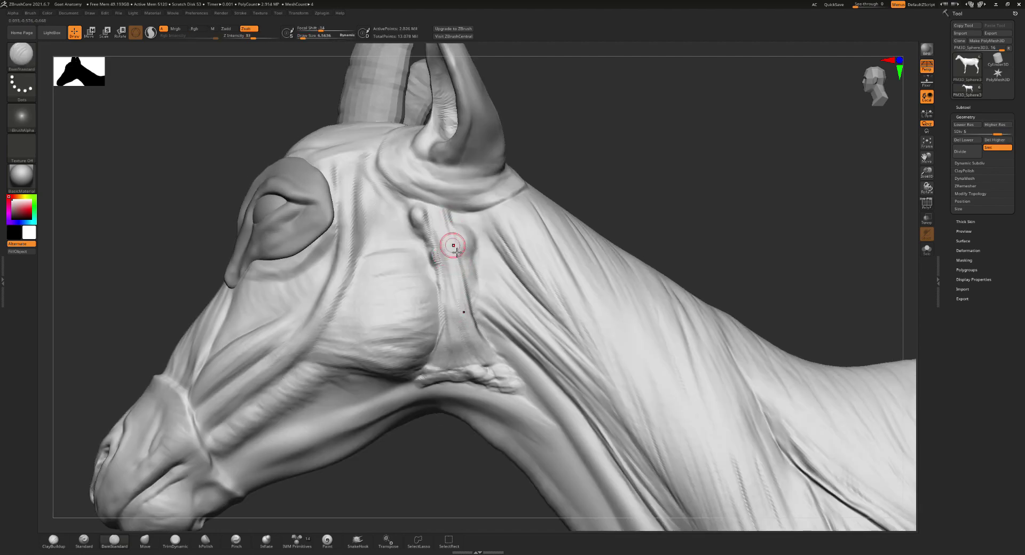
key("shift")
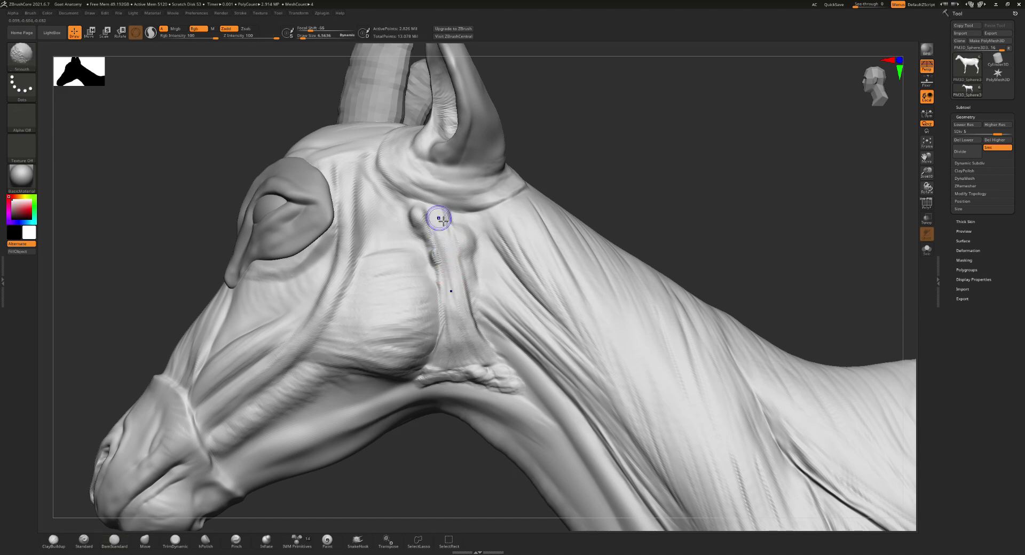
left_click_drag(439, 219, 444, 246, "shift")
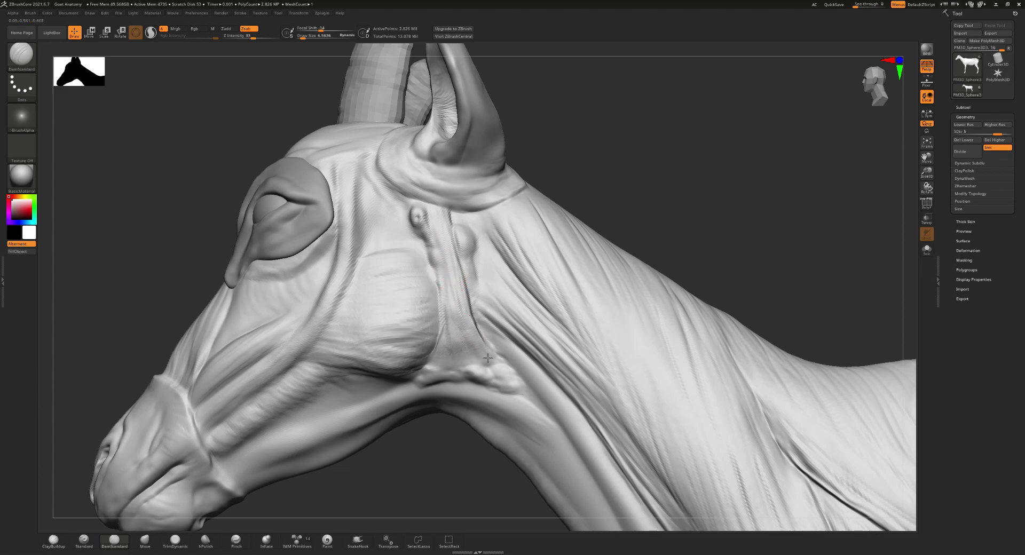
left_click_drag(445, 247, 446, 340)
left_click_drag(446, 266, 435, 217)
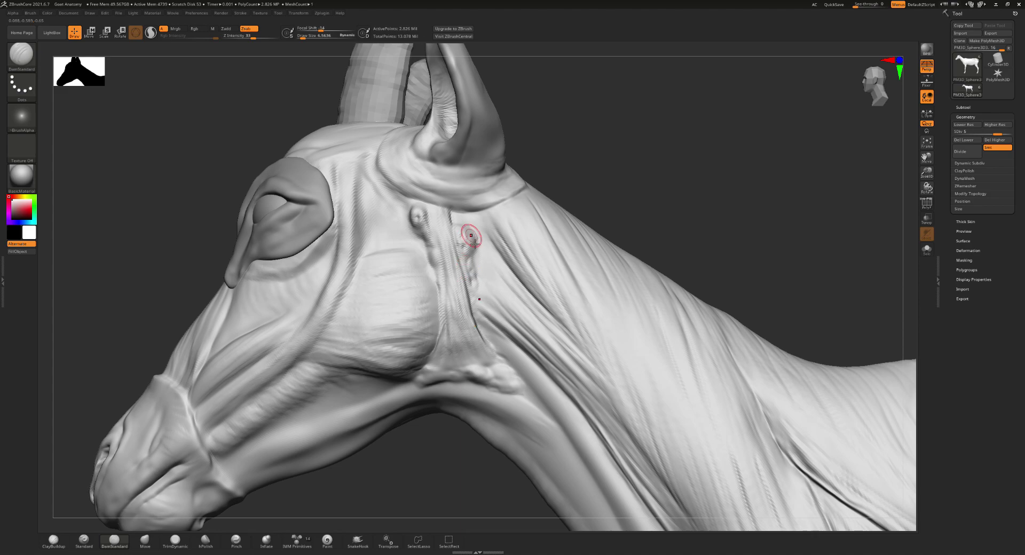
- Try a groove along the brow, undo it, and turn toward a frontal view
right_click_drag(480, 230, 443, 226)
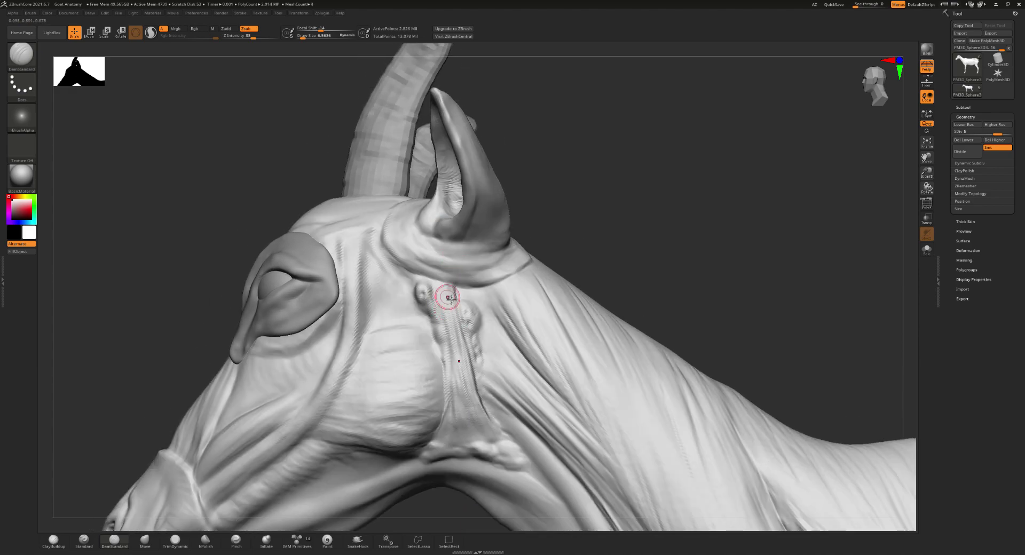
right_click_drag(443, 282, 487, 264)
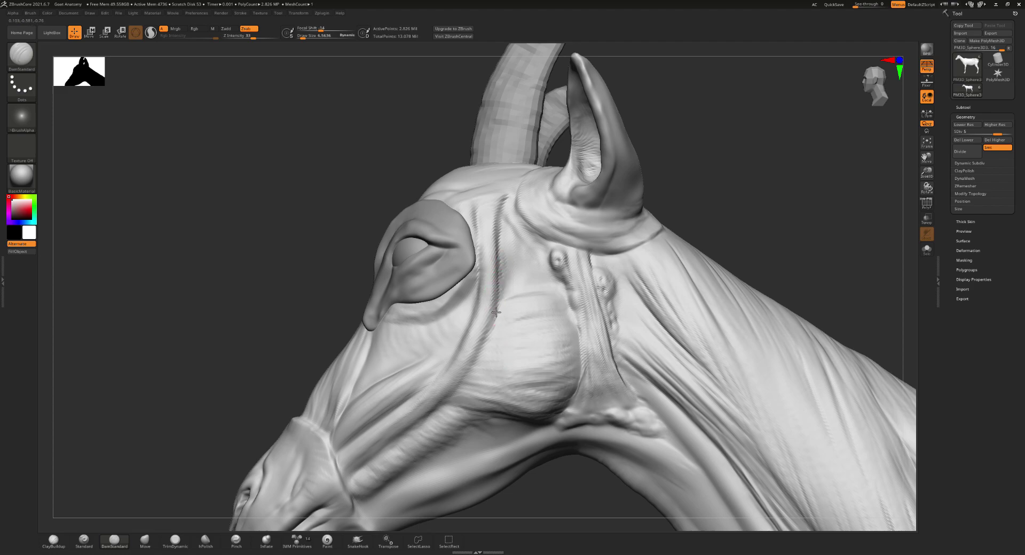
right_click_drag(496, 313, 488, 228)
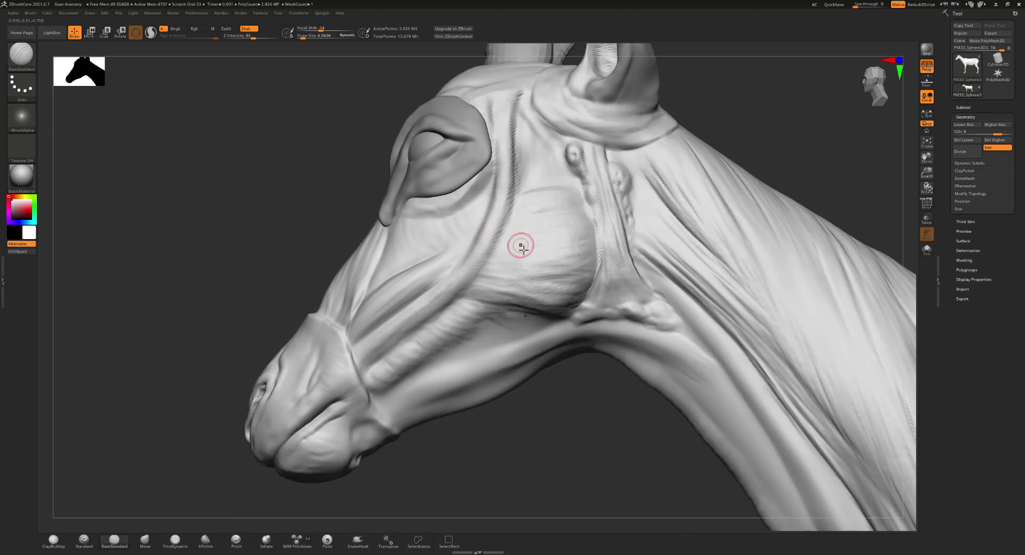
left_click_drag(498, 231, 512, 196)
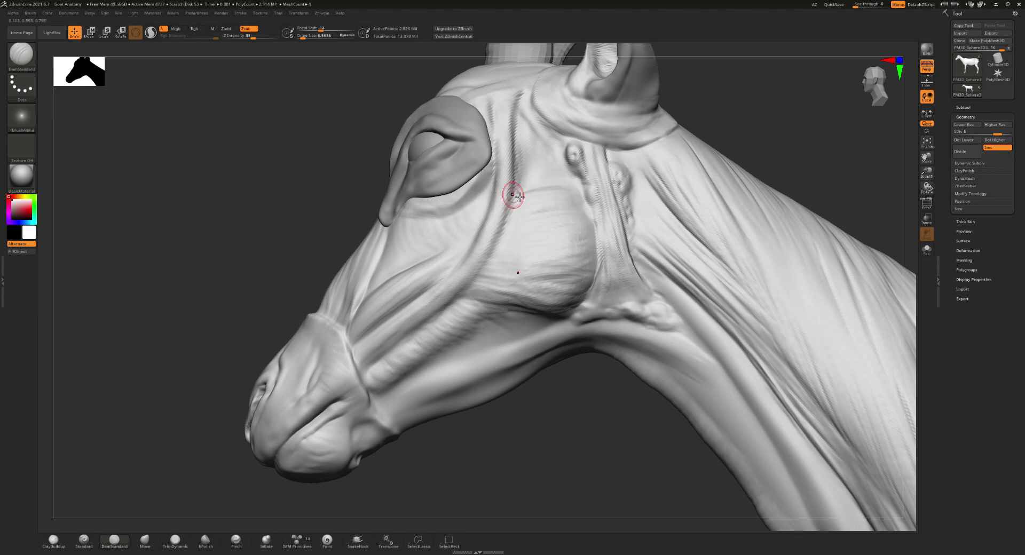
key("ctrl+z")
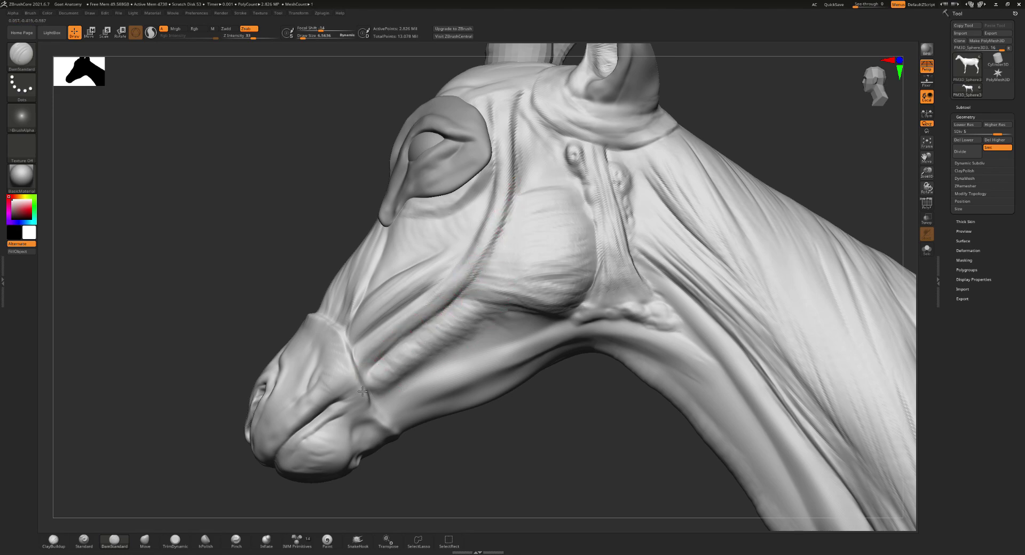
mouse_move(381, 307)
right_mouse_down()
mouse_move(403, 317)
mouse_move(405, 275)
mouse_move(343, 254)
right_mouse_up()
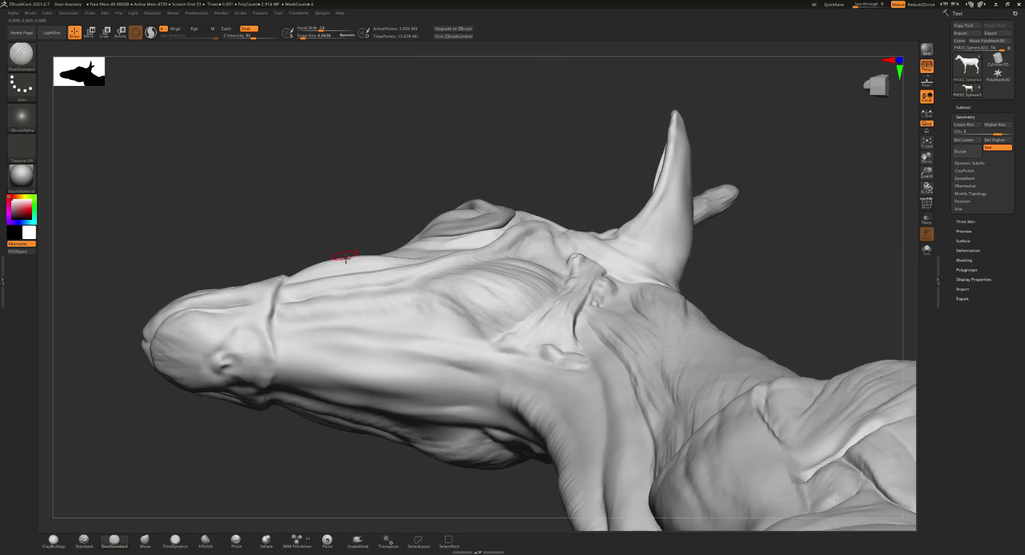
key("s")
left_click_drag(344, 260, 319, 254)
key("space")
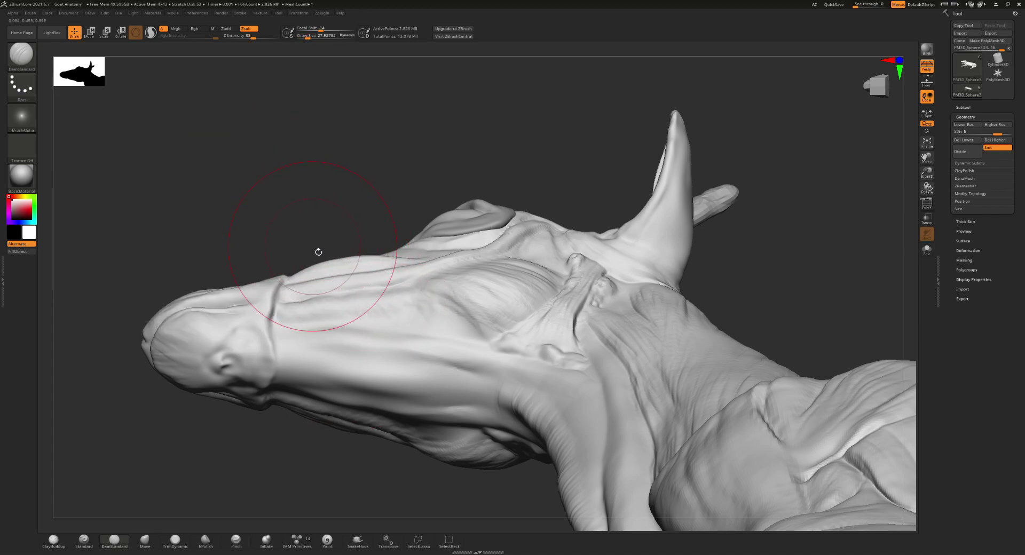
key("b")
key("m")
key("t")
right_click_drag(350, 263, 324, 270)
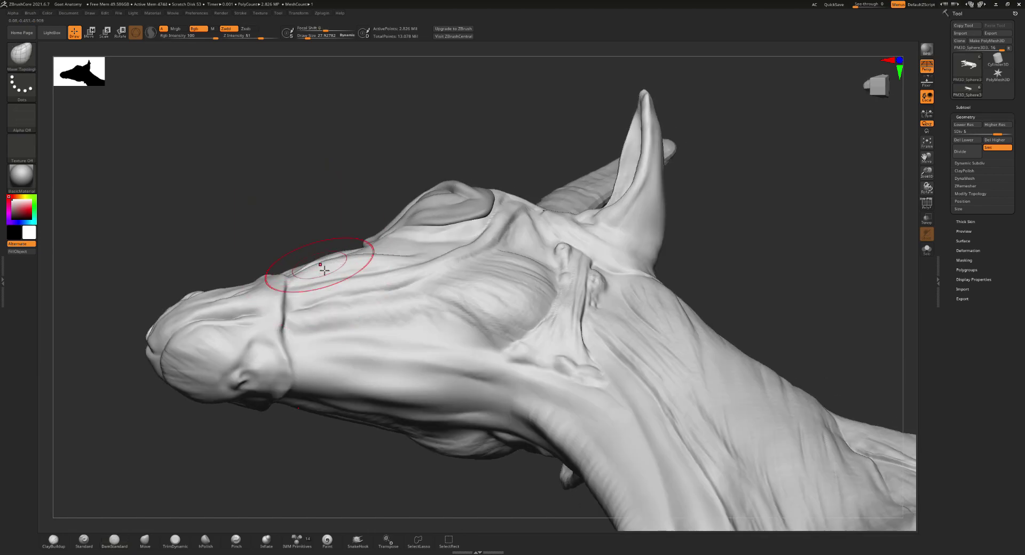
left_click_drag(323, 274, 323, 278)
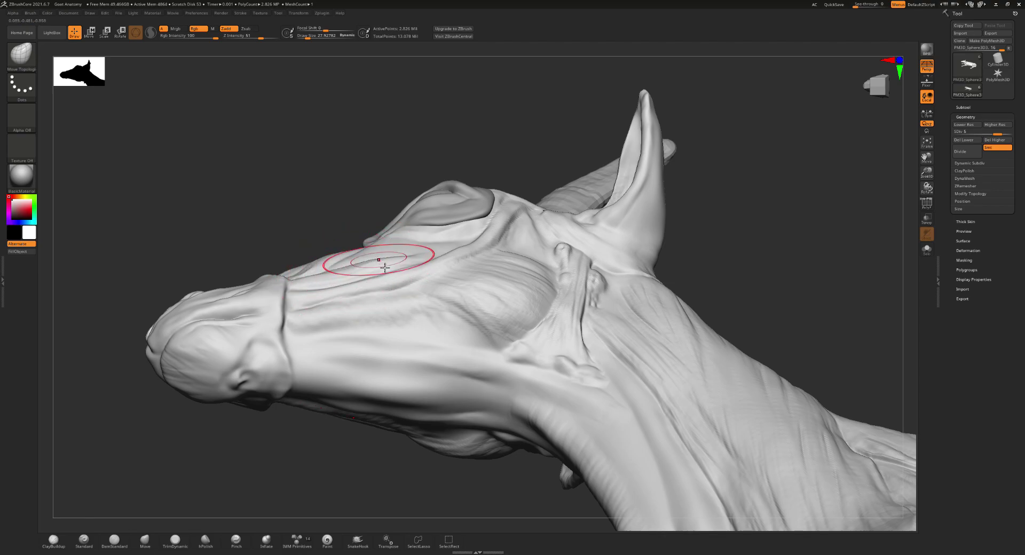
mouse_move(380, 272)
right_mouse_down()
mouse_move(385, 279)
mouse_move(393, 251)
right_mouse_up()
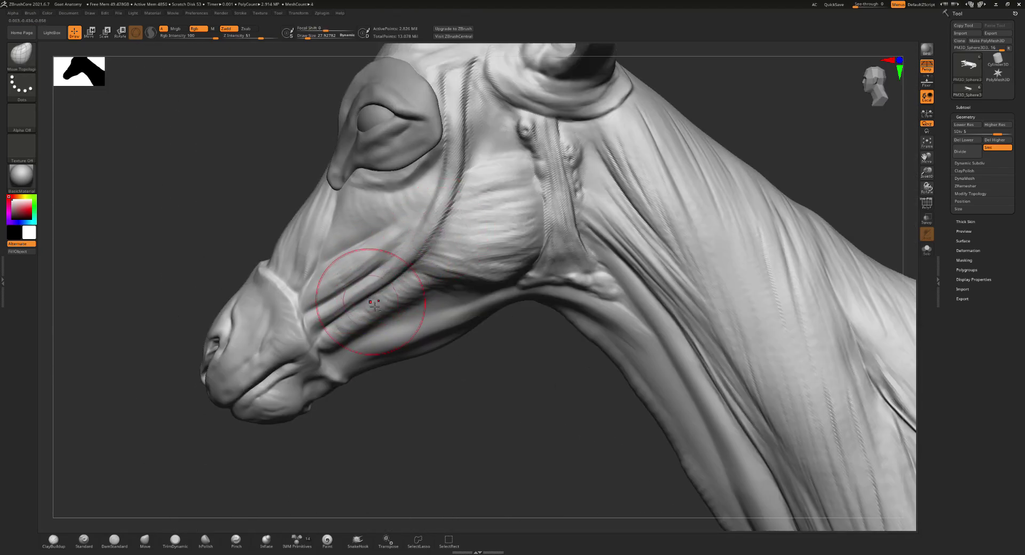
- Reduce the Draw Size and carve a crease along the jaw muscle line
mouse_move(374, 304)
right_mouse_down()
mouse_move(428, 247)
mouse_move(378, 275)
right_mouse_up()
key("s")
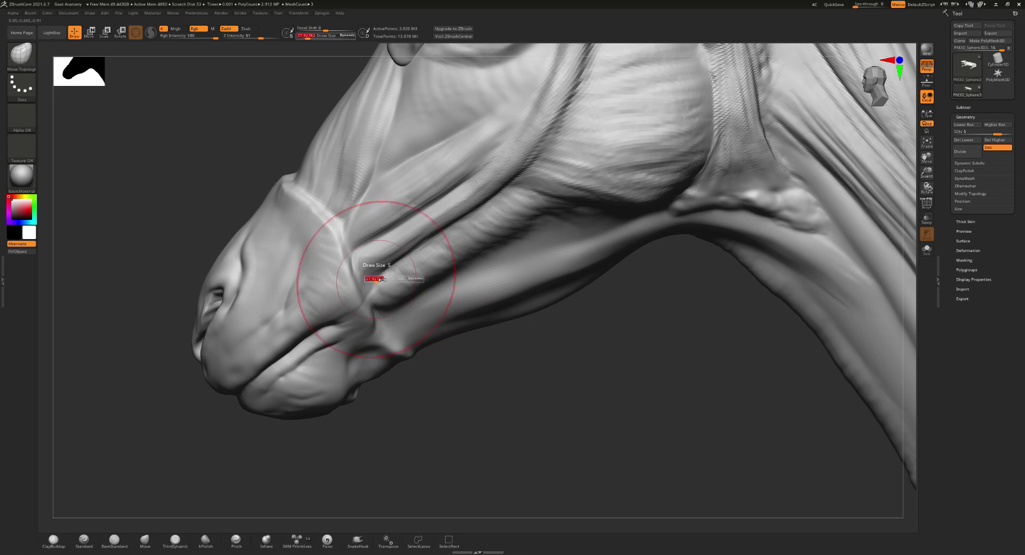
left_click_drag(382, 279, 376, 279)
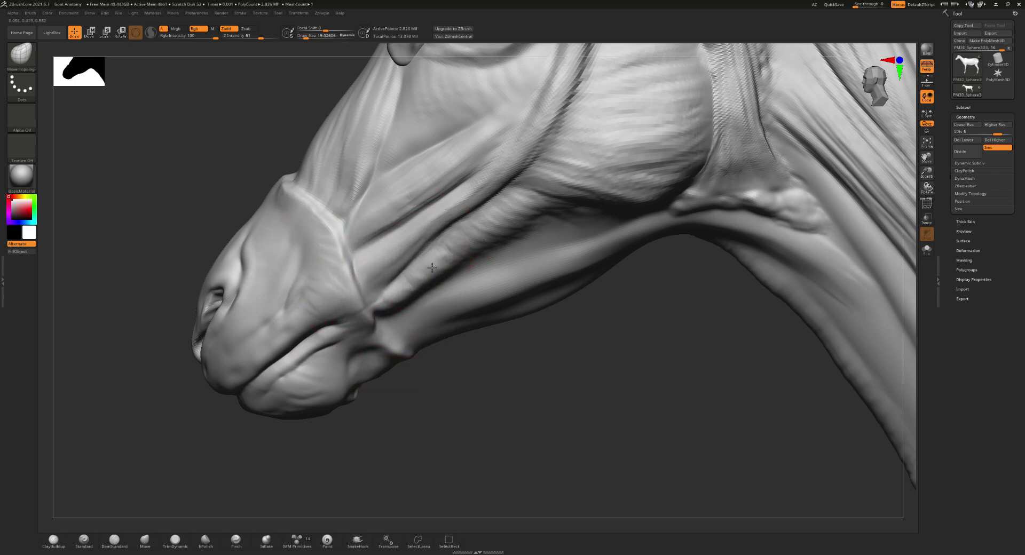
mouse_move(390, 235)
left_mouse_down()
mouse_move(478, 206)
mouse_move(432, 277)
left_mouse_up()
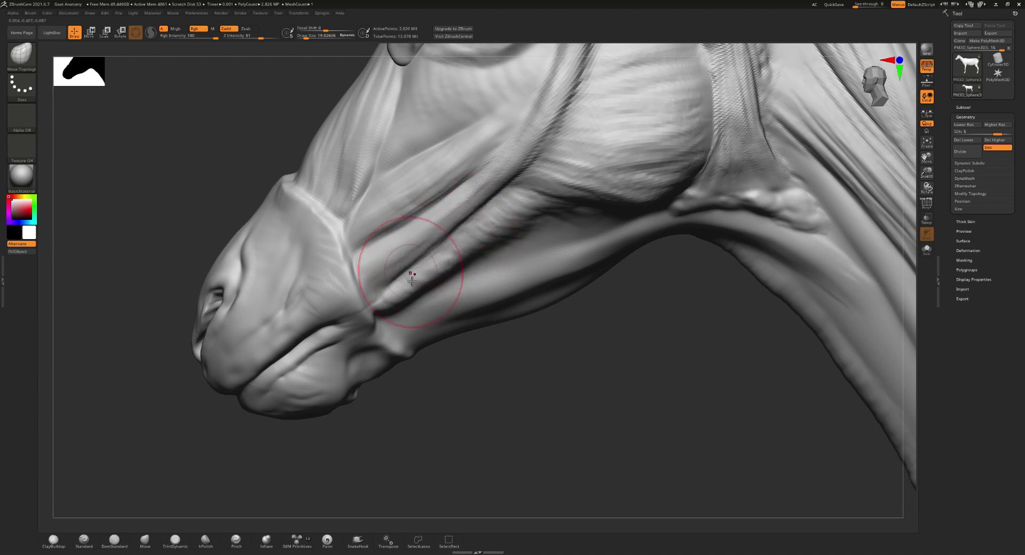
- With a much smaller ClayBuildup brush, build up the crease running up the cheek
right_click_drag(370, 292, 537, 186)
key("bracketleft")
key("bracketleft")
key("bracketleft")
key("bracketleft")
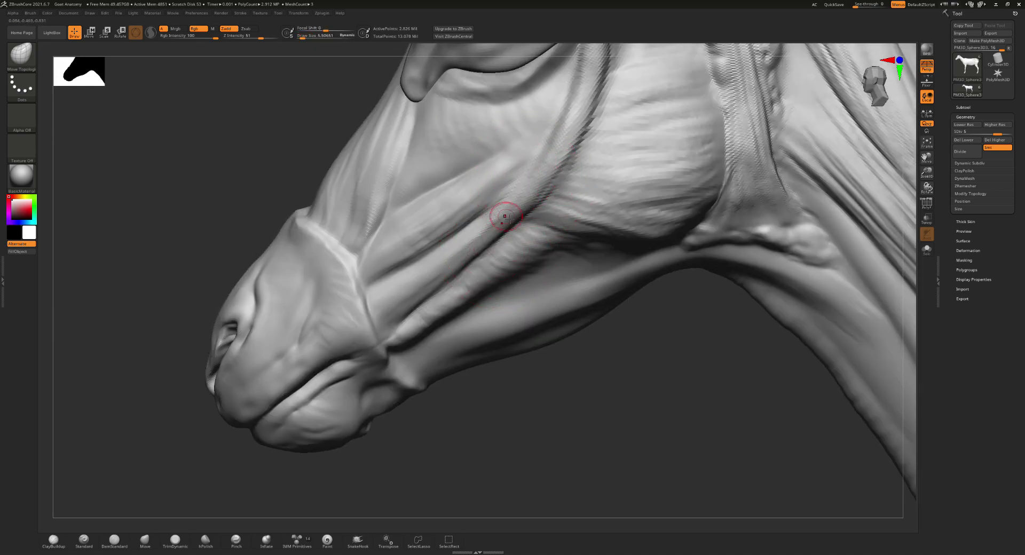
key("shift")
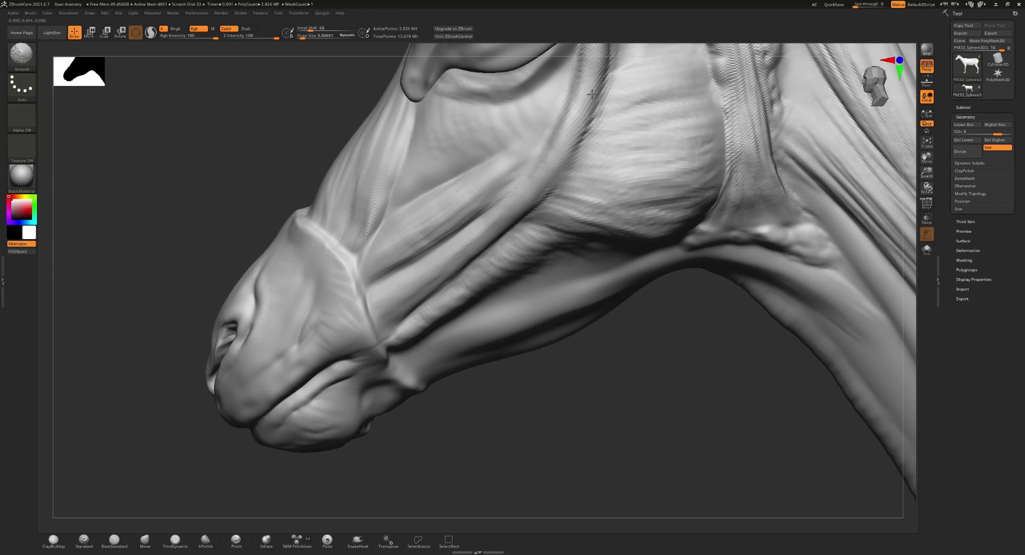
key("b")
key("c")
key("b")
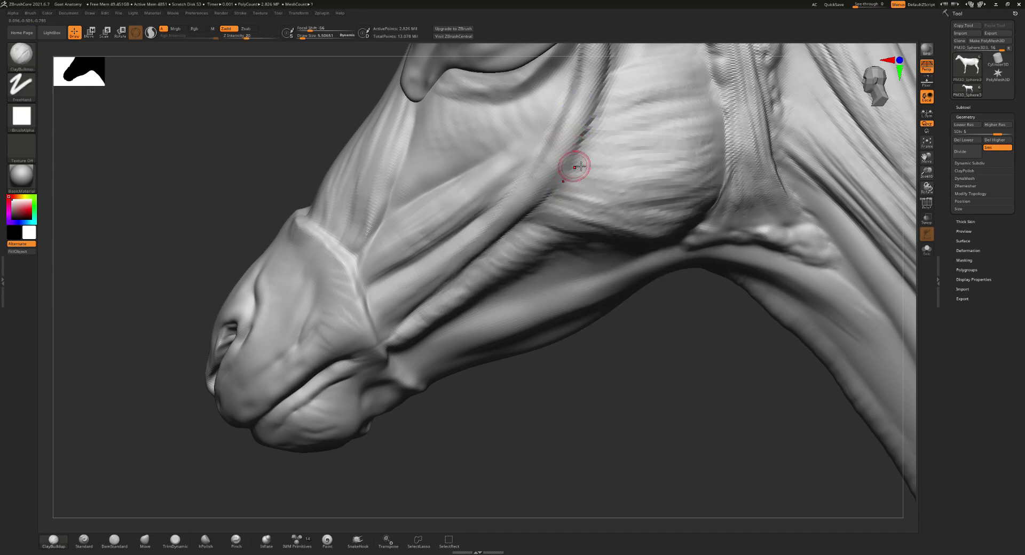
left_click_drag(580, 167, 586, 129)
left_click_drag(530, 201, 594, 82)
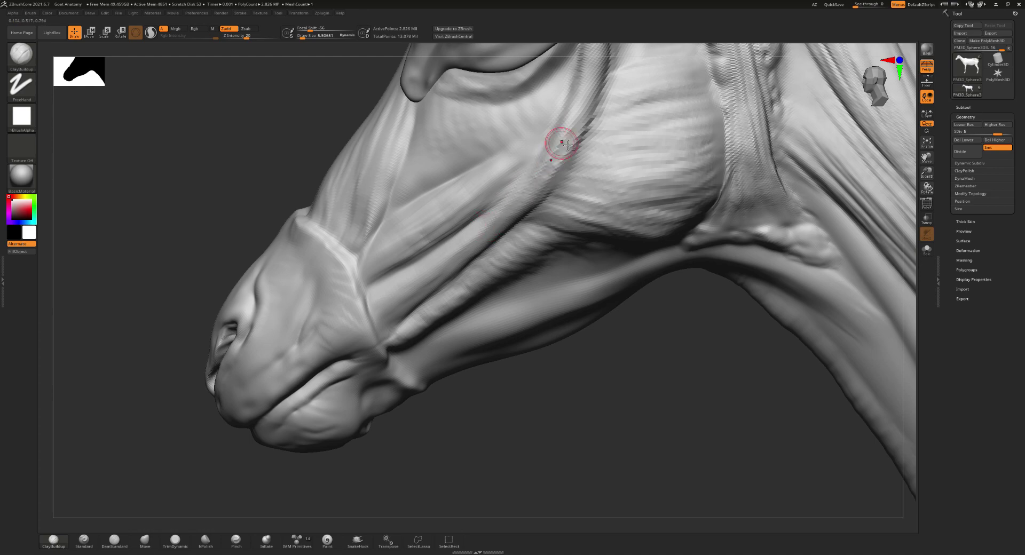
mouse_move(539, 173)
left_mouse_down()
mouse_move(579, 128)
mouse_move(540, 173)
mouse_move(563, 157)
mouse_move(556, 167)
left_mouse_up()
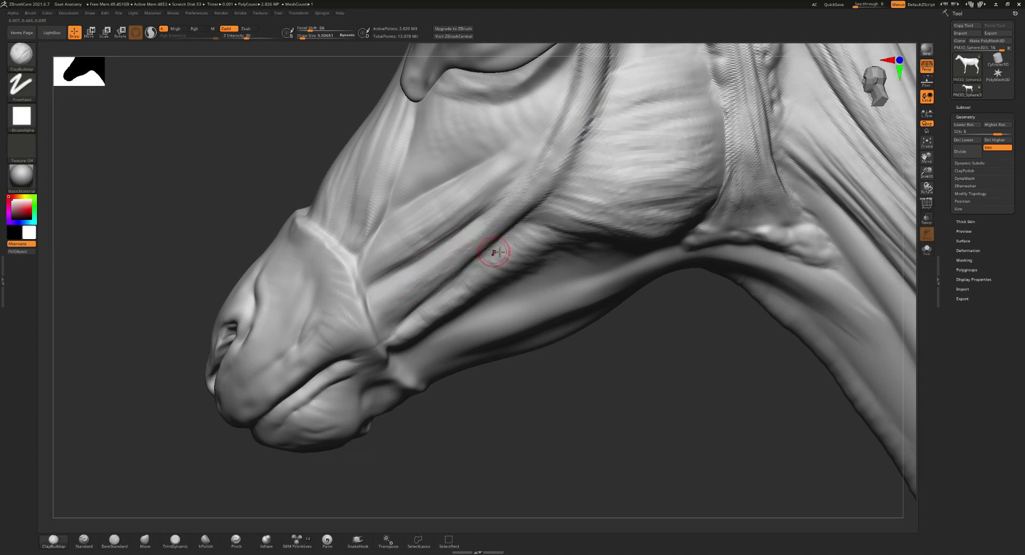
- Reframe onto the eye and cheek and enlarge the brush to about 17
right_click_drag(555, 114, 533, 235, "ctrl")
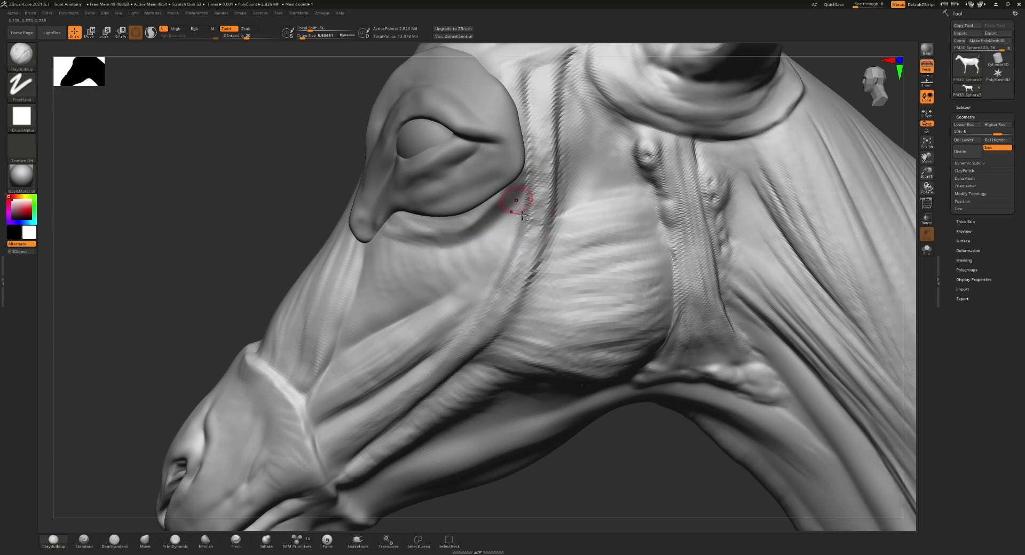
mouse_move(487, 292)
right_mouse_down("ctrl")
mouse_move(499, 240)
mouse_move(468, 240)
right_mouse_up("ctrl")
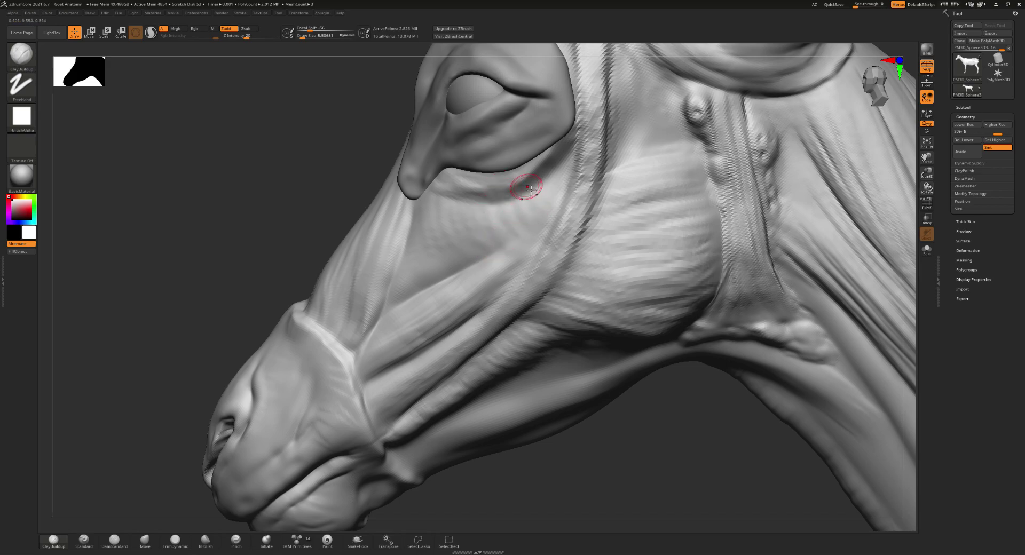
key("s")
mouse_move(524, 195)
left_mouse_down()
mouse_move(514, 195)
mouse_move(542, 181)
mouse_move(585, 128)
mouse_move(524, 169)
mouse_move(448, 187)
mouse_move(502, 185)
mouse_move(552, 162)
mouse_move(461, 204)
left_mouse_up()
- Smooth the crease below the eye, divide the mesh, pick DamStandard and return to SDiv 5
left_click_drag(531, 194, 531, 206, "shift")
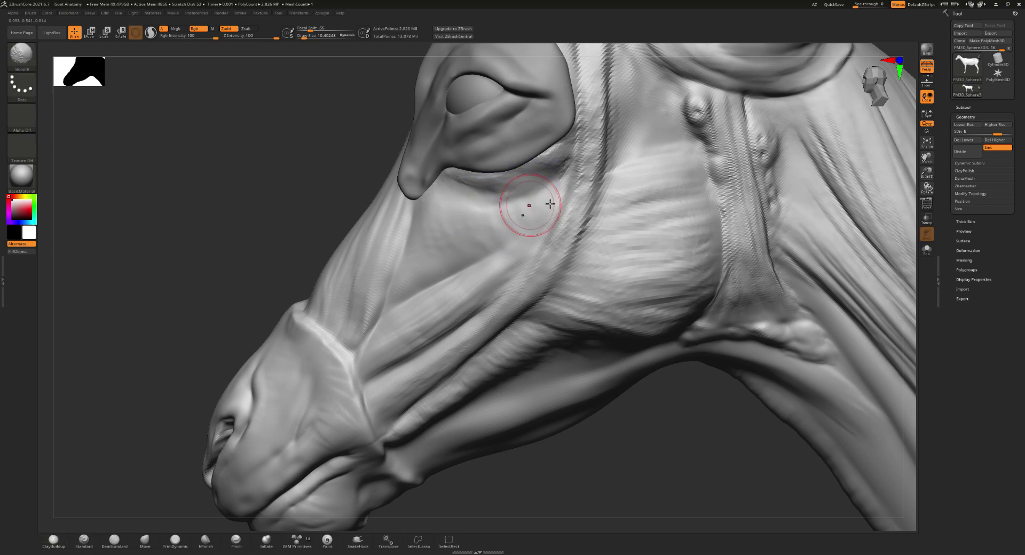
key("ctrl+d")
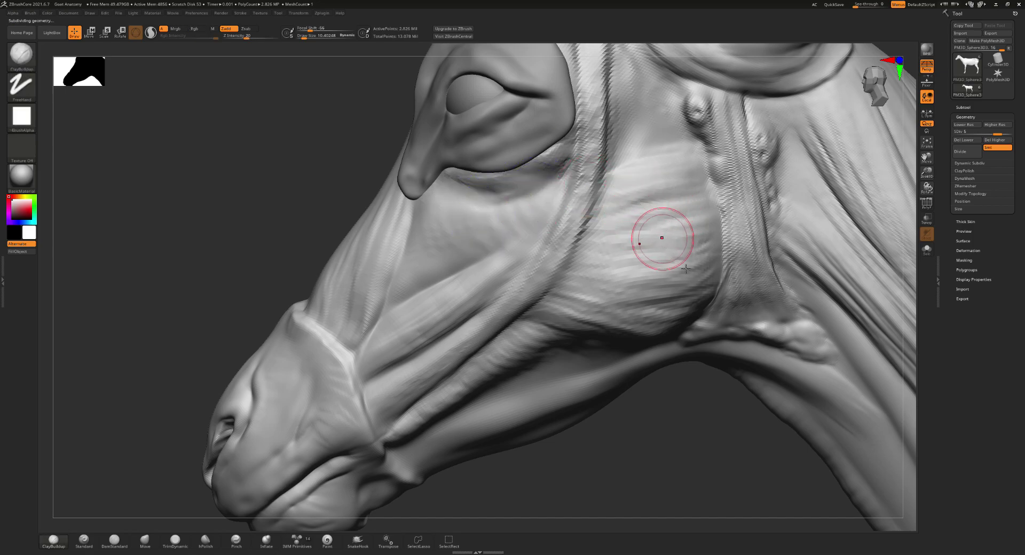
key("b")
key("d")
key("s")
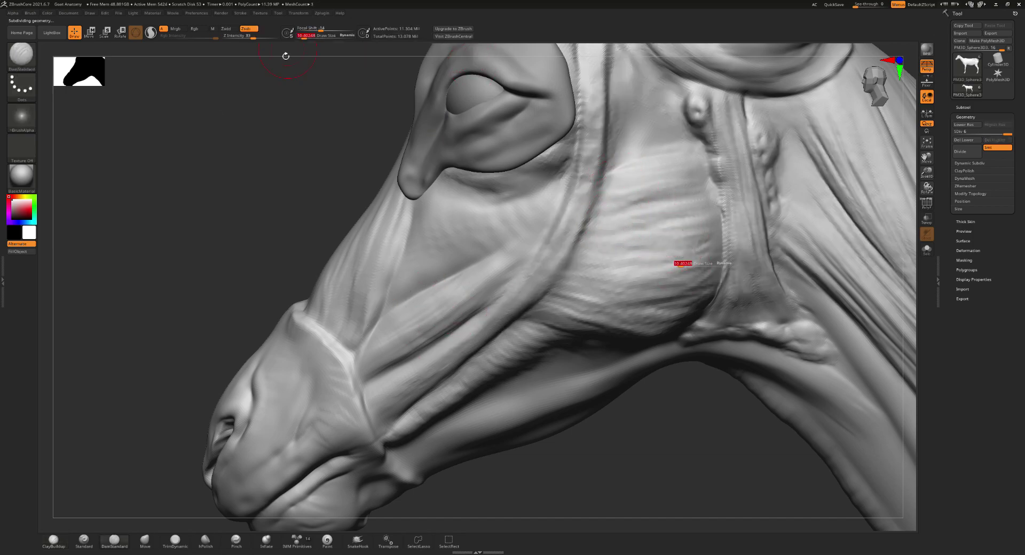
right_click_drag(623, 201, 651, 220)
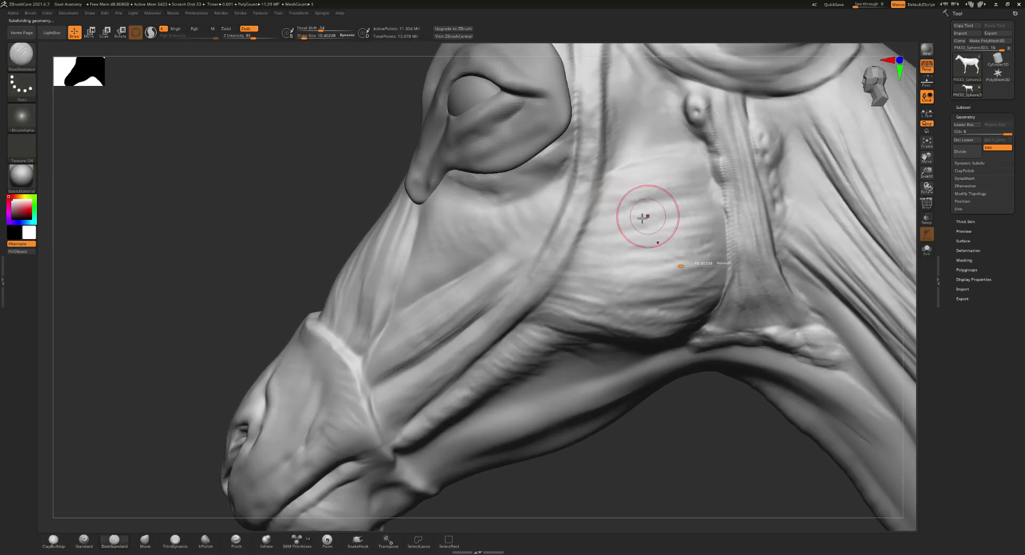
key("shift+d")
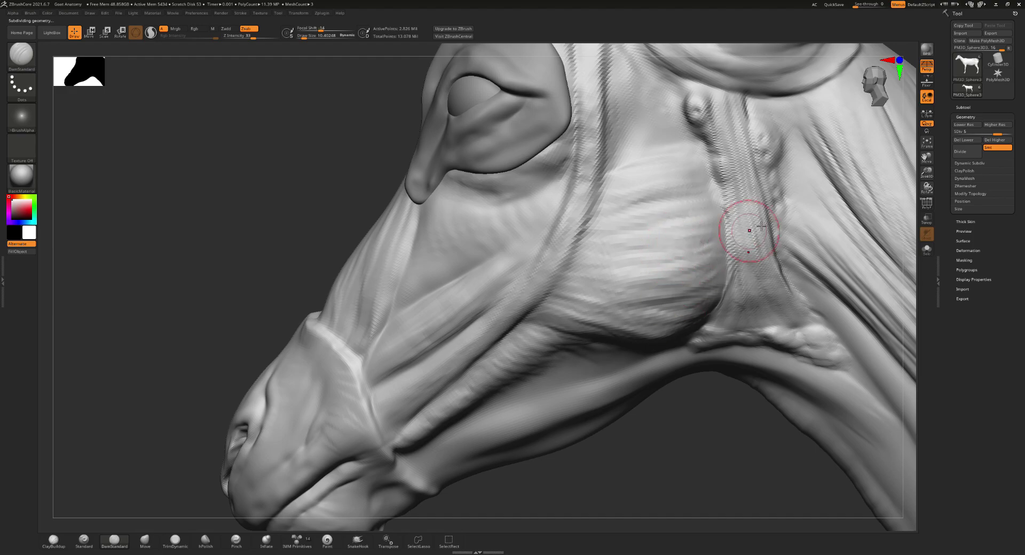
- Set Draw Size to about 5.5 and carve muscle striations across the cheek
key("s")
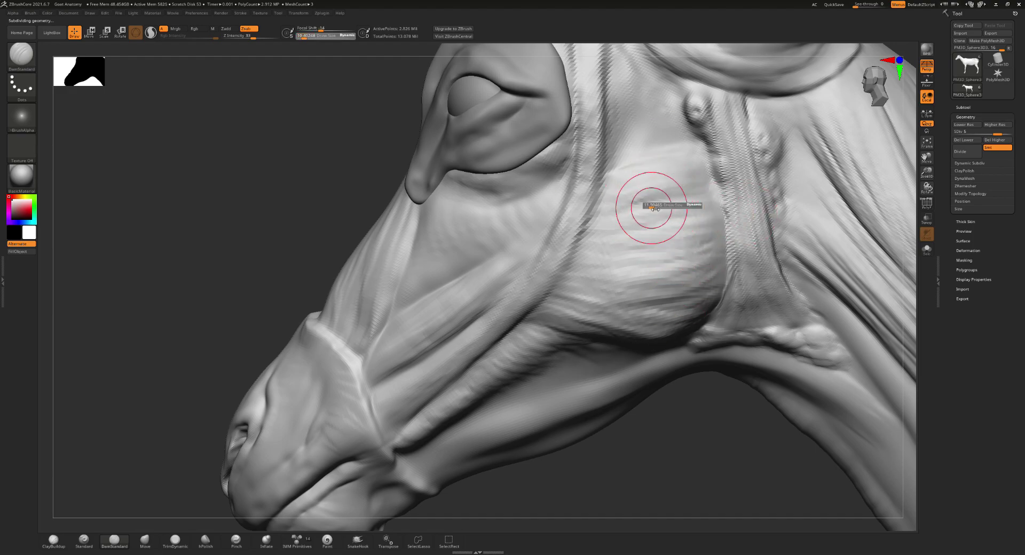
left_click_drag(658, 206, 653, 210)
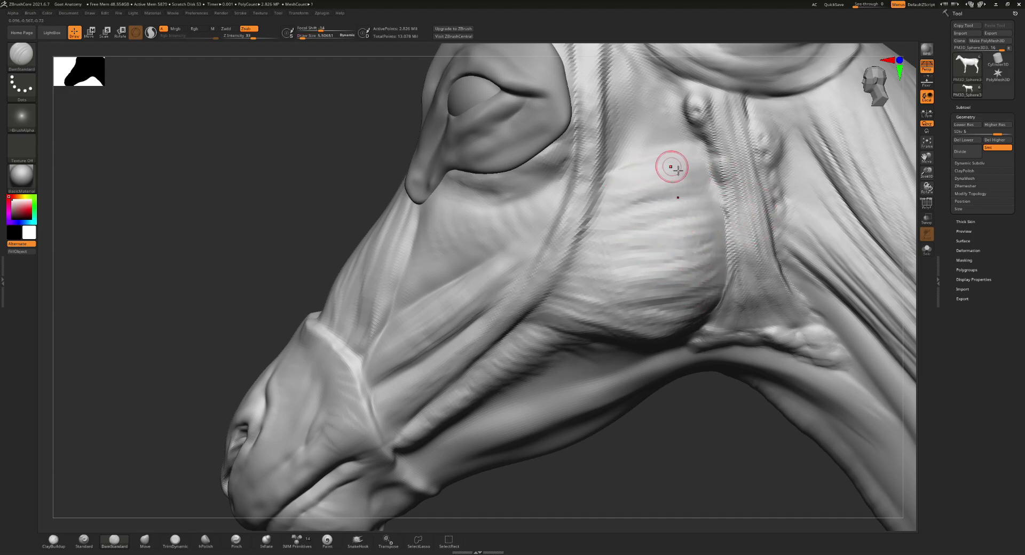
right_click_drag(671, 164, 675, 141)
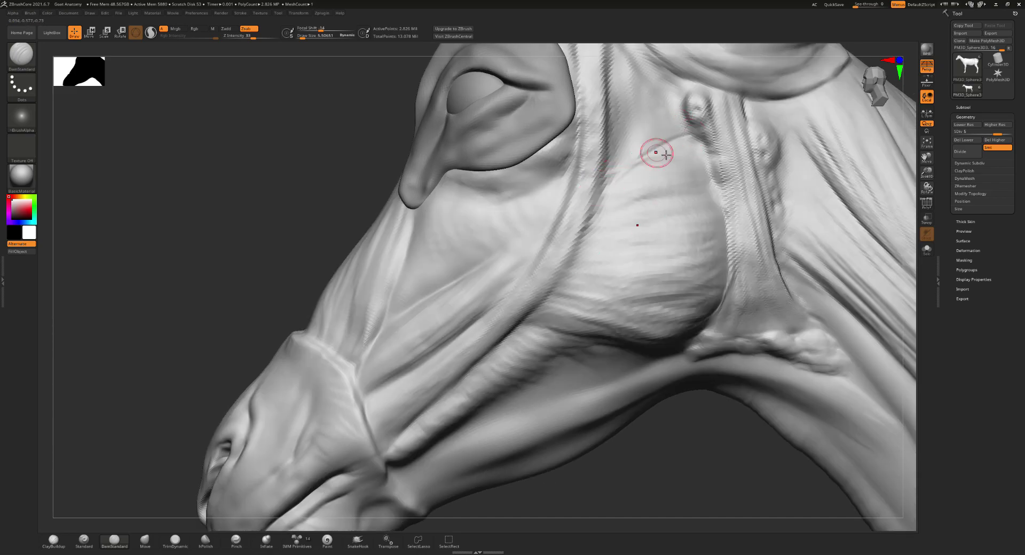
mouse_move(666, 174)
right_mouse_down()
mouse_move(687, 163)
mouse_move(675, 144)
right_mouse_up()
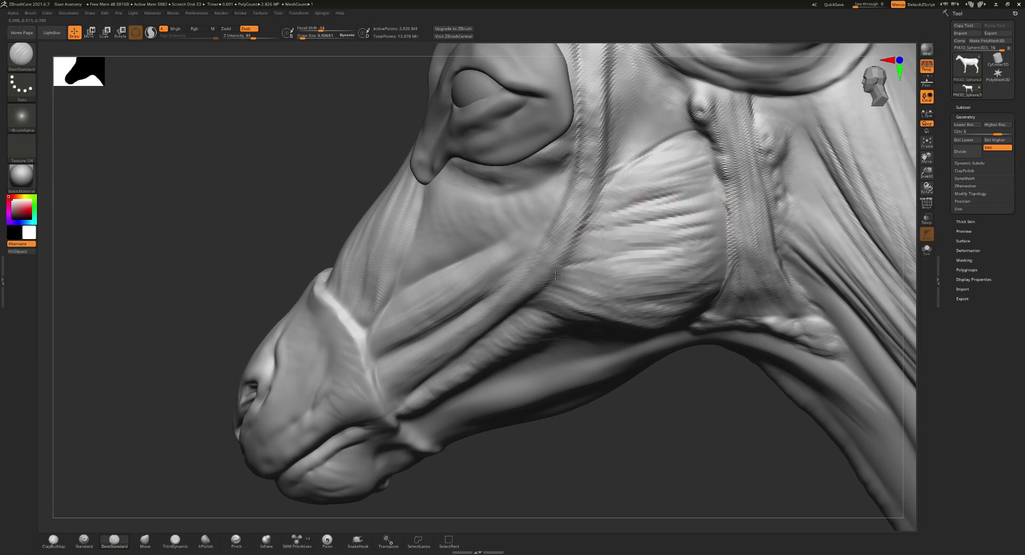
left_click_drag(666, 265, 716, 257)
left_click_drag(649, 289, 683, 278)
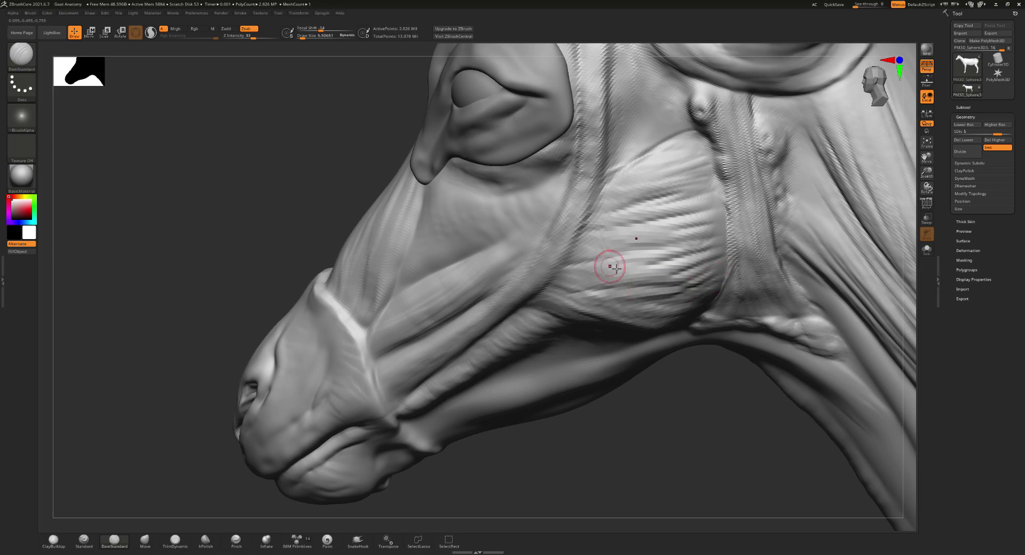
- Extend the striations leftward and deepen them across the lower cheek
scroll(613, 265, "up", 3)
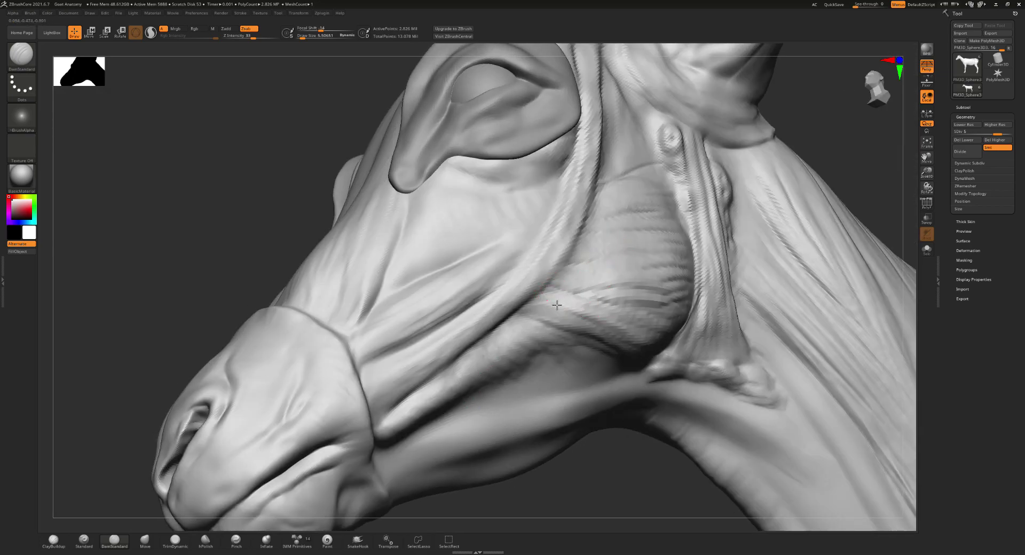
left_click_drag(556, 300, 645, 331)
right_click_drag(563, 313, 540, 320)
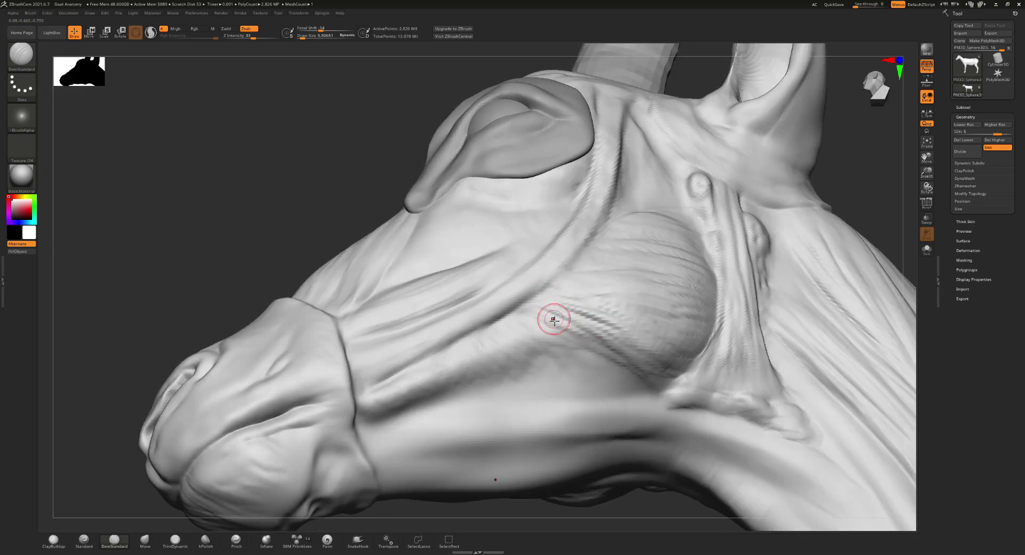
left_click_drag(552, 321, 651, 372)
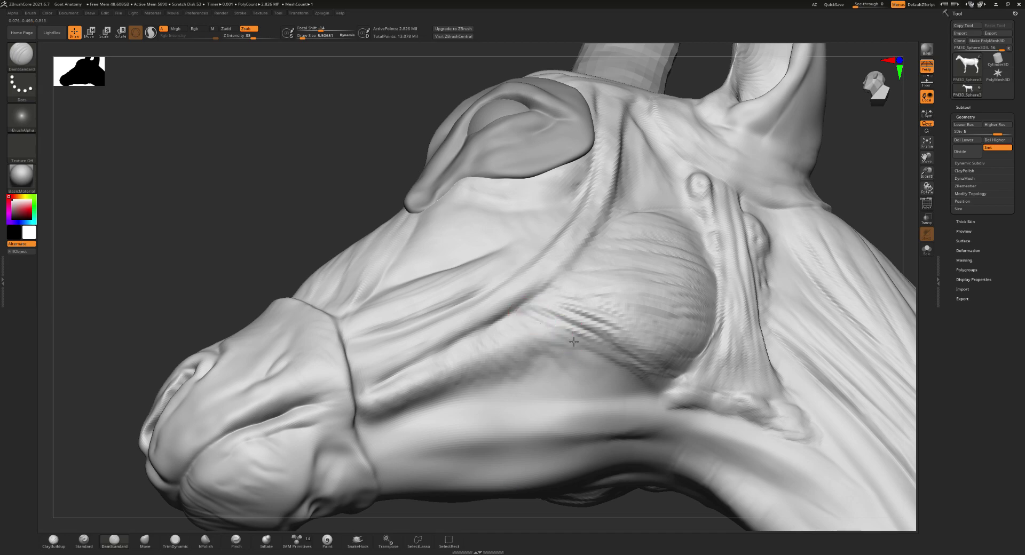
left_click_drag(542, 318, 639, 375)
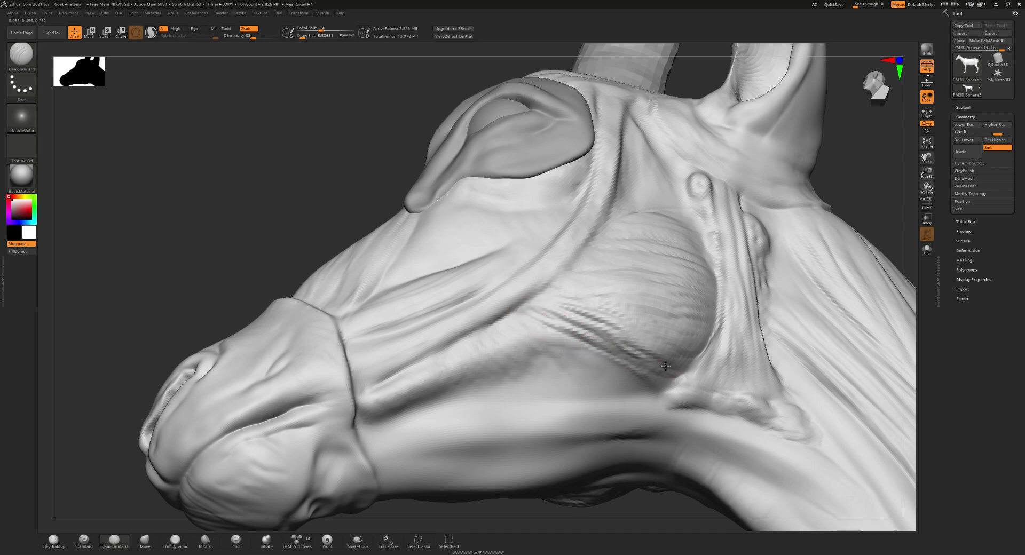
right_click_drag(630, 347, 661, 317)
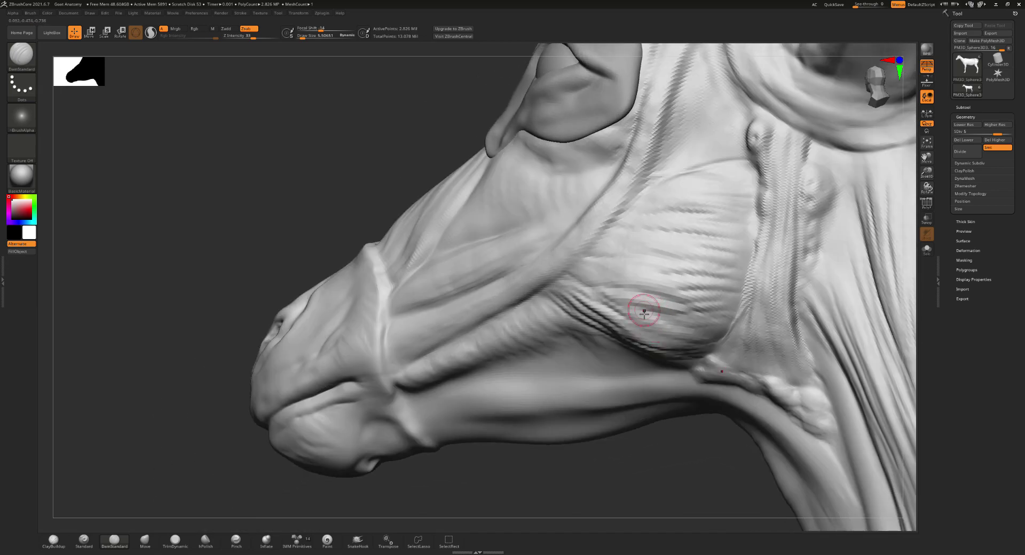
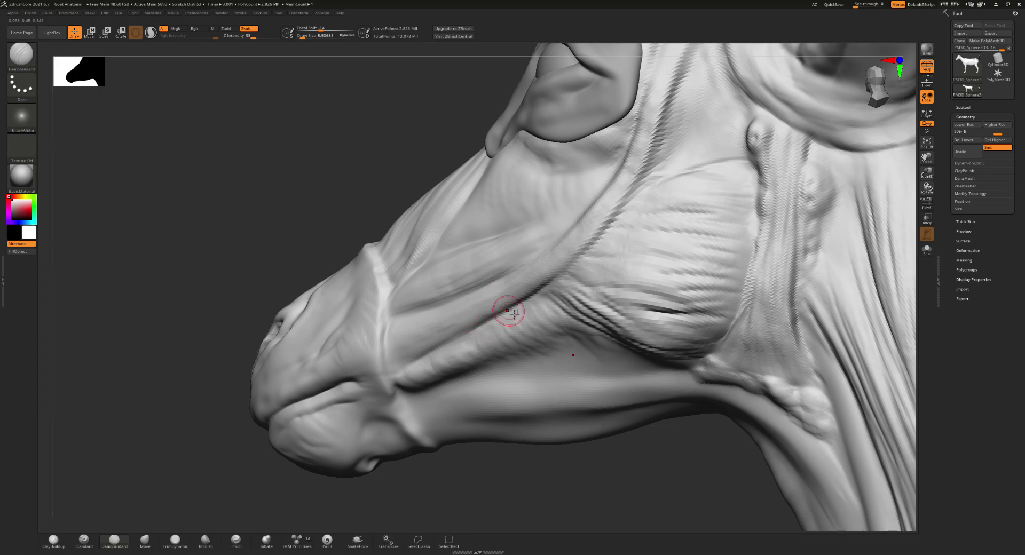
- Carve repeated DamStandard creases along the goat's cheek ridge toward the muzzle
left_click_drag(514, 315, 393, 387)
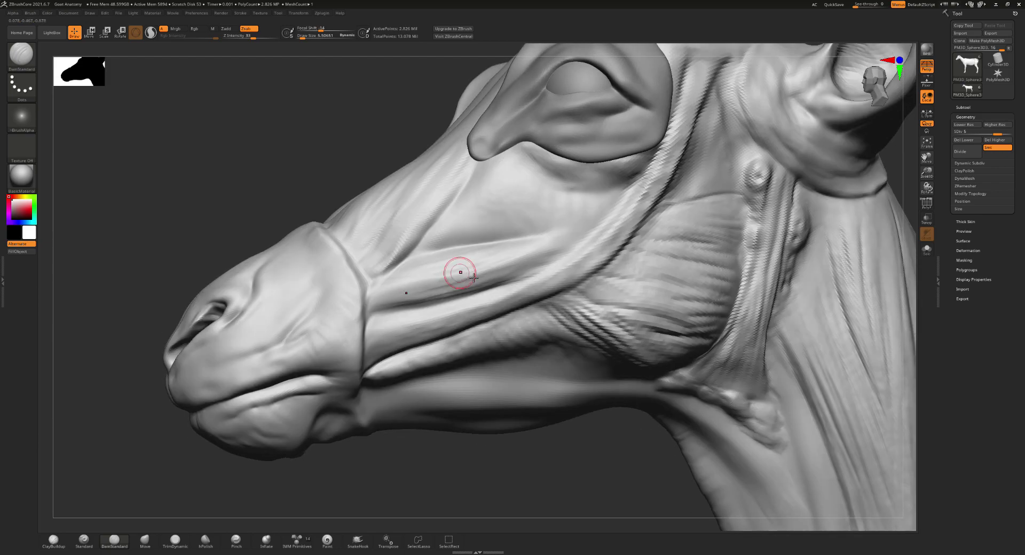
left_click_drag(460, 272, 581, 268)
left_click_drag(515, 308, 379, 344)
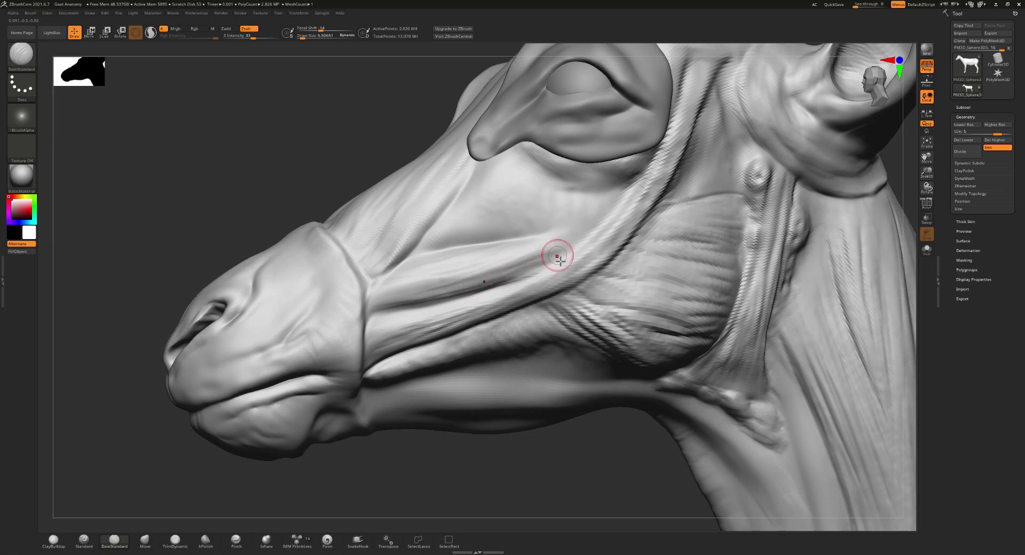
left_click_drag(534, 269, 482, 275)
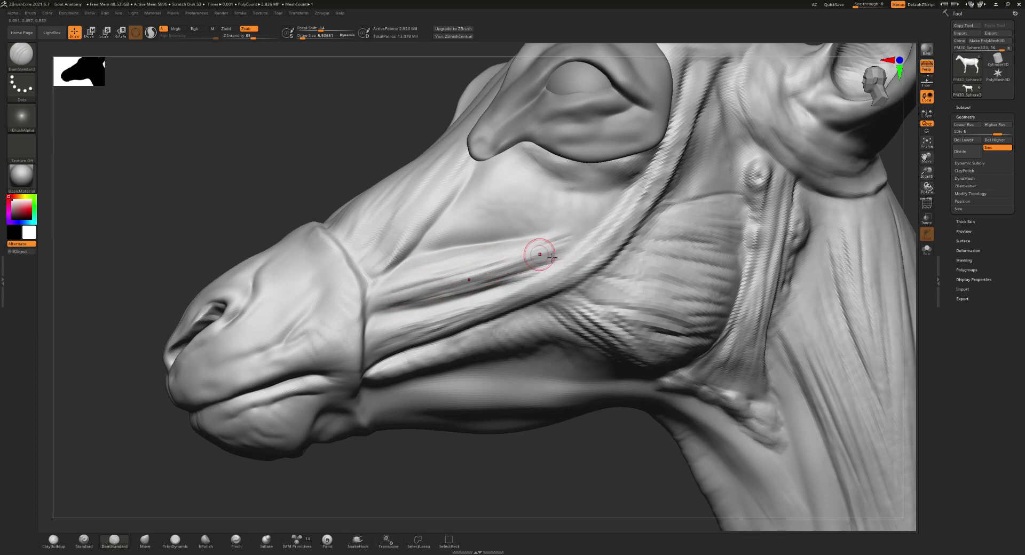
mouse_move(540, 251)
left_mouse_down()
mouse_move(406, 291)
mouse_move(374, 315)
left_mouse_up()
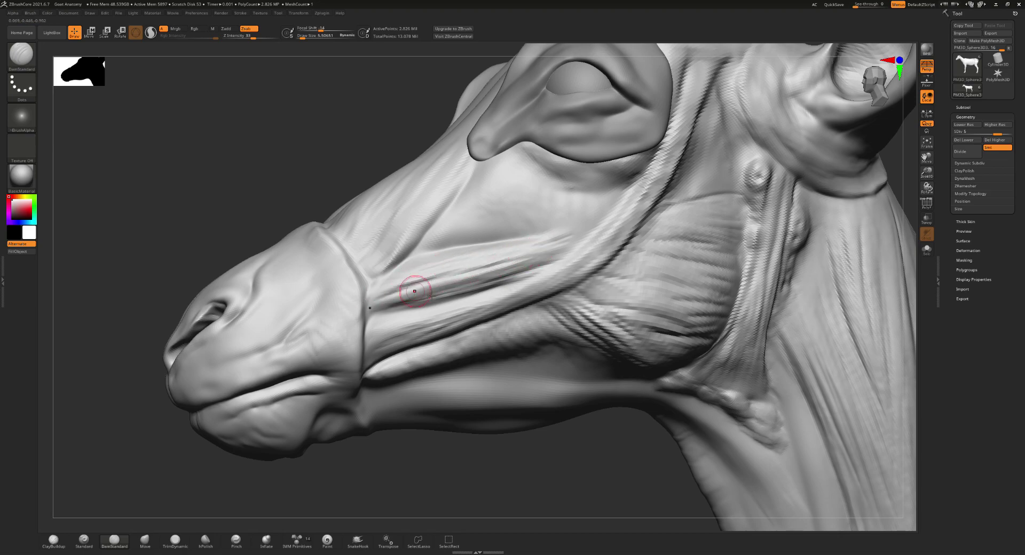
- Smooth the cheek and carve an inverted crease line below the eye
mouse_move(430, 241)
right_mouse_down("alt")
mouse_move(531, 293)
mouse_move(562, 250)
right_mouse_up("alt")
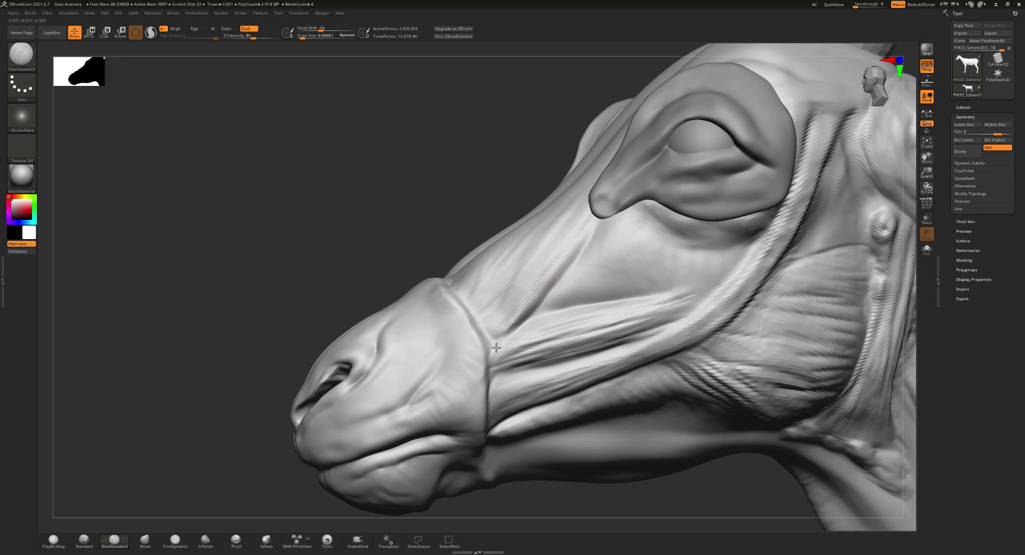
key("shift")
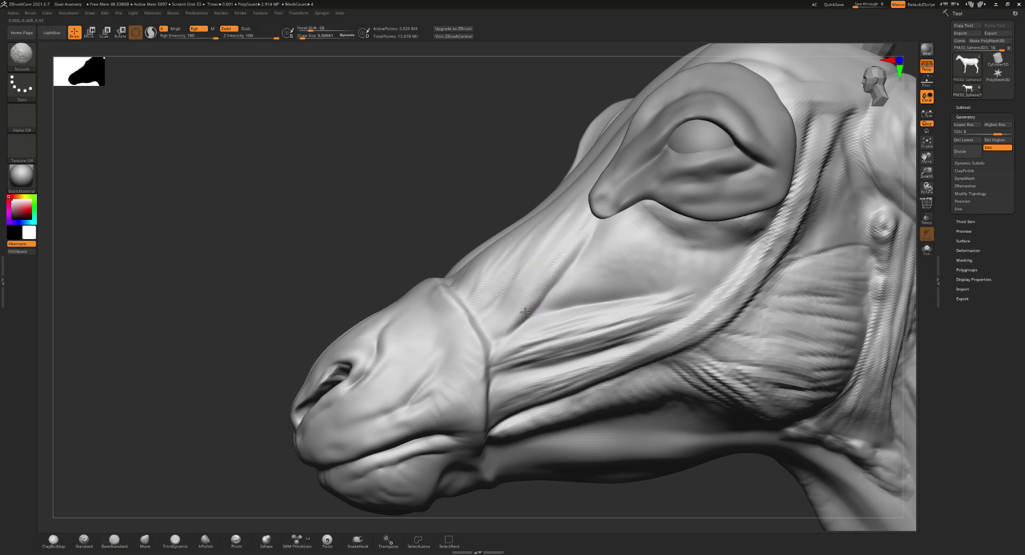
key("alt")
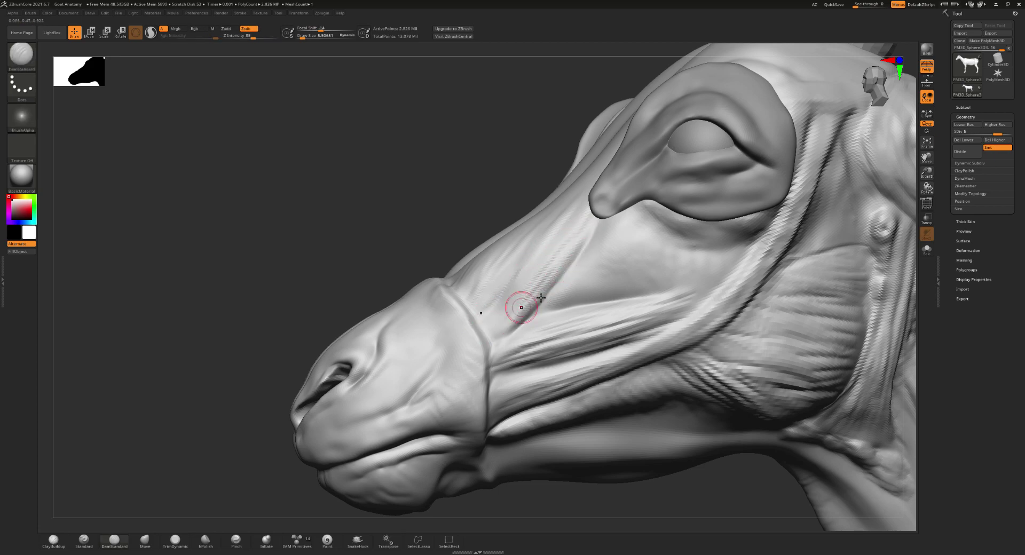
left_click_drag(470, 324, 515, 321, "alt")
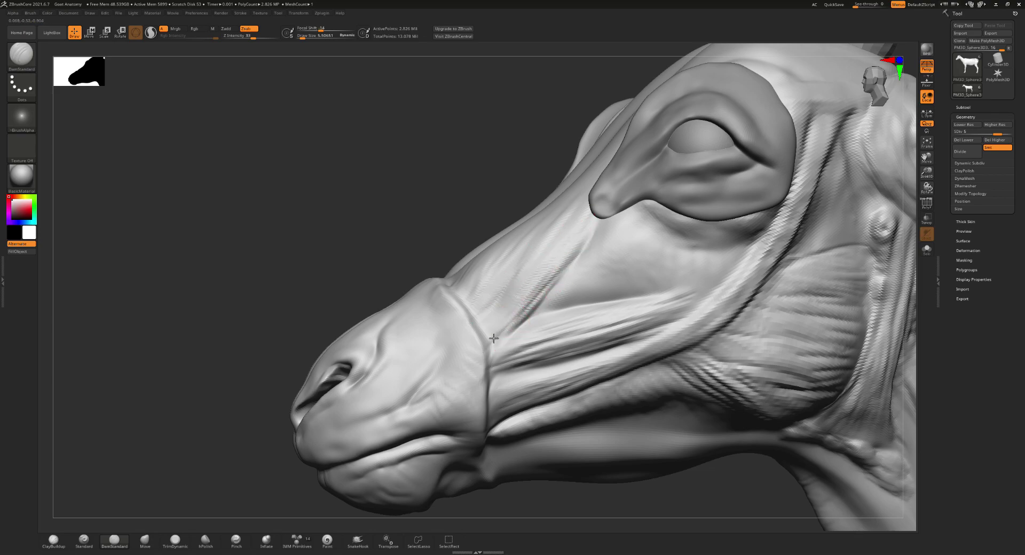
right_click_drag(550, 267, 556, 245)
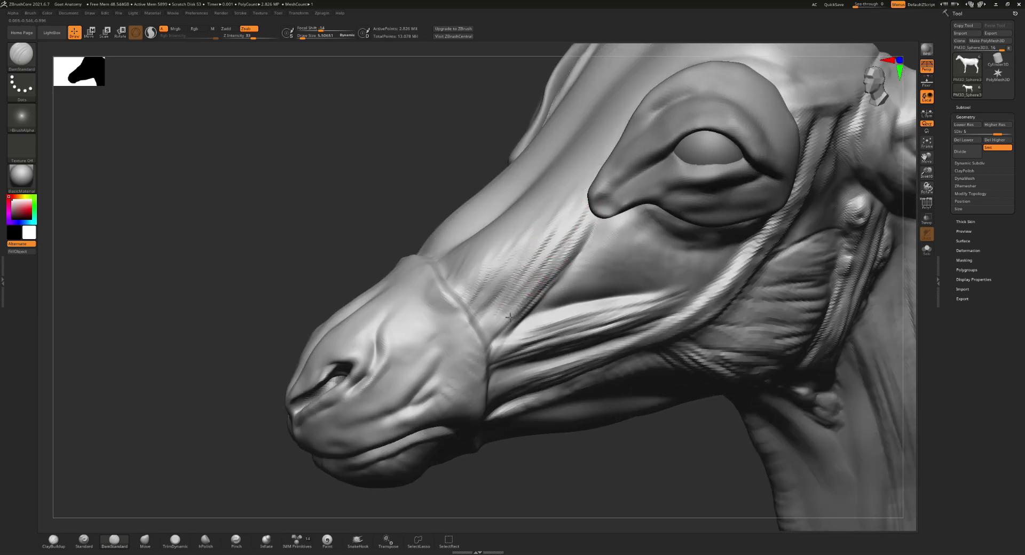
mouse_move(478, 270)
left_mouse_down("alt")
mouse_move(503, 252)
mouse_move(454, 299)
left_mouse_up("alt")
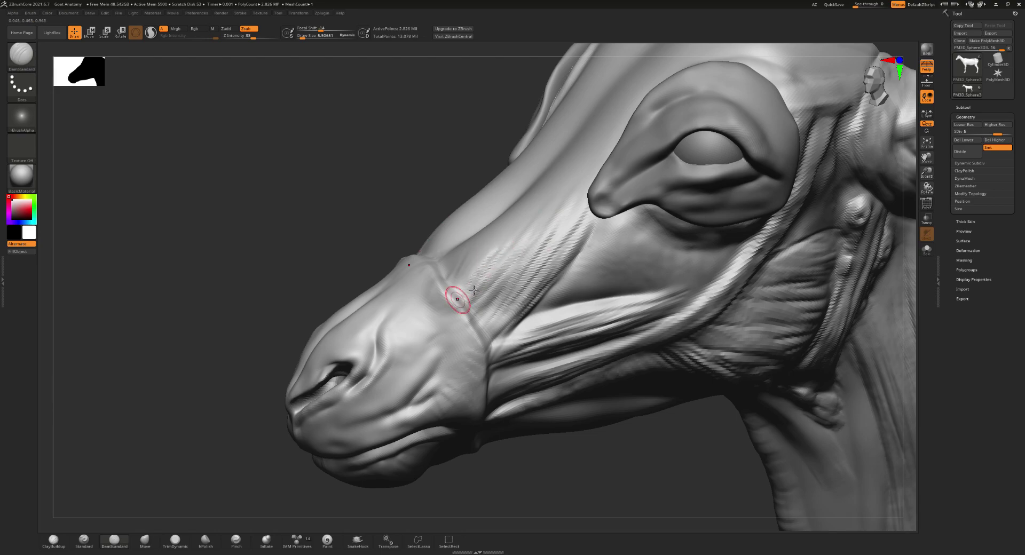
key("shift")
mouse_move(491, 313)
right_mouse_down()
mouse_move(504, 305)
mouse_move(463, 351)
mouse_move(435, 359)
right_mouse_up()
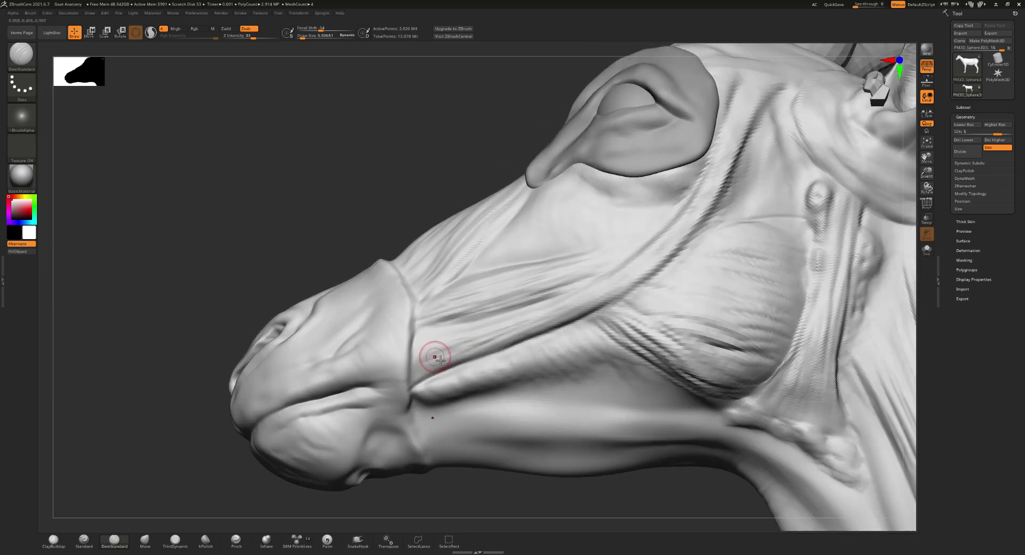
- Drop a subdivision level, enlarge the brush and carve a crease along the upper lip
key("shift")
key("space")
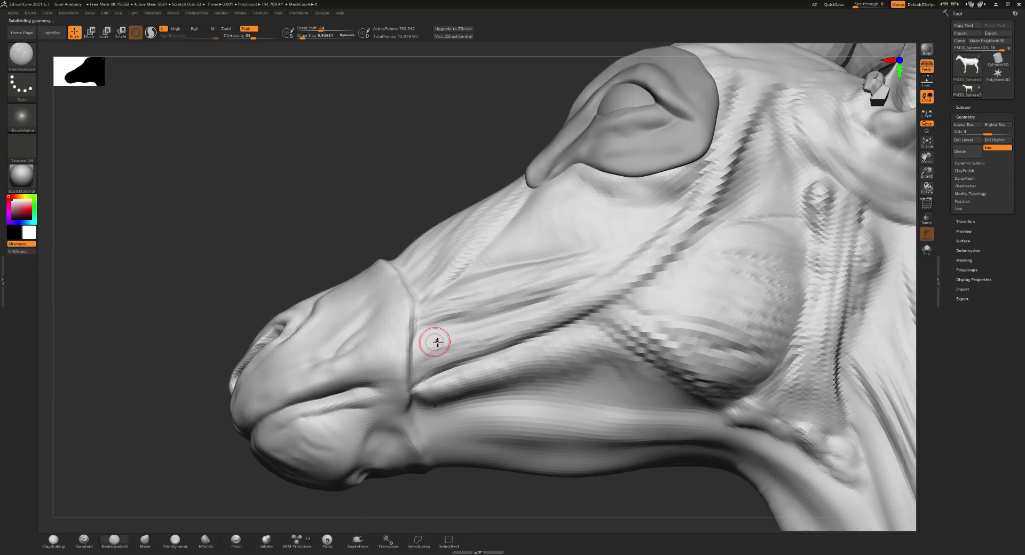
key("shift+d")
right_click_drag(411, 385, 385, 387, "ctrl")
key("bracketright")
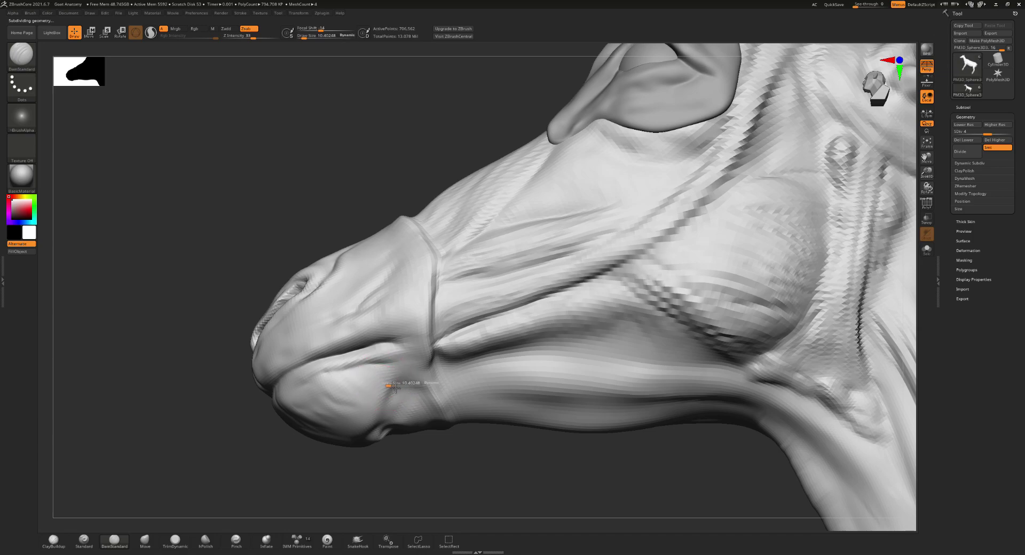
key("bracketright")
right_click_drag(419, 346, 516, 321)
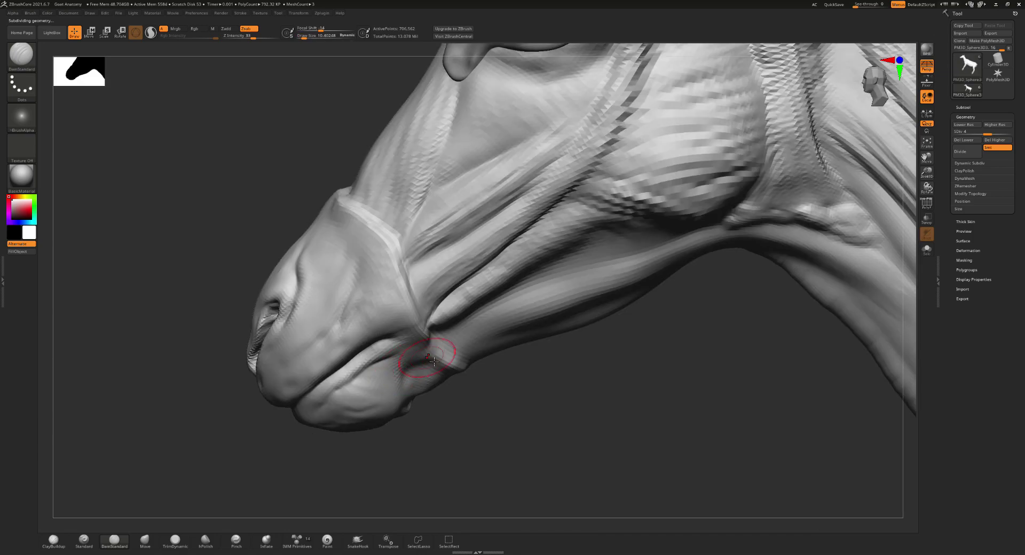
left_click_drag(516, 320, 514, 327)
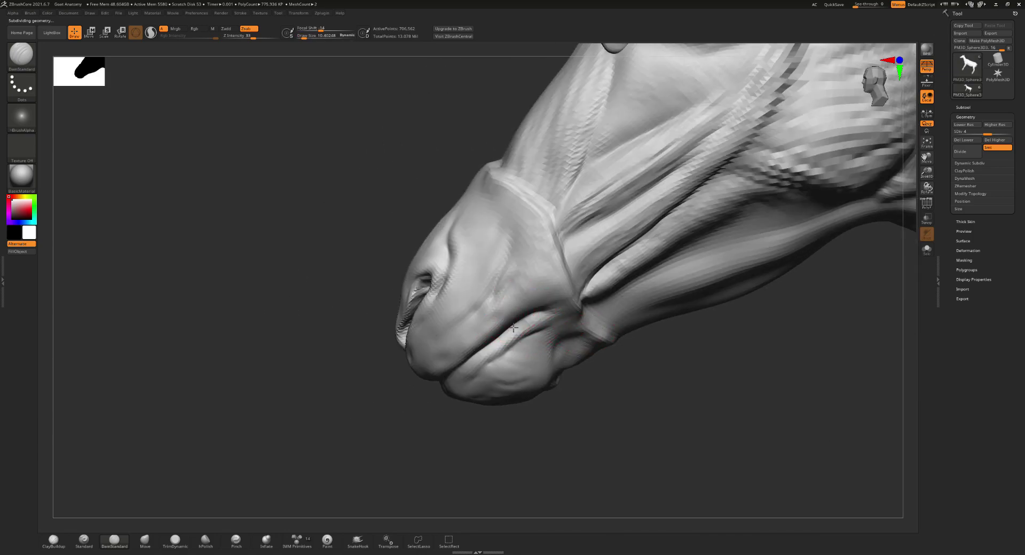
- Fill the lip crease with ClayBuildup and smooth the surrounding surface
key("b")
key("c")
key("b")
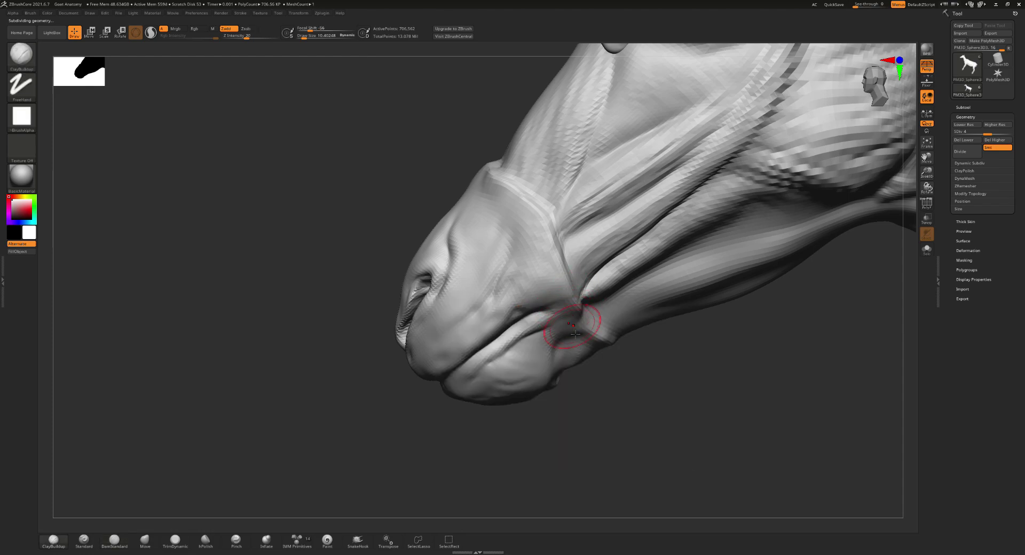
mouse_move(516, 319)
left_mouse_down()
mouse_move(547, 312)
mouse_move(540, 299)
mouse_move(537, 322)
left_mouse_up()
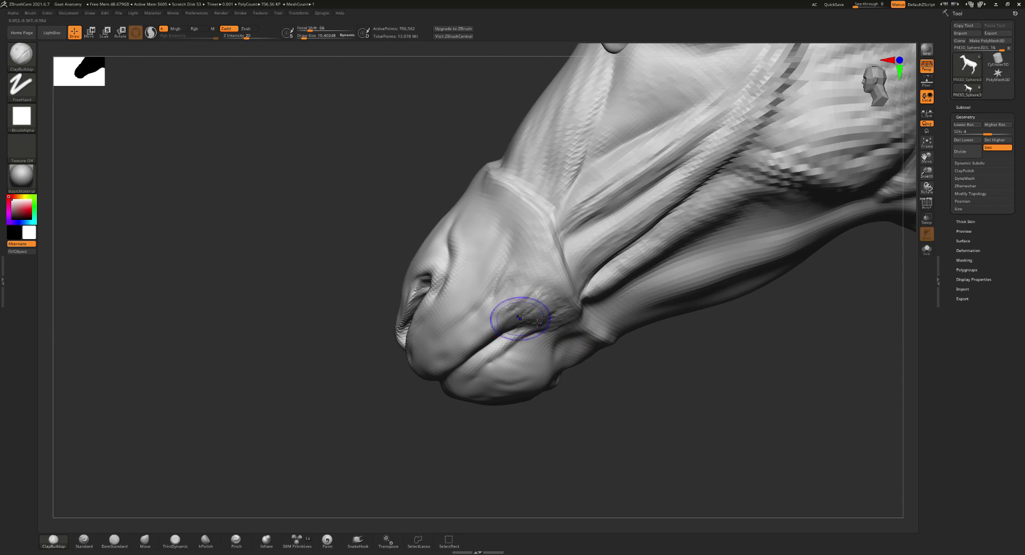
key("shift")
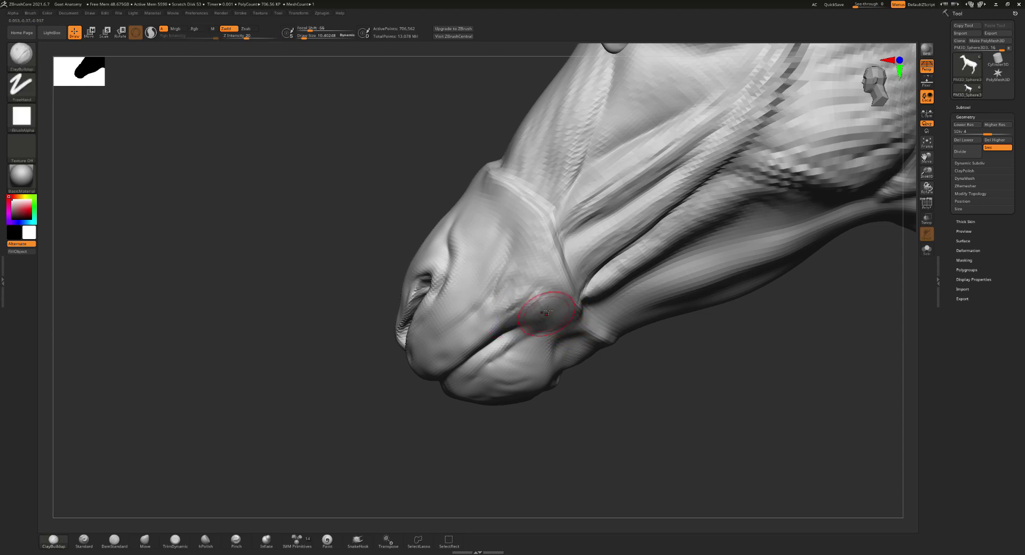
left_click_drag(552, 309, 540, 330)
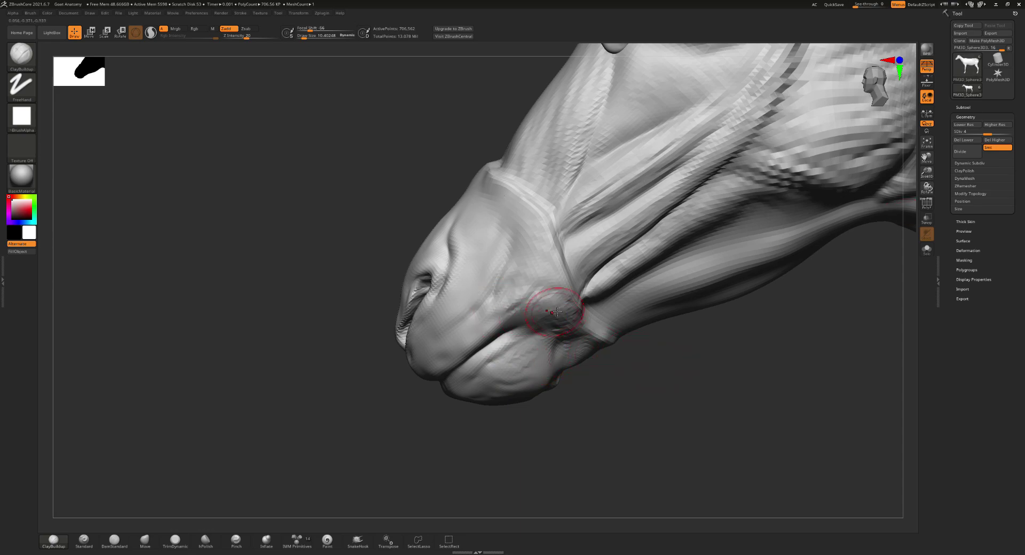
- At Draw Size 5.5, build clay ridges along the side of the muzzle and nostril edge
right_click_drag(494, 235, 636, 323, "alt")
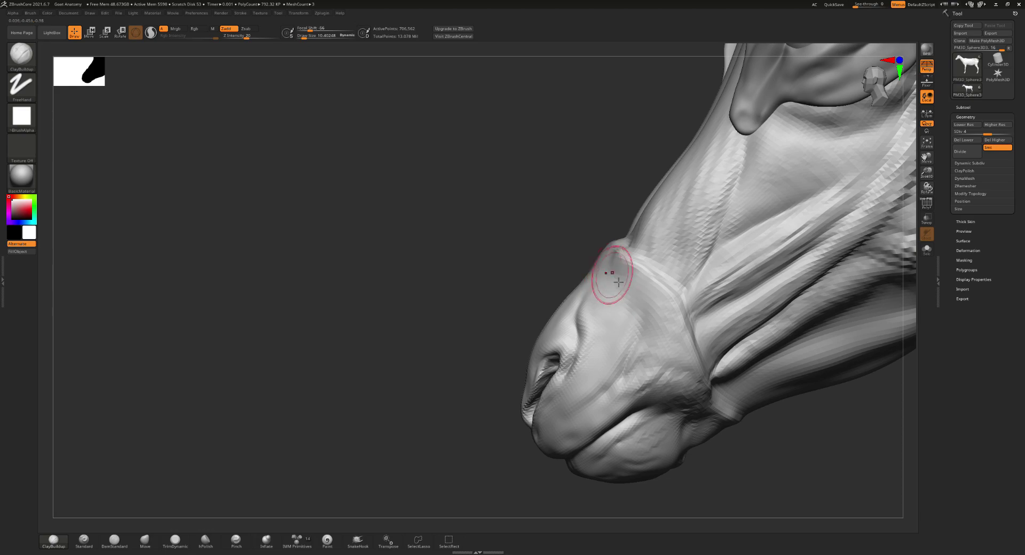
right_click_drag(614, 274, 629, 279)
key("s")
left_click_drag(625, 269, 619, 270)
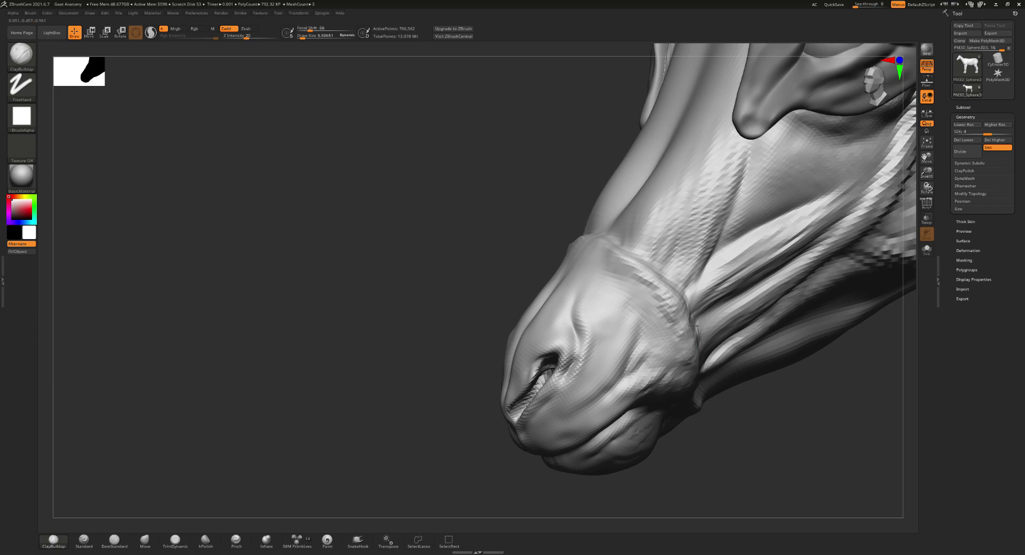
mouse_move(691, 380)
left_mouse_down()
mouse_move(639, 314)
mouse_move(619, 374)
mouse_move(604, 369)
mouse_move(625, 321)
mouse_move(588, 386)
mouse_move(633, 355)
mouse_move(563, 414)
left_mouse_up()
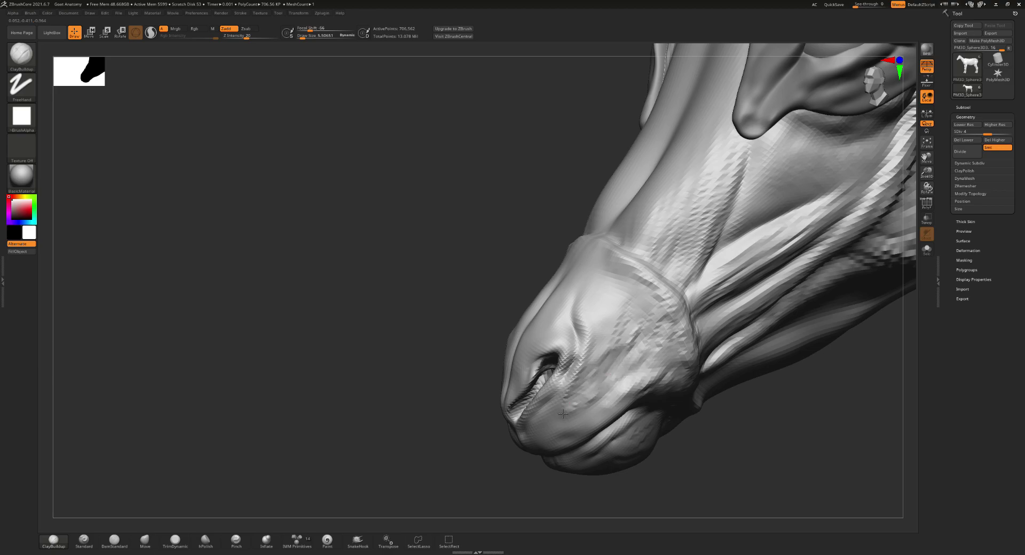
mouse_move(582, 369)
right_mouse_down()
mouse_move(583, 321)
mouse_move(534, 374)
mouse_move(549, 366)
mouse_move(551, 382)
mouse_move(568, 350)
mouse_move(545, 352)
right_mouse_up()
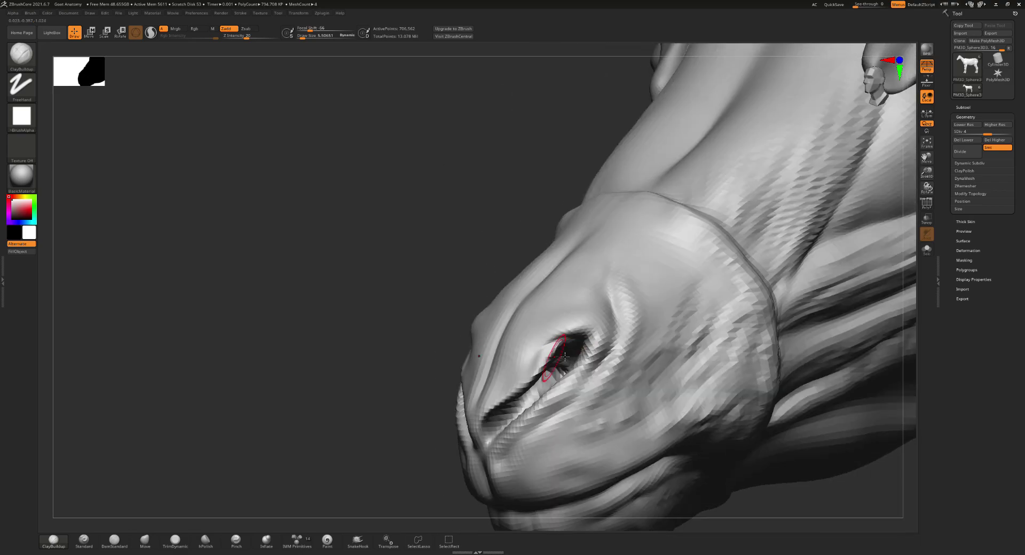
left_click_drag(619, 284, 626, 318)
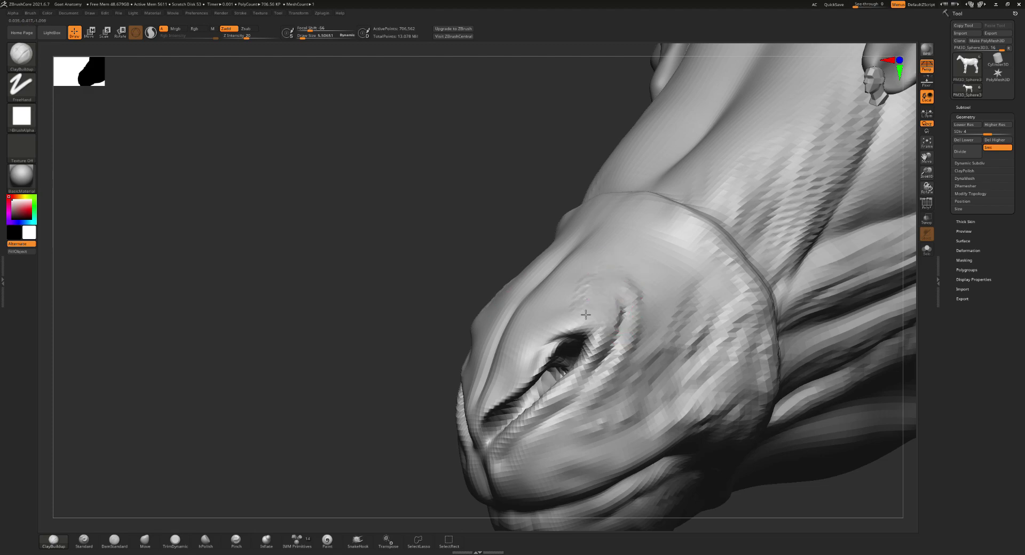
left_click_drag(637, 303, 630, 286, "shift")
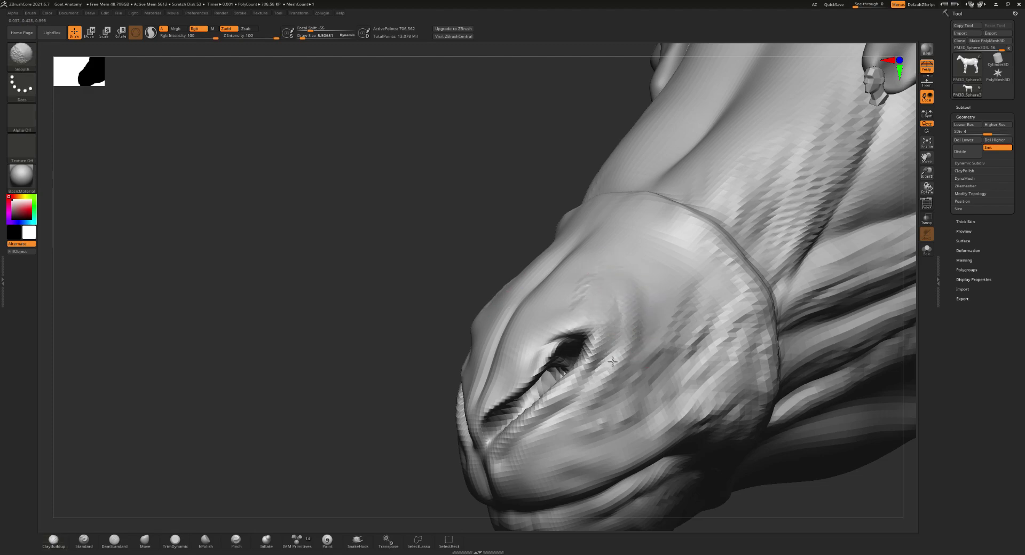
right_click_drag(602, 379, 633, 286)
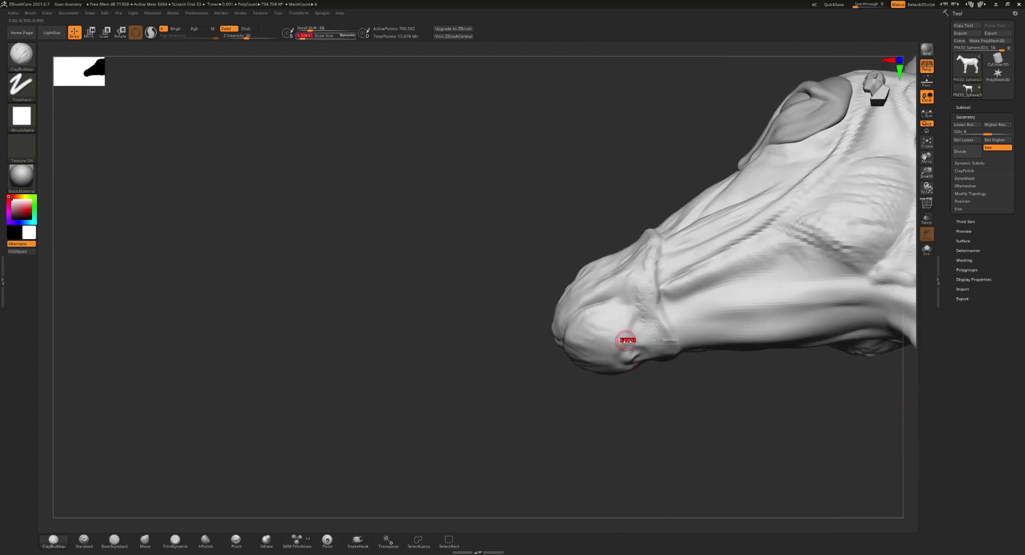
left_click_drag(609, 336, 637, 353)
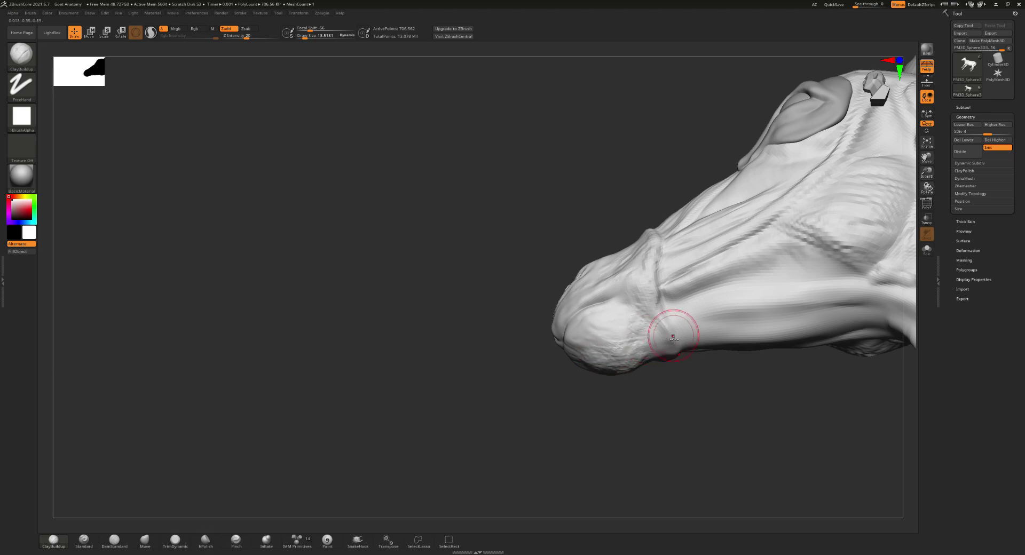
- Carve fine muzzle crease detail at size 5.5, then raise Draw Size to about 17
scroll(674, 338, "up", 2)
key("s")
left_click_drag(671, 333, 662, 323)
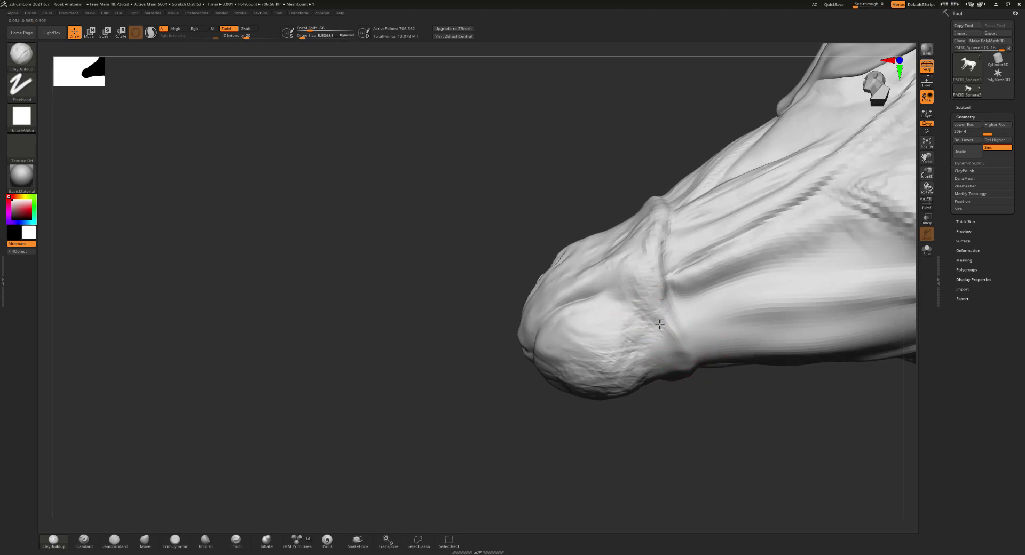
left_click_drag(693, 367, 658, 325)
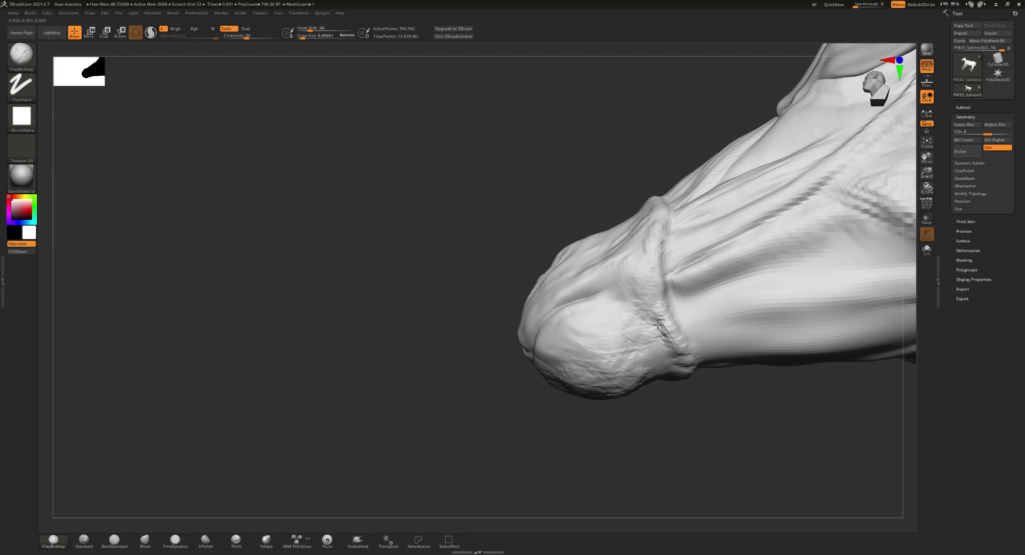
key("s")
mouse_move(662, 365)
left_mouse_down()
mouse_move(681, 366)
mouse_move(662, 372)
mouse_move(681, 336)
mouse_move(640, 327)
left_mouse_up()
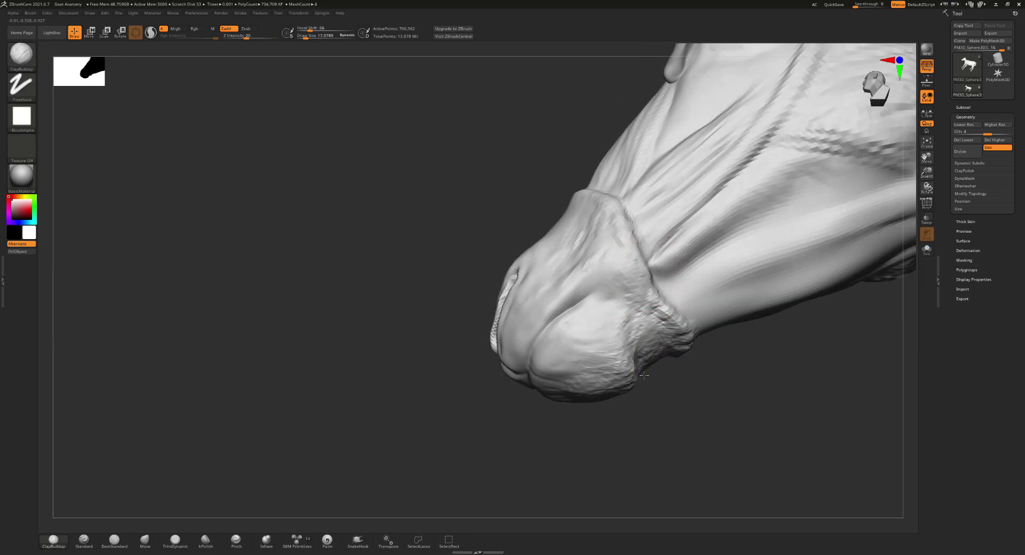
left_click_drag(618, 366, 668, 357)
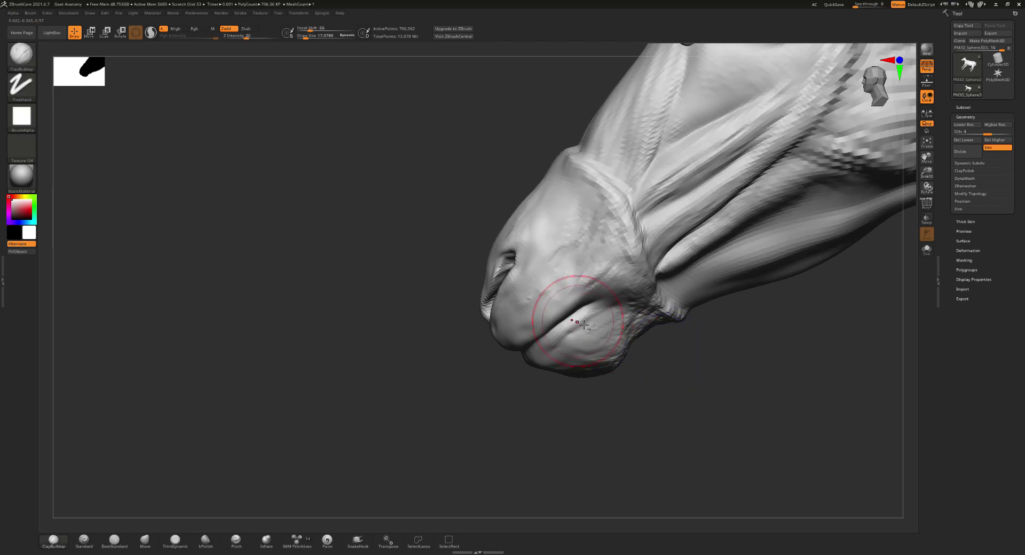
key("space")
mouse_move(583, 320)
left_mouse_down()
mouse_move(610, 317)
mouse_move(615, 327)
left_mouse_up()
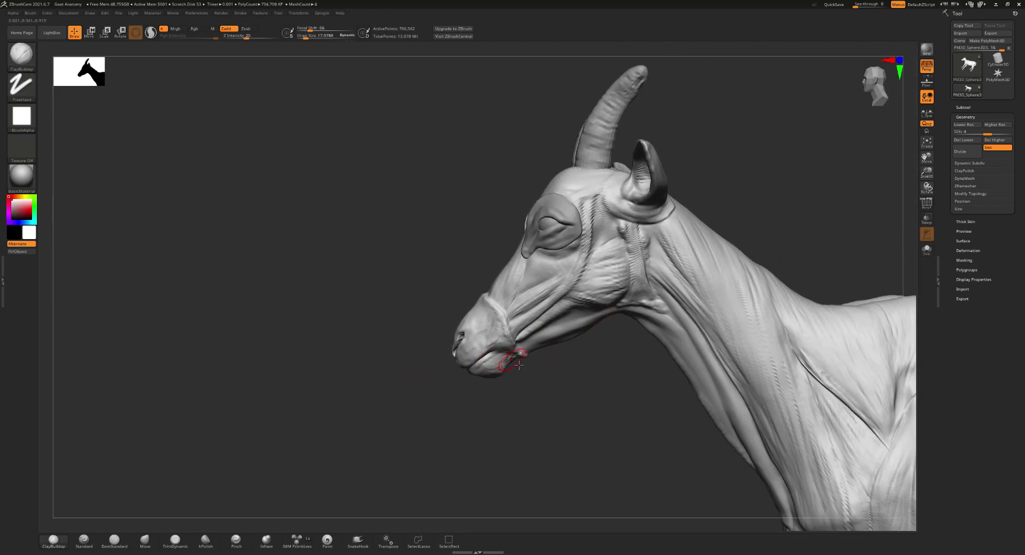
- Subdivide the goat with Ctrl+D and select DamStandard at about size 7.7
left_click_drag(614, 340, 560, 275)
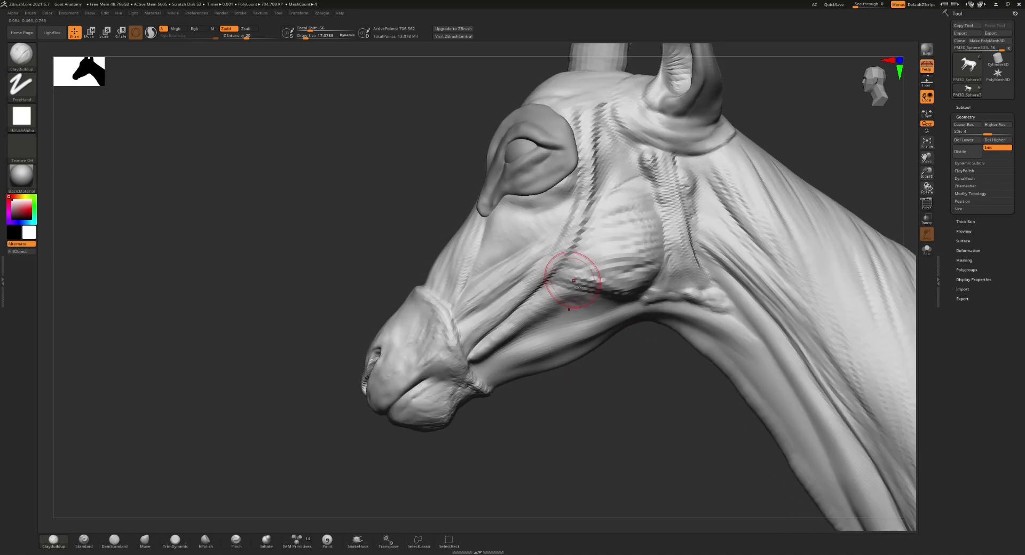
key("ctrl+d")
key("b")
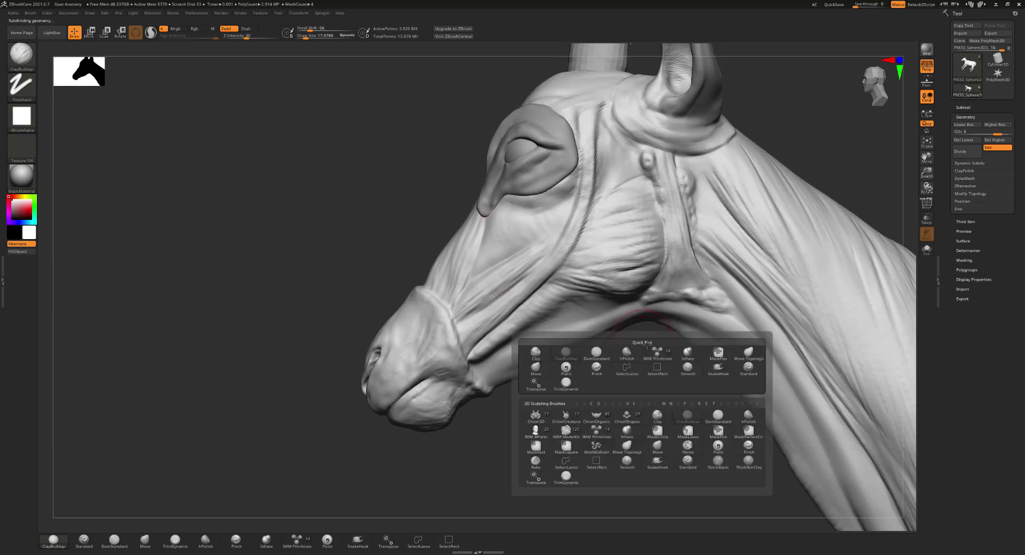
key("d")
key("s")
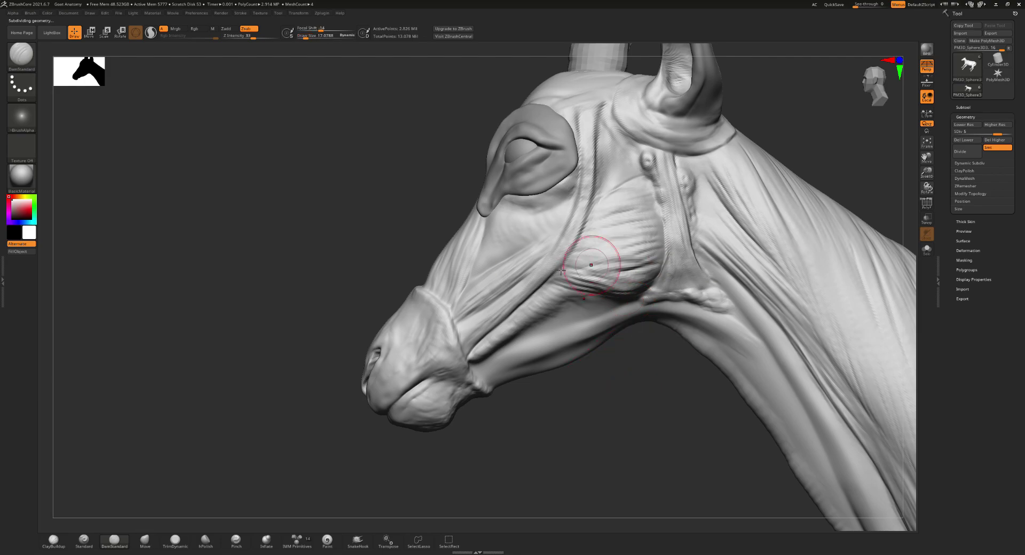
key("s")
left_click_drag(485, 263, 470, 270)
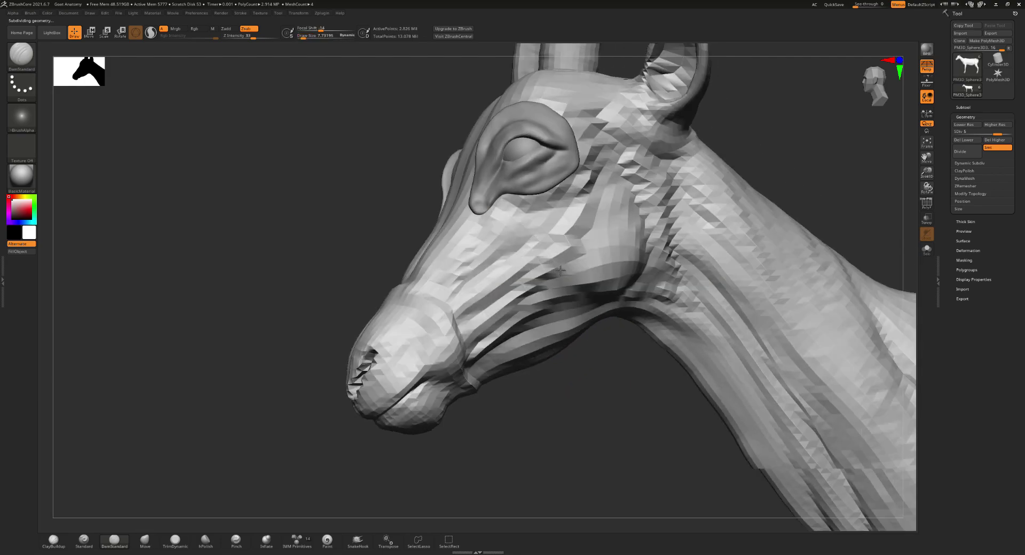
- Set Draw Size to 5.5 and carve two long creases across the cheek
mouse_move(470, 270)
right_mouse_down()
mouse_move(512, 247)
mouse_move(504, 240)
mouse_move(608, 330)
right_mouse_up()
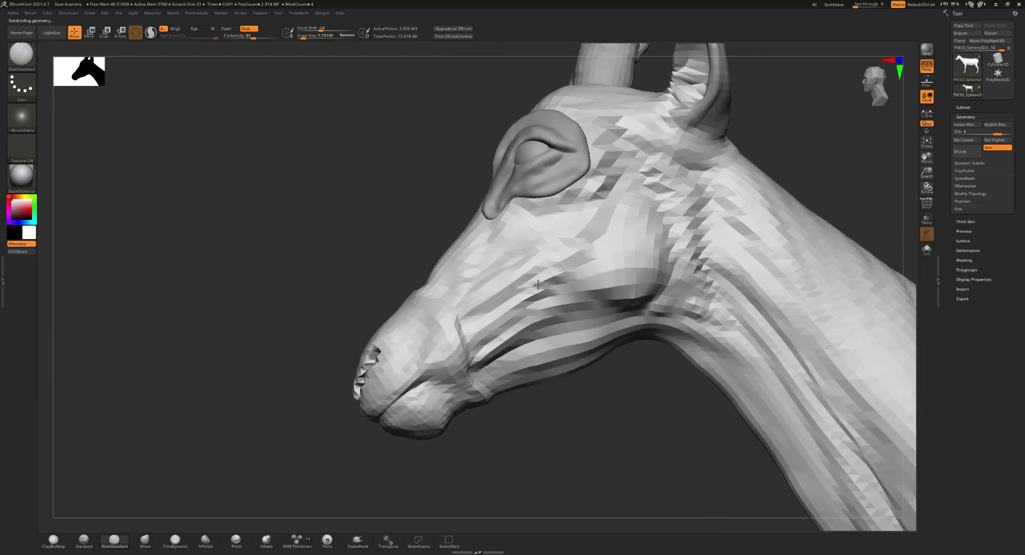
scroll(609, 330, "up", 5)
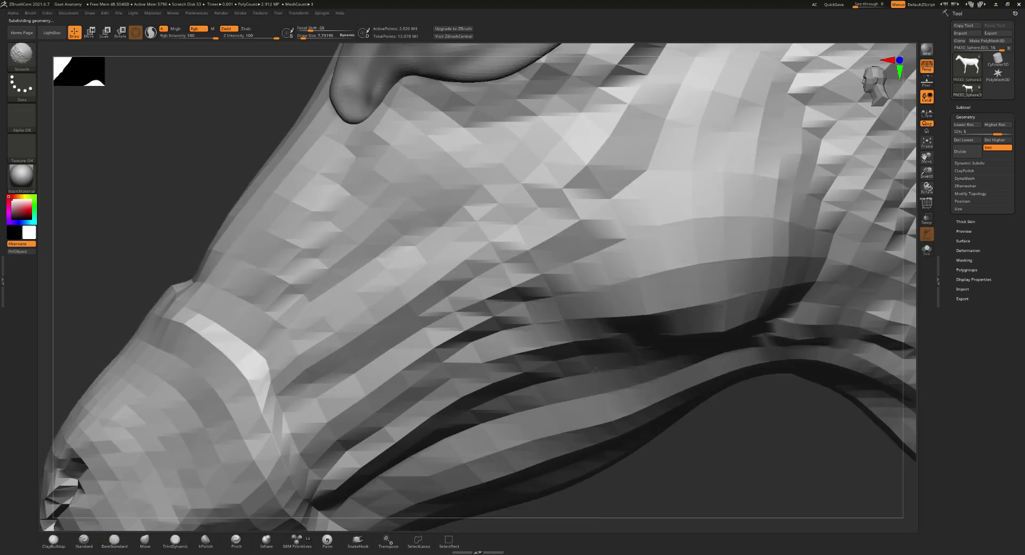
right_click_drag(598, 347, 508, 267)
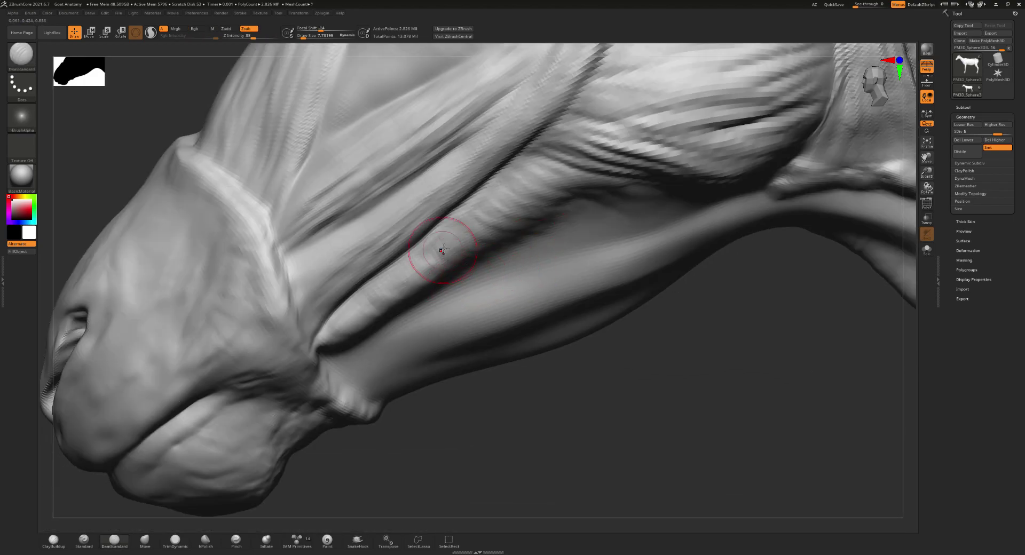
scroll(443, 250, "up", 2)
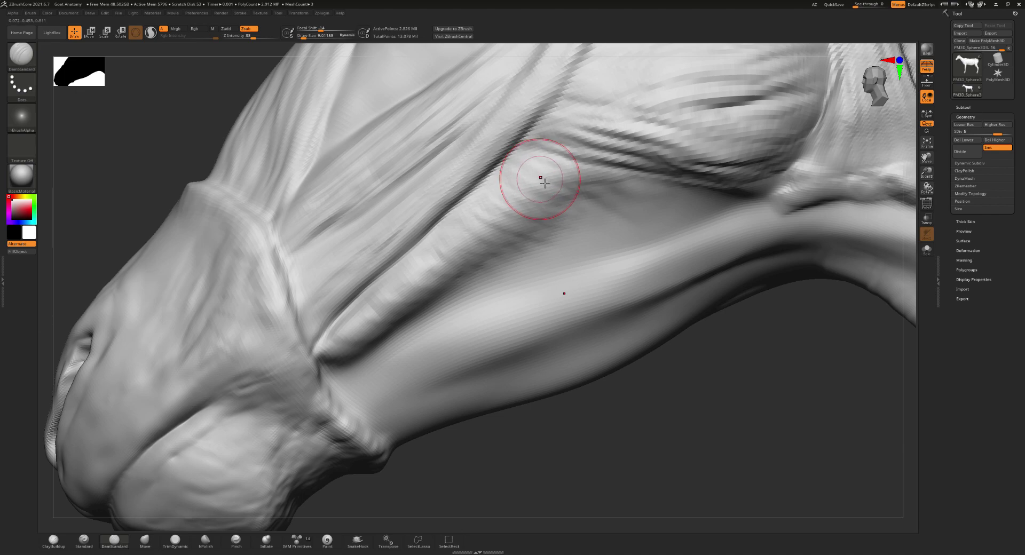
key("s")
mouse_move(539, 178)
left_mouse_down()
mouse_move(481, 187)
mouse_move(392, 264)
left_mouse_up()
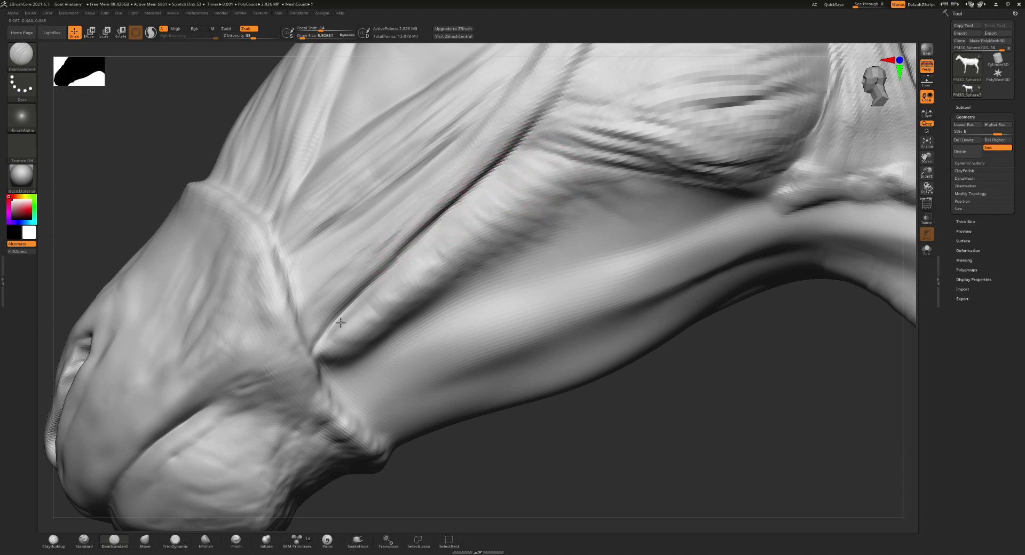
mouse_move(362, 300)
left_mouse_down()
mouse_move(373, 291)
mouse_move(406, 302)
mouse_move(469, 228)
mouse_move(501, 236)
mouse_move(492, 183)
mouse_move(577, 179)
left_mouse_up()
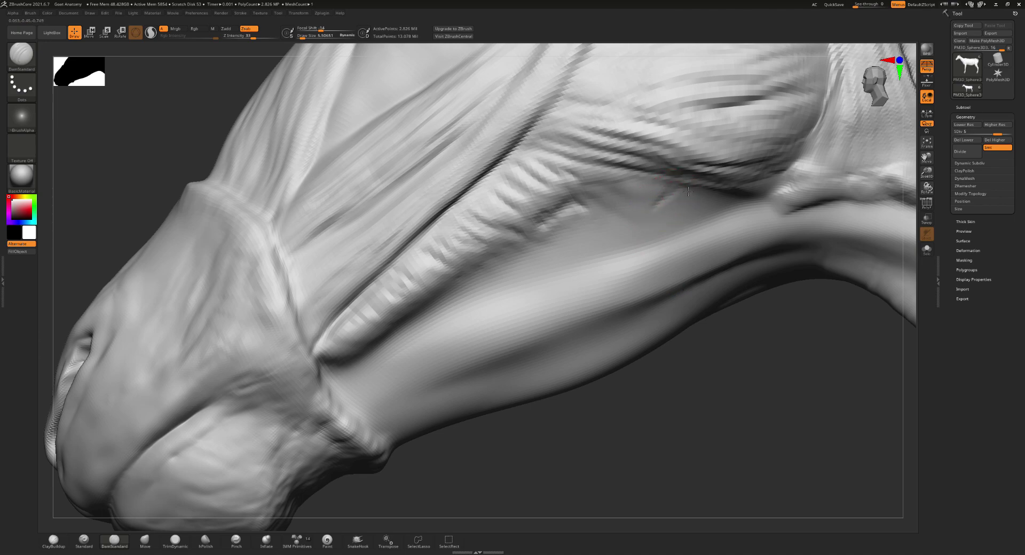
mouse_move(689, 191)
left_mouse_down()
mouse_move(594, 259)
mouse_move(390, 355)
mouse_move(334, 392)
left_mouse_up()
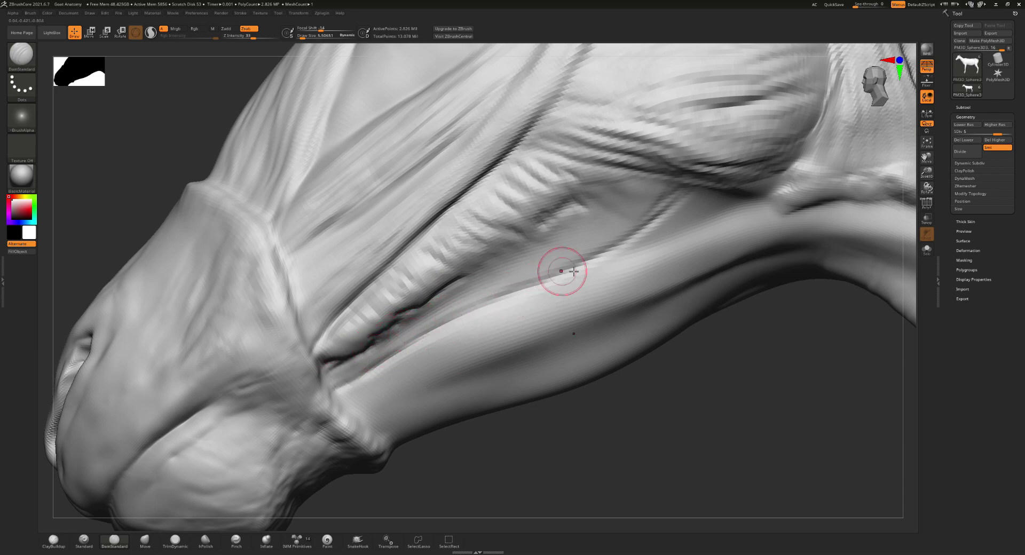
- Switch to ClayBuildup and sculpt and soften a fold between the neck muscles
key("b")
key("c")
key("b")
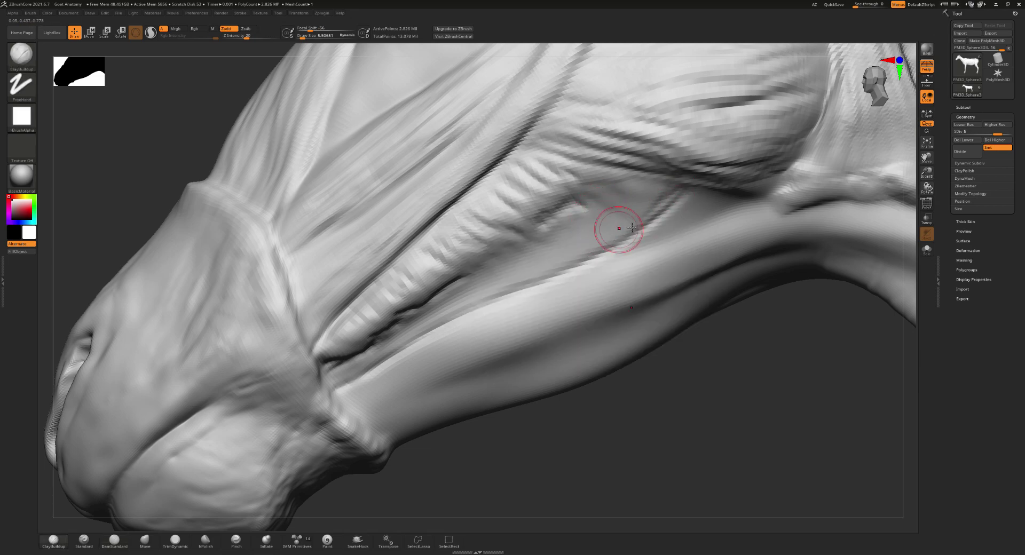
left_click_drag(539, 266, 349, 378)
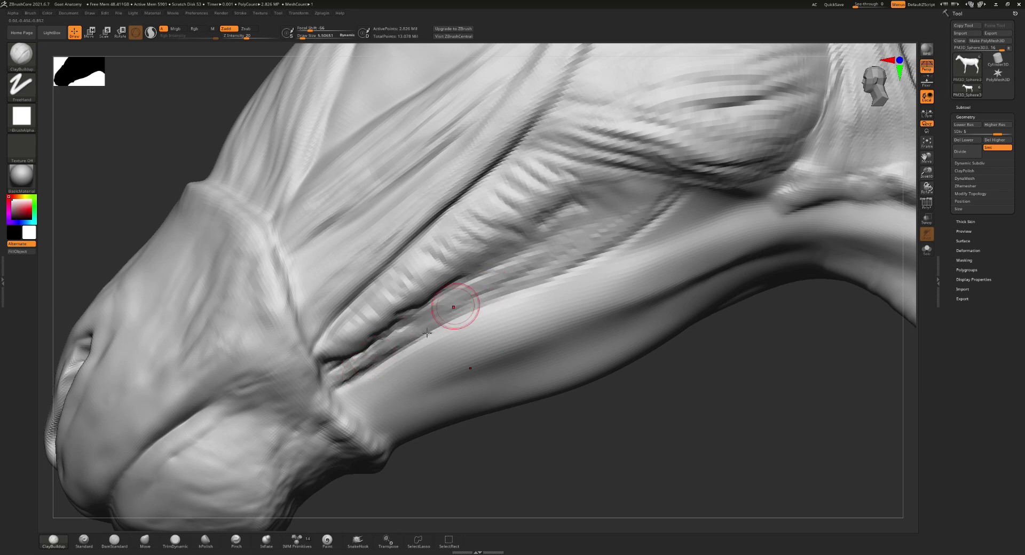
mouse_move(534, 265)
left_mouse_down()
mouse_move(391, 344)
mouse_move(538, 257)
mouse_move(460, 318)
left_mouse_up()
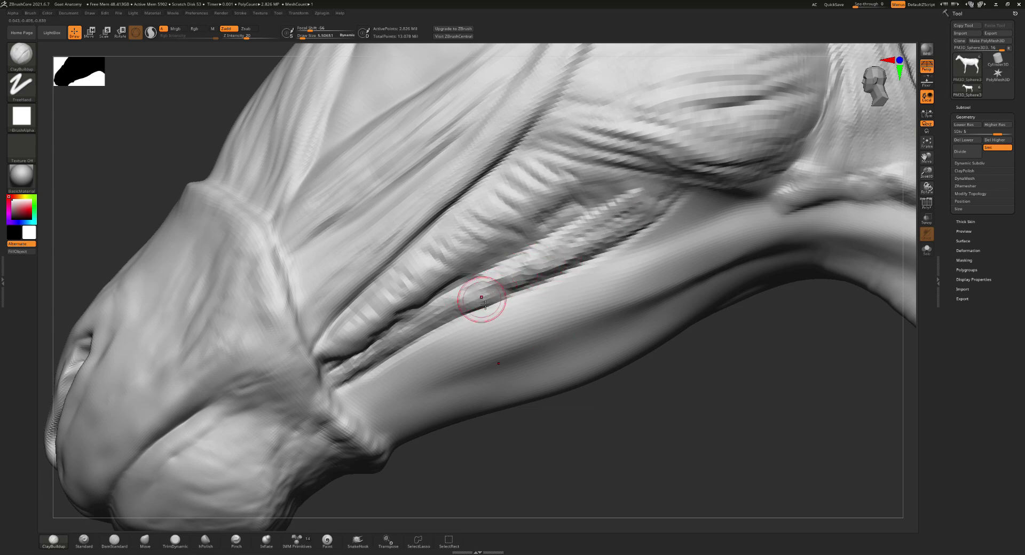
left_click_drag(485, 304, 646, 216)
left_click_drag(490, 293, 458, 309)
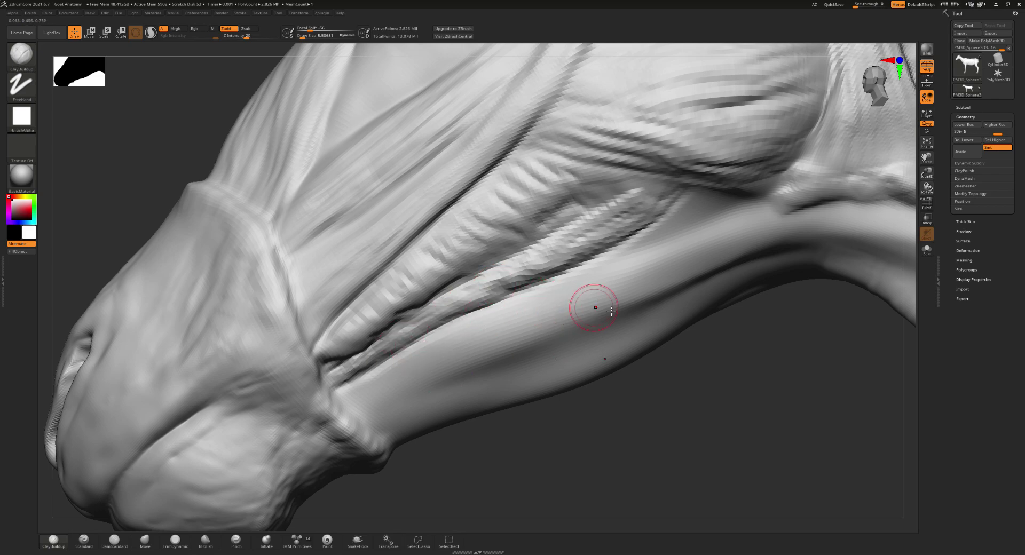
right_click_drag(599, 302, 655, 302)
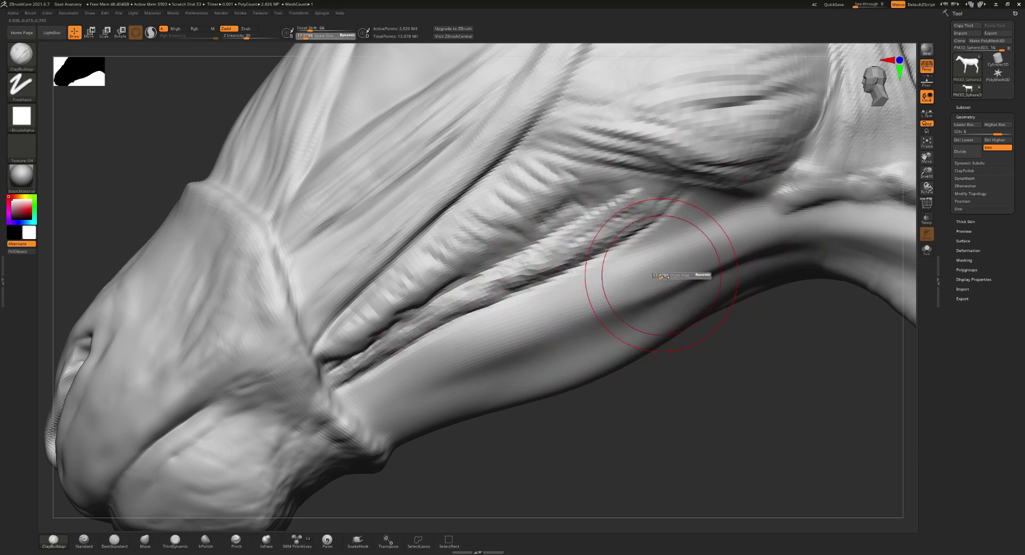
right_click_drag(677, 272, 654, 273)
- At size about 9, streak the lower neck and carve a deep groove along it
left_click_drag(748, 241, 497, 320)
right_click_drag(614, 297, 663, 297)
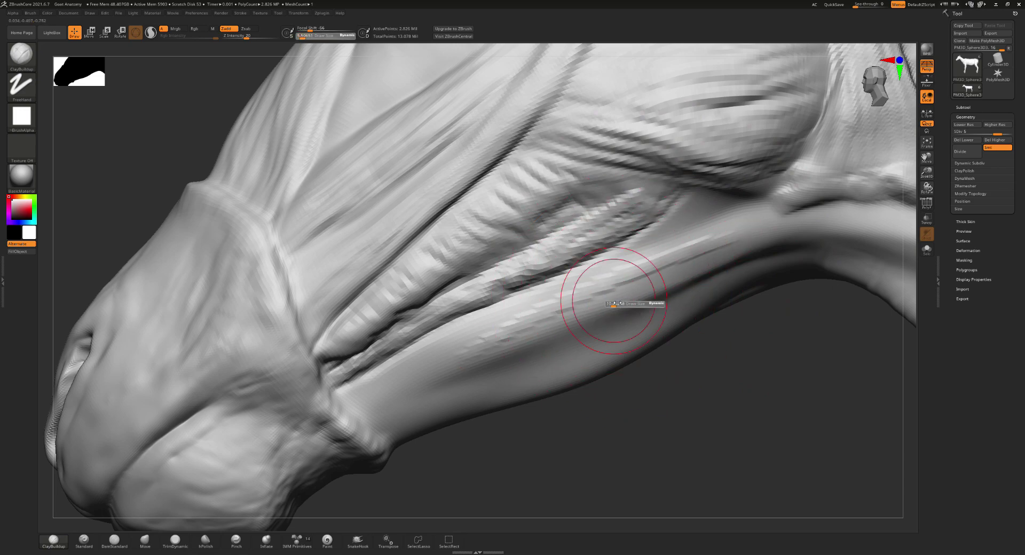
left_click_drag(732, 251, 383, 414)
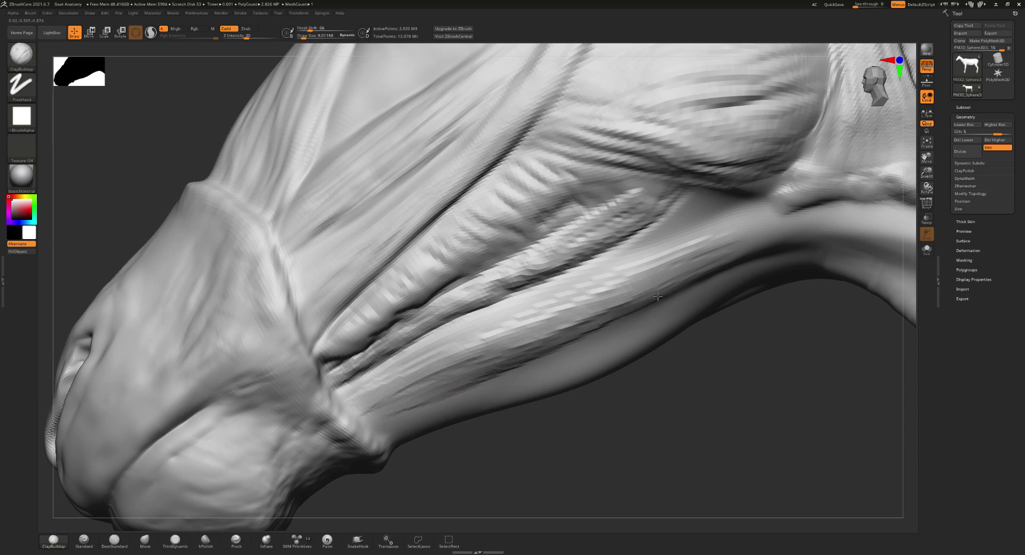
left_click_drag(790, 238, 450, 381)
left_click_drag(567, 297, 379, 414)
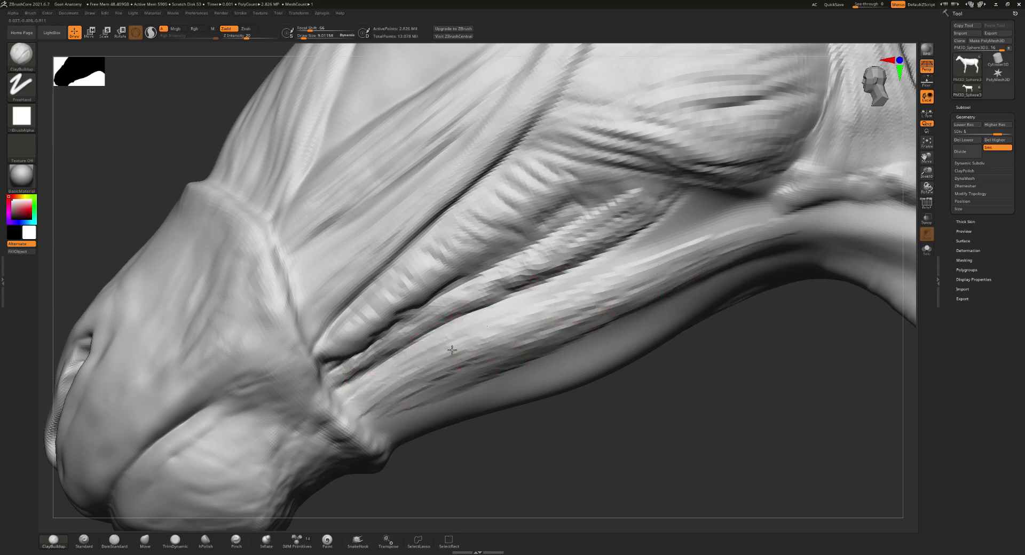
right_click_drag(623, 311, 607, 240)
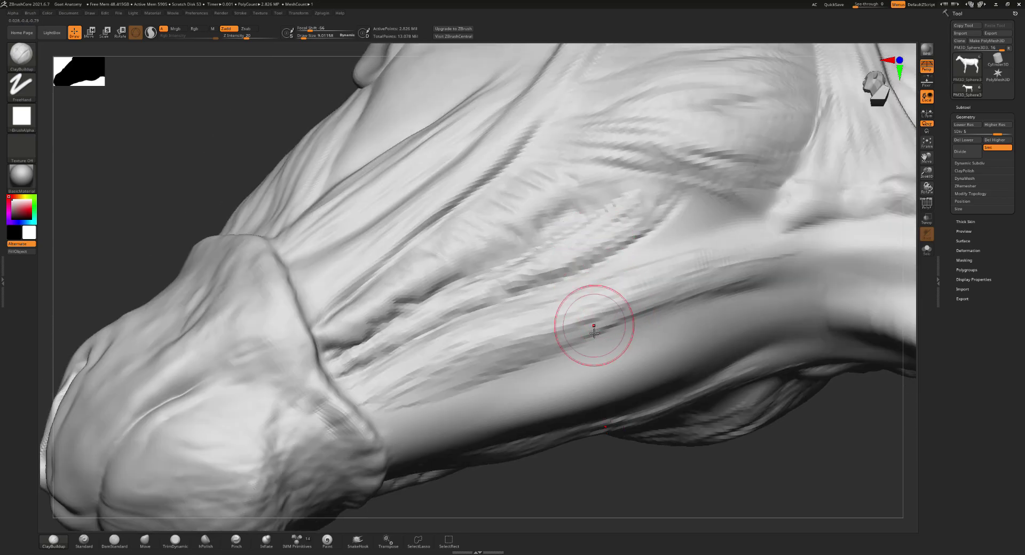
left_click_drag(728, 263, 595, 332)
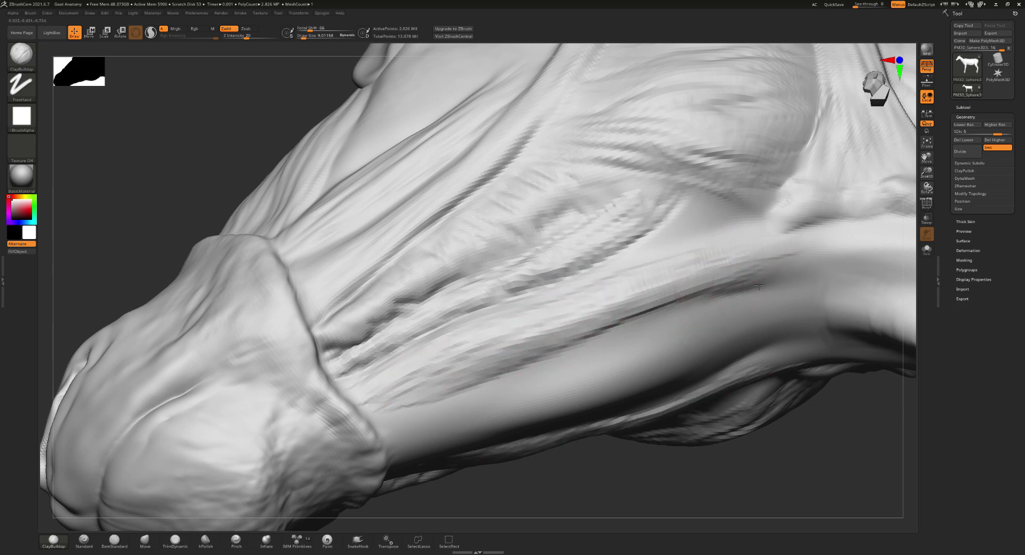
left_click_drag(698, 268, 867, 257)
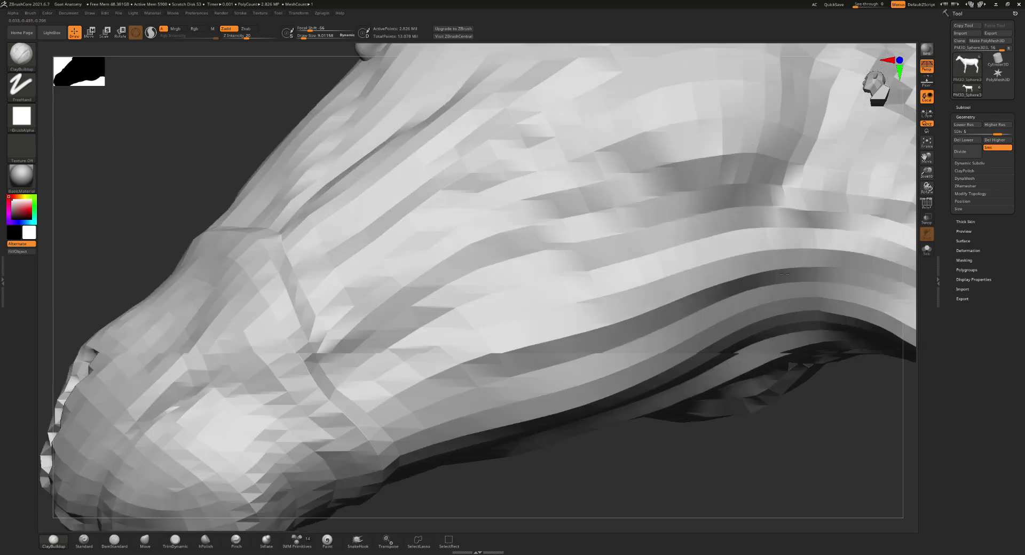
- Orbit to the horn base, enlarge the brush and stroke a ClayBuildup crease along the neck fold
right_click_drag(828, 258, 595, 279)
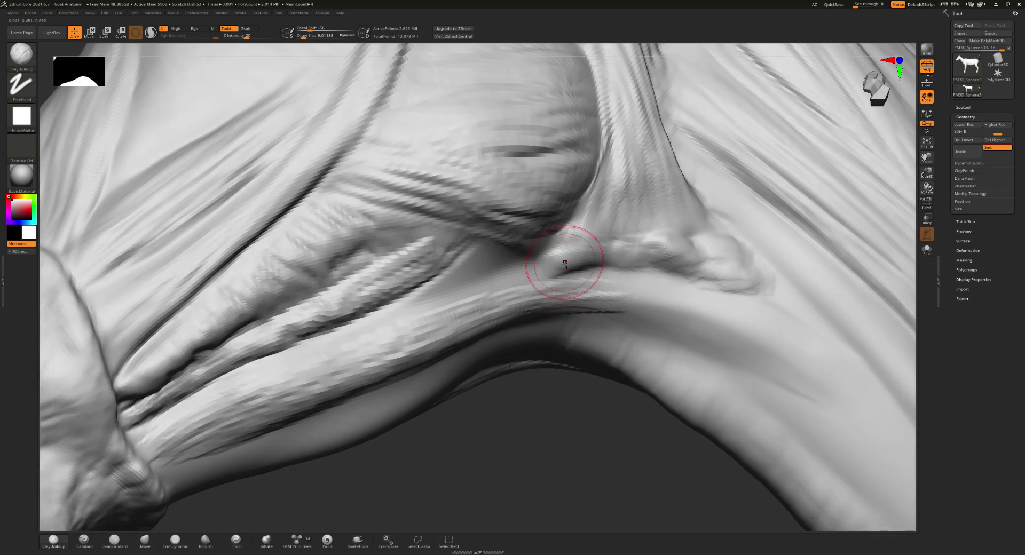
key("s")
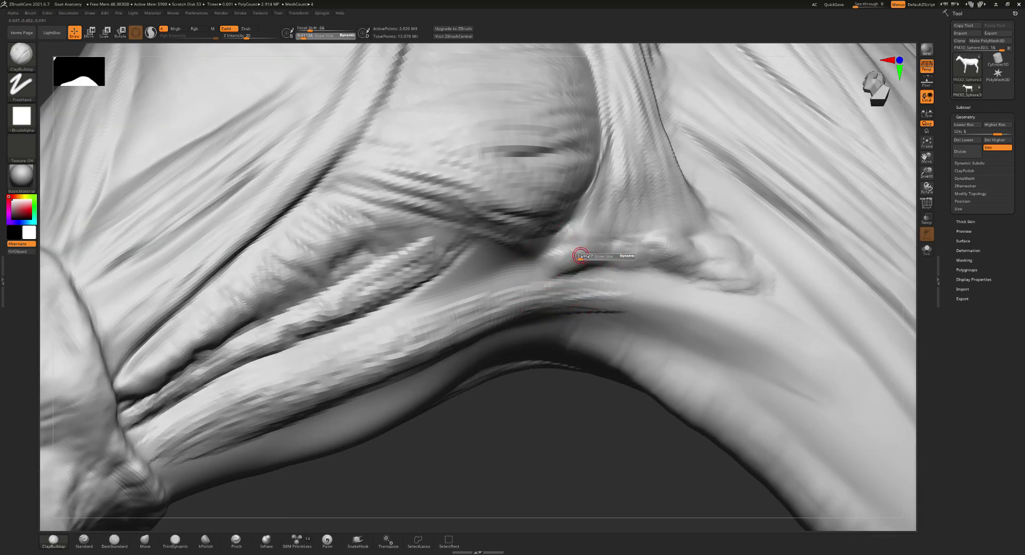
left_click_drag(582, 256, 572, 258)
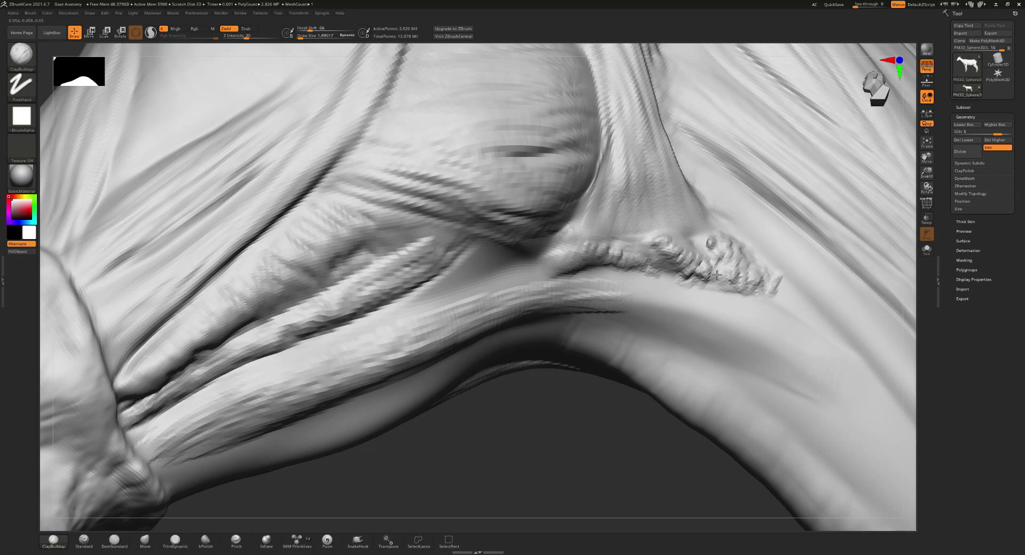
right_click_drag(747, 293, 632, 265)
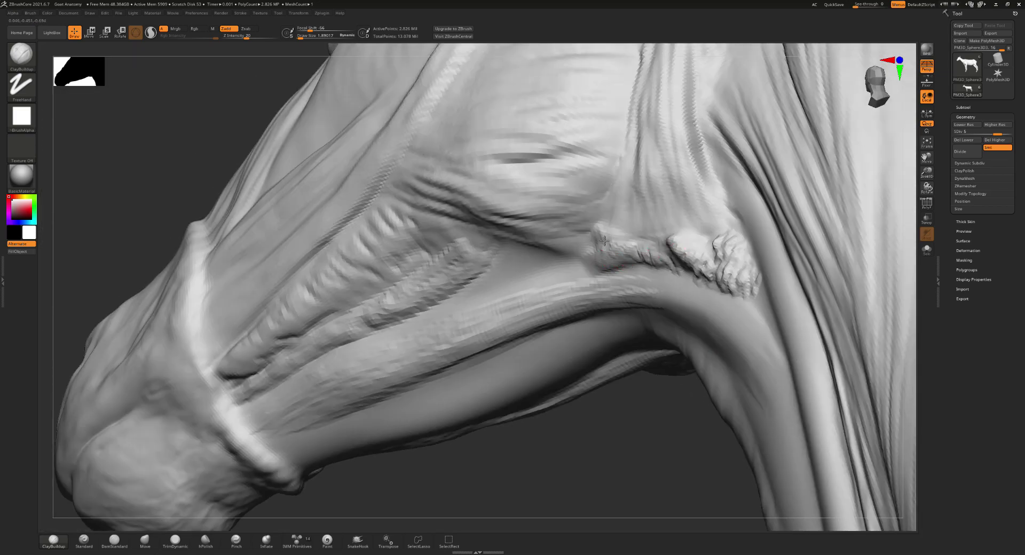
right_click_drag(634, 255, 631, 279)
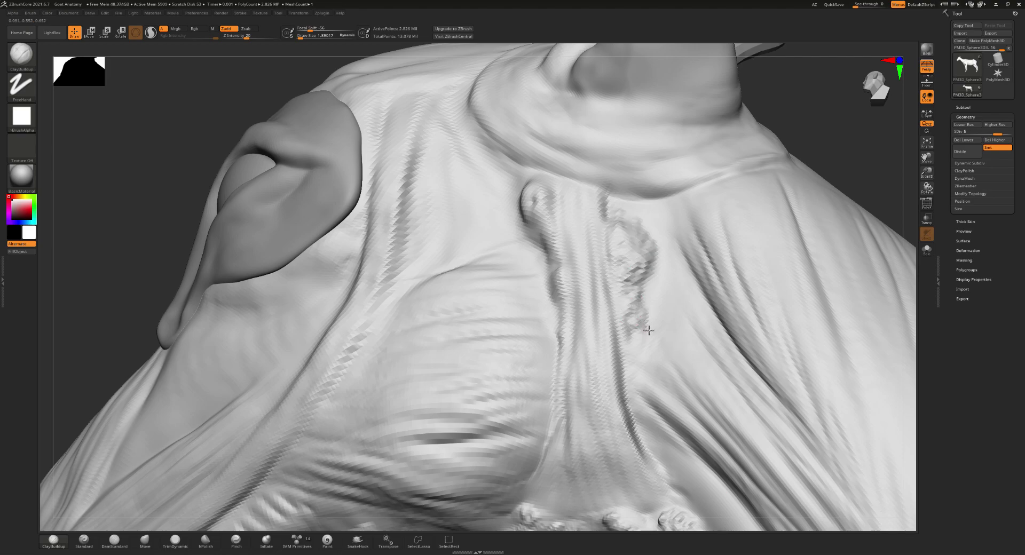
right_click_drag(649, 330, 556, 316, "alt")
key("bracketright")
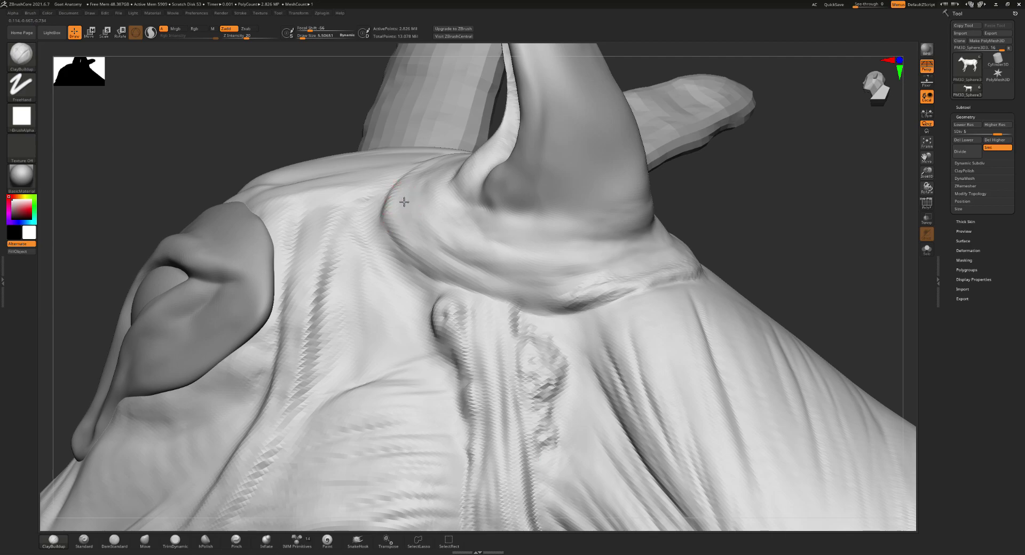
mouse_move(417, 246)
left_mouse_down()
mouse_move(441, 269)
mouse_move(566, 315)
left_mouse_up()
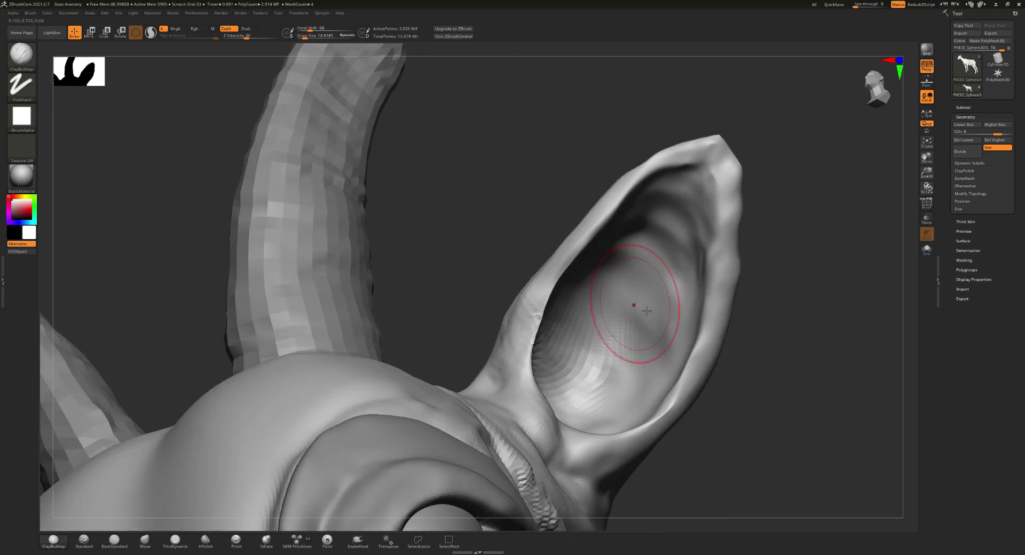
- Sculpt ridges and creases inside the ear at one lower subdivision level, smoothing the inner surface
left_click_drag(647, 310, 713, 304)
mouse_move(713, 205)
left_mouse_down()
mouse_move(719, 176)
mouse_move(655, 160)
mouse_move(695, 214)
mouse_move(644, 214)
left_mouse_up()
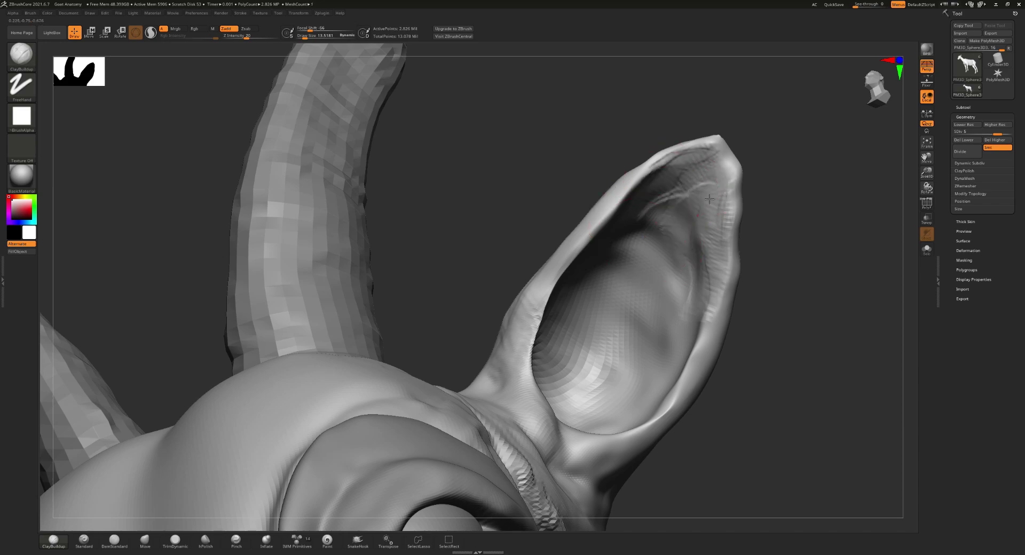
key("shift+d")
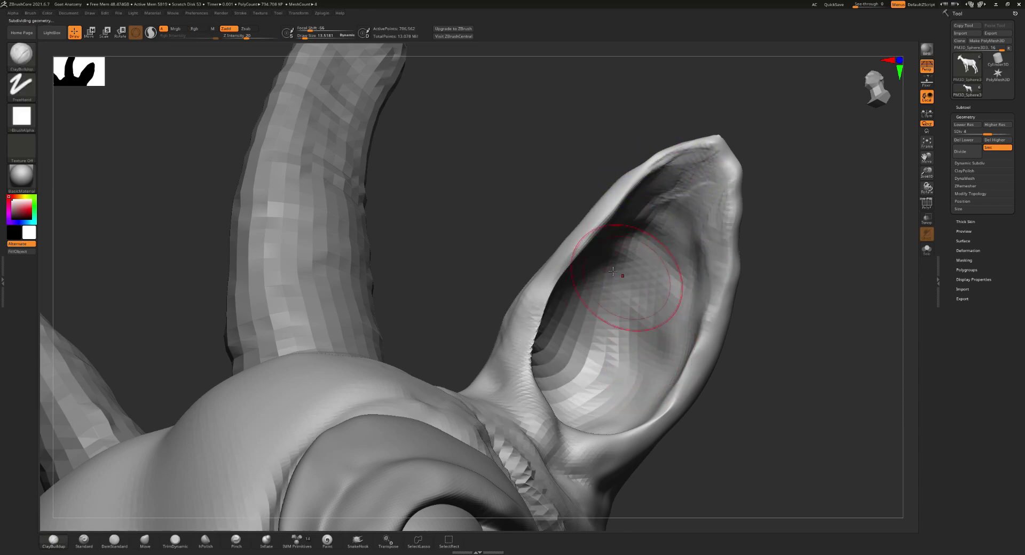
mouse_move(614, 275)
left_mouse_down()
mouse_move(683, 342)
mouse_move(632, 241)
mouse_move(641, 267)
mouse_move(707, 283)
mouse_move(618, 171)
mouse_move(692, 173)
mouse_move(630, 213)
mouse_move(648, 225)
mouse_move(671, 183)
mouse_move(641, 160)
left_mouse_up()
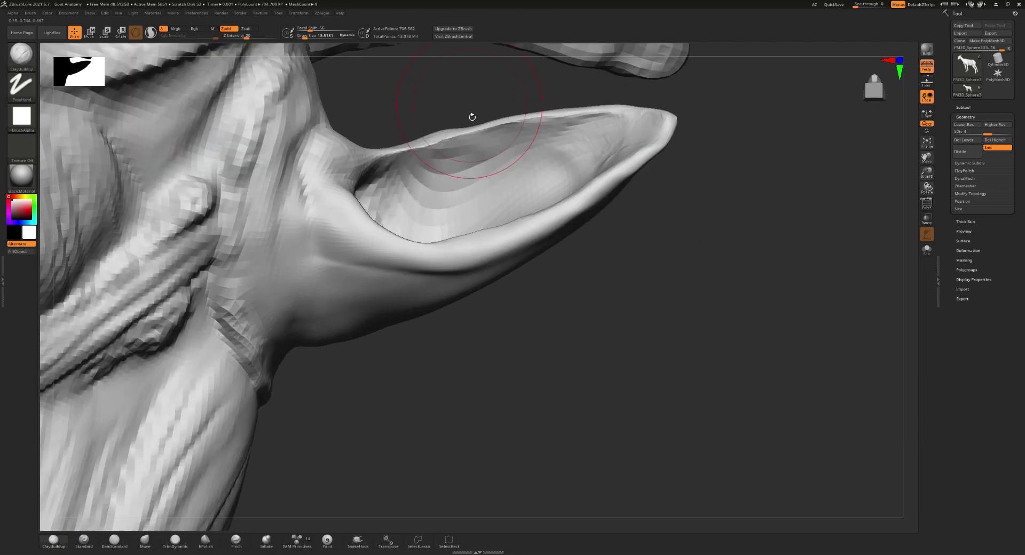
left_click_drag(502, 154, 440, 197, "shift")
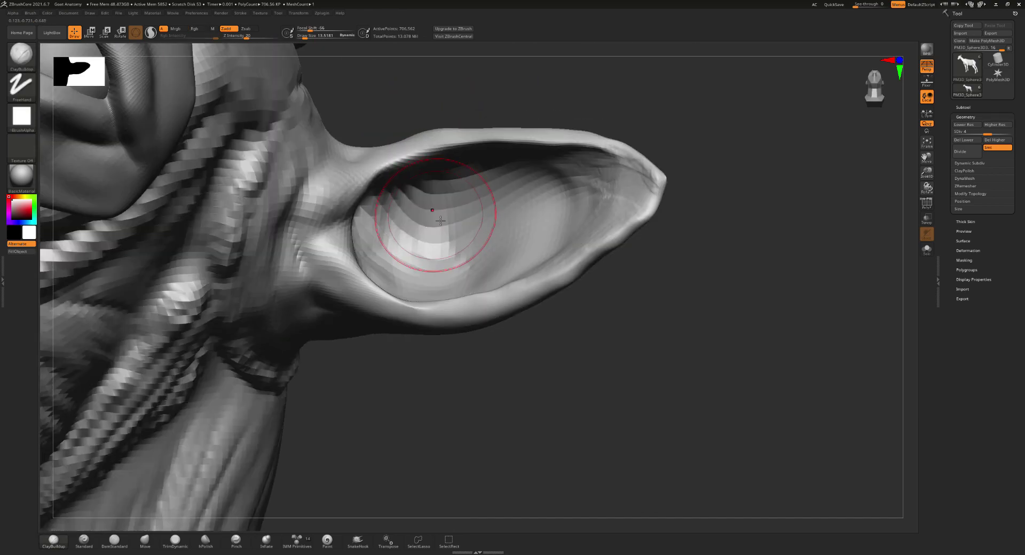
left_click_drag(434, 240, 416, 225)
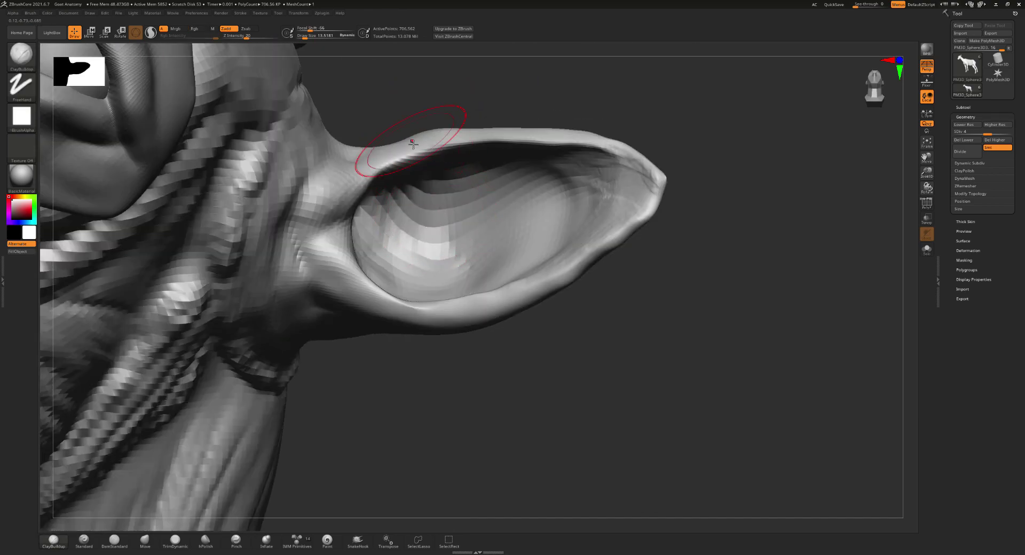
- Switch to the Standard brush and set its Draw Size to about 9
key("b")
key("s")
key("t")
key("s")
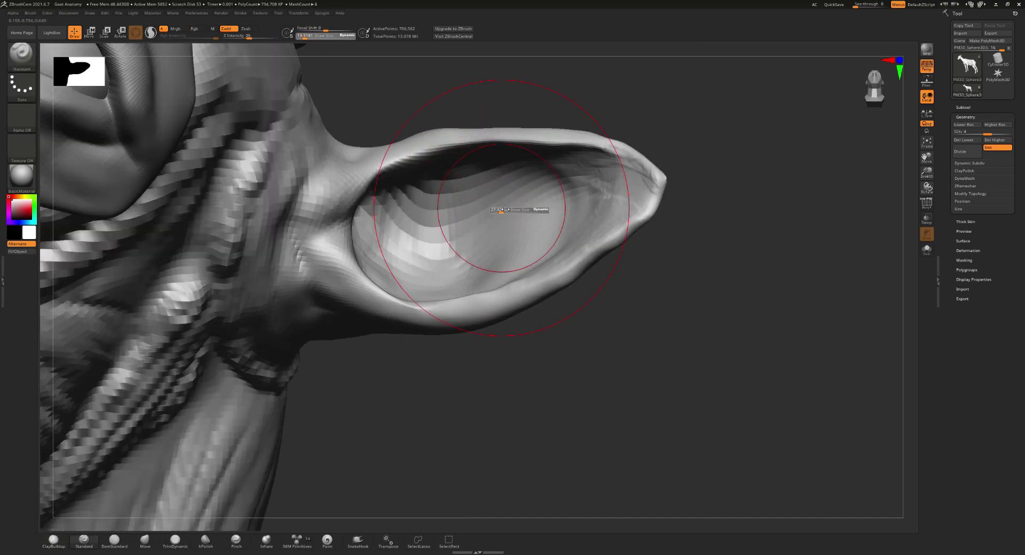
left_click_drag(500, 210, 486, 231)
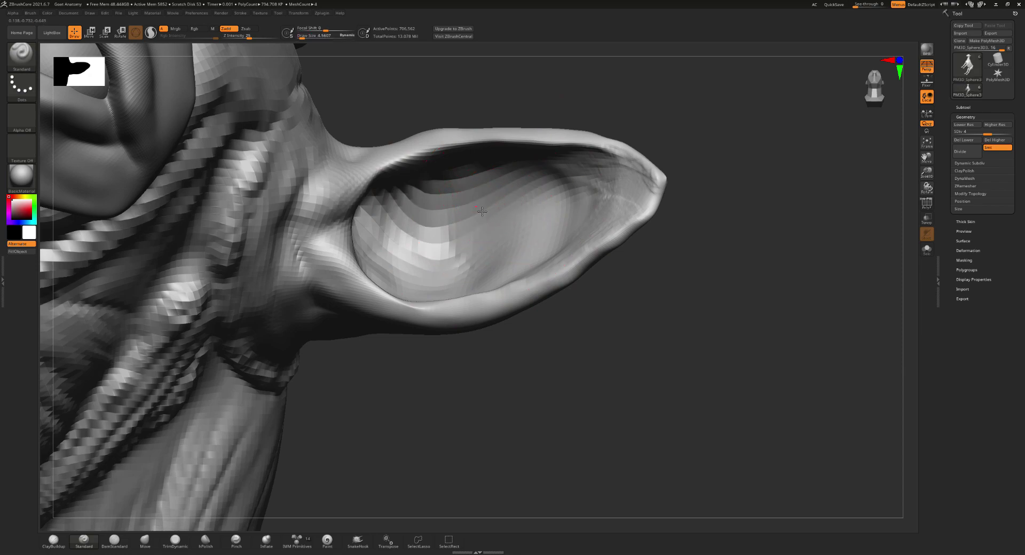
left_click_drag(479, 211, 460, 211)
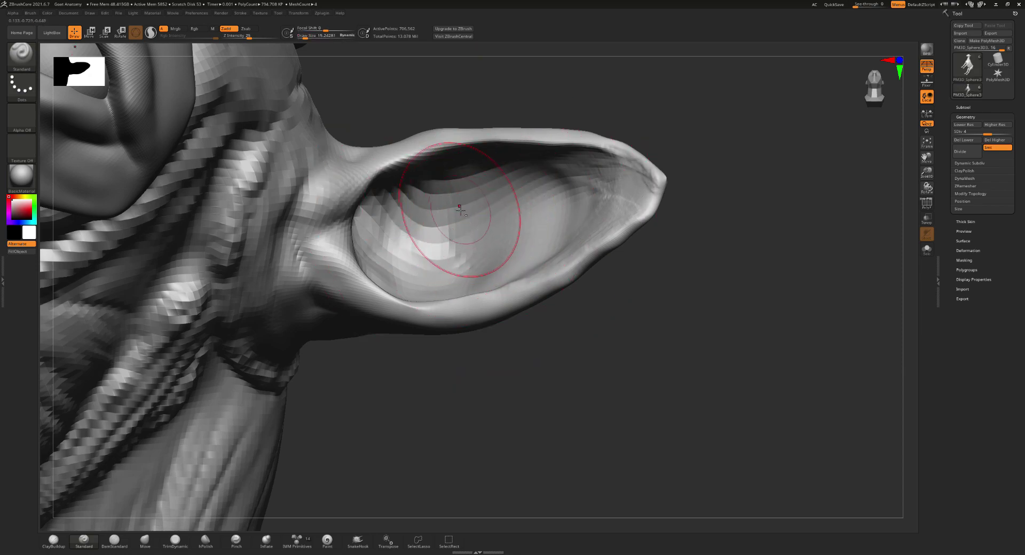
key("s")
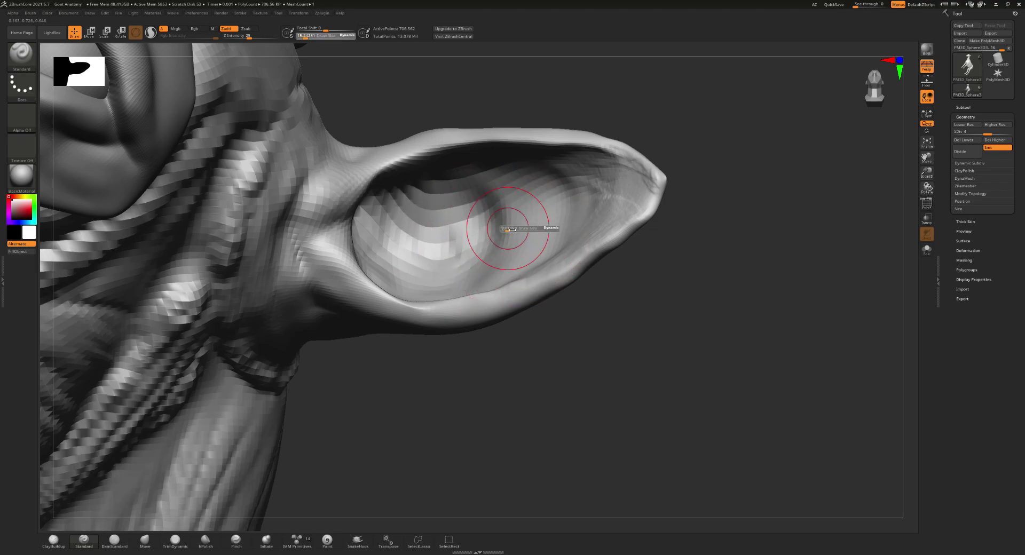
left_click_drag(514, 229, 505, 250)
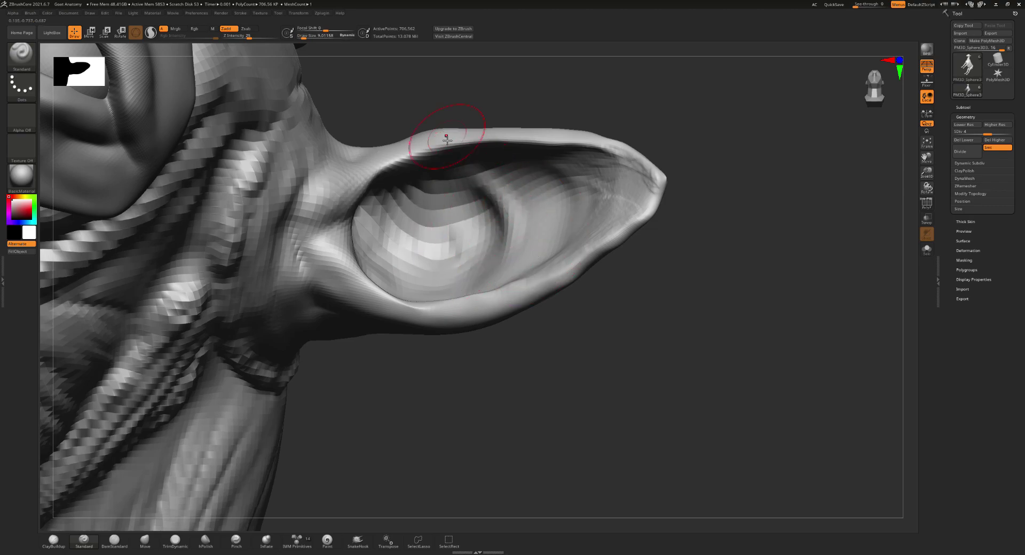
- Carve a groove down the ear, smooth the inner crease, and drop to subdivision level 3
mouse_move(436, 144)
right_mouse_down()
mouse_move(521, 195)
mouse_move(479, 201)
right_mouse_up()
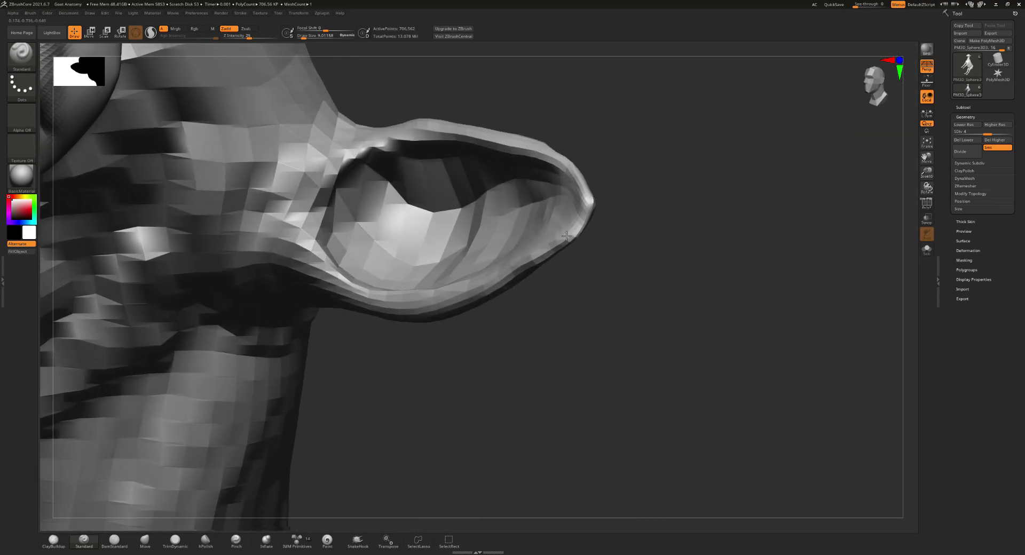
left_click_drag(479, 200, 476, 222)
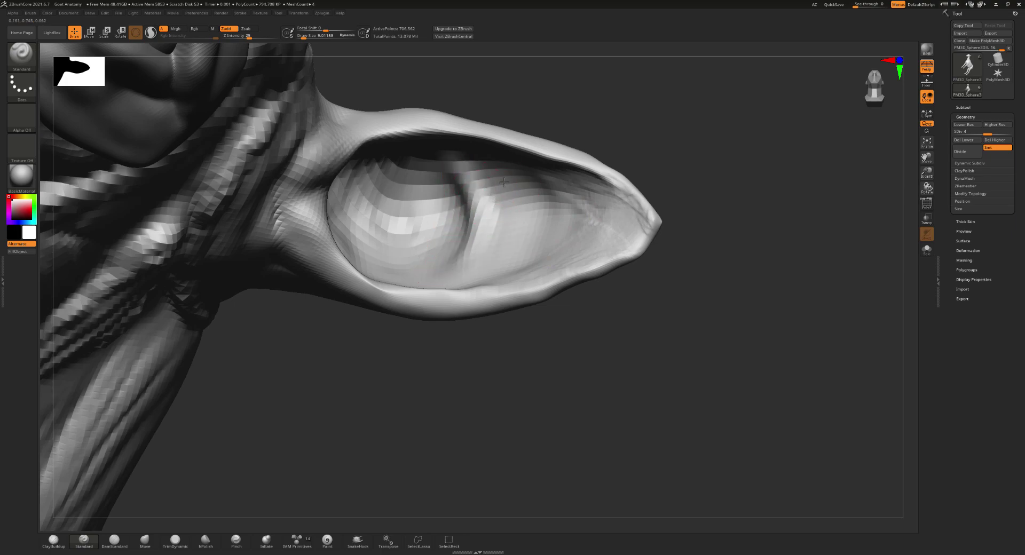
left_click_drag(504, 182, 496, 240, "shift")
left_click_drag(513, 182, 520, 236, "shift")
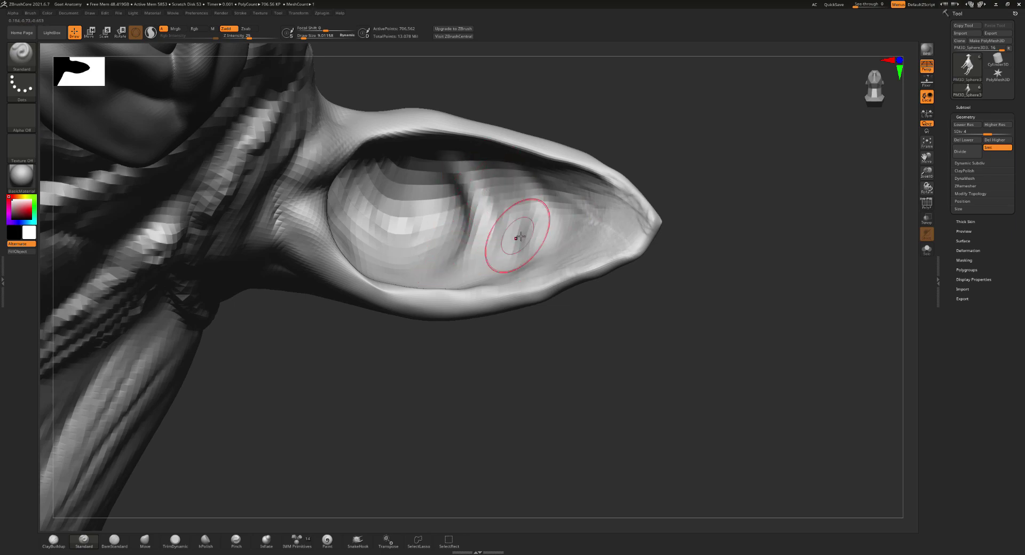
right_click_drag(521, 237, 497, 266)
left_click_drag(497, 265, 446, 293)
mouse_move(447, 294)
right_mouse_down()
mouse_move(407, 300)
mouse_move(423, 259)
right_mouse_up()
key("shift+d")
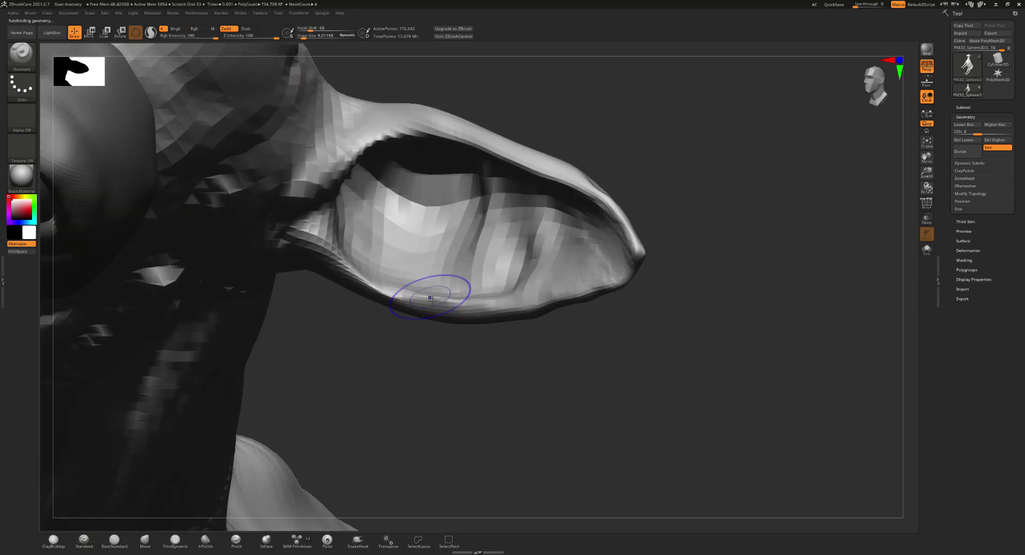
- Smooth the ear's lower edge, then step up to SDiv 4 with a smaller brush
mouse_move(431, 299)
left_mouse_down("shift")
mouse_move(378, 292)
mouse_move(632, 261)
mouse_move(348, 160)
left_mouse_up("shift")
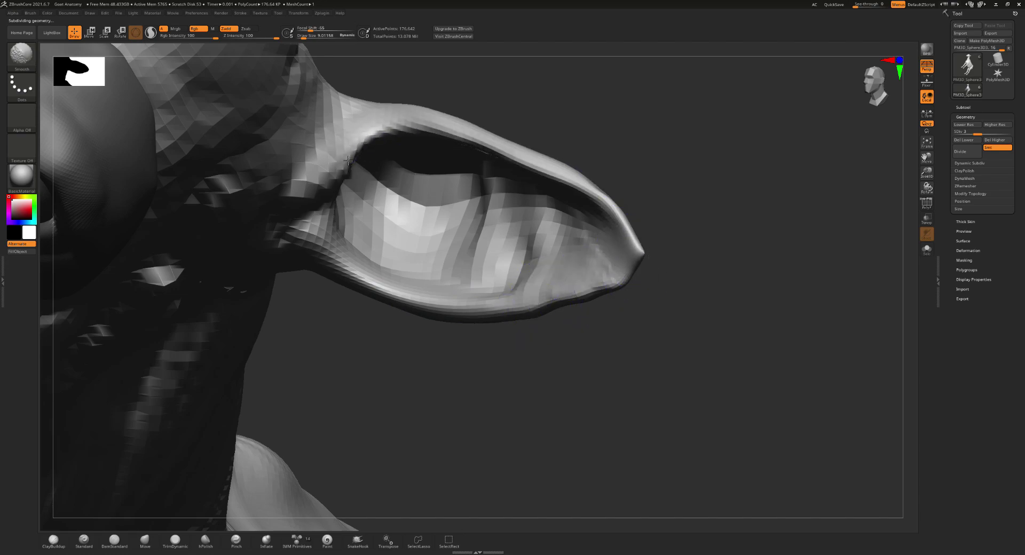
right_click_drag(348, 160, 315, 152)
key("s")
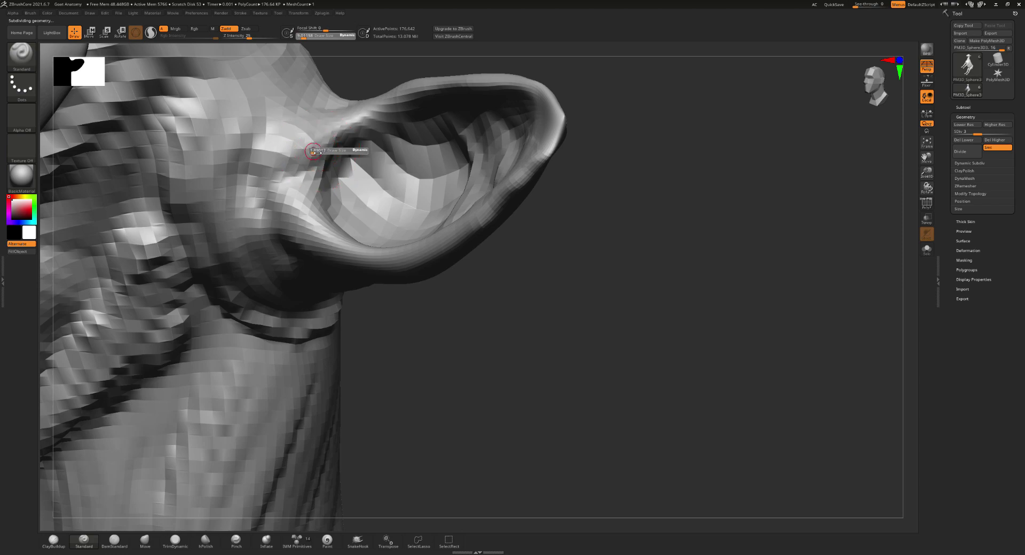
key("[")
key("d")
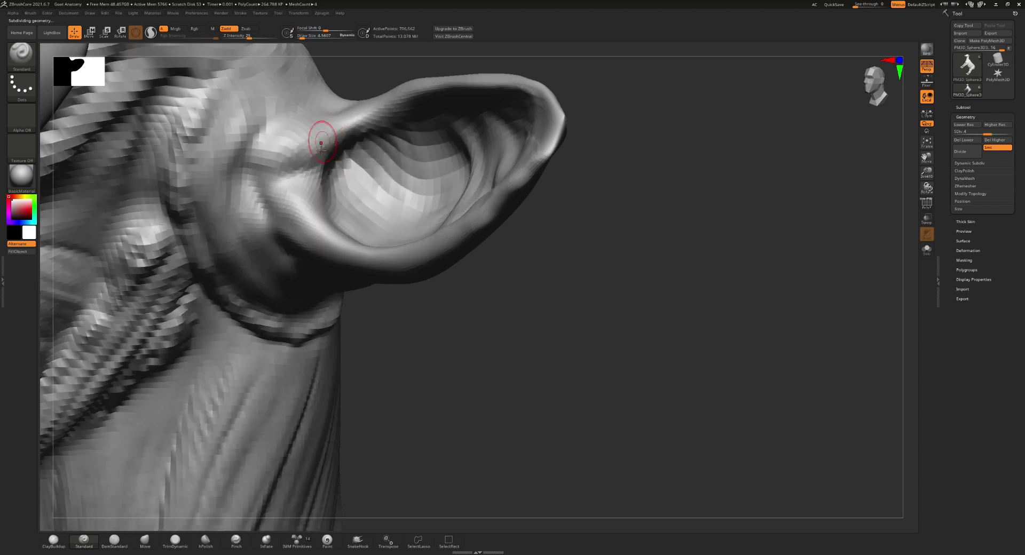
- Carve a groove from the ear base up the rim and shape the inner rim and bowl
mouse_move(321, 149)
left_mouse_down()
mouse_move(292, 227)
mouse_move(358, 257)
mouse_move(468, 241)
mouse_move(533, 161)
left_mouse_up()
mouse_move(533, 160)
right_mouse_down()
mouse_move(546, 140)
mouse_move(484, 149)
mouse_move(330, 238)
mouse_move(309, 236)
mouse_move(411, 277)
mouse_move(516, 300)
right_mouse_up()
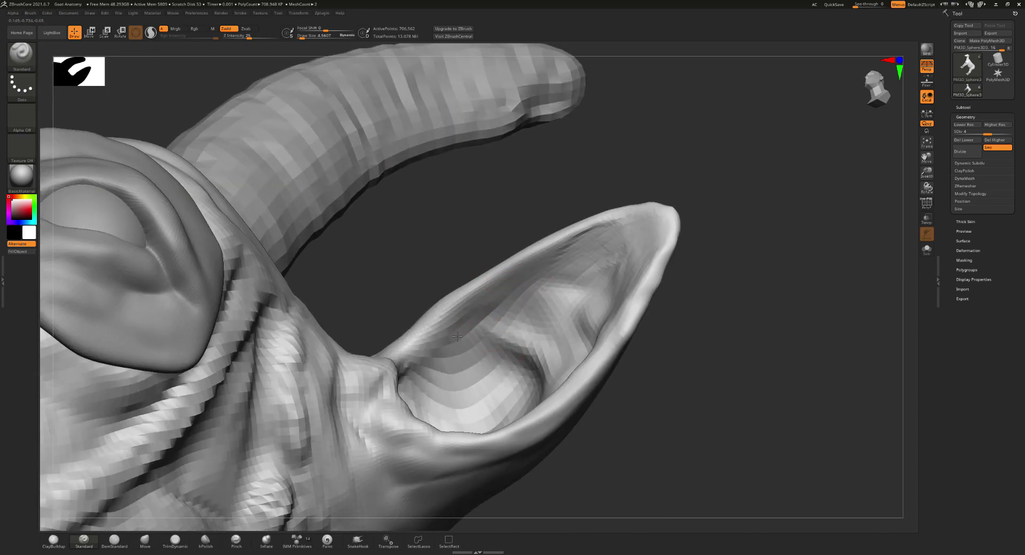
mouse_move(457, 336)
left_mouse_down()
mouse_move(497, 326)
mouse_move(448, 323)
mouse_move(527, 336)
mouse_move(422, 338)
left_mouse_up()
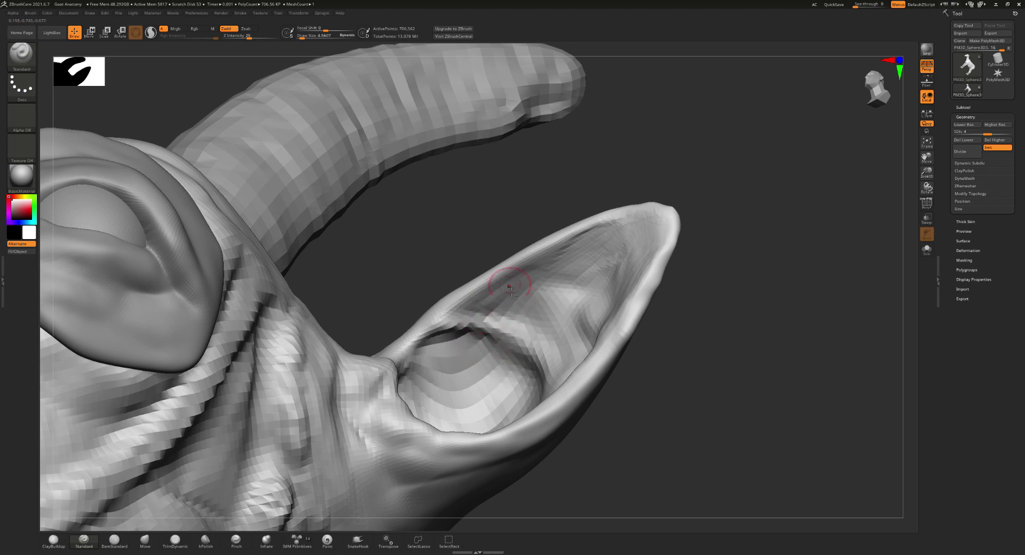
mouse_move(510, 291)
left_mouse_down()
mouse_move(648, 216)
mouse_move(582, 234)
left_mouse_up()
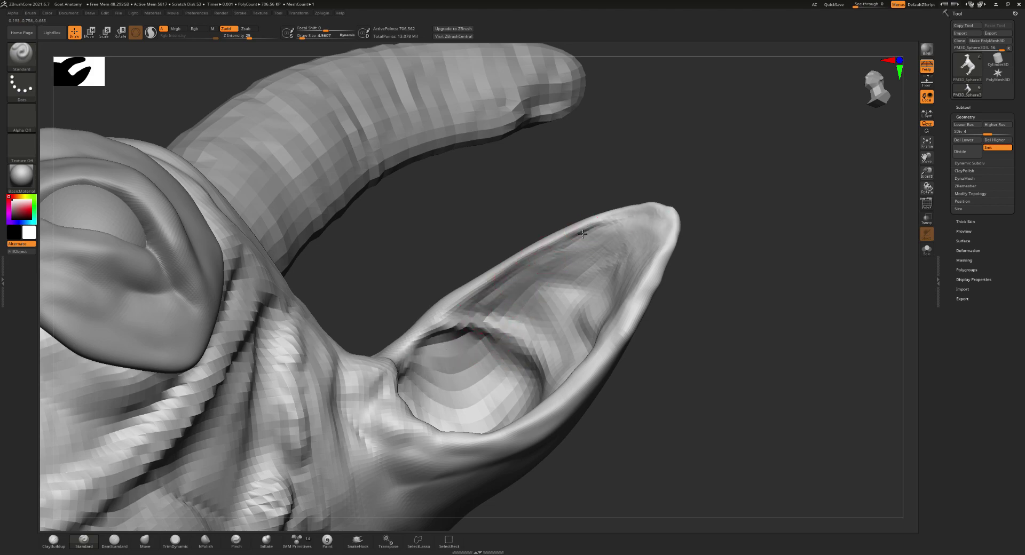
mouse_move(432, 345)
left_mouse_down()
mouse_move(481, 374)
mouse_move(417, 376)
mouse_move(492, 405)
mouse_move(481, 368)
left_mouse_up()
mouse_move(473, 297)
left_mouse_down()
mouse_move(465, 289)
mouse_move(519, 333)
left_mouse_up()
mouse_move(490, 338)
right_mouse_down()
mouse_move(449, 336)
mouse_move(481, 275)
right_mouse_up()
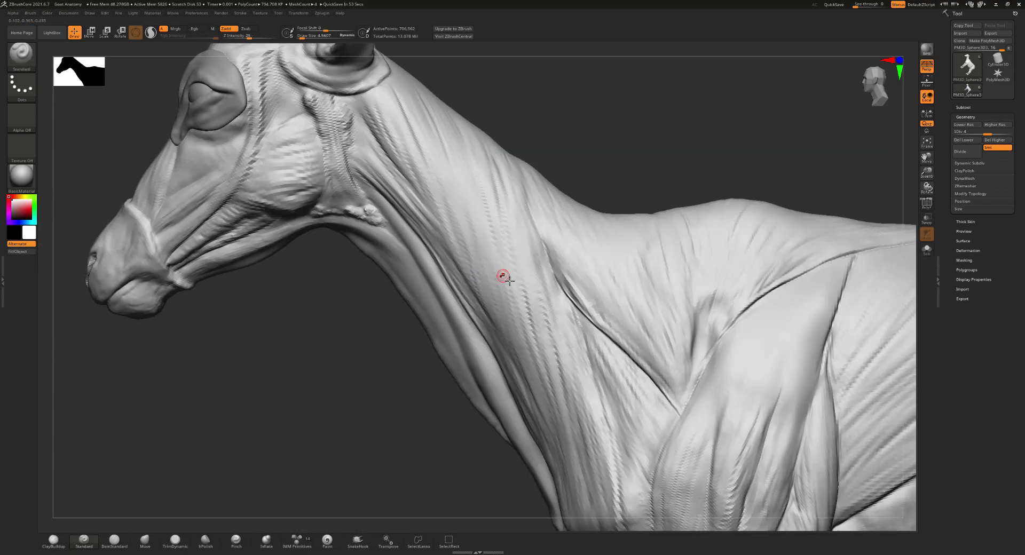
- Pick DamStandard at subdivision level 5 with brush size about 9, framing the neck and shoulder
right_click_drag(457, 263, 346, 229)
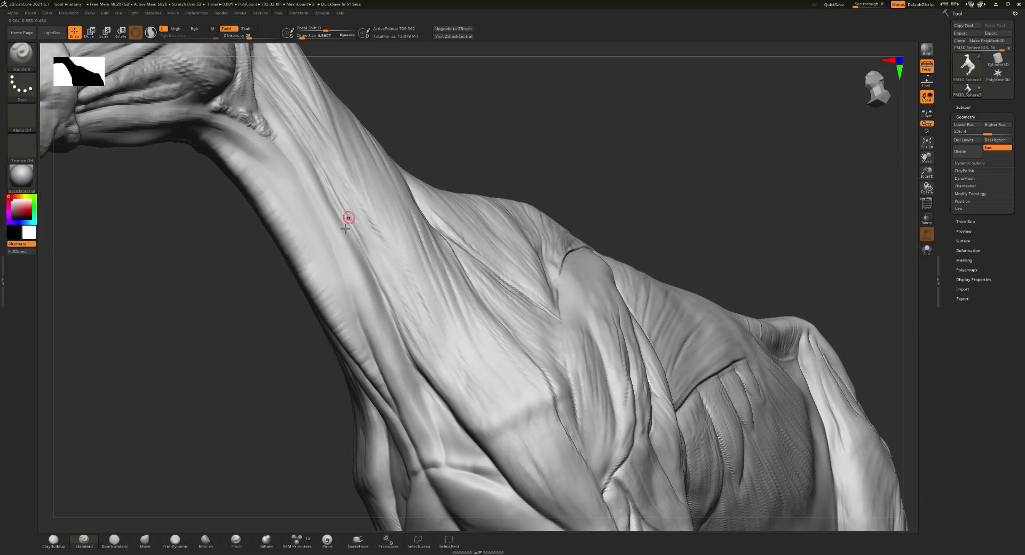
key("b")
key("d")
key("s")
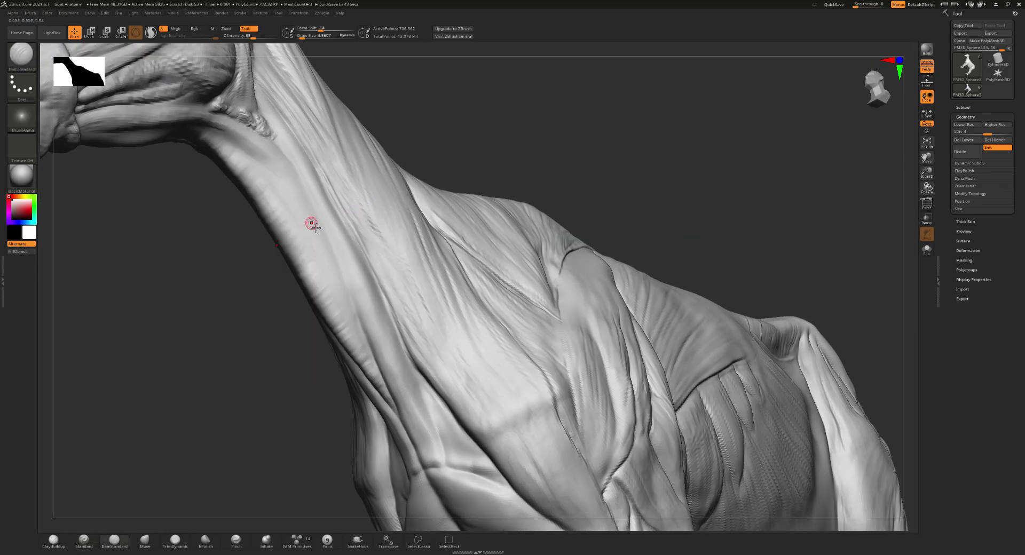
key("d")
right_click_drag(286, 226, 336, 235)
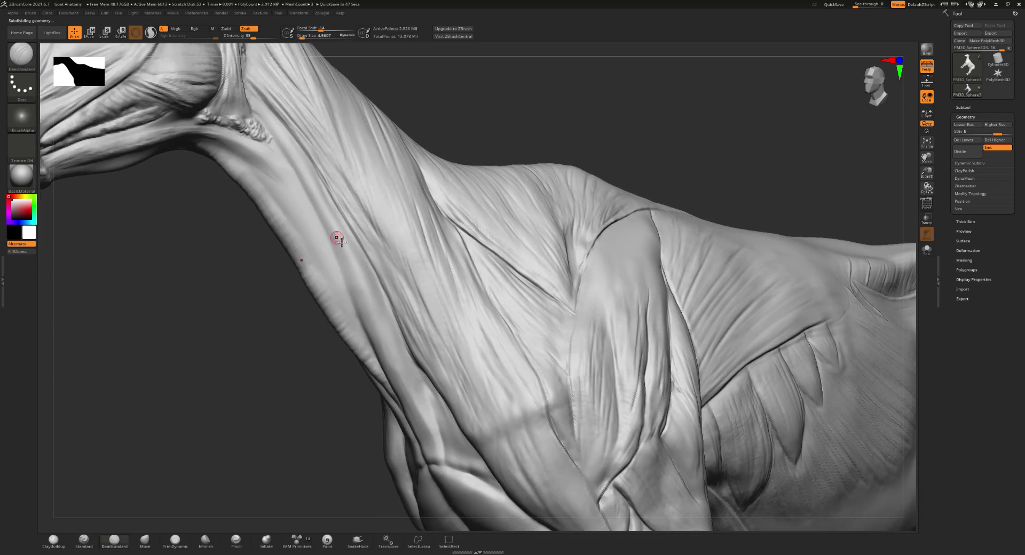
key("s")
left_click_drag(342, 241, 320, 218)
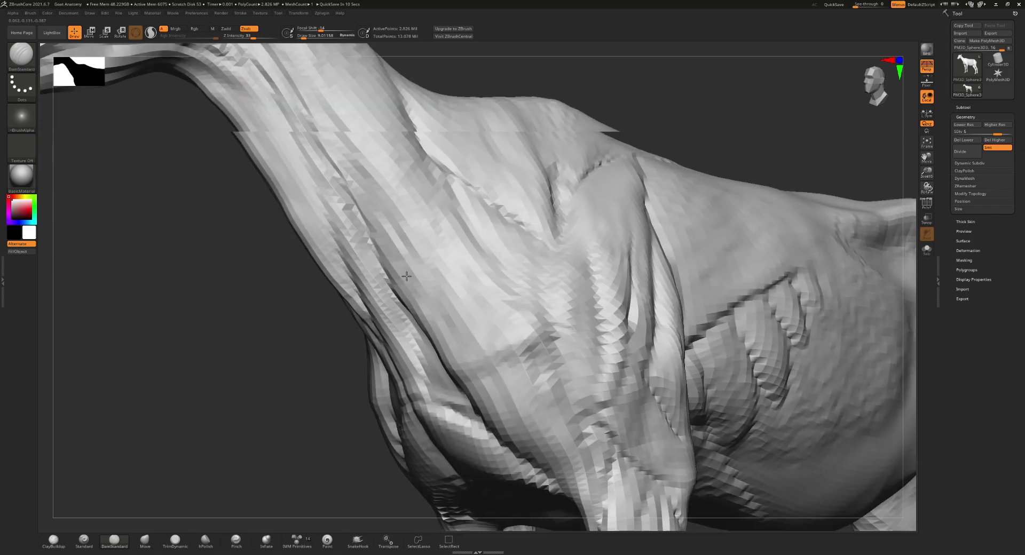
mouse_move(433, 403)
right_mouse_down()
mouse_move(382, 268)
mouse_move(396, 232)
right_mouse_up()
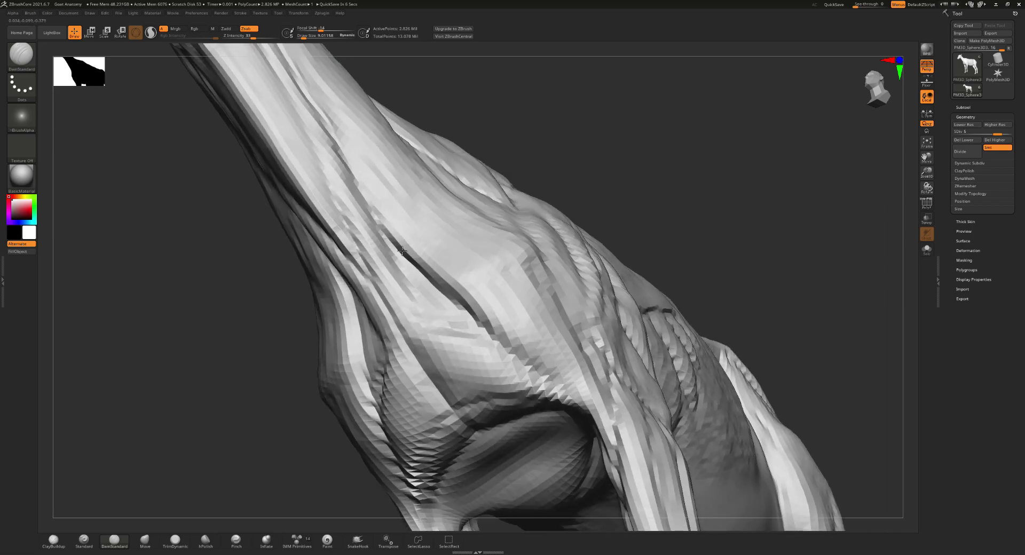
mouse_move(425, 336)
right_mouse_down()
mouse_move(378, 258)
mouse_move(353, 166)
right_mouse_up()
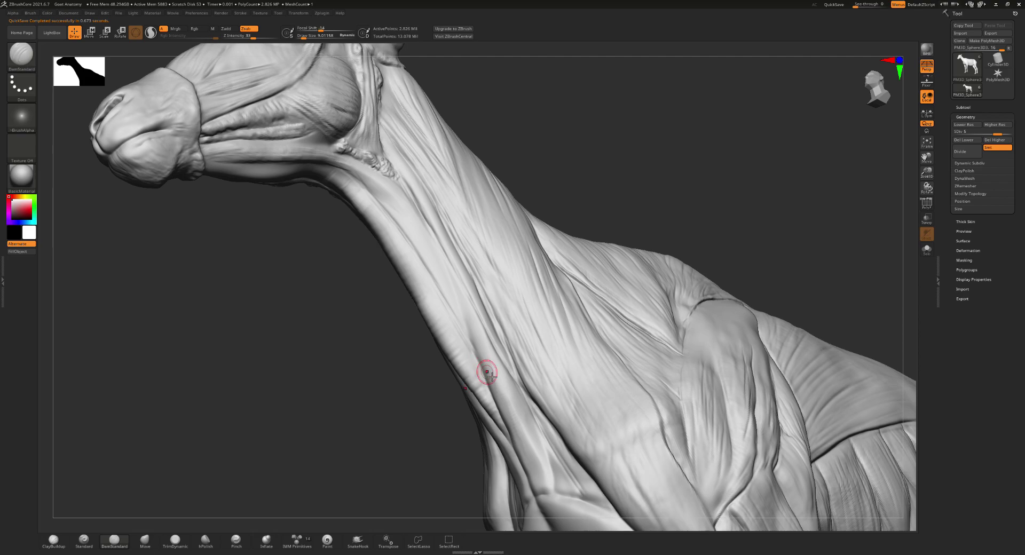
- Switch to ClayBuildup at a lower subdivision level with Draw Size about 19
key("b")
key("c")
key("b")
key("shift+d")
right_click_drag(476, 320, 514, 380)
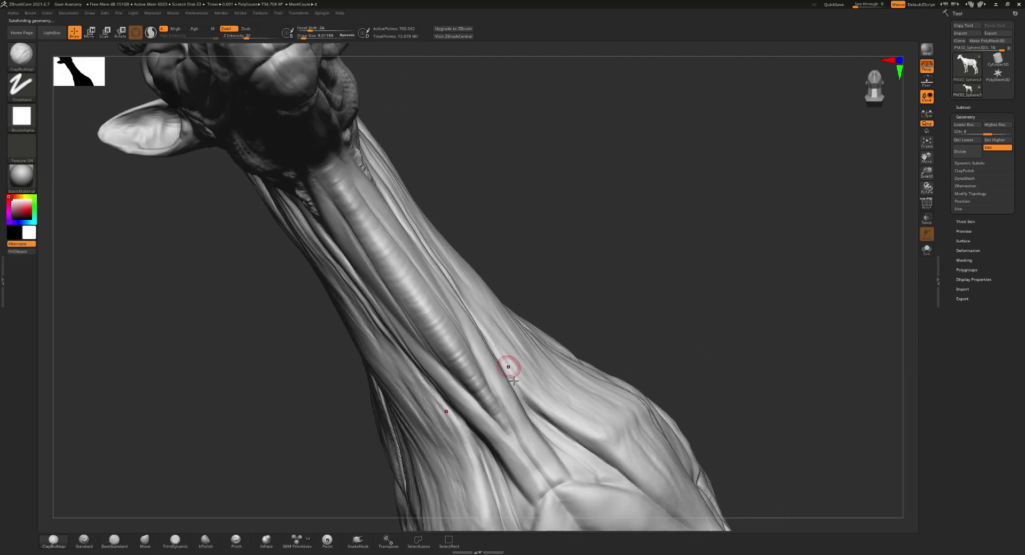
key("s")
mouse_move(505, 425)
right_mouse_down()
mouse_move(514, 406)
mouse_move(492, 362)
right_mouse_up()
key("s")
left_click_drag(499, 359, 495, 369)
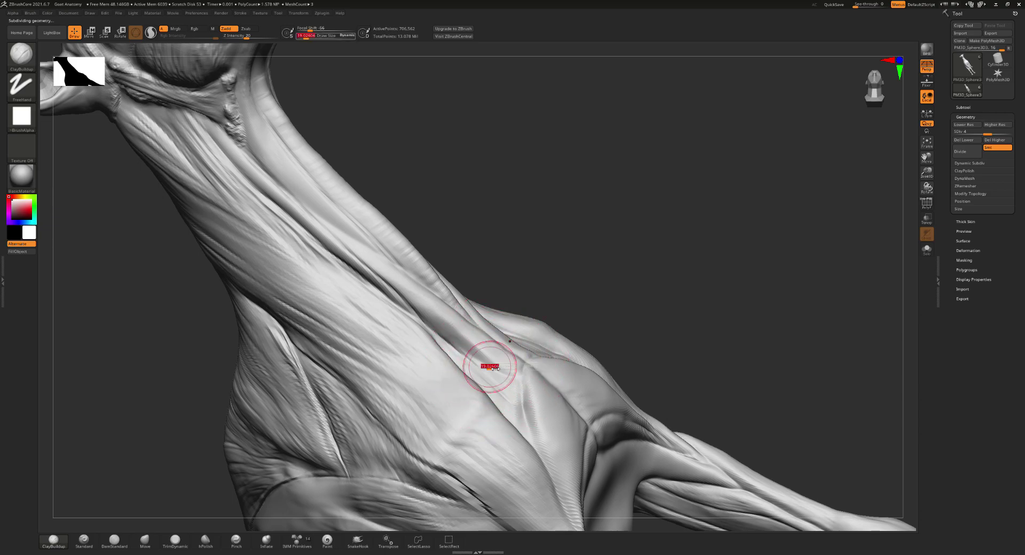
right_click_drag(496, 368, 473, 373)
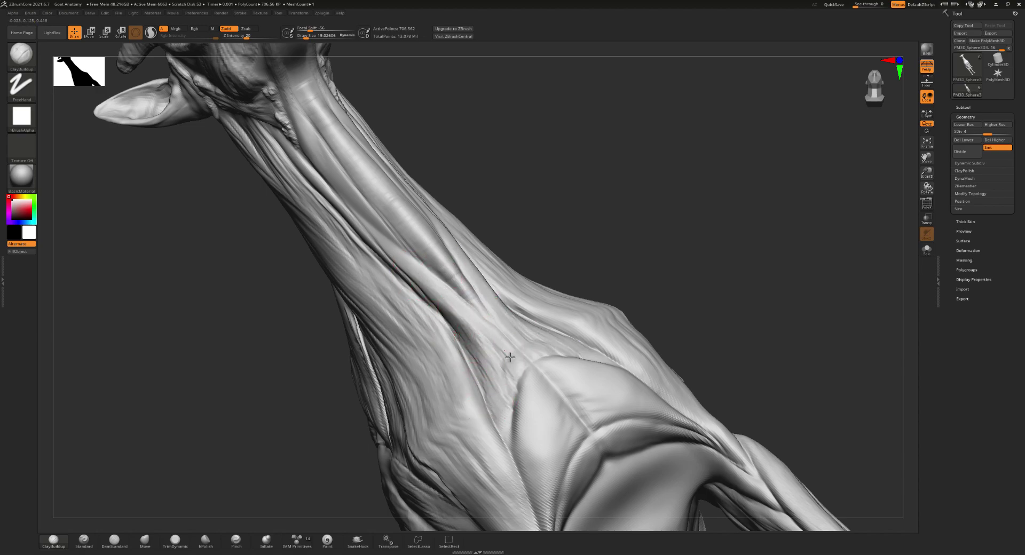
- Build up clay along the neck's front edge, smoothing the groove down toward the chest
left_click_drag(426, 259, 464, 267)
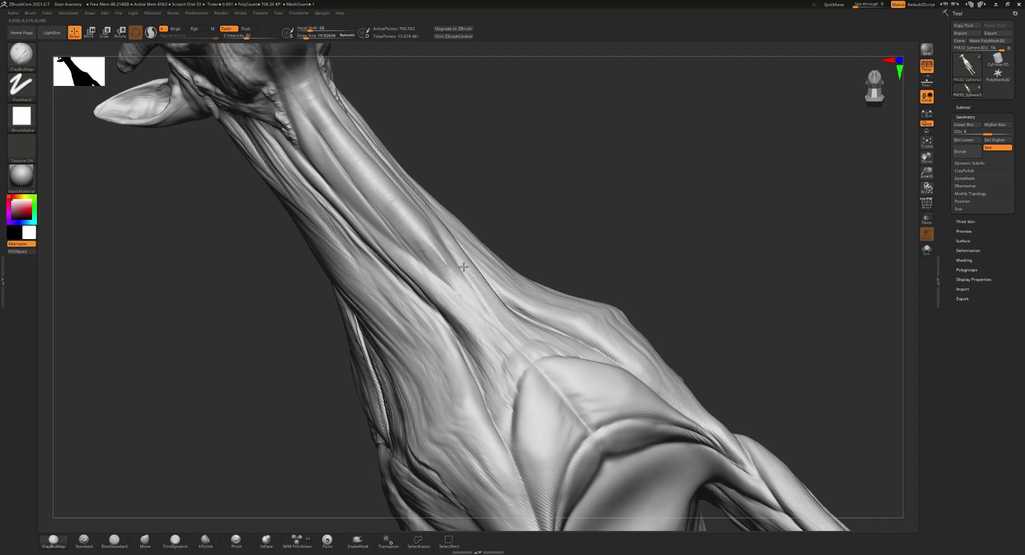
left_click_drag(417, 221, 458, 262)
right_click_drag(443, 267, 475, 301)
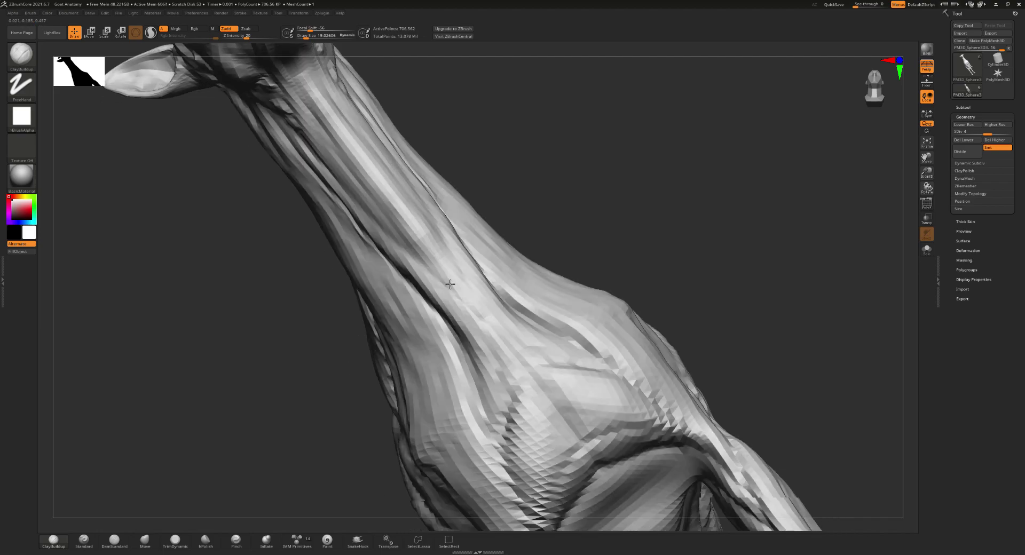
left_click_drag(471, 290, 485, 320)
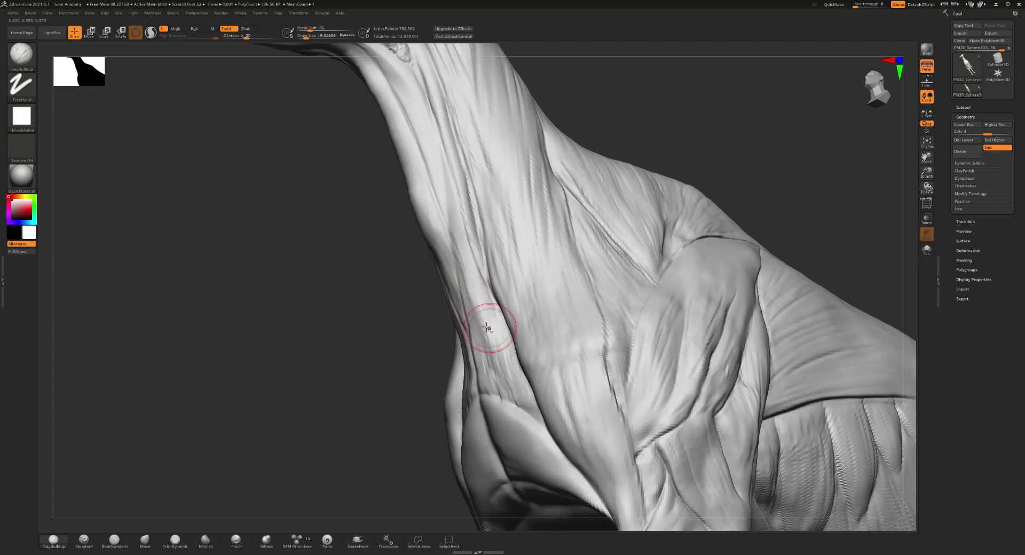
left_click_drag(416, 185, 427, 197)
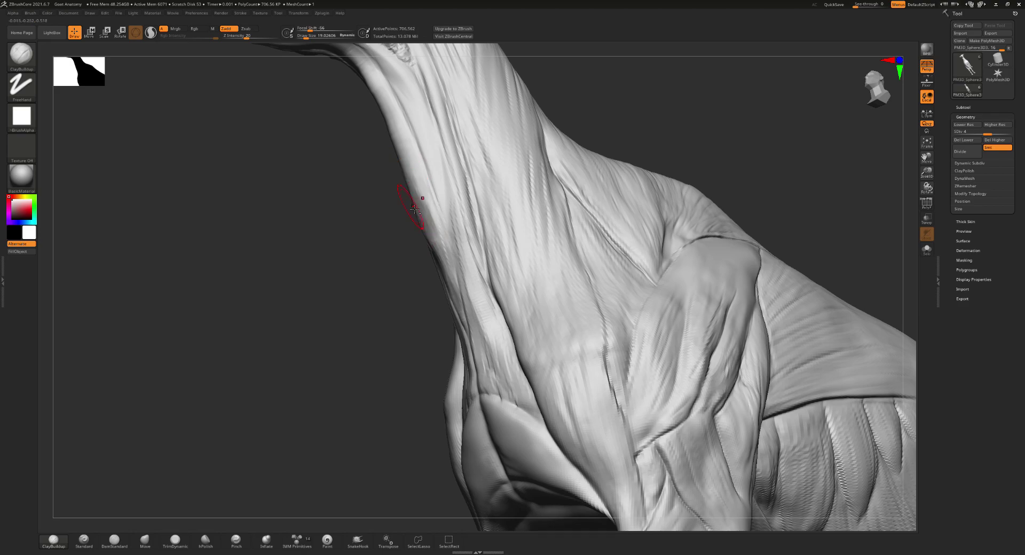
mouse_move(418, 182)
left_mouse_down()
mouse_move(480, 319)
mouse_move(488, 309)
left_mouse_up()
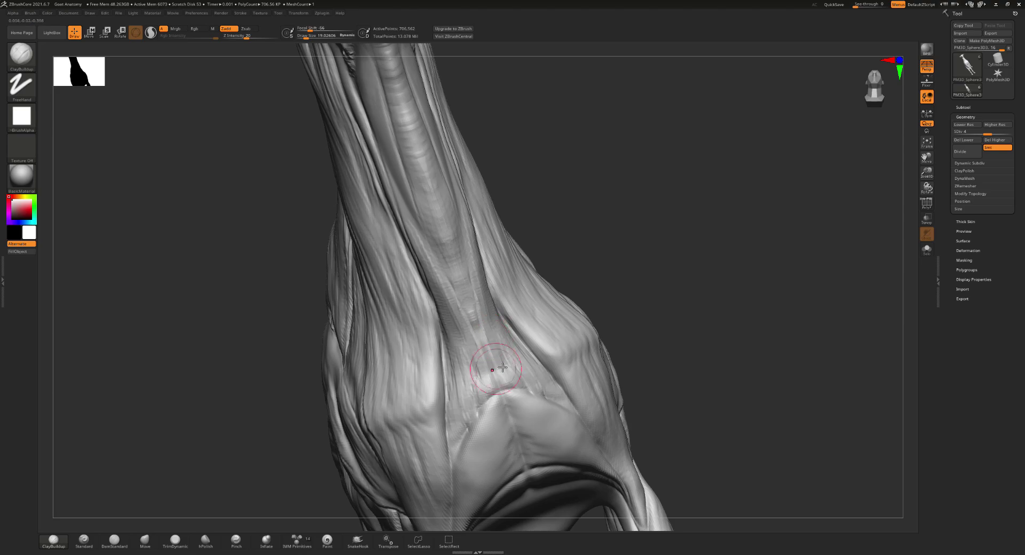
left_click_drag(493, 367, 527, 387)
mouse_move(465, 406)
right_mouse_down()
mouse_move(435, 230)
mouse_move(441, 241)
mouse_move(384, 254)
right_mouse_up()
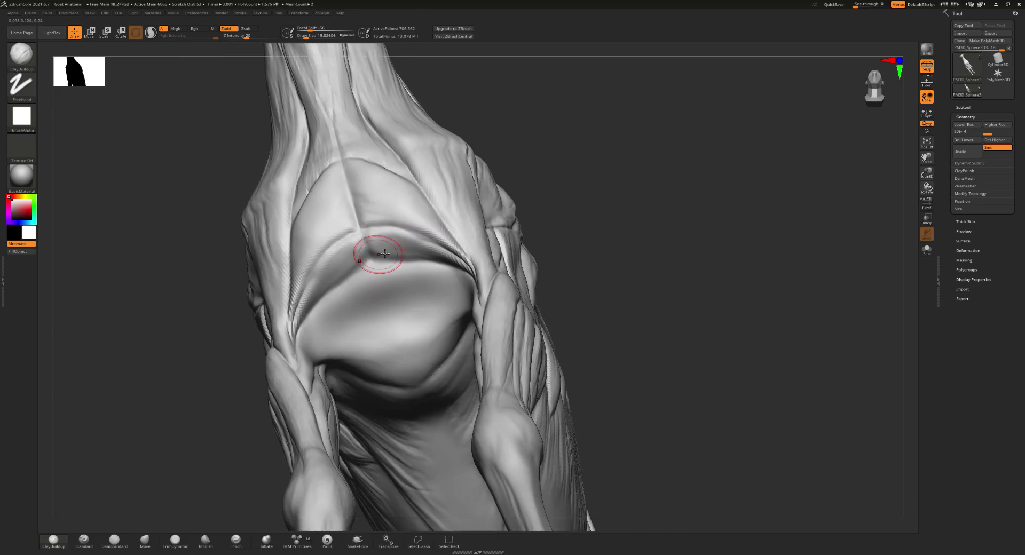
- Carve a fold across the central chest muscle below the neck, then view the underside
mouse_move(364, 243)
left_mouse_down()
mouse_move(441, 260)
mouse_move(349, 278)
mouse_move(311, 318)
left_mouse_up()
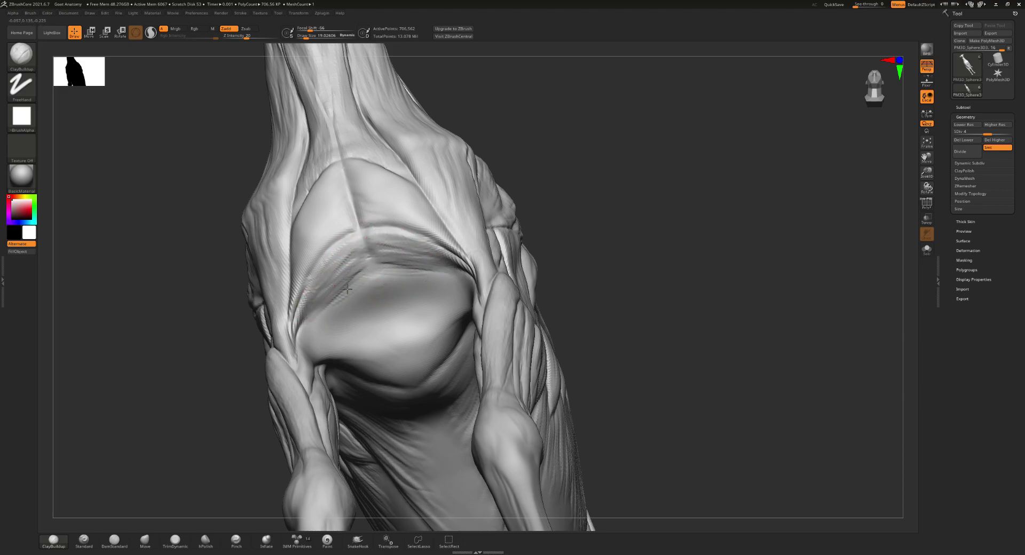
mouse_move(369, 299)
right_mouse_down()
mouse_move(332, 260)
mouse_move(342, 239)
right_mouse_up()
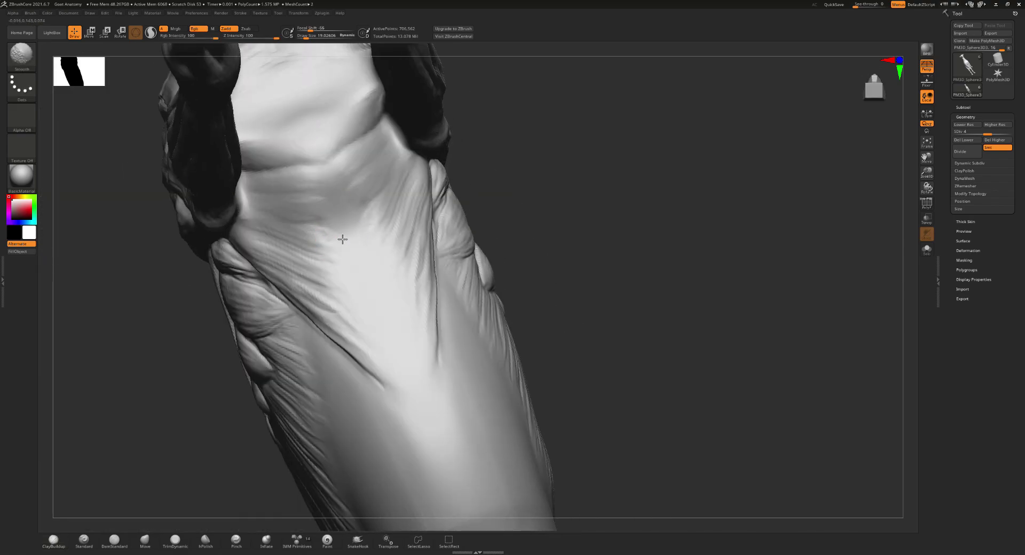
mouse_move(359, 206)
right_mouse_down()
mouse_move(371, 249)
mouse_move(435, 338)
right_mouse_up()
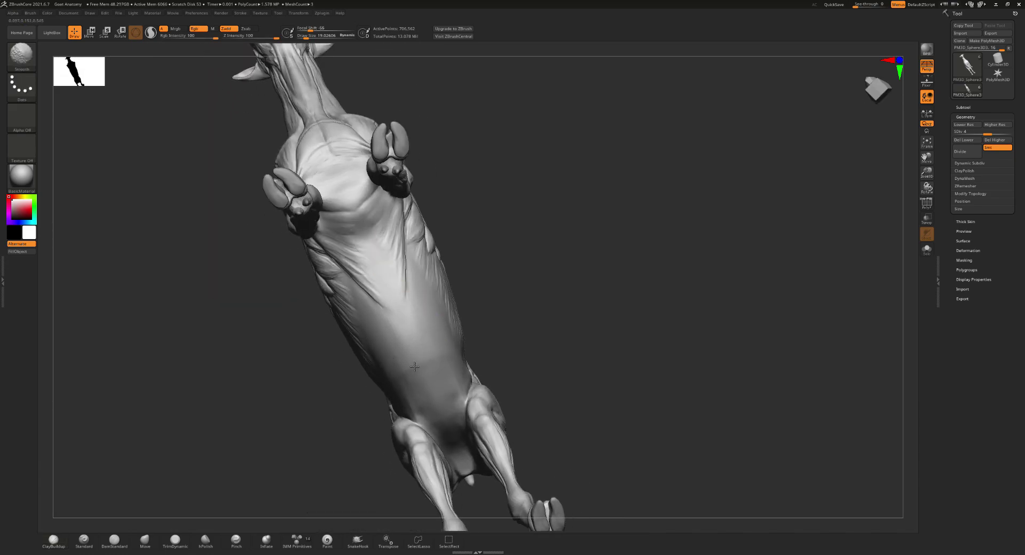
- Inspect the legs and hooves close up with brush size about 4.56, then return to a side view
mouse_move(379, 278)
right_mouse_down()
mouse_move(325, 310)
mouse_move(317, 351)
right_mouse_up()
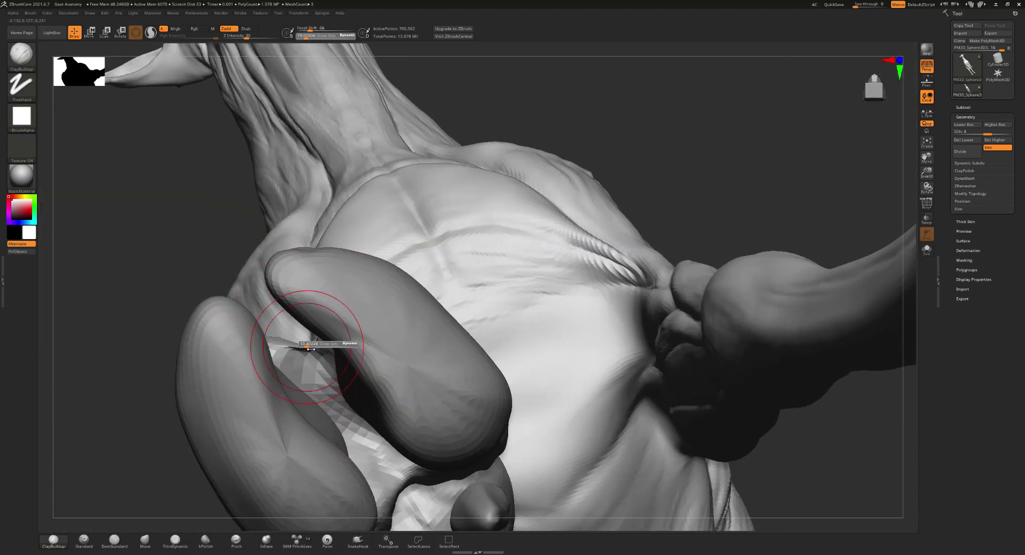
mouse_move(312, 358)
right_mouse_down()
mouse_move(319, 383)
mouse_move(309, 354)
right_mouse_up()
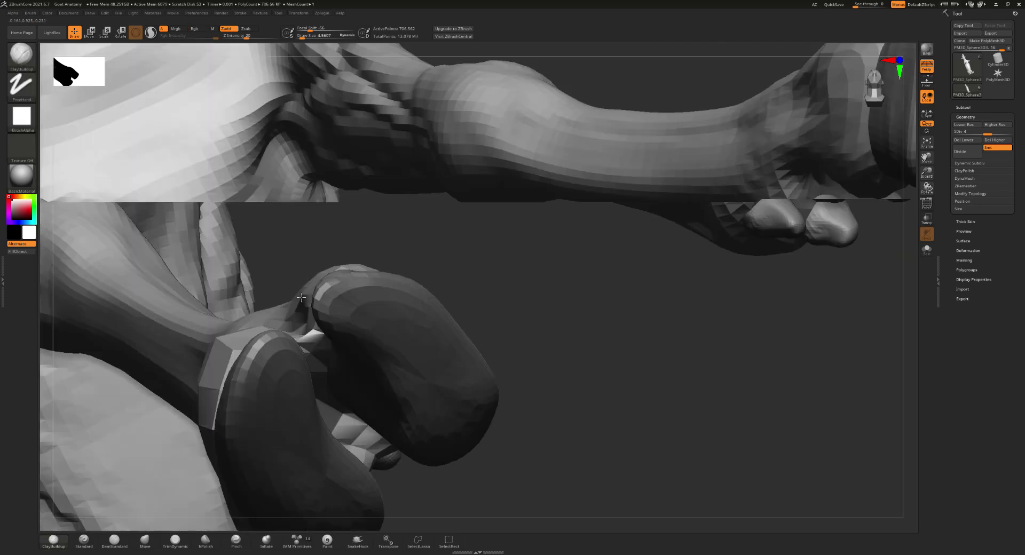
mouse_move(348, 311)
right_mouse_down()
mouse_move(345, 343)
mouse_move(292, 295)
mouse_move(435, 248)
mouse_move(406, 316)
right_mouse_up()
mouse_move(520, 233)
right_mouse_down()
mouse_move(514, 221)
mouse_move(433, 219)
right_mouse_up()
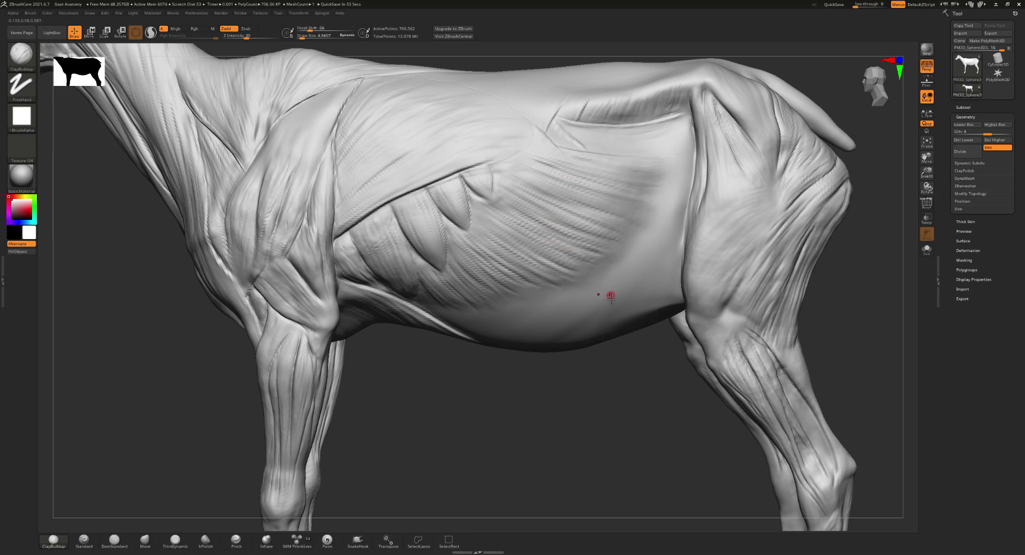
- Add clay ridges across the central chest muscle with brush size about 25.5
mouse_move(476, 242)
right_mouse_down()
mouse_move(435, 266)
mouse_move(429, 297)
right_mouse_up()
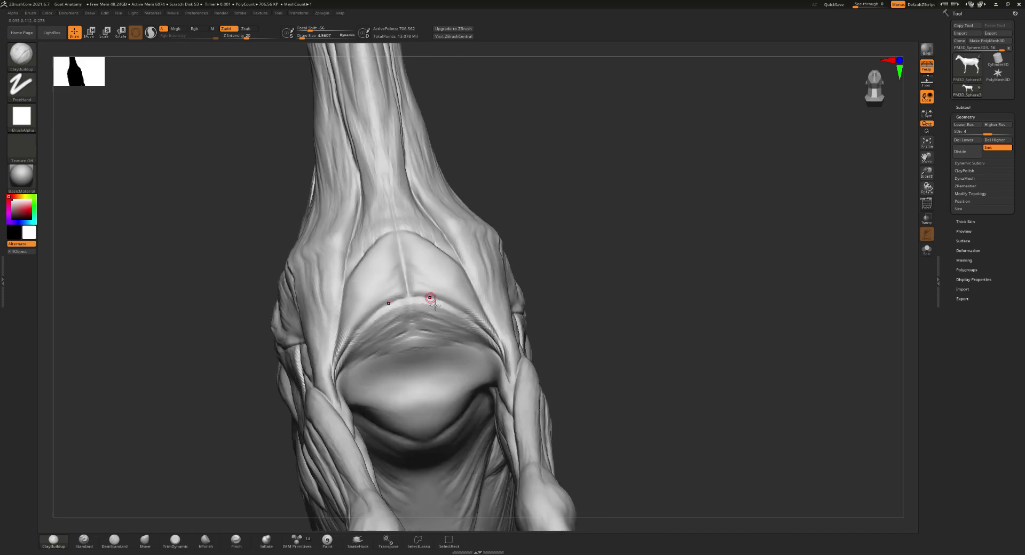
key("bracketright")
key("bracketright")
key("bracketright")
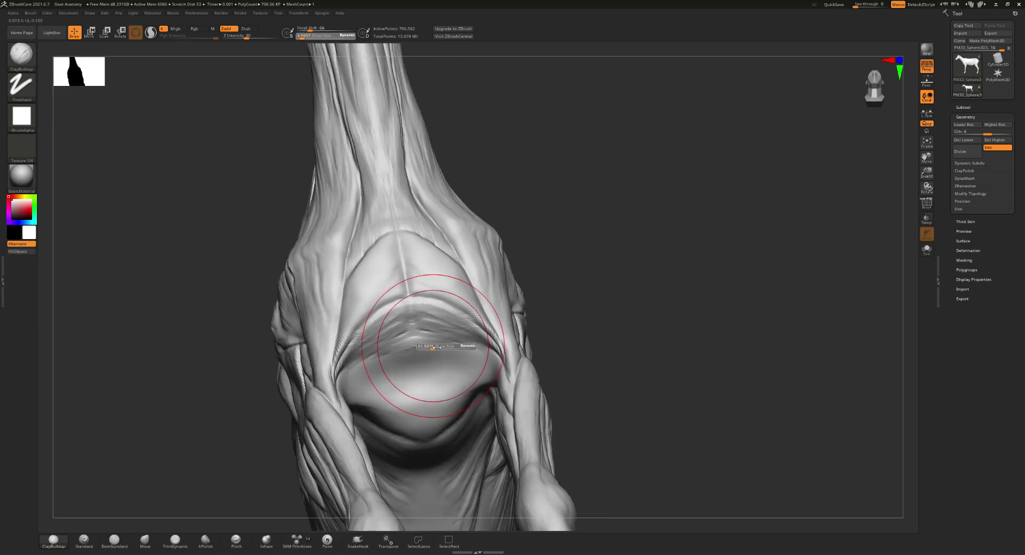
mouse_move(424, 360)
left_mouse_down()
mouse_move(436, 369)
mouse_move(428, 424)
mouse_move(493, 369)
mouse_move(412, 392)
mouse_move(412, 368)
mouse_move(454, 360)
mouse_move(406, 368)
left_mouse_up()
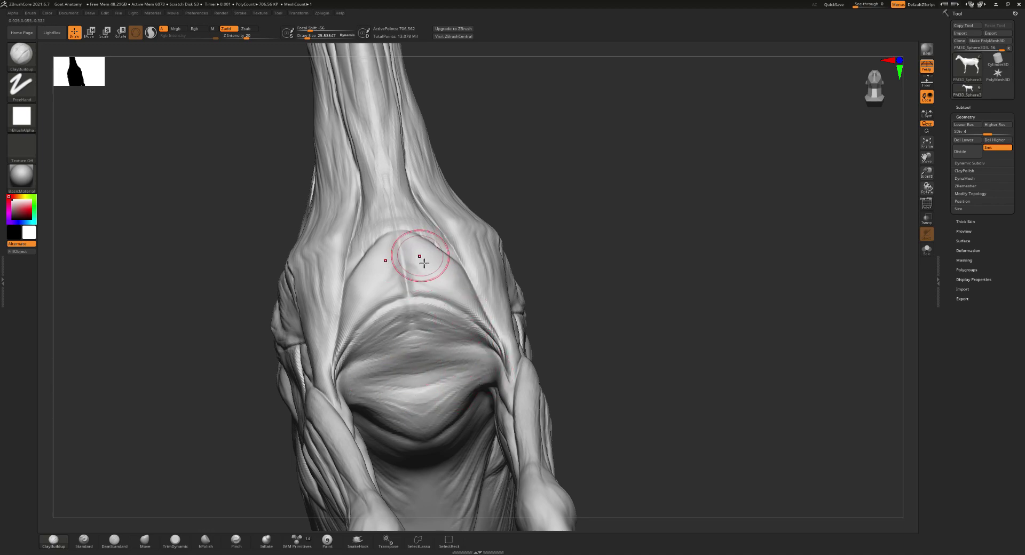
right_click_drag(423, 257, 397, 397, "shift")
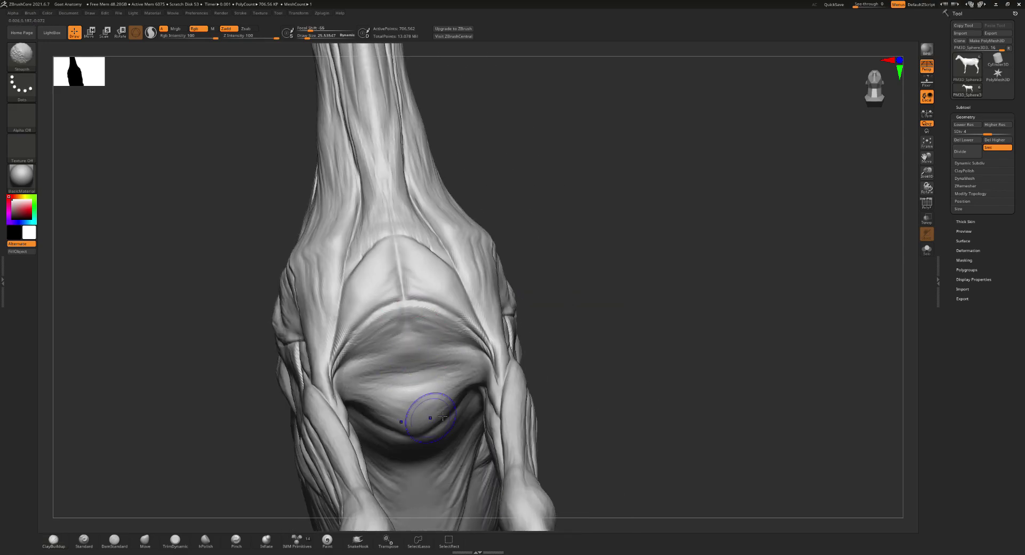
mouse_move(428, 309)
right_mouse_down()
mouse_move(430, 278)
mouse_move(424, 293)
mouse_move(382, 253)
right_mouse_up()
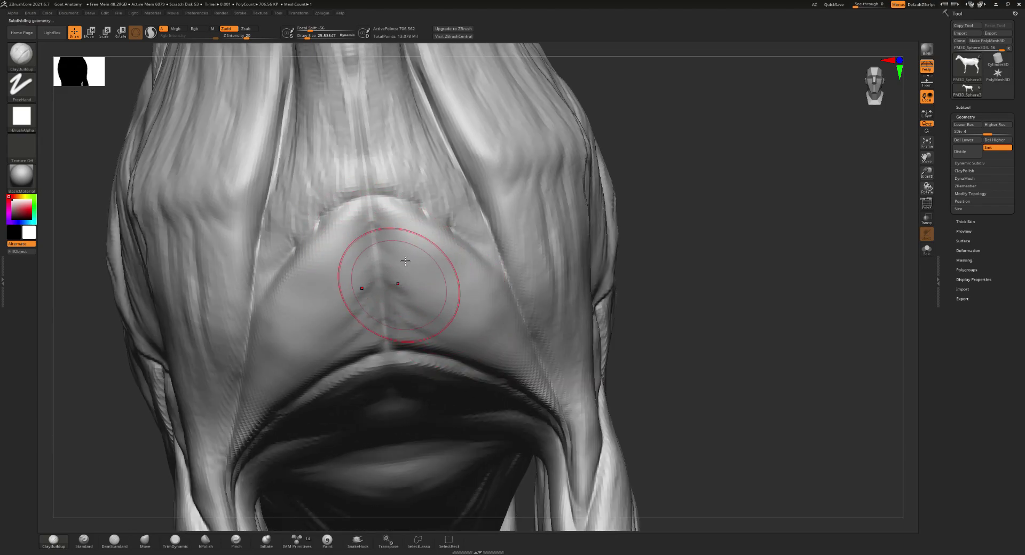
- Carve and smooth a mirrored chevron crease at the chest centre with DamStandard at size 4.56
key("s")
left_click_drag(406, 261, 385, 262)
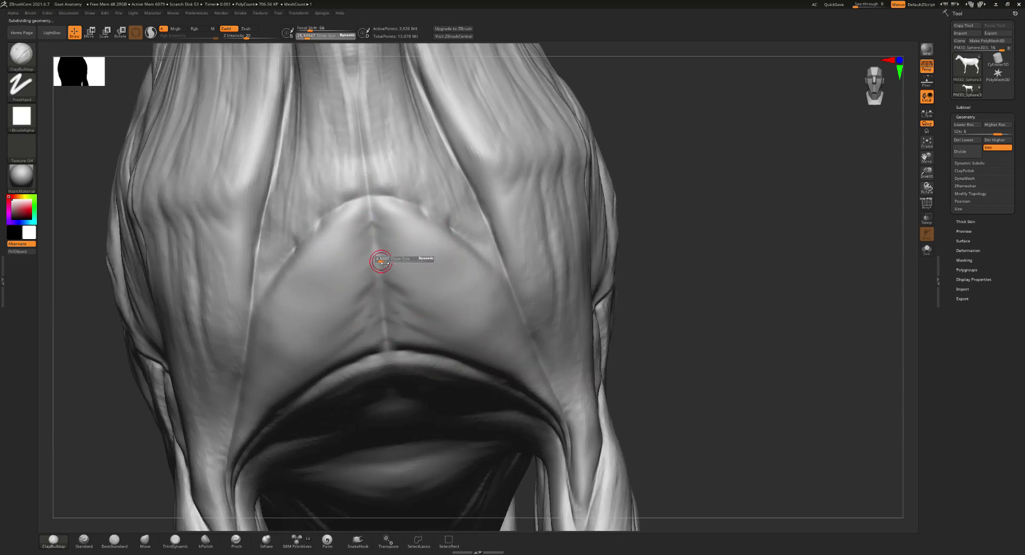
key("b")
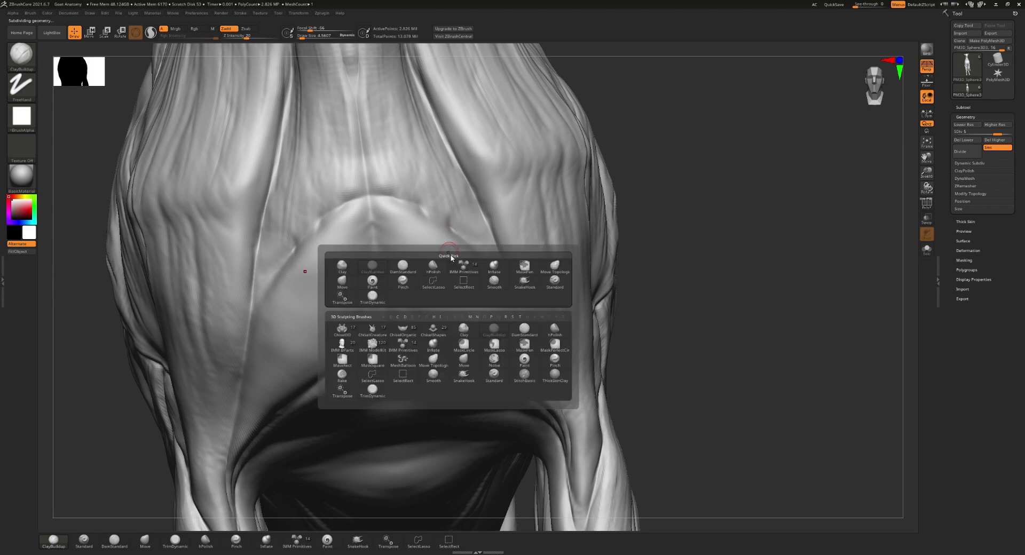
key("d")
key("s")
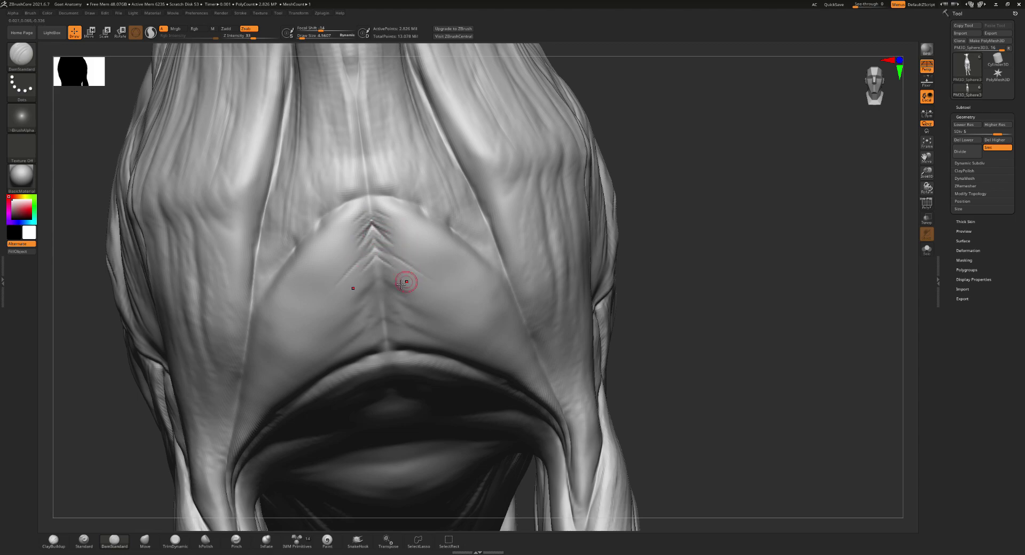
left_click_drag(404, 284, 382, 280)
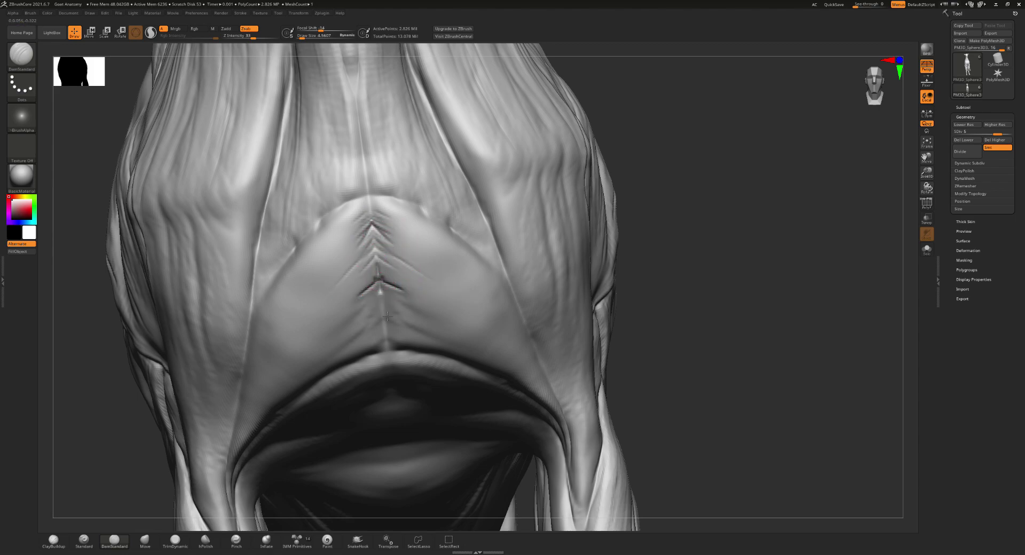
key("shift")
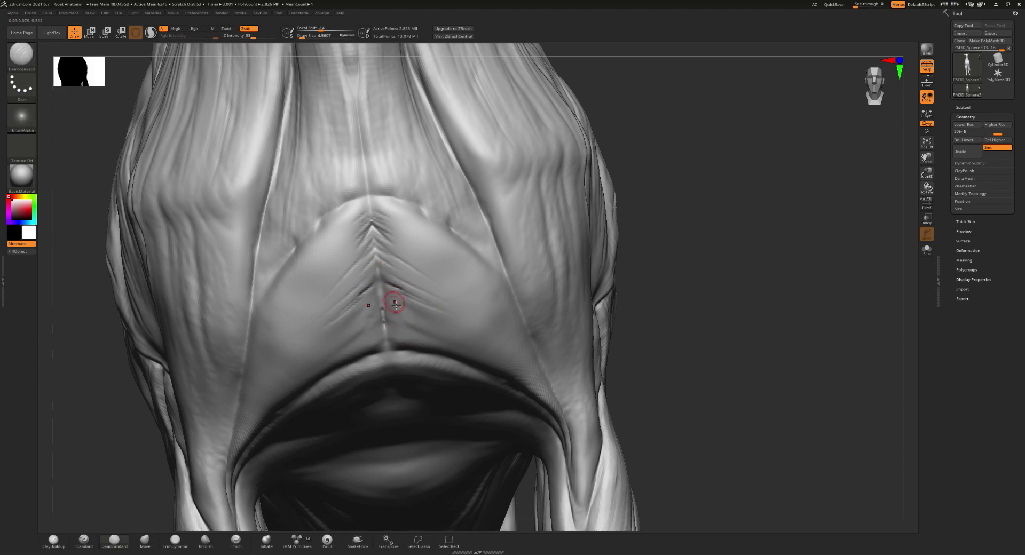
left_click_drag(395, 303, 399, 302)
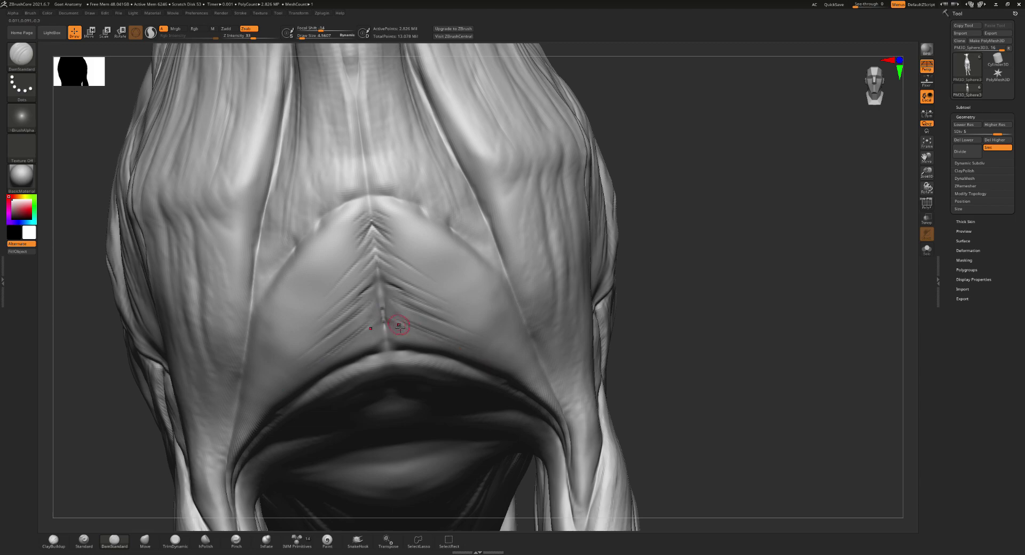
key("shift")
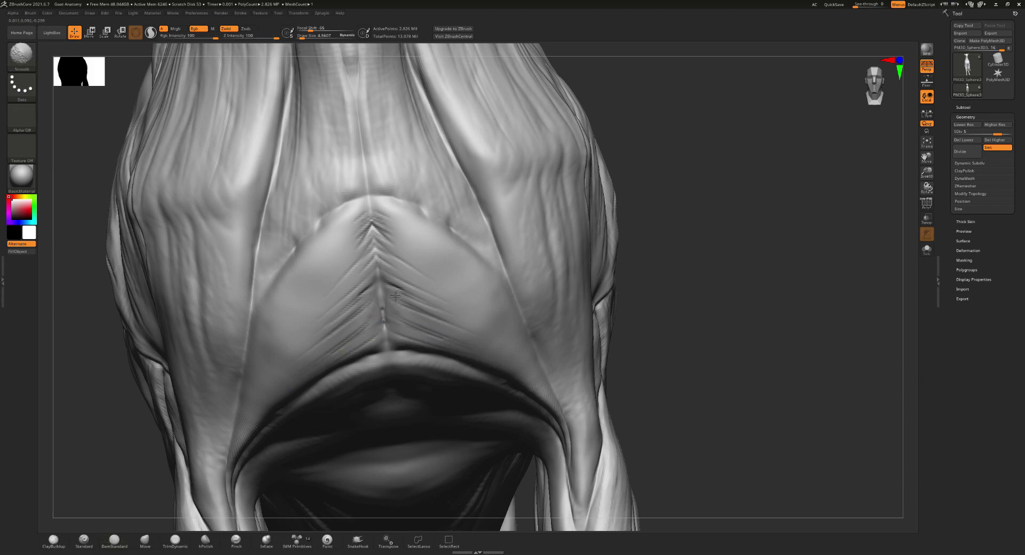
mouse_move(426, 225)
right_mouse_down()
mouse_move(389, 210)
mouse_move(410, 204)
right_mouse_up()
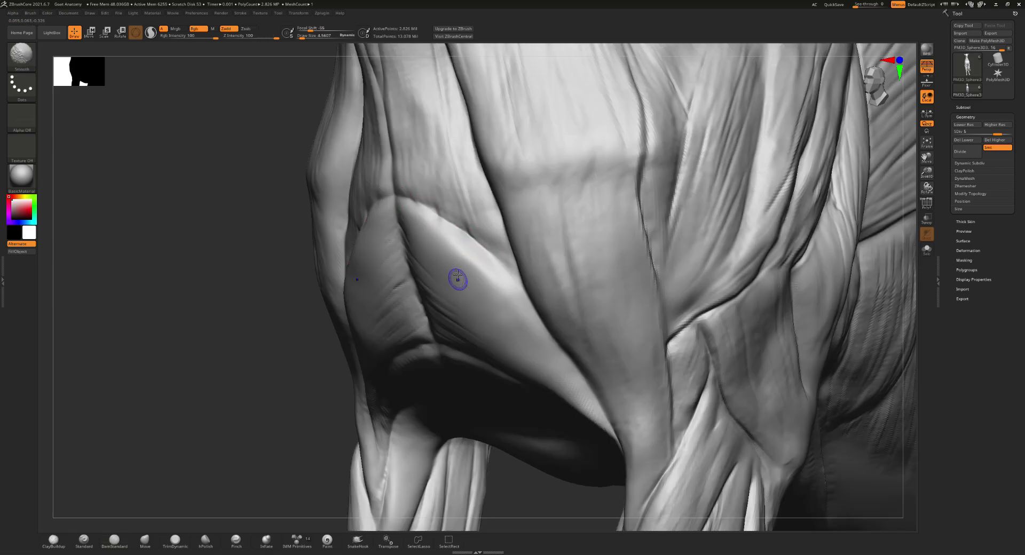
- Deepen the crease along the shoulder muscle edge at the higher subdivision level, then review the foreleg
key("shift+d")
key("s")
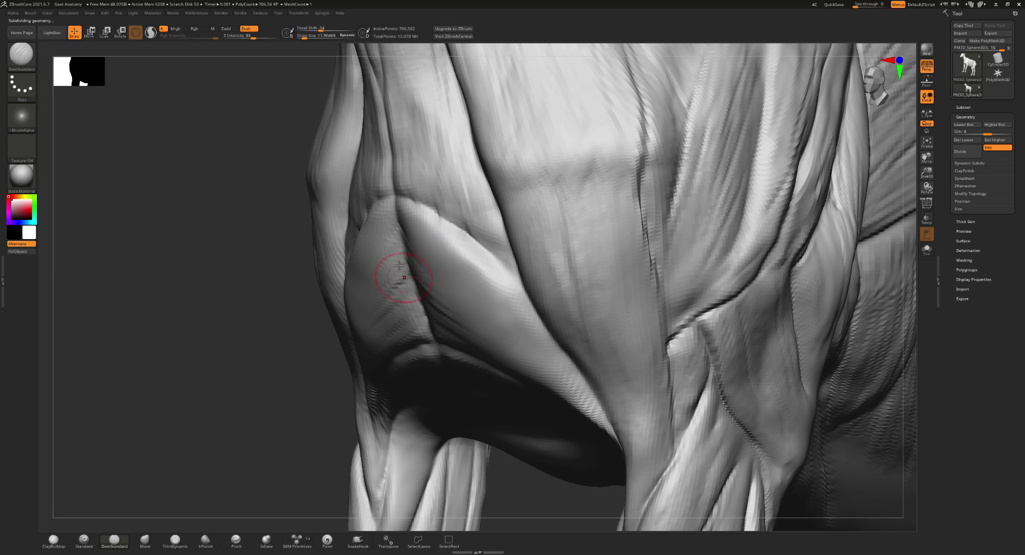
key("d")
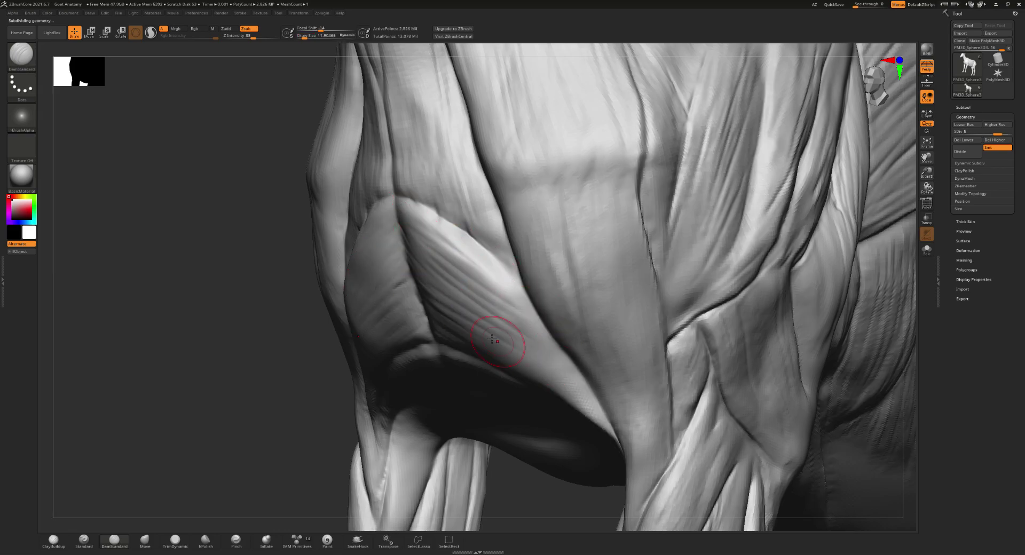
mouse_move(431, 245)
left_mouse_down()
mouse_move(405, 206)
mouse_move(443, 229)
left_mouse_up()
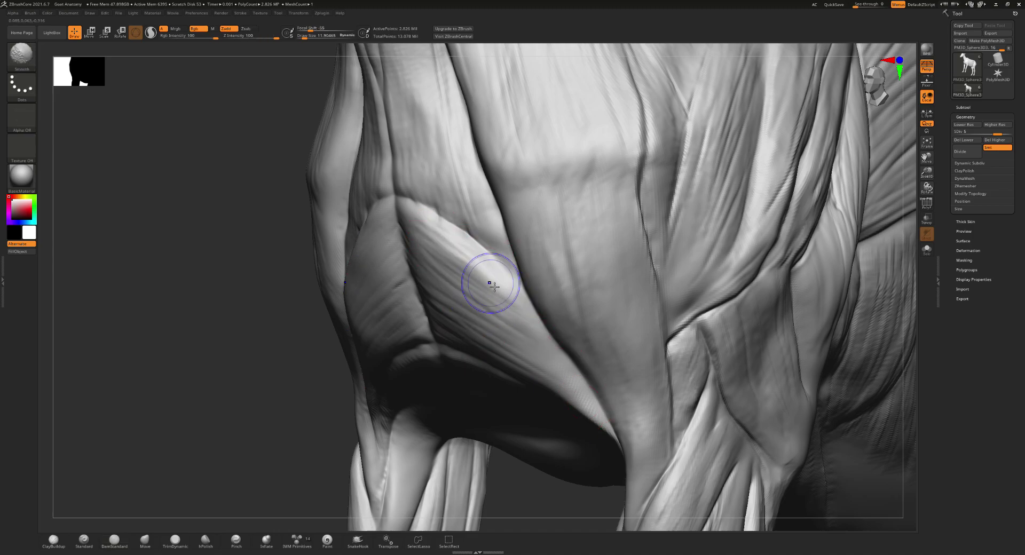
mouse_move(508, 320)
right_mouse_down("alt")
mouse_move(482, 219)
mouse_move(512, 284)
right_mouse_up("alt")
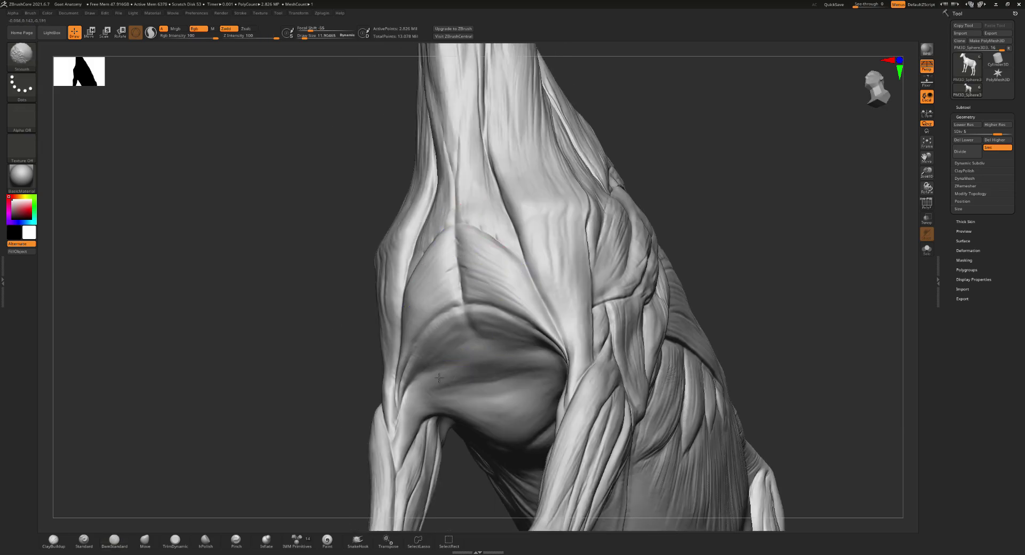
mouse_move(497, 384)
right_mouse_down("alt")
mouse_move(384, 370)
mouse_move(577, 224)
right_mouse_up("alt")
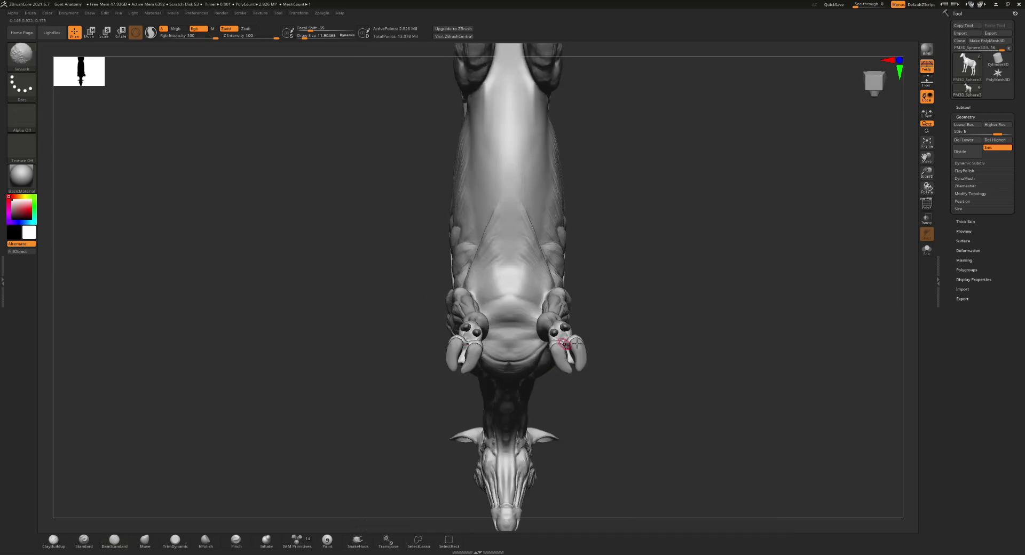
right_click_drag(517, 233, 483, 224, "alt")
mouse_move(508, 270)
right_mouse_down()
mouse_move(494, 289)
mouse_move(532, 206)
mouse_move(623, 228)
mouse_move(672, 224)
right_mouse_up()
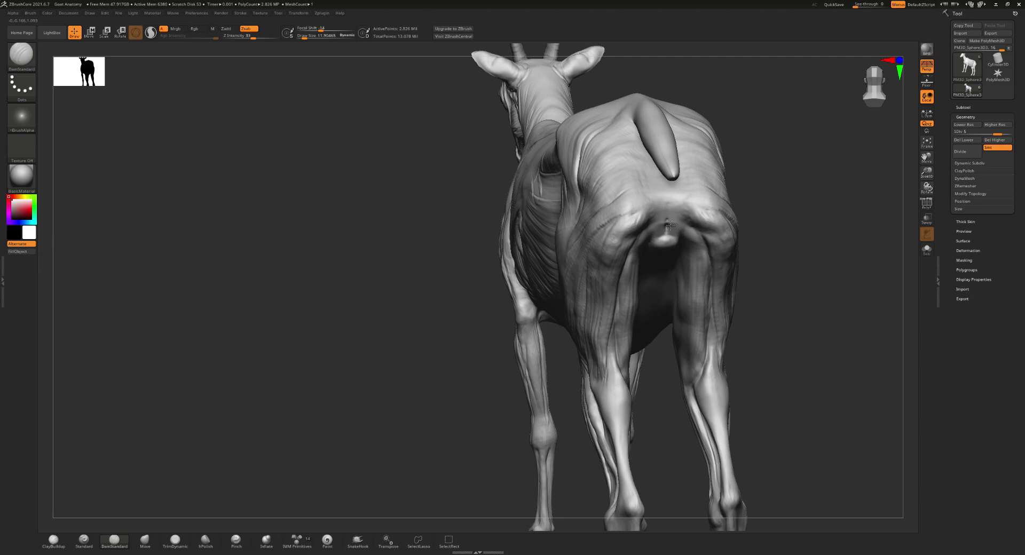
- Drop two subdivision levels and smooth the rump beneath the tail from a low rear view
key("shift")
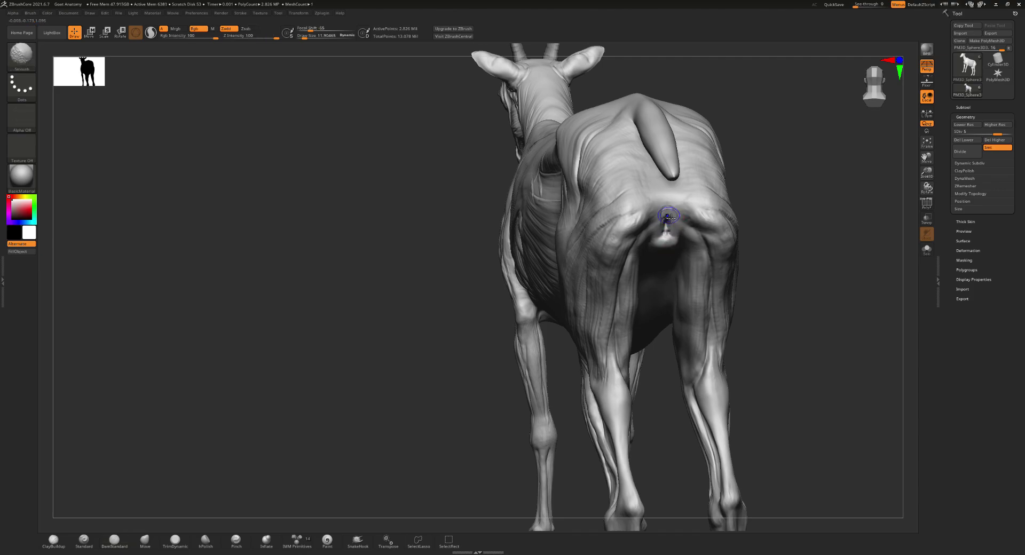
key("shift+d")
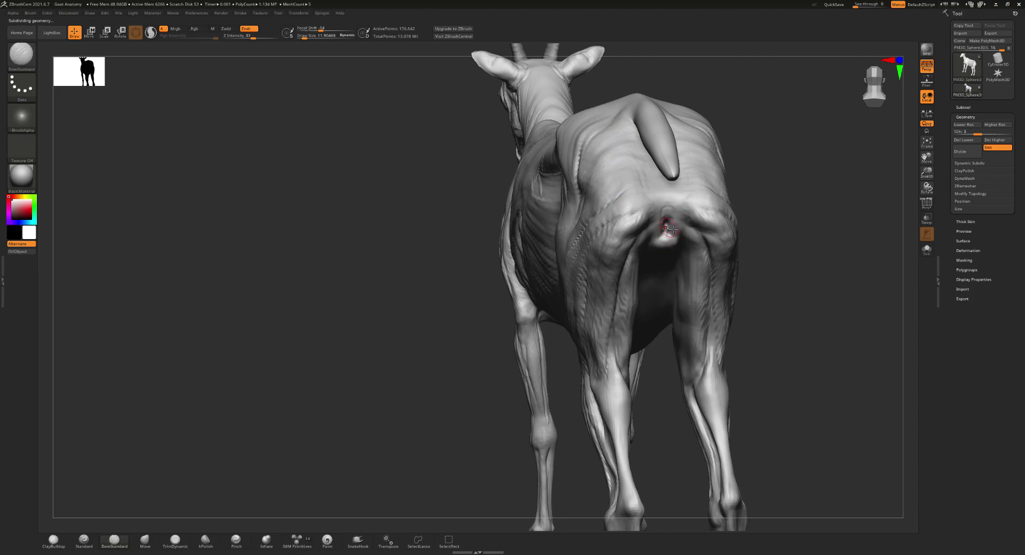
key("shift+d")
right_click_drag(670, 249, 667, 249)
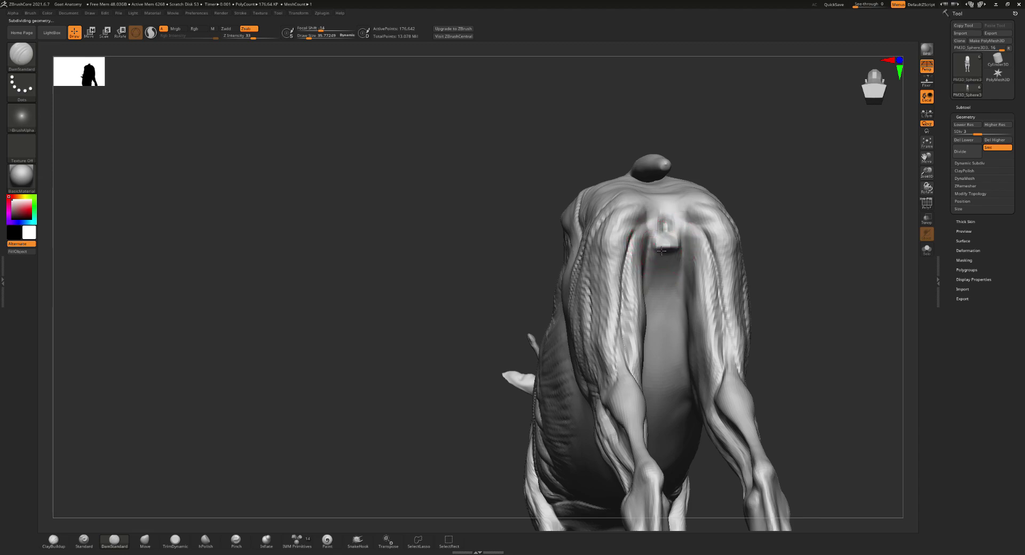
key("shift")
key("ctrl+z")
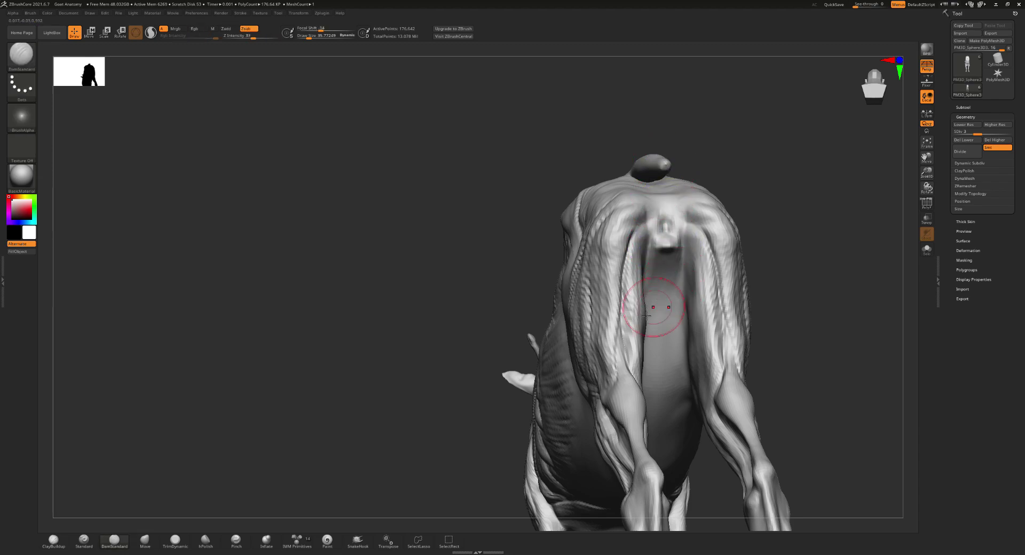
key("s")
key("shift")
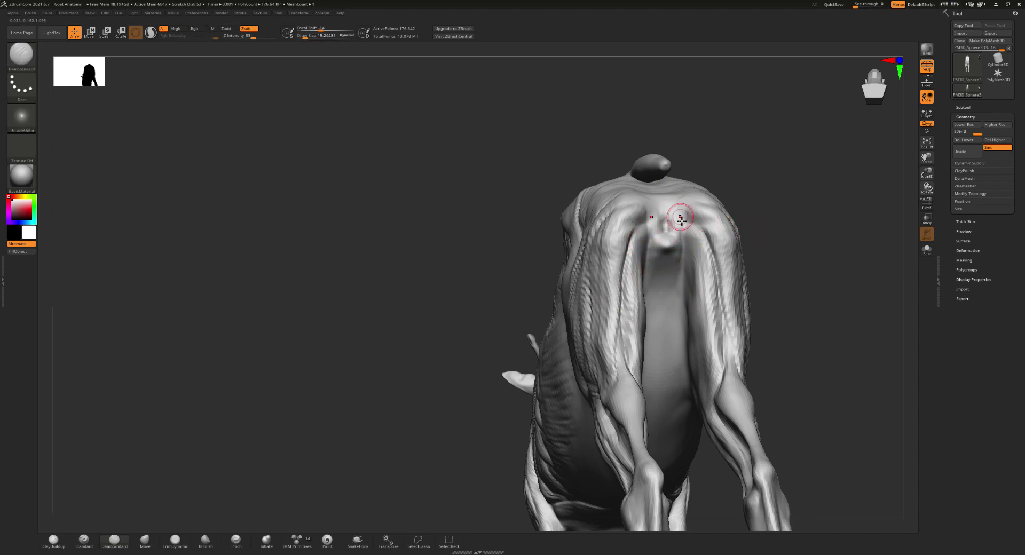
left_click_drag(746, 227, 697, 258)
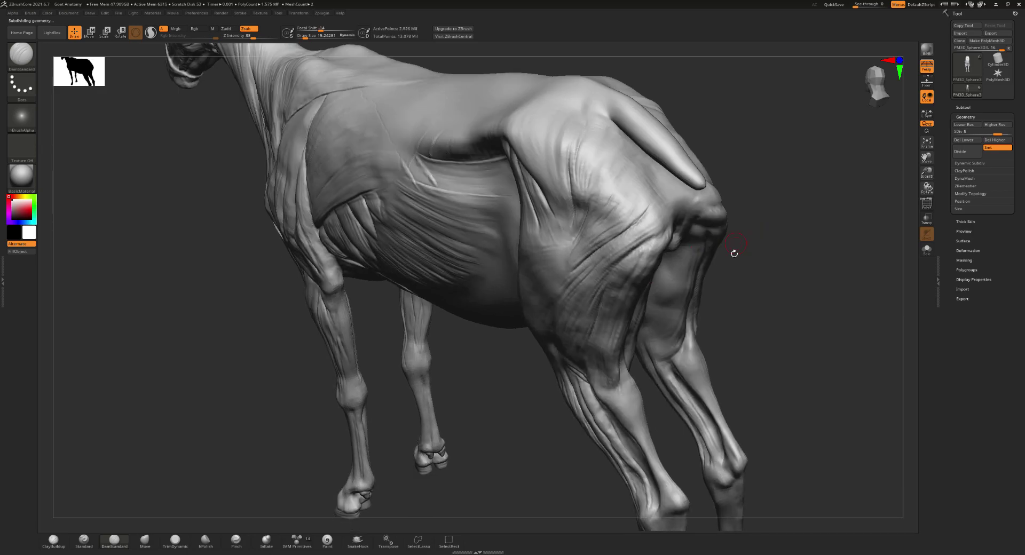
- Lower the mesh two subdivision levels and frame the rump and tail close up
left_click_drag(684, 193, 689, 217, "shift")
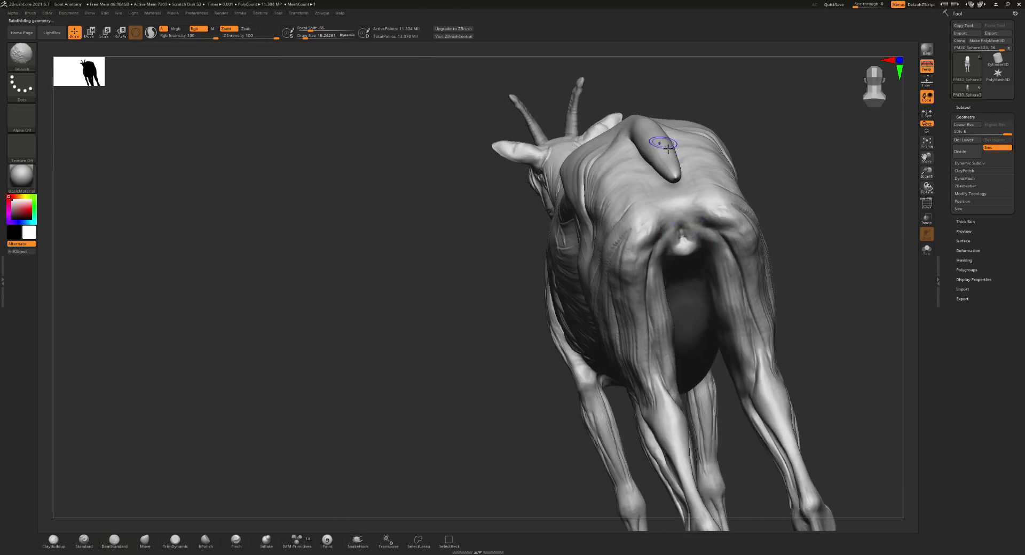
key("shift+d")
right_click_drag(728, 181, 678, 152)
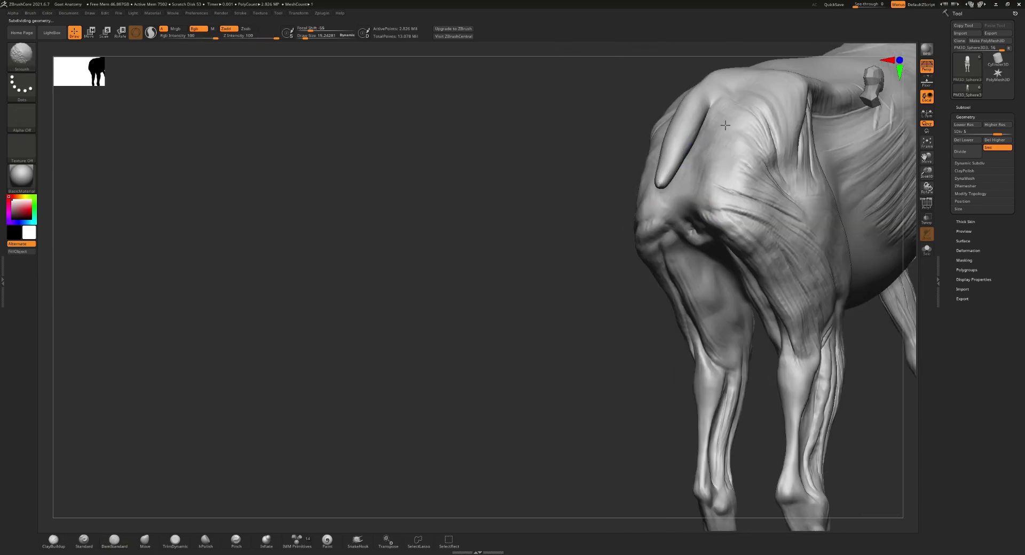
left_click_drag(665, 248, 567, 343)
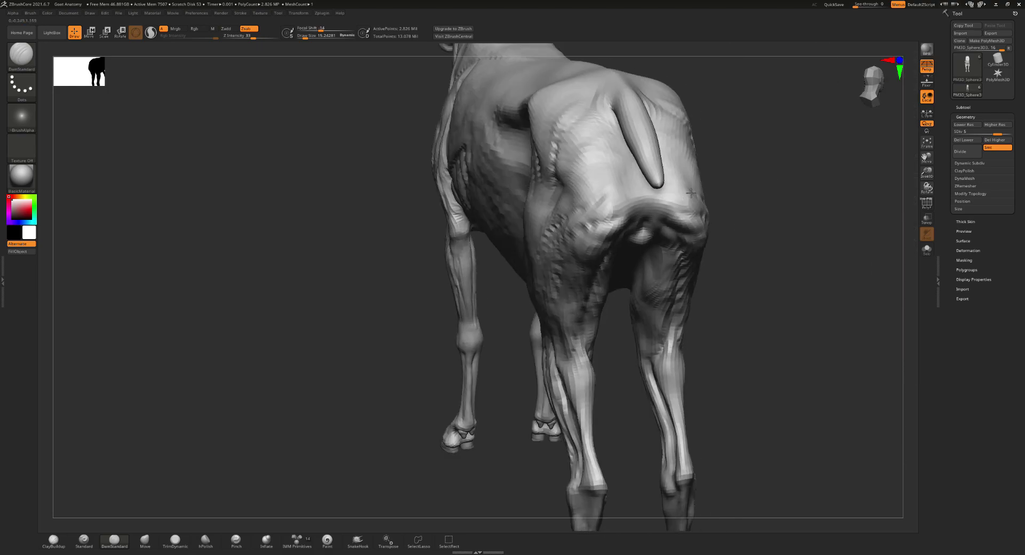
key("shift+d")
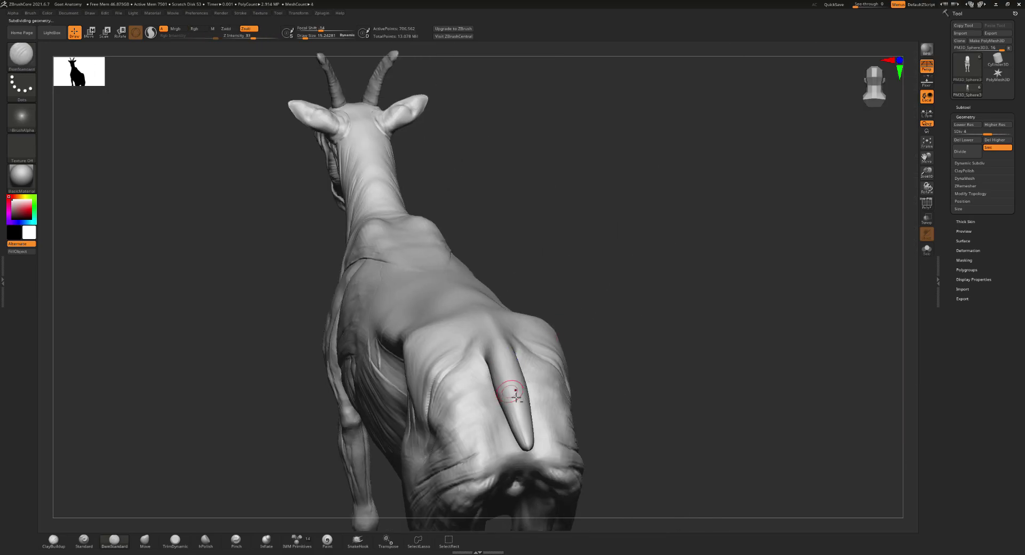
mouse_move(517, 394)
right_mouse_down("ctrl")
mouse_move(564, 267)
mouse_move(435, 279)
right_mouse_up("ctrl")
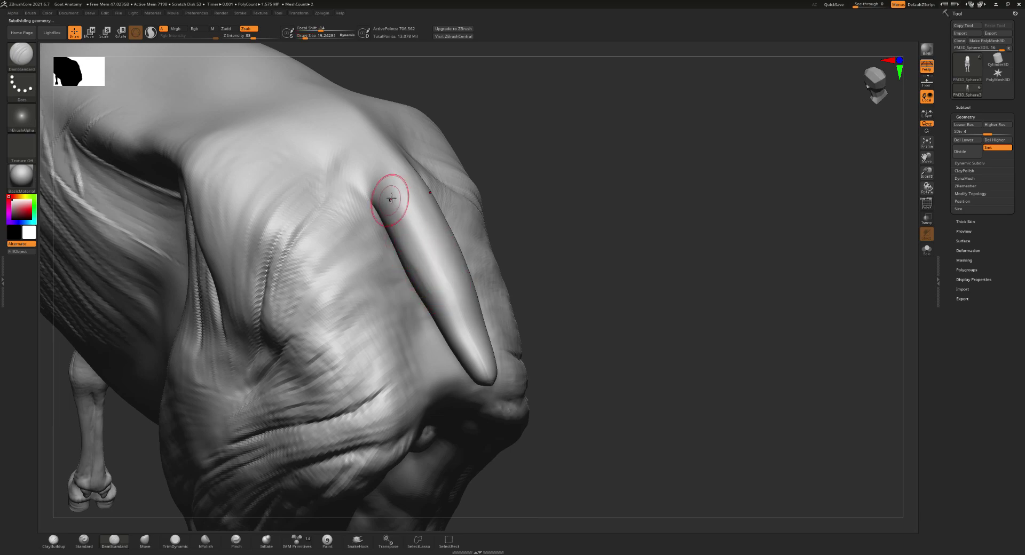
- Carve DamStandard grooves along the tail's inner edge, middle and outer edge
left_click_drag(389, 201, 438, 300)
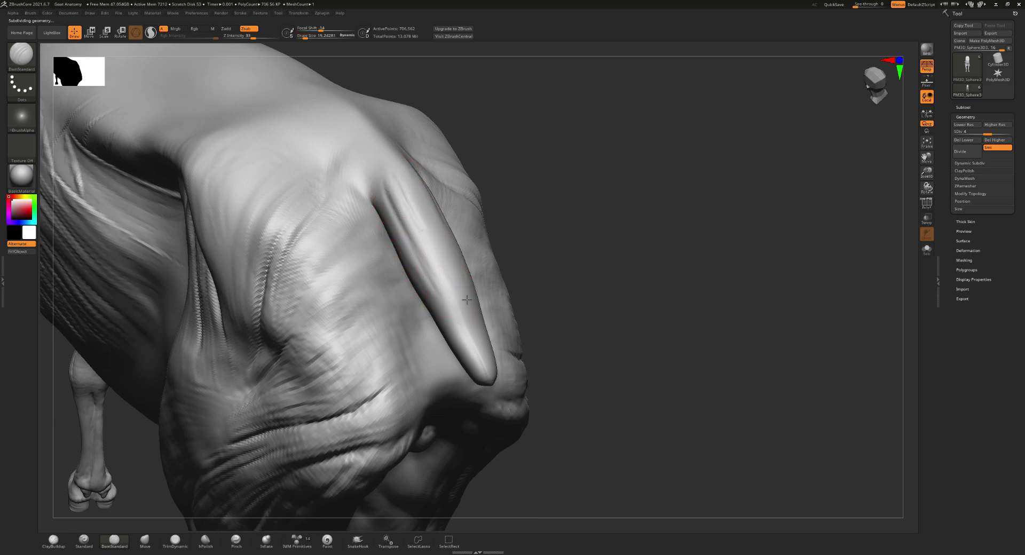
left_click_drag(398, 198, 470, 315)
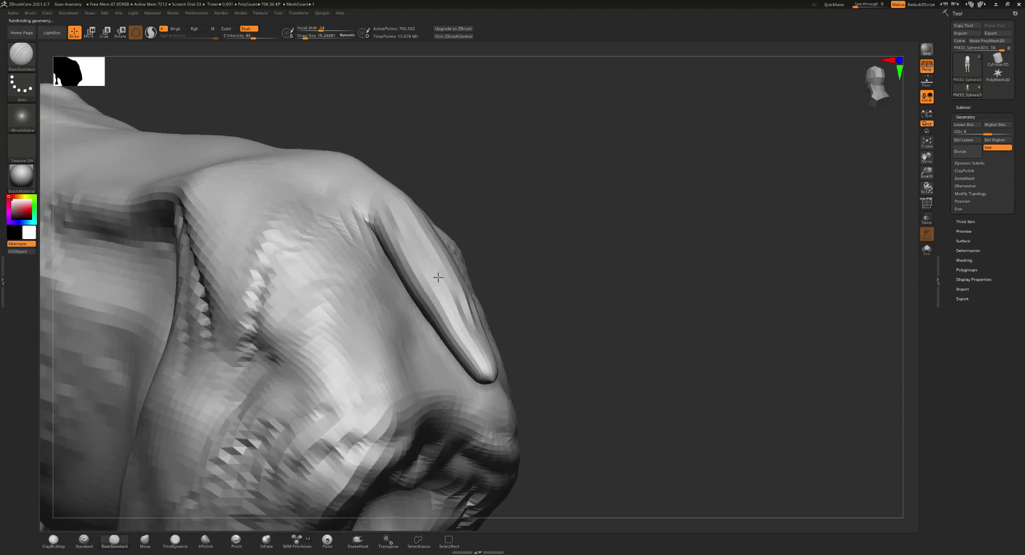
right_click_drag(436, 326, 406, 224)
mouse_move(412, 256)
left_mouse_down()
mouse_move(470, 357)
mouse_move(429, 303)
left_mouse_up()
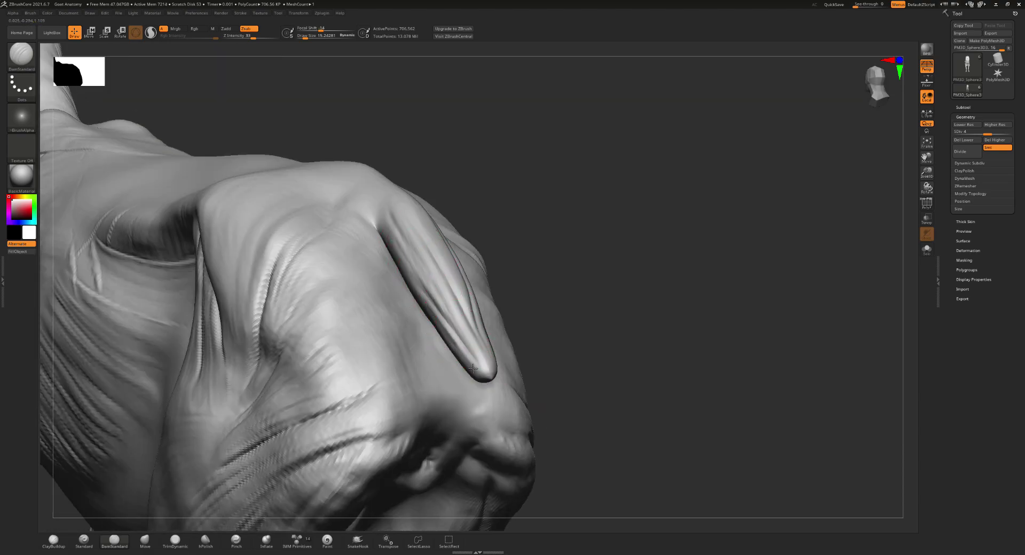
right_click_drag(474, 369, 481, 230)
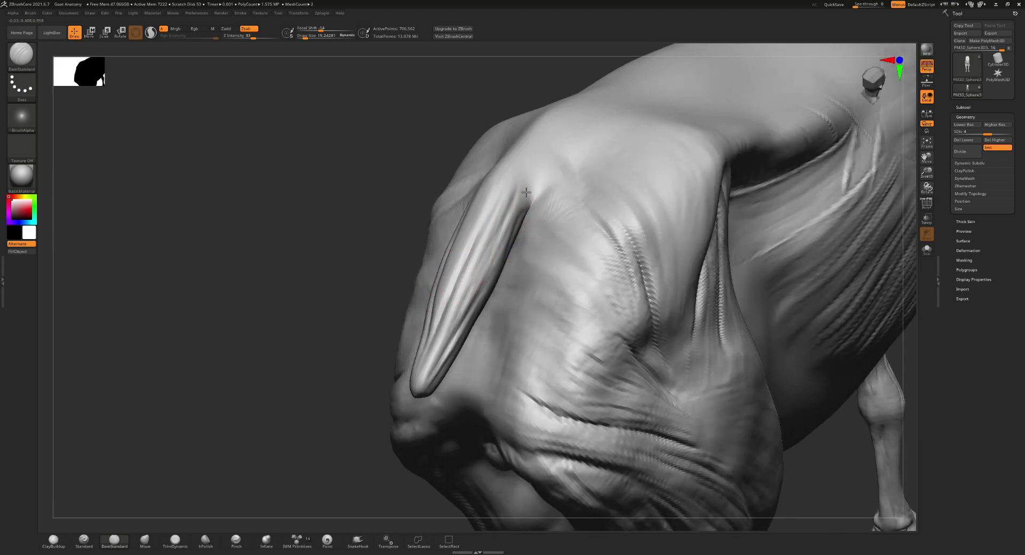
left_click_drag(526, 192, 424, 383)
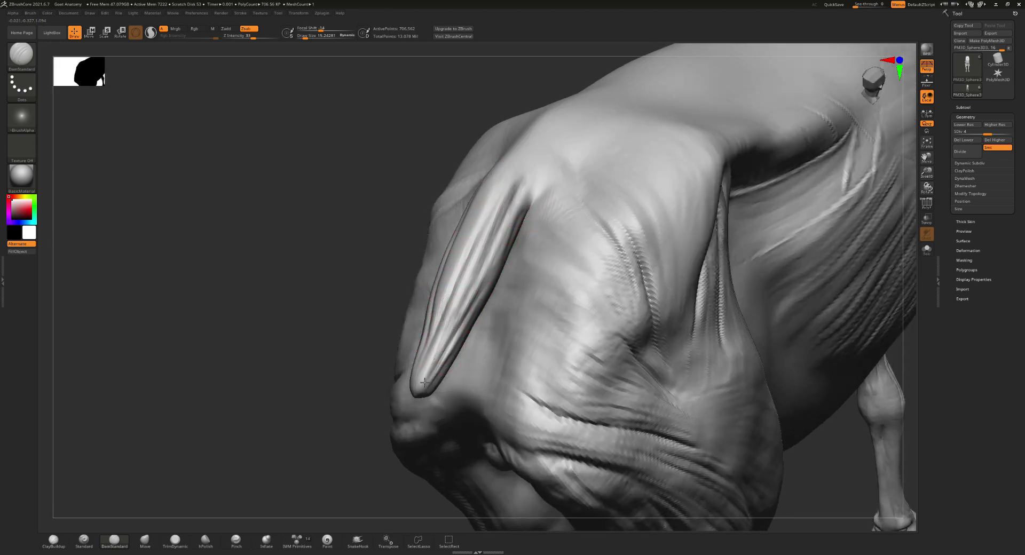
right_click_drag(434, 326, 469, 366)
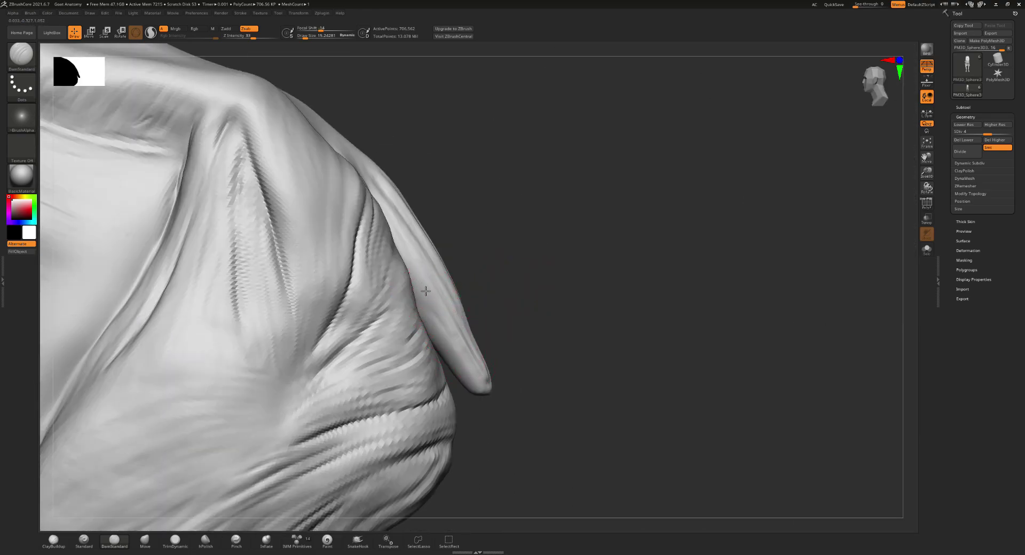
mouse_move(425, 291)
right_mouse_down()
mouse_move(446, 298)
mouse_move(458, 339)
mouse_move(492, 340)
mouse_move(502, 315)
right_mouse_up()
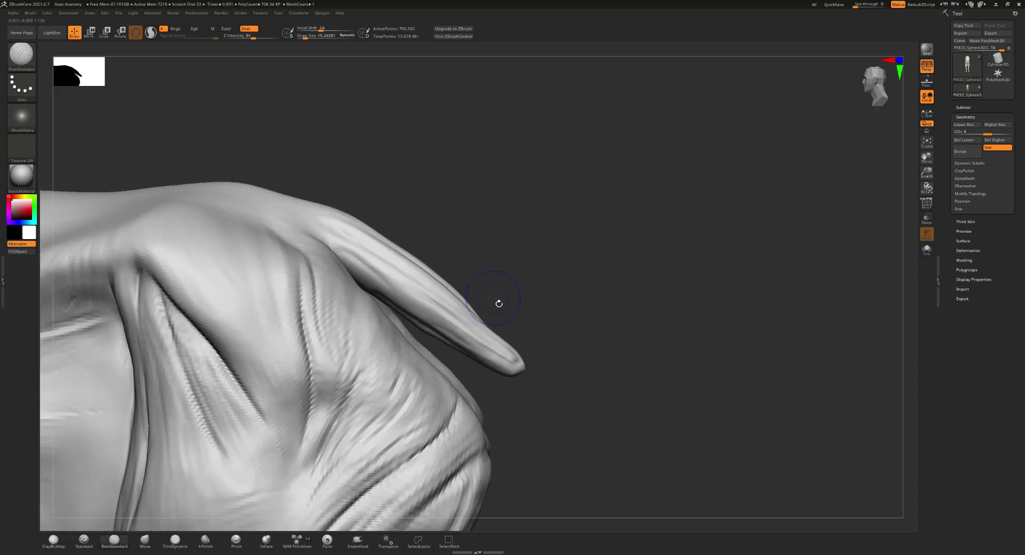
- Drop to SDiv 1 and box-select a small region, hiding the rest of the mesh
key("shift+d")
key("shift+d")
key("shift+d")
mouse_move(685, 127)
left_mouse_down("ctrl+shift")
mouse_move(552, 252)
mouse_move(250, 439)
left_mouse_up("ctrl+shift")
right_click_drag(257, 427, 398, 290)
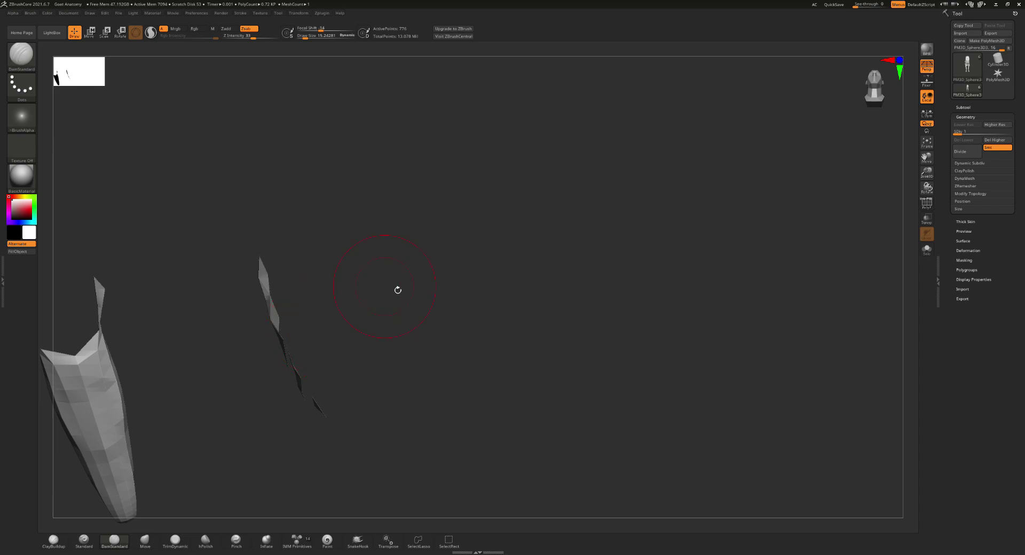
- Enable back-face display, click a remaining mesh patch, and turn the goat side-on
left_click(975, 281)
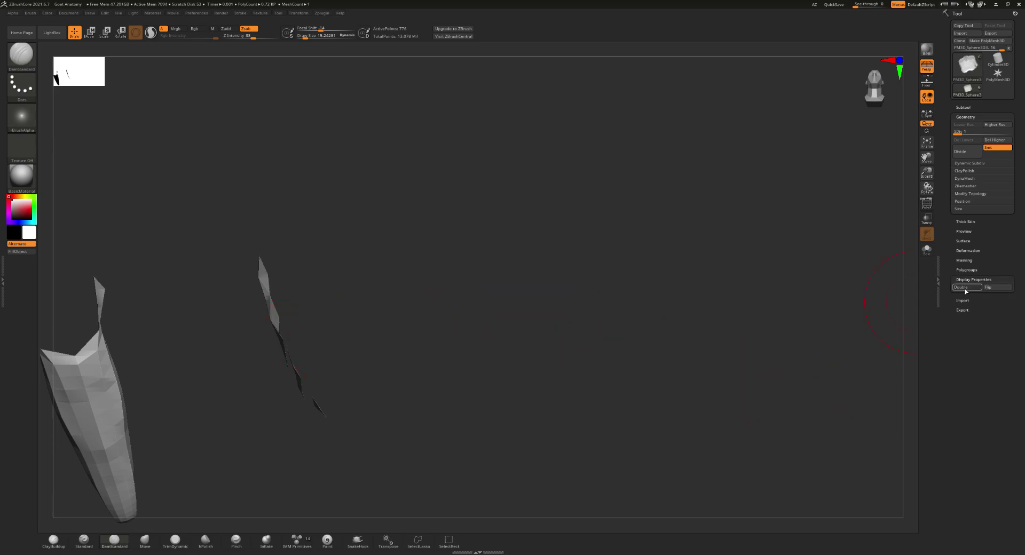
left_click(967, 288)
right_click_drag(336, 328, 347, 322)
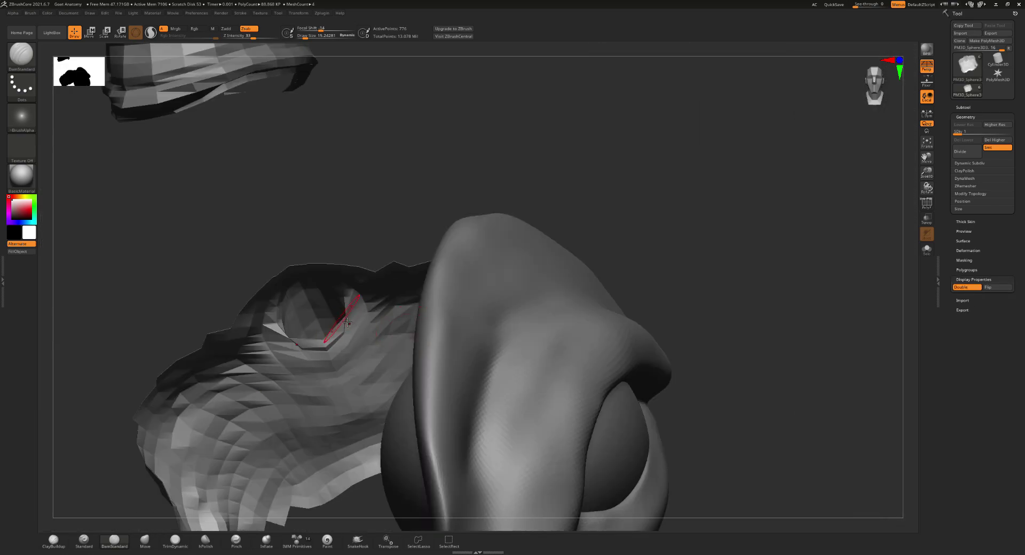
left_click(348, 322, "ctrl+shift")
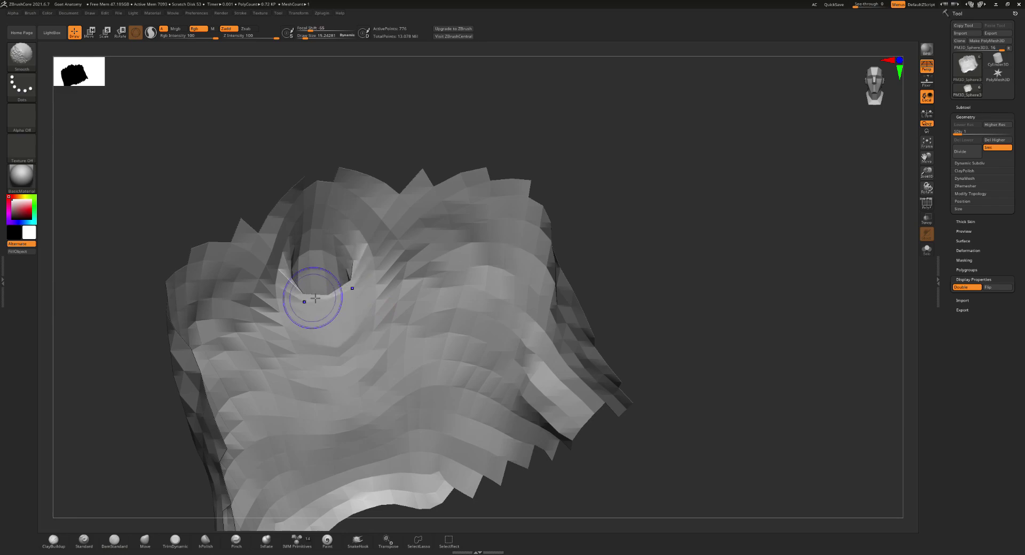
mouse_move(308, 296)
right_mouse_down()
mouse_move(365, 355)
mouse_move(368, 300)
mouse_move(319, 396)
mouse_move(362, 424)
mouse_move(297, 293)
right_mouse_up()
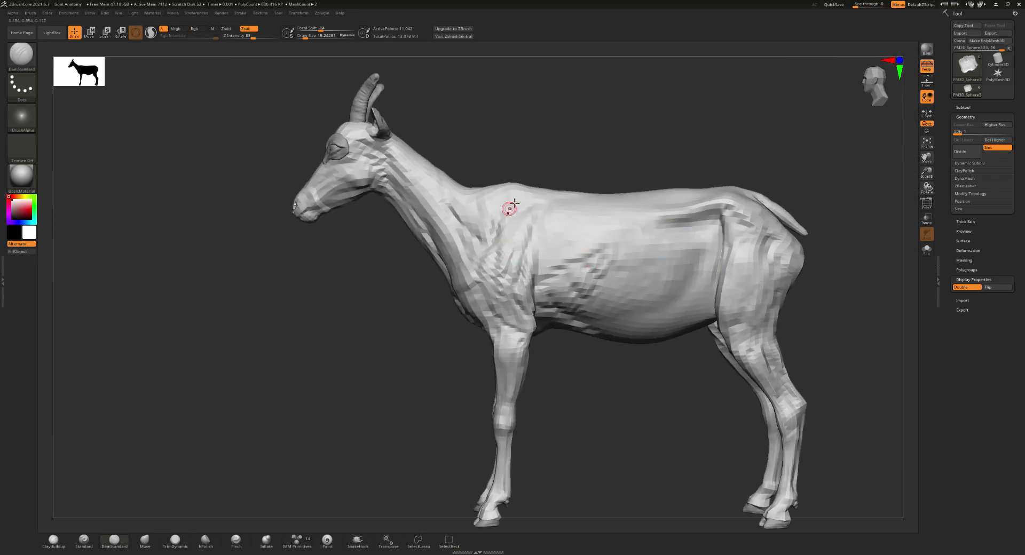
- Raise the goat to SDiv 5, zoom onto the head, and lightly smooth the muzzle
key("d")
key("d")
key("d")
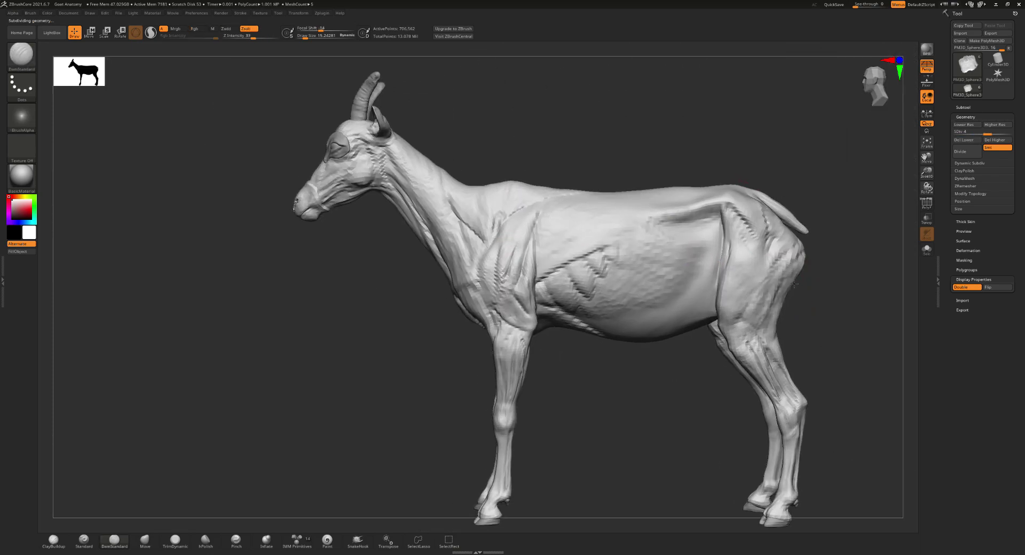
right_click_drag(795, 284, 533, 299)
scroll(533, 299, "up", 5)
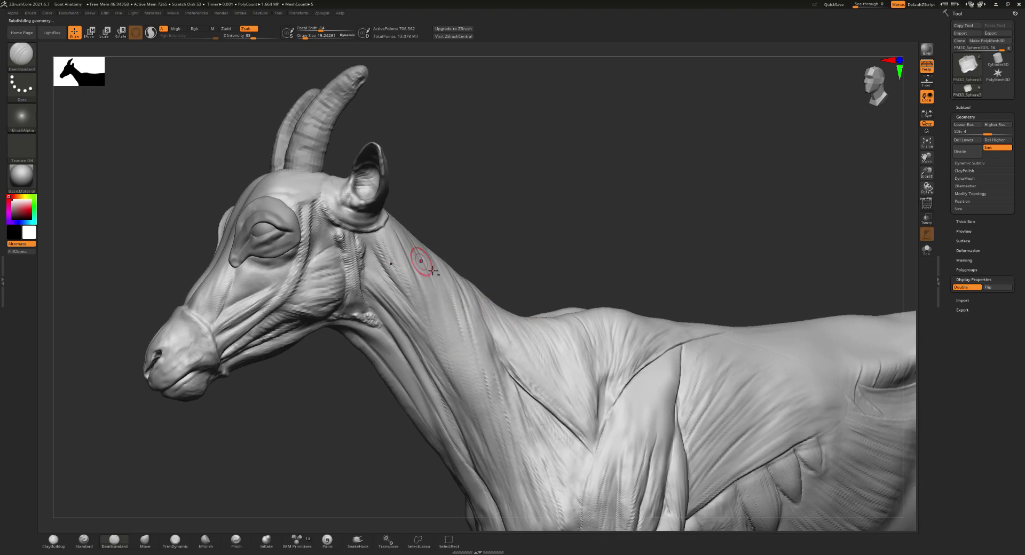
scroll(470, 286, "up", 5)
scroll(419, 309, "up", 3)
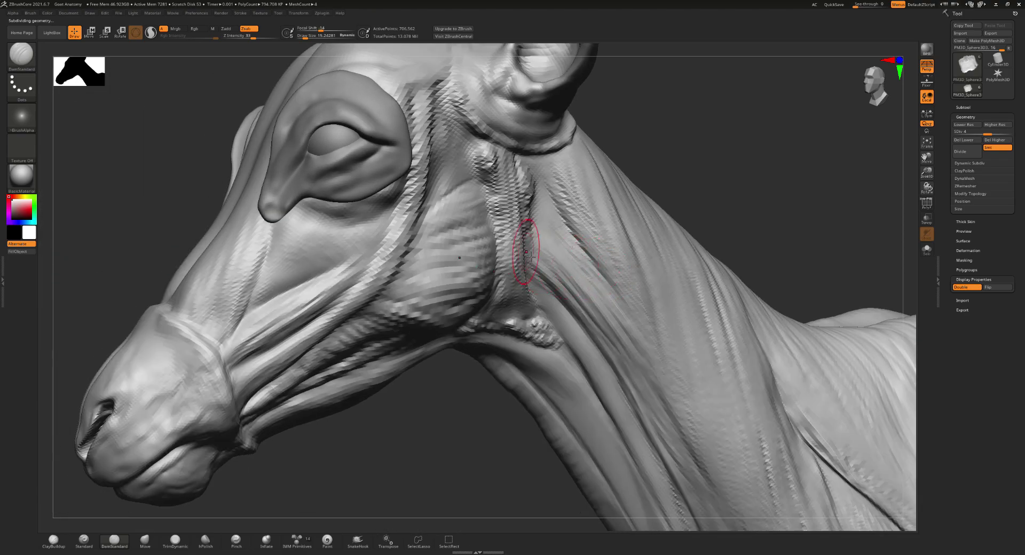
key("d")
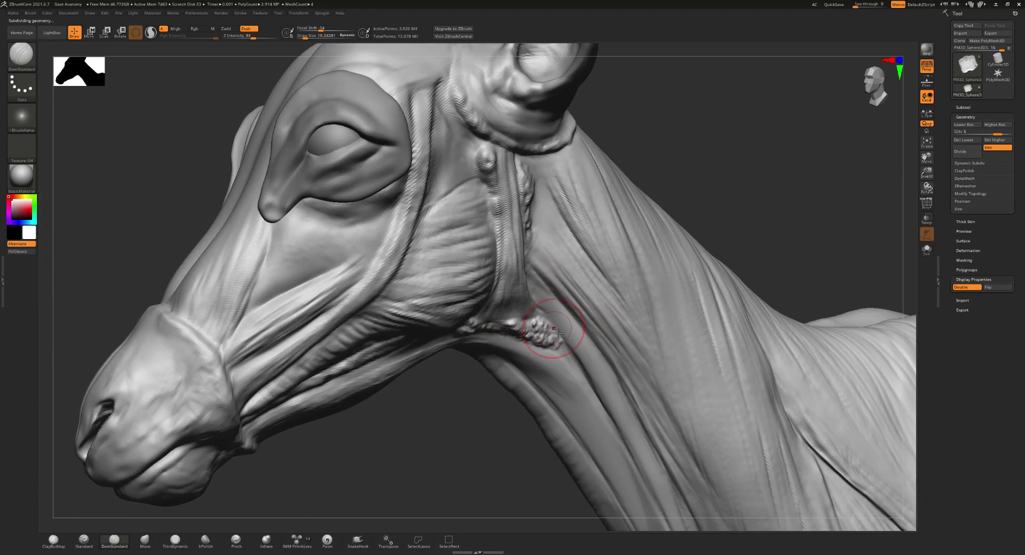
scroll(561, 333, "down", 3)
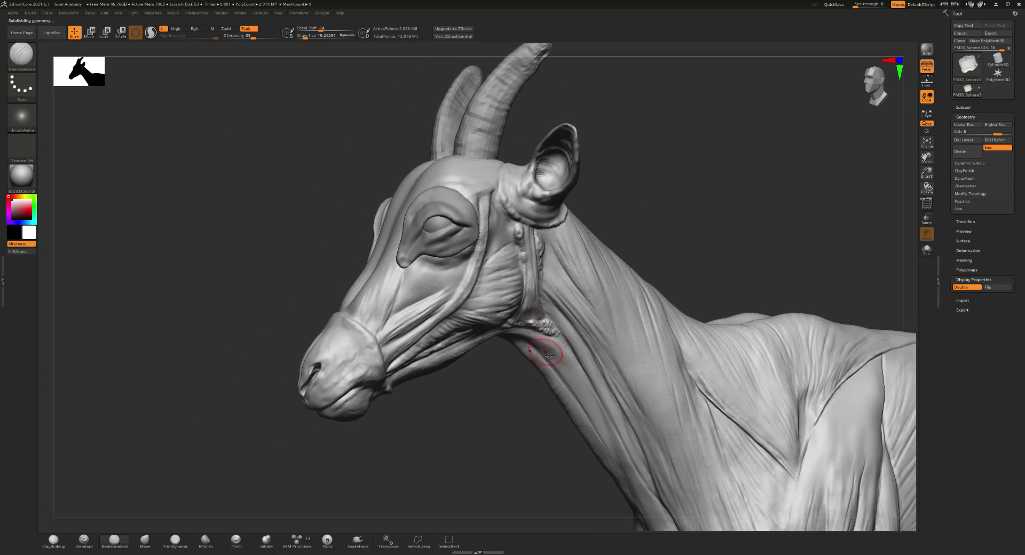
right_click_drag(546, 354, 481, 321)
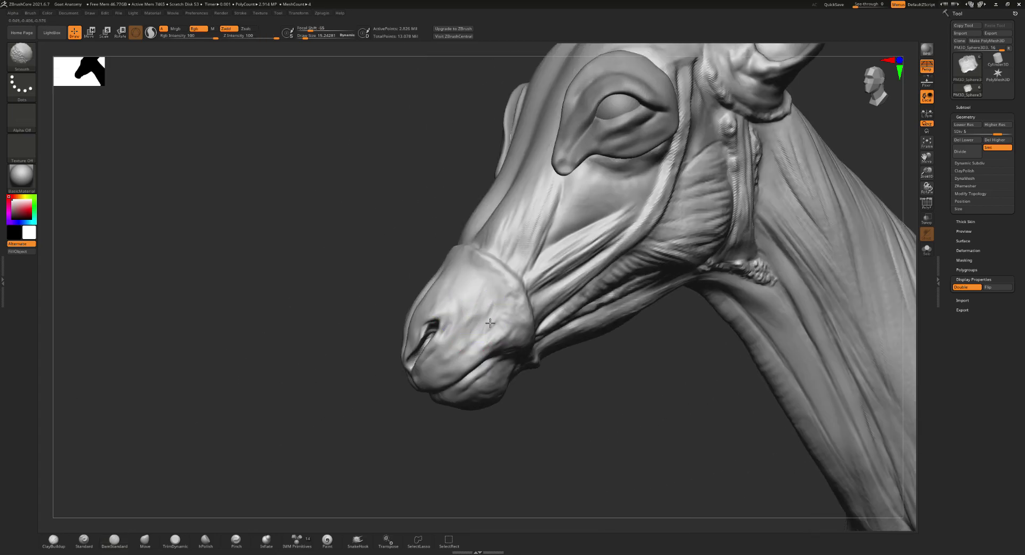
left_click_drag(490, 323, 496, 329, "shift")
left_click_drag(479, 286, 469, 345, "shift")
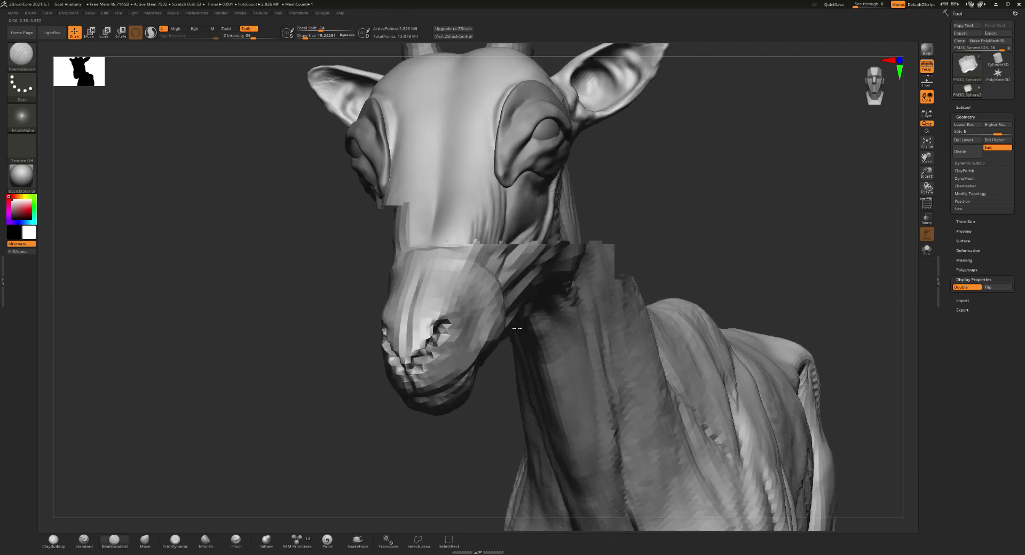
mouse_move(493, 332)
right_mouse_down()
mouse_move(378, 304)
mouse_move(446, 359)
mouse_move(377, 355)
mouse_move(691, 222)
right_mouse_up()
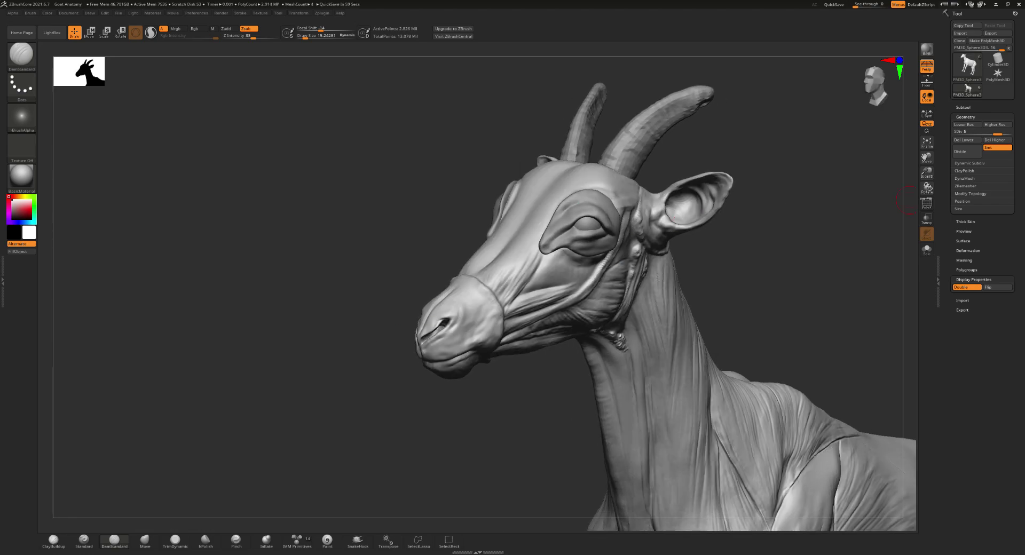
- Frame the face front-on, carve the muzzle crease at Draw Size 6.5, then reset to 25
mouse_move(316, 325)
right_mouse_down()
mouse_move(349, 304)
mouse_move(439, 360)
right_mouse_up()
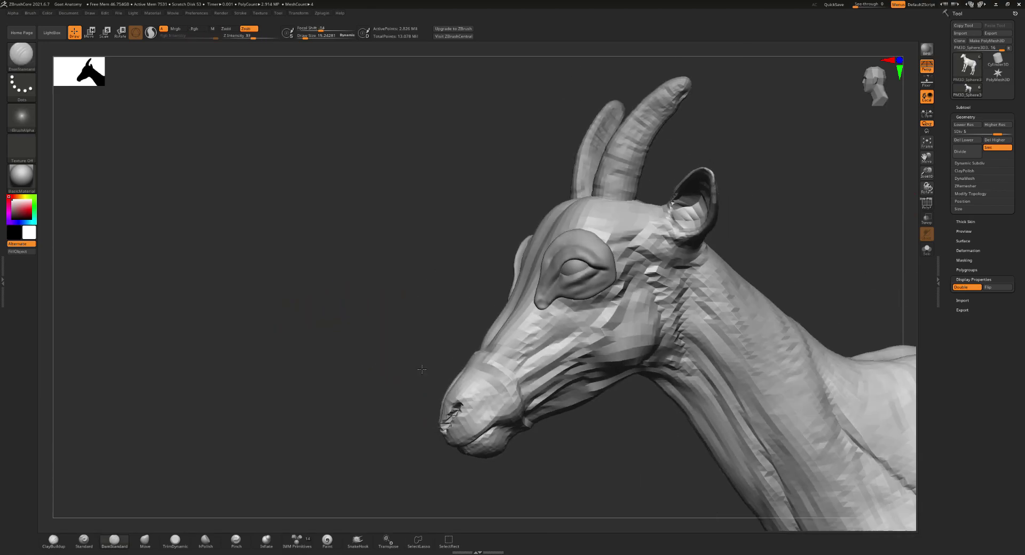
mouse_move(438, 360)
right_mouse_down("shift")
mouse_move(440, 326)
mouse_move(448, 342)
right_mouse_up("shift")
mouse_move(558, 279)
right_mouse_down("ctrl")
mouse_move(447, 435)
mouse_move(461, 363)
mouse_move(485, 328)
mouse_move(481, 352)
right_mouse_up("ctrl")
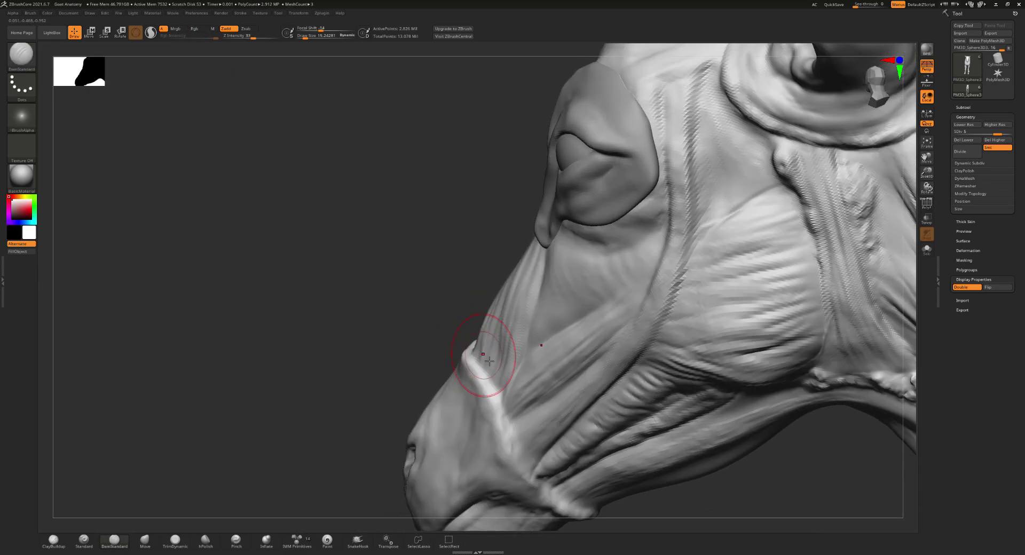
key("s")
left_click_drag(481, 369, 476, 369)
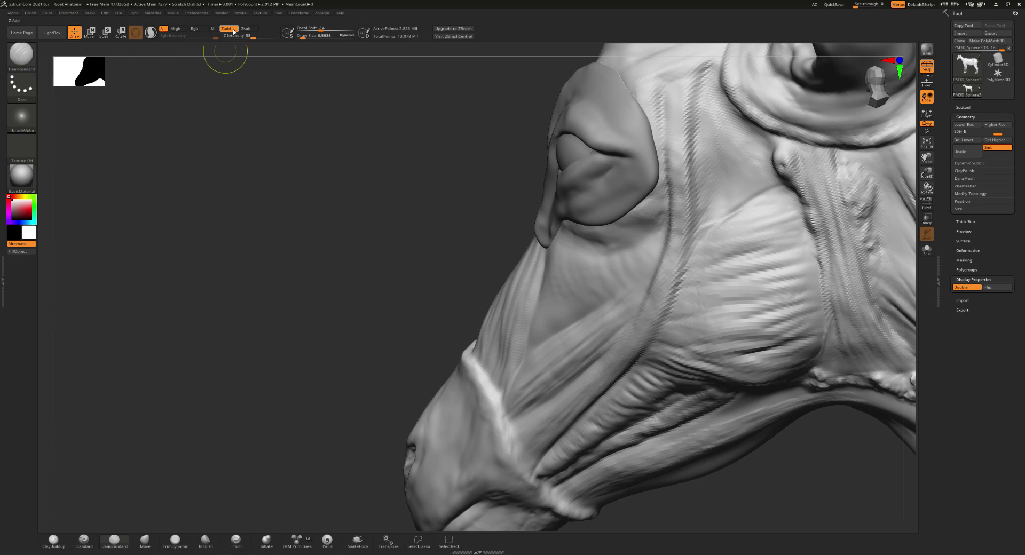
mouse_move(454, 343)
left_mouse_down()
mouse_move(469, 366)
mouse_move(487, 359)
left_mouse_up()
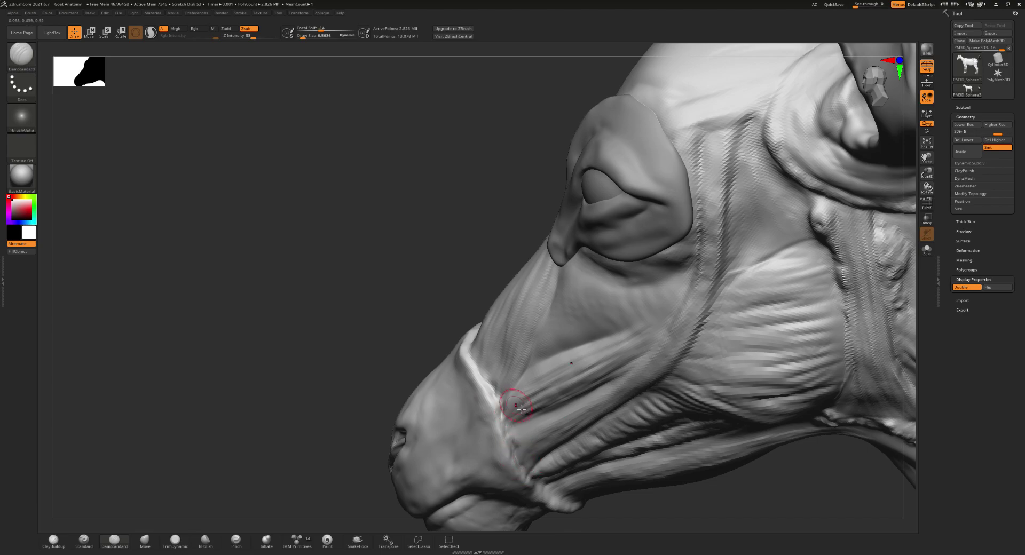
mouse_move(516, 406)
right_mouse_down("ctrl")
mouse_move(475, 408)
mouse_move(531, 360)
mouse_move(565, 299)
right_mouse_up("ctrl")
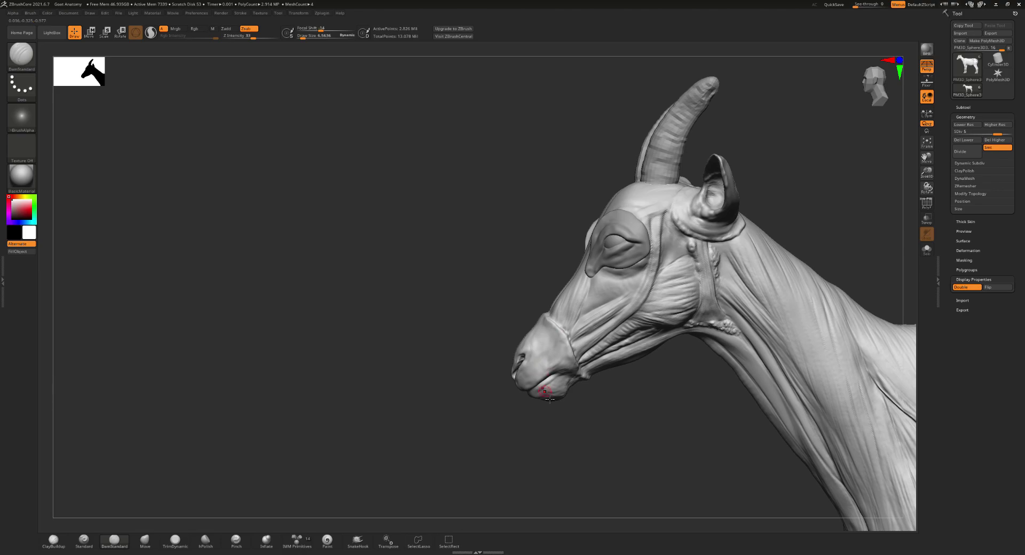
key("s")
left_click_drag(557, 377, 581, 416)
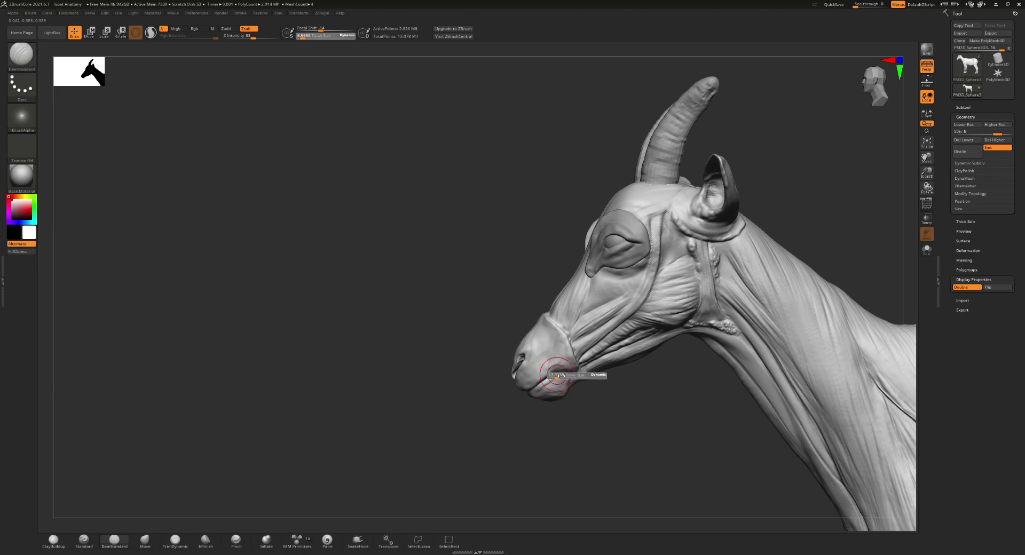
- Select the Move Topologic brush and drop the mesh to subdivision level 4
key("b")
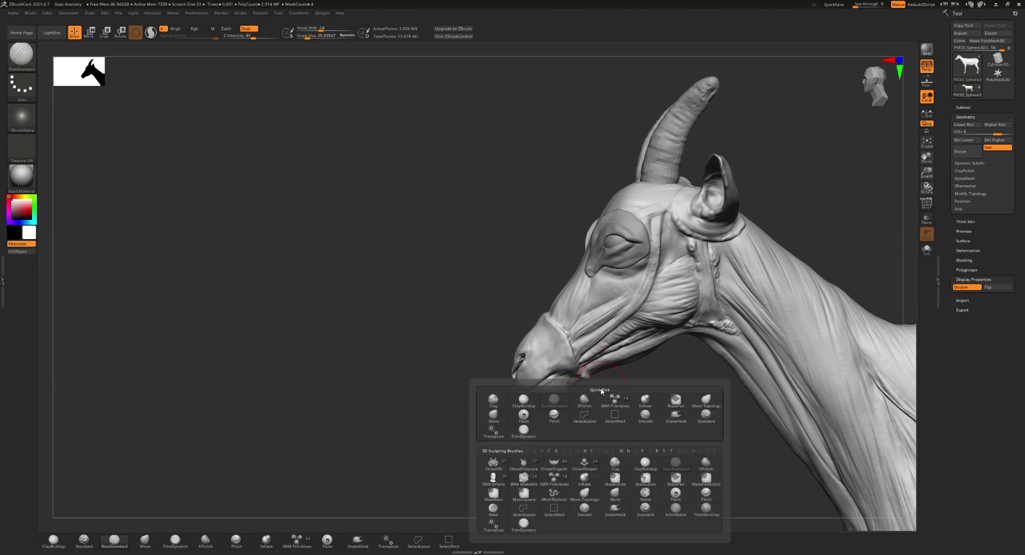
key("m")
key("t")
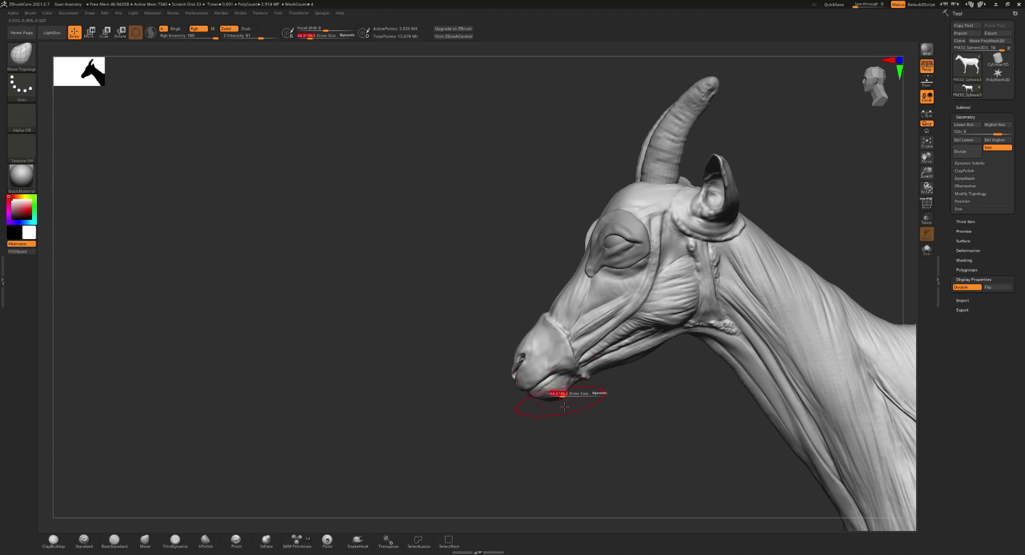
key("shift+d")
- Push the lower lip, nose bridge and eyelid into shape, then select the eyeball subtool
left_click_drag(563, 407, 562, 397)
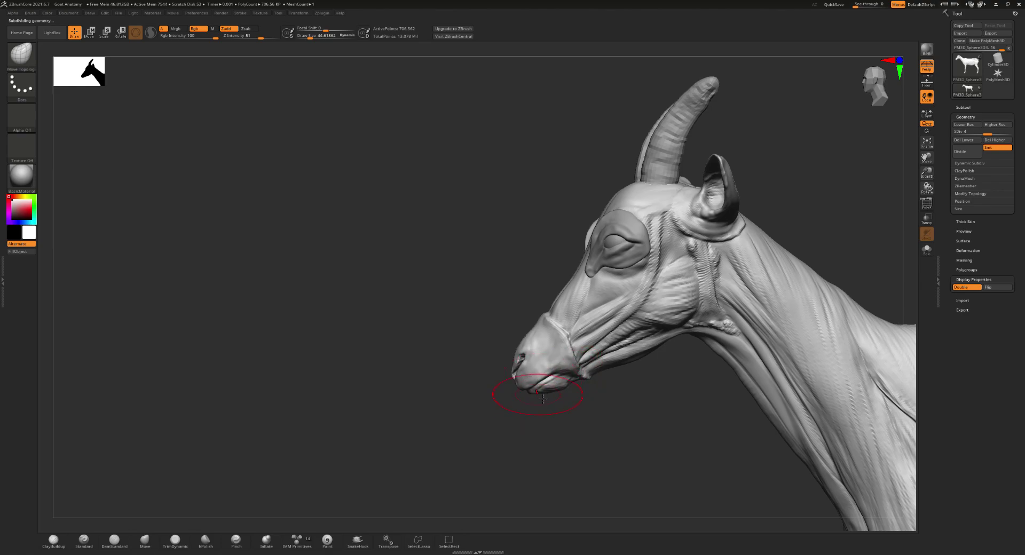
left_click_drag(571, 388, 559, 401)
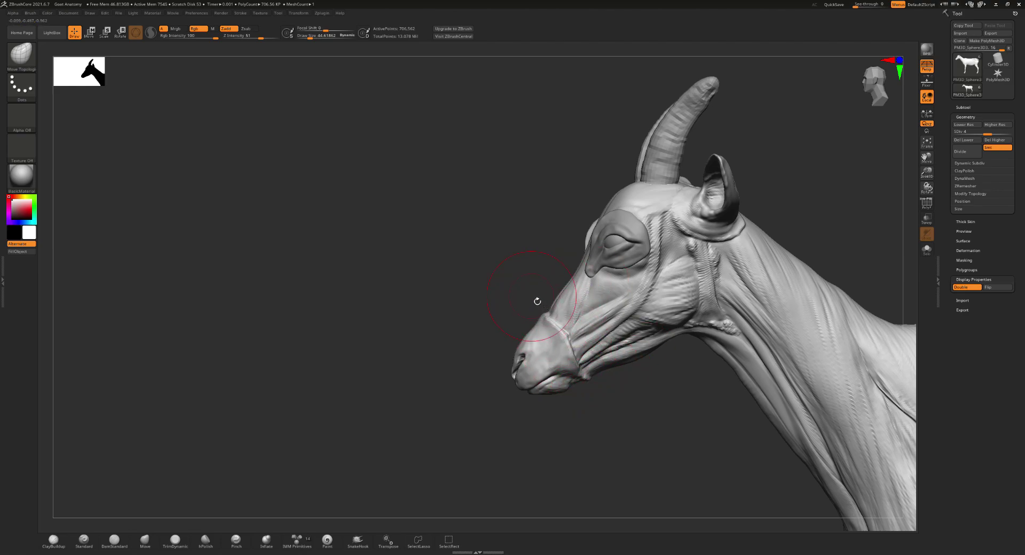
left_click_drag(537, 301, 549, 314)
left_click_drag(573, 282, 575, 282)
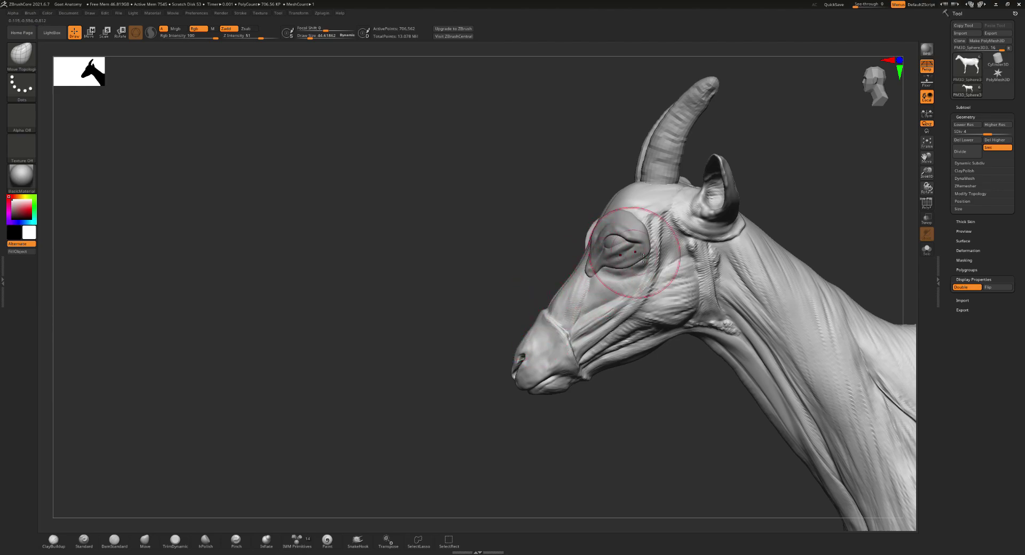
left_click_drag(644, 258, 631, 255)
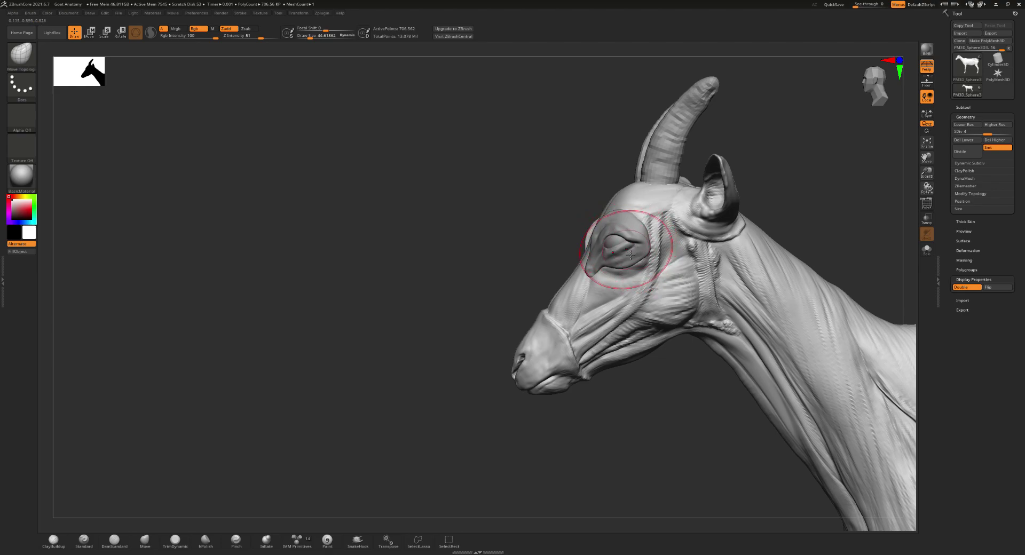
left_click(636, 256, "alt")
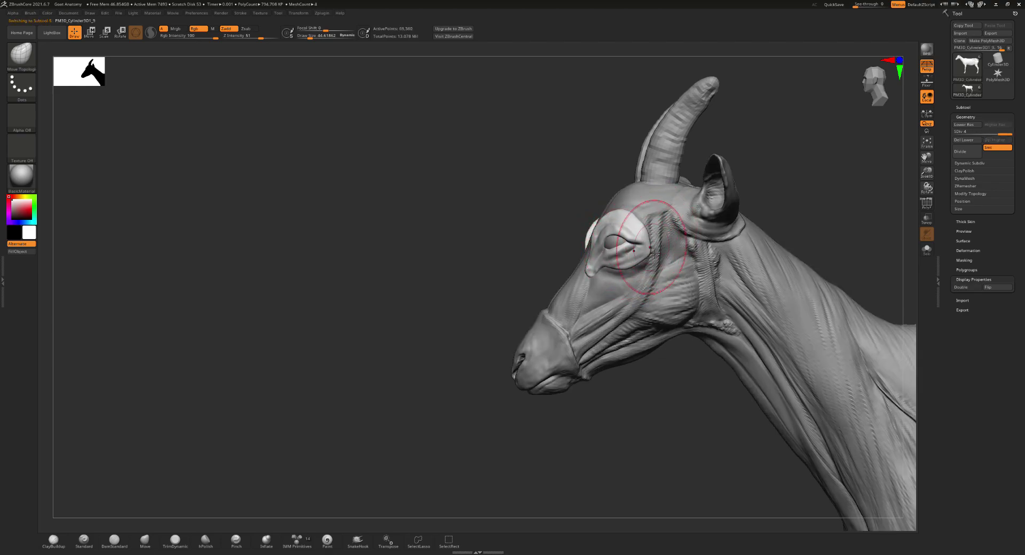
- Use the Transpose gizmo to shift the eyeball slightly sideways, upward and toward the muzzle
key("w")
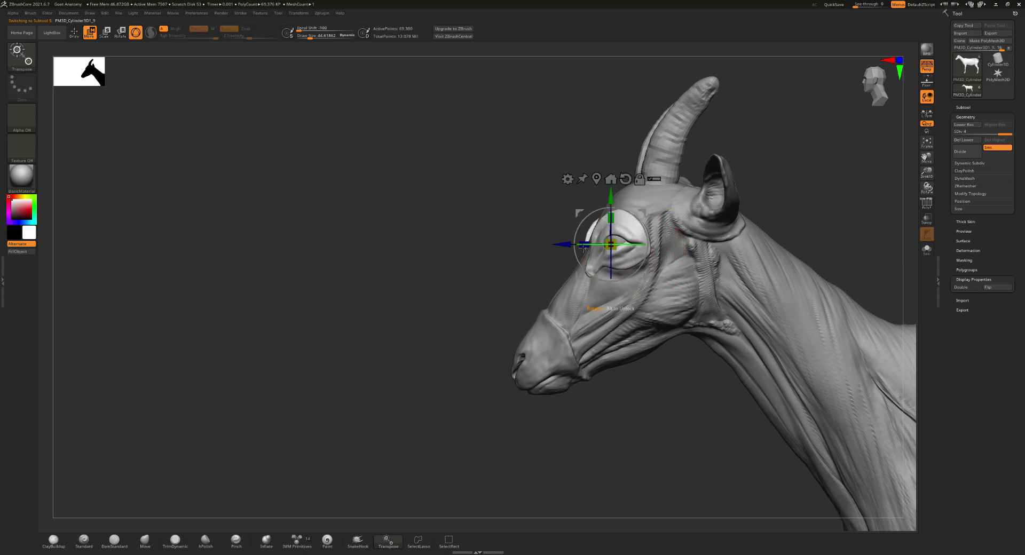
left_click_drag(480, 240, 713, 239, "shift")
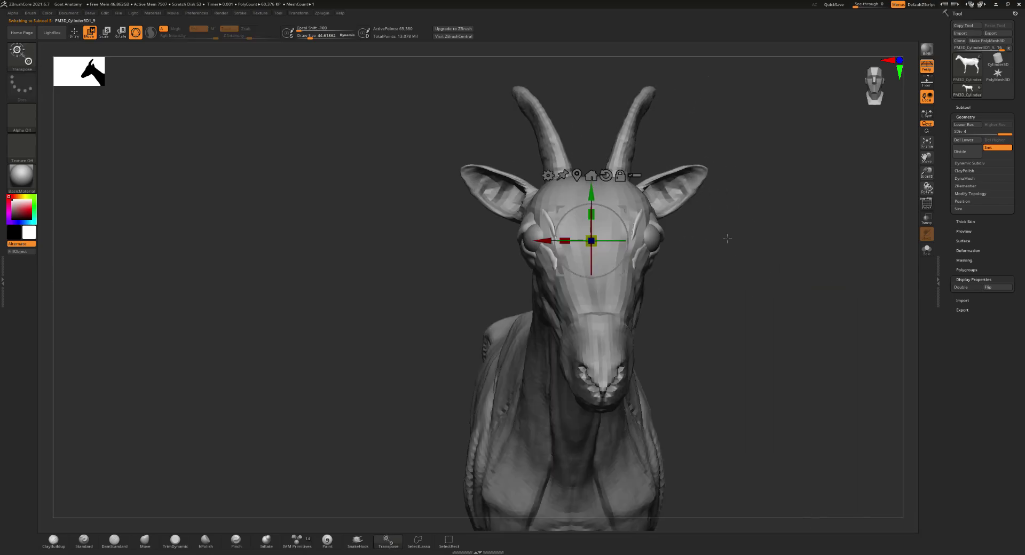
left_click_drag(545, 244, 544, 243)
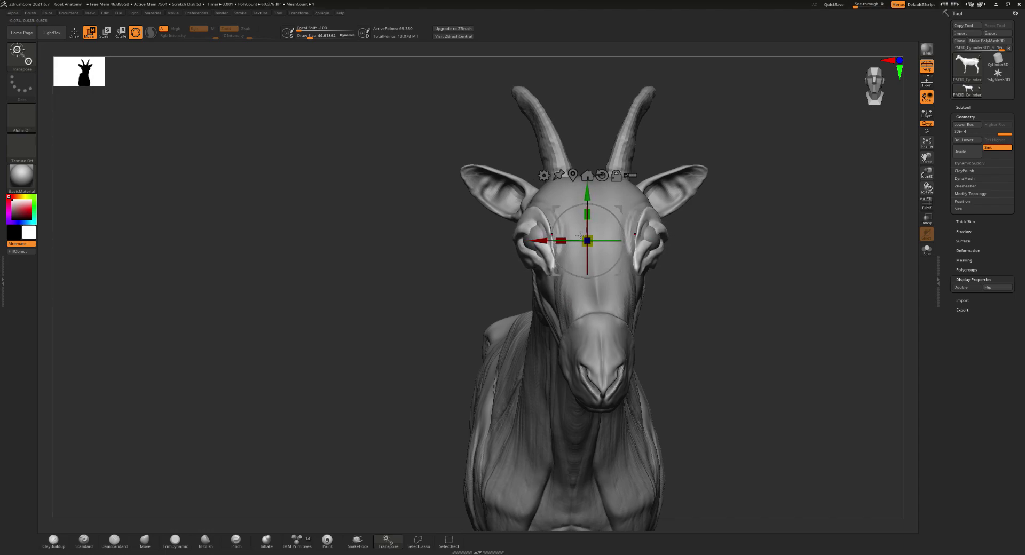
left_click_drag(428, 246, 614, 245)
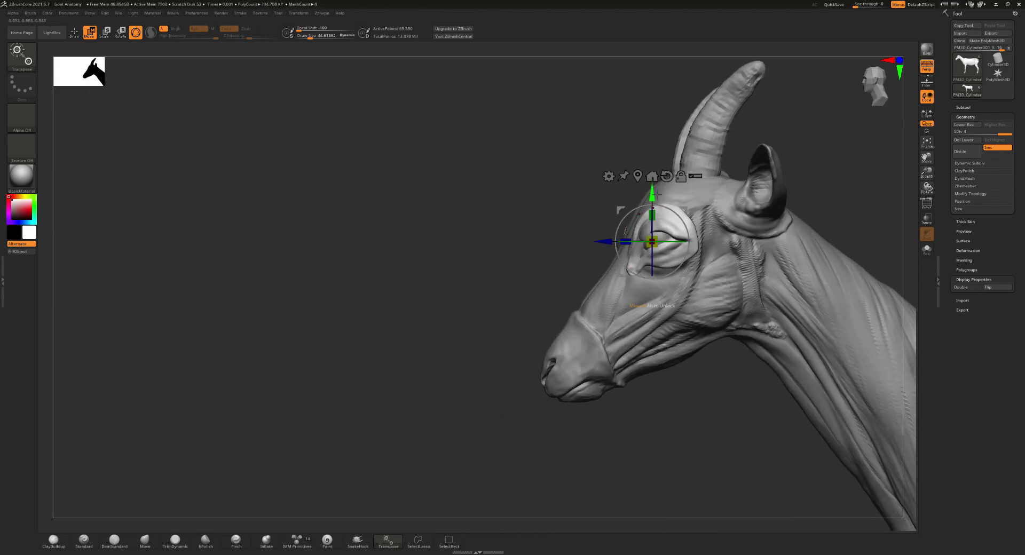
left_click_drag(658, 195, 655, 201)
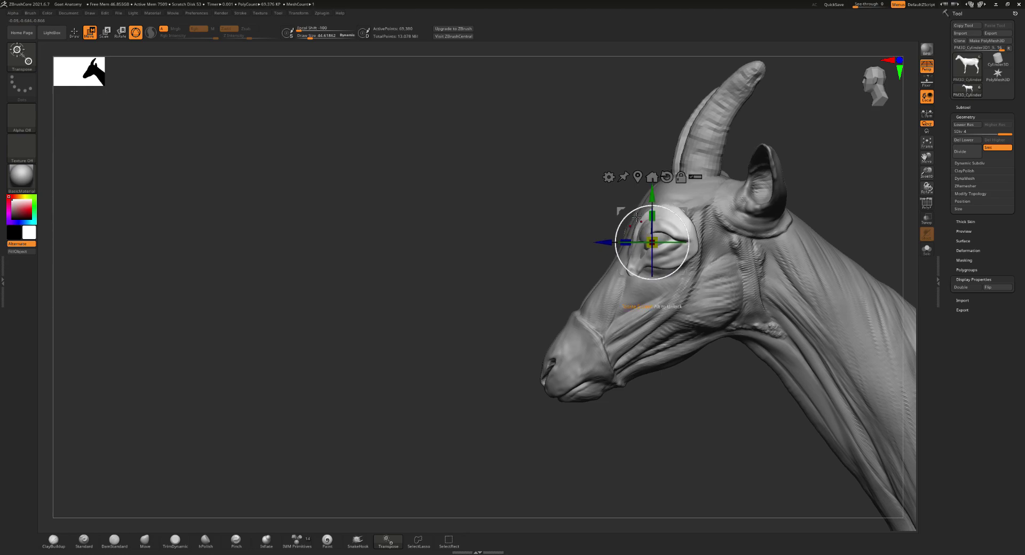
left_click_drag(610, 244, 607, 245)
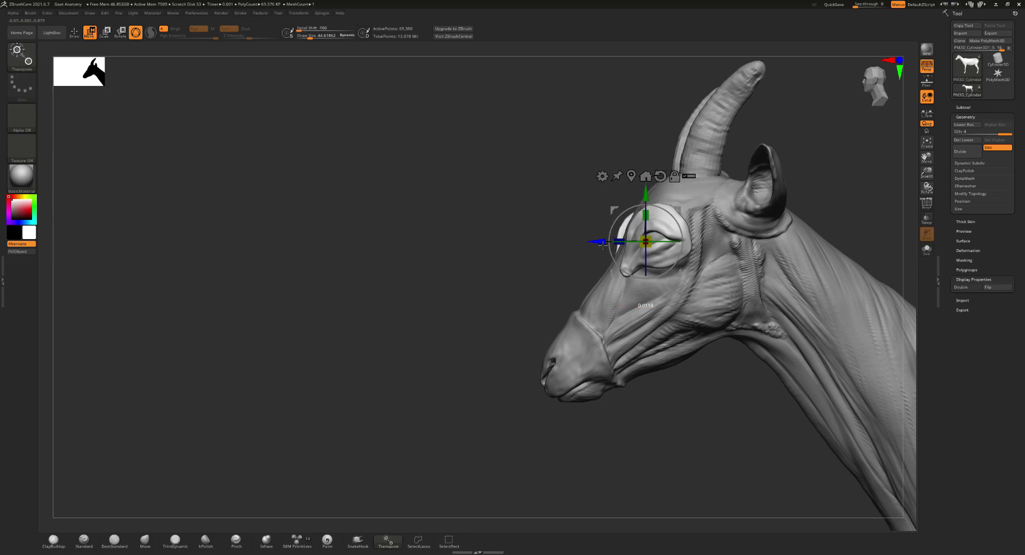
- Switch back to Move Topologic, orbit toward the front and shrink the brush to about 23
key("b")
key("m")
key("t")
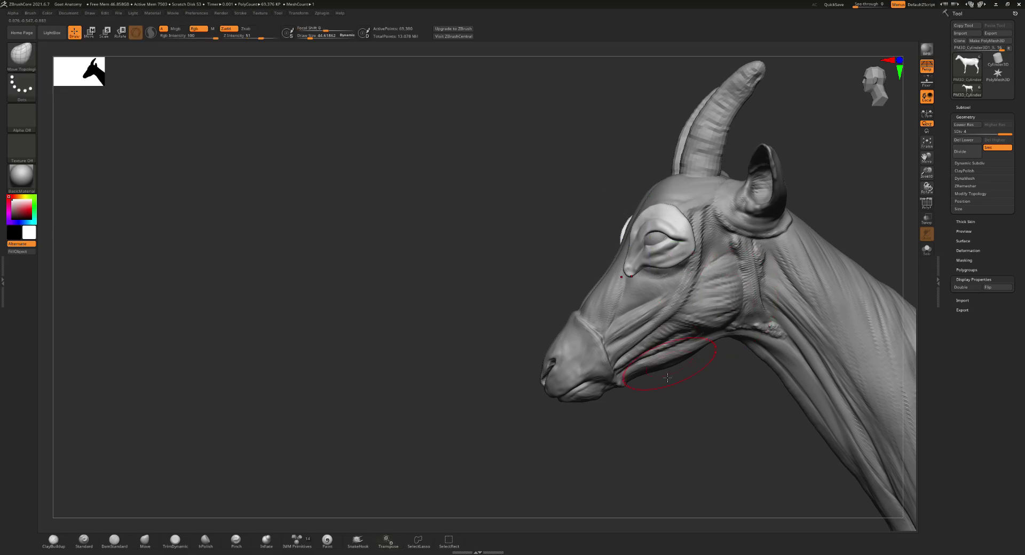
key("ctrl")
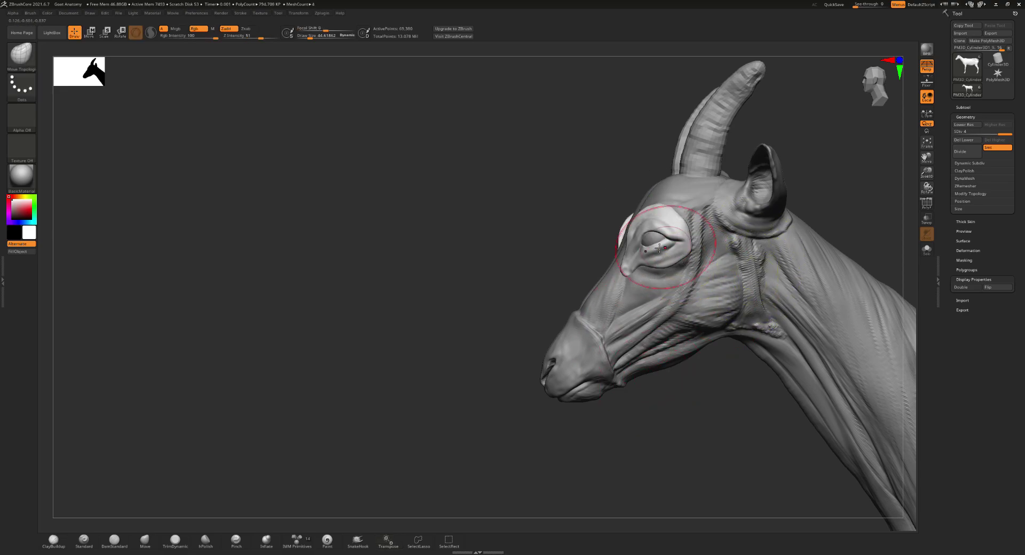
mouse_move(664, 243)
right_mouse_down()
mouse_move(700, 233)
mouse_move(653, 209)
right_mouse_up()
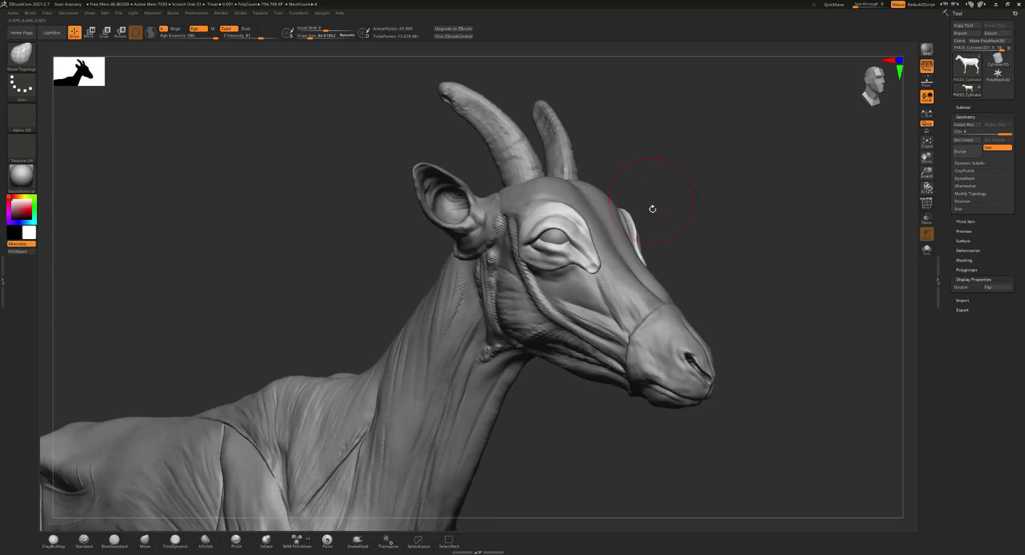
left_click_drag(635, 214, 629, 213)
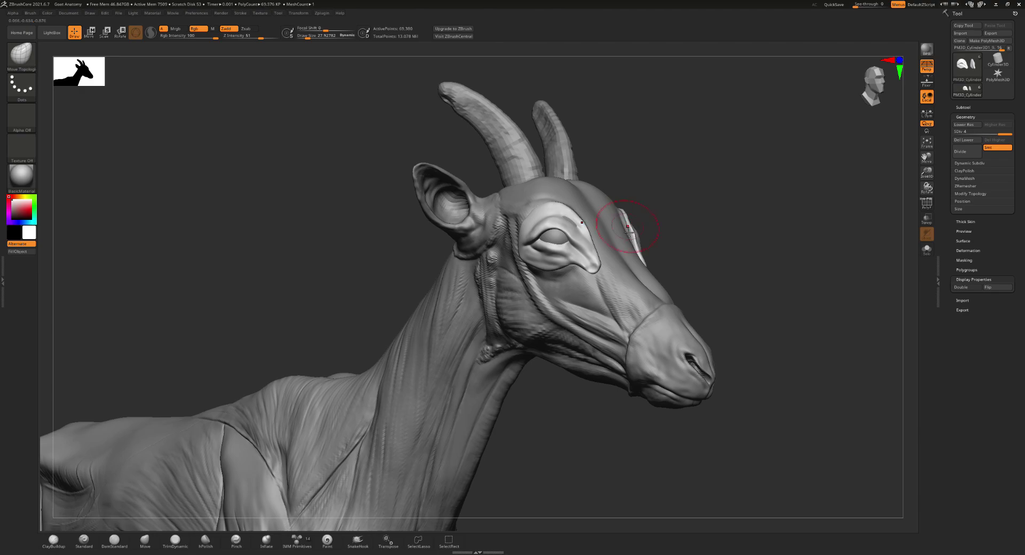
mouse_move(629, 230)
right_mouse_down()
mouse_move(581, 223)
mouse_move(581, 266)
right_mouse_up()
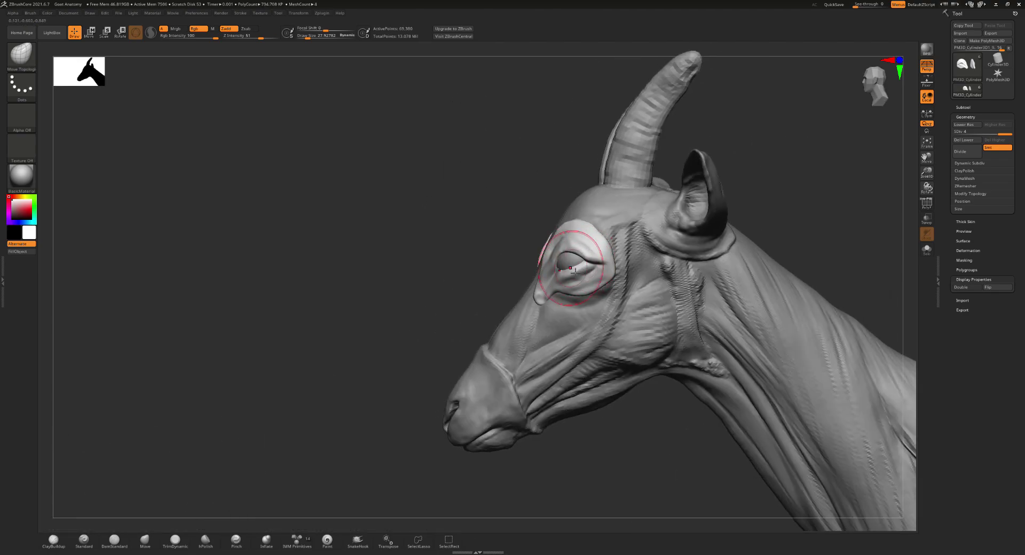
mouse_move(578, 275)
right_mouse_down()
mouse_move(575, 260)
mouse_move(562, 271)
mouse_move(581, 269)
right_mouse_up()
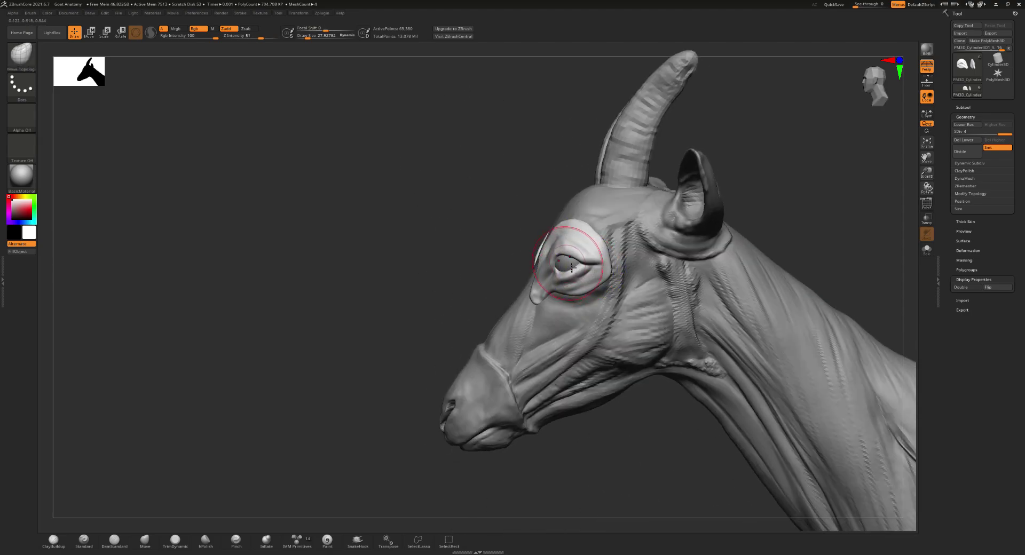
left_click(570, 263)
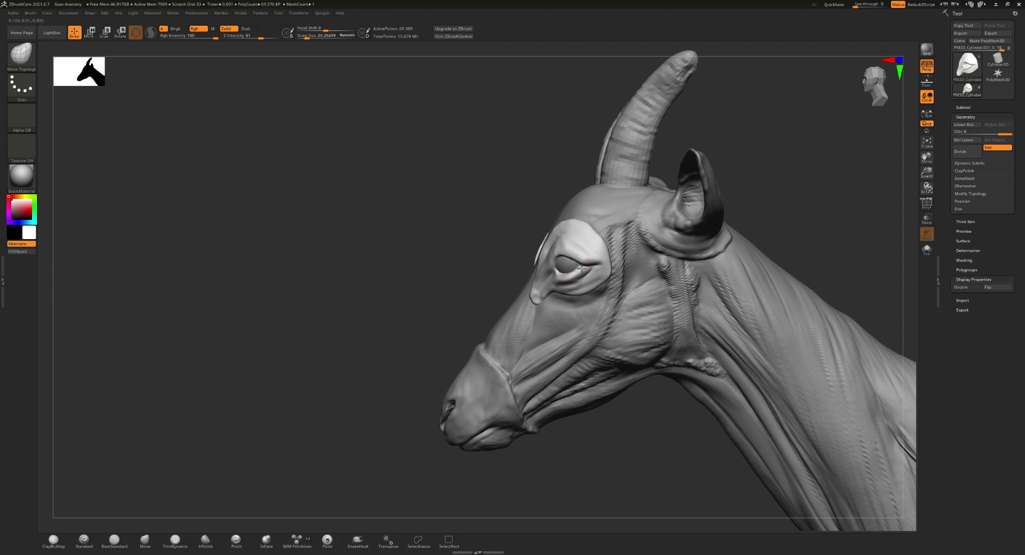
- Enlarge the brush to about 62, activate the main body mesh and lower its subdivision level
mouse_move(581, 262)
right_mouse_down()
mouse_move(561, 258)
mouse_move(571, 265)
mouse_move(563, 271)
mouse_move(666, 321)
right_mouse_up()
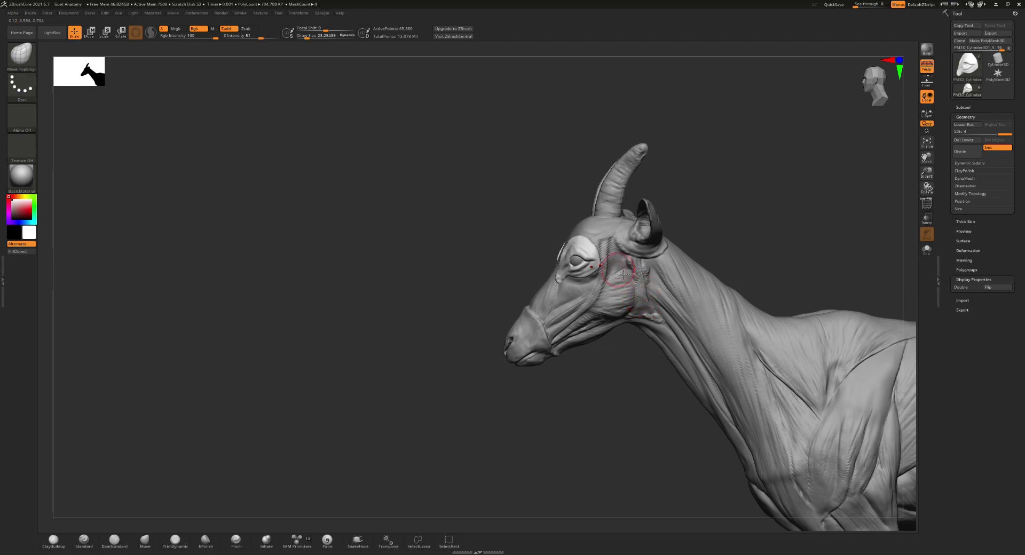
right_click_drag(618, 287, 596, 261)
key("bracketright")
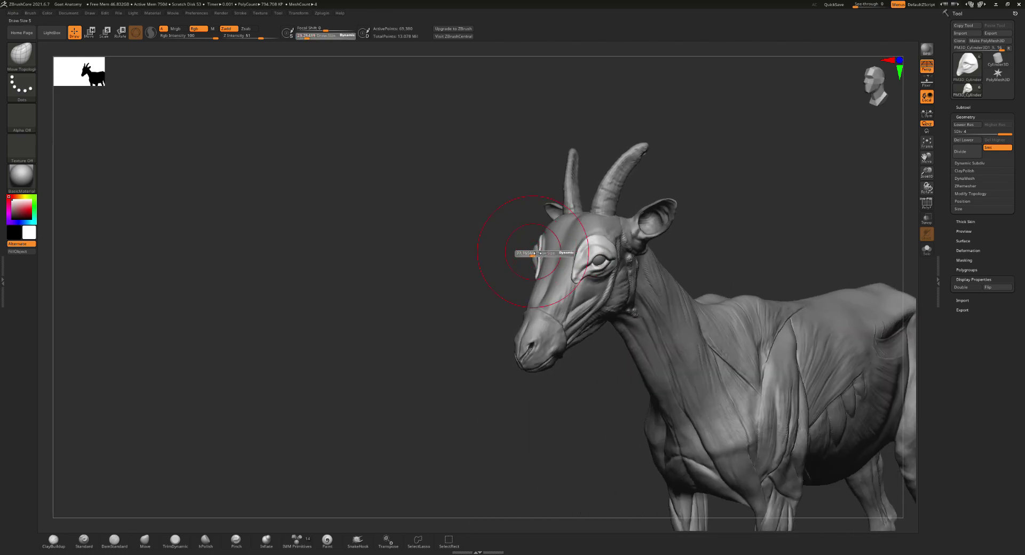
right_click_drag(532, 259, 562, 259)
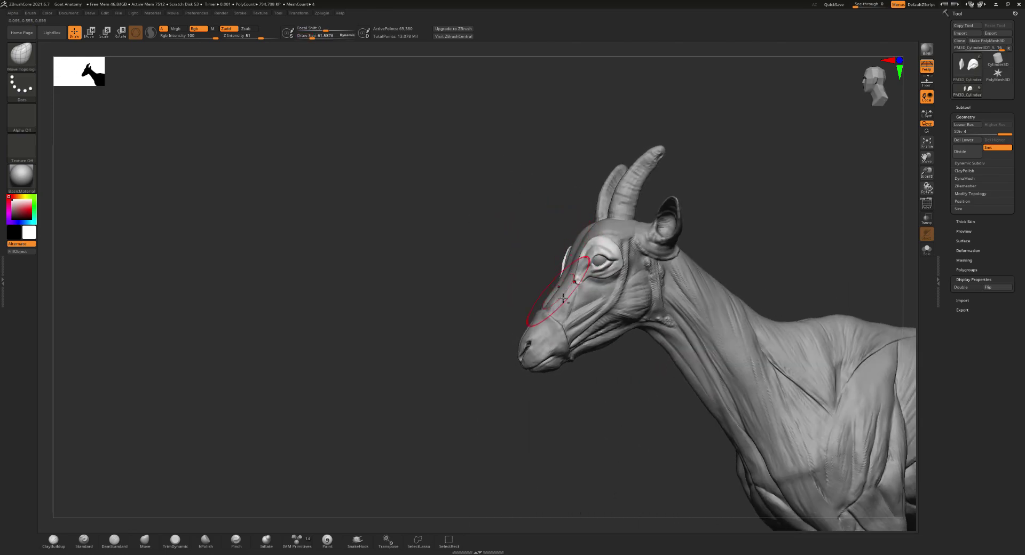
left_click(569, 268, "alt")
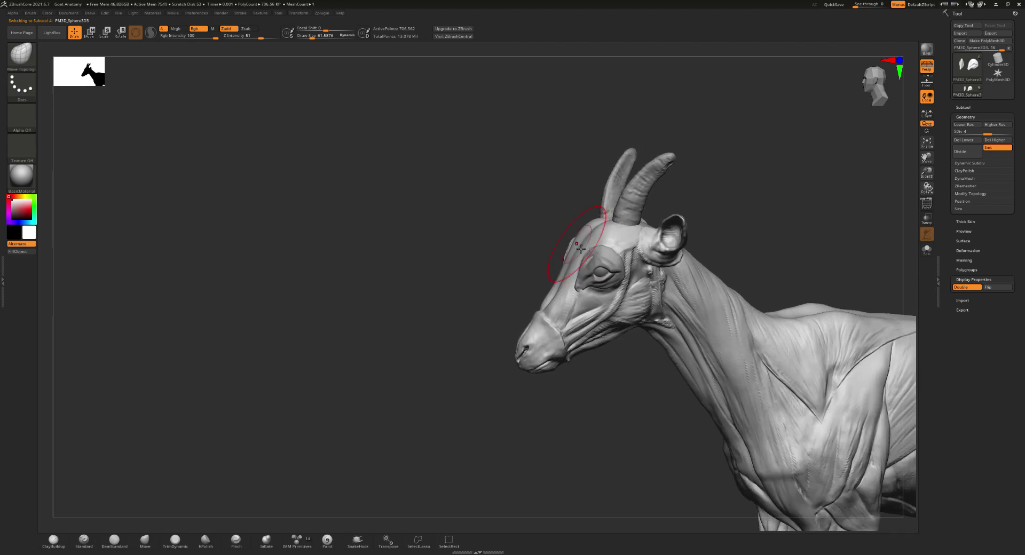
right_click_drag(581, 248, 565, 261)
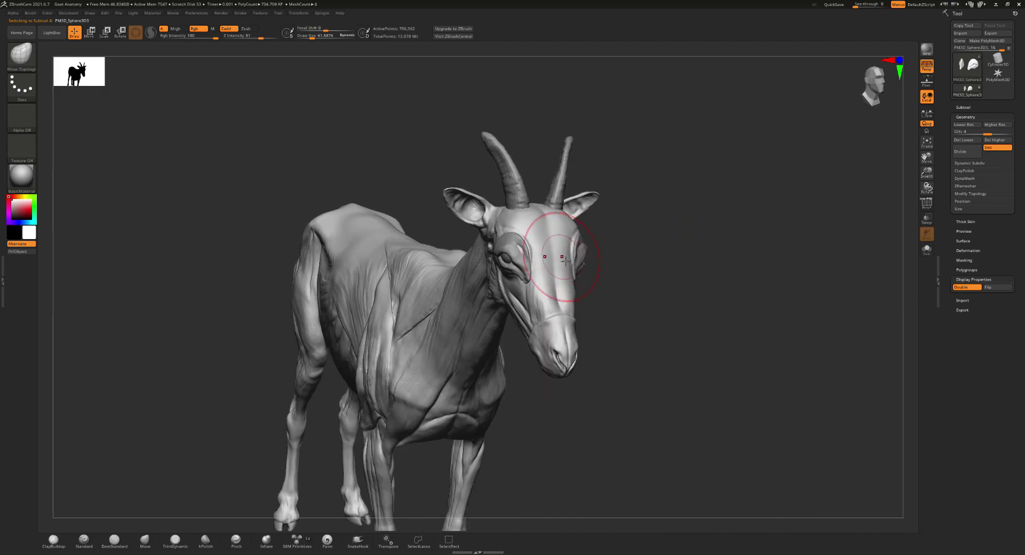
key("shift+d")
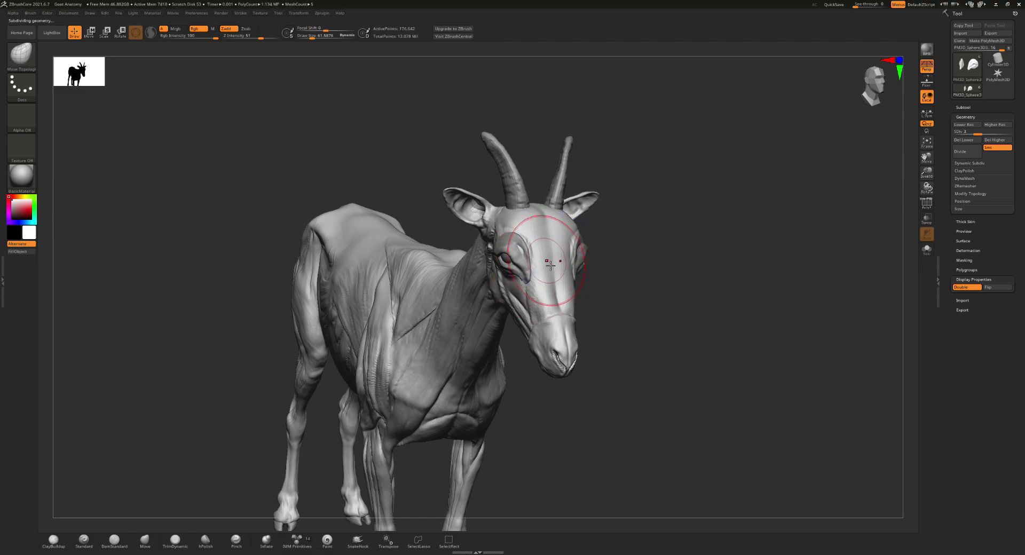
- Return to the highest subdivision level, select ClayBuildup and shrink the brush to about 25
key("d")
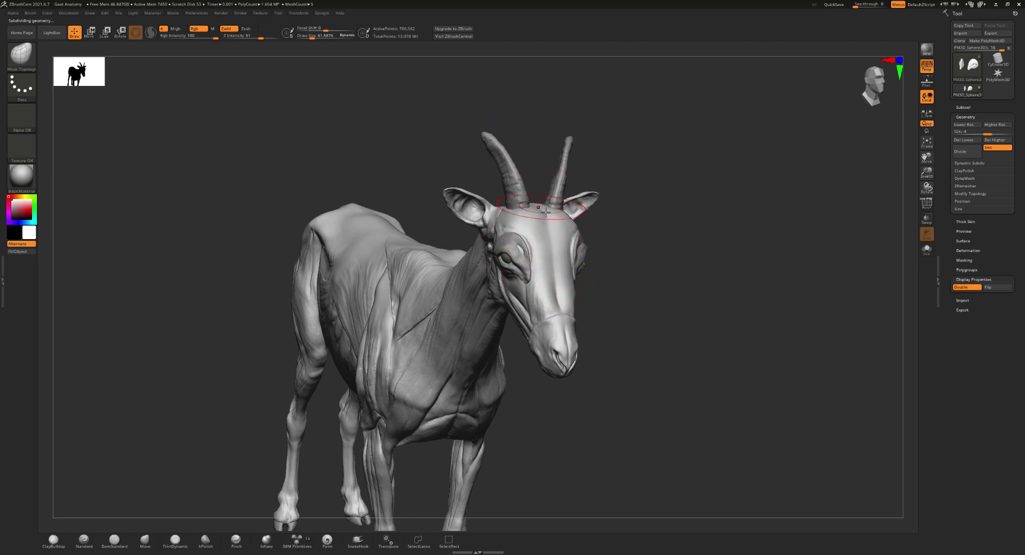
key("b")
key("c")
key("b")
mouse_move(555, 247)
right_mouse_down()
mouse_move(519, 246)
mouse_move(563, 236)
right_mouse_up()
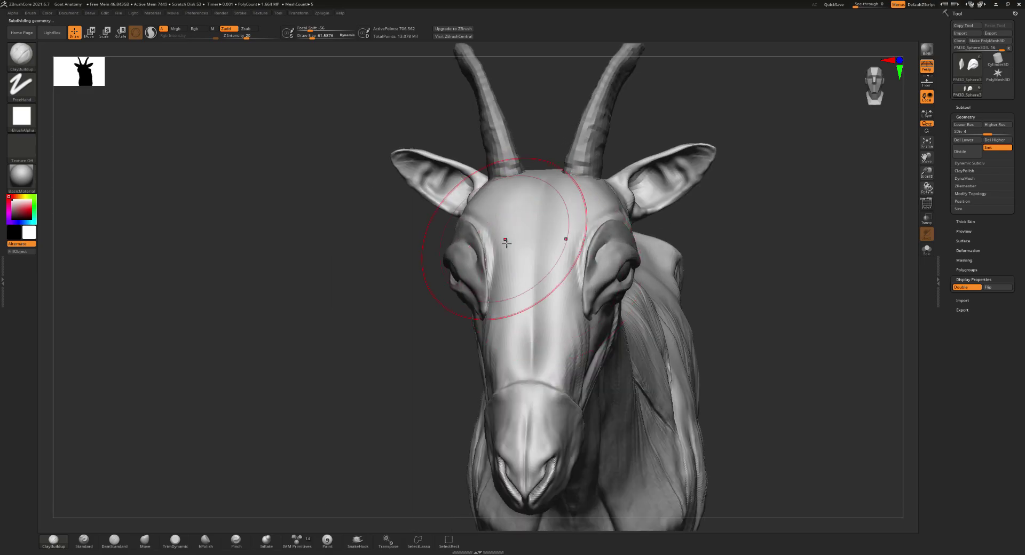
key("s")
left_click_drag(522, 237, 488, 249)
key("s")
- Shrink the brush to about 8 and build up clay inside both ears symmetrically
right_click_drag(488, 248, 366, 172)
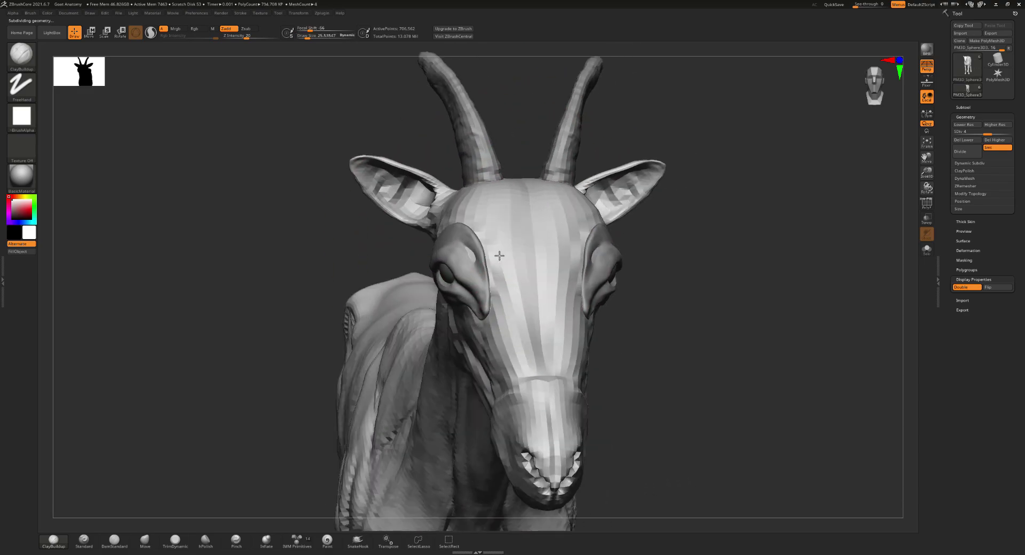
key("s")
left_click_drag(372, 157, 368, 160)
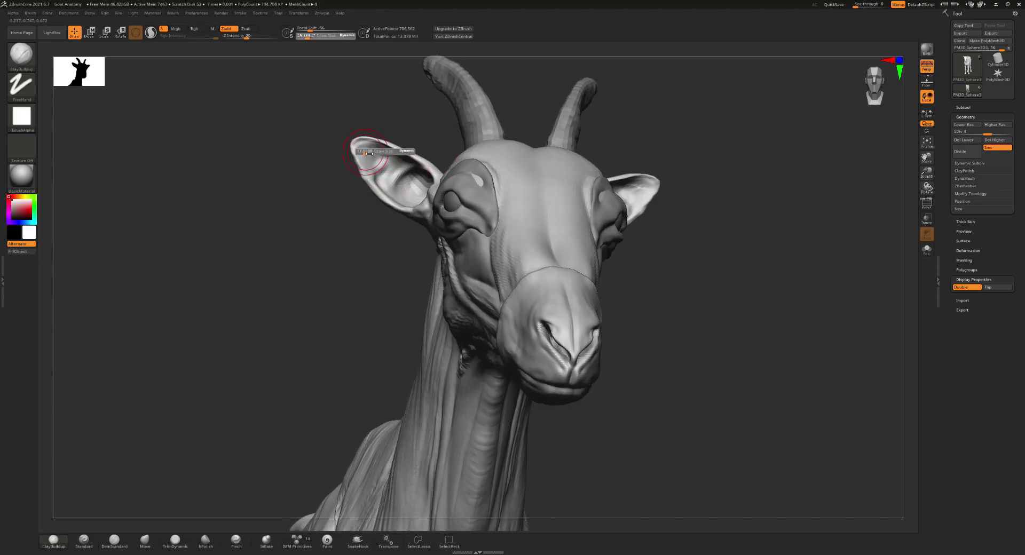
mouse_move(369, 160)
right_mouse_down()
mouse_move(359, 192)
mouse_move(396, 183)
right_mouse_up()
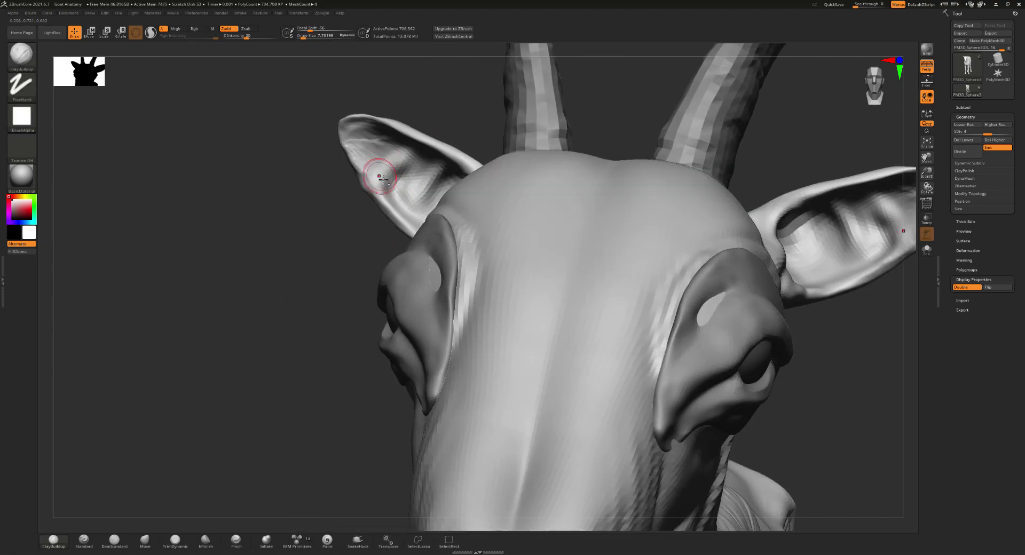
left_click_drag(374, 171, 404, 221)
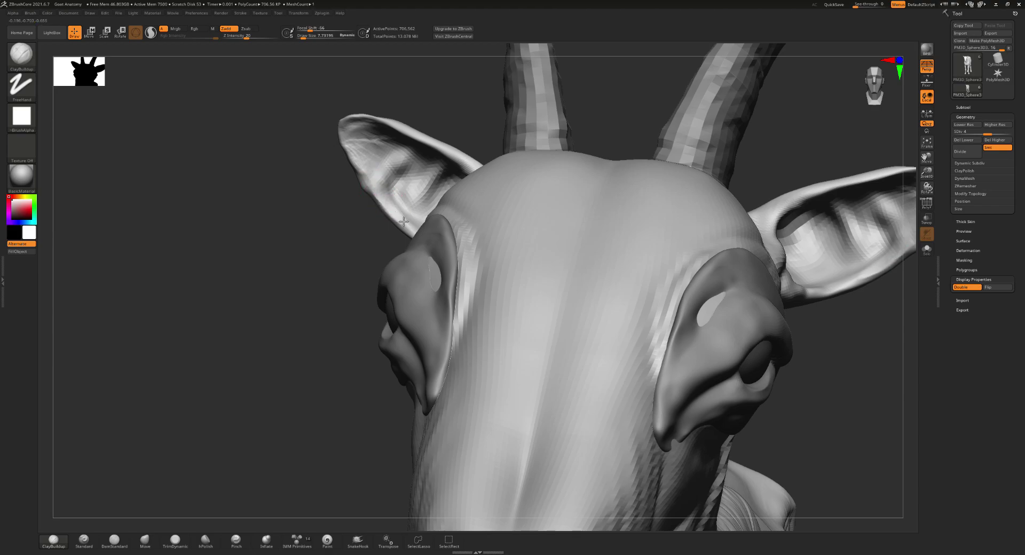
left_click_drag(368, 170, 407, 219)
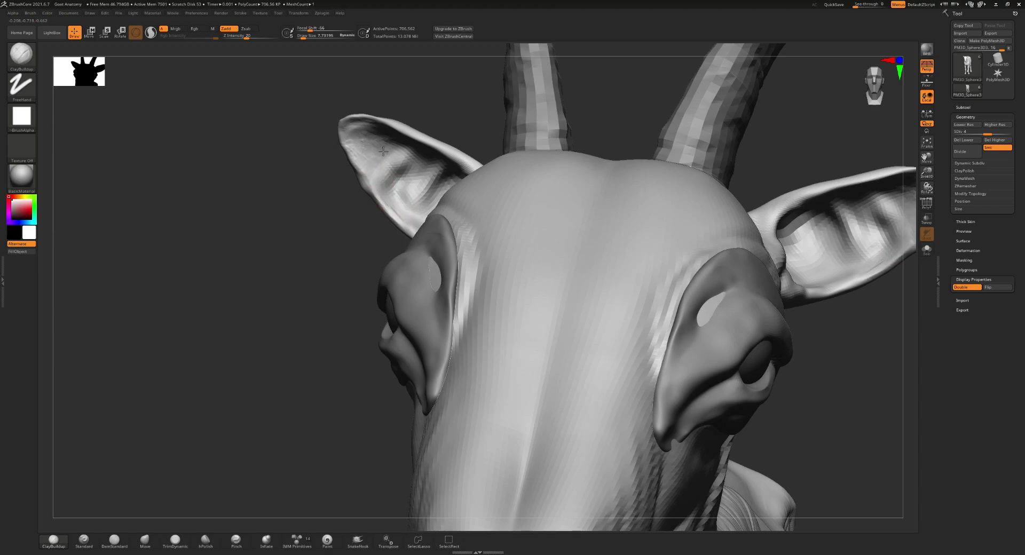
- Enlarge the brush to about 17 and build up clay across the forehead between the horns
right_click_drag(361, 136, 508, 183)
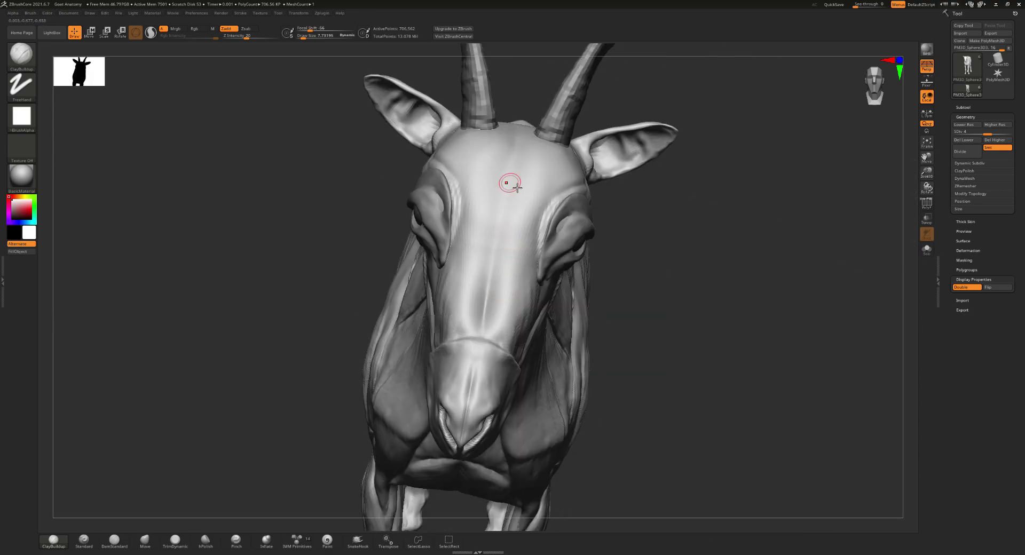
key("s")
mouse_move(524, 188)
left_mouse_down()
mouse_move(536, 188)
mouse_move(515, 228)
mouse_move(539, 202)
mouse_move(491, 214)
mouse_move(529, 210)
mouse_move(480, 235)
mouse_move(512, 251)
mouse_move(481, 251)
mouse_move(517, 238)
mouse_move(495, 176)
mouse_move(508, 233)
left_mouse_up()
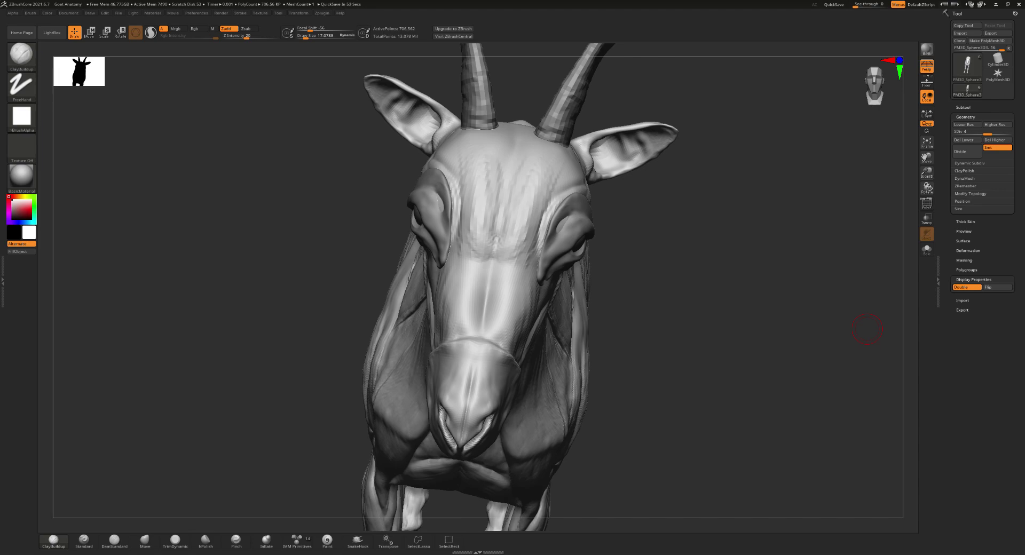
left_click_drag(256, 247, 210, 259, "alt")
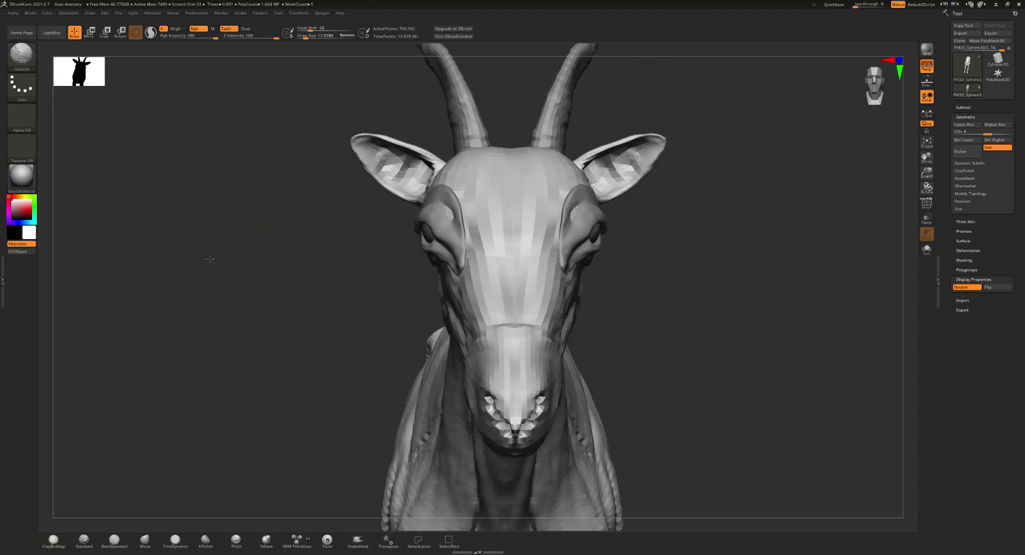
mouse_move(370, 246)
left_mouse_down()
mouse_move(421, 251)
mouse_move(458, 194)
mouse_move(504, 275)
mouse_move(526, 347)
left_mouse_up()
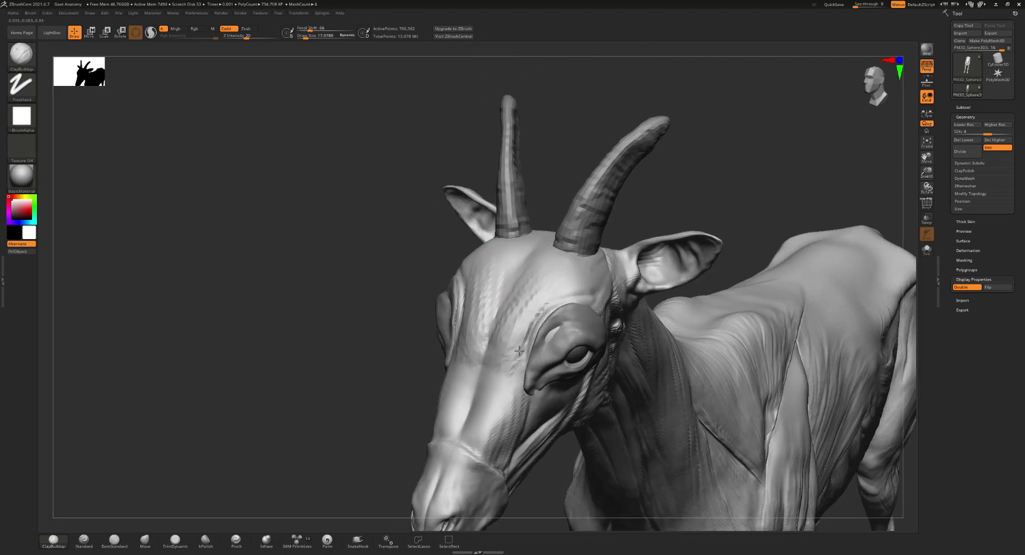
mouse_move(558, 259)
left_mouse_down()
mouse_move(489, 283)
mouse_move(513, 256)
mouse_move(527, 289)
mouse_move(543, 277)
left_mouse_up()
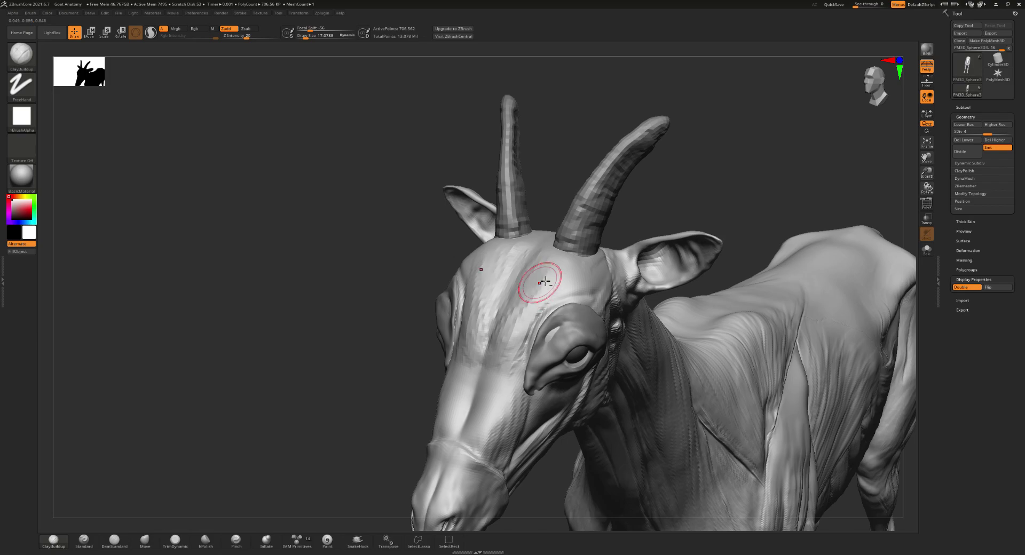
left_click_drag(499, 309, 507, 267)
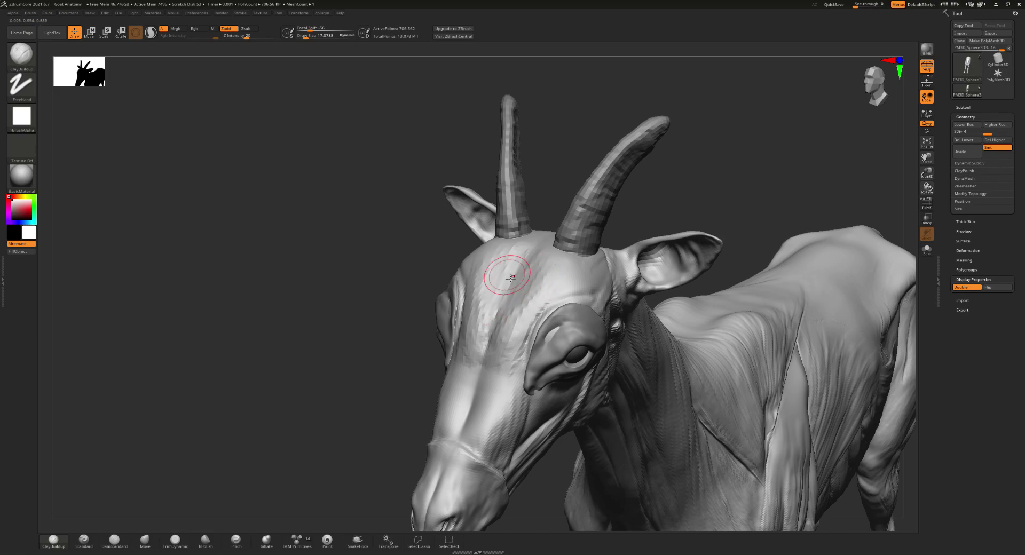
mouse_move(508, 267)
right_mouse_down()
mouse_move(558, 265)
mouse_move(451, 279)
right_mouse_up()
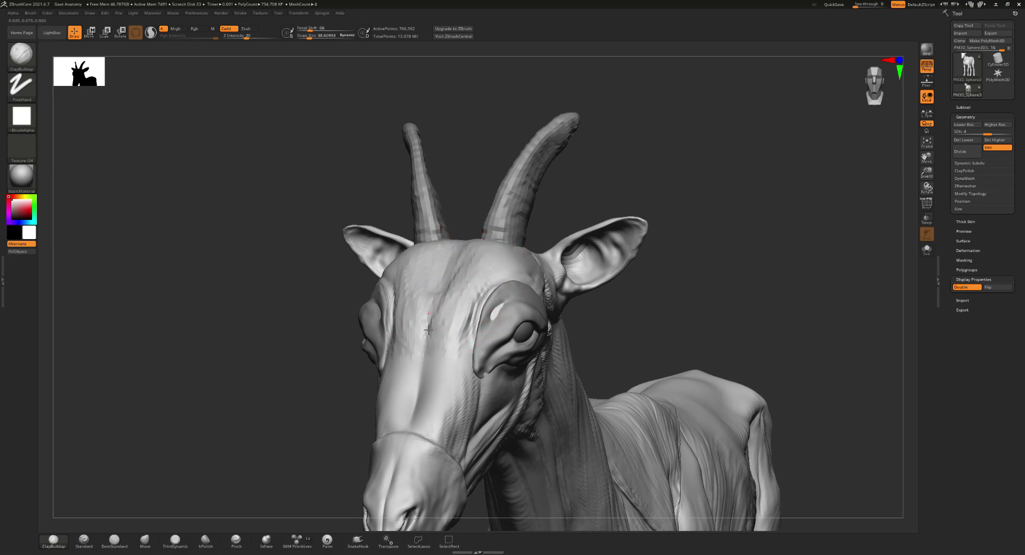
- Reactivate the main body mesh, set brush size about 13.5 and add clay above and beside the eye
left_click(497, 310, "alt")
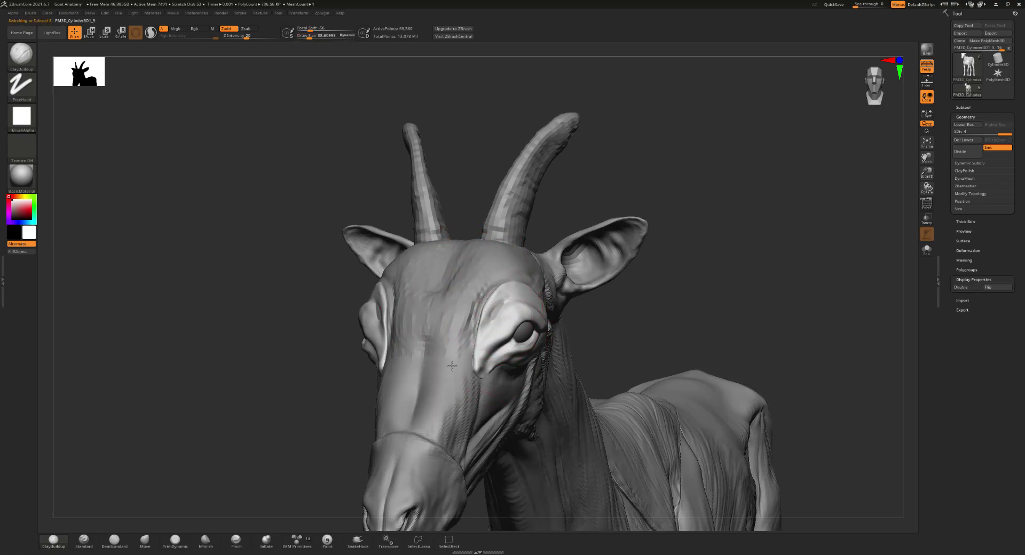
left_click(484, 310, "alt")
key("s")
left_click(484, 310)
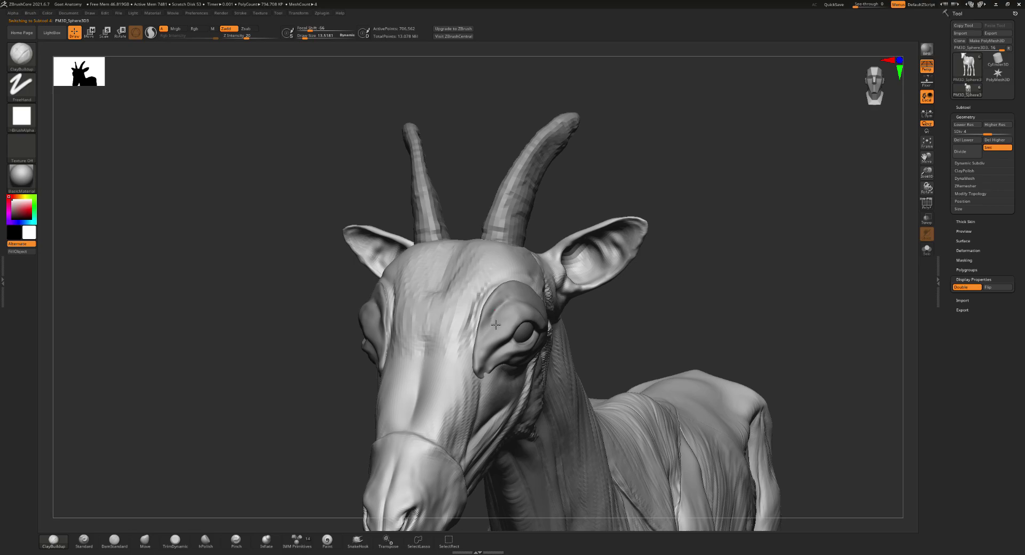
right_click_drag(507, 279, 448, 284)
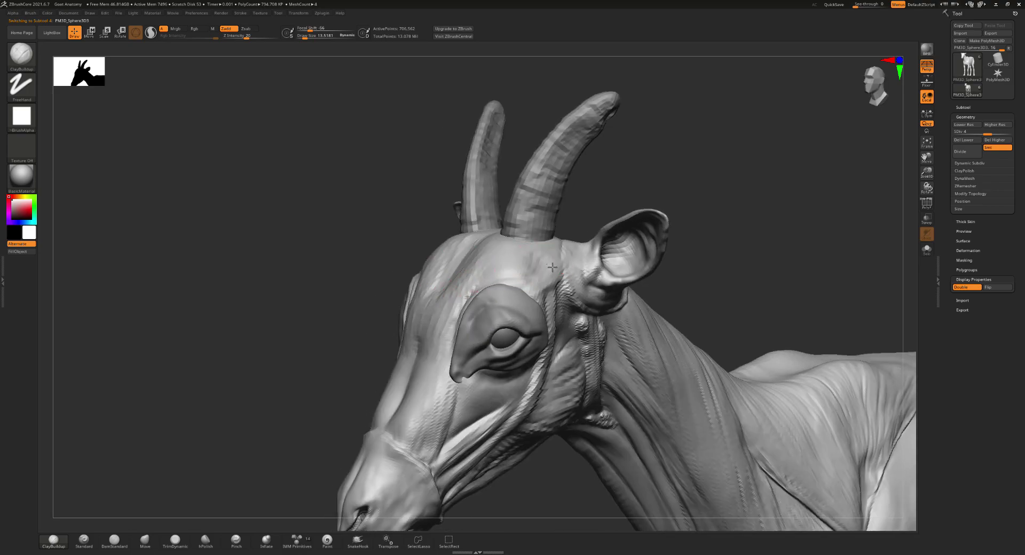
mouse_move(515, 262)
left_mouse_down()
mouse_move(520, 291)
mouse_move(478, 284)
left_mouse_up()
left_click_drag(453, 325, 444, 344)
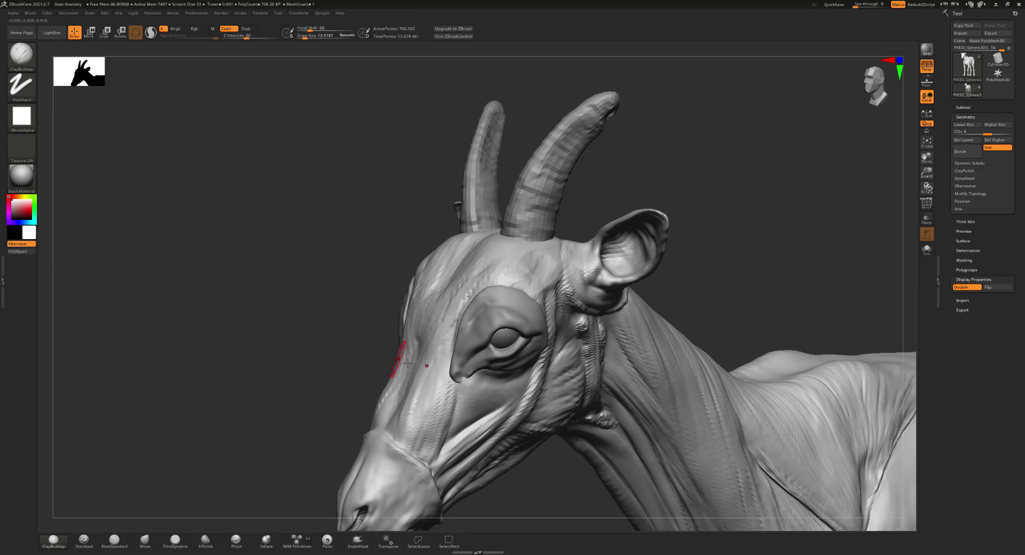
- Build up the nasal bridge and add symmetric clay texture along the forehead
right_click_drag(395, 368, 395, 418)
mouse_move(395, 417)
left_mouse_down()
mouse_move(406, 387)
mouse_move(419, 389)
mouse_move(406, 374)
mouse_move(421, 422)
mouse_move(390, 339)
mouse_move(407, 423)
left_mouse_up()
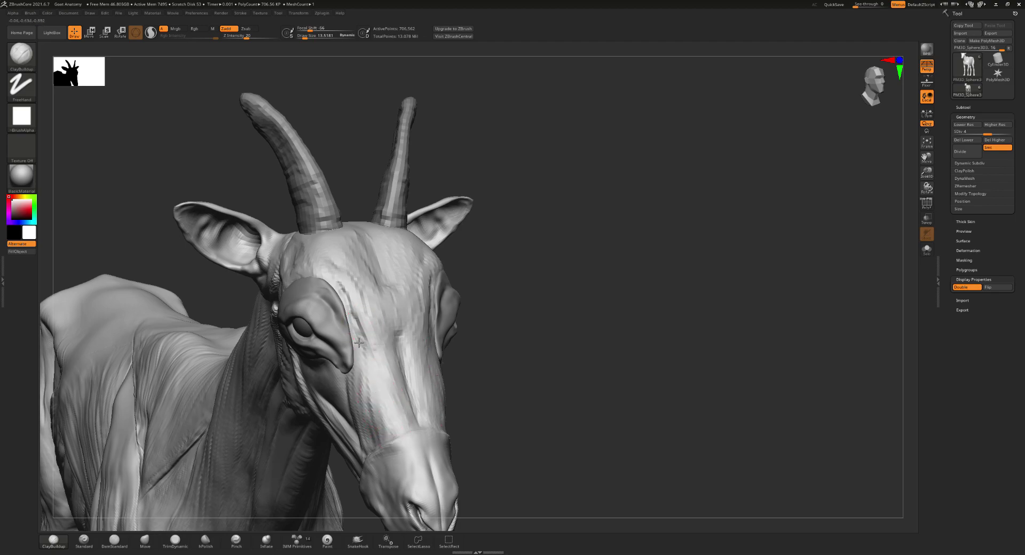
mouse_move(359, 343)
left_mouse_down()
mouse_move(355, 320)
mouse_move(359, 333)
mouse_move(400, 330)
left_mouse_up()
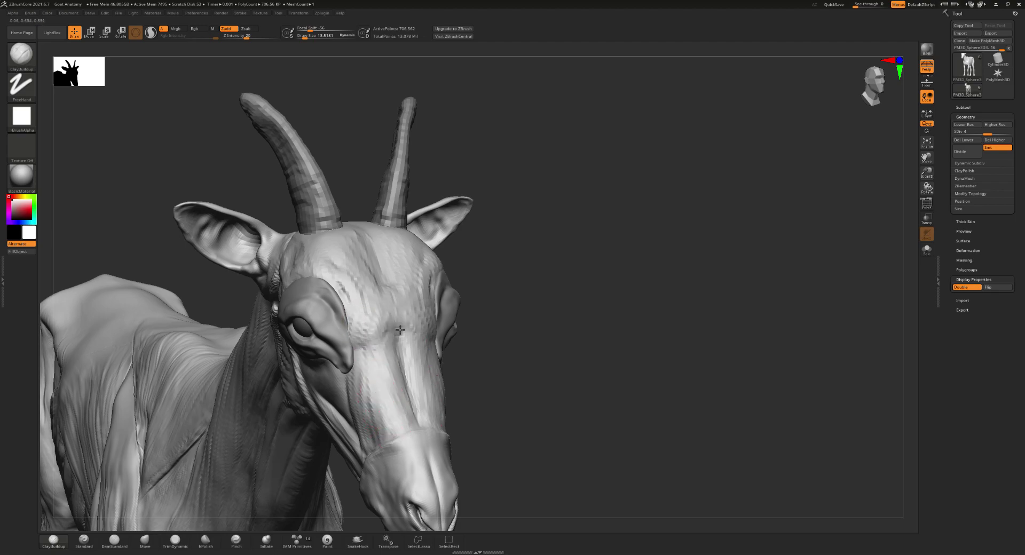
right_click_drag(415, 293, 378, 290)
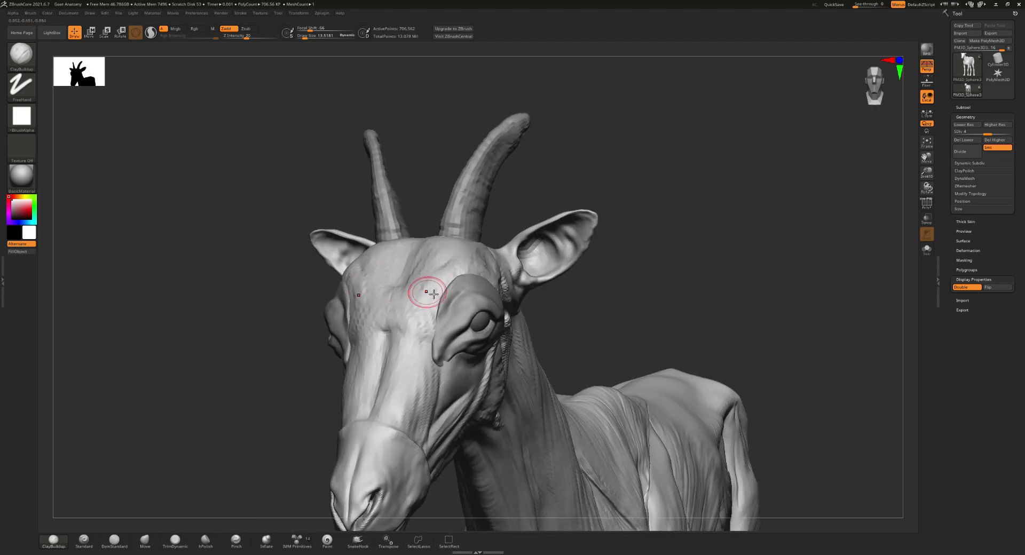
left_click_drag(434, 293, 436, 316)
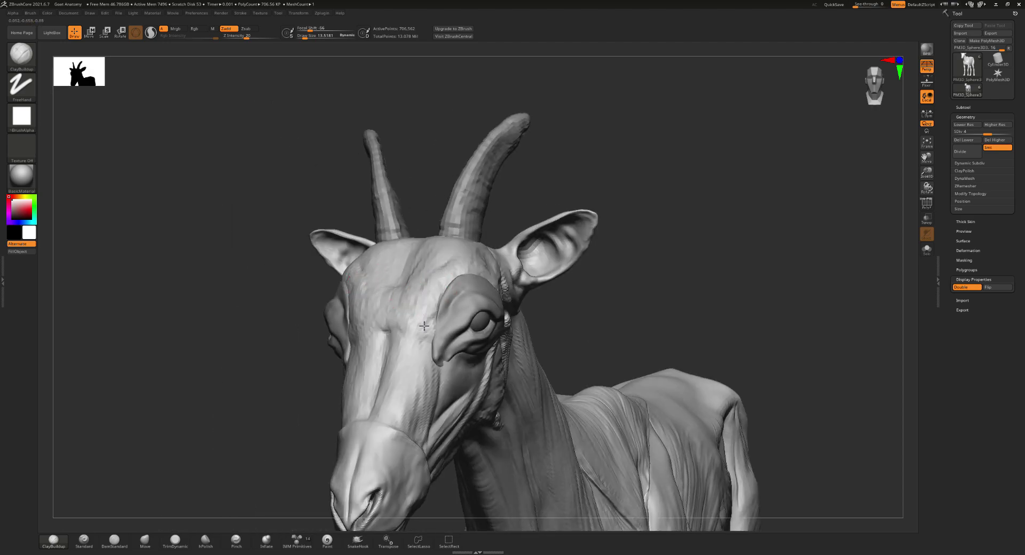
right_click_drag(424, 276, 428, 293)
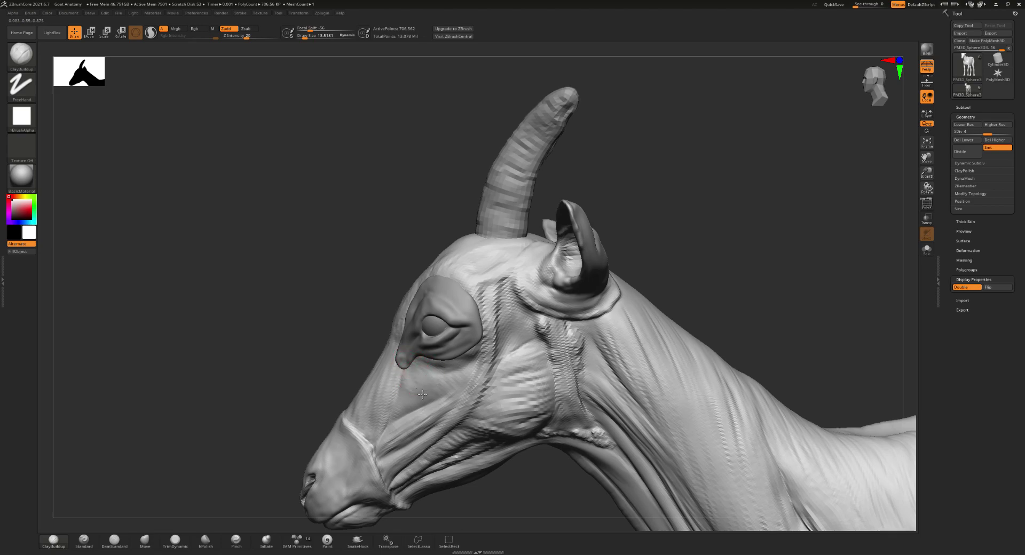
right_click_drag(359, 379, 377, 384, "ctrl")
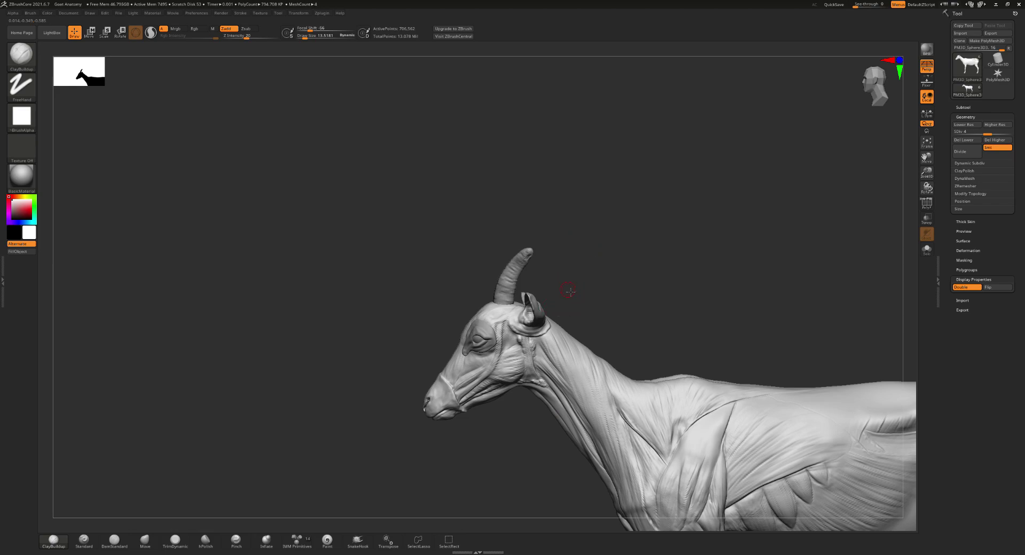
- Pan the goat up and left and enlarge the brush for broader changes
left_click_drag(570, 291, 534, 265, "alt")
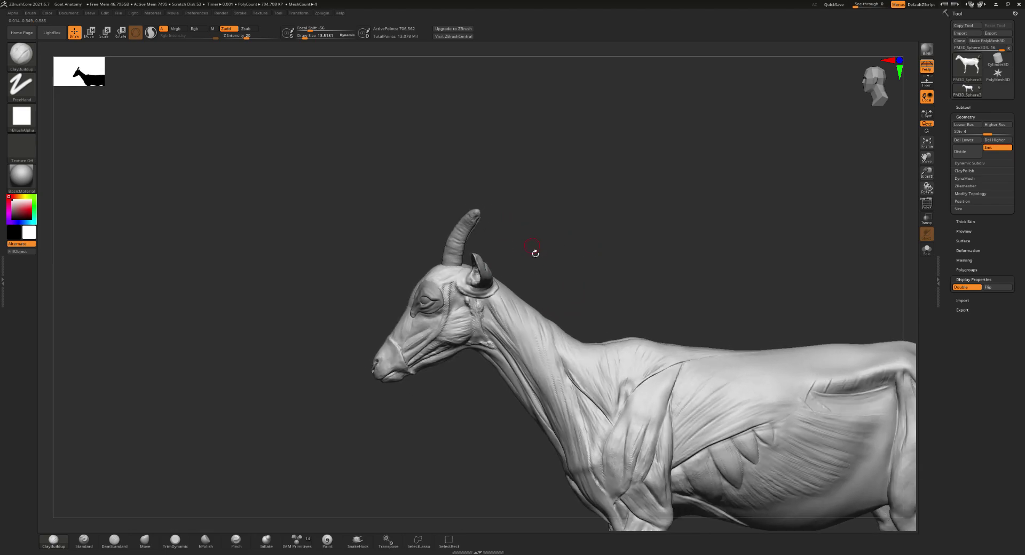
right_click_drag(436, 270, 458, 276, "ctrl")
key("s")
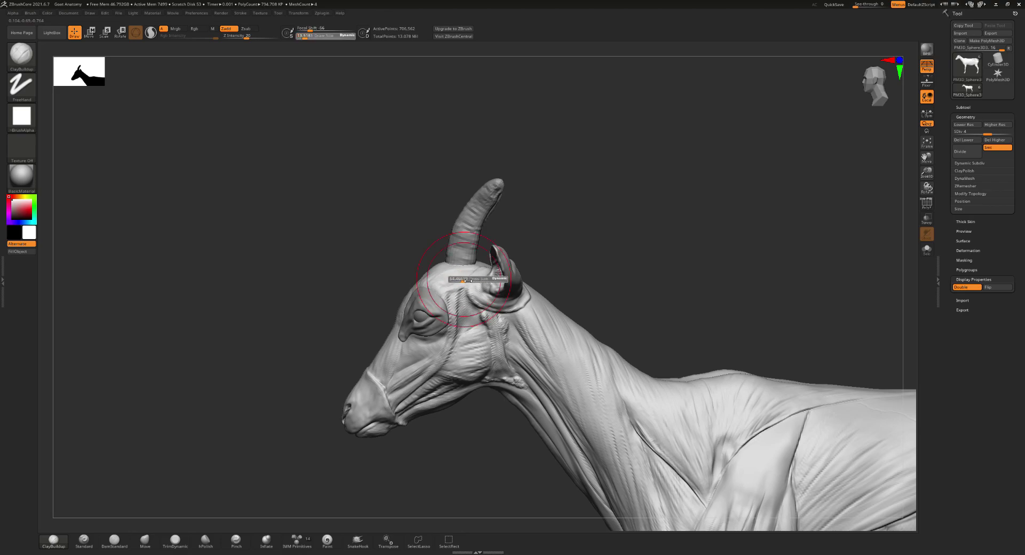
left_click_drag(452, 281, 462, 284)
- With Move Topologic, reshape the brow lump over the eye socket
key("b")
key("m")
key("t")
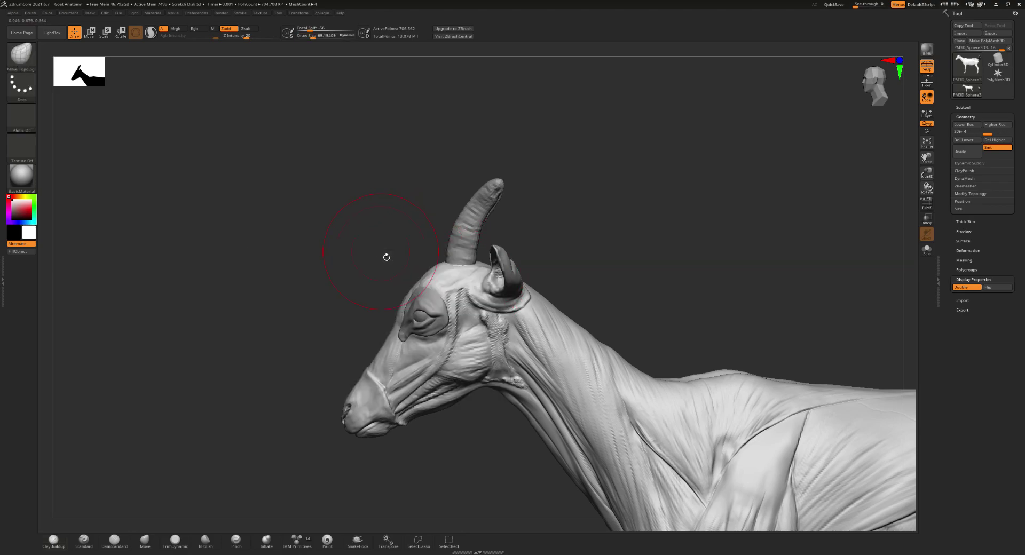
right_click_drag(402, 309, 400, 310)
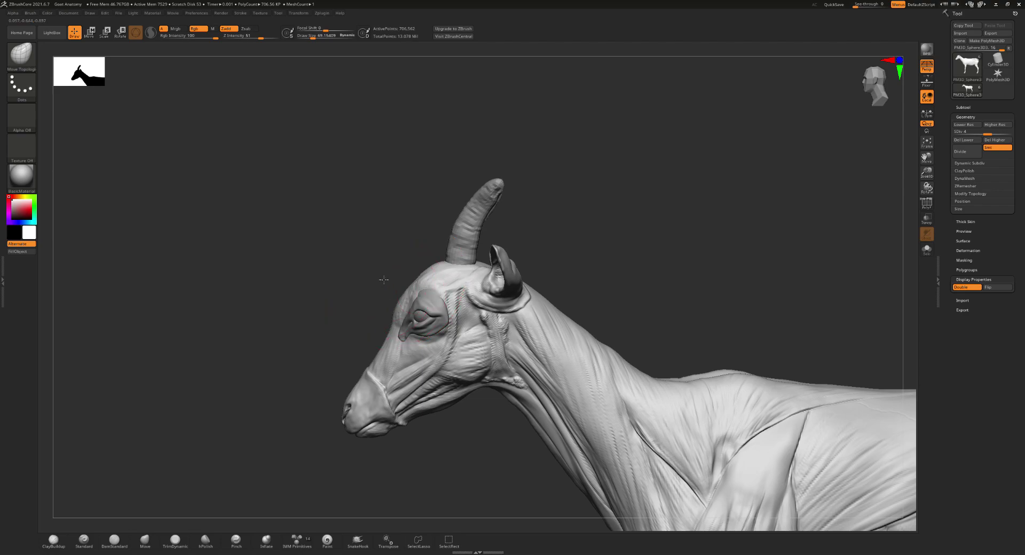
right_click_drag(383, 279, 474, 297)
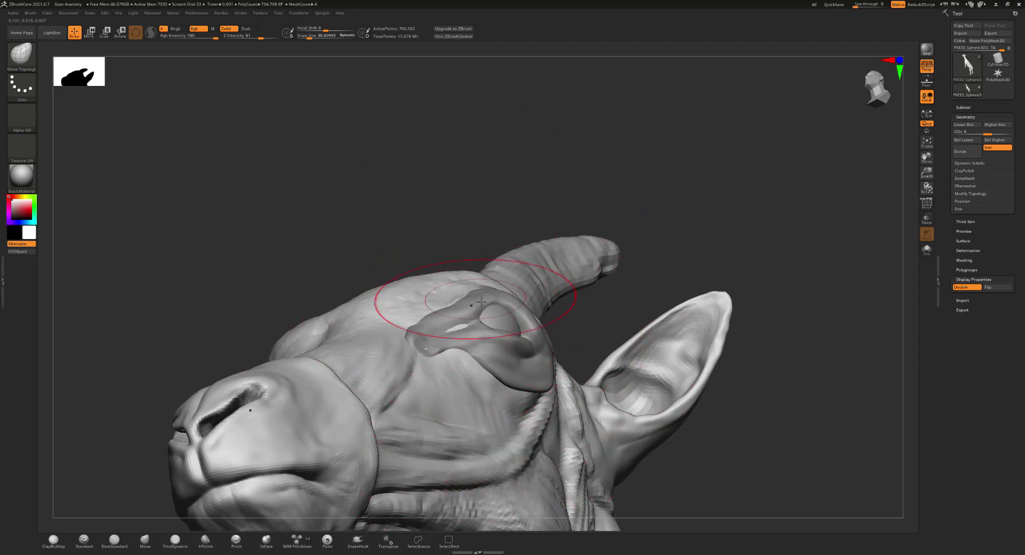
left_click_drag(481, 302, 431, 324)
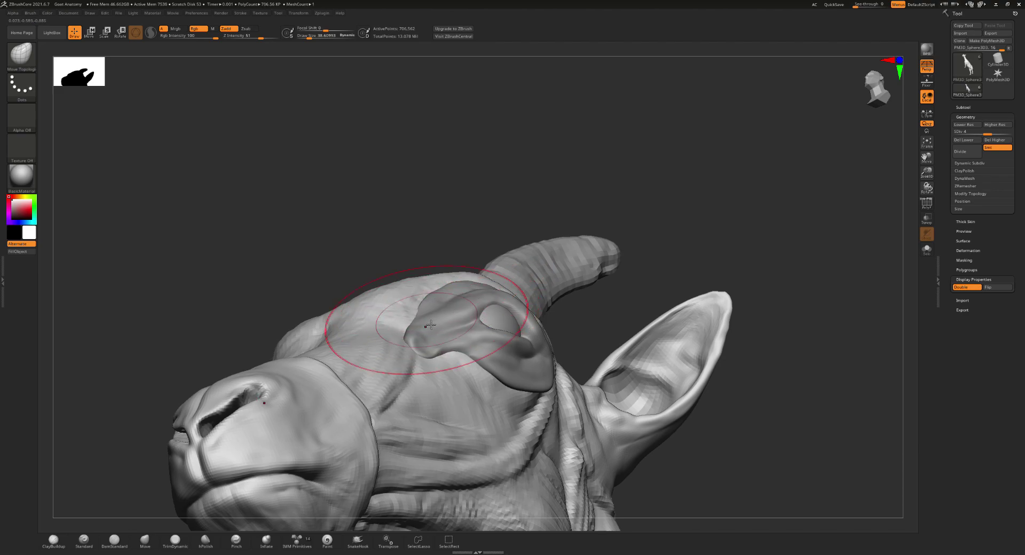
- Reshape the nose bridge toward the eye, adjust the horn base and shrink the brush
right_click_drag(430, 324, 434, 344)
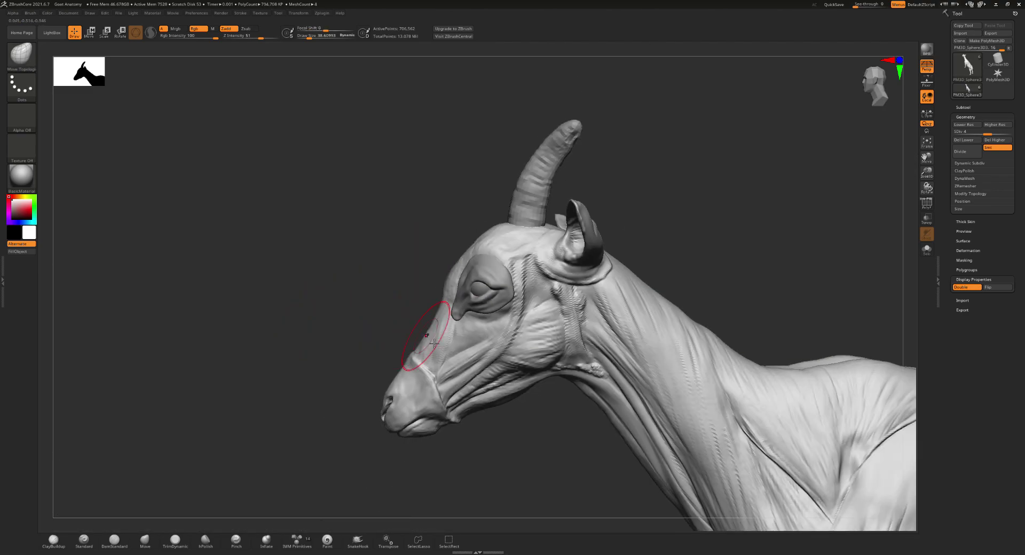
left_click_drag(433, 345, 445, 305)
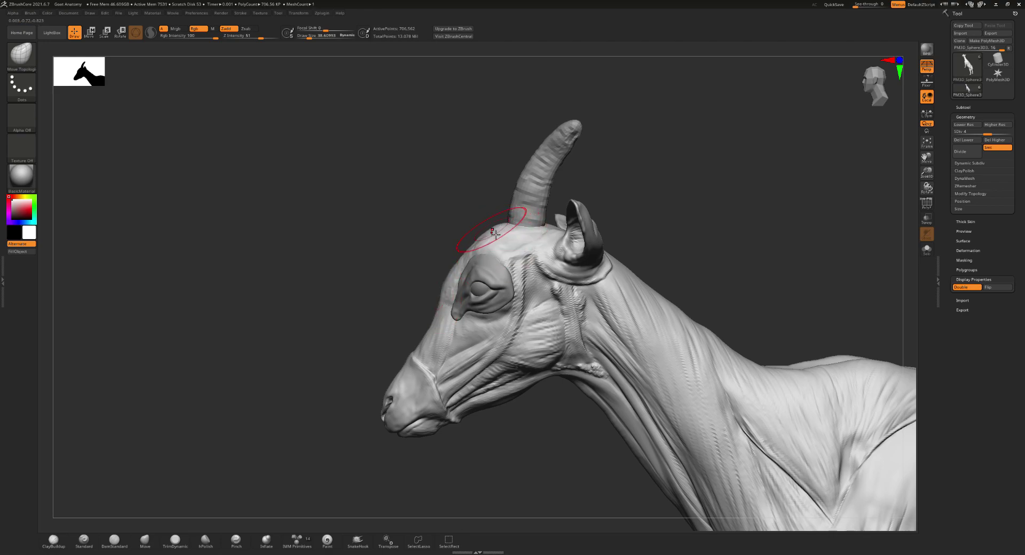
left_click_drag(501, 230, 484, 248)
mouse_move(594, 192)
left_mouse_down()
mouse_move(558, 217)
mouse_move(557, 204)
mouse_move(582, 241)
mouse_move(549, 217)
mouse_move(522, 221)
left_mouse_up()
key("bracketleft")
key("bracketleft")
key("bracketleft")
- Switch to ClayBuildup and add clay strokes along the goat's cheek
key("b")
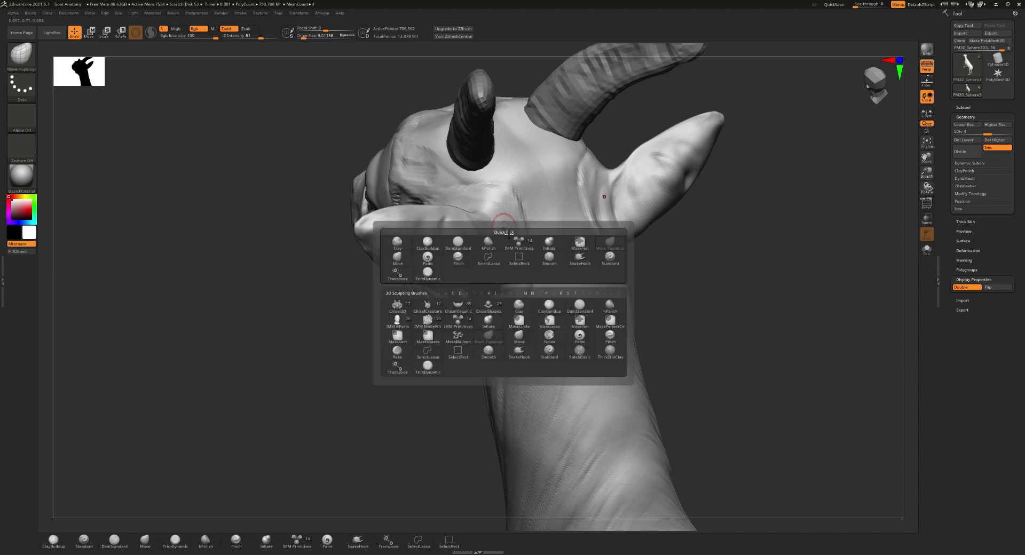
key("c")
key("b")
left_click_drag(522, 216, 532, 260)
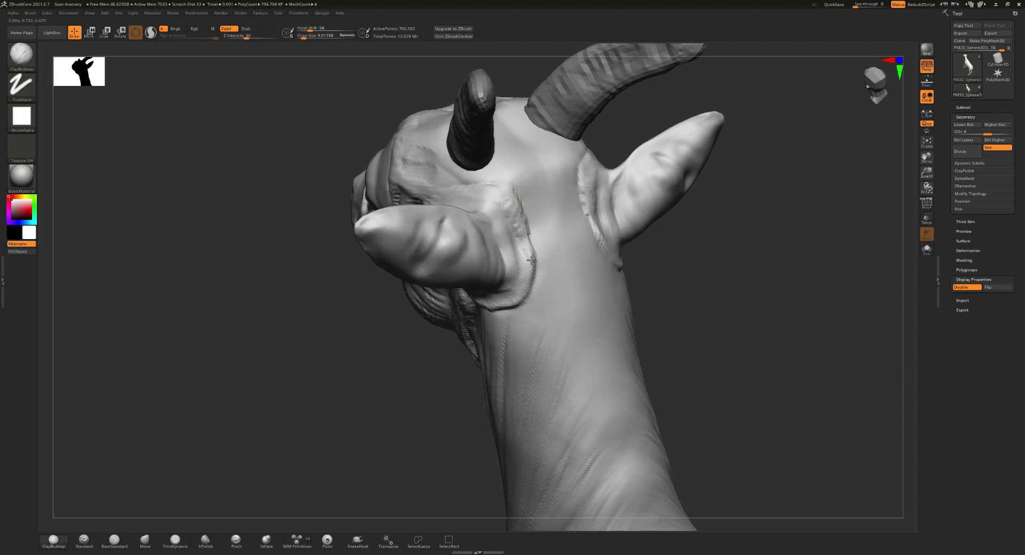
- Rotate around the head's profile and horns, then zoom in on the left ear and forehead
mouse_move(435, 183)
right_mouse_down()
mouse_move(476, 183)
mouse_move(459, 196)
mouse_move(588, 163)
right_mouse_up()
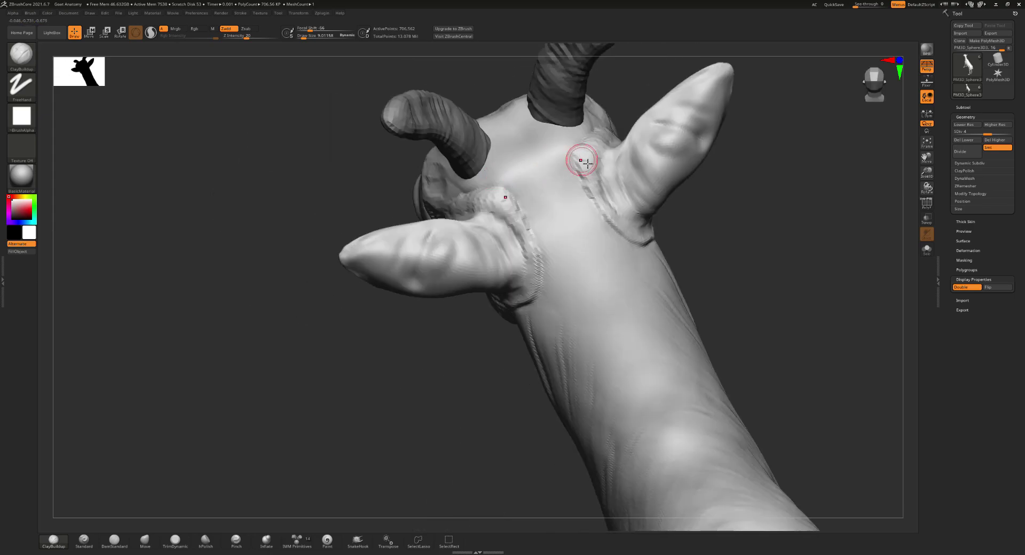
right_click_drag(641, 125, 663, 148)
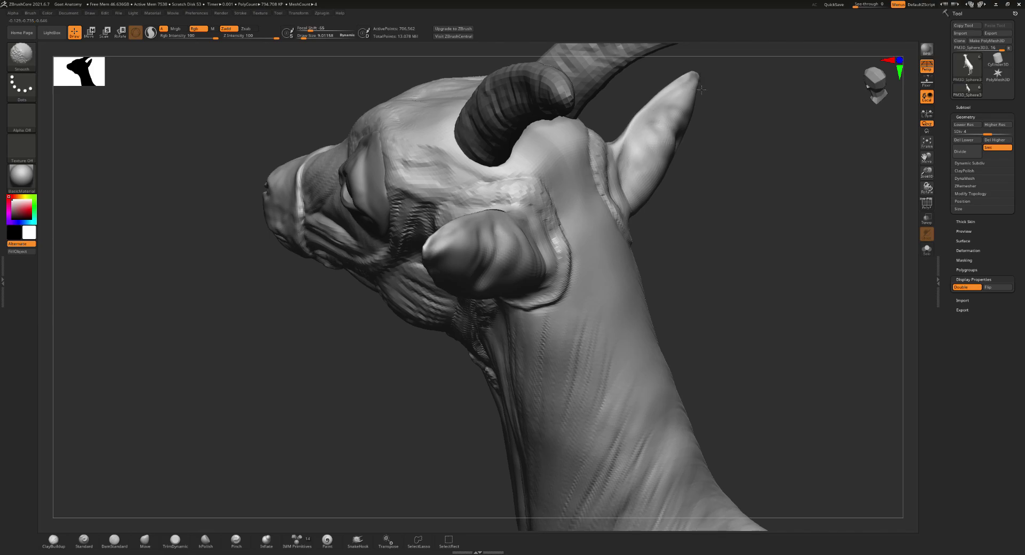
right_click_drag(618, 183, 561, 208)
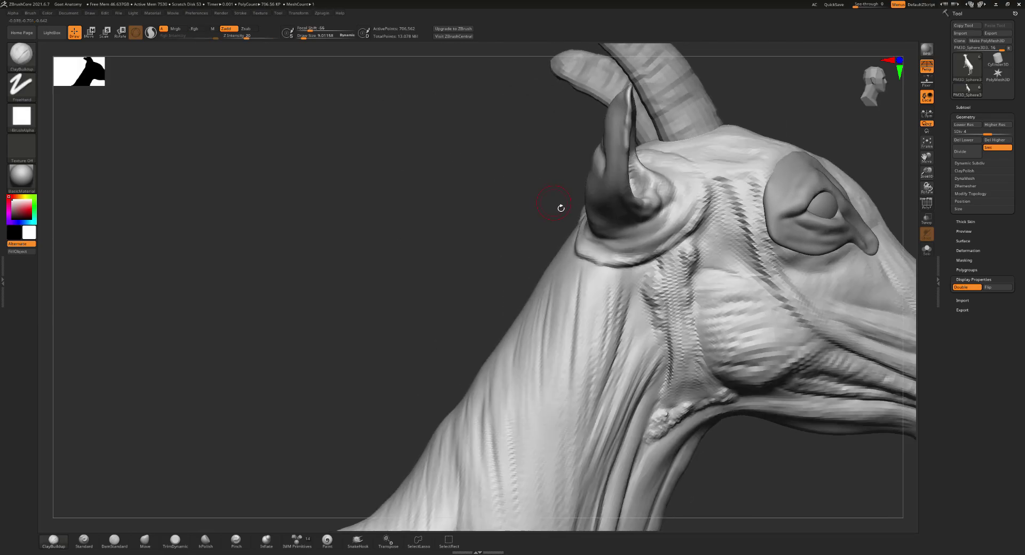
mouse_move(633, 196)
right_mouse_down()
mouse_move(606, 187)
mouse_move(558, 207)
right_mouse_up()
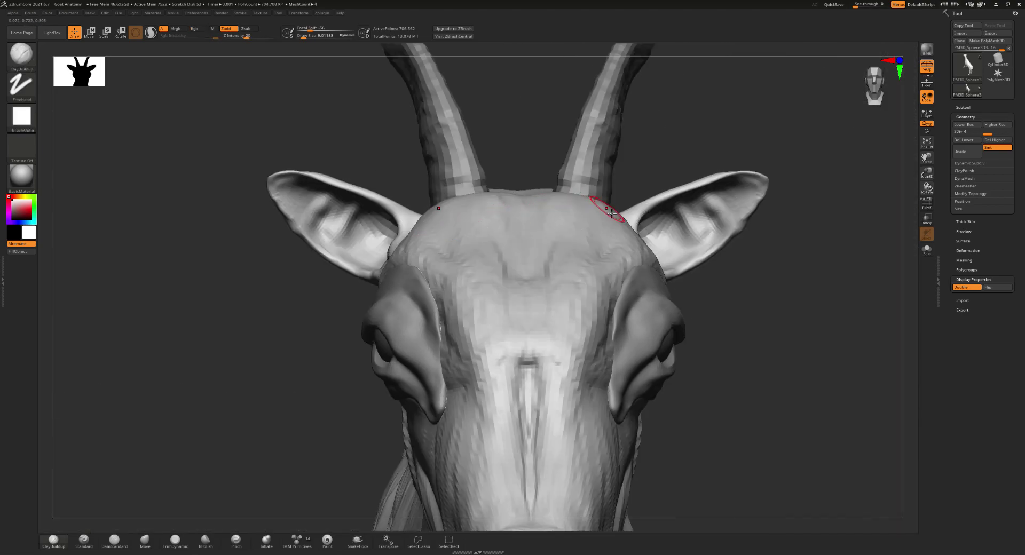
right_click_drag(632, 208, 668, 236, "ctrl")
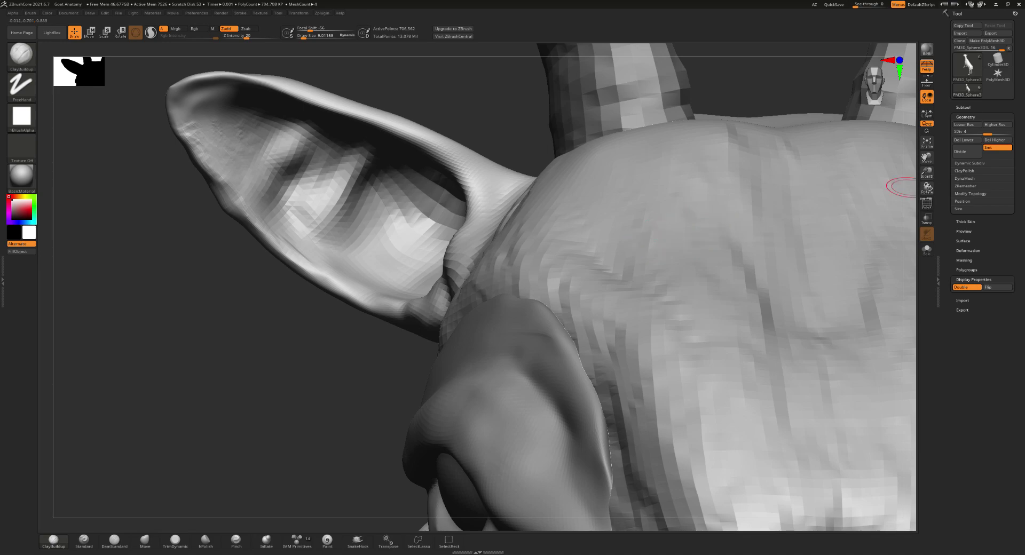
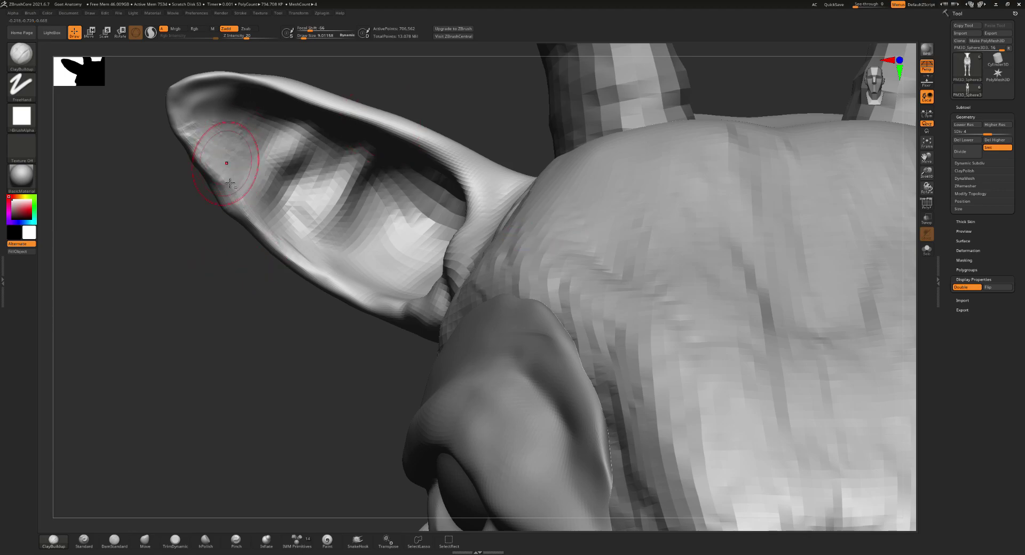
- Switch to the Move Topological brush and drop the goat mesh to subdivision level 1
right_click_drag(228, 171, 255, 179)
key("b")
key("m")
key("t")
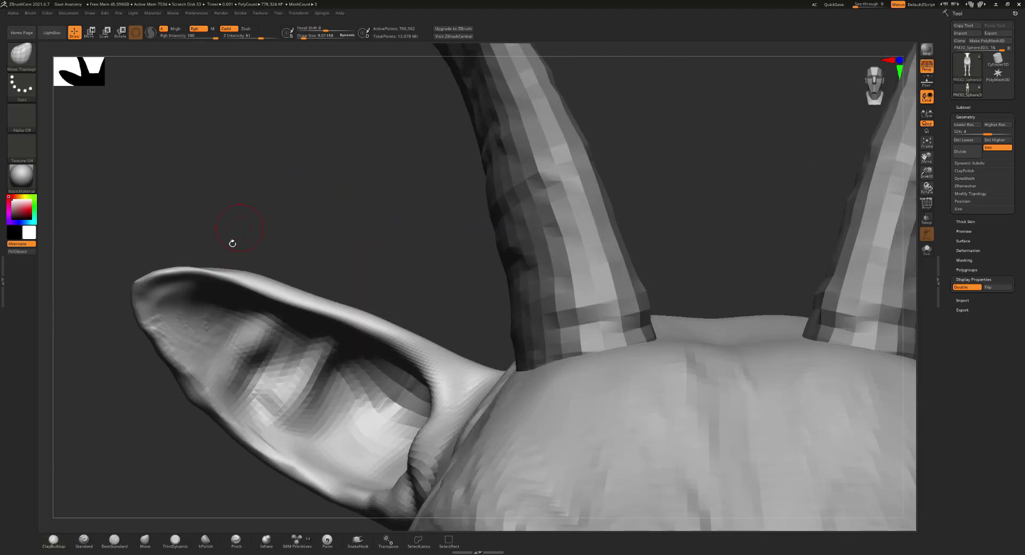
key("shift+d")
key("shift+d")
key("shift+d")
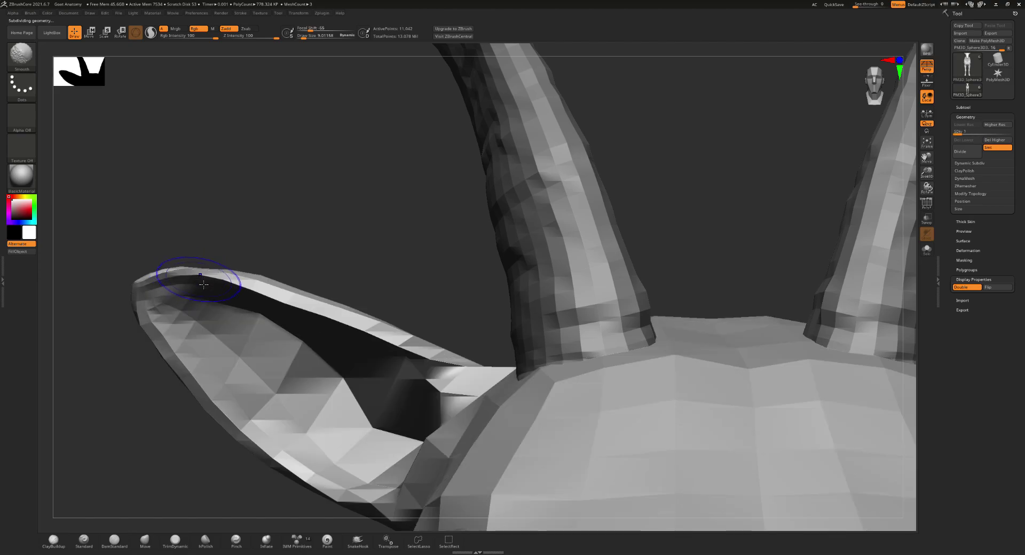
- With polygroups shown, pull the ear tip and upper rim into shape; enlarge brush to about 35.77
left_click_drag(145, 270, 152, 299, "shift")
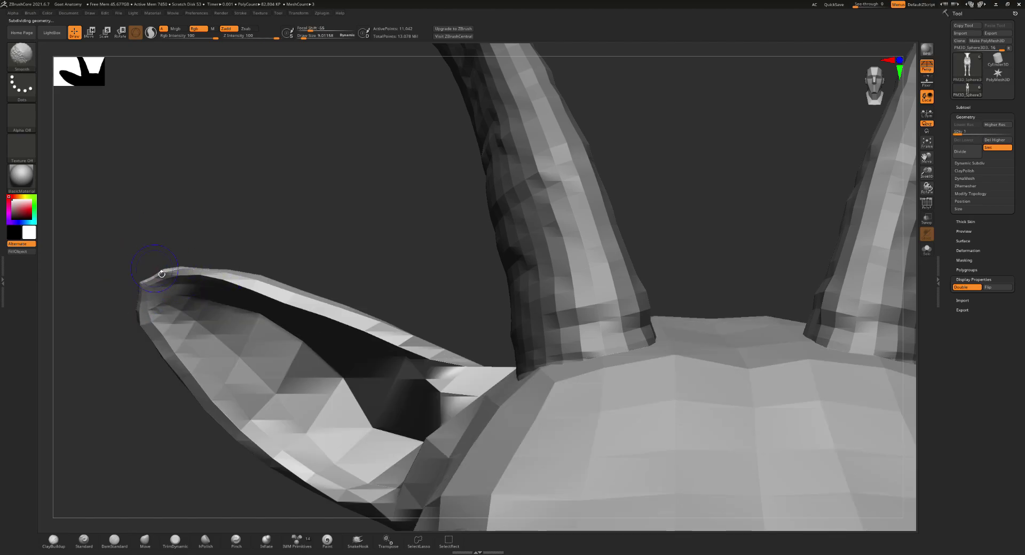
key("shift+f")
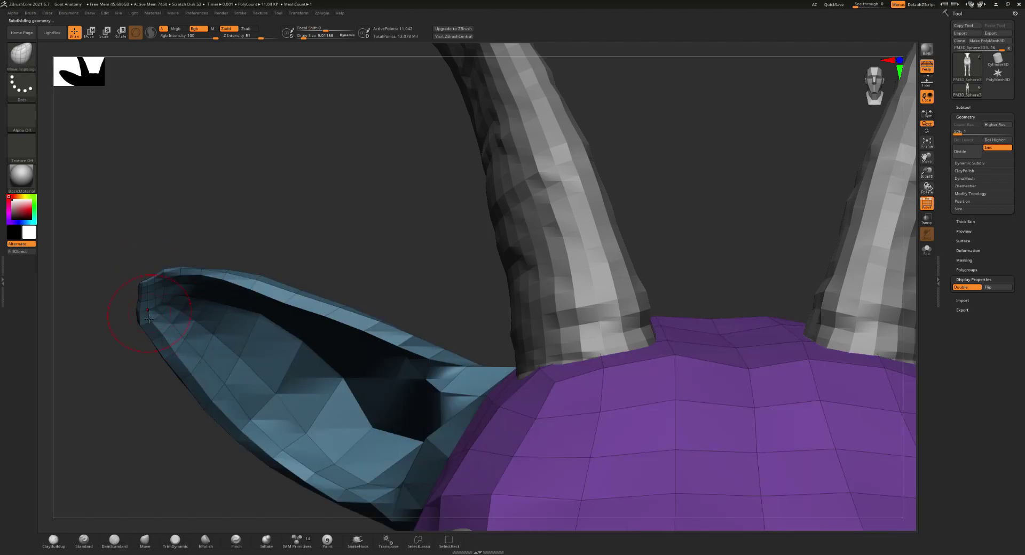
mouse_move(129, 312)
left_mouse_down()
mouse_move(137, 305)
mouse_move(209, 401)
mouse_move(223, 402)
left_mouse_up()
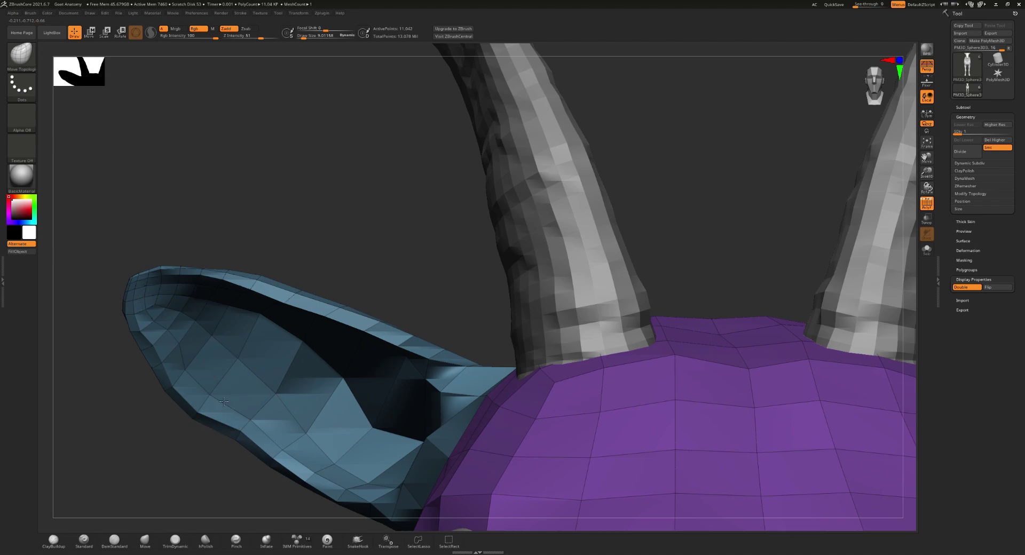
left_click_drag(292, 304, 355, 302)
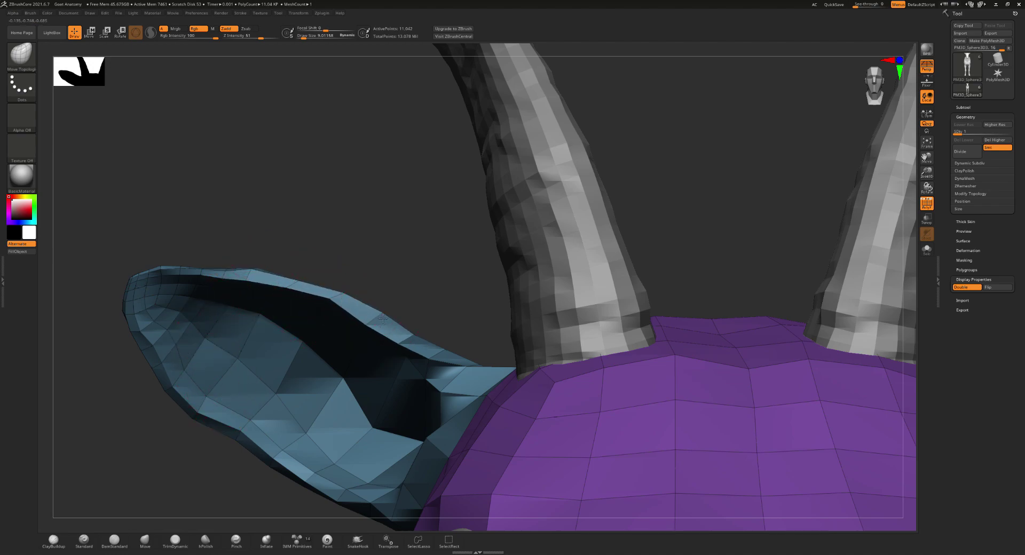
mouse_move(355, 307)
left_mouse_down()
mouse_move(336, 285)
mouse_move(305, 288)
left_mouse_up()
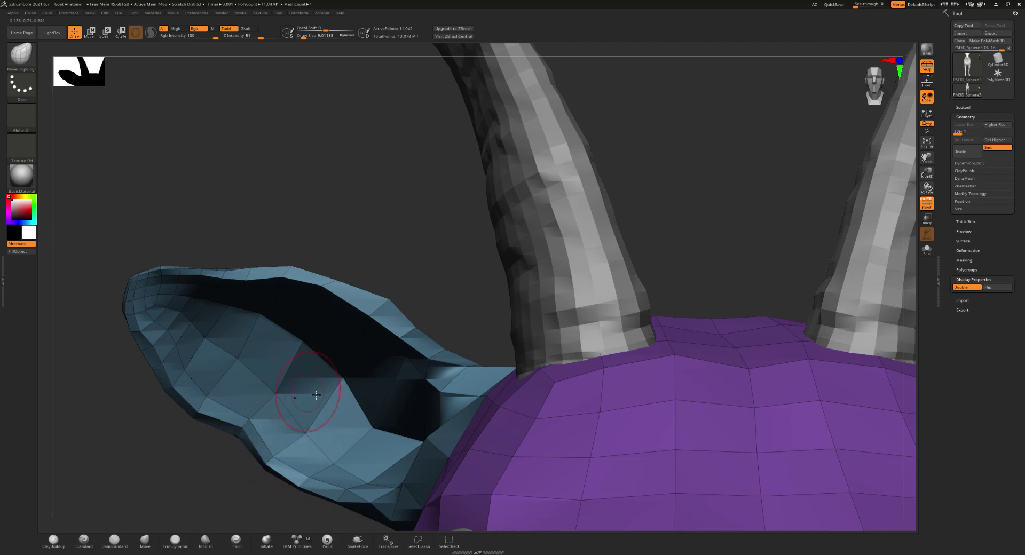
mouse_move(316, 395)
right_mouse_down()
mouse_move(400, 330)
mouse_move(393, 315)
mouse_move(347, 340)
right_mouse_up()
key("s")
left_click_drag(350, 340, 346, 340)
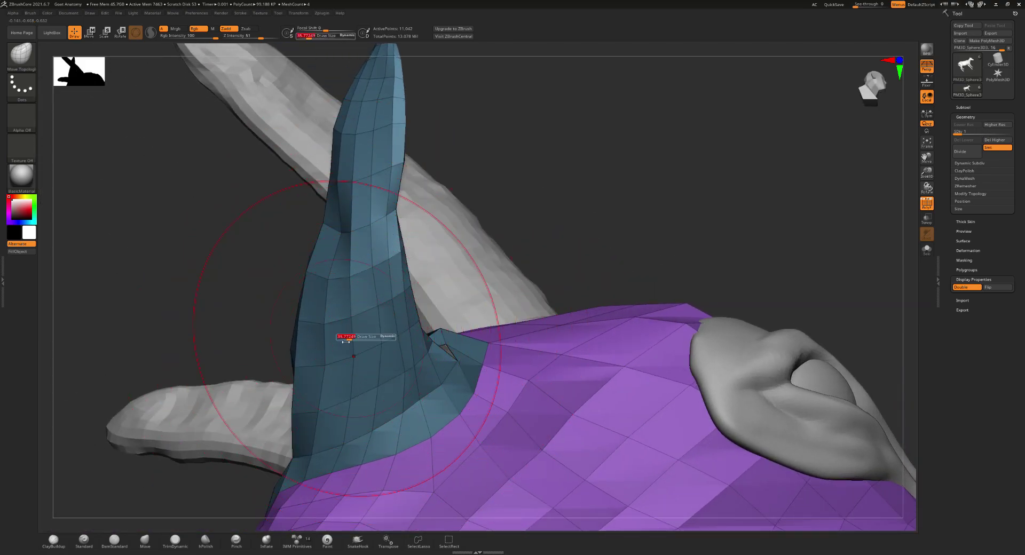
- Lightly smooth the ear's outer surface and sides with a small Smooth brush
mouse_move(267, 342)
right_mouse_down()
mouse_move(383, 308)
mouse_move(281, 368)
right_mouse_up()
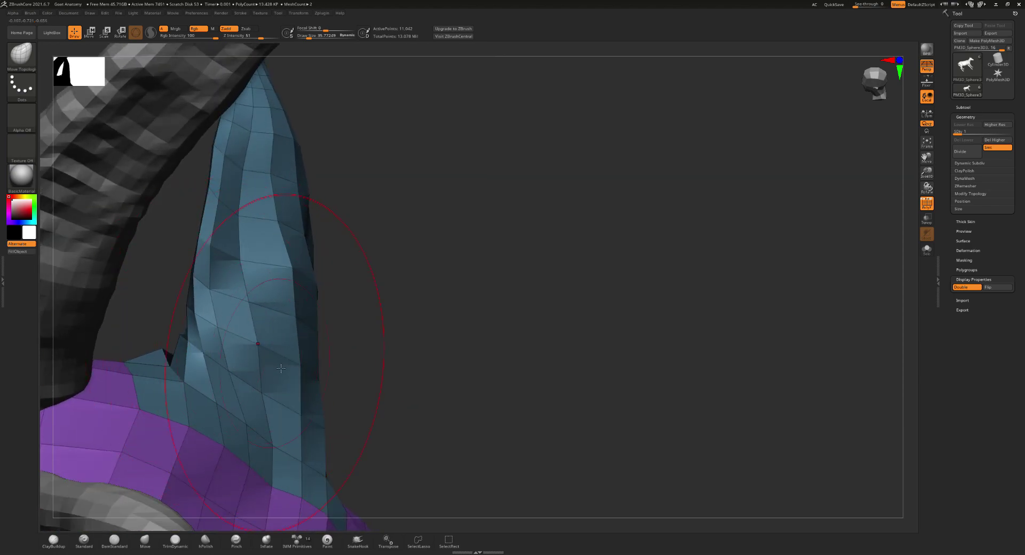
mouse_move(271, 264)
right_mouse_down()
mouse_move(271, 282)
mouse_move(299, 251)
right_mouse_up()
key("s")
left_click_drag(326, 259, 304, 259)
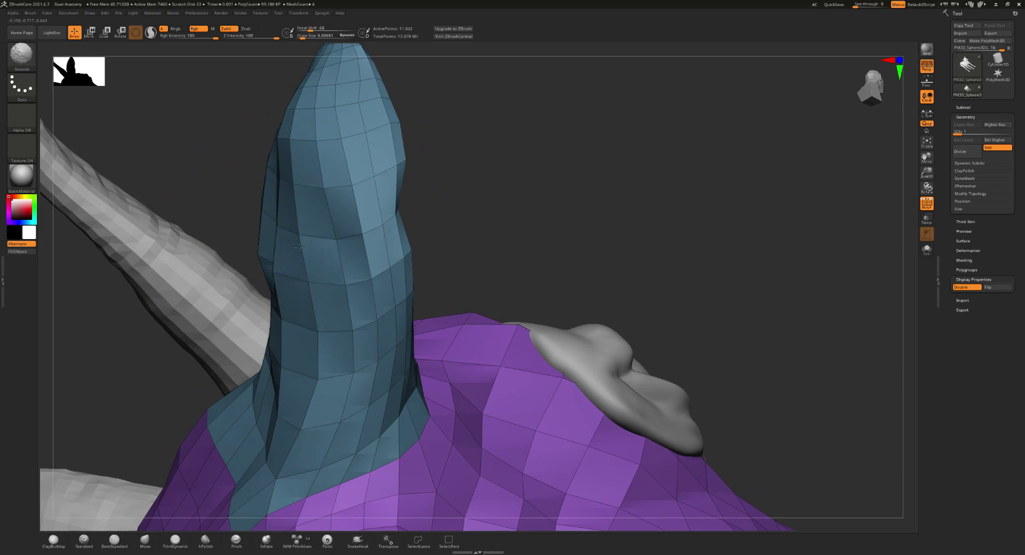
right_click_drag(323, 254, 305, 160)
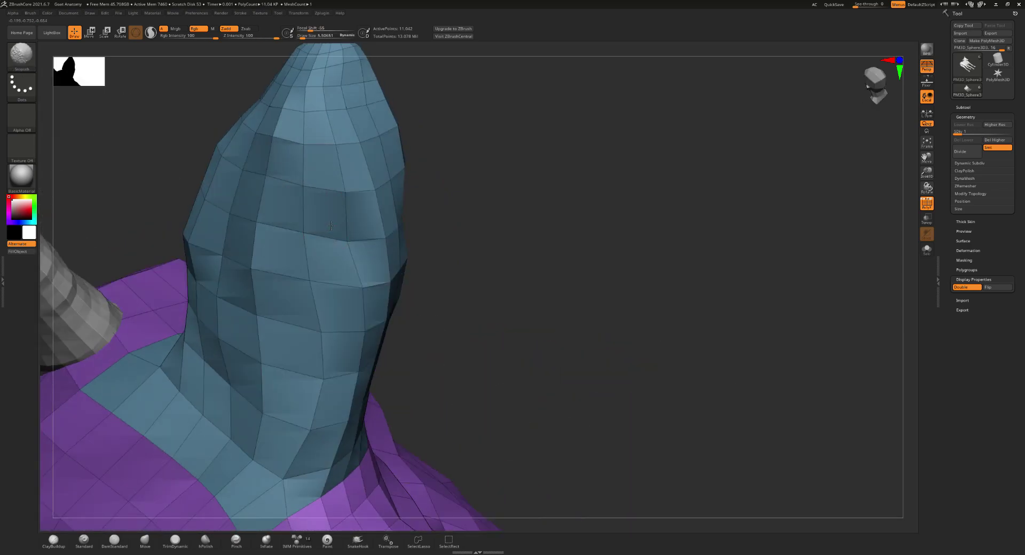
left_click_drag(313, 168, 319, 110)
left_click_drag(371, 209, 340, 268)
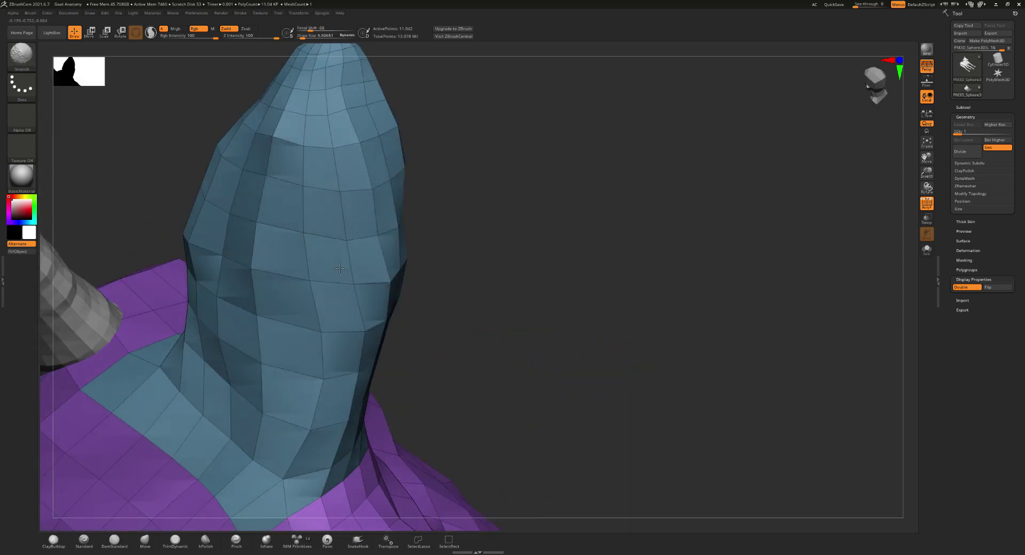
left_click_drag(273, 273, 312, 262)
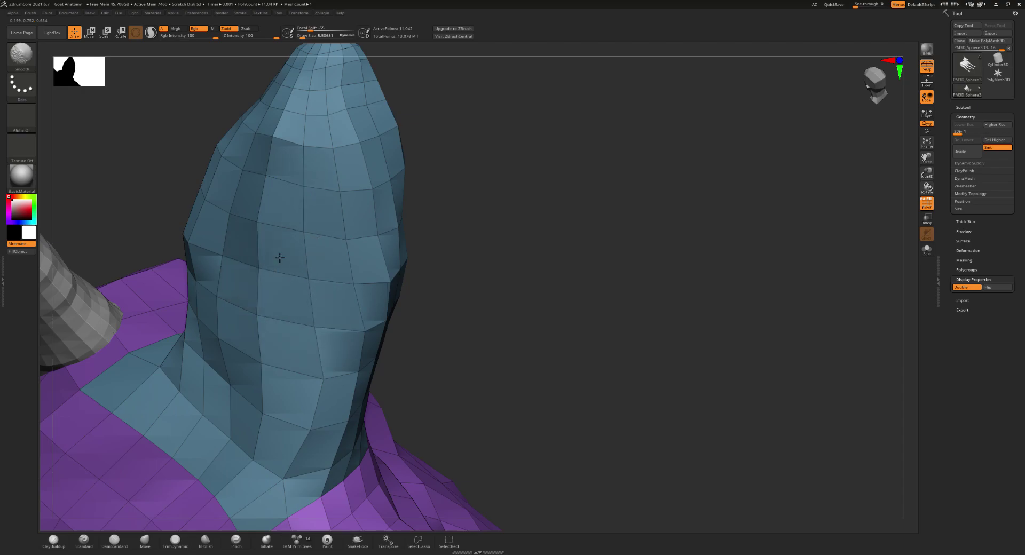
mouse_move(279, 258)
right_mouse_down()
mouse_move(361, 260)
mouse_move(394, 291)
right_mouse_up()
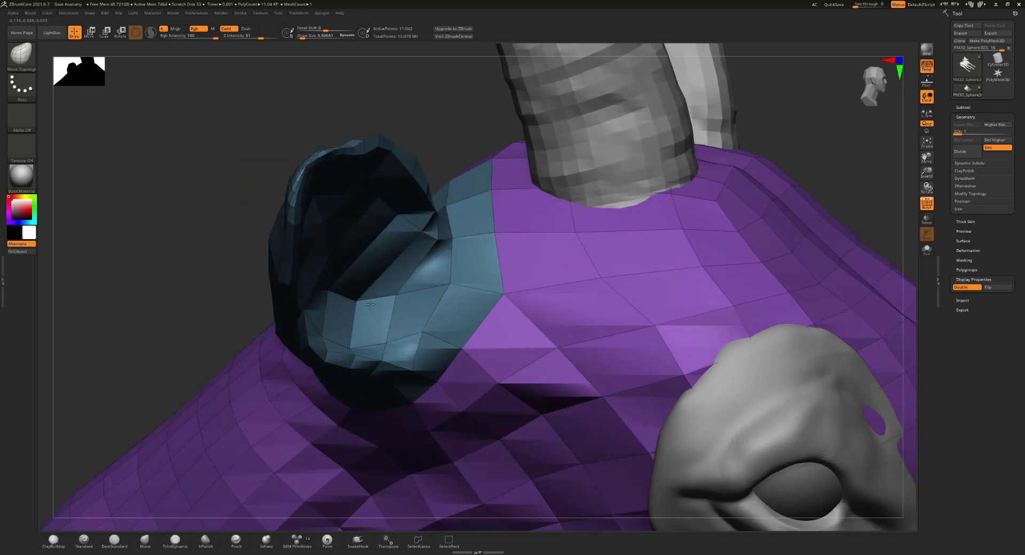
- Nudge the ear base where it meets the head and pull its edge upward
right_click_drag(431, 297, 510, 302)
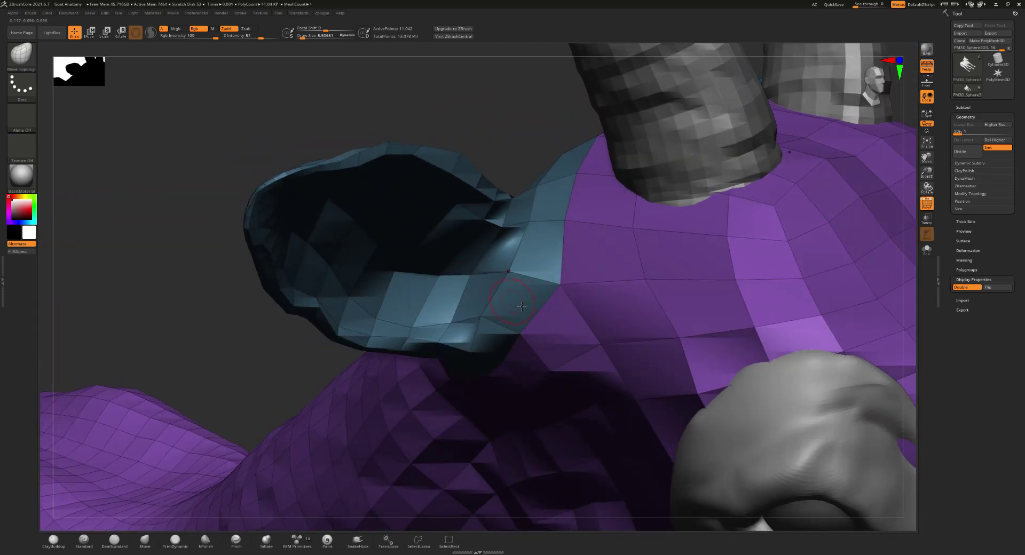
left_click_drag(560, 285, 515, 286)
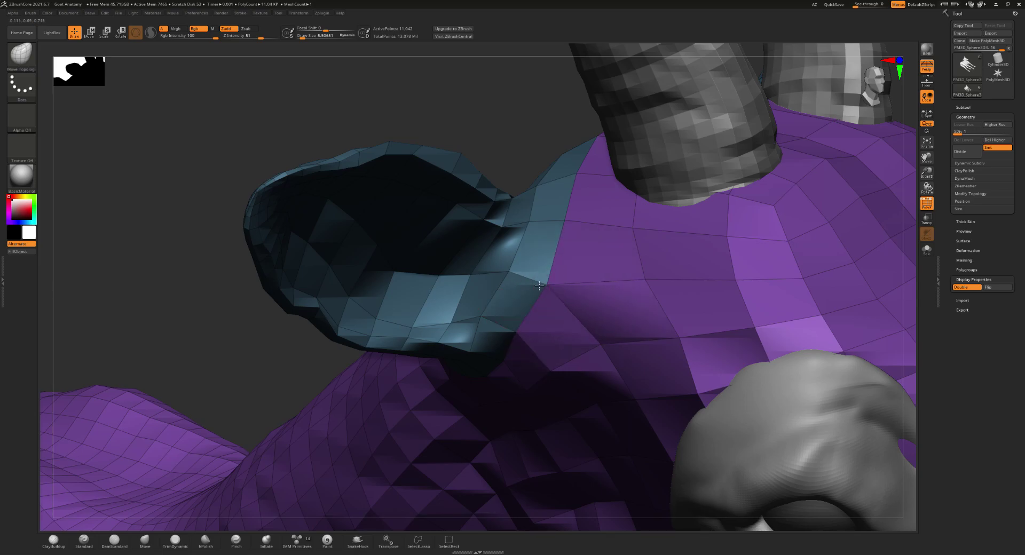
mouse_move(507, 275)
right_mouse_down()
mouse_move(492, 299)
mouse_move(412, 229)
mouse_move(397, 197)
right_mouse_up()
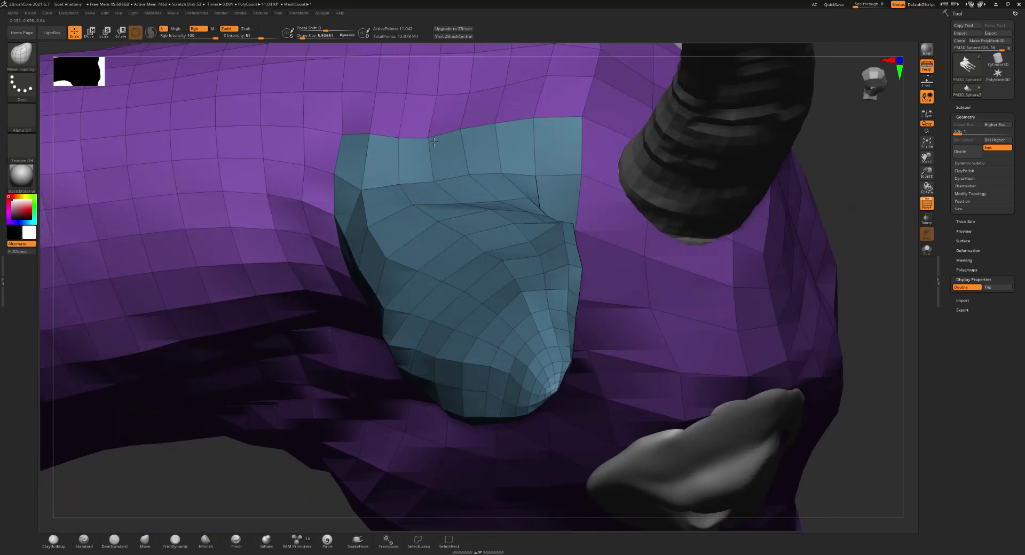
left_click_drag(433, 142, 416, 119)
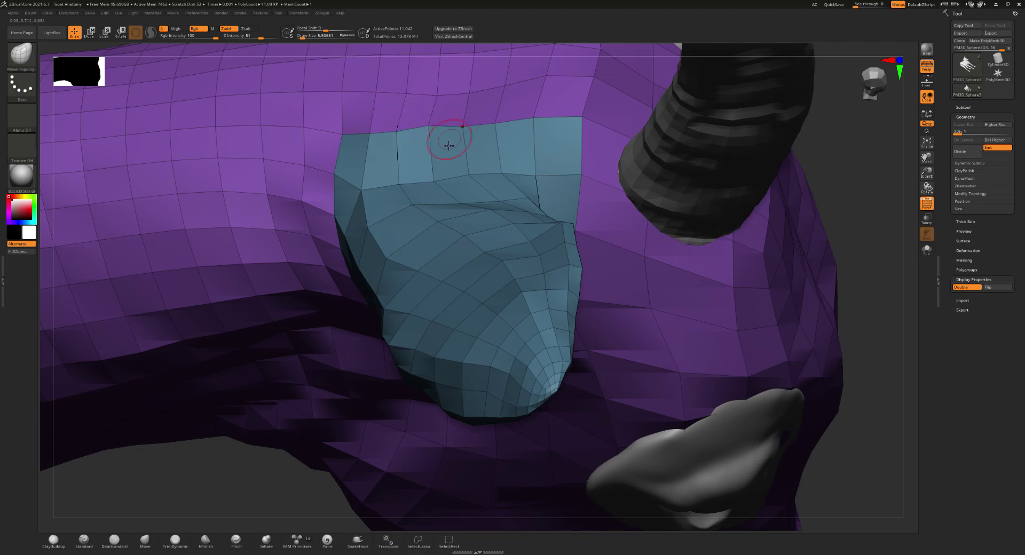
- Shrink the brush to 21.08 and snap to a straight front view with PolyF off
mouse_move(448, 146)
right_mouse_down()
mouse_move(348, 126)
mouse_move(418, 236)
right_mouse_up()
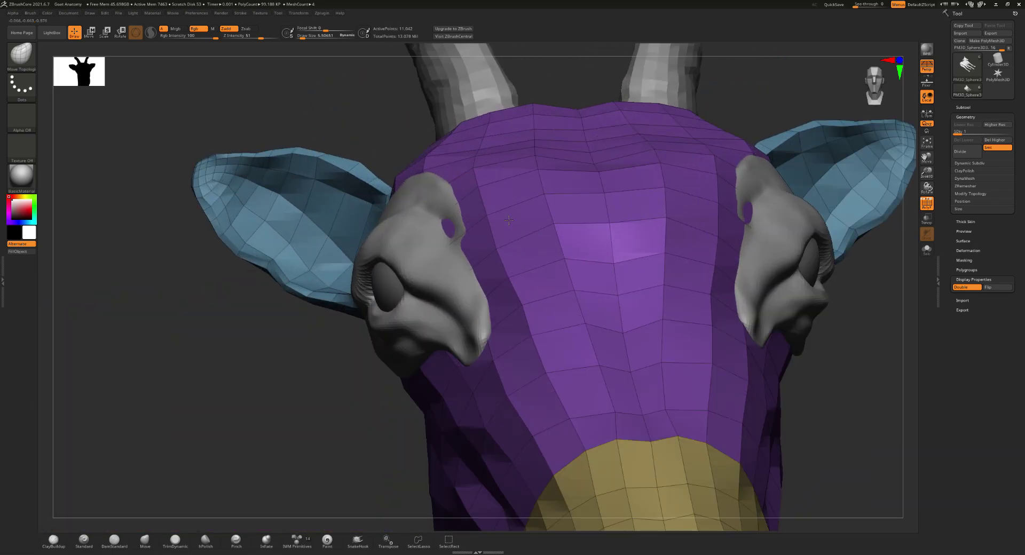
right_click_drag(418, 235, 474, 208, "alt")
key("s")
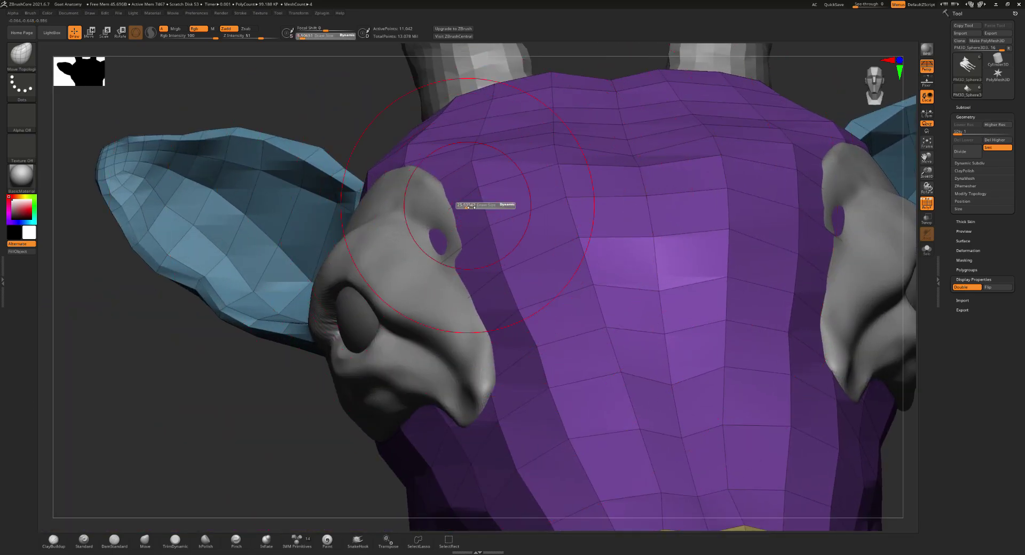
left_click_drag(474, 207, 468, 207)
mouse_move(468, 207)
right_mouse_down()
mouse_move(422, 278)
mouse_move(472, 238)
mouse_move(495, 237)
mouse_move(482, 237)
right_mouse_up()
key("shift+f")
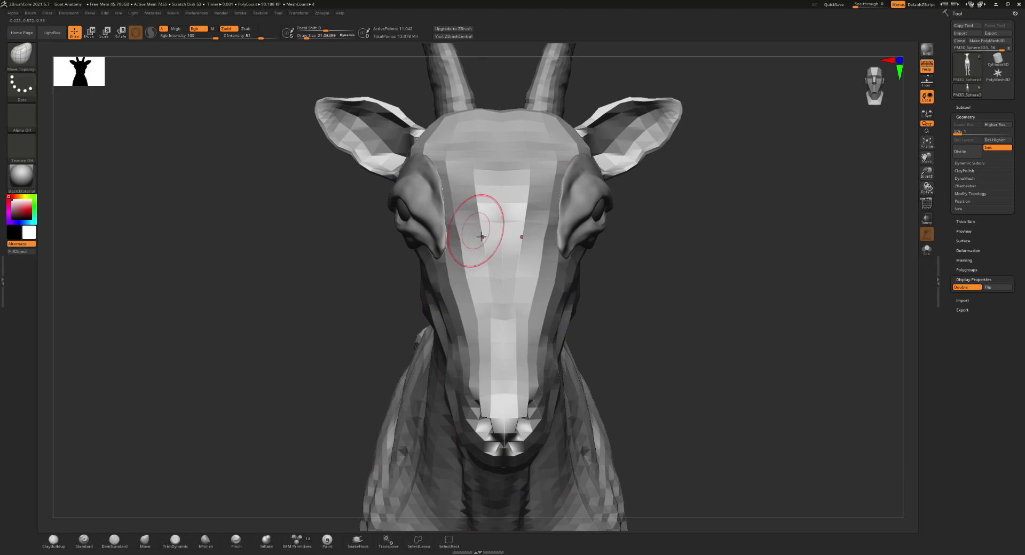
- Return to the highest subdivision level, reselect Move Topological, and review the head and neck
key("d")
key("d")
key("d")
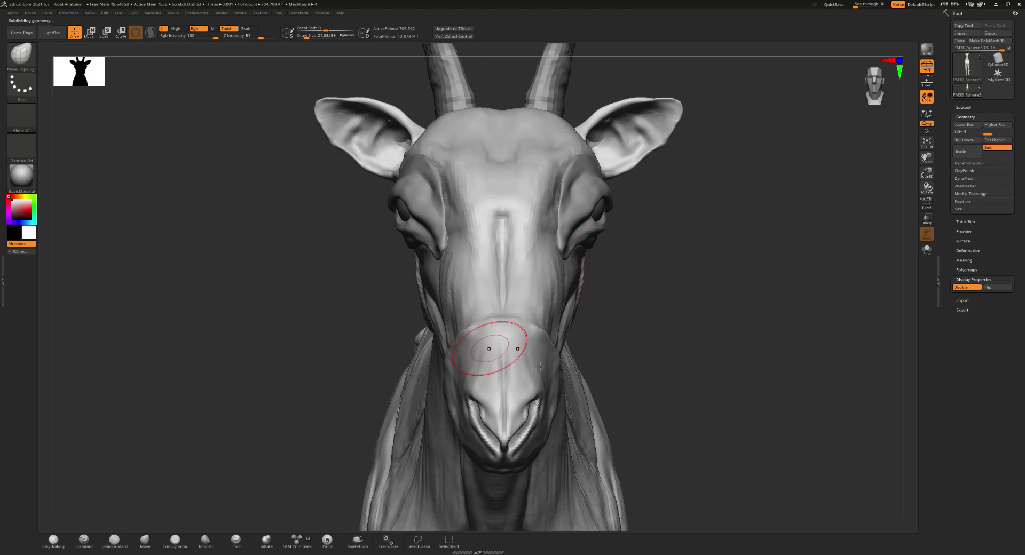
right_click_drag(544, 242, 473, 165)
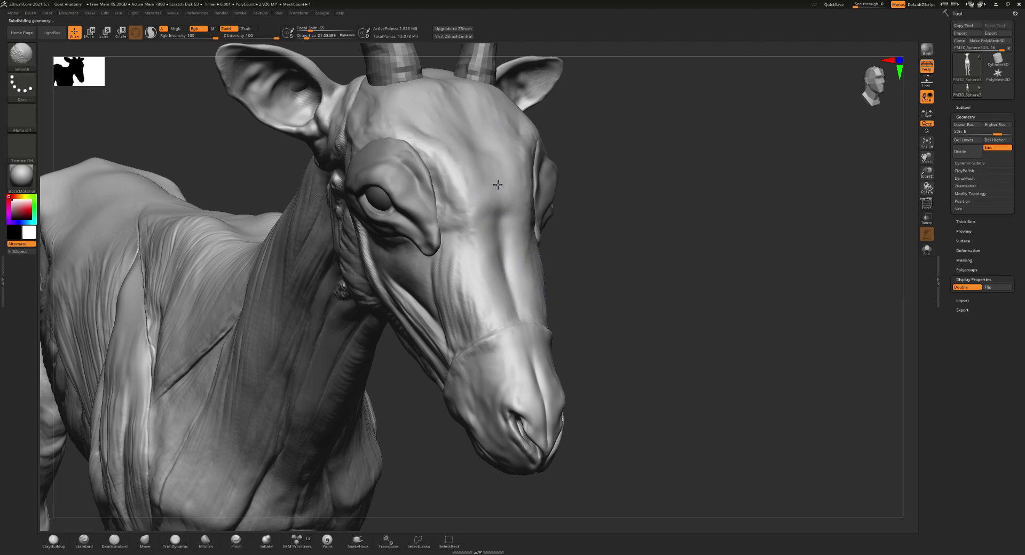
key("b")
key("m")
key("t")
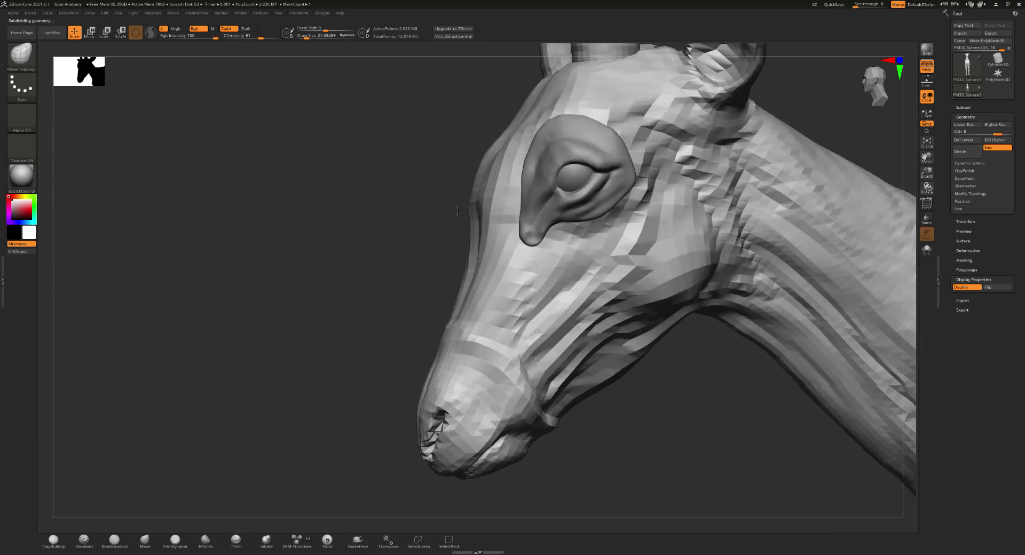
mouse_move(469, 200)
right_mouse_down()
mouse_move(368, 275)
mouse_move(389, 299)
right_mouse_up()
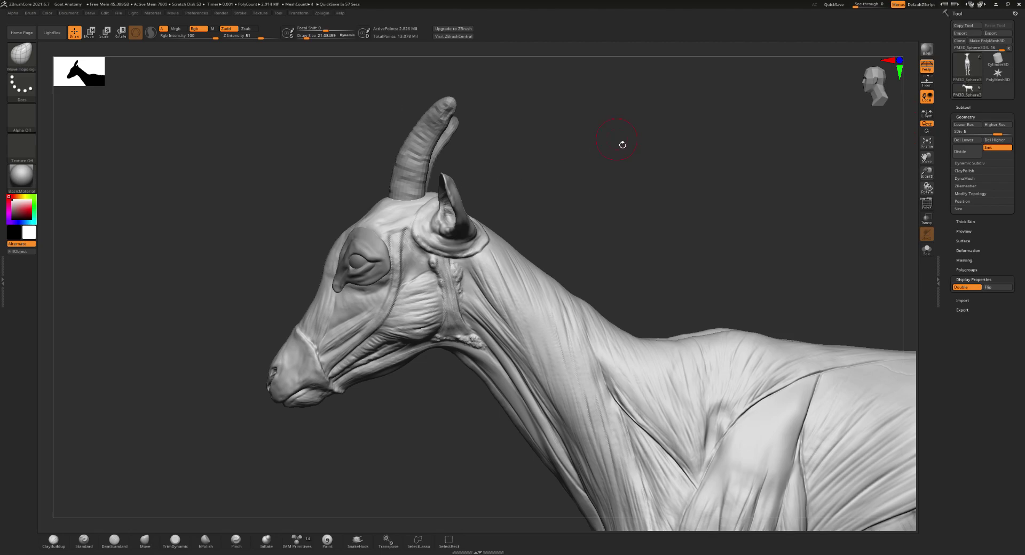
mouse_move(334, 270)
right_mouse_down()
mouse_move(332, 230)
mouse_move(321, 251)
right_mouse_up()
- Set the brush size to 35.77 and step the mesh down to subdivision level 4
key("s")
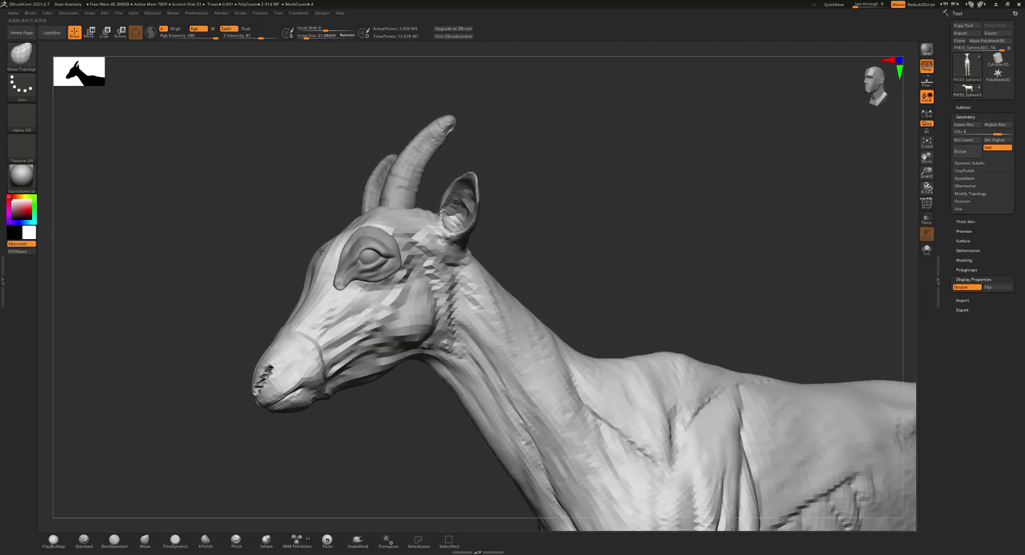
key("s")
left_click_drag(329, 253, 323, 260)
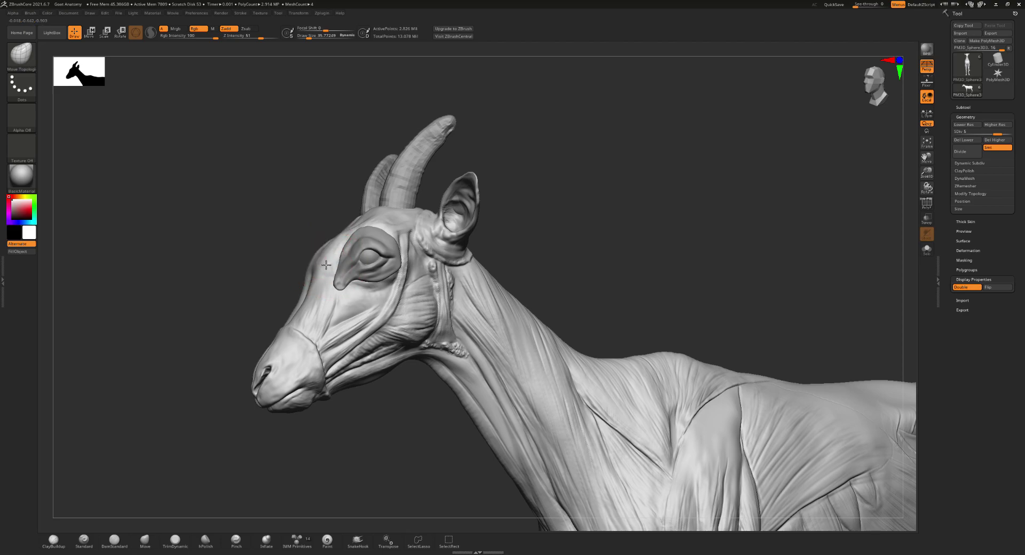
key("shift+d")
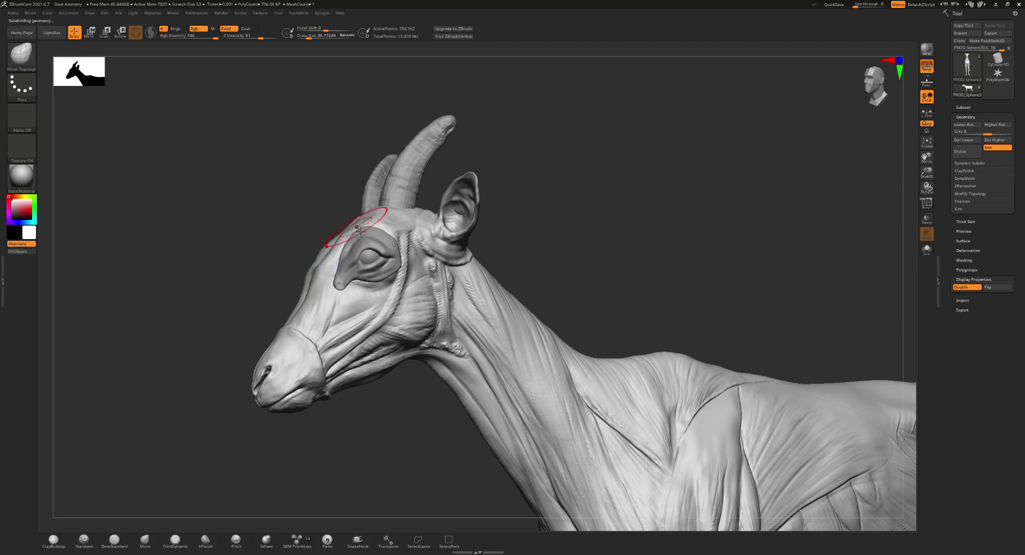
mouse_move(361, 230)
right_mouse_down()
mouse_move(312, 273)
mouse_move(327, 257)
mouse_move(327, 282)
right_mouse_up()
- Shrink the brush to about 19 and sculpt a stroke down the forehead
key("s")
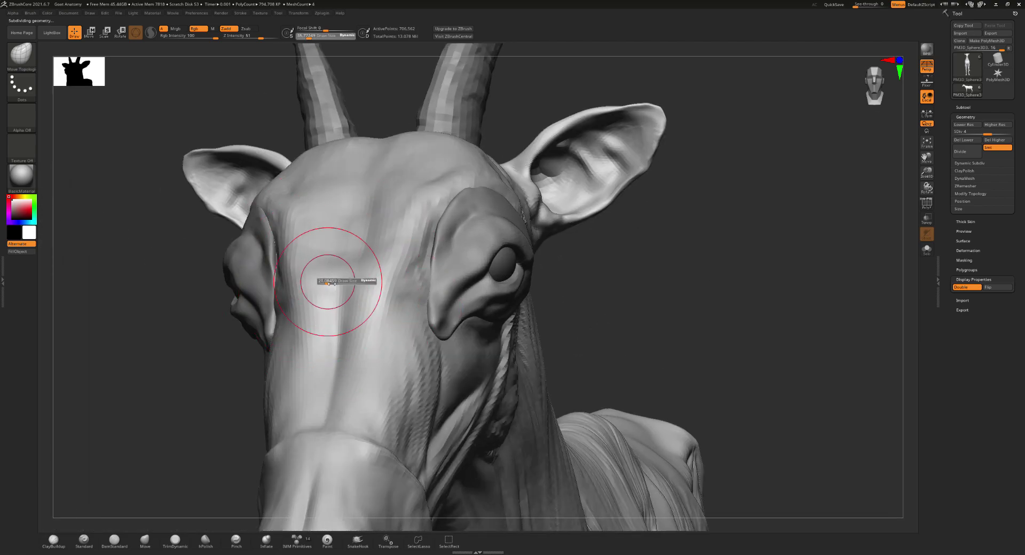
left_click_drag(334, 284, 330, 284)
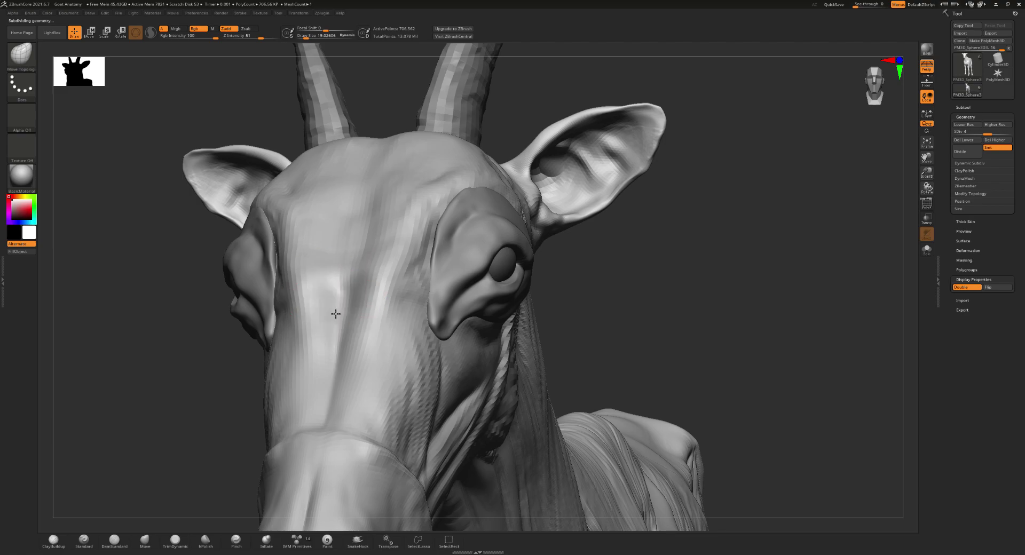
left_click_drag(348, 283, 351, 299)
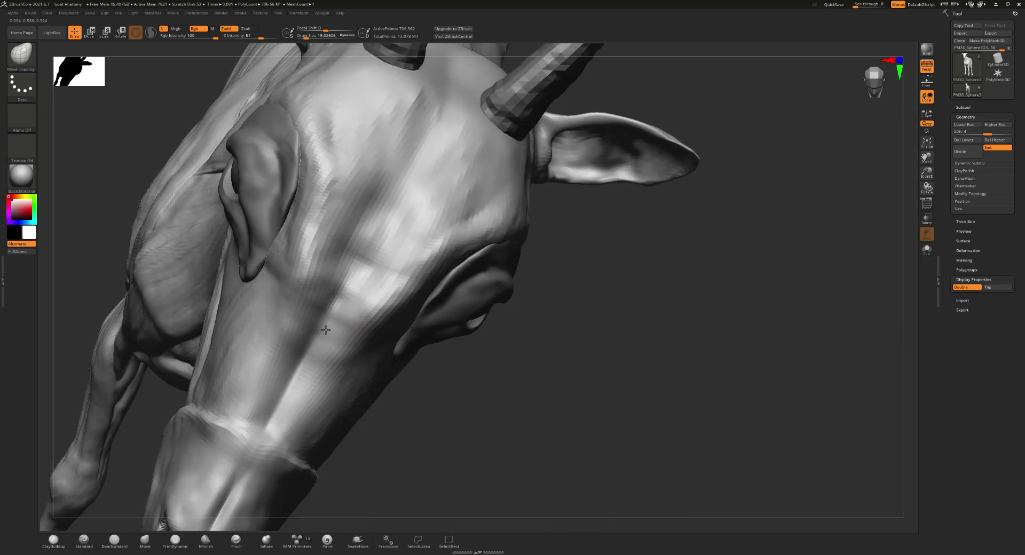
- Smooth the lumpy face below the eye at brush size 5.5 and press in the muzzle crease
key("s")
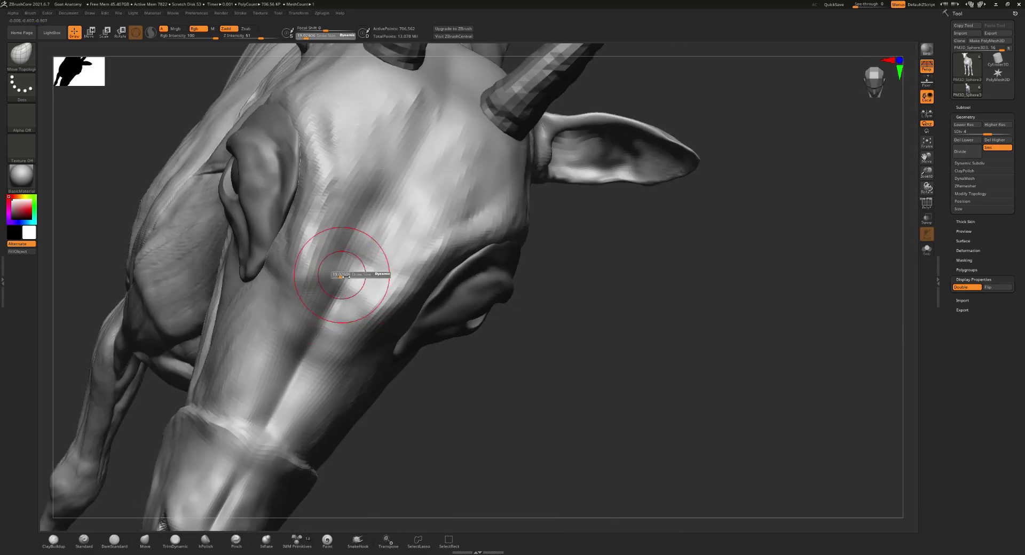
left_click(340, 277)
key("shift")
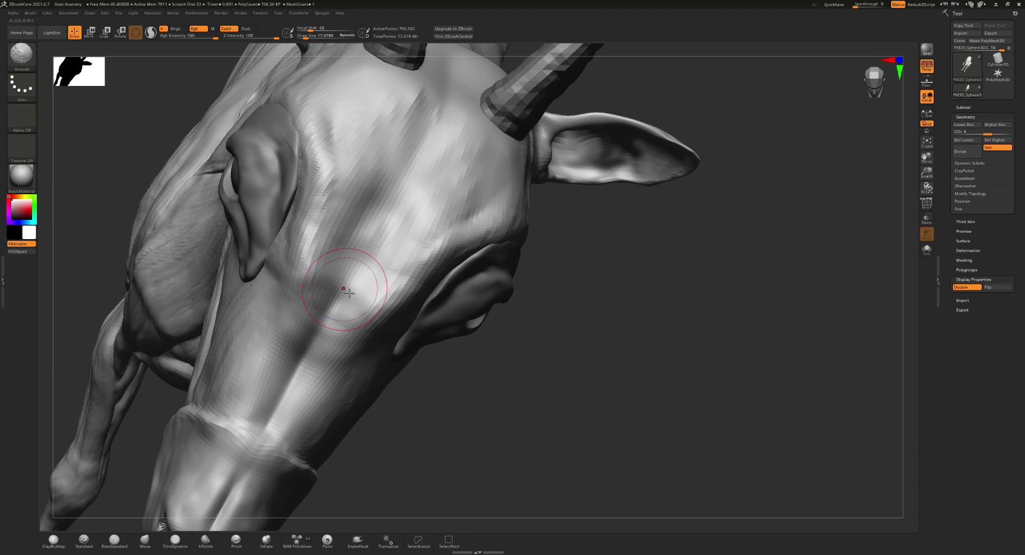
key("s")
left_click(344, 287)
key("shift")
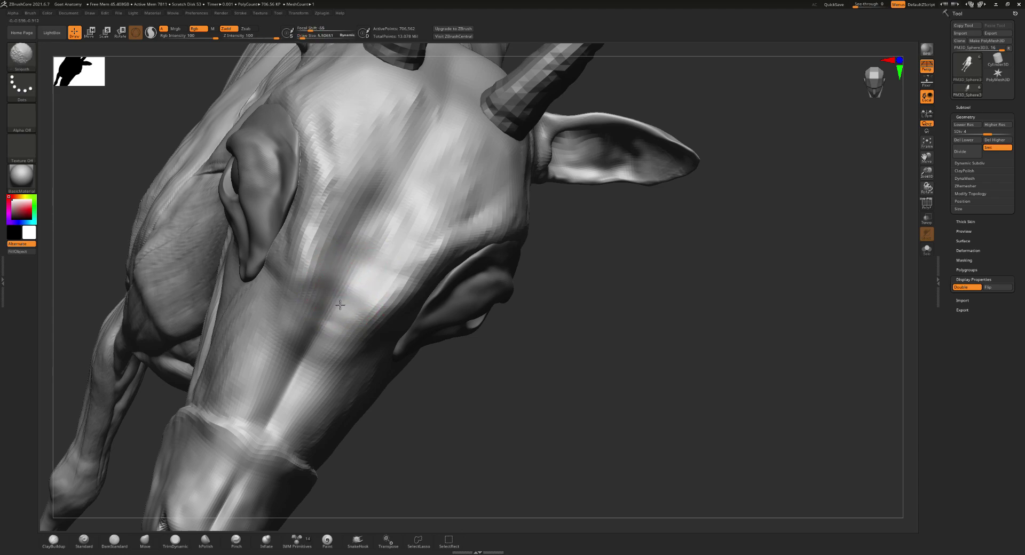
left_click_drag(316, 262, 305, 264, "shift")
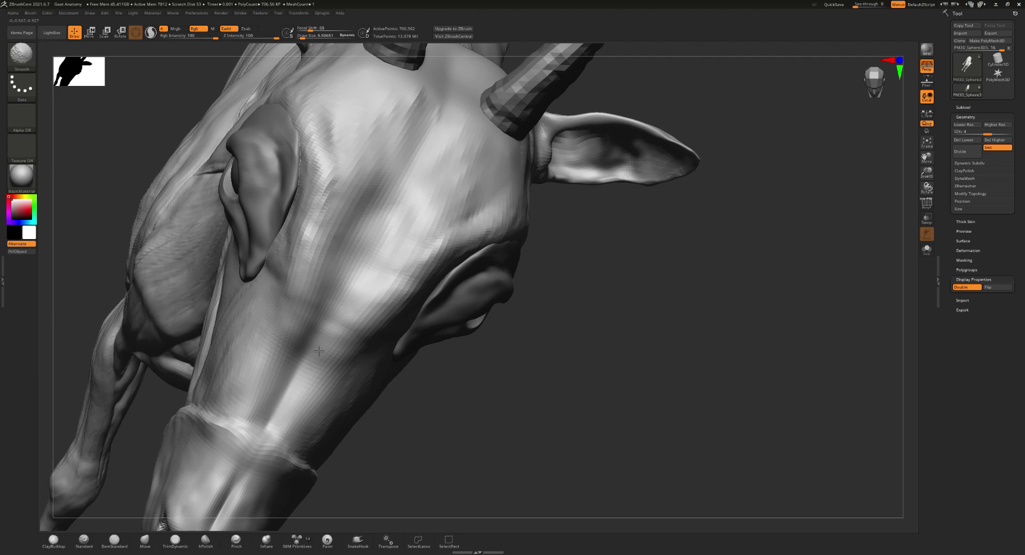
right_click_drag(319, 351, 278, 444)
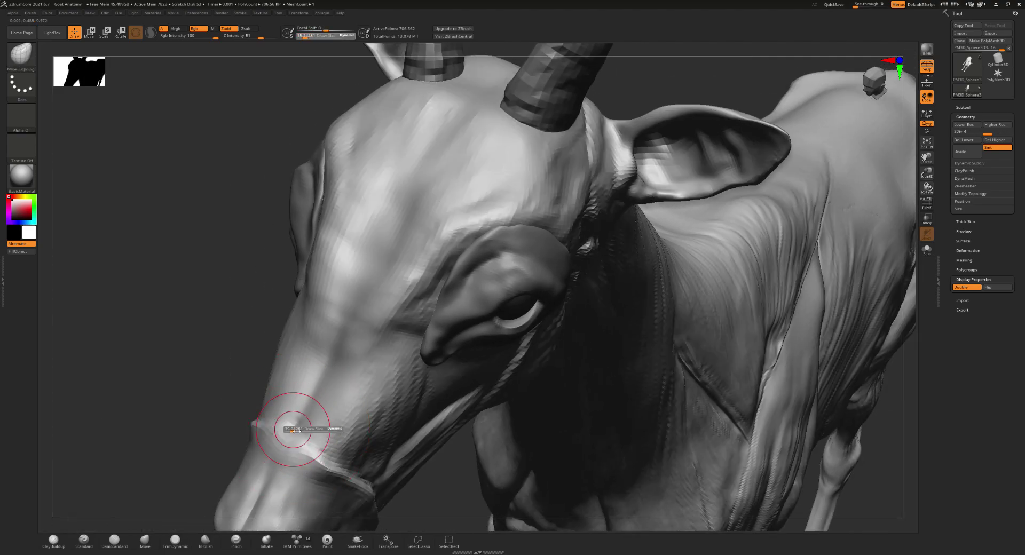
mouse_move(293, 425)
left_mouse_down()
mouse_move(281, 443)
mouse_move(268, 433)
mouse_move(274, 406)
mouse_move(335, 393)
mouse_move(332, 353)
left_mouse_up()
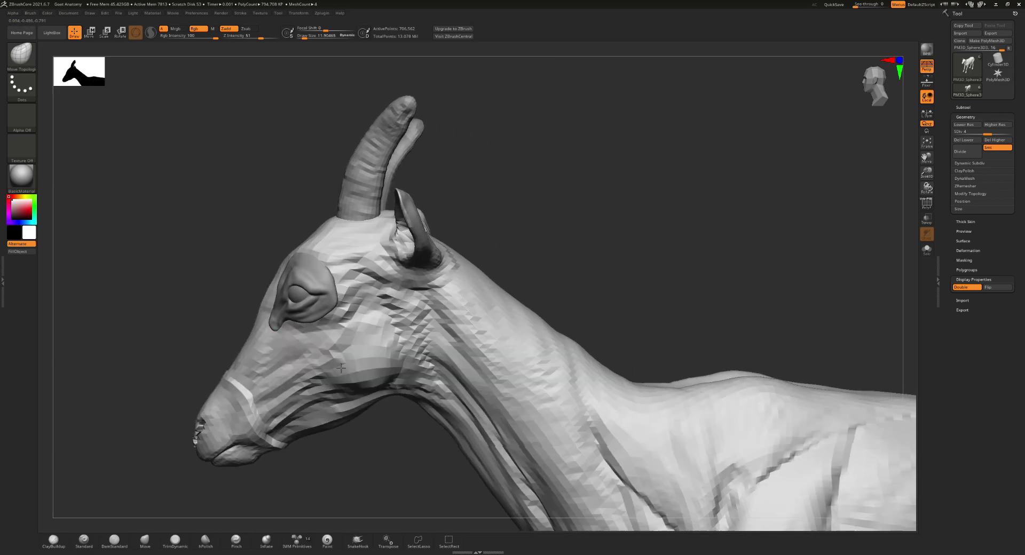
- Stroke down across the cheek below the eye with Move Topological, then zoom out to check the head
left_click_drag(422, 372, 272, 400)
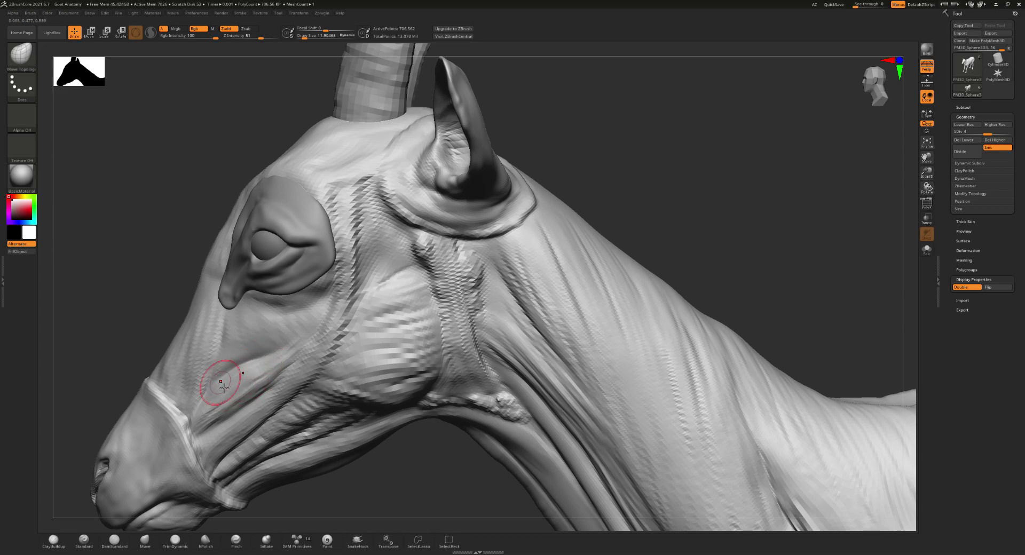
mouse_move(225, 424)
left_mouse_down()
mouse_move(211, 438)
mouse_move(268, 435)
left_mouse_up()
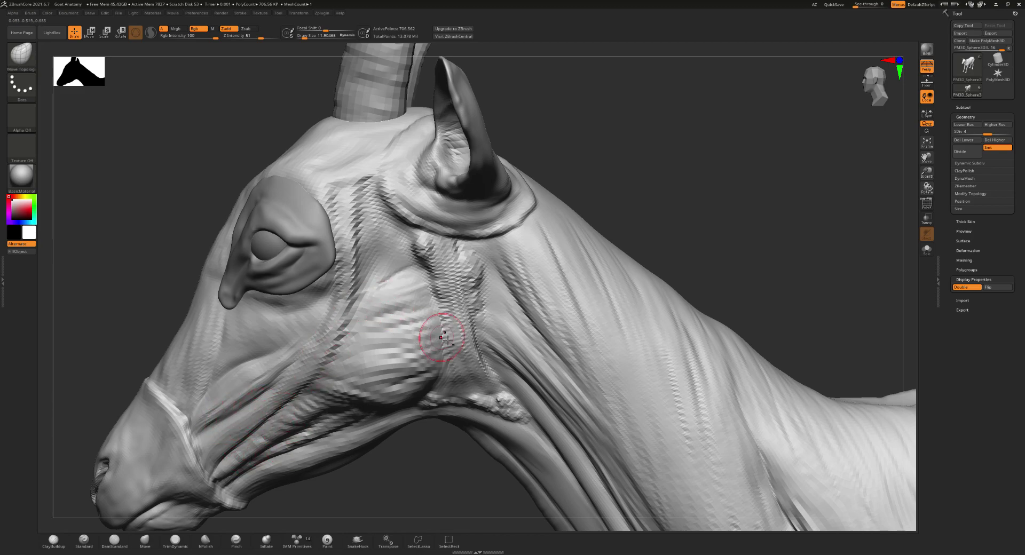
scroll(494, 260, "down", 5)
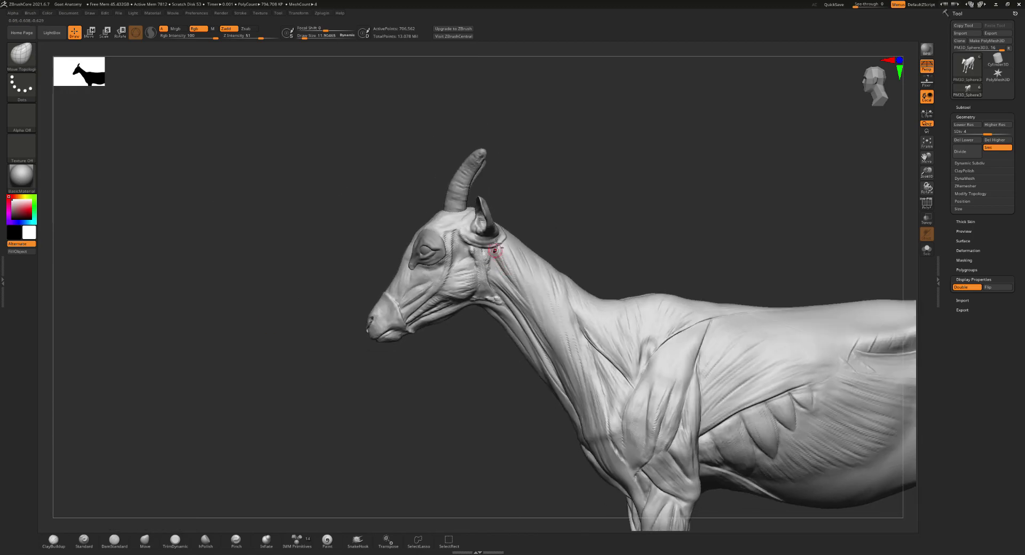
- Select the horn subtool and set the brush size to about 23
scroll(485, 234, "down", 2)
scroll(485, 274, "down", 3)
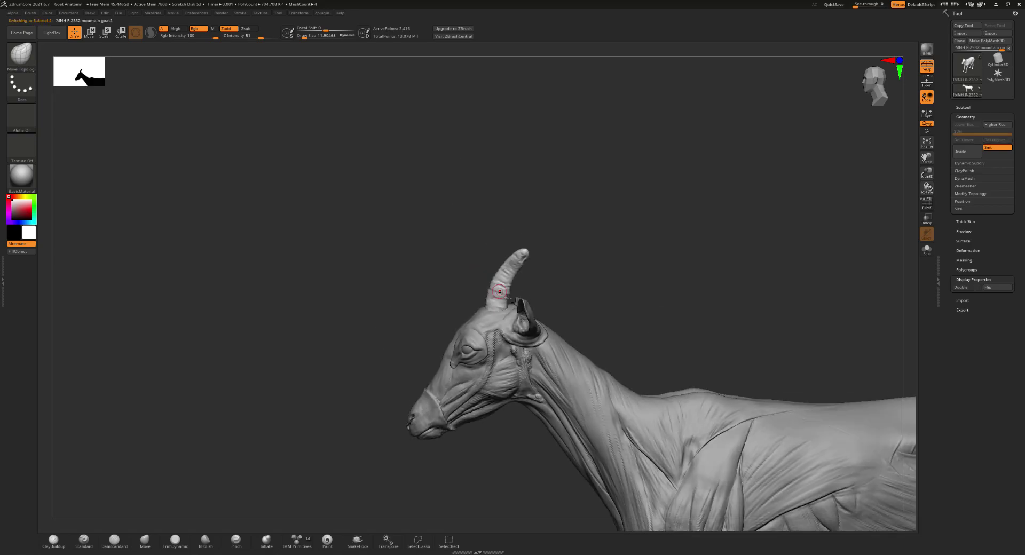
left_click_drag(496, 286, 548, 321, "shift")
left_click(548, 320, "alt")
scroll(485, 228, "up", 3)
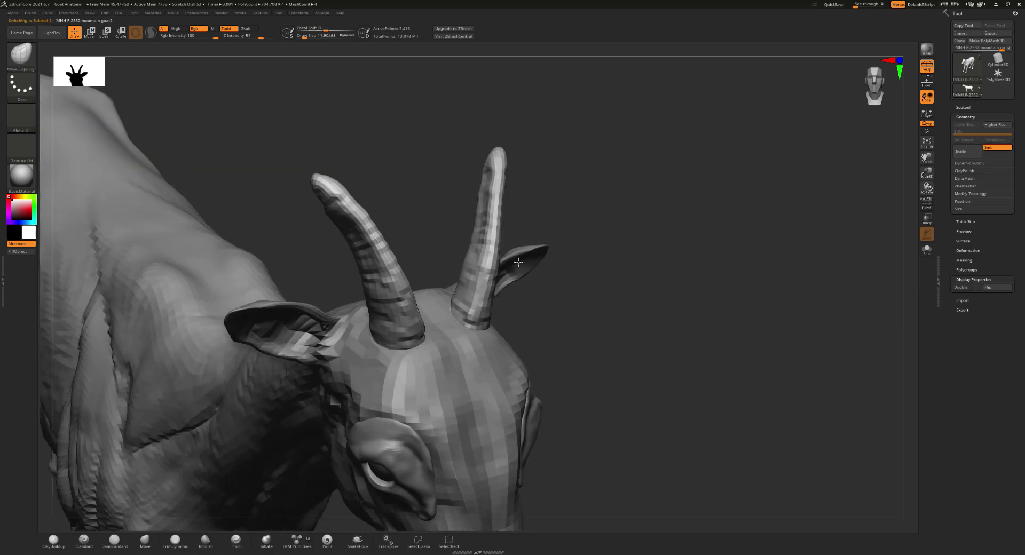
left_click_drag(487, 228, 497, 218)
key("s")
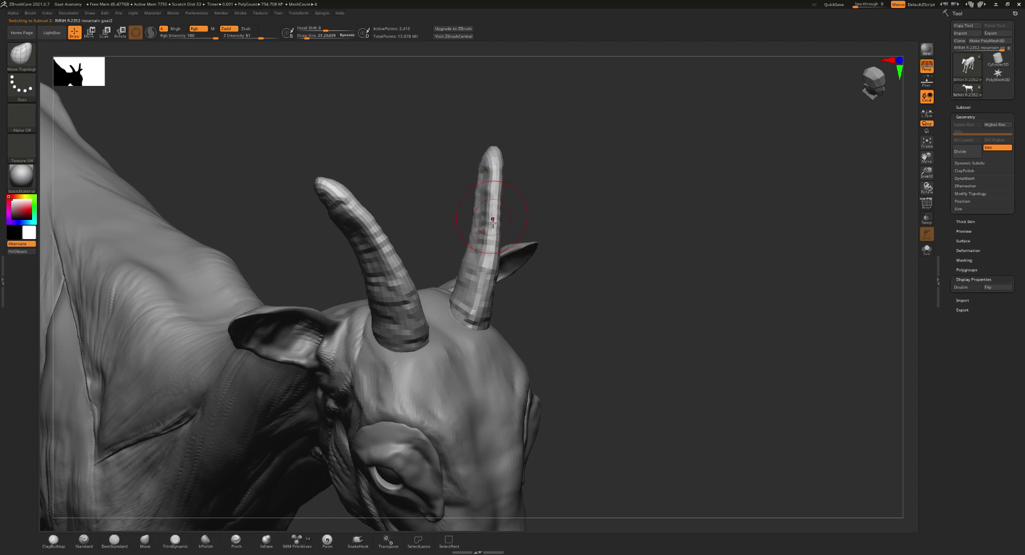
mouse_move(487, 222)
right_mouse_down()
mouse_move(487, 240)
mouse_move(490, 227)
mouse_move(447, 217)
mouse_move(487, 247)
right_mouse_up()
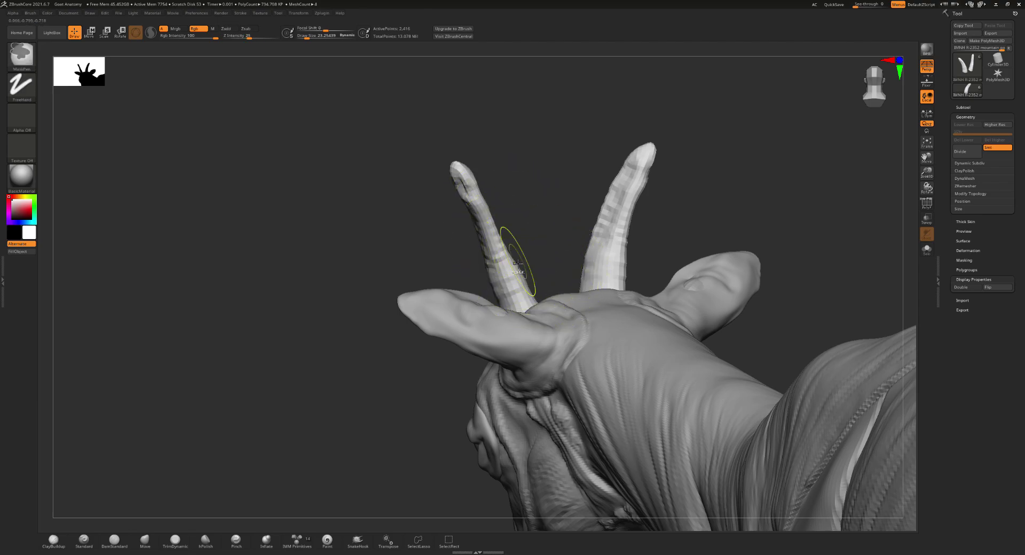
- Inflate both horns slightly with the Inflate brush from a symmetric front view
right_click_drag(507, 247, 528, 244)
left_click_drag(527, 243, 515, 247, "shift")
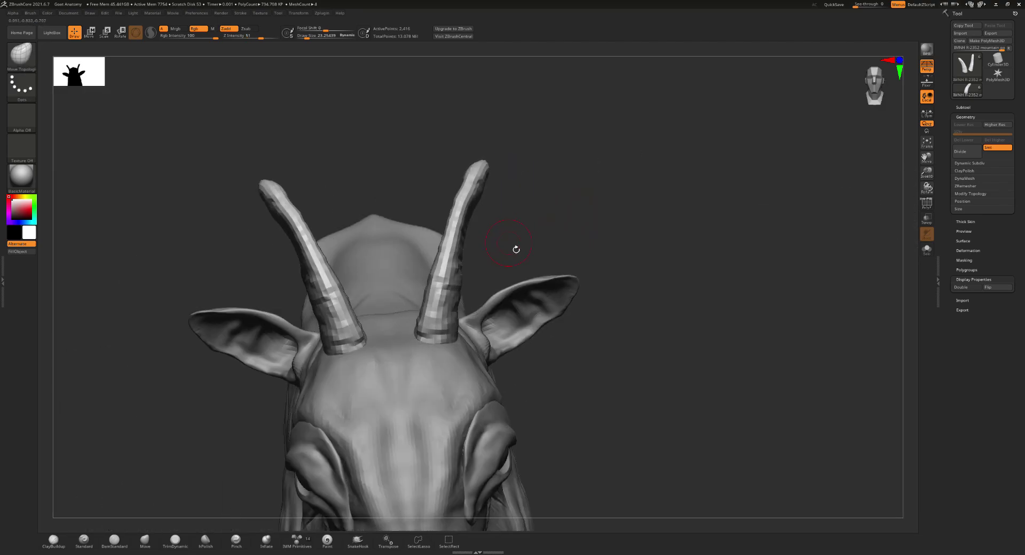
key("b")
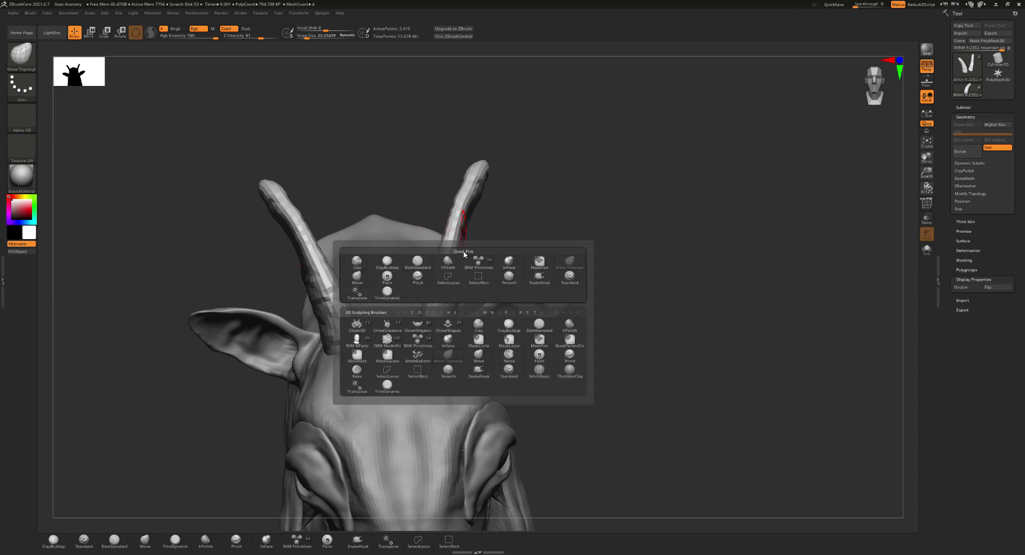
key("i")
key("n")
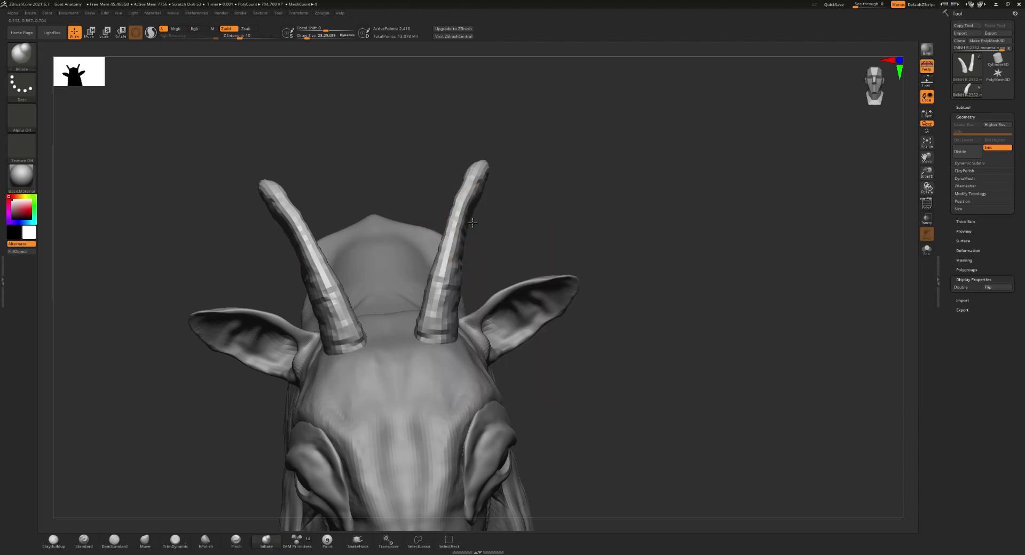
left_click_drag(473, 223, 469, 262)
- Switch to the Move Topological brush and review the horns and ear from front and side
left_click_drag(479, 217, 447, 241)
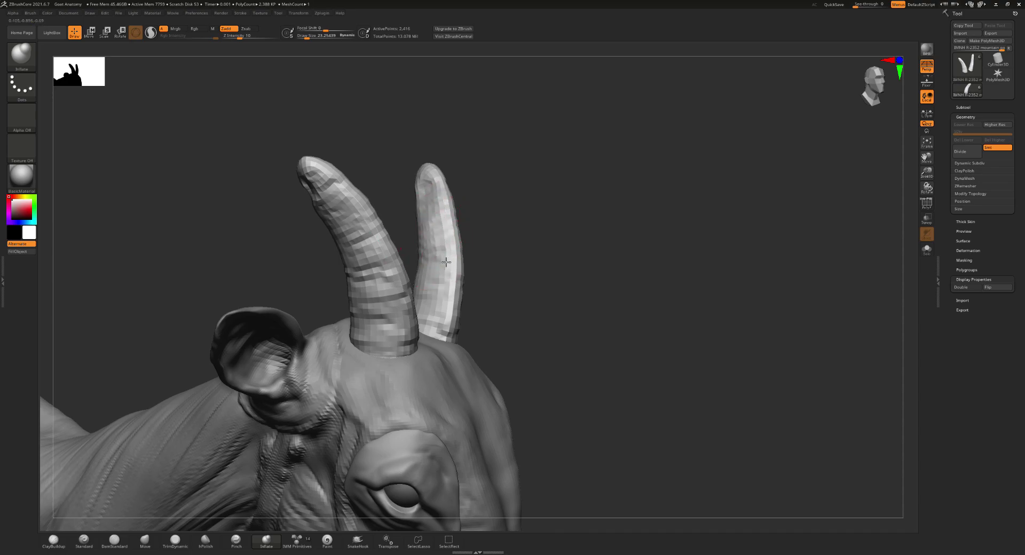
mouse_move(446, 263)
left_mouse_down()
mouse_move(427, 235)
mouse_move(435, 216)
mouse_move(402, 207)
mouse_move(435, 228)
mouse_move(401, 223)
mouse_move(419, 179)
left_mouse_up()
key("b")
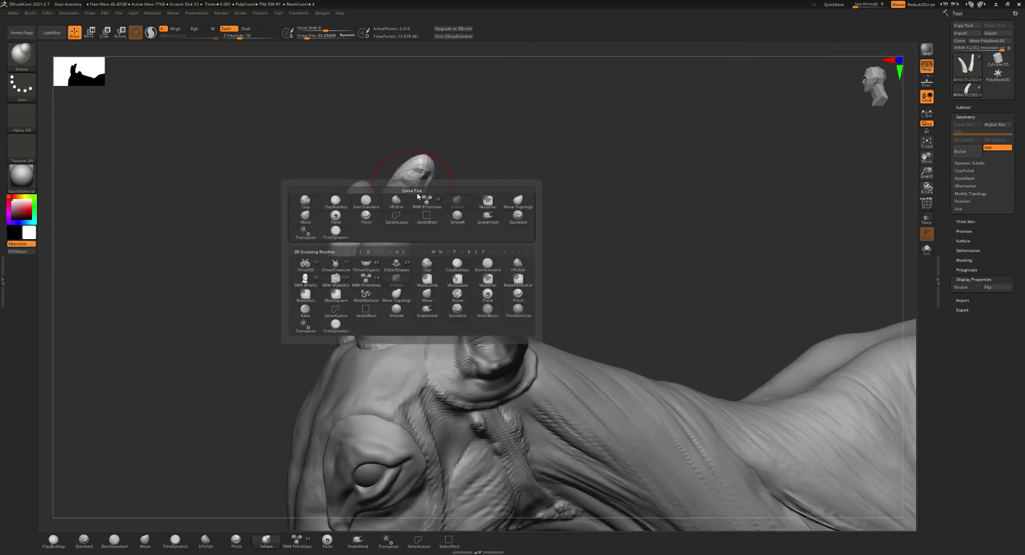
key("m")
key("t")
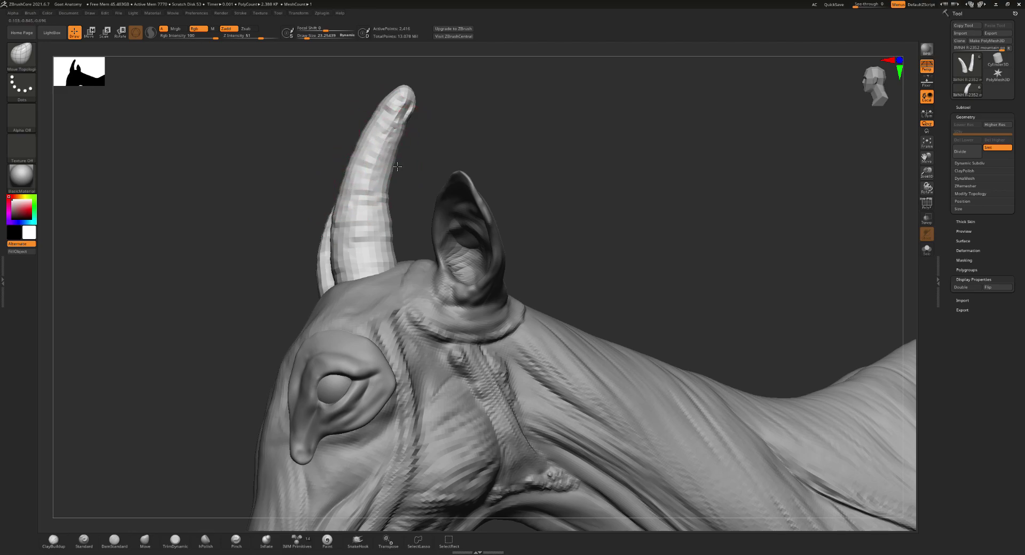
left_click_drag(397, 167, 385, 141)
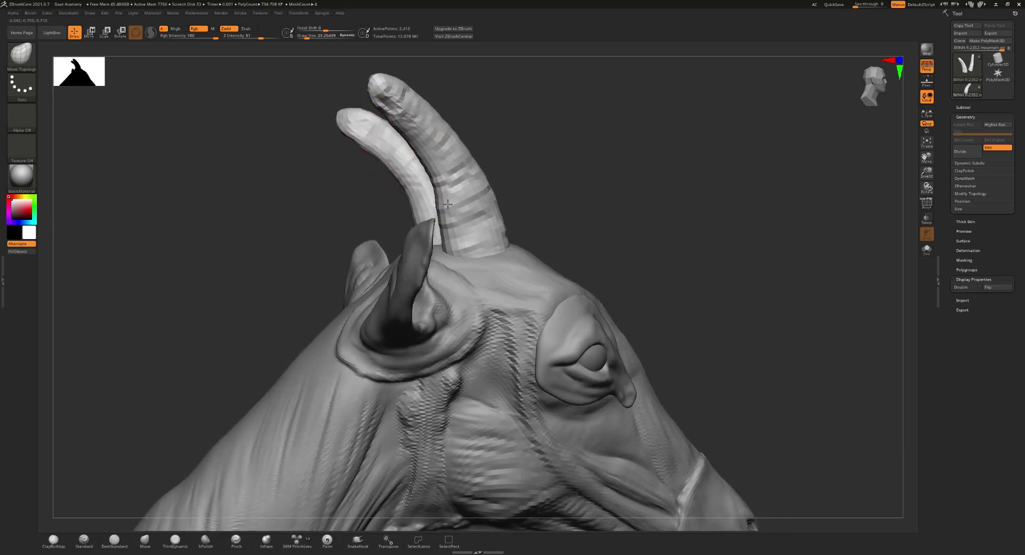
mouse_move(414, 161)
left_mouse_down()
mouse_move(453, 183)
mouse_move(424, 272)
left_mouse_up()
- Select the body subtool and subdivide it one more level
left_click(492, 297, "alt")
left_click_drag(492, 297, 531, 348)
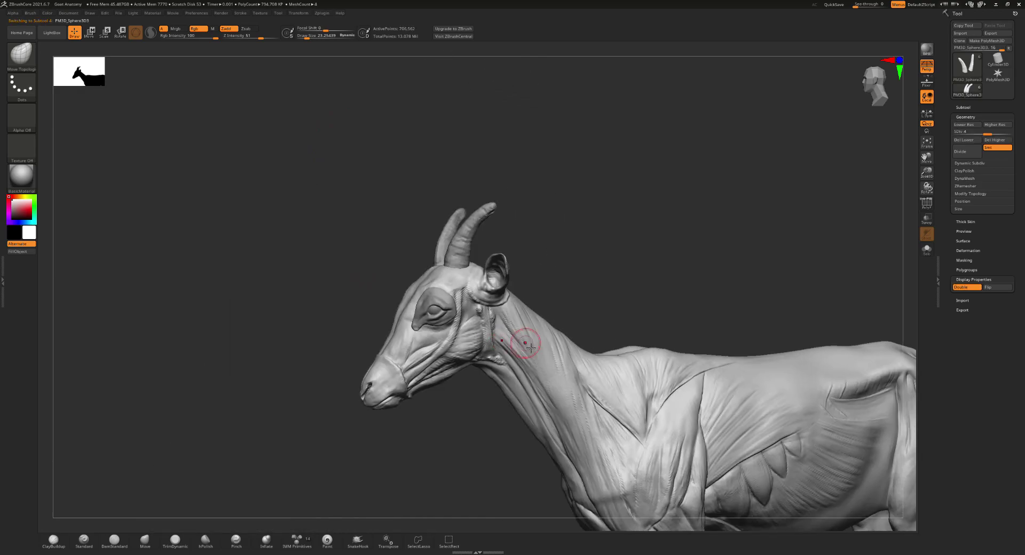
key("ctrl+d")
right_click_drag(497, 297, 390, 260, "alt")
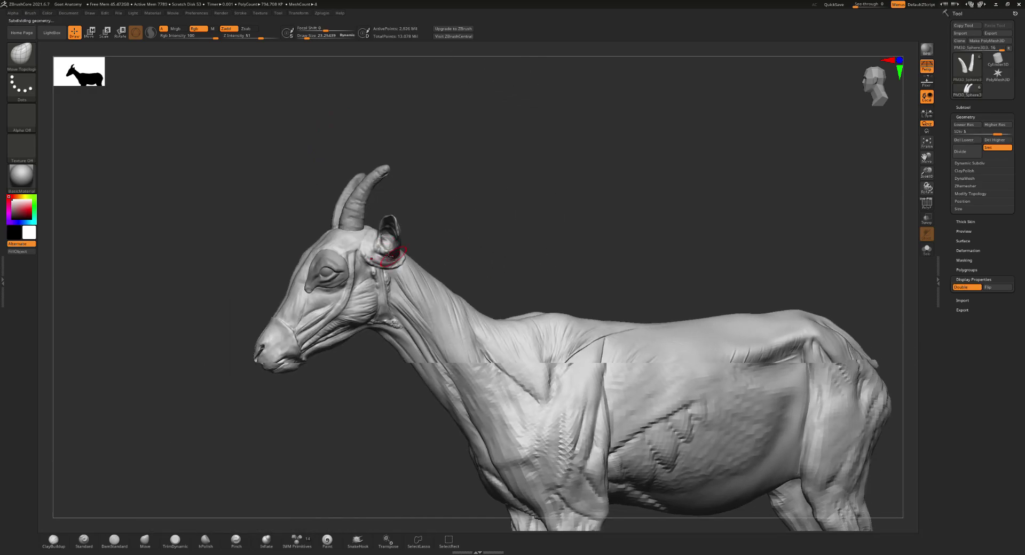
right_click_drag(464, 346, 392, 231, "alt")
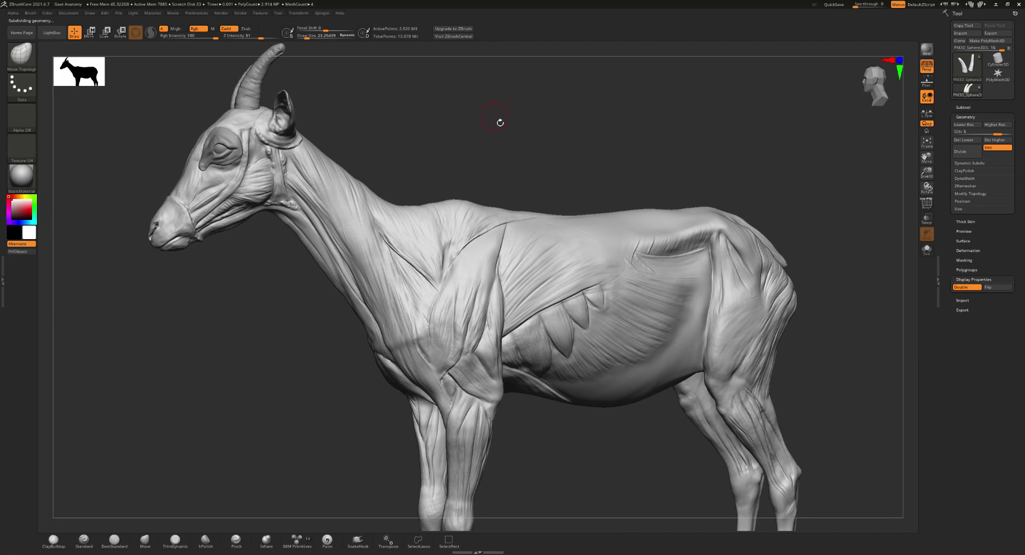
mouse_move(506, 135)
right_mouse_down()
mouse_move(523, 147)
mouse_move(510, 140)
right_mouse_up()
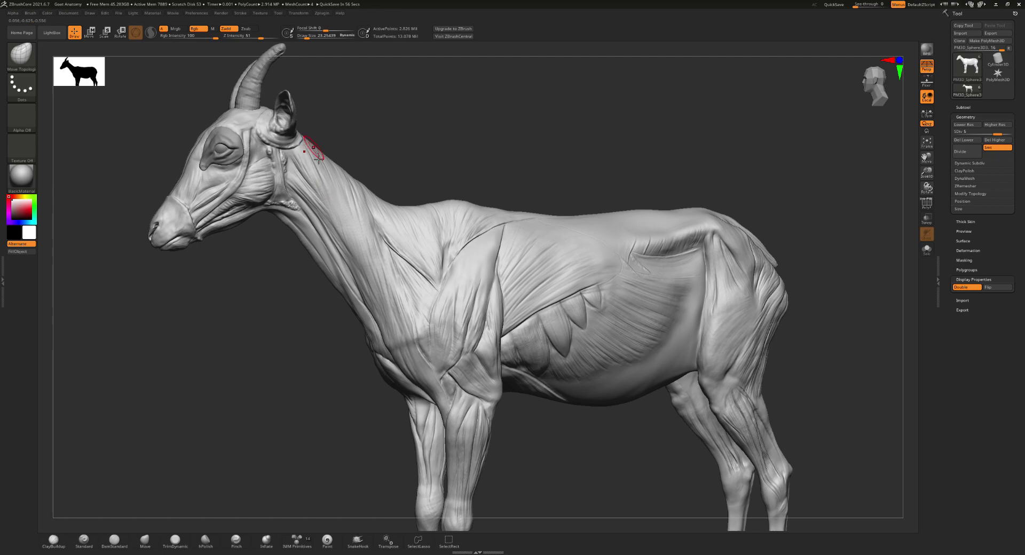
mouse_move(299, 137)
right_mouse_down()
mouse_move(349, 124)
mouse_move(353, 274)
right_mouse_up()
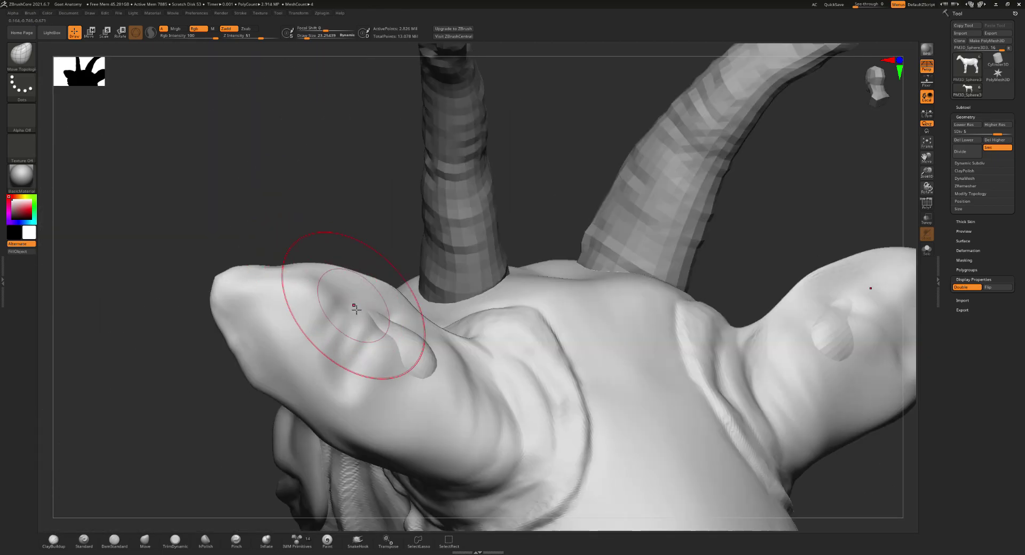
- Drop the body to subdivision level 2 with a brush size of about 6.5
key("shift+d")
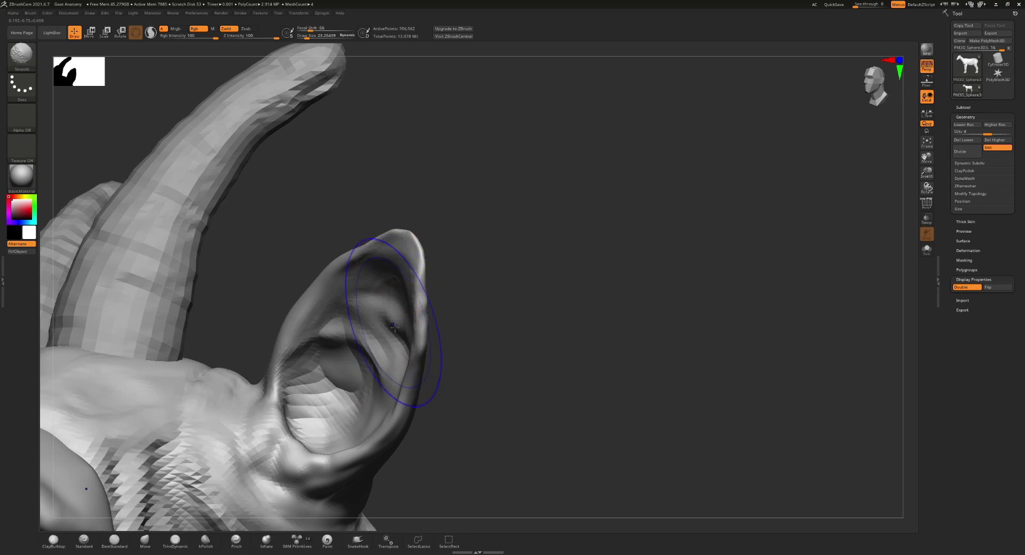
key("shift+d")
key("shift+d")
key("s")
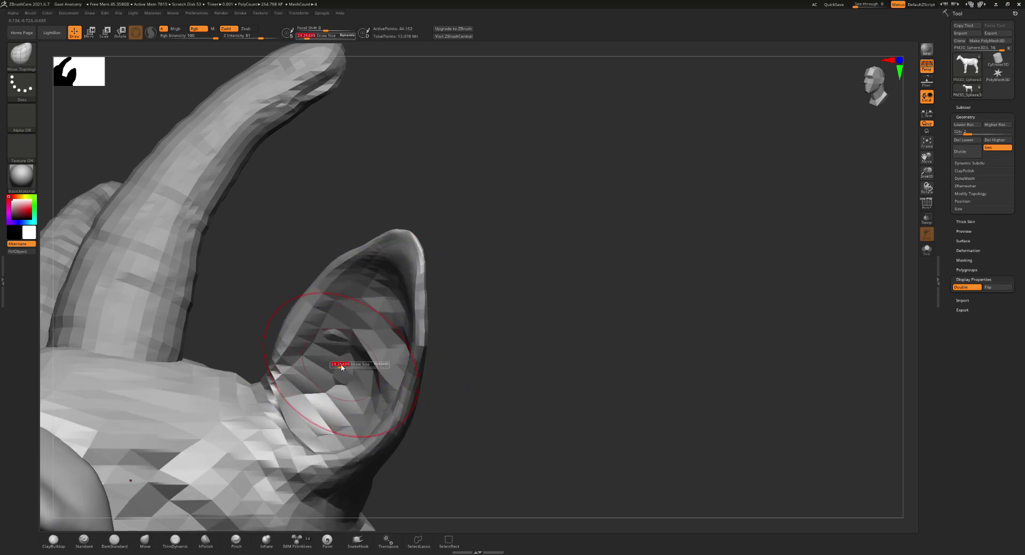
left_click_drag(349, 368, 335, 367)
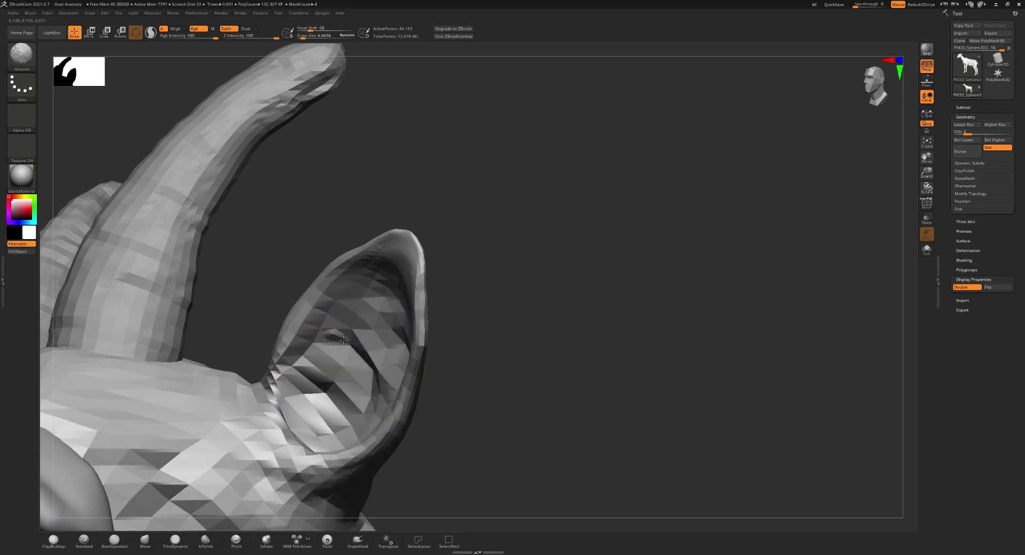
right_click_drag(346, 344, 371, 336)
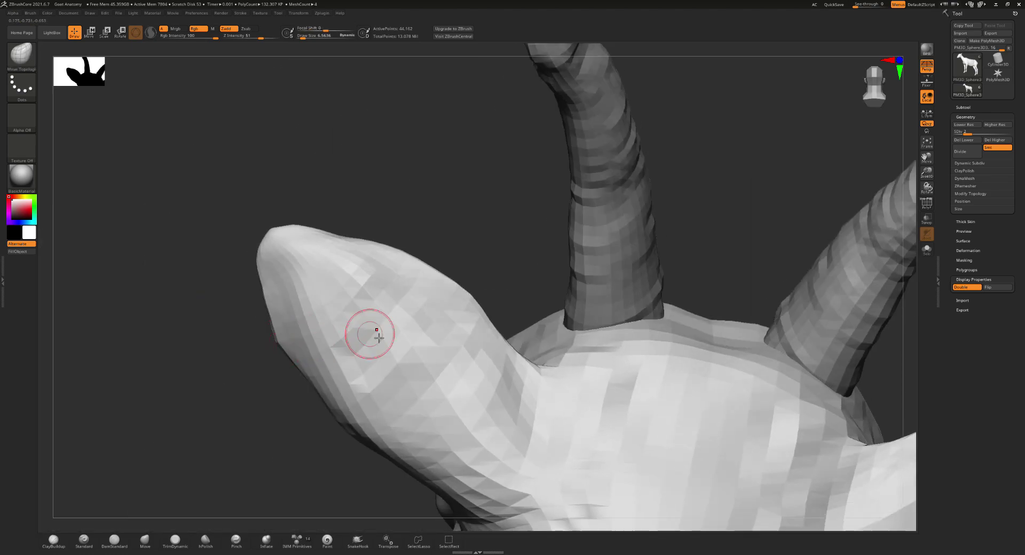
key("shift")
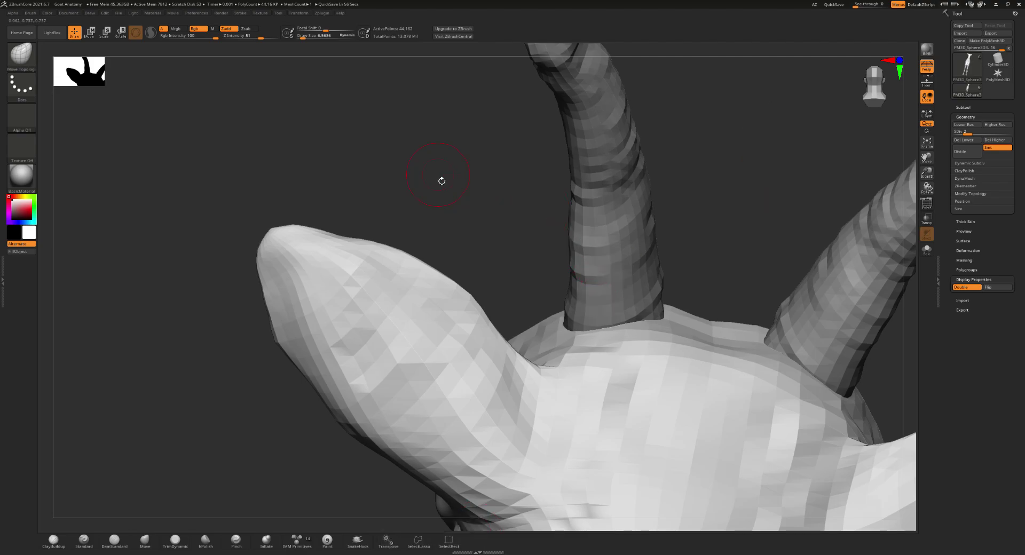
- Return to the highest level and smooth the ear's inner surface, checking it from several angles
left_click_drag(442, 181, 501, 164)
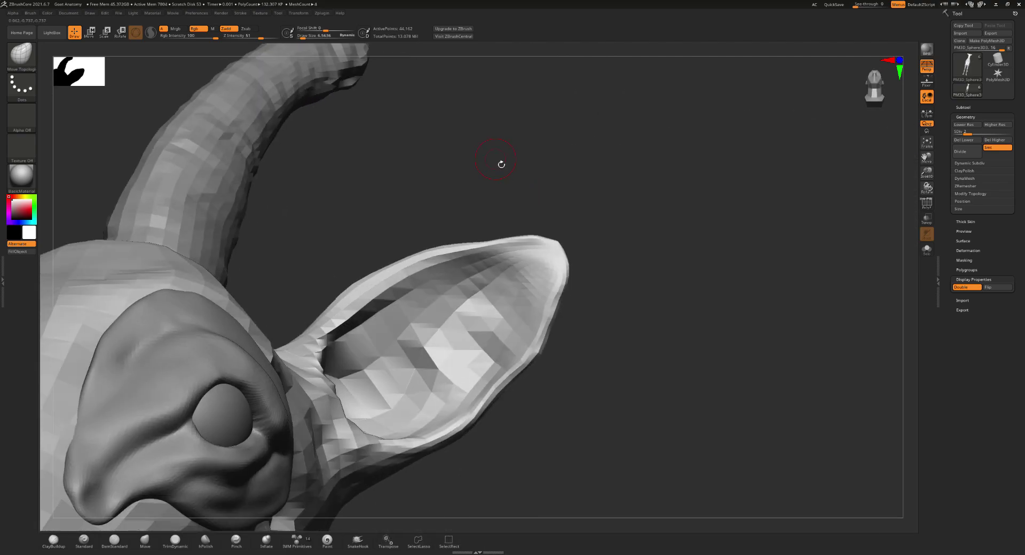
key("d")
key("d")
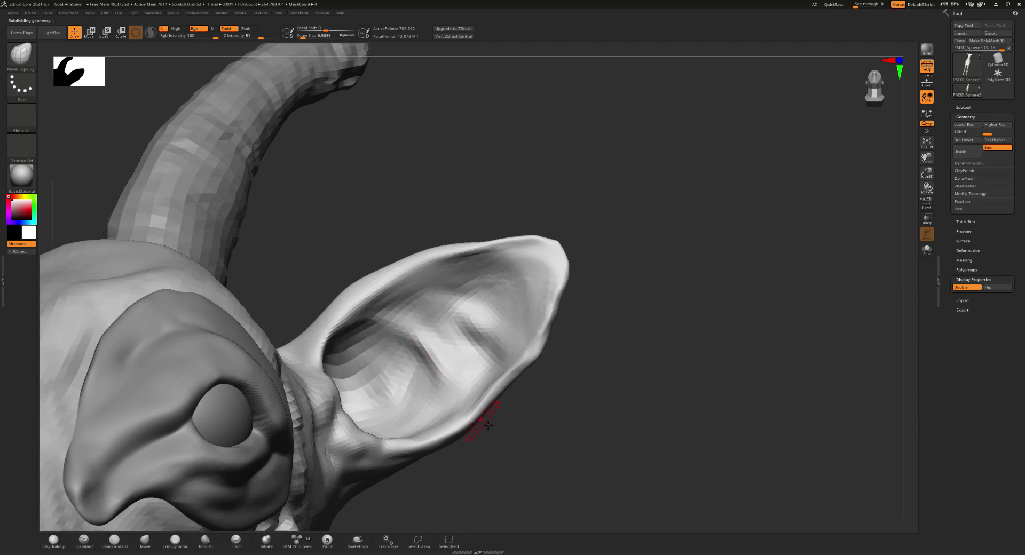
key("d")
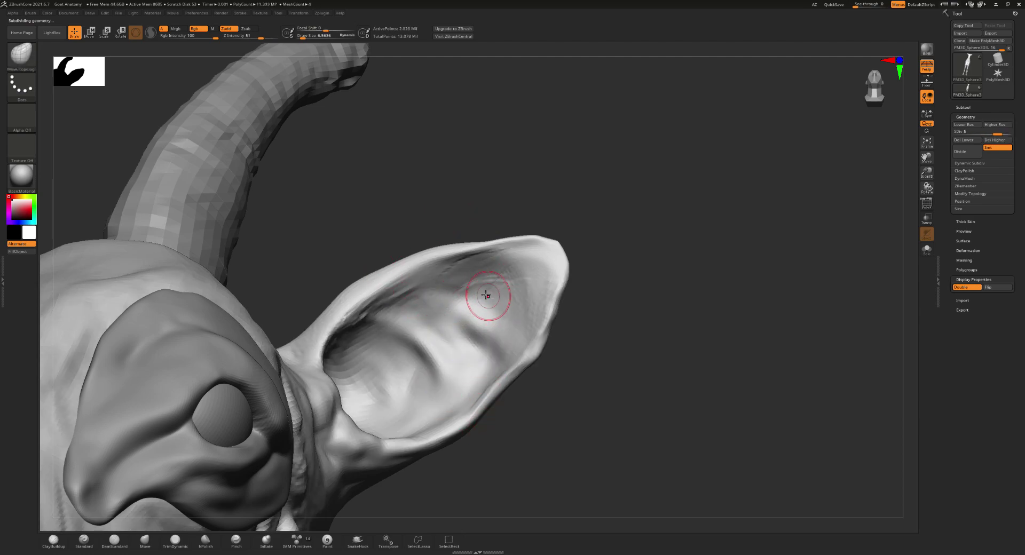
left_click_drag(487, 295, 512, 271, "shift")
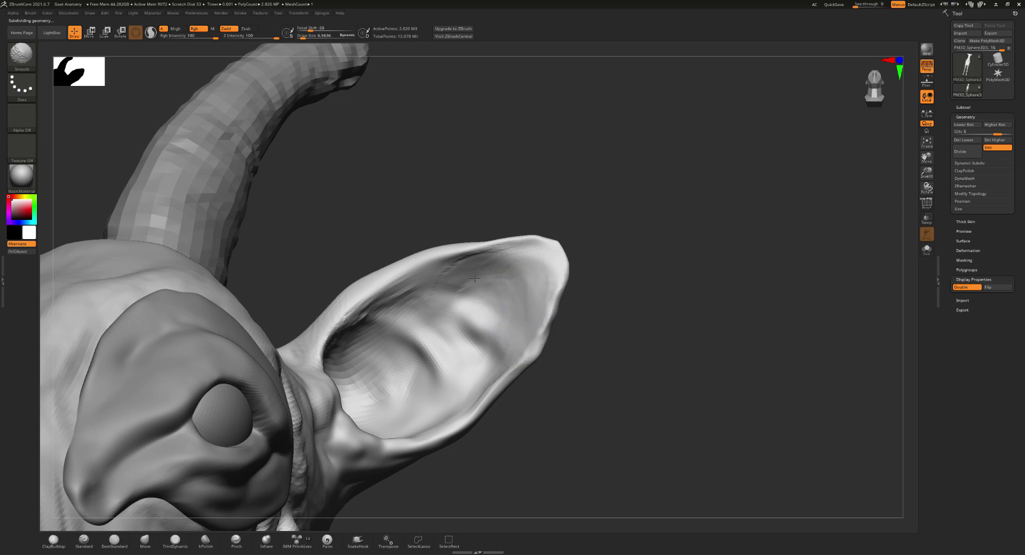
right_click_drag(411, 308, 374, 300)
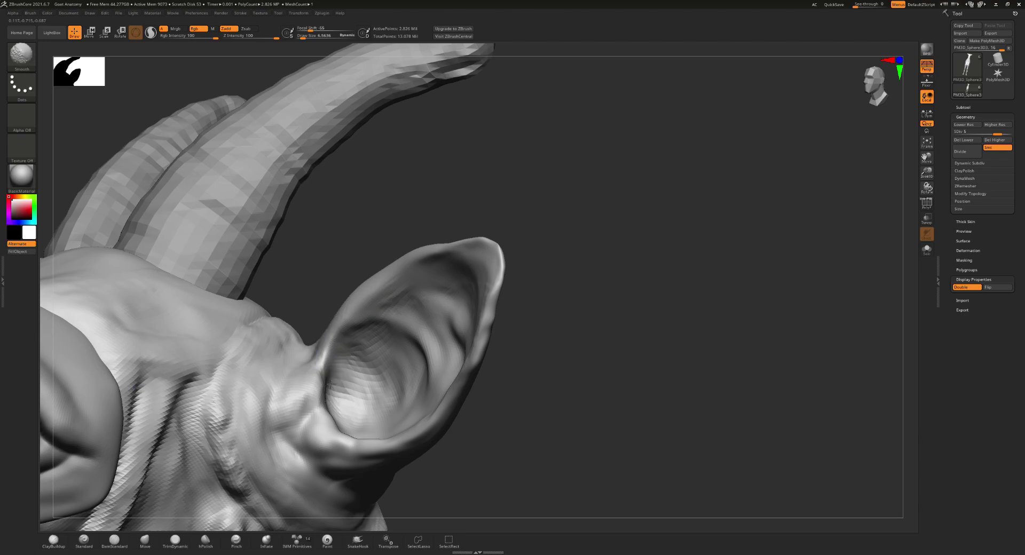
mouse_move(344, 412)
right_mouse_down()
mouse_move(309, 340)
mouse_move(367, 335)
right_mouse_up()
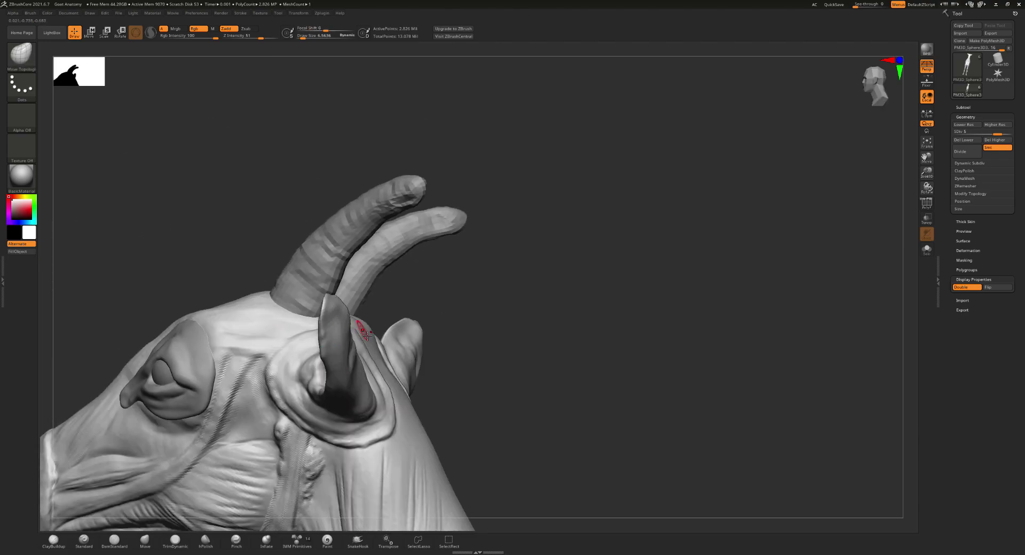
mouse_move(338, 383)
right_mouse_down()
mouse_move(327, 297)
mouse_move(361, 316)
right_mouse_up()
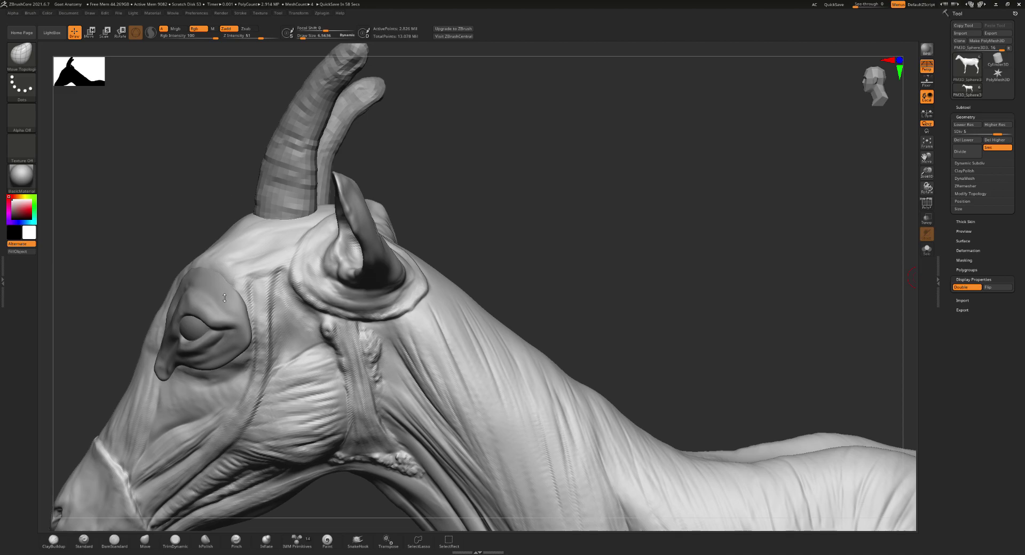
mouse_move(165, 318)
right_mouse_down()
mouse_move(187, 354)
mouse_move(278, 334)
right_mouse_up()
- Select the eyelid subtool, drop a subdivision level, and soften the upper lid crease
left_click(191, 354, "alt")
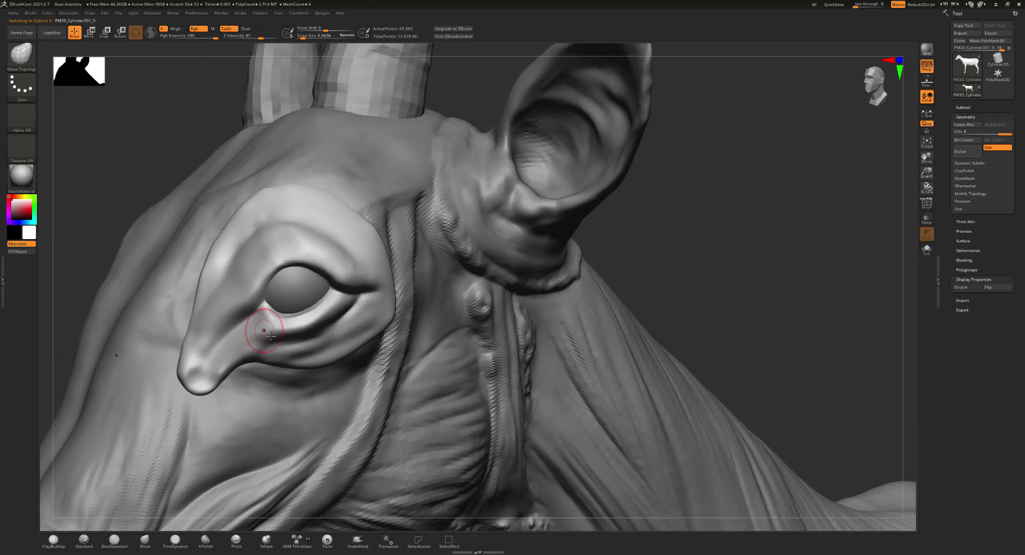
mouse_move(264, 286)
right_mouse_down()
mouse_move(344, 331)
mouse_move(430, 354)
mouse_move(434, 344)
right_mouse_up()
key("shift+d")
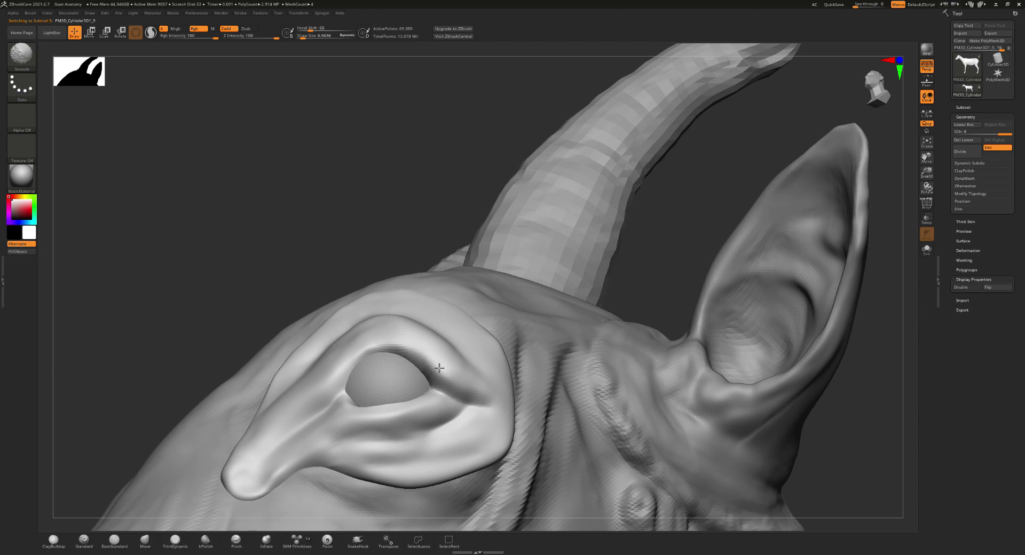
left_click_drag(450, 368, 453, 377, "shift")
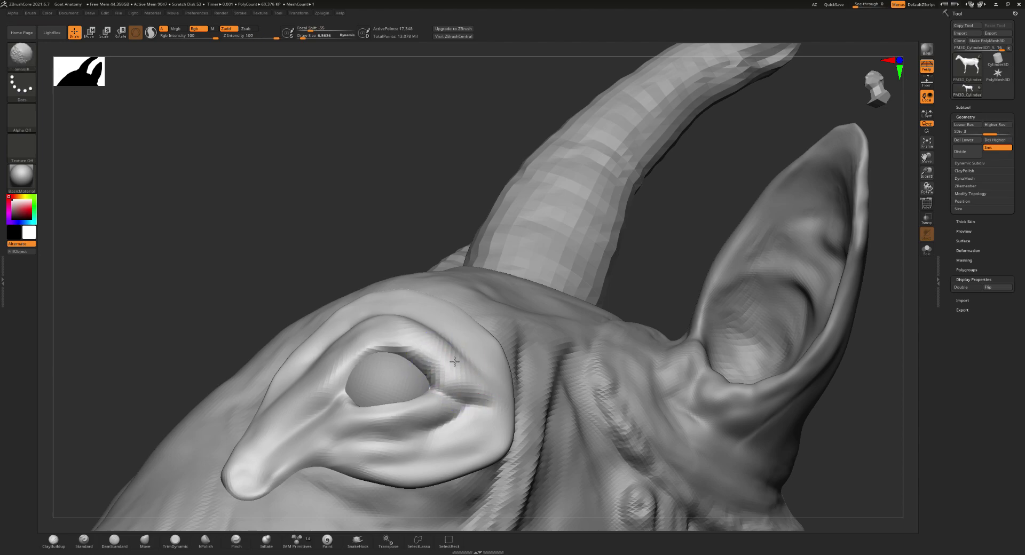
left_click_drag(389, 336, 433, 355, "shift")
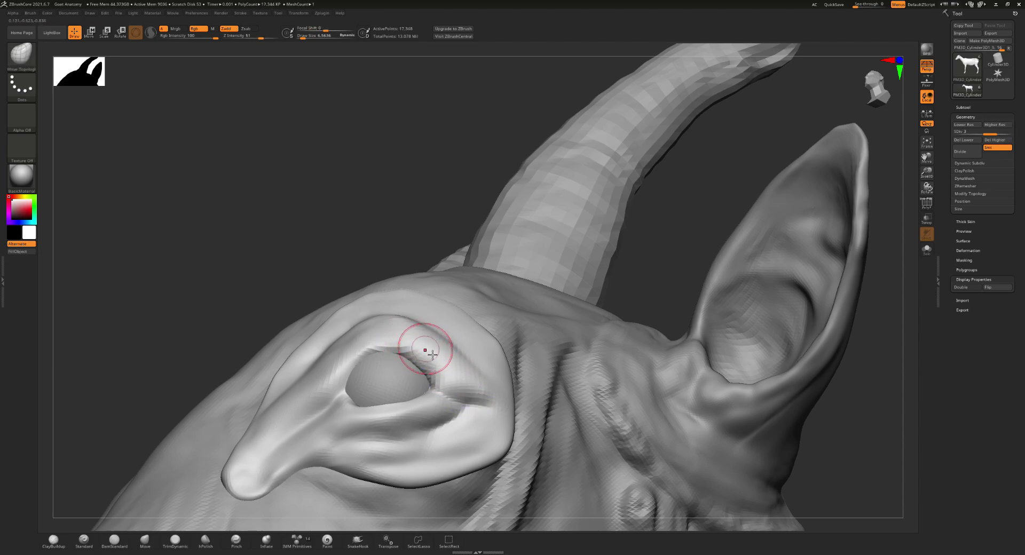
right_click_drag(437, 345, 424, 344)
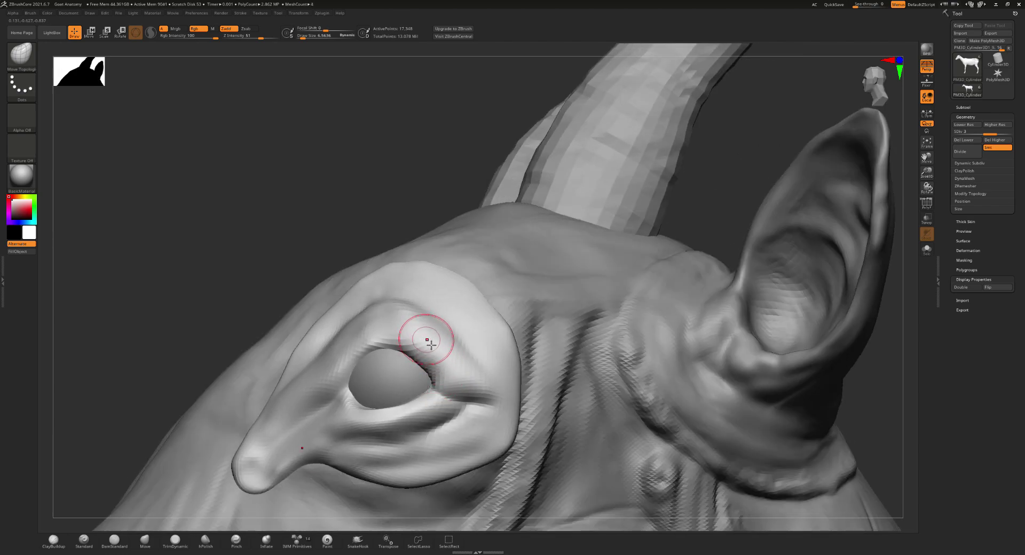
- Switch to ClayBuildup, resculpt the upper eyelid, smooth the crease right of the eye, and enlarge the brush
key("b")
key("b")
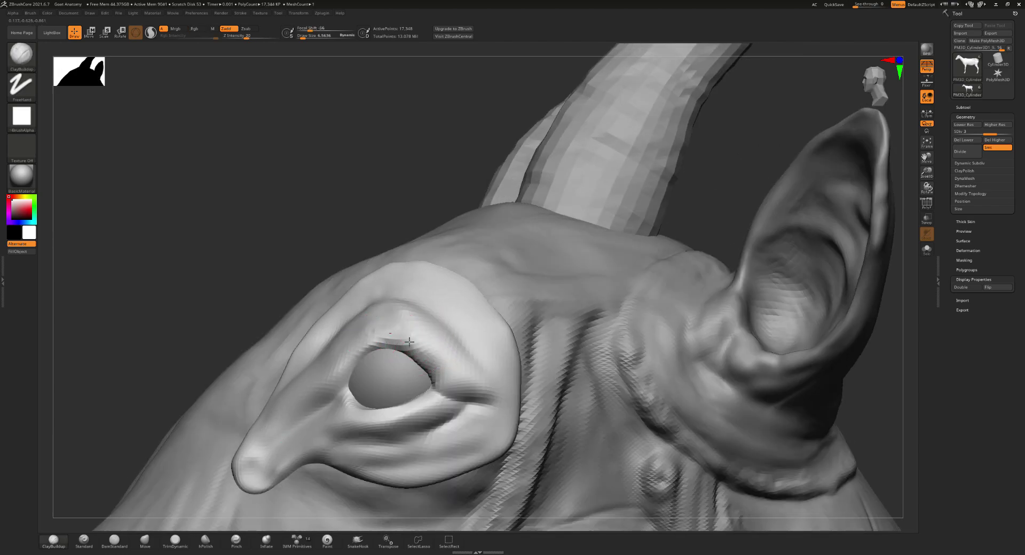
left_click_drag(409, 341, 412, 343)
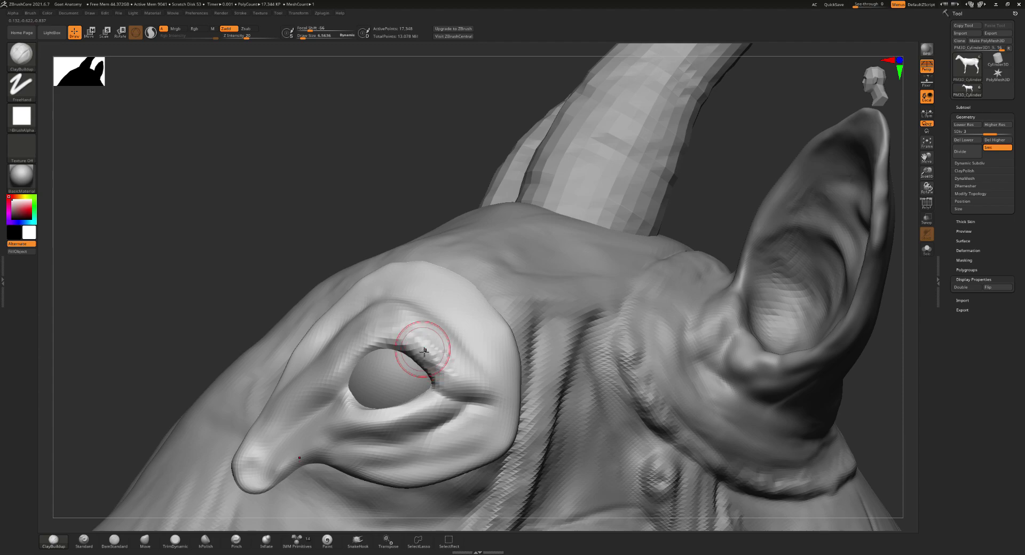
left_click_drag(466, 393, 474, 376, "shift")
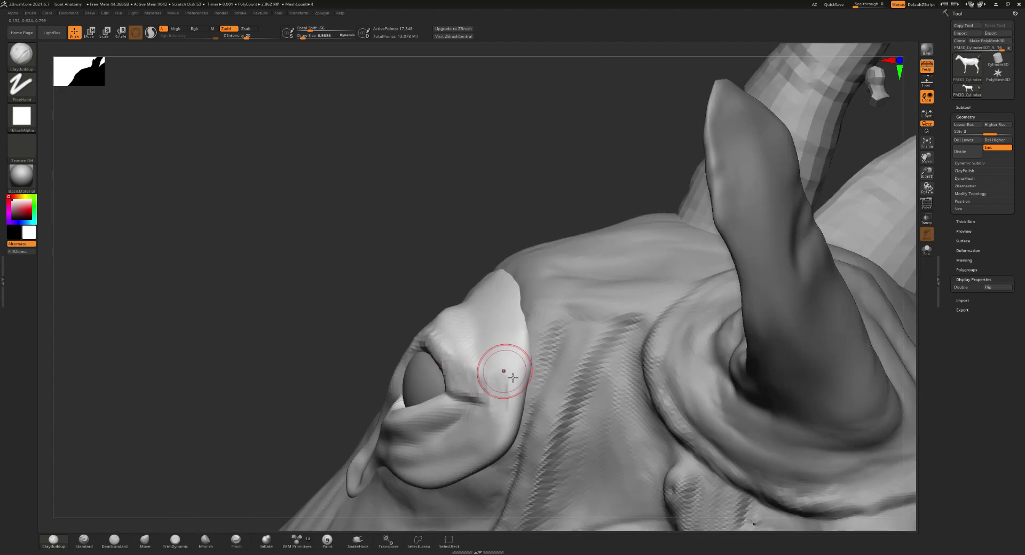
key("s")
mouse_move(534, 375)
left_mouse_down()
mouse_move(516, 374)
mouse_move(535, 339)
mouse_move(508, 411)
mouse_move(514, 450)
mouse_move(487, 469)
left_mouse_up()
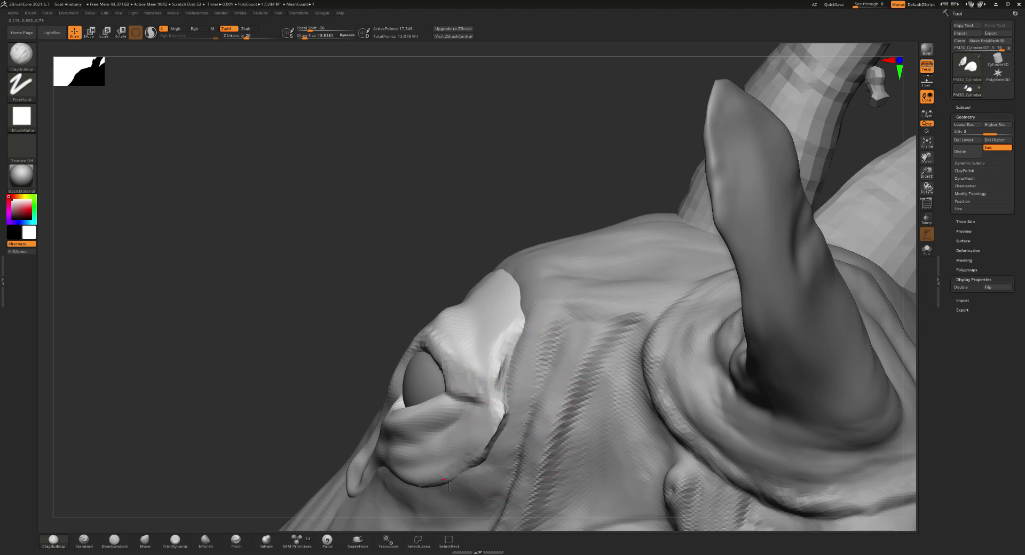
- Build up the upper eyelid and brow ridge symmetrically on both sides of the head
right_click_drag(498, 321, 508, 327)
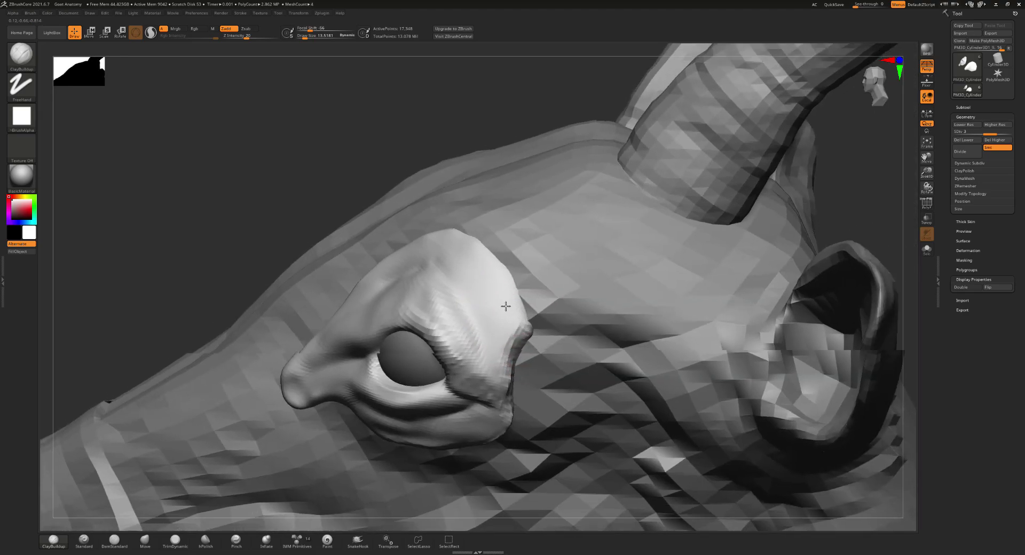
right_click_drag(517, 287, 496, 305)
left_click_drag(506, 291, 528, 303, "shift")
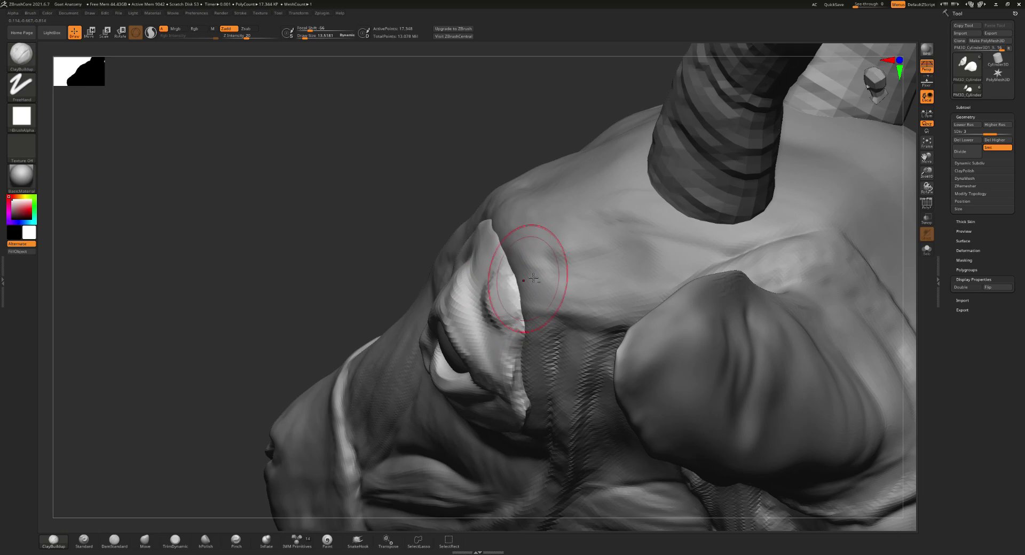
right_click_drag(510, 291, 476, 256)
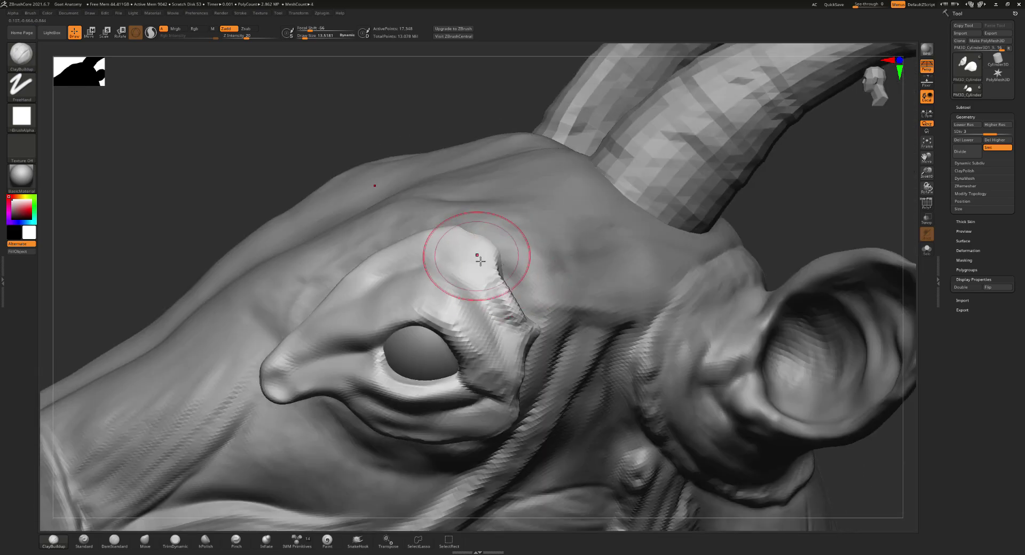
right_click_drag(433, 293, 522, 355)
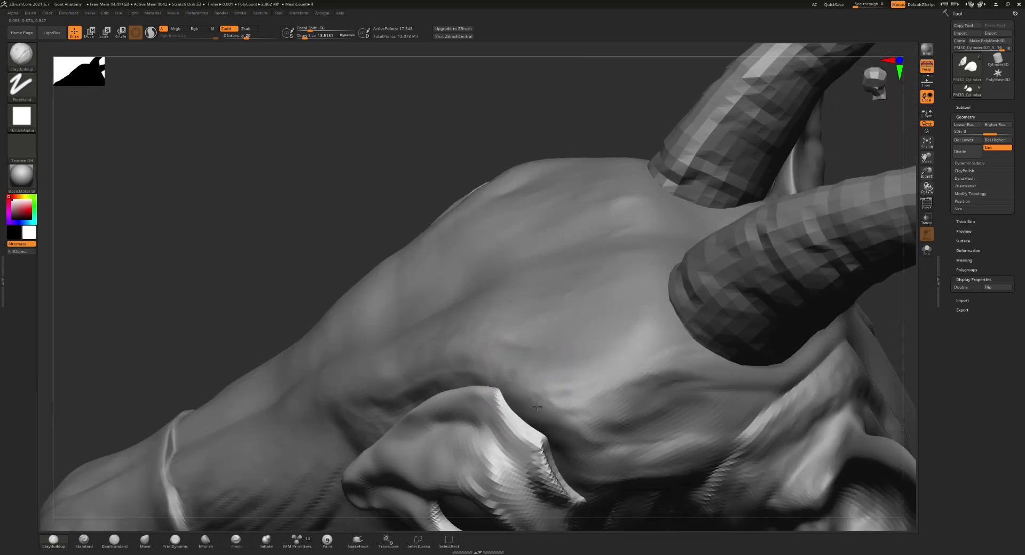
mouse_move(435, 389)
right_mouse_down()
mouse_move(484, 376)
mouse_move(490, 337)
mouse_move(530, 299)
right_mouse_up()
left_click_drag(530, 299, 503, 321)
left_click_drag(550, 295, 548, 321)
- At brush size 5.5, sharpen the eyelid ridge and build up the eye socket's lower front edge
key("s")
left_click(556, 294)
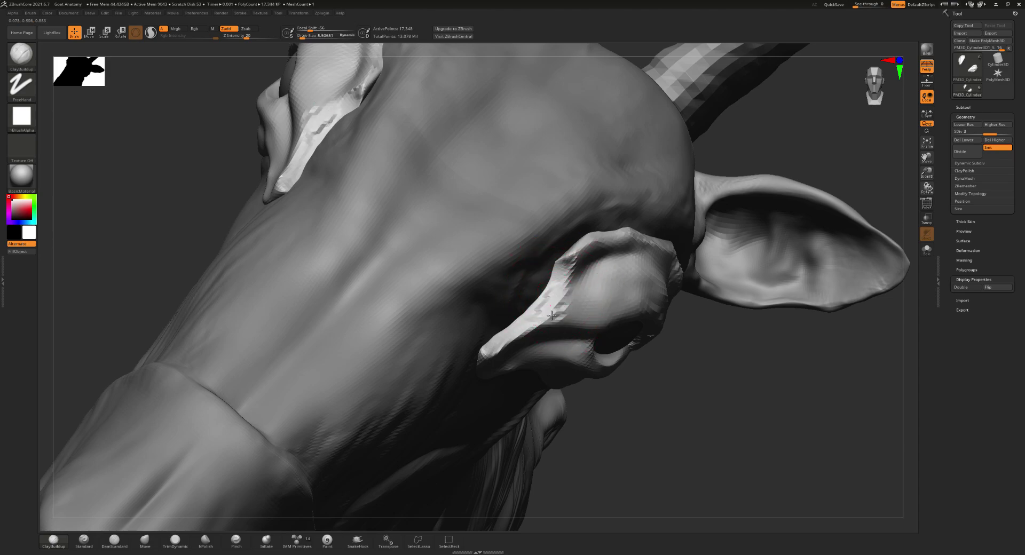
left_click_drag(566, 270, 545, 328)
mouse_move(558, 293)
left_mouse_down()
mouse_move(539, 337)
mouse_move(582, 250)
mouse_move(624, 236)
mouse_move(576, 268)
mouse_move(597, 266)
left_mouse_up()
mouse_move(597, 267)
right_mouse_down()
mouse_move(558, 264)
mouse_move(606, 259)
mouse_move(568, 259)
mouse_move(544, 288)
mouse_move(515, 287)
right_mouse_up()
left_click_drag(515, 286, 500, 322)
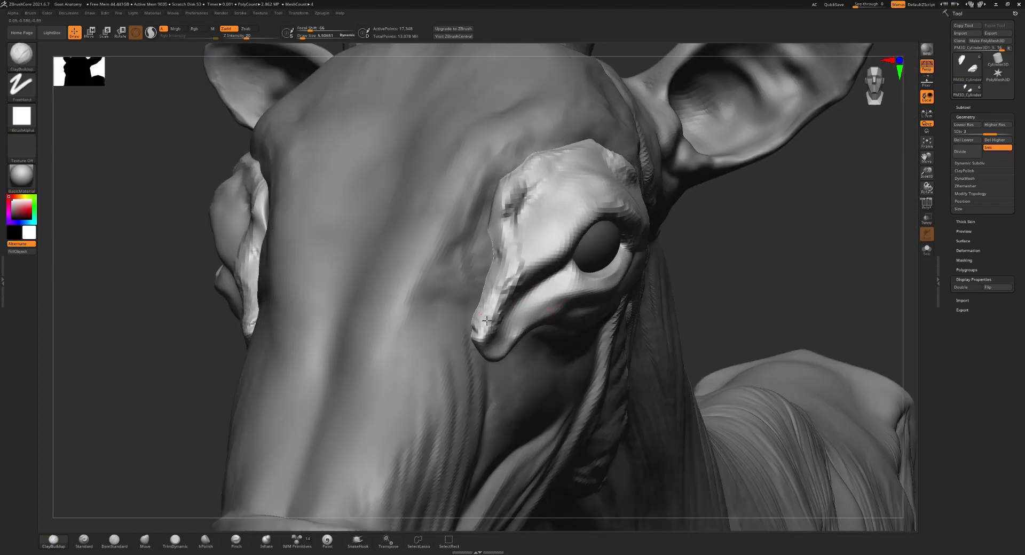
right_click_drag(505, 318, 516, 318)
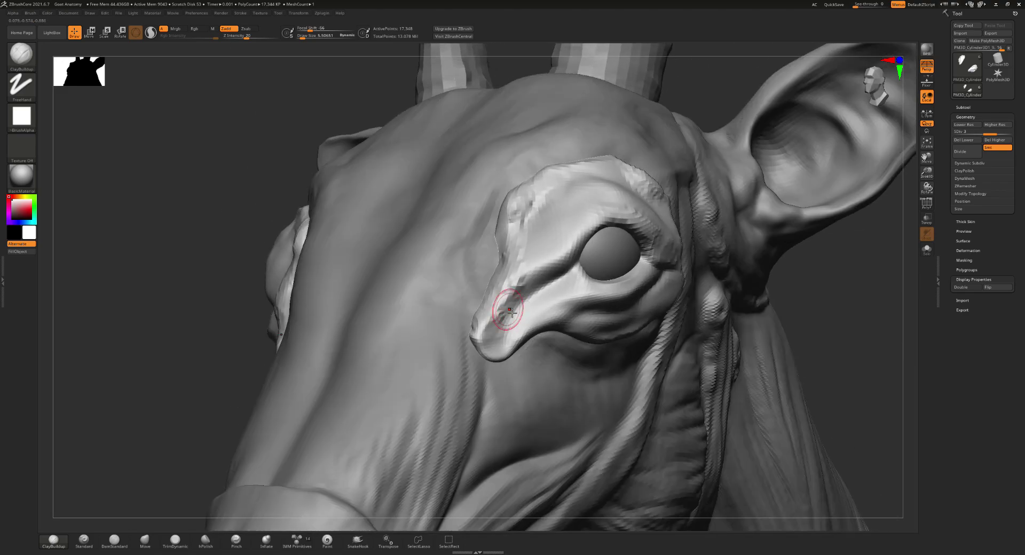
mouse_move(497, 343)
left_mouse_down()
mouse_move(519, 316)
mouse_move(495, 353)
mouse_move(536, 286)
left_mouse_up()
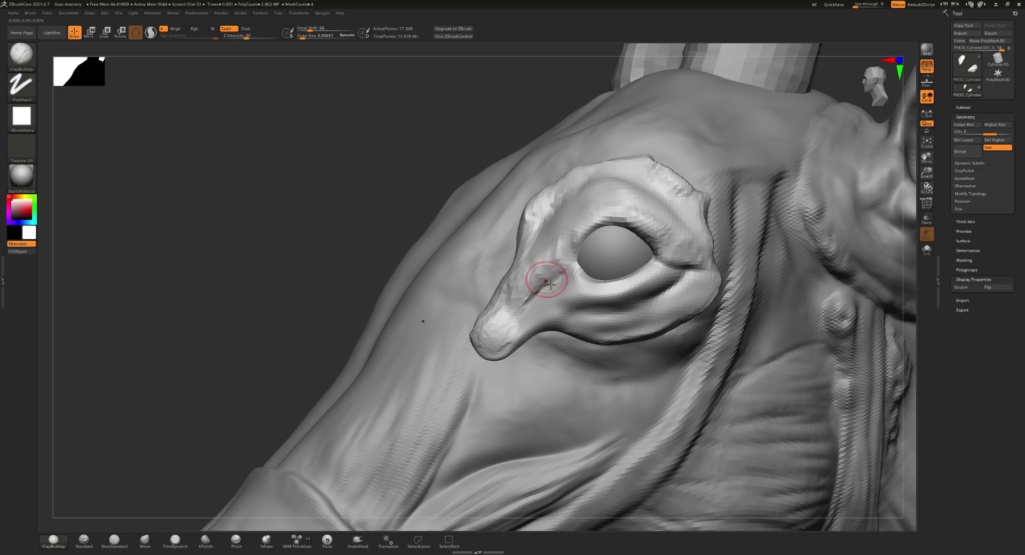
- Refine the lower lid rim, upper lid, inner crease and outer eye corner
mouse_move(543, 280)
right_mouse_down()
mouse_move(583, 302)
mouse_move(583, 272)
right_mouse_up()
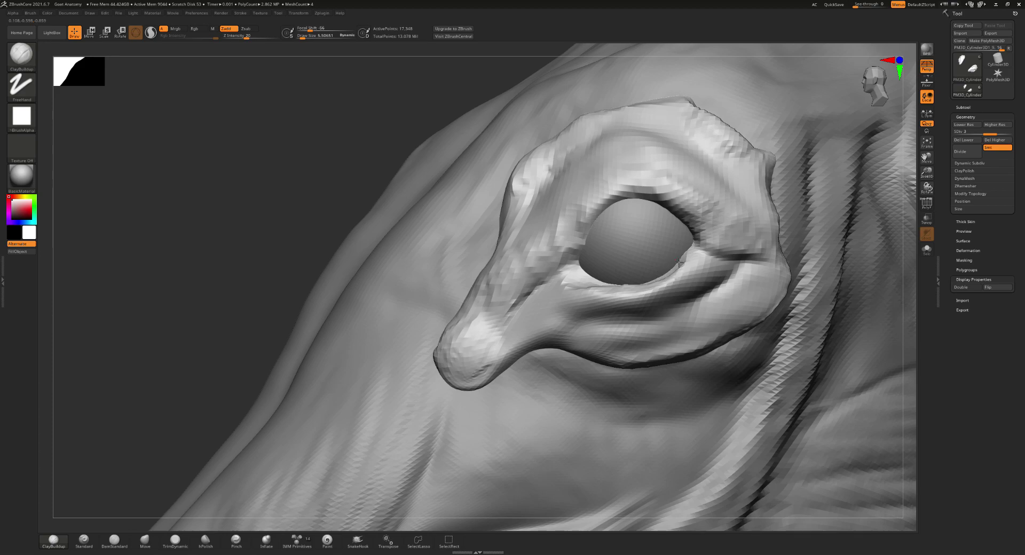
left_click_drag(688, 251, 662, 283)
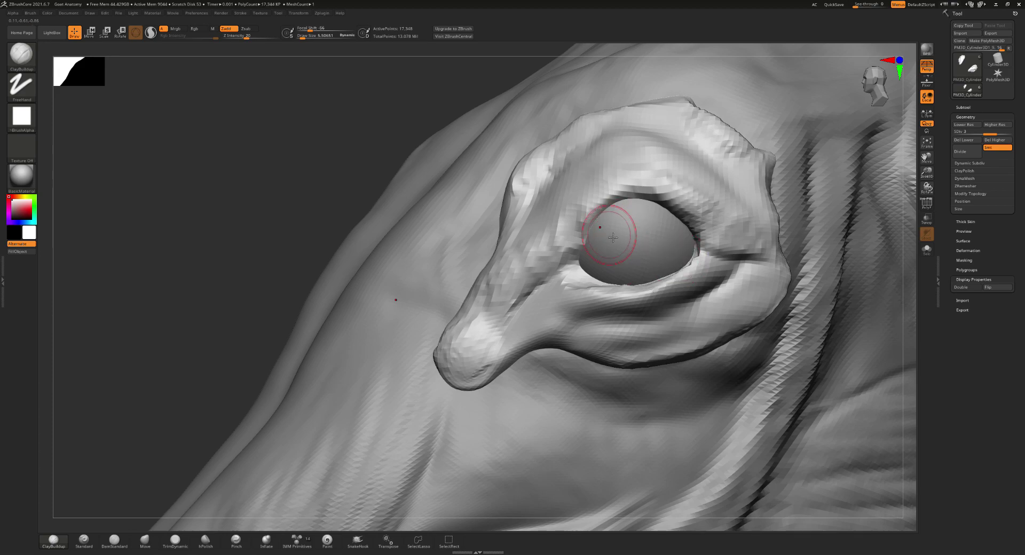
left_click_drag(600, 203, 631, 176)
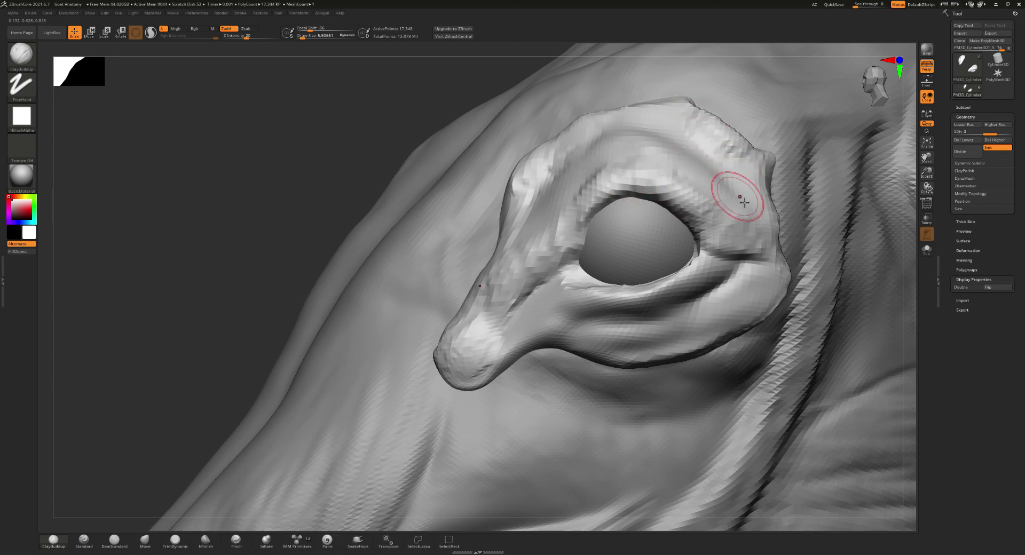
mouse_move(649, 185)
left_mouse_down()
mouse_move(738, 243)
mouse_move(732, 272)
left_mouse_up()
left_click_drag(734, 232, 726, 304)
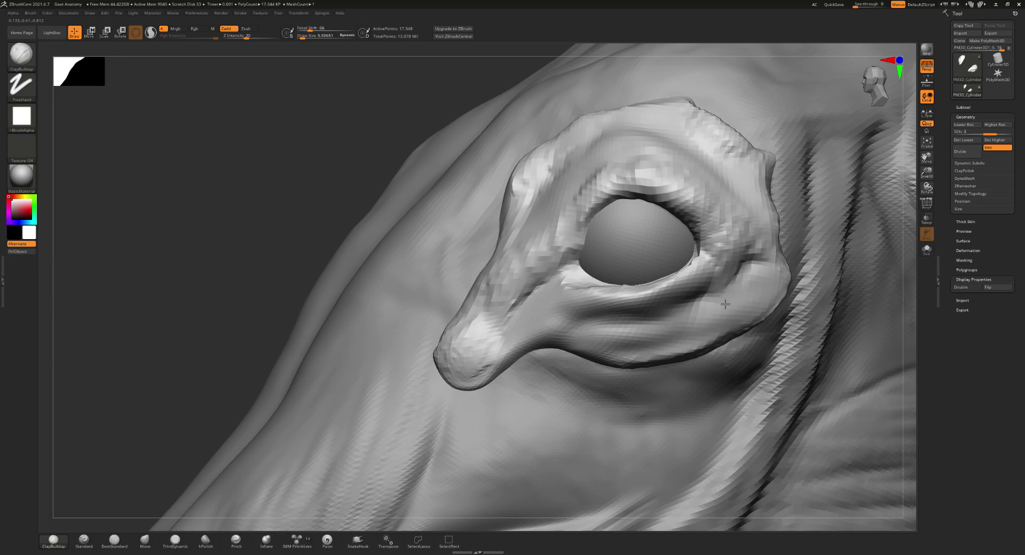
left_click_drag(710, 245, 765, 270)
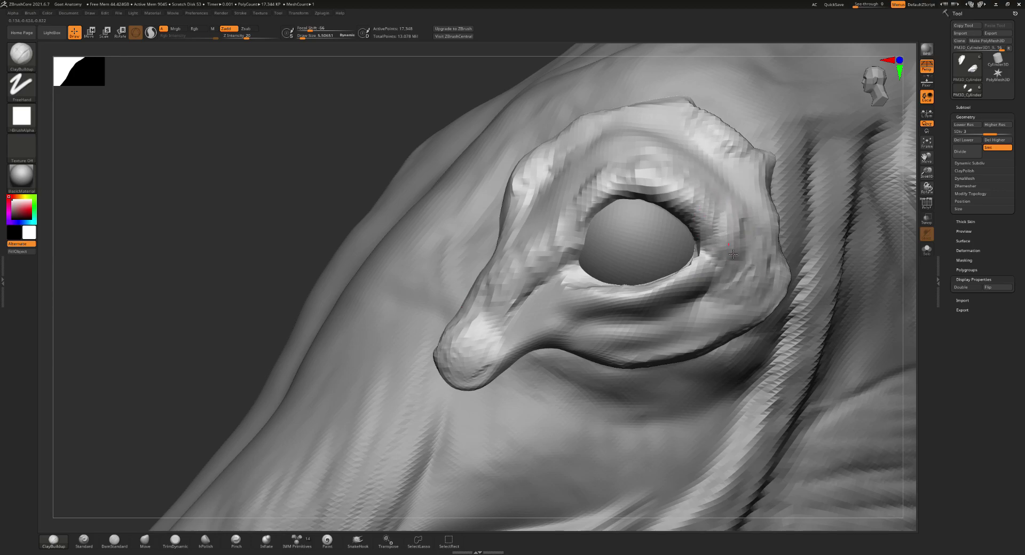
- Build up the brow ridge around the eye
mouse_move(673, 208)
right_mouse_down()
mouse_move(701, 266)
mouse_move(625, 244)
right_mouse_up()
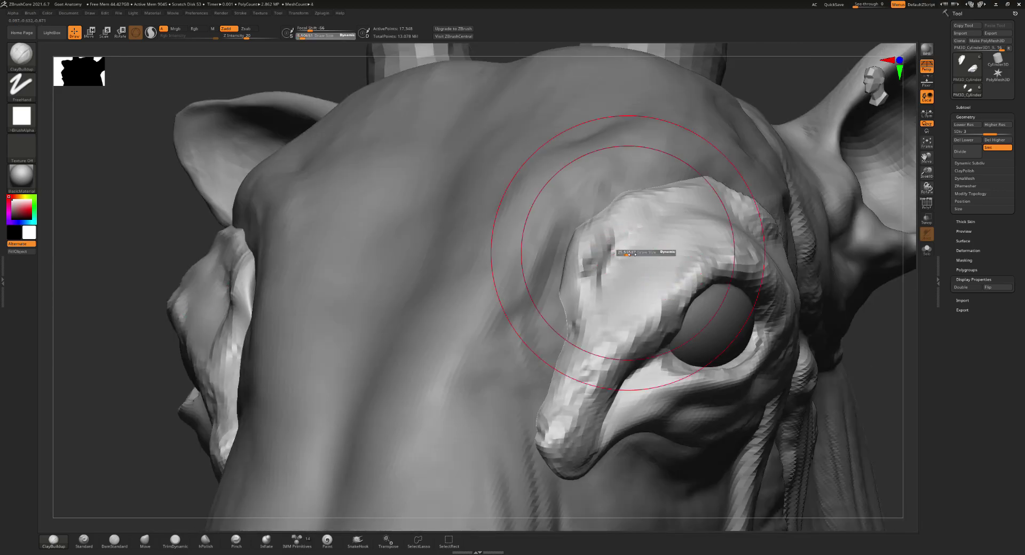
mouse_move(626, 264)
left_mouse_down()
mouse_move(652, 308)
mouse_move(616, 262)
mouse_move(638, 235)
left_mouse_up()
mouse_move(623, 295)
left_mouse_down()
mouse_move(643, 305)
mouse_move(652, 241)
left_mouse_up()
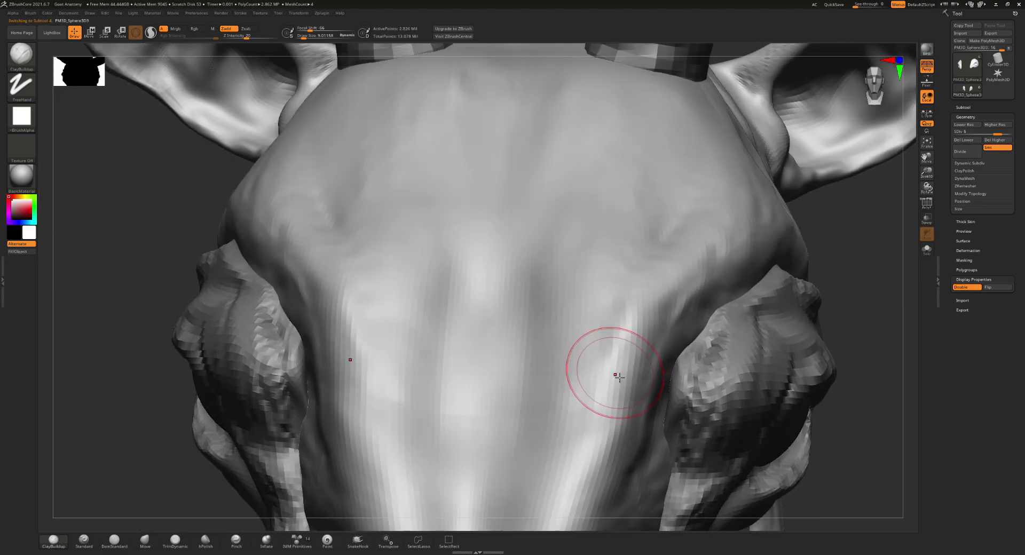
- Switch to Move Topological at a lower subdivision level, then try and undo a stroke beside the eye
key("shift")
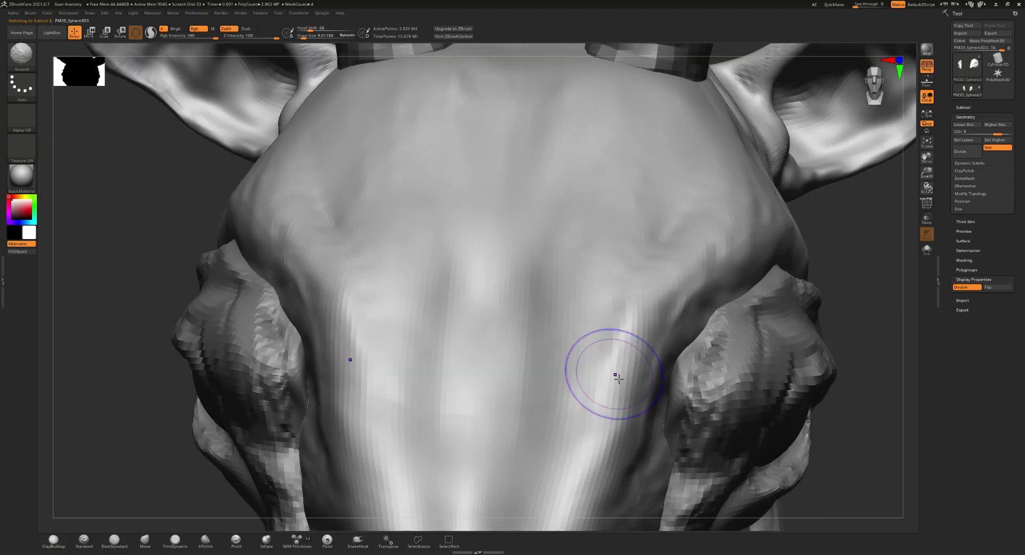
key("shift+d")
key("b")
key("m")
key("t")
key("s")
mouse_move(618, 359)
left_mouse_down()
mouse_move(649, 392)
mouse_move(649, 328)
left_mouse_up()
key("ctrl+z")
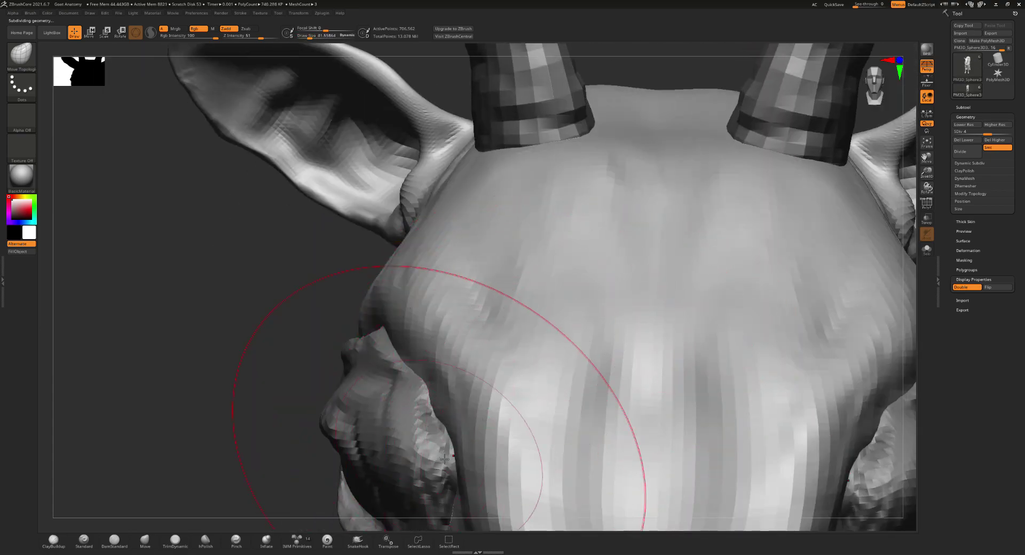
left_click_drag(417, 466, 552, 328)
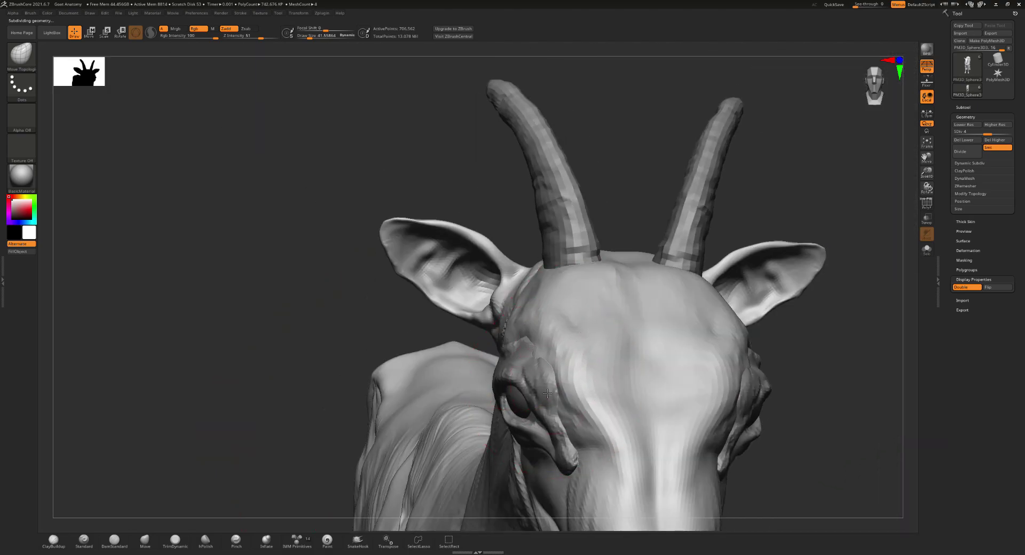
key("bracketleft")
key("bracketleft")
key("bracketleft")
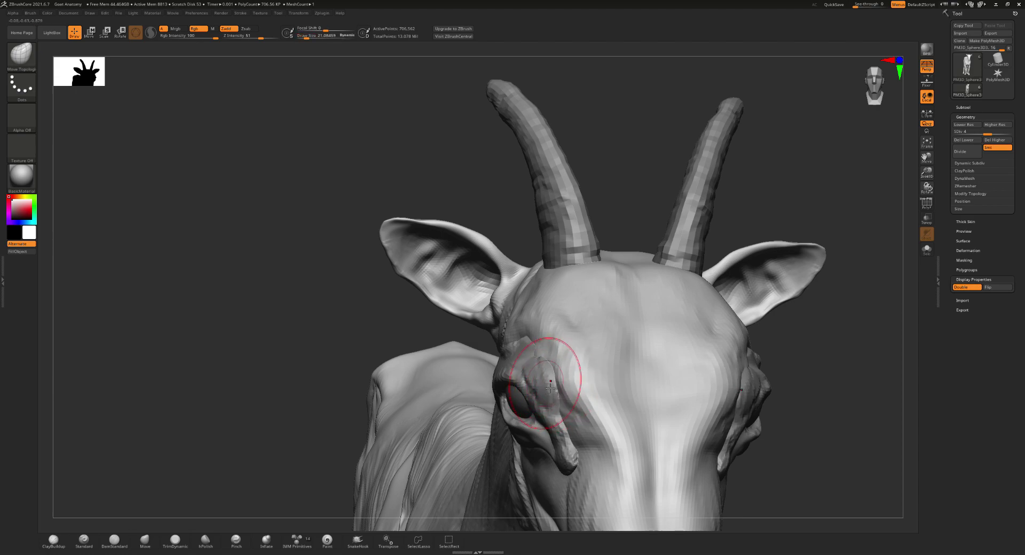
- Select the eye-socket subtool, briefly the eye sphere, then the eye-socket subtool again
left_click(546, 391, "alt")
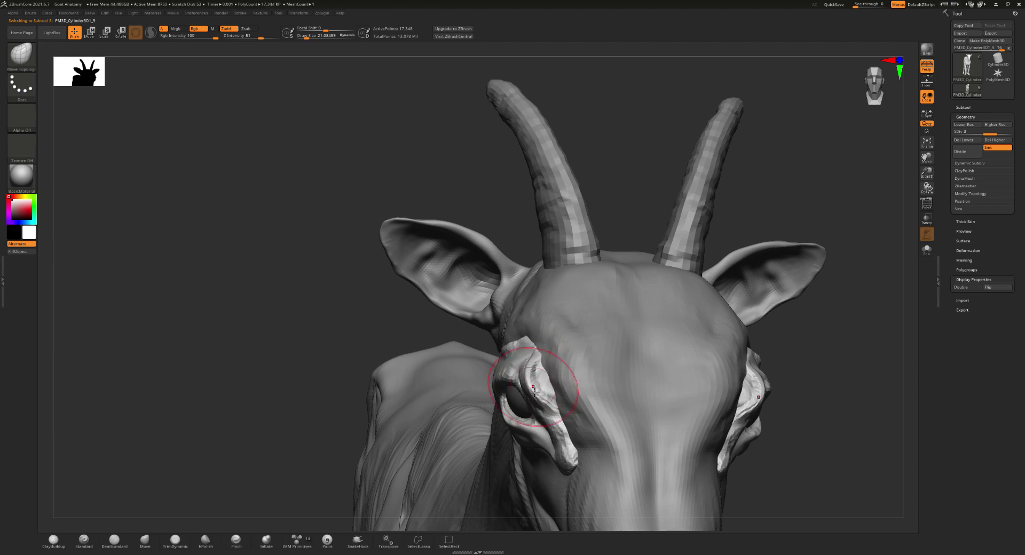
left_click(561, 382, "alt")
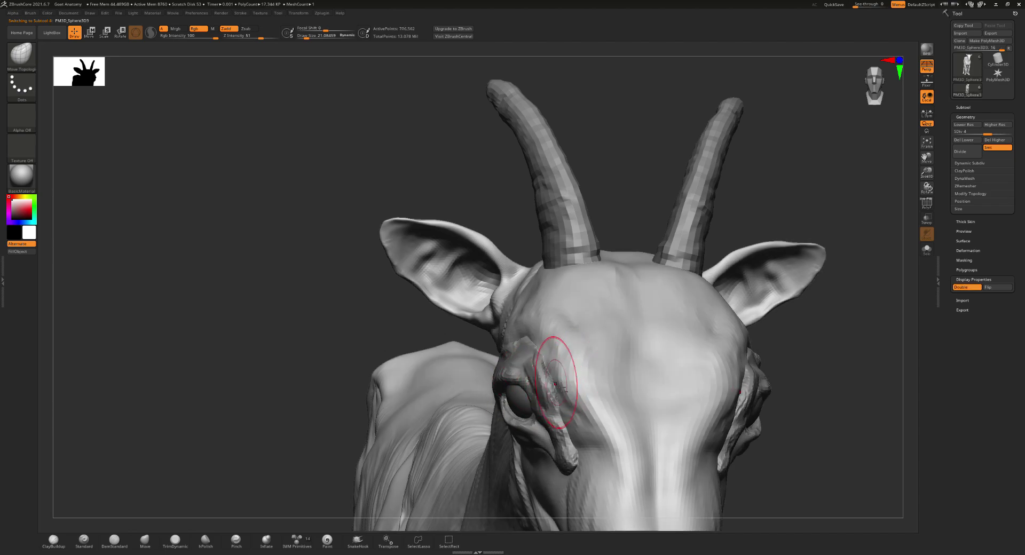
left_click(520, 343, "alt")
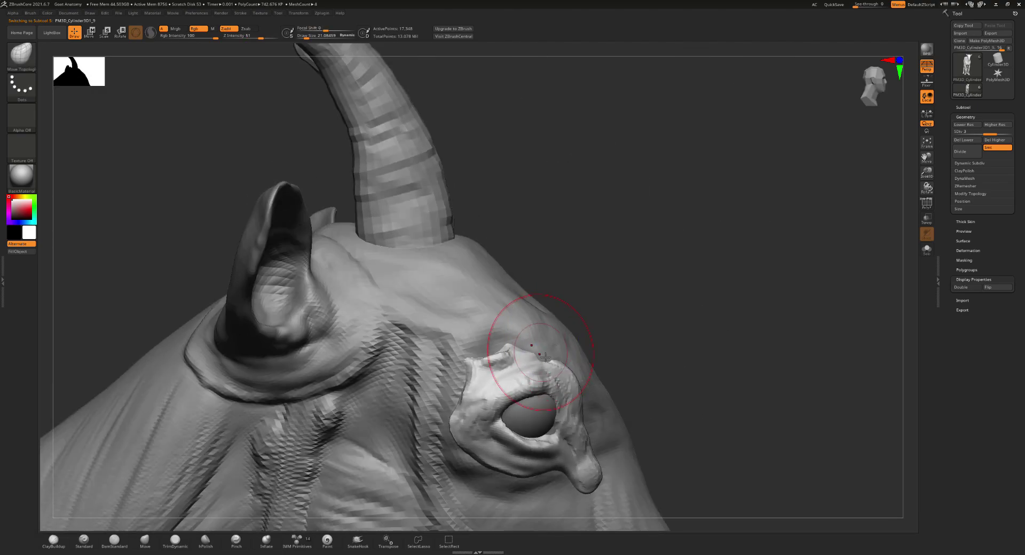
key("ctrl")
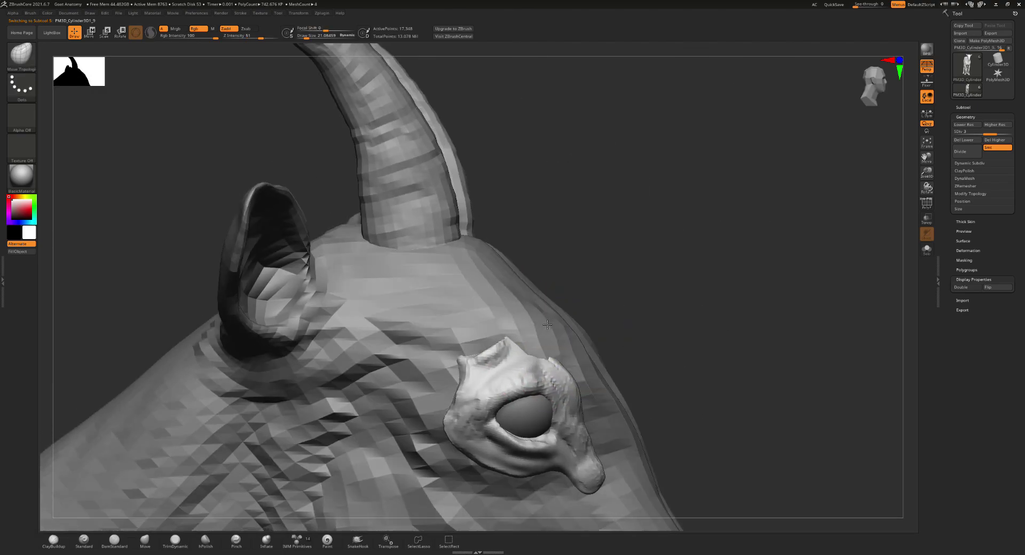
right_click_drag(554, 324, 554, 359)
key("bracketleft")
key("bracketleft")
key("bracketleft")
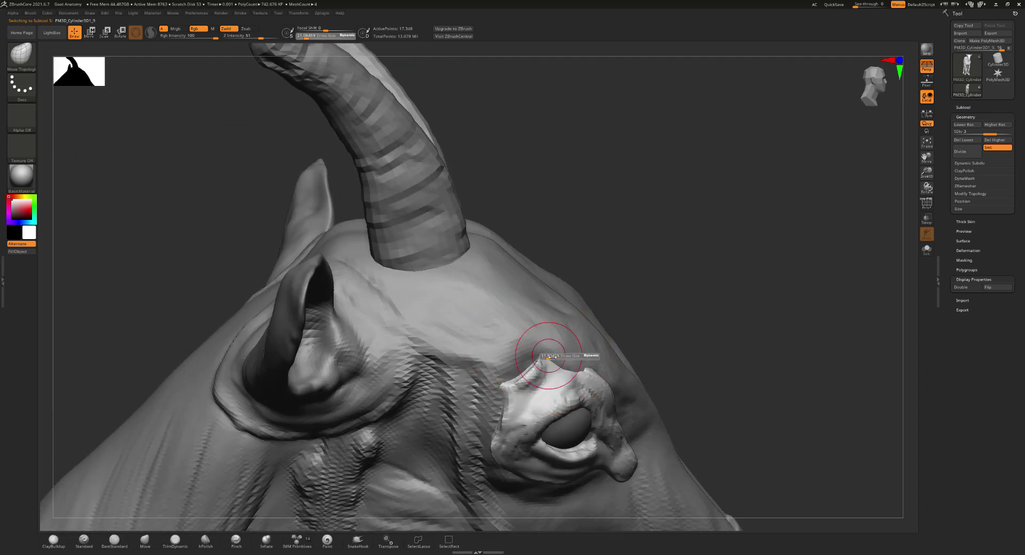
key("b")
key("c")
key("b")
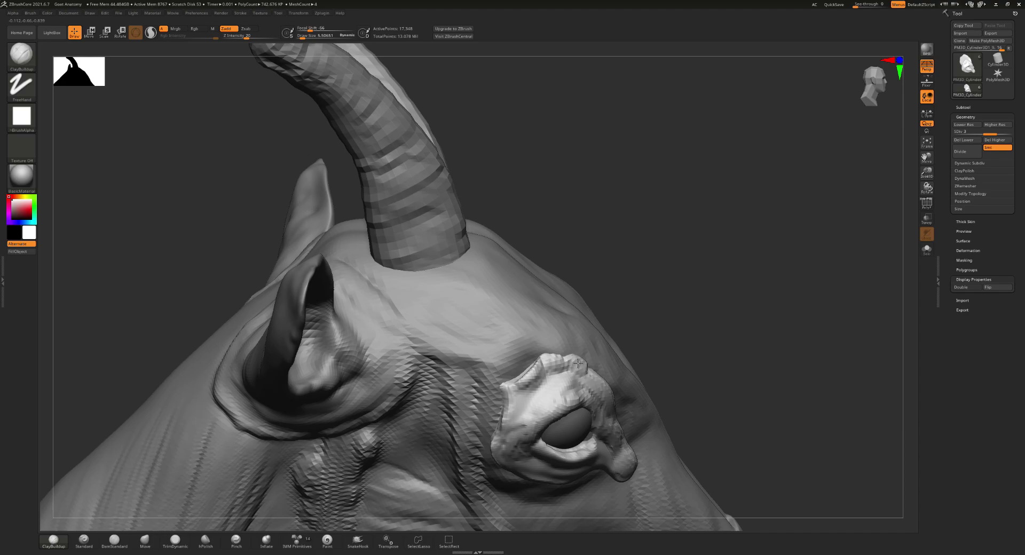
mouse_move(640, 400)
right_mouse_down()
mouse_move(613, 366)
mouse_move(487, 354)
right_mouse_up()
right_click_drag(575, 324, 652, 345)
key("b")
key("m")
key("t")
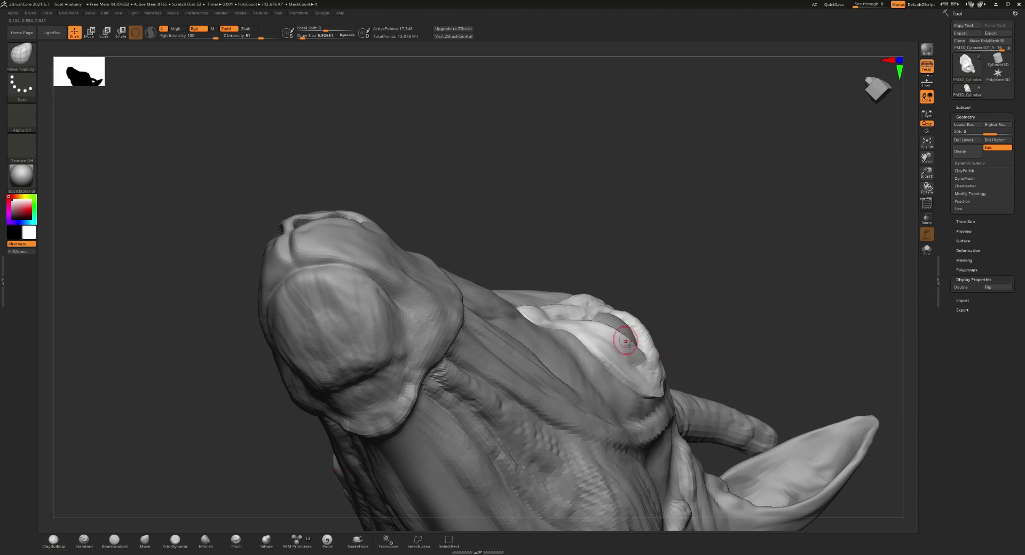
key("s")
left_click_drag(654, 350, 663, 350)
key("s")
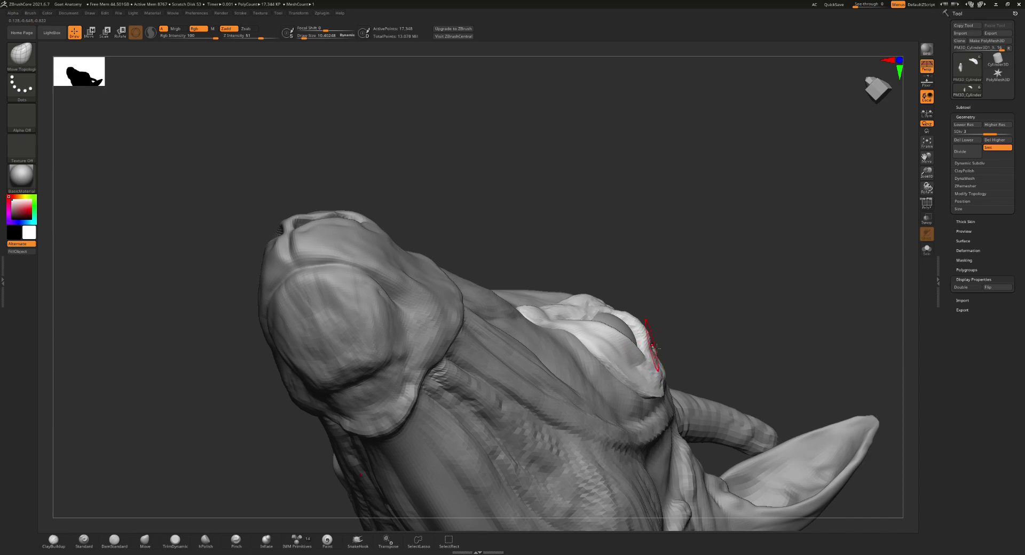
right_click_drag(637, 323, 622, 300)
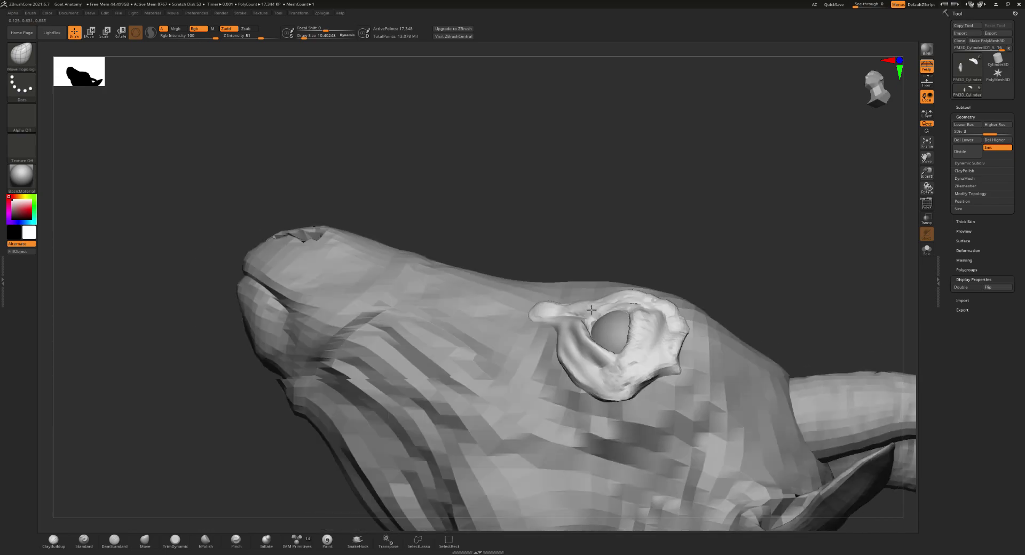
right_click_drag(599, 338, 603, 315)
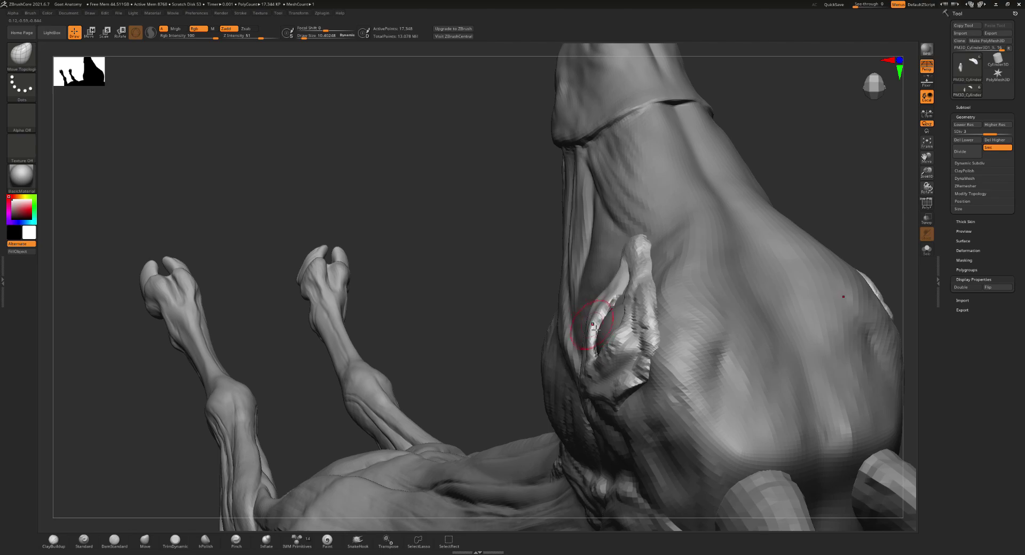
- Nudge the socket rim above the eyeball with Move Topological, then switch to Smooth
mouse_move(619, 298)
right_mouse_down()
mouse_move(631, 307)
mouse_move(623, 319)
right_mouse_up()
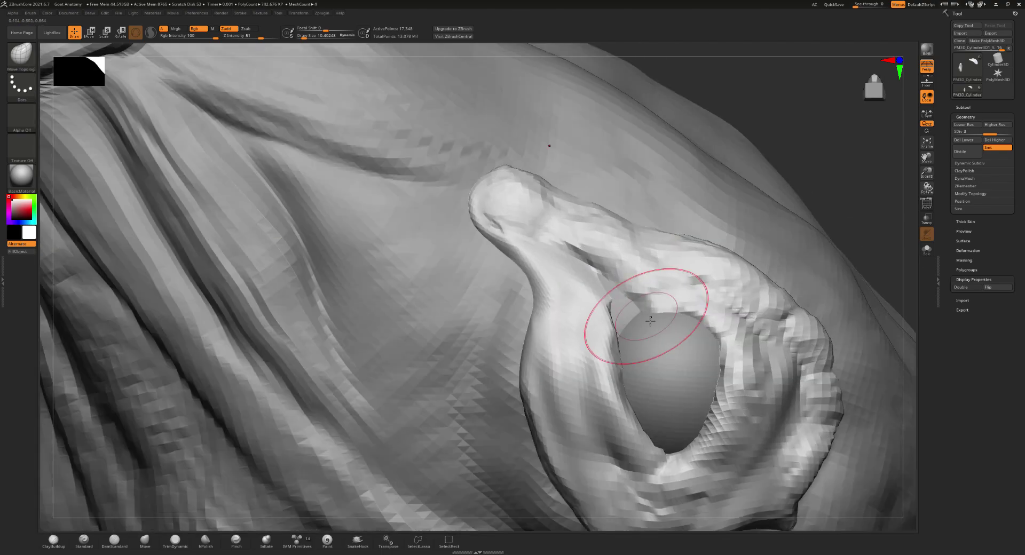
mouse_move(624, 319)
left_mouse_down("shift")
mouse_move(619, 309)
mouse_move(660, 316)
left_mouse_up("shift")
mouse_move(646, 320)
right_mouse_down()
mouse_move(700, 309)
mouse_move(595, 321)
mouse_move(661, 310)
right_mouse_up()
key("shift")
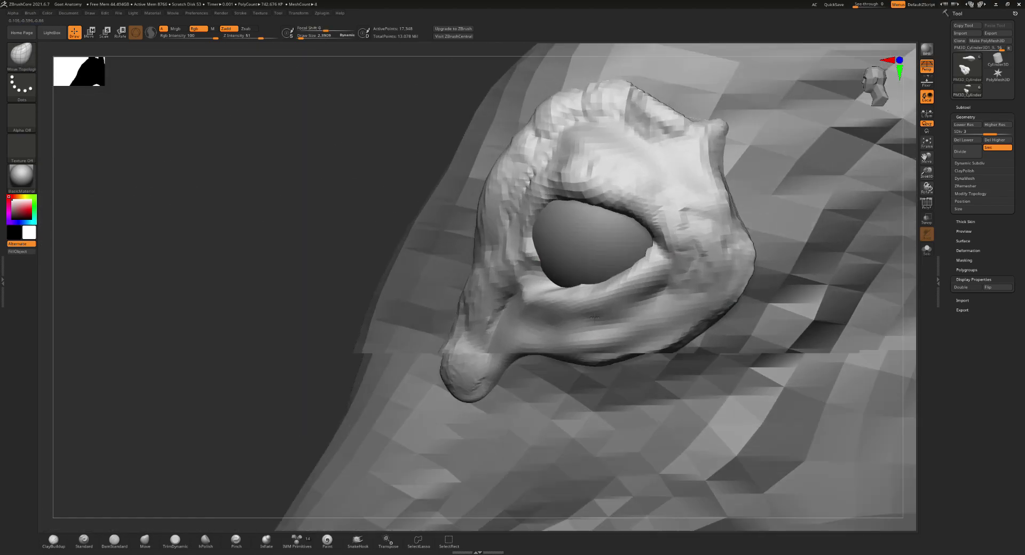
- Smooth the surface below the eye, right of the socket, and the dark crease underneath
key("space")
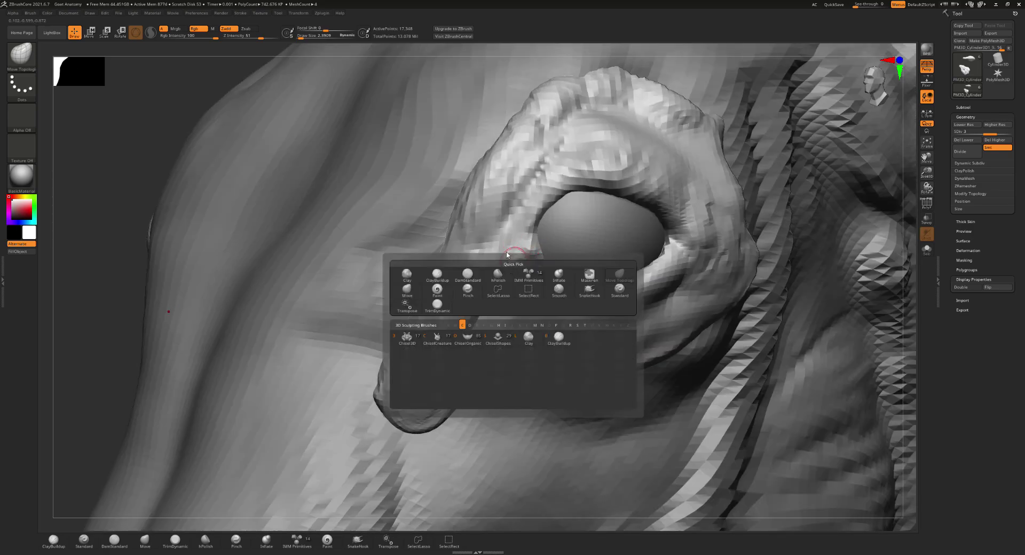
right_click_drag(513, 245, 527, 277)
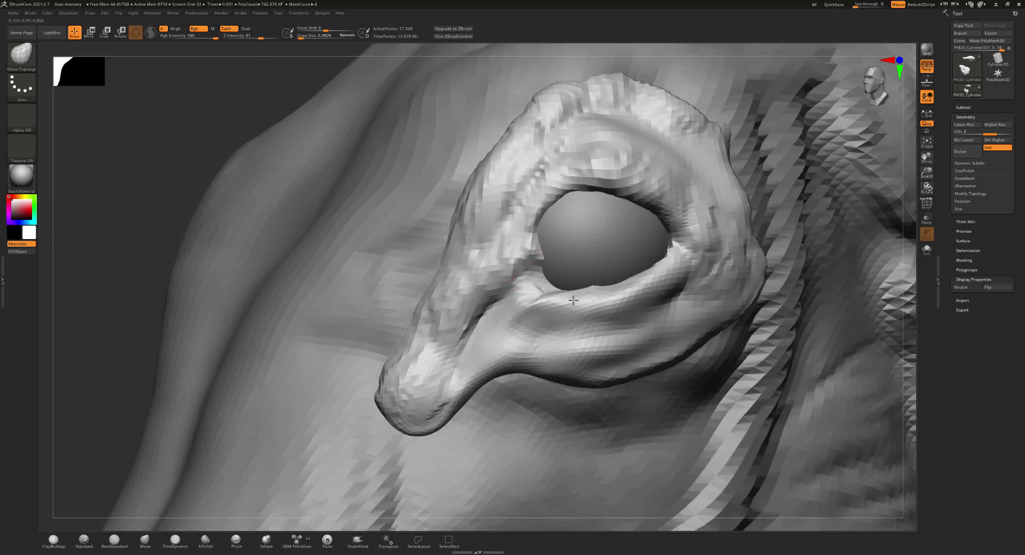
key("shift")
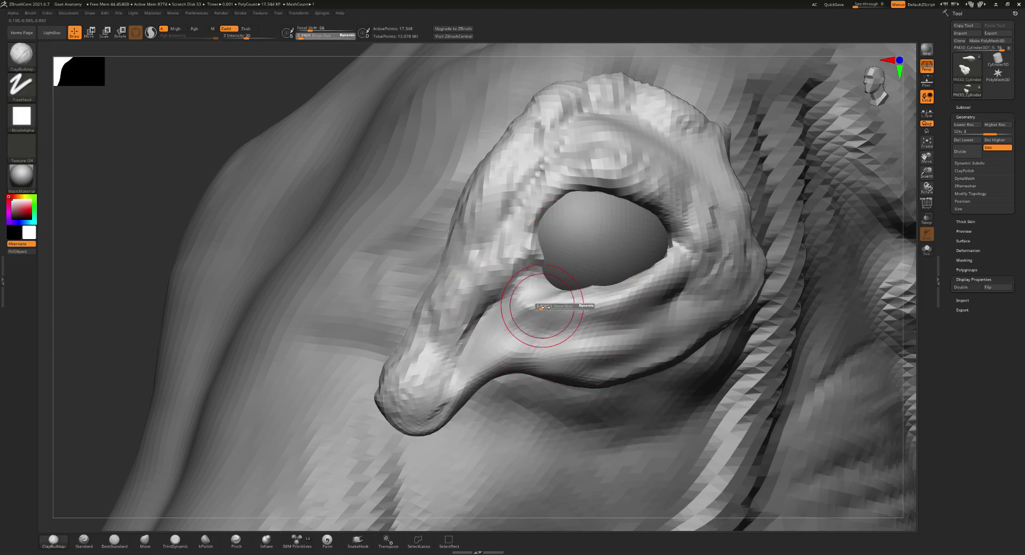
key("shift")
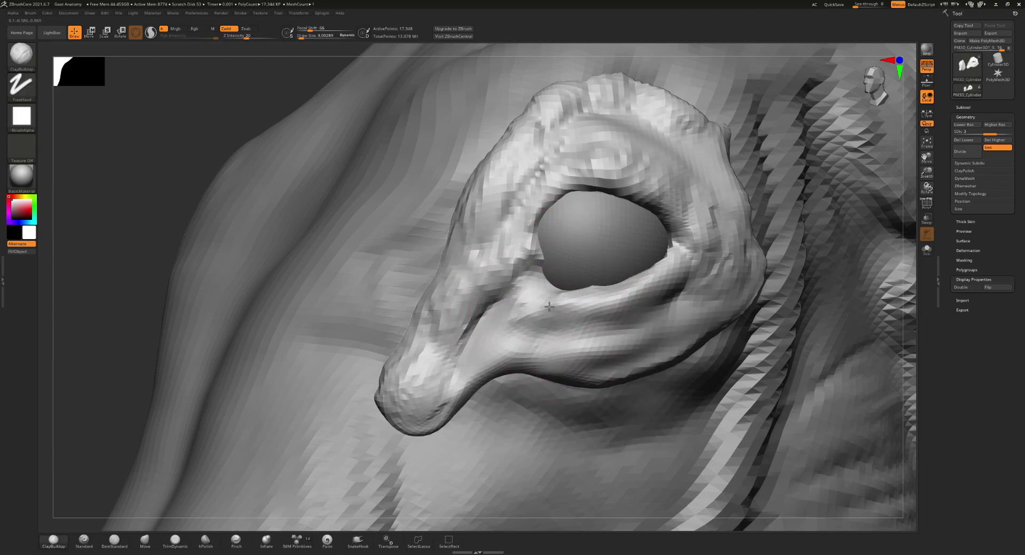
left_click_drag(549, 306, 645, 303, "shift")
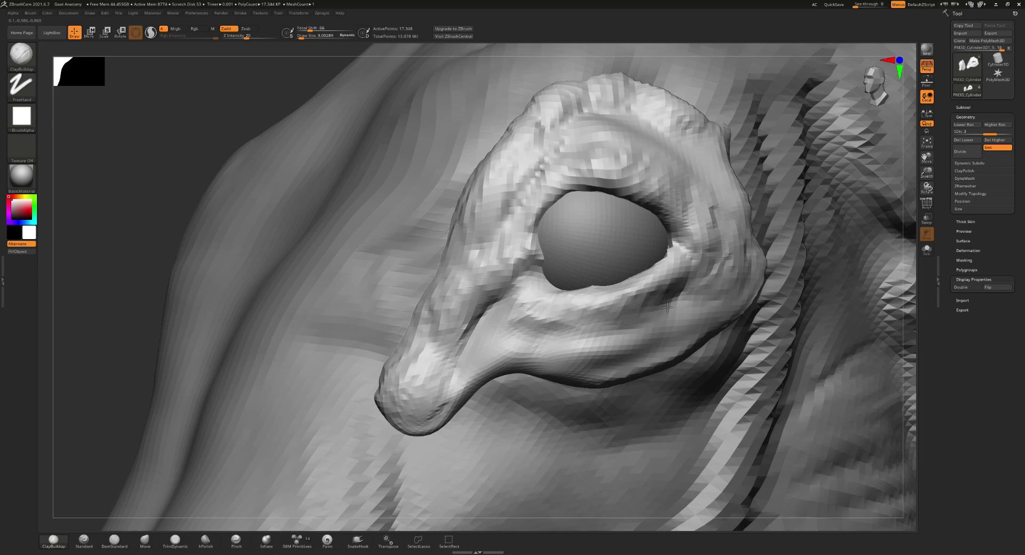
right_click_drag(641, 275, 588, 295)
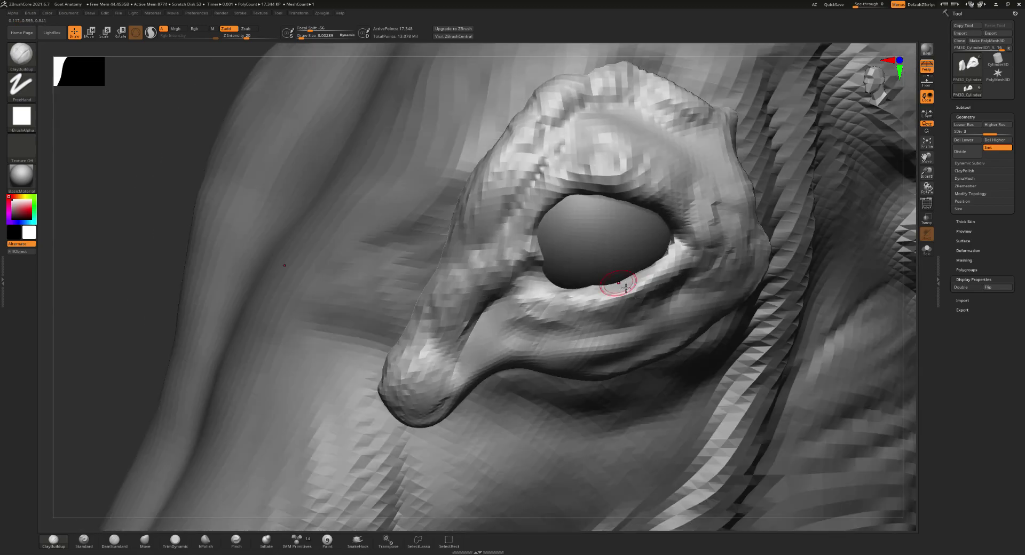
left_click_drag(666, 265, 654, 243, "shift")
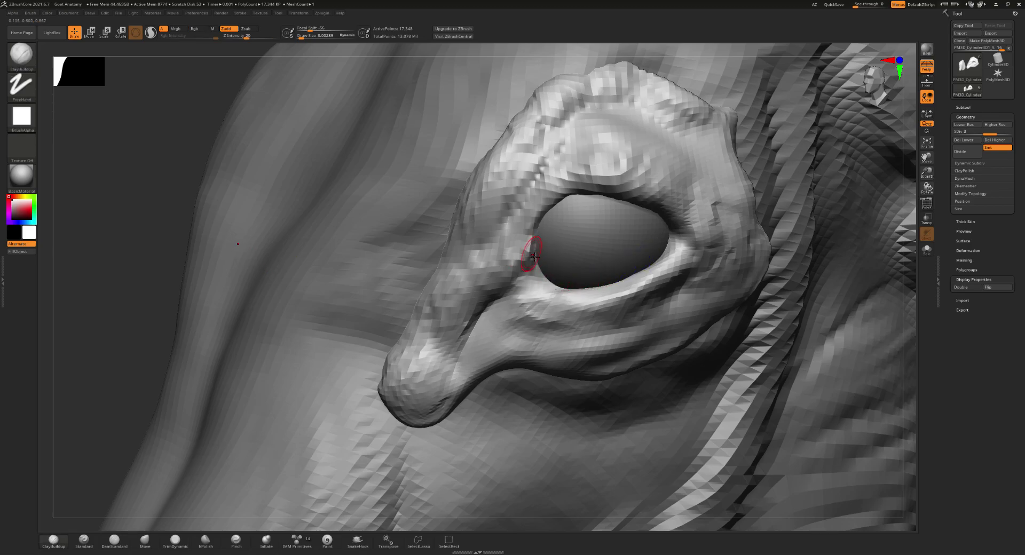
left_click_drag(519, 292, 447, 368, "shift")
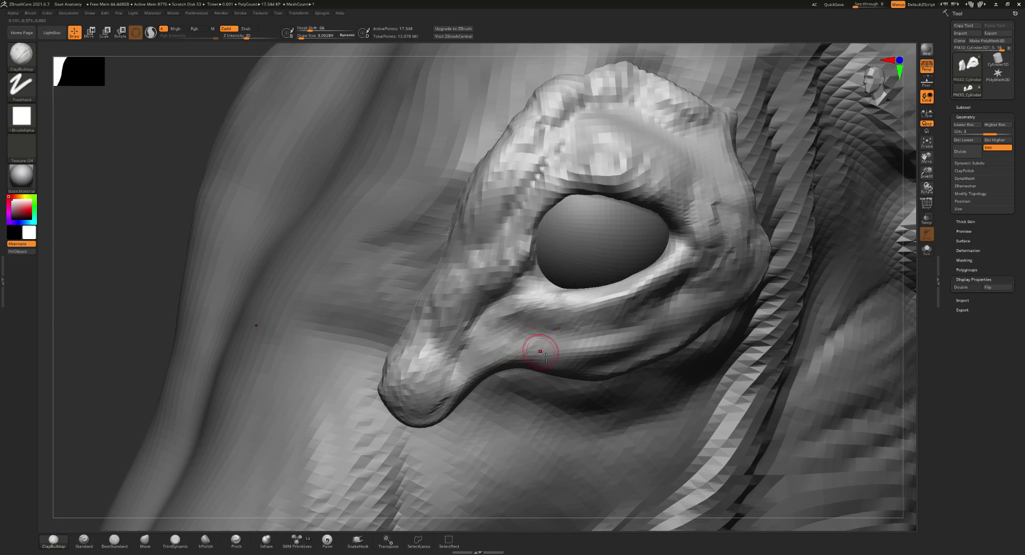
- Switch to the Move Topological brush at size about 10 and orbit around the socket
key("b")
key("m")
key("t")
key("s")
mouse_move(522, 348)
left_mouse_down()
mouse_move(502, 348)
mouse_move(527, 360)
mouse_move(543, 347)
mouse_move(435, 401)
mouse_move(416, 422)
mouse_move(408, 384)
mouse_move(401, 401)
mouse_move(444, 397)
mouse_move(458, 366)
mouse_move(481, 352)
left_mouse_up()
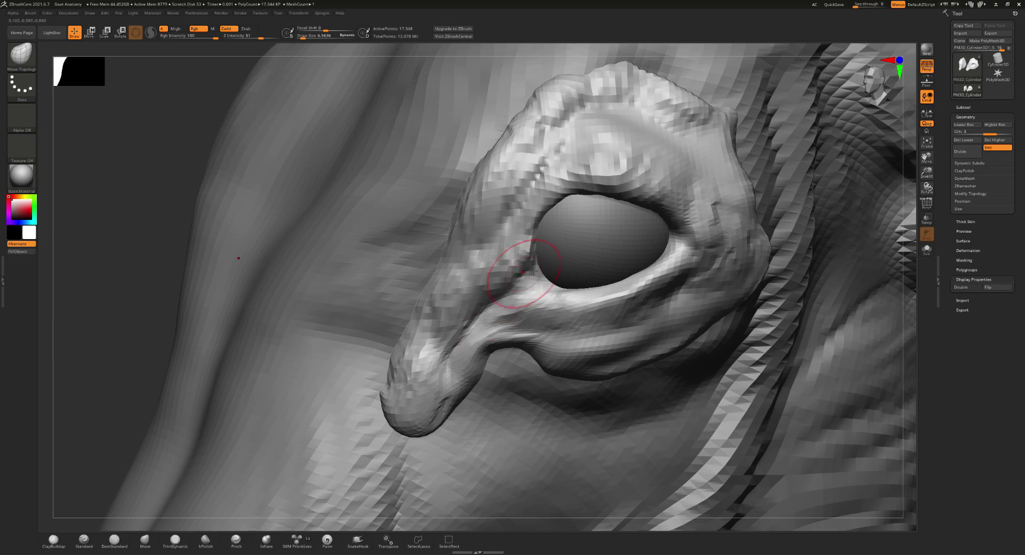
right_click_drag(526, 241, 521, 178)
mouse_move(481, 221)
right_mouse_down()
mouse_move(628, 245)
mouse_move(732, 142)
right_mouse_up()
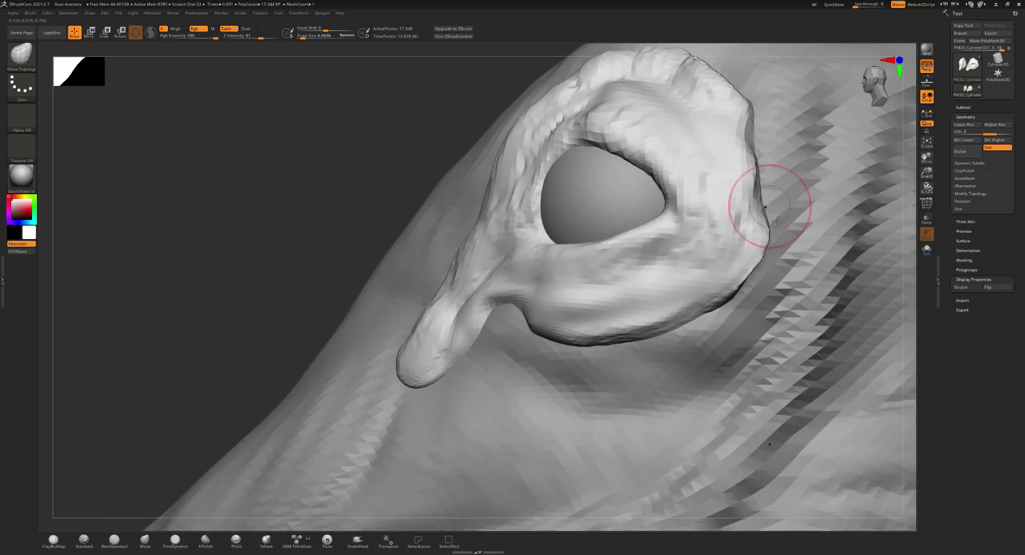
right_click_drag(774, 202, 755, 235)
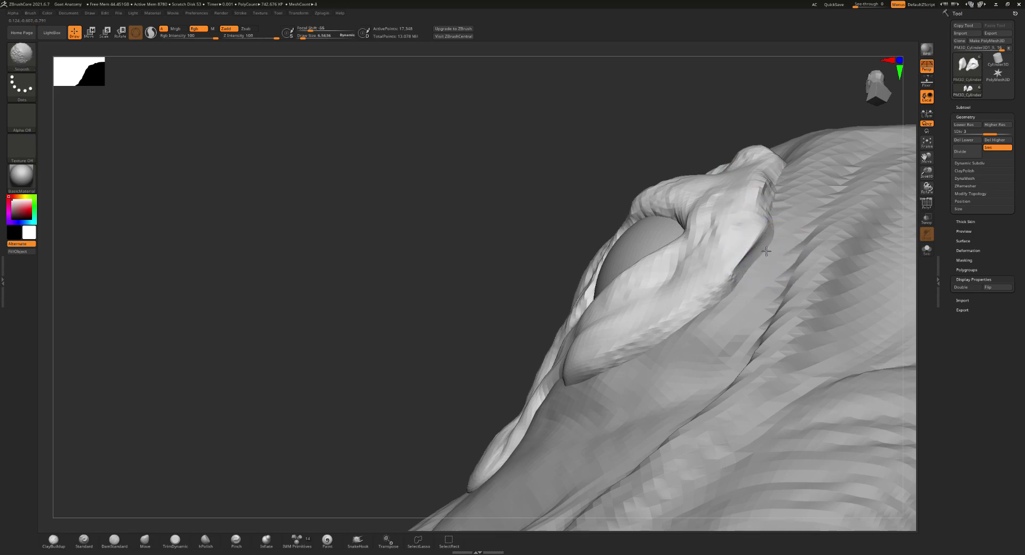
mouse_move(744, 270)
right_mouse_down()
mouse_move(638, 341)
mouse_move(577, 336)
mouse_move(694, 206)
mouse_move(675, 203)
right_mouse_up()
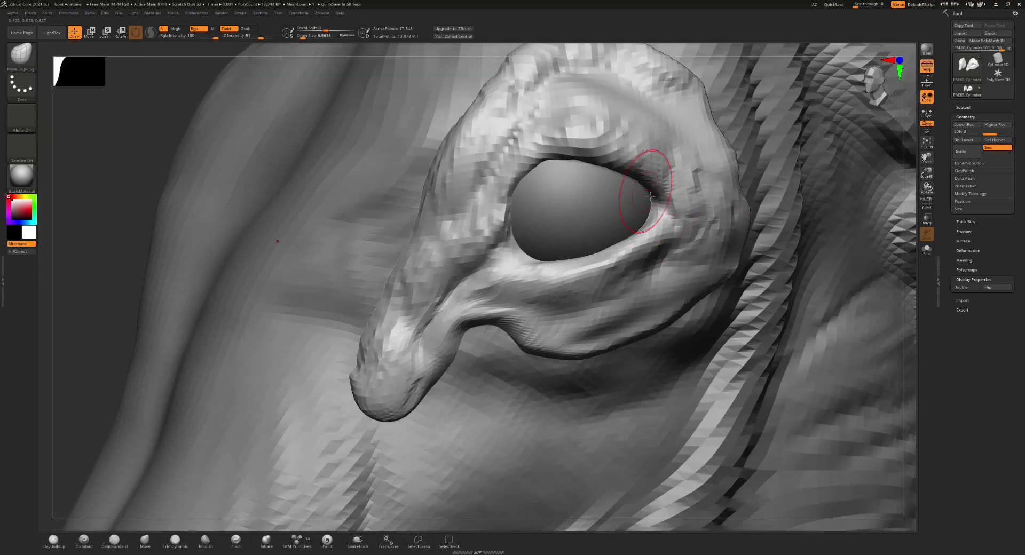
- Raise the subdivision level, set the Standard brush to size 4.6, and smooth the upper eyelid edge
key("d")
right_click_drag(628, 193, 618, 229)
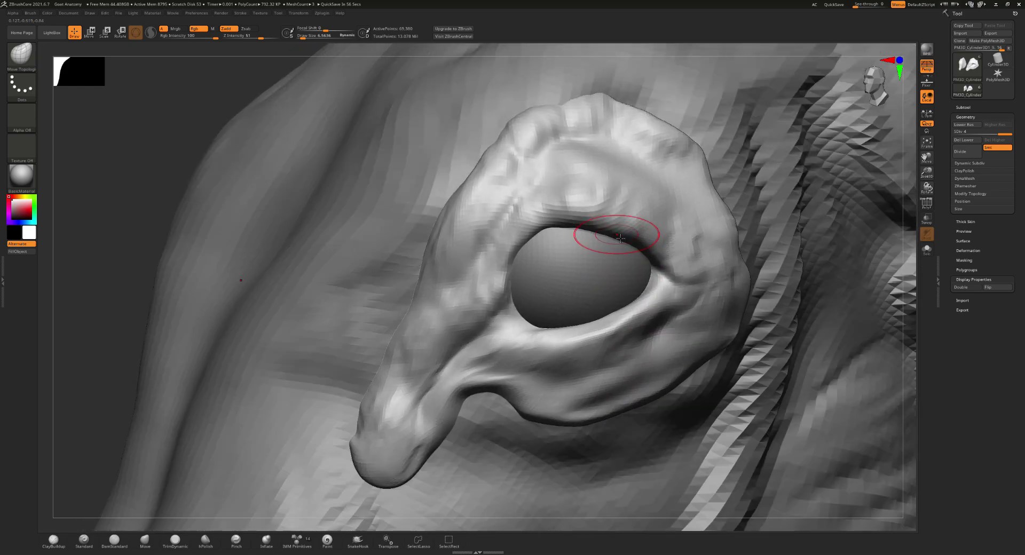
key("b")
key("s")
key("t")
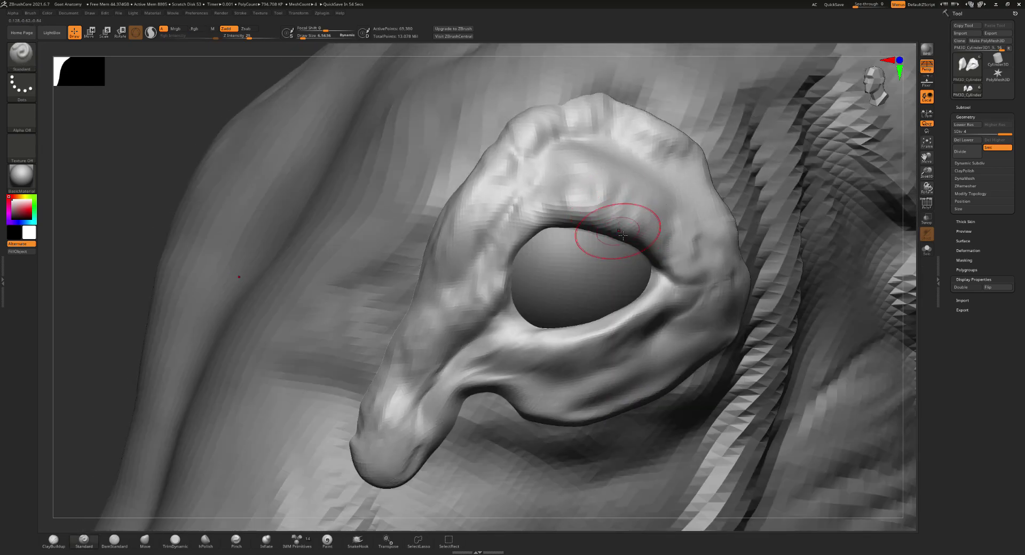
key("s")
left_click_drag(612, 226, 605, 228)
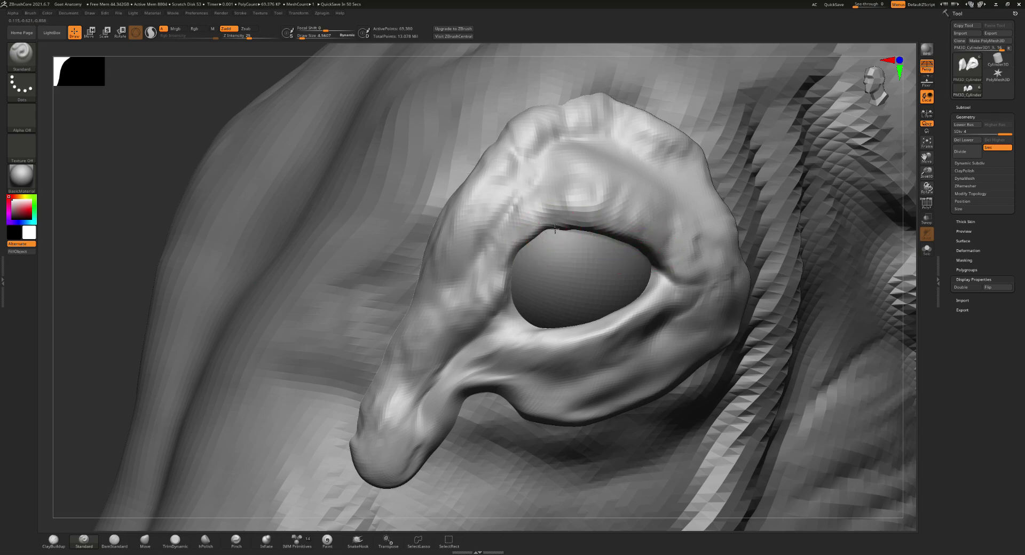
key("shift")
left_click_drag(572, 232, 632, 247, "shift")
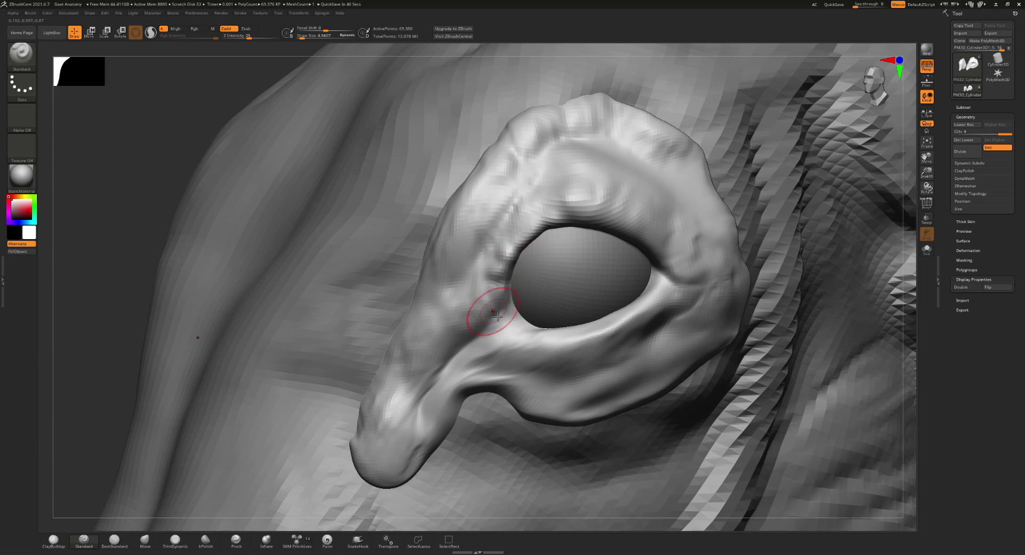
- With brush size 3, carve and deepen diagonal creases along the upper eyelid ridge
key("s")
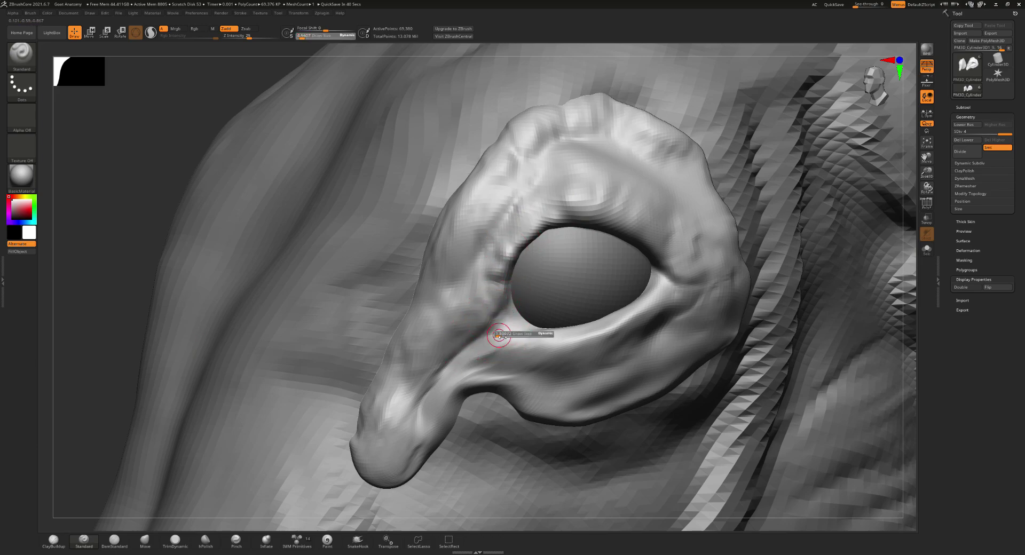
left_click(505, 338)
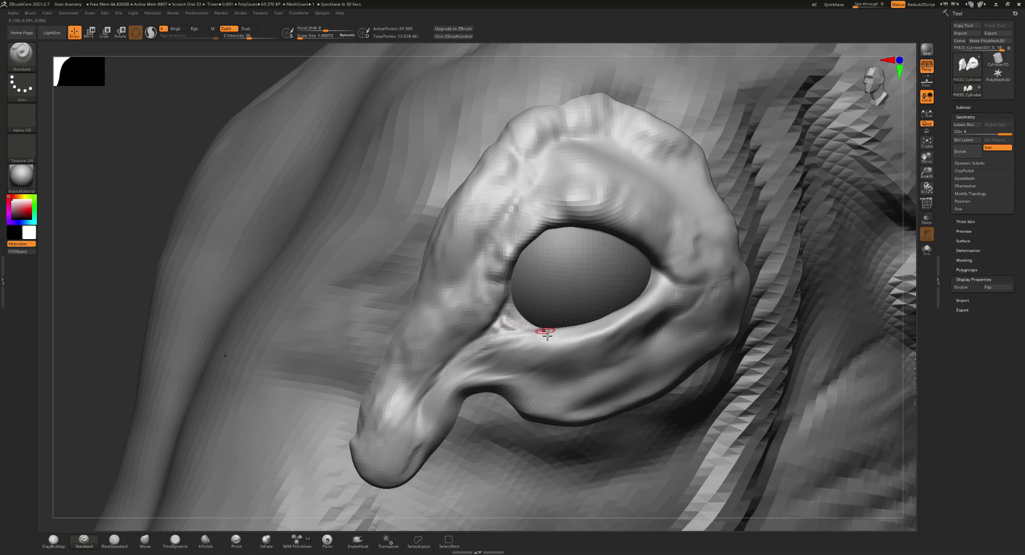
right_click_drag(544, 334, 534, 338)
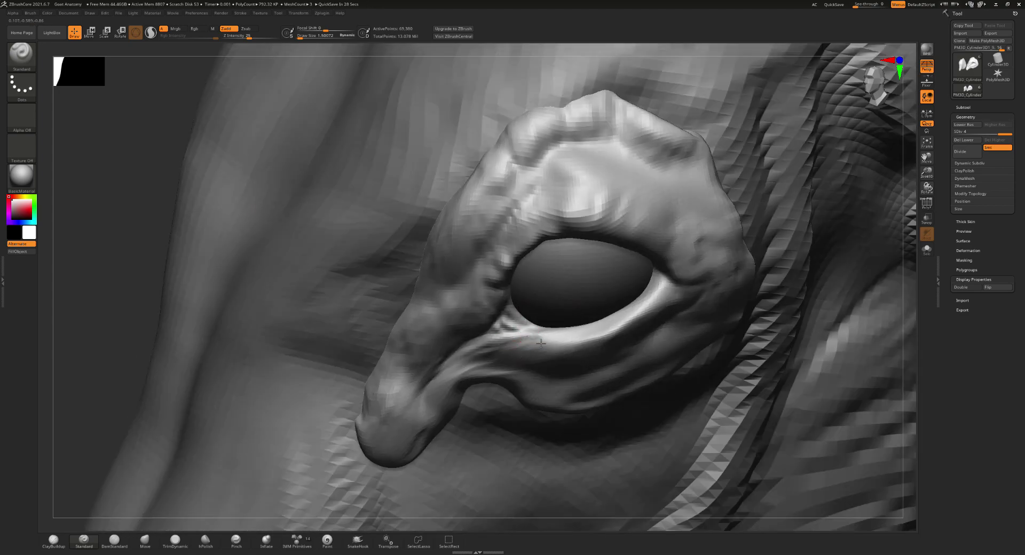
key("s")
mouse_move(600, 326)
left_mouse_down()
mouse_move(542, 342)
mouse_move(666, 293)
mouse_move(587, 336)
mouse_move(657, 312)
mouse_move(521, 358)
mouse_move(603, 354)
left_mouse_up()
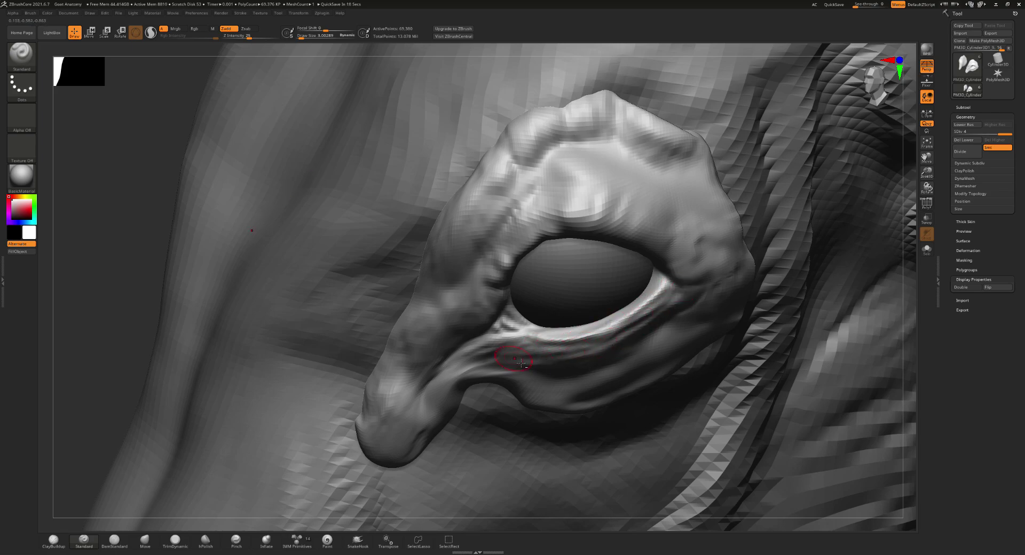
mouse_move(557, 261)
right_mouse_down()
mouse_move(591, 208)
mouse_move(482, 332)
right_mouse_up()
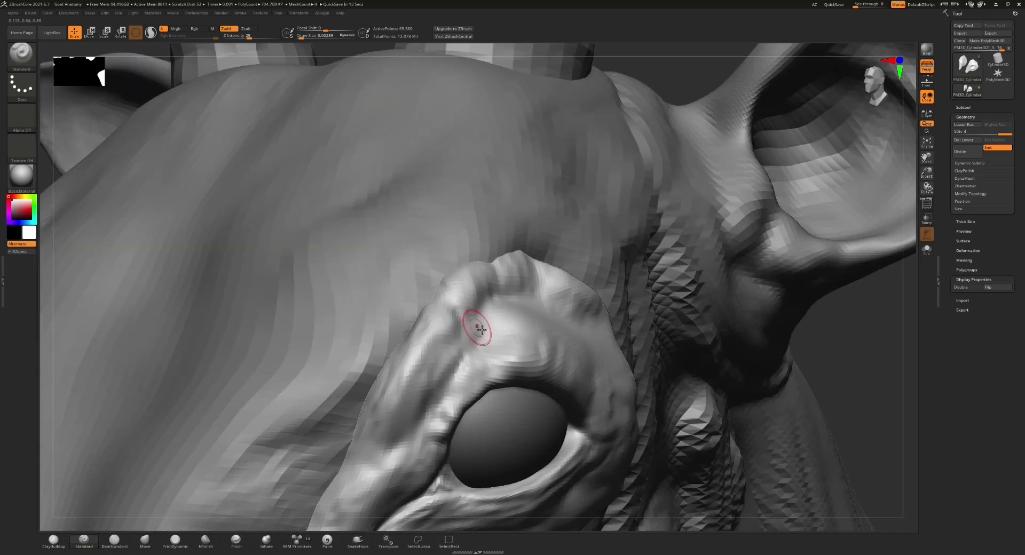
mouse_move(481, 333)
left_mouse_down()
mouse_move(470, 309)
mouse_move(435, 348)
mouse_move(430, 413)
mouse_move(492, 333)
left_mouse_up()
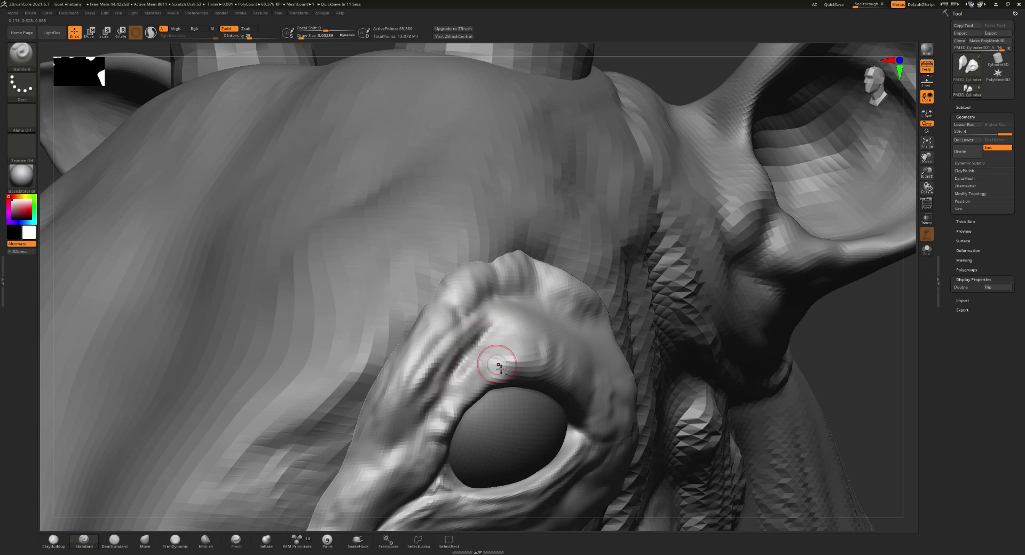
mouse_move(553, 363)
left_mouse_down()
mouse_move(506, 355)
mouse_move(538, 369)
left_mouse_up()
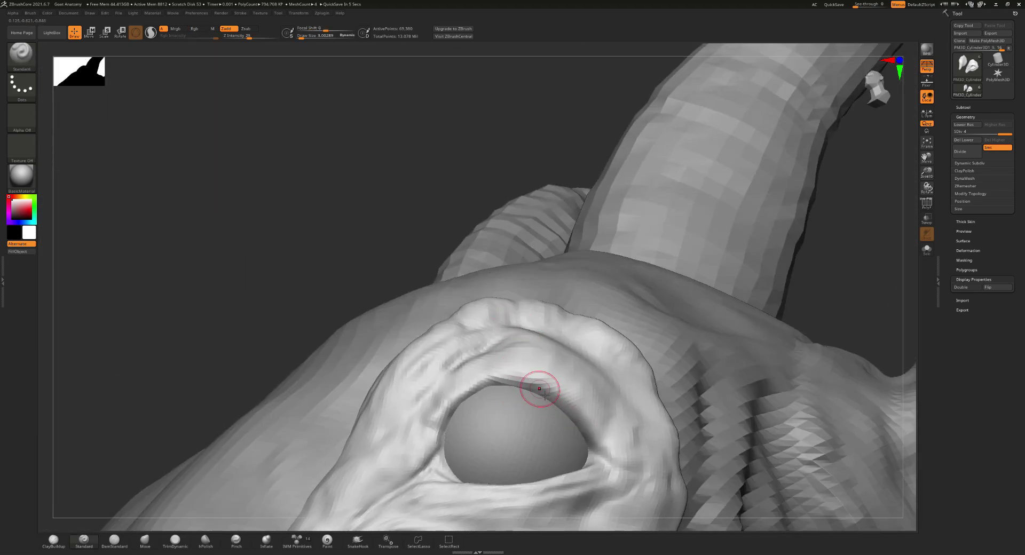
left_click_drag(540, 388, 590, 433)
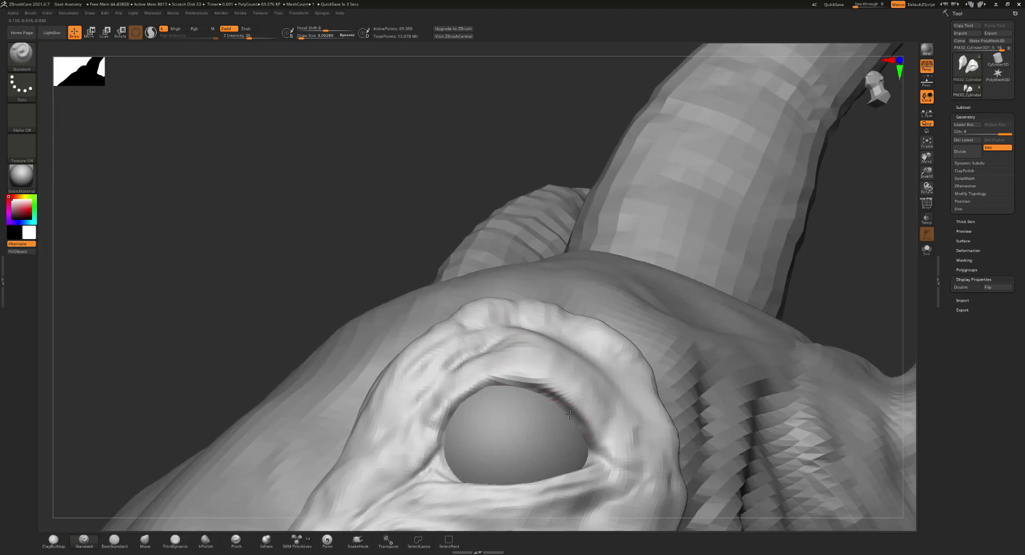
left_click_drag(491, 390, 471, 406)
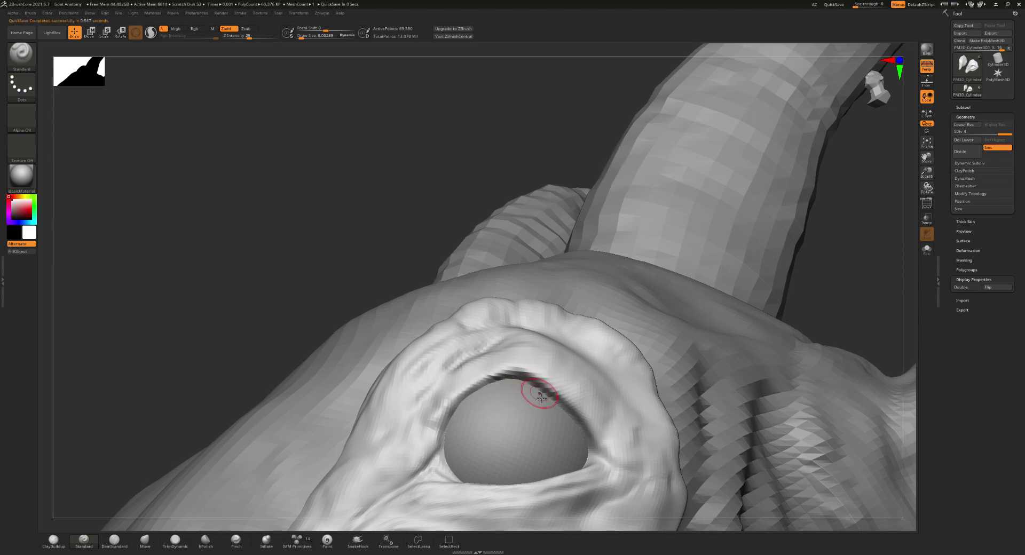
mouse_move(549, 412)
left_mouse_down()
mouse_move(607, 423)
mouse_move(597, 441)
mouse_move(605, 448)
left_mouse_up()
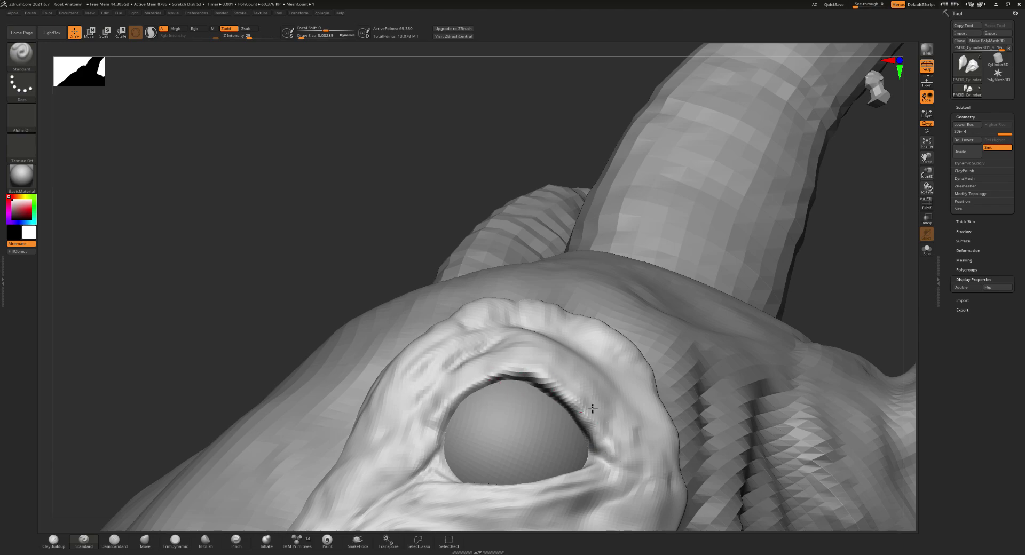
mouse_move(636, 465)
right_mouse_down()
mouse_move(589, 417)
mouse_move(636, 335)
mouse_move(577, 385)
right_mouse_up()
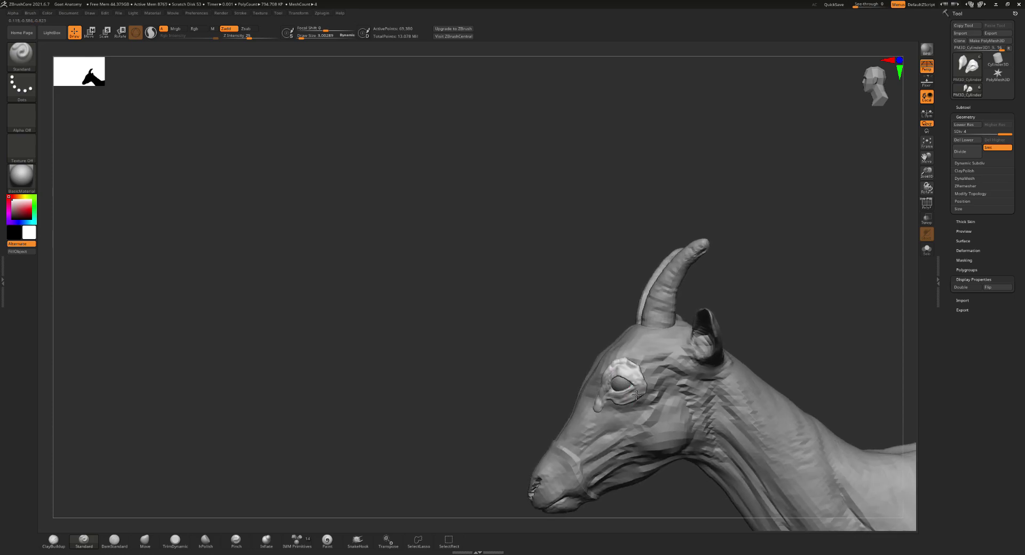
- Enlarge the Standard brush slightly and stroke bumps and grooves into the brow ridge above the eye
mouse_move(672, 390)
right_mouse_down()
mouse_move(641, 416)
mouse_move(641, 434)
right_mouse_up()
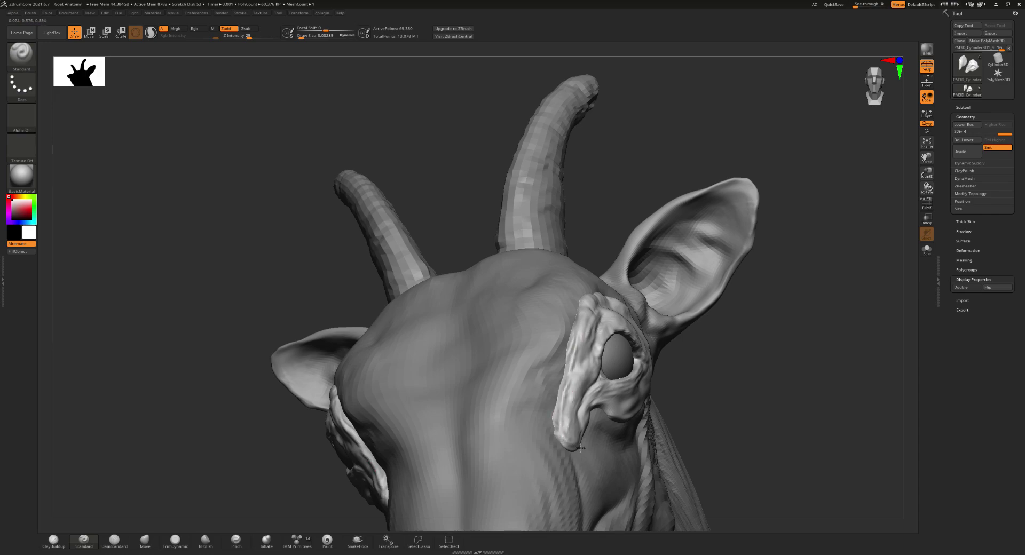
right_click_drag(561, 425, 572, 437)
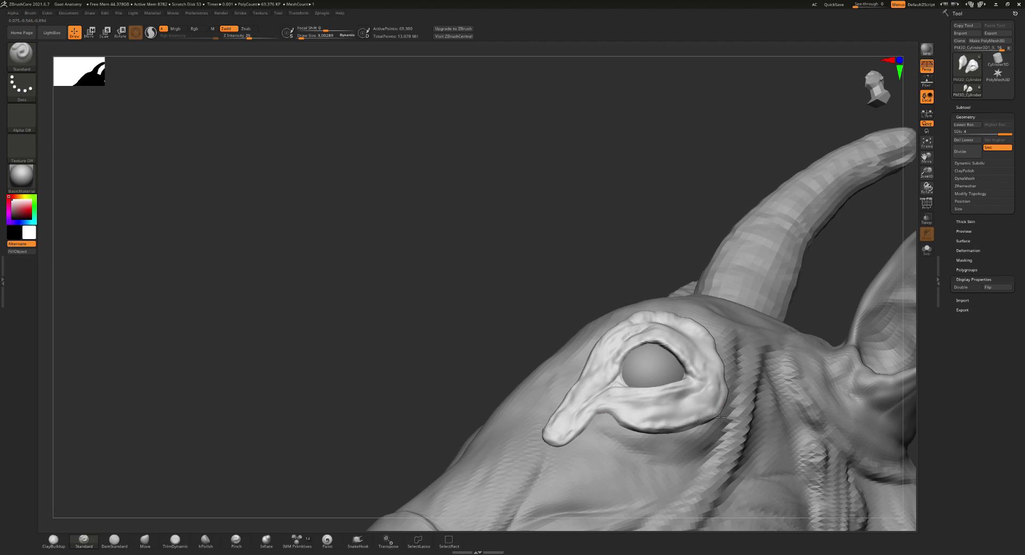
right_click_drag(720, 358, 733, 379)
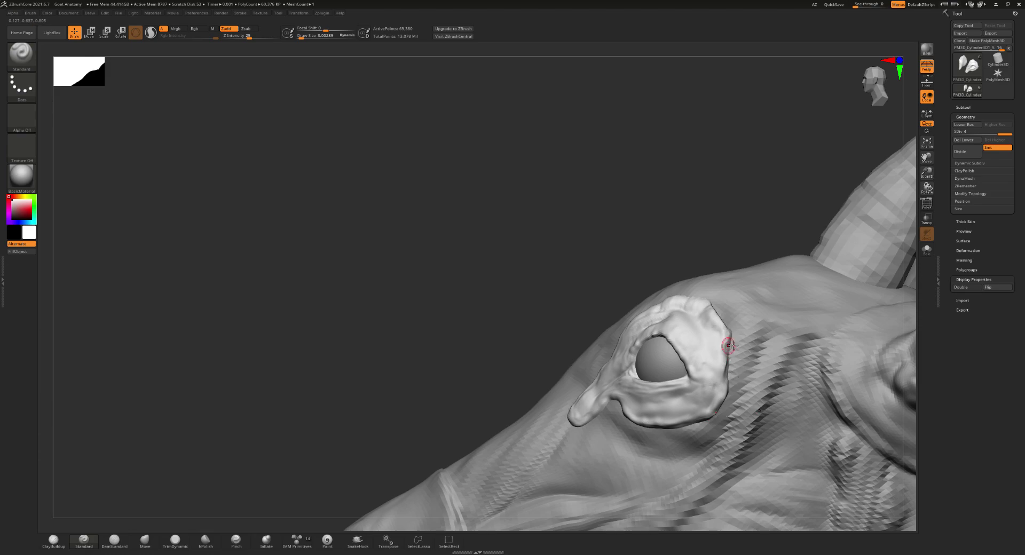
mouse_move(730, 346)
right_mouse_down()
mouse_move(702, 371)
mouse_move(652, 333)
mouse_move(692, 338)
right_mouse_up()
key("s")
left_click(657, 333)
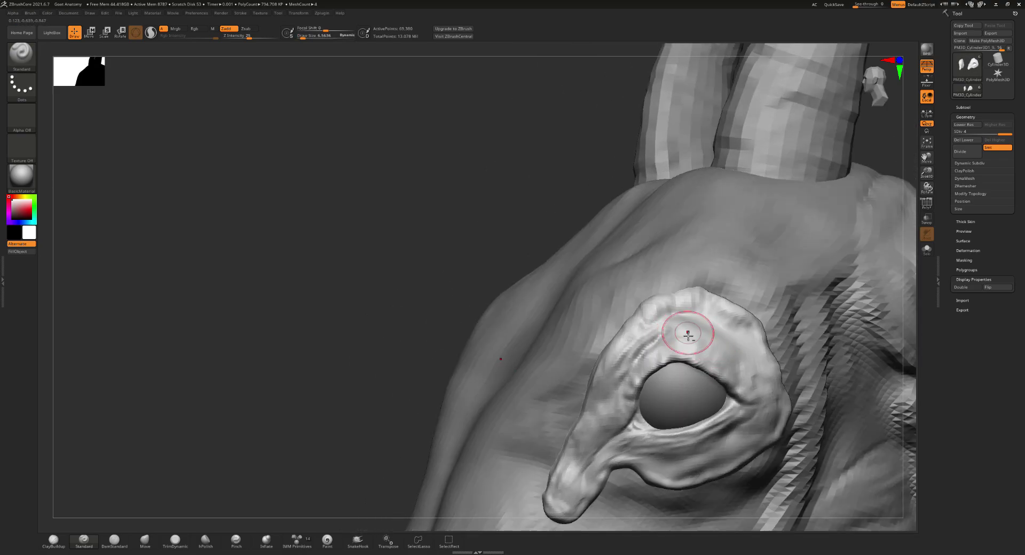
left_click_drag(716, 336, 694, 314)
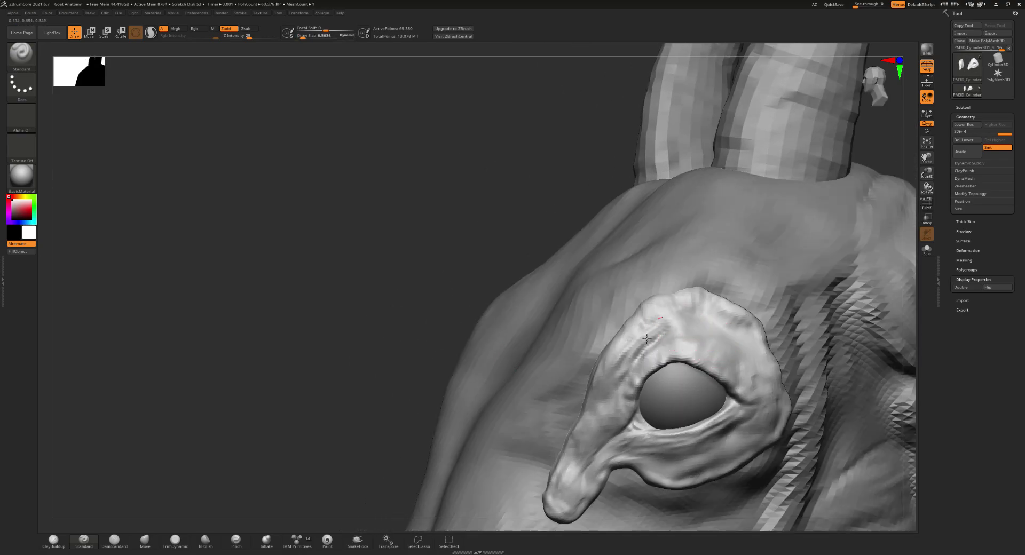
key("ctrl")
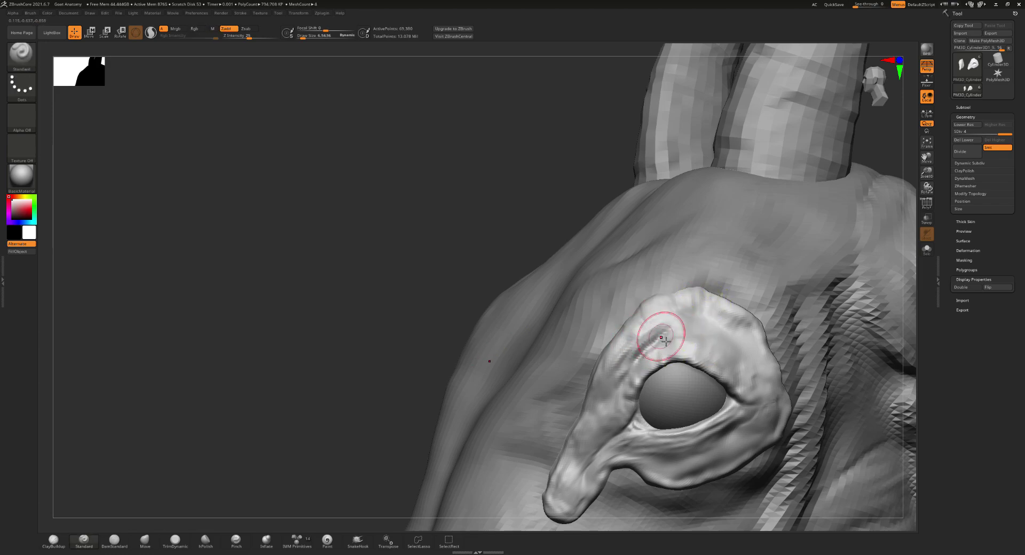
left_click_drag(671, 340, 661, 325)
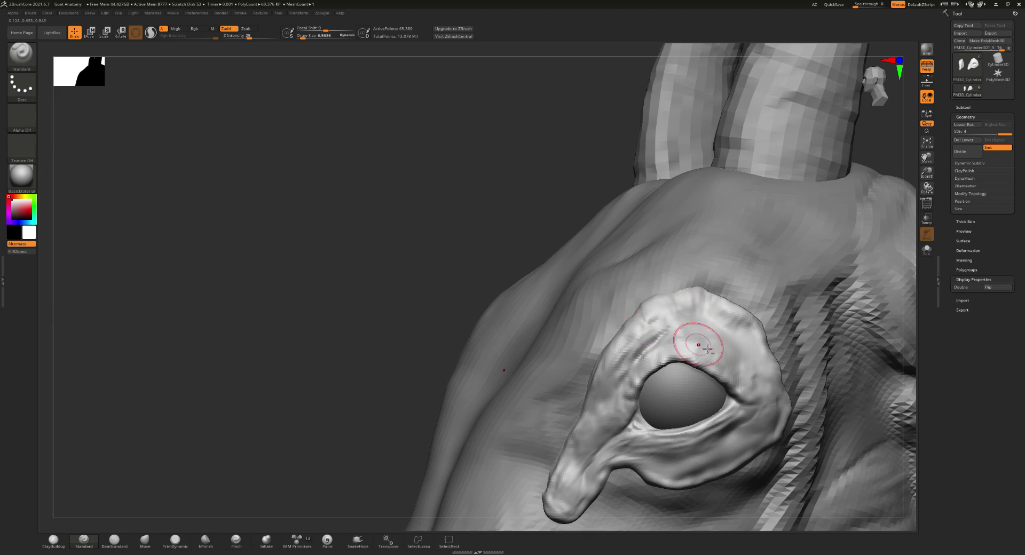
scroll(694, 353, "down", 2)
scroll(691, 363, "down", 2)
right_click_drag(691, 364, 573, 288, "alt")
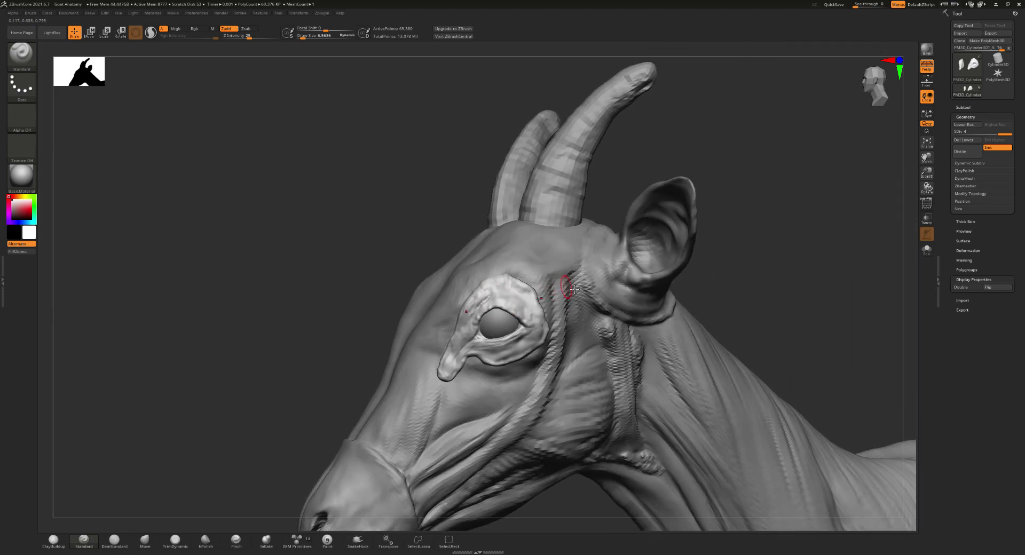
- Select the horn subtool, accept Dynamic Subdiv, save the project, and subdivide the horns to level 2
left_click(563, 196, "alt")
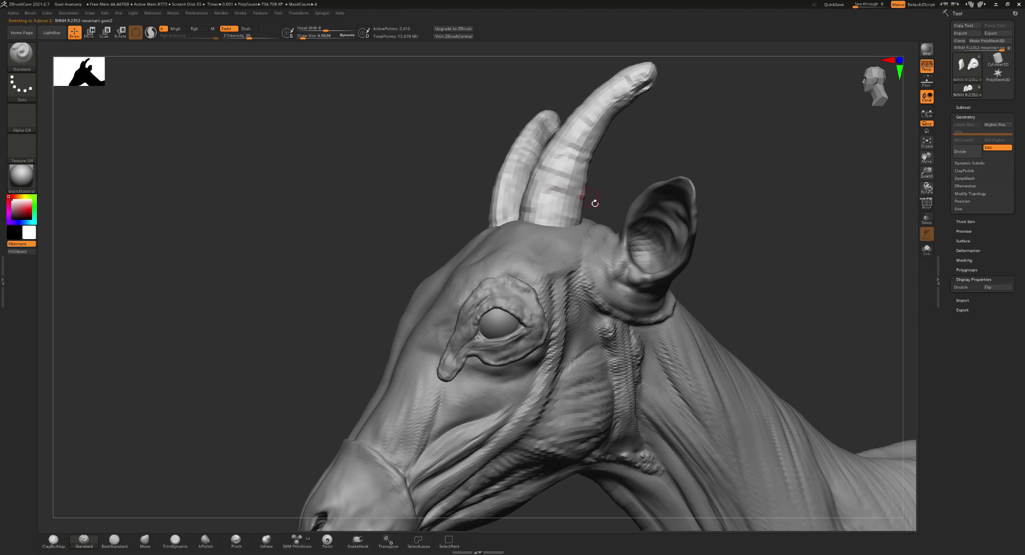
key("d")
left_click(510, 175)
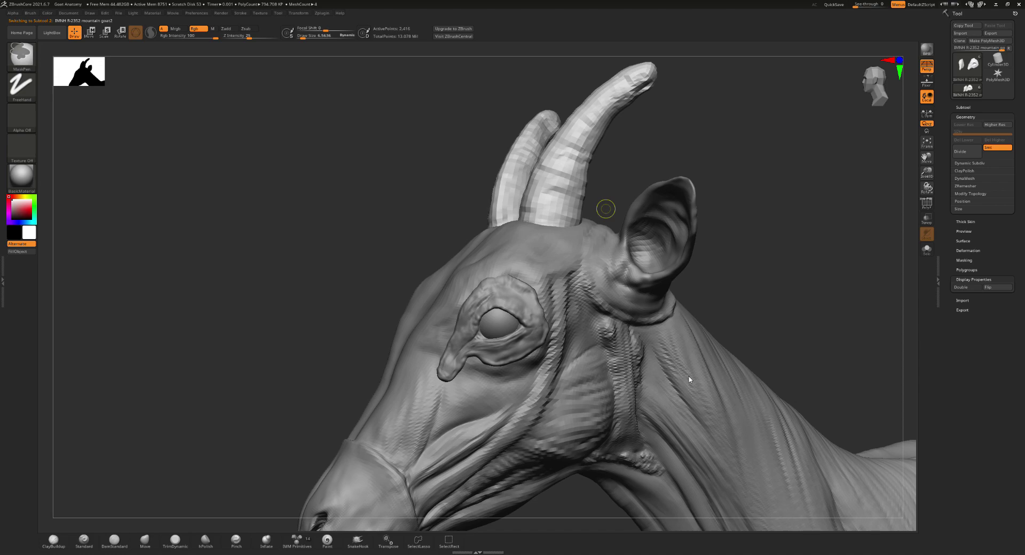
key("ctrl+s")
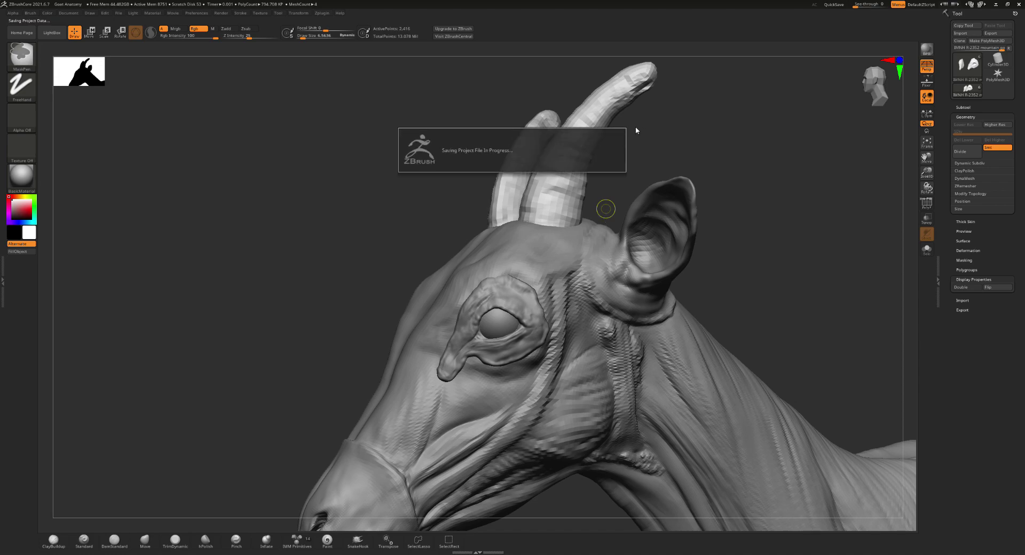
key("ctrl+d")
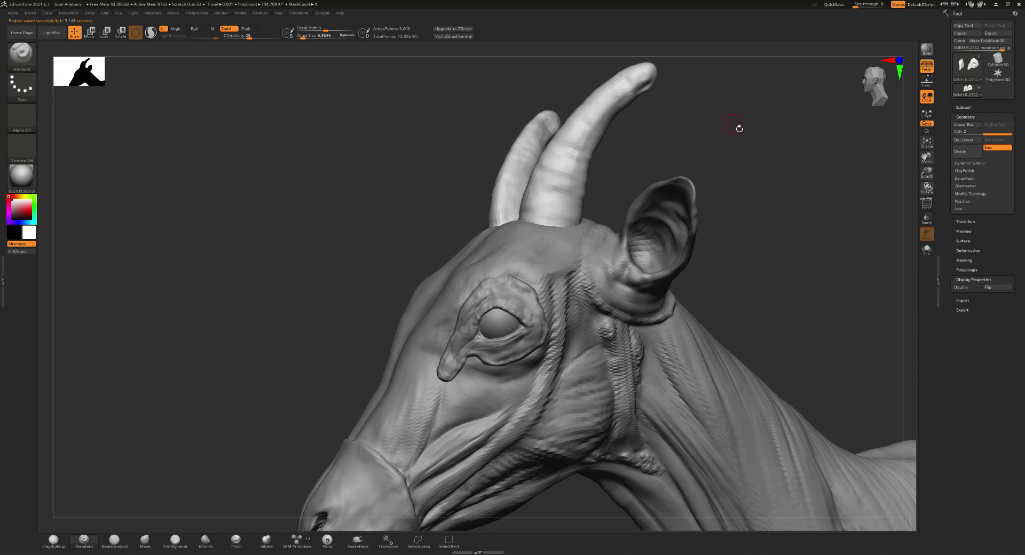
- Select the body subtool PM3D_Sphere3D1_1 and orbit the whole goat into side profile
left_click_drag(737, 126, 632, 270, "alt")
left_click(591, 326, "alt")
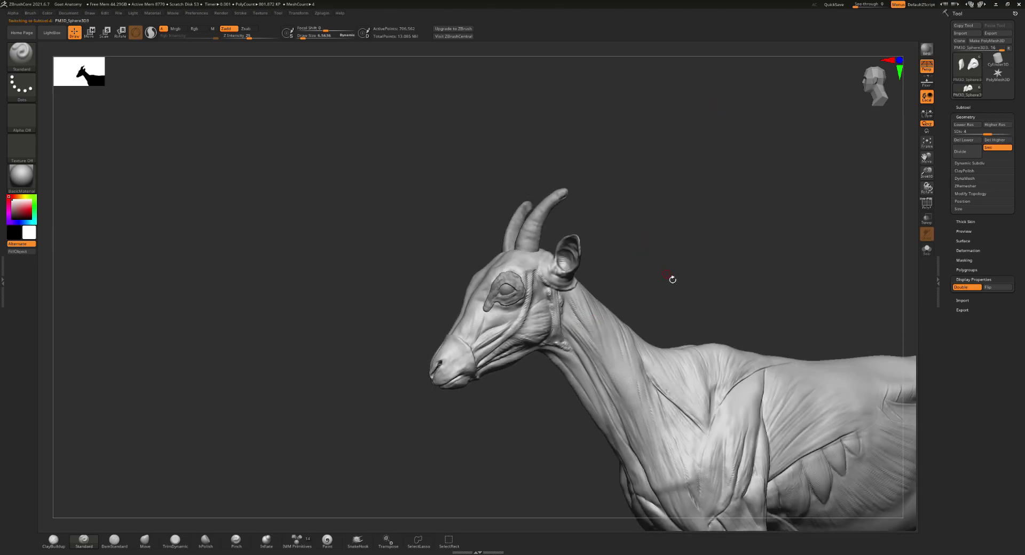
left_click(504, 287, "alt")
left_click_drag(689, 248, 711, 260)
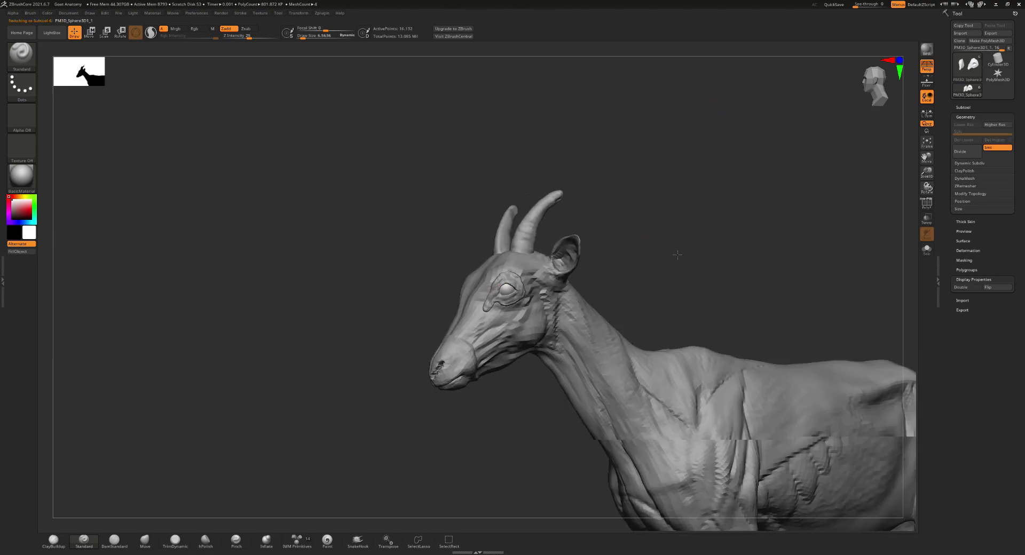
mouse_move(624, 257)
left_mouse_down("shift")
mouse_move(565, 318)
mouse_move(690, 321)
left_mouse_up("shift")
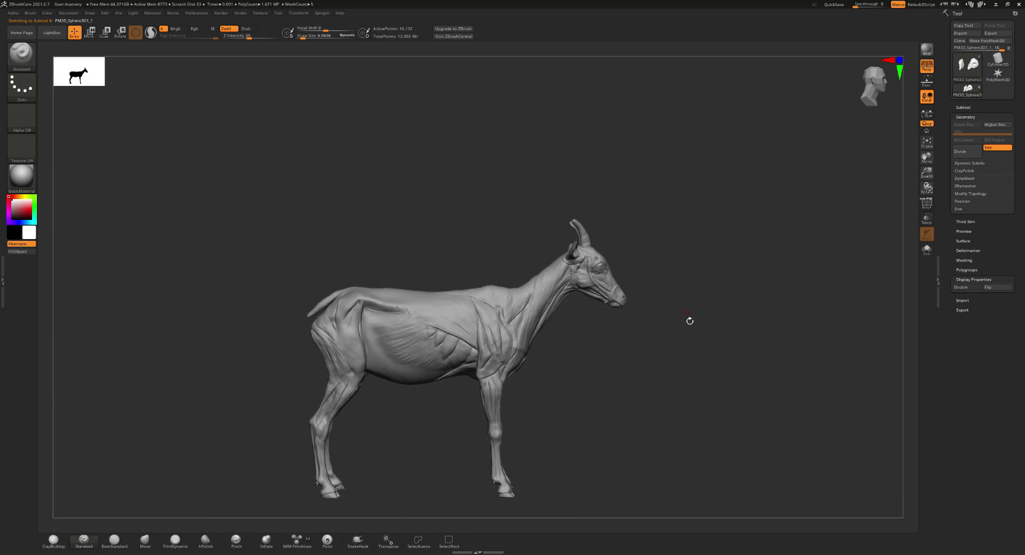
mouse_move(524, 461)
left_mouse_down()
mouse_move(392, 418)
mouse_move(603, 271)
left_mouse_up()
mouse_move(599, 234)
left_mouse_down("alt")
mouse_move(522, 163)
mouse_move(574, 233)
mouse_move(504, 235)
mouse_move(543, 234)
mouse_move(561, 218)
mouse_move(560, 268)
mouse_move(566, 210)
left_mouse_up("alt")
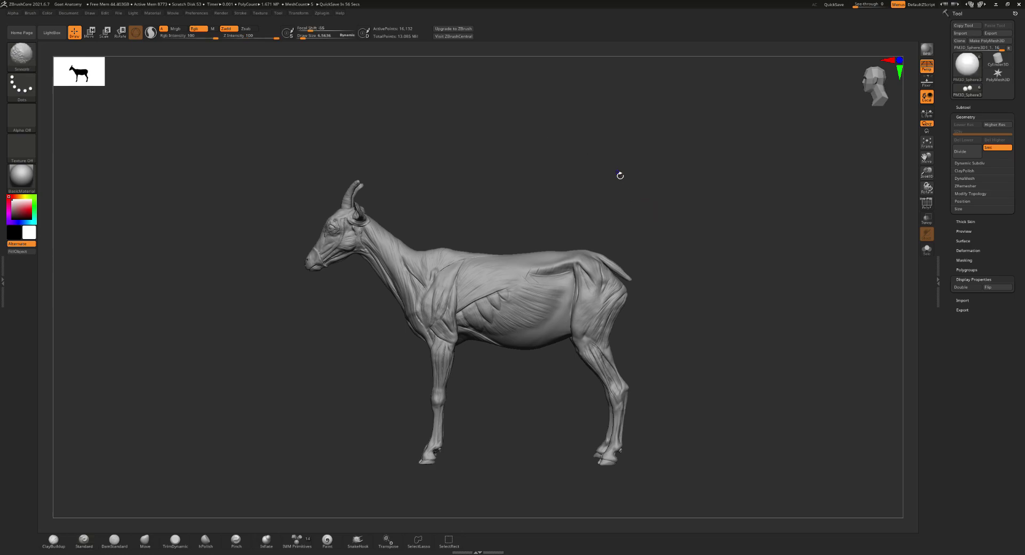
left_click_drag(643, 347, 593, 328, "alt")
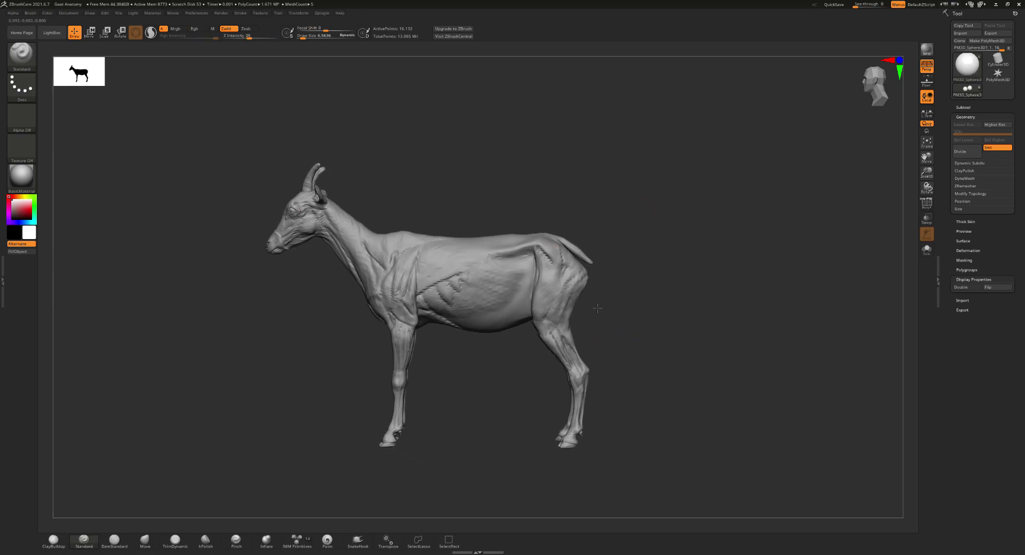
- Select the body subtool at subdivision level 2 and switch to the Move Topological brush
left_click(592, 367, "alt")
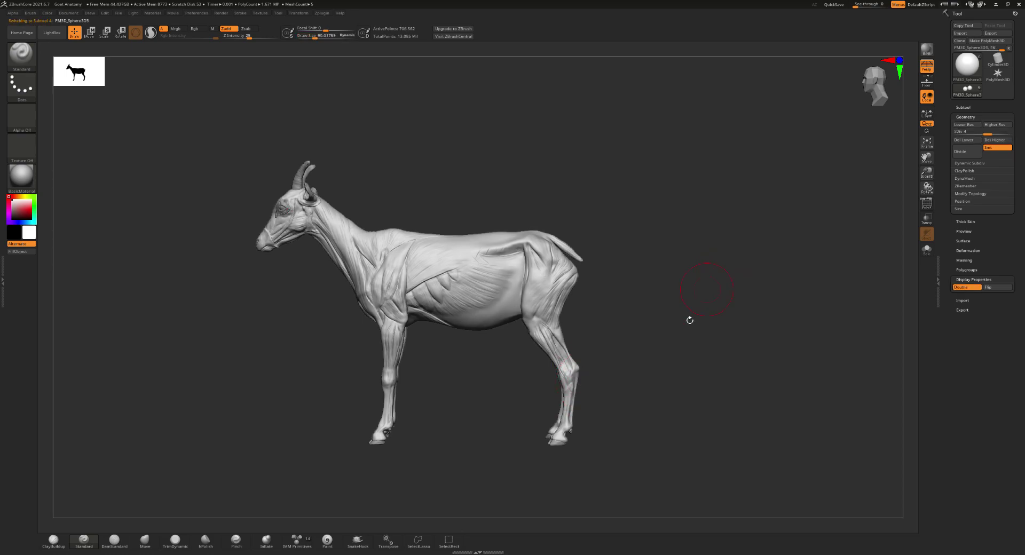
key("shift+d")
key("shift+d")
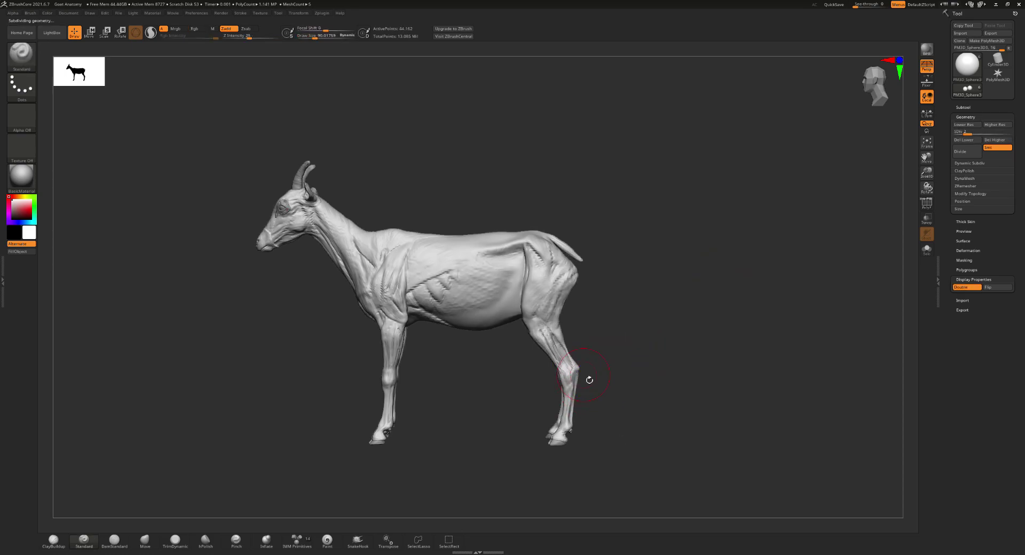
key("s")
key("b")
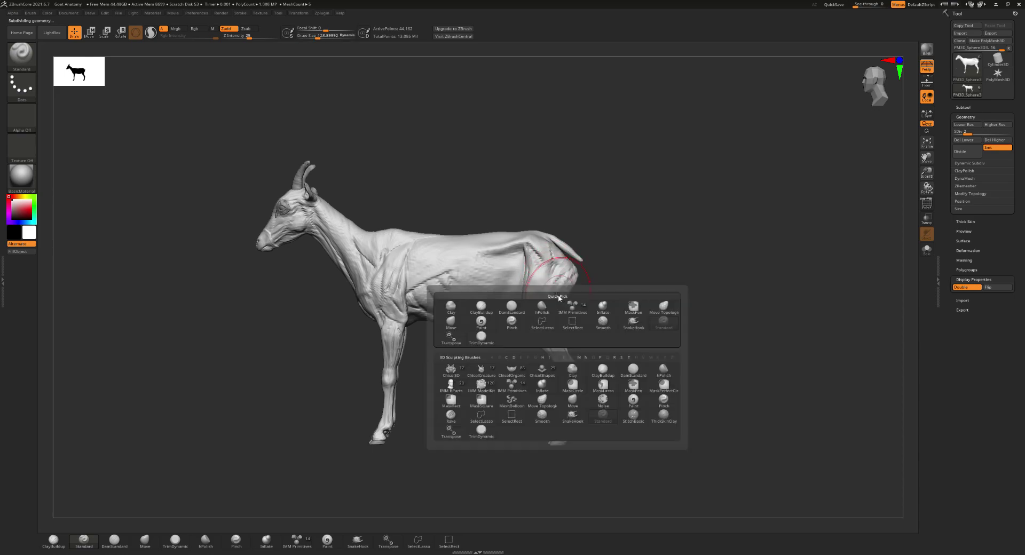
key("m")
key("t")
mouse_move(575, 325)
left_mouse_down()
mouse_move(553, 367)
mouse_move(557, 250)
mouse_move(572, 256)
left_mouse_up()
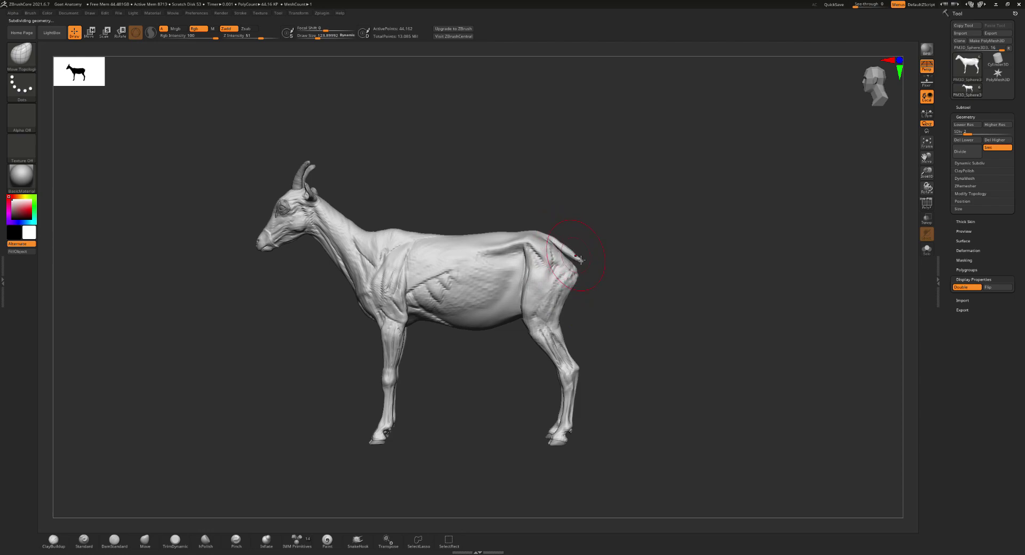
- Reshape the tail with a smaller brush into a slender, upward-curving tip above the rump
mouse_move(586, 244)
right_mouse_down("ctrl")
mouse_move(601, 337)
mouse_move(518, 304)
right_mouse_up("ctrl")
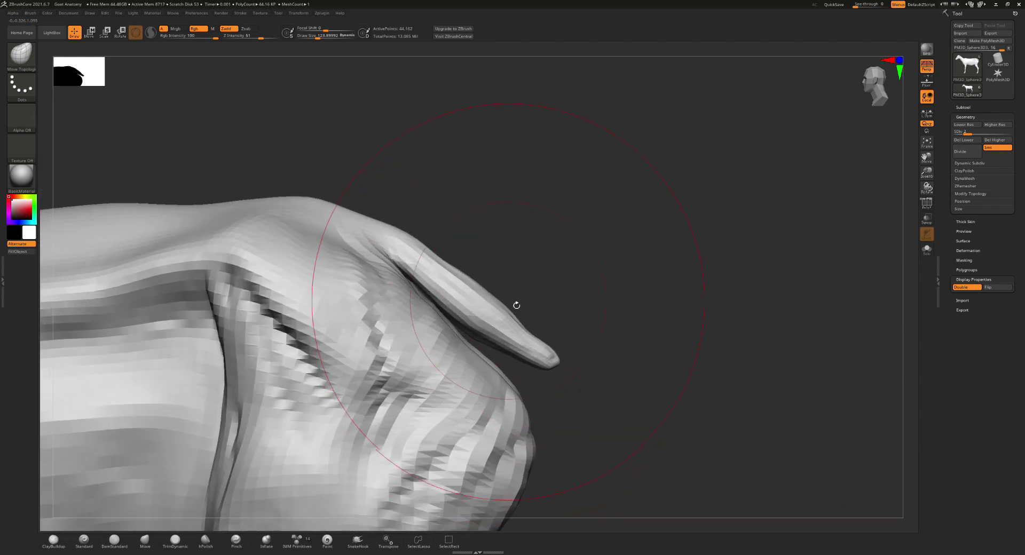
key("s")
mouse_move(508, 301)
left_mouse_down()
mouse_move(476, 337)
mouse_move(416, 284)
left_mouse_up()
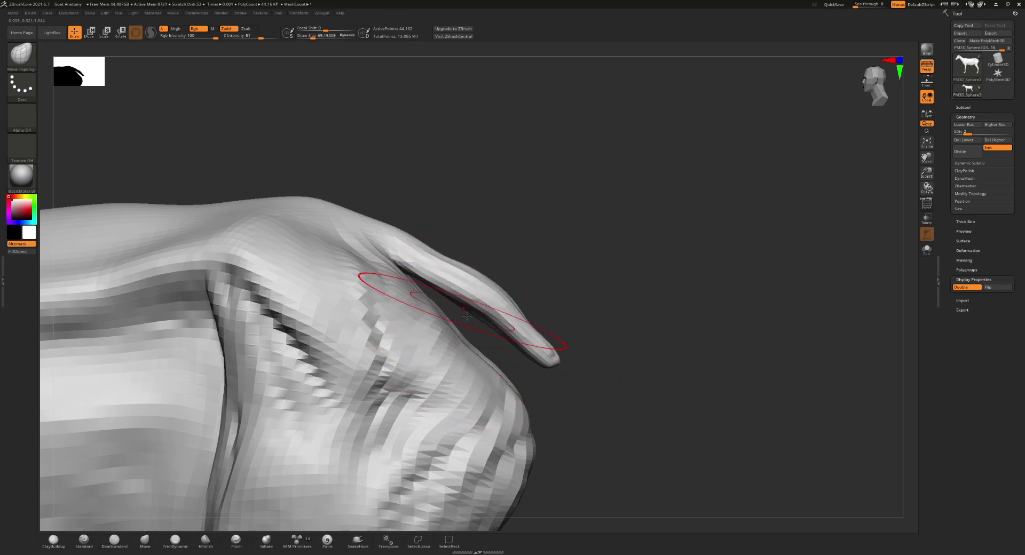
mouse_move(484, 284)
left_mouse_down()
mouse_move(552, 360)
mouse_move(544, 363)
left_mouse_up()
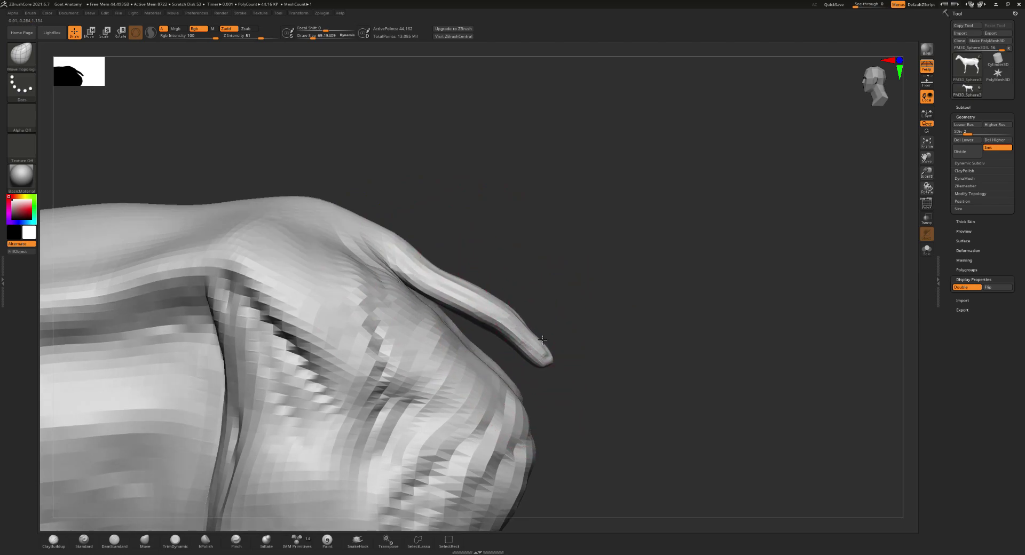
left_click_drag(451, 278, 449, 257)
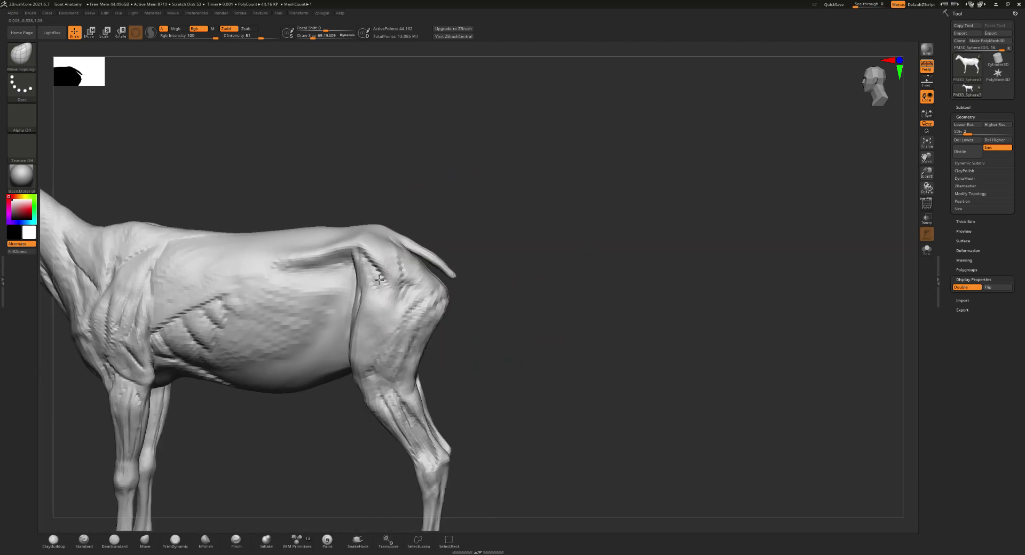
mouse_move(491, 310)
left_mouse_down("alt")
mouse_move(542, 258)
mouse_move(650, 222)
mouse_move(629, 278)
mouse_move(639, 386)
left_mouse_up("alt")
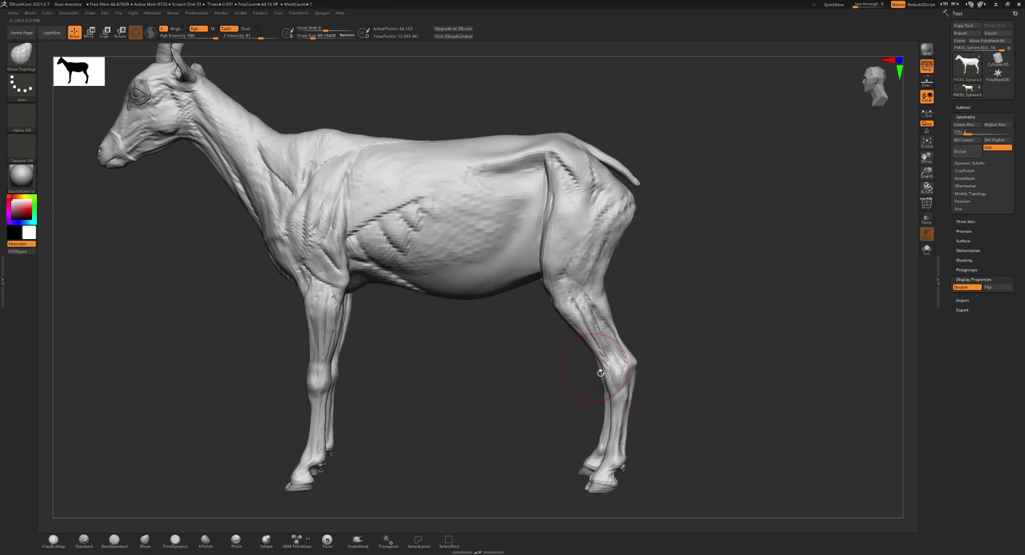
- Smooth the hind leg, front leg and lower edge of the belly
left_click_drag(574, 338, 608, 368)
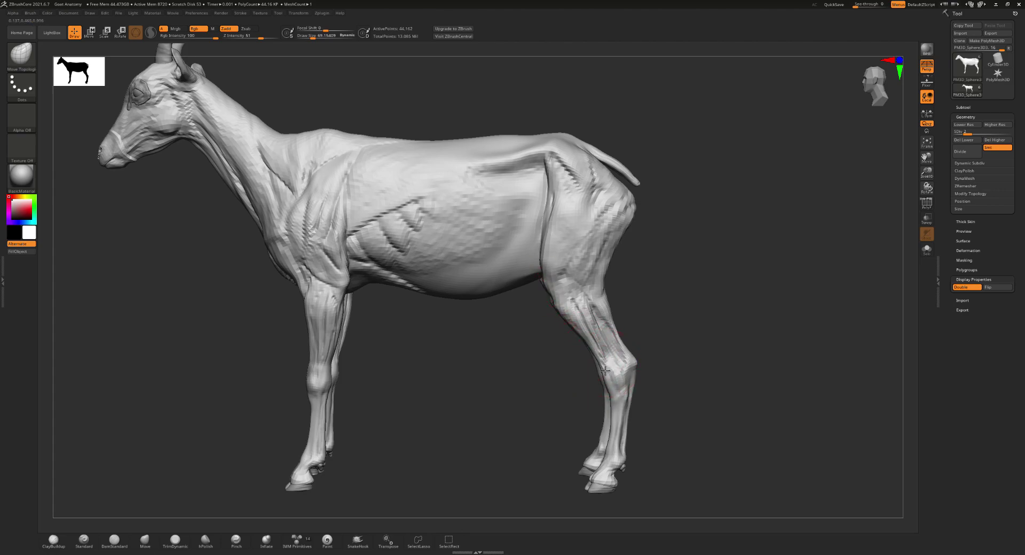
mouse_move(593, 333)
left_mouse_down()
mouse_move(618, 385)
mouse_move(622, 427)
left_mouse_up()
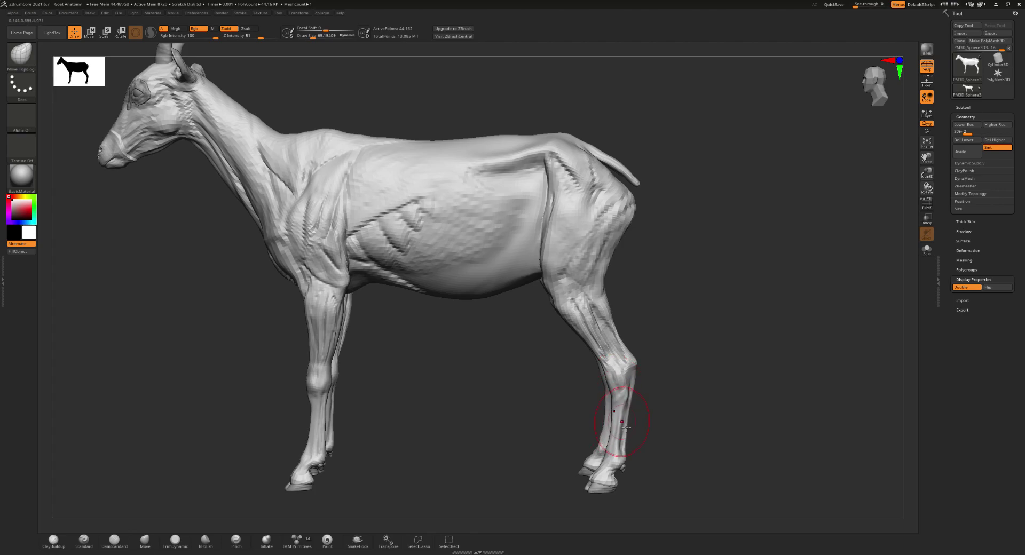
scroll(606, 407, "down", 5)
scroll(605, 407, "down", 2)
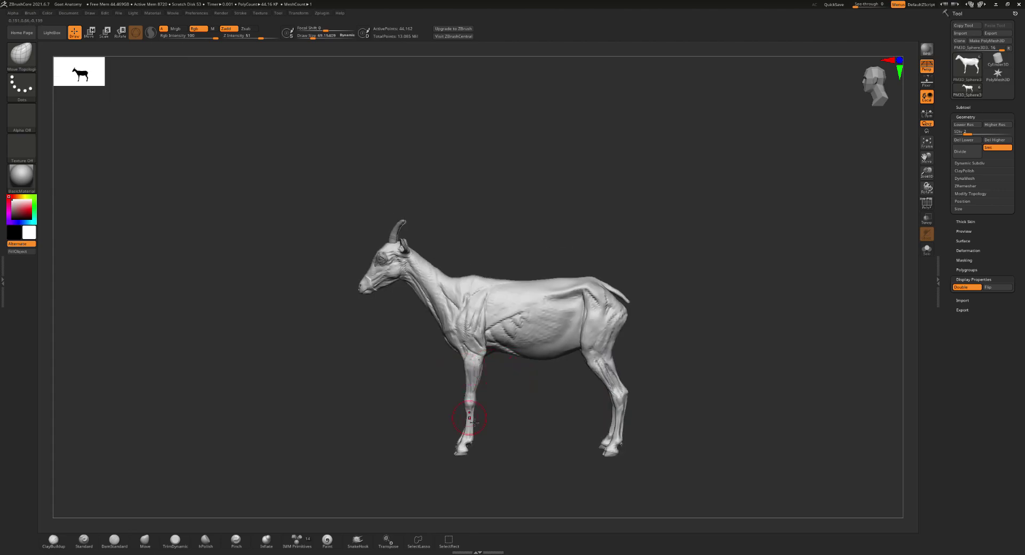
scroll(475, 422, "up", 2)
scroll(481, 424, "up", 3)
scroll(488, 427, "up", 3)
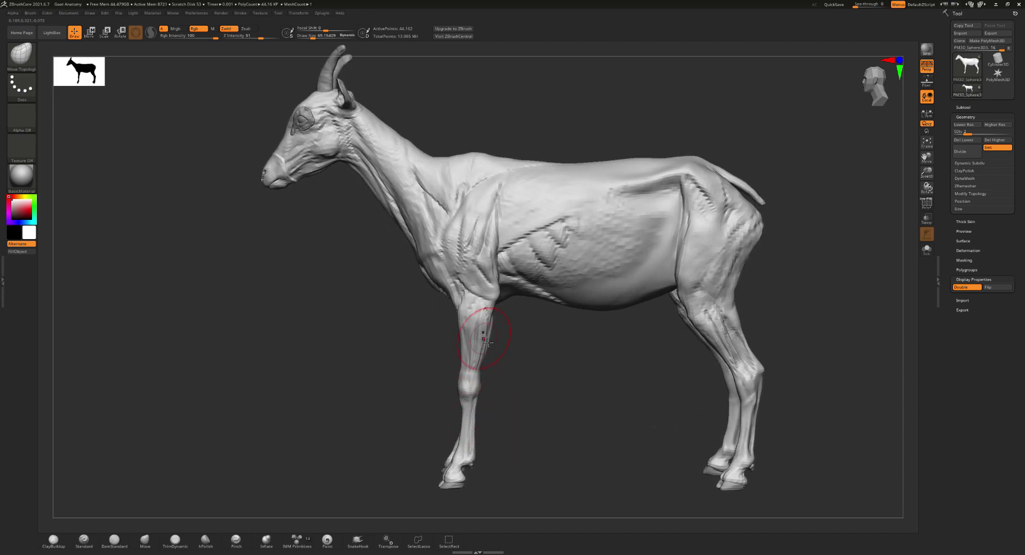
left_click_drag(487, 341, 488, 353)
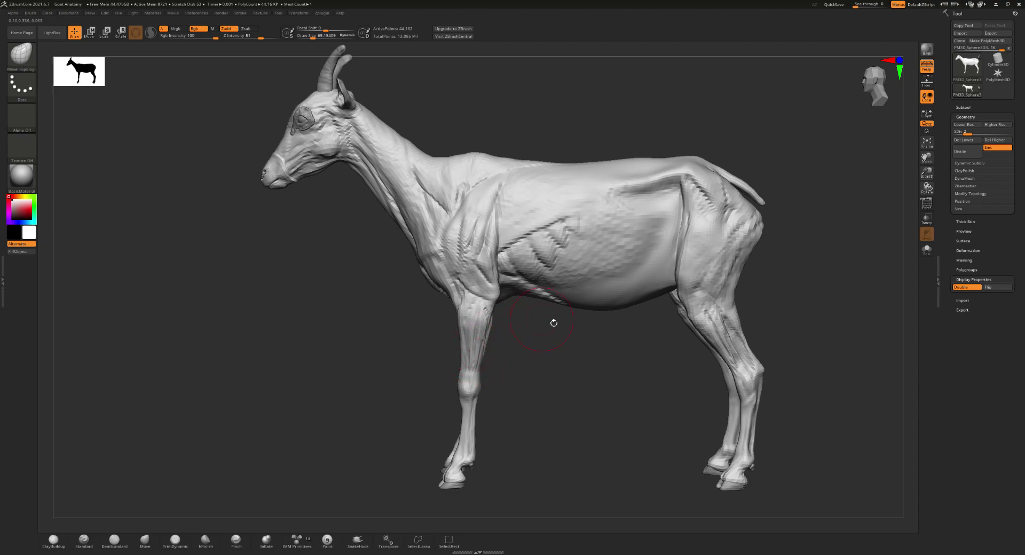
mouse_move(554, 323)
left_mouse_down()
mouse_move(596, 350)
mouse_move(614, 316)
left_mouse_up()
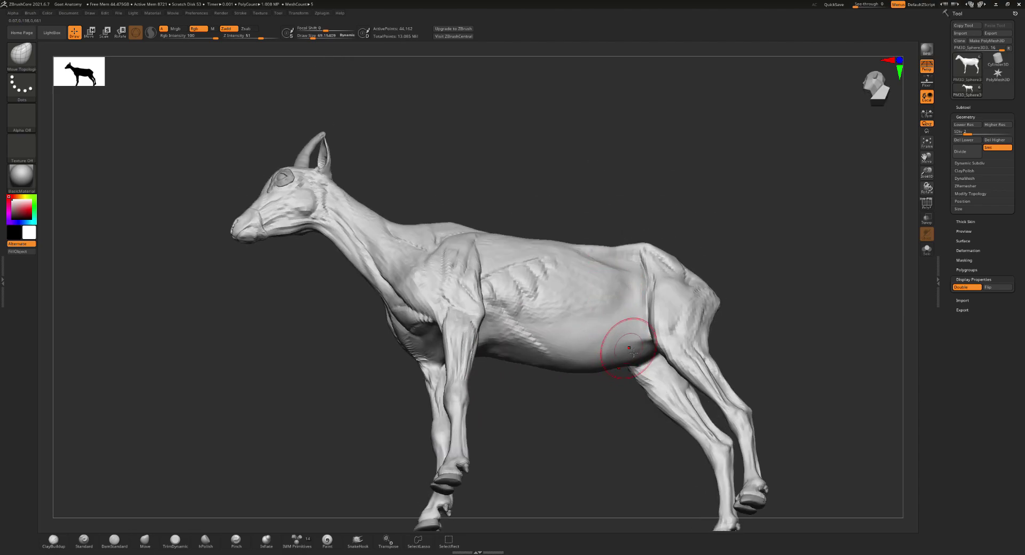
left_click_drag(606, 343, 506, 349)
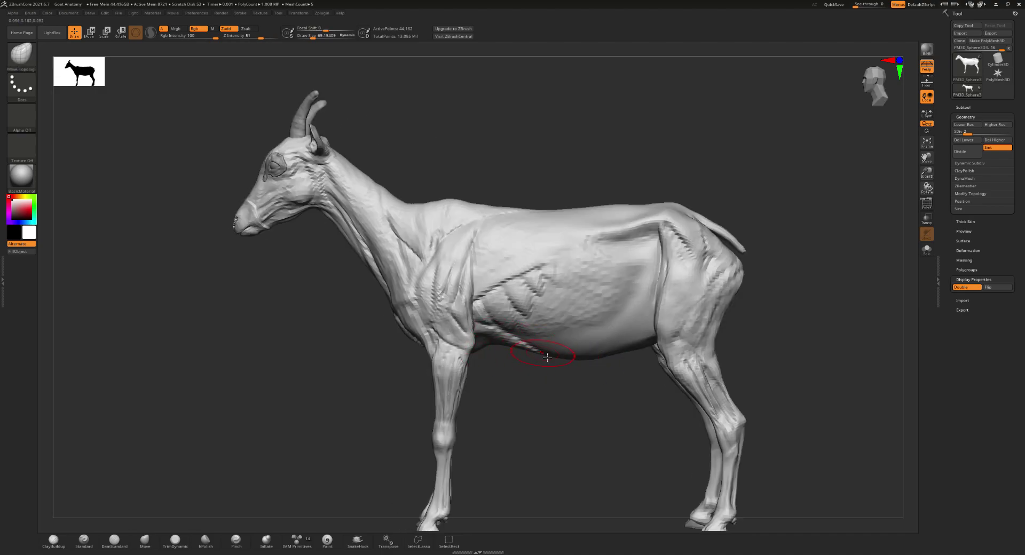
key("bracketright")
key("bracketright")
key("bracketright")
mouse_move(549, 355)
left_mouse_down("shift")
mouse_move(520, 361)
mouse_move(584, 354)
left_mouse_up("shift")
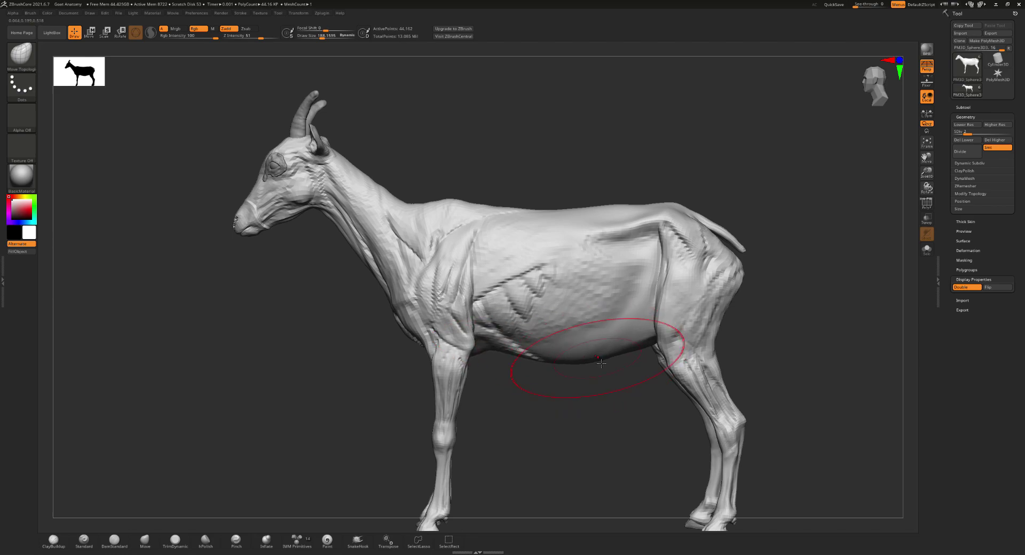
mouse_move(572, 240)
right_mouse_down("ctrl")
mouse_move(488, 283)
mouse_move(502, 332)
right_mouse_up("ctrl")
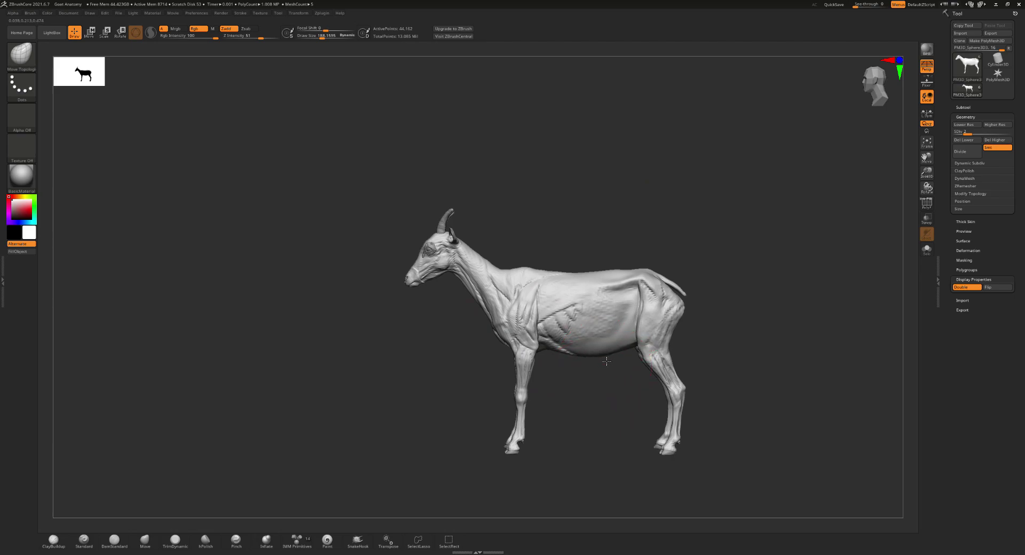
- Raise the body to a higher subdivision level and orbit to check the goat
right_click_drag(659, 383, 690, 353)
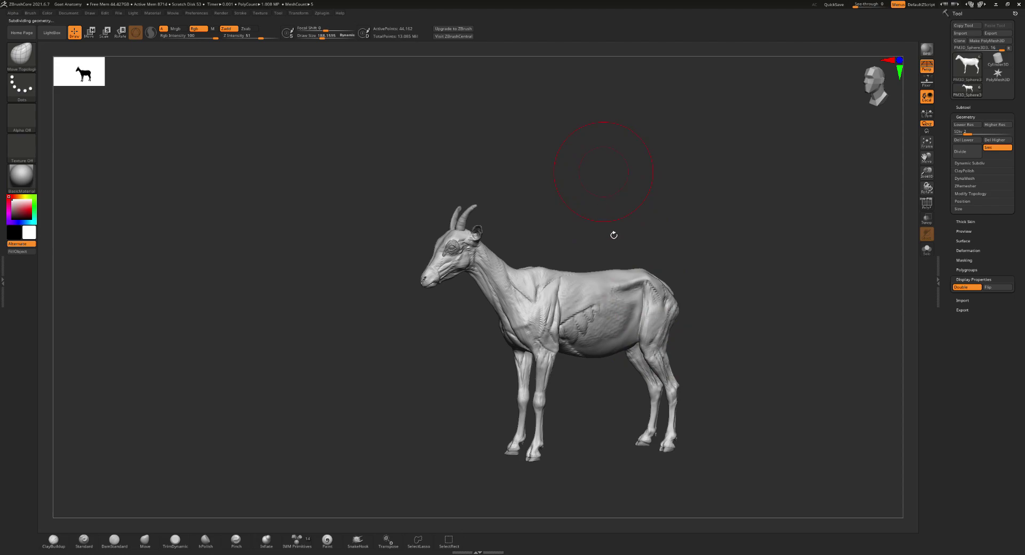
key("d")
key("d")
key("d")
mouse_move(696, 242)
left_mouse_down()
mouse_move(583, 233)
mouse_move(615, 242)
mouse_move(555, 210)
left_mouse_up()
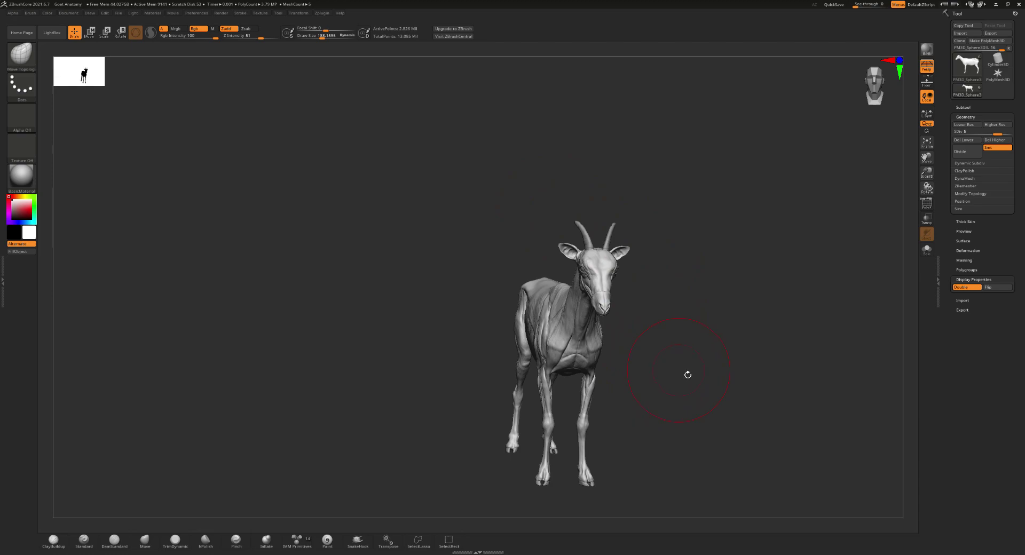
left_click_drag(711, 355, 708, 331)
mouse_move(578, 315)
left_mouse_down()
mouse_move(597, 321)
mouse_move(535, 243)
mouse_move(443, 226)
mouse_move(435, 277)
mouse_move(506, 265)
left_mouse_up()
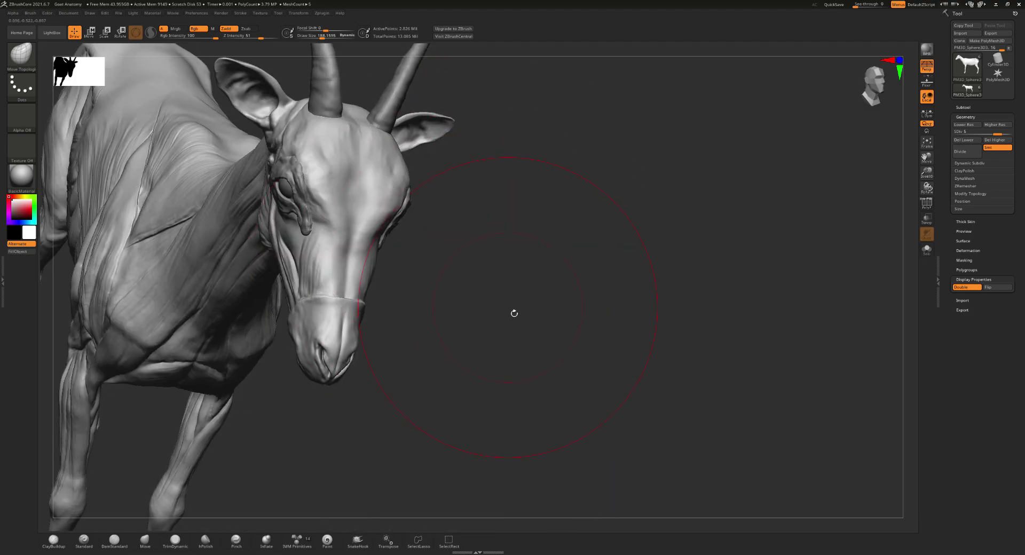
- Zoom to the head, shrink the brush, and make the horn subtool IMM R2352 mountain goat2 active
key("f")
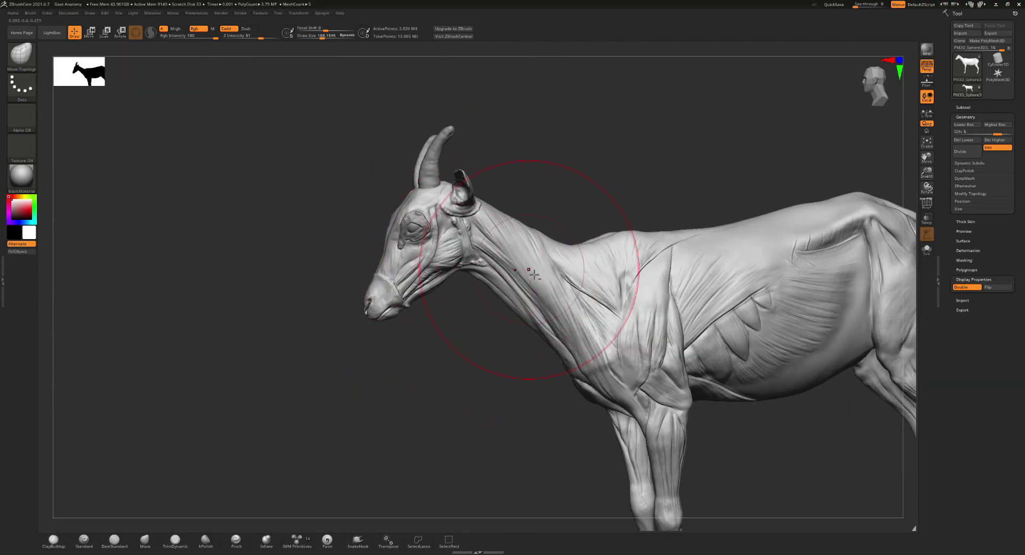
mouse_move(504, 267)
right_mouse_down("ctrl")
mouse_move(504, 294)
mouse_move(481, 268)
mouse_move(435, 262)
right_mouse_up("ctrl")
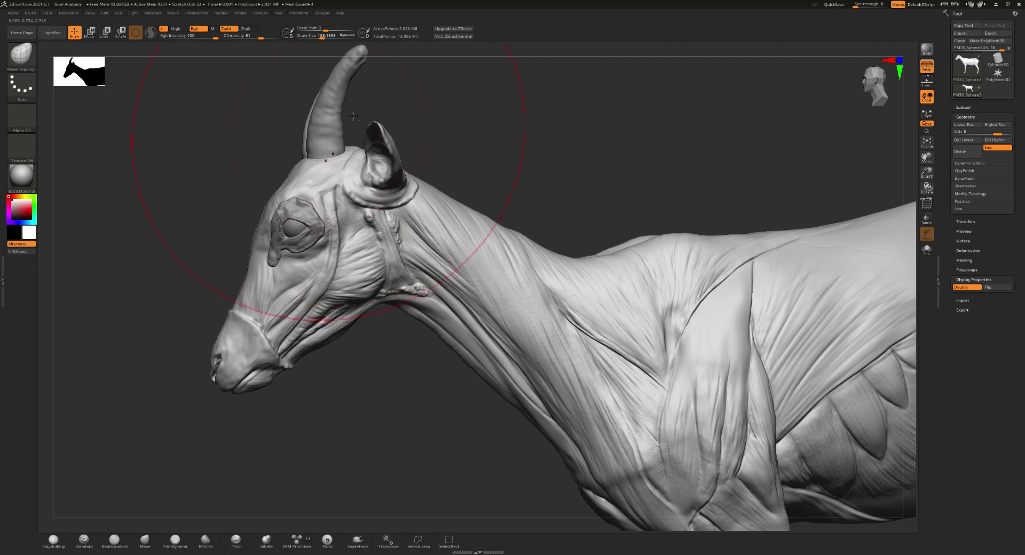
left_click_drag(510, 145, 474, 262, "alt")
key("s")
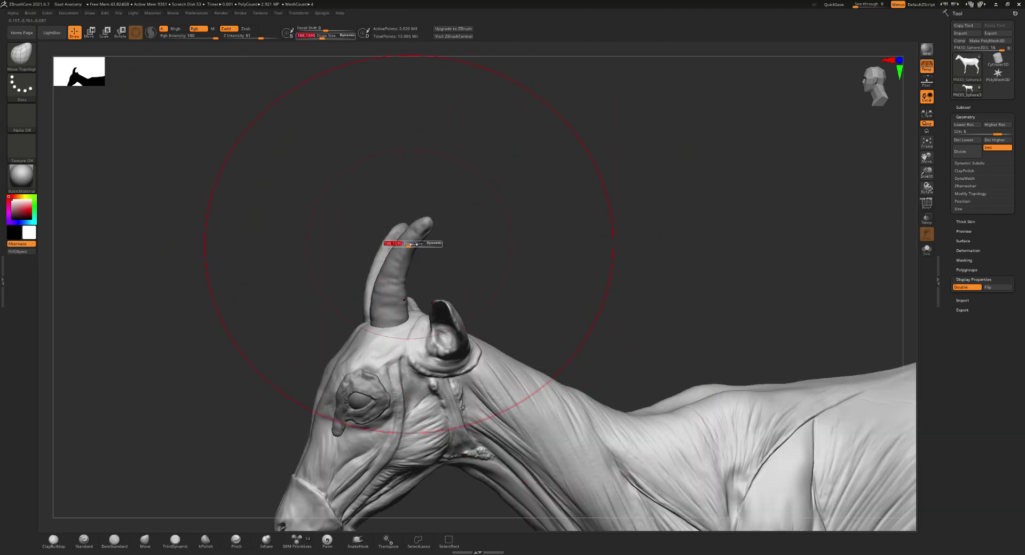
left_click_drag(407, 245, 383, 255)
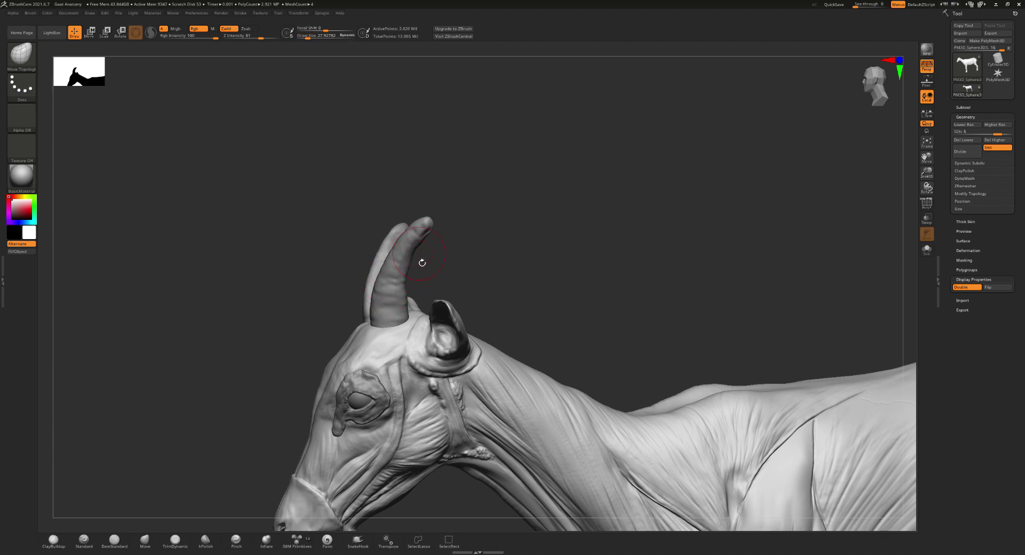
left_click(414, 253, "alt")
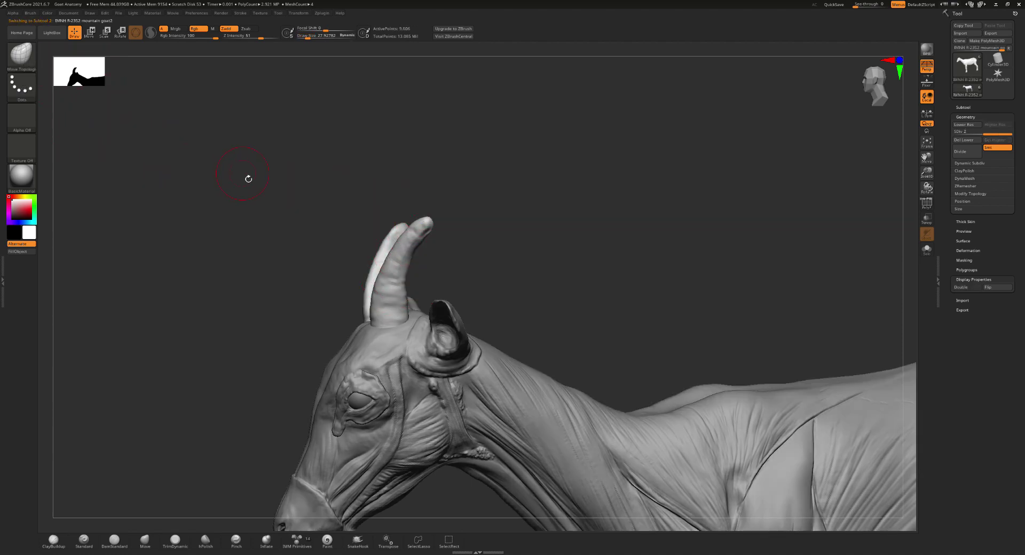
- Set the Standard brush to DragRect stroke with Alpha 60 and stamp ridges onto the horn base
key("b")
key("s")
key("t")
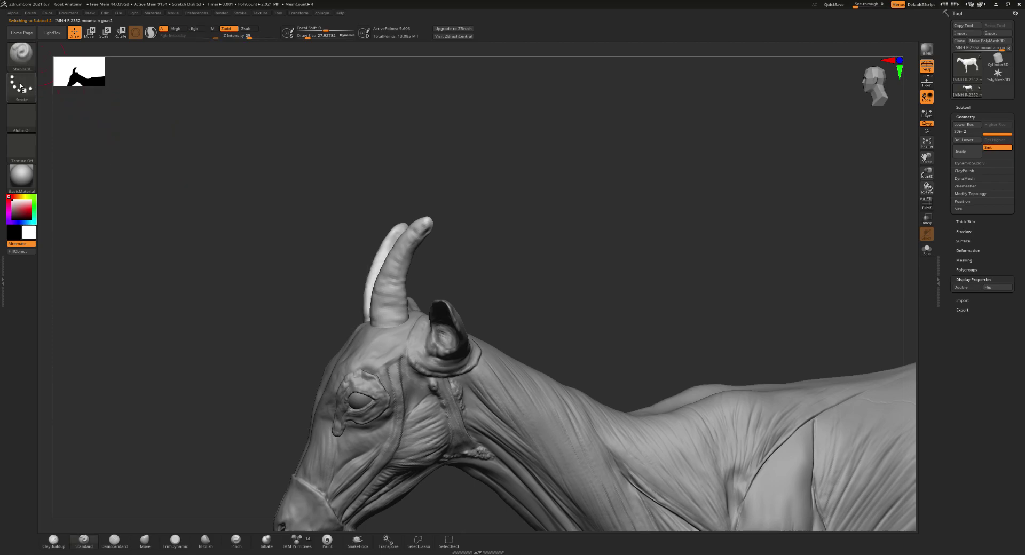
left_click(26, 92)
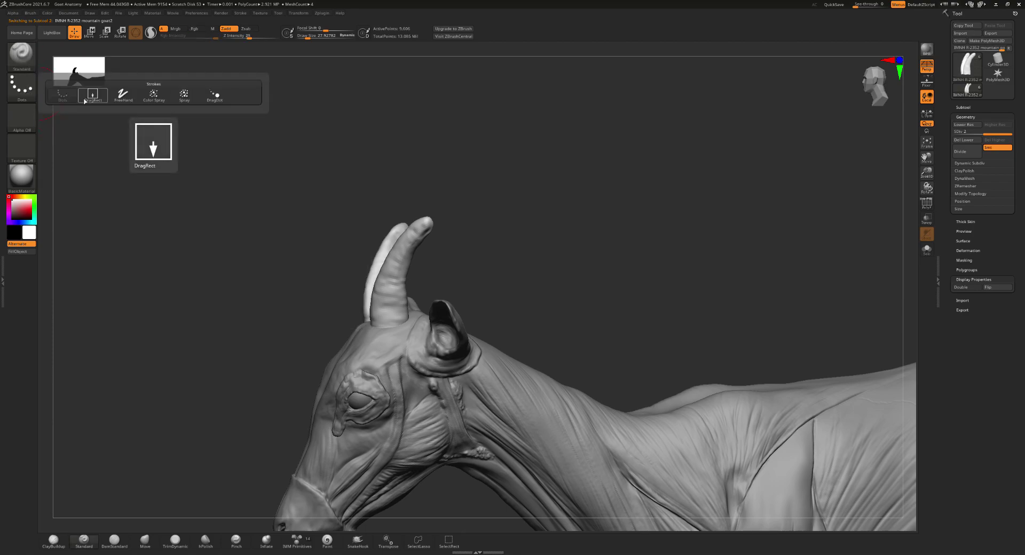
left_click(88, 96)
left_click(23, 119)
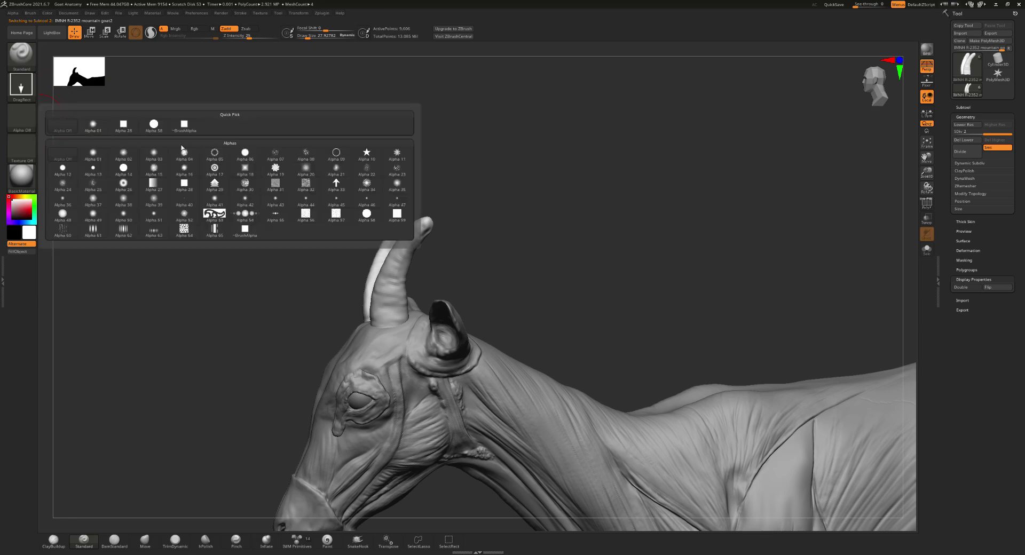
left_click(74, 233)
left_click_drag(352, 246, 405, 306)
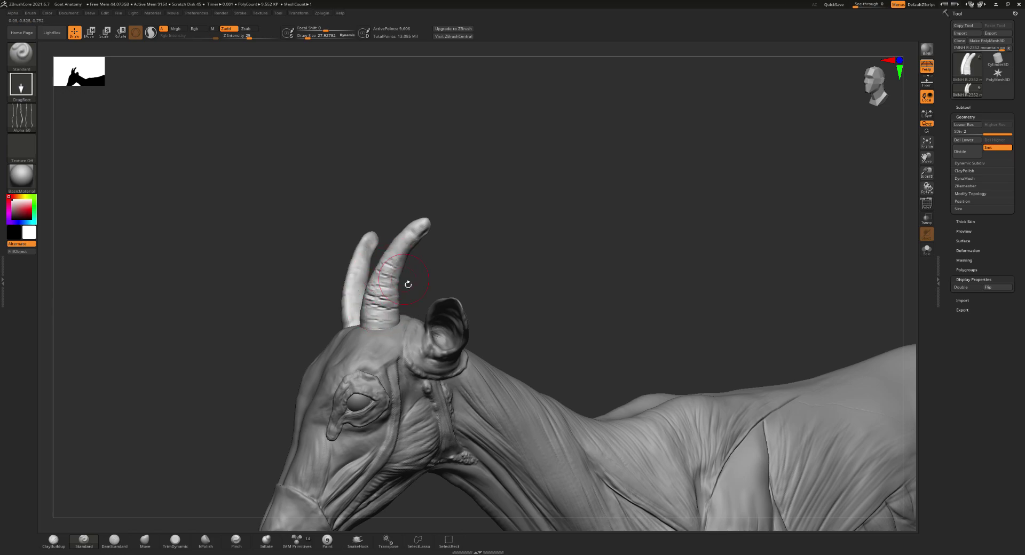
- Raise the horn's subdivision level and orbit around the ridged horns to a side view
right_click_drag(361, 285, 390, 308)
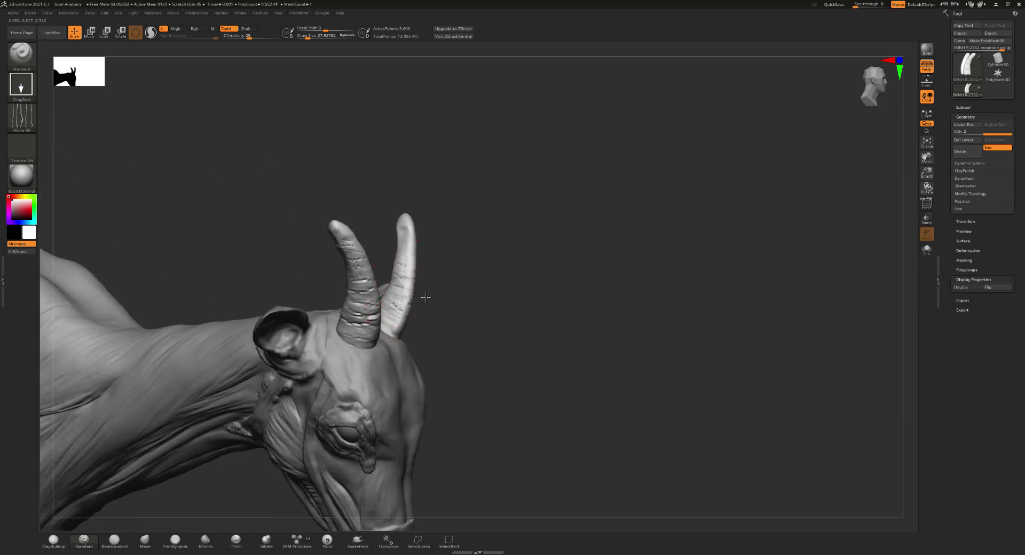
right_click_drag(406, 230, 343, 228)
key("d")
right_click_drag(364, 302, 368, 320)
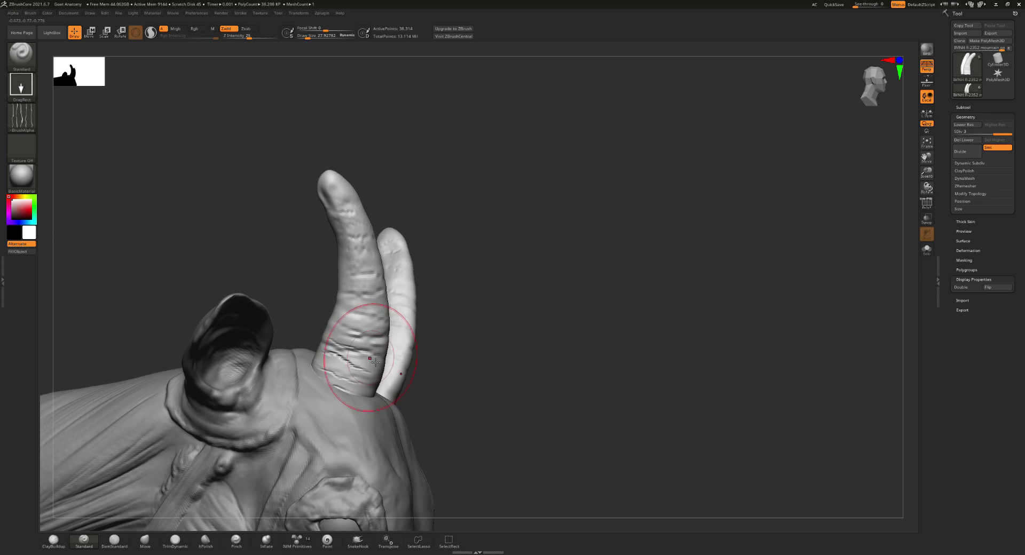
right_click_drag(372, 334, 356, 368)
right_click_drag(435, 332, 355, 245)
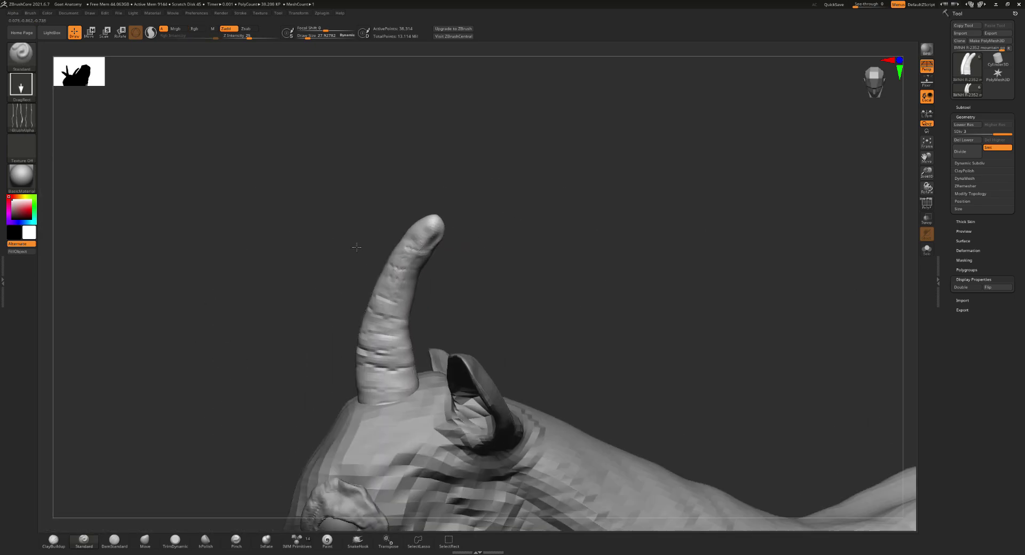
mouse_move(499, 252)
right_mouse_down()
mouse_move(434, 293)
mouse_move(470, 281)
mouse_move(446, 296)
mouse_move(485, 318)
mouse_move(364, 280)
right_mouse_up()
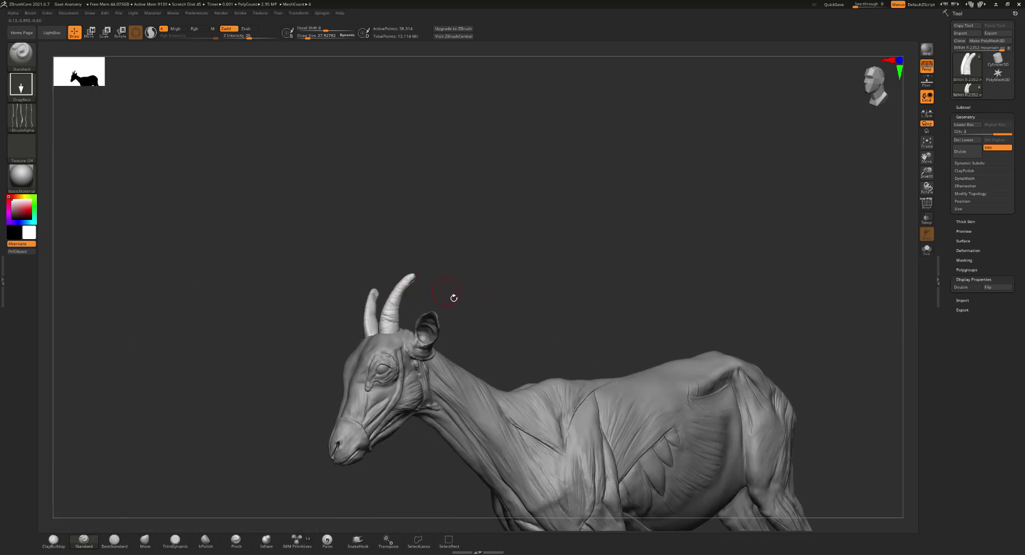
- Switch to a smaller DamStandard brush and zoom in on the horn
key("b")
key("d")
key("s")
mouse_move(458, 299)
right_mouse_down("ctrl")
mouse_move(459, 334)
mouse_move(373, 352)
right_mouse_up("ctrl")
key("s")
left_click_drag(398, 364, 382, 363)
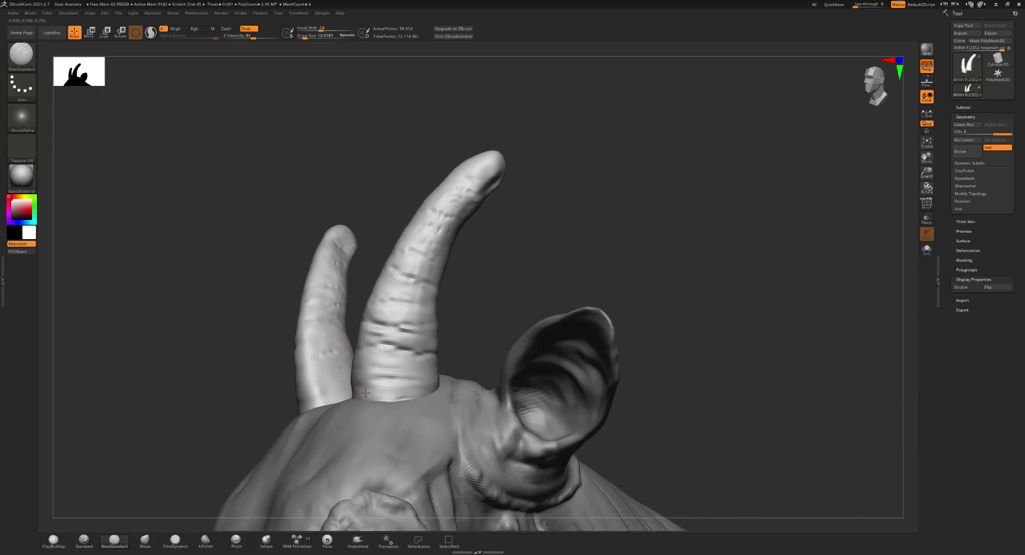
right_click_drag(365, 393, 365, 370)
- Carve a crease up the left horn and ring grooves down the right horn to its base
left_click_drag(380, 348, 443, 293)
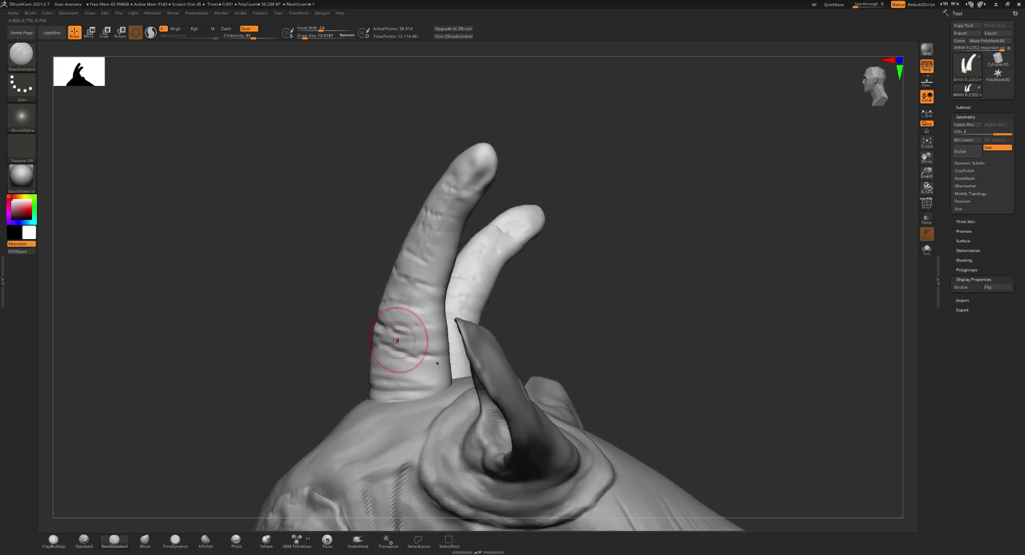
right_click_drag(448, 295, 379, 302)
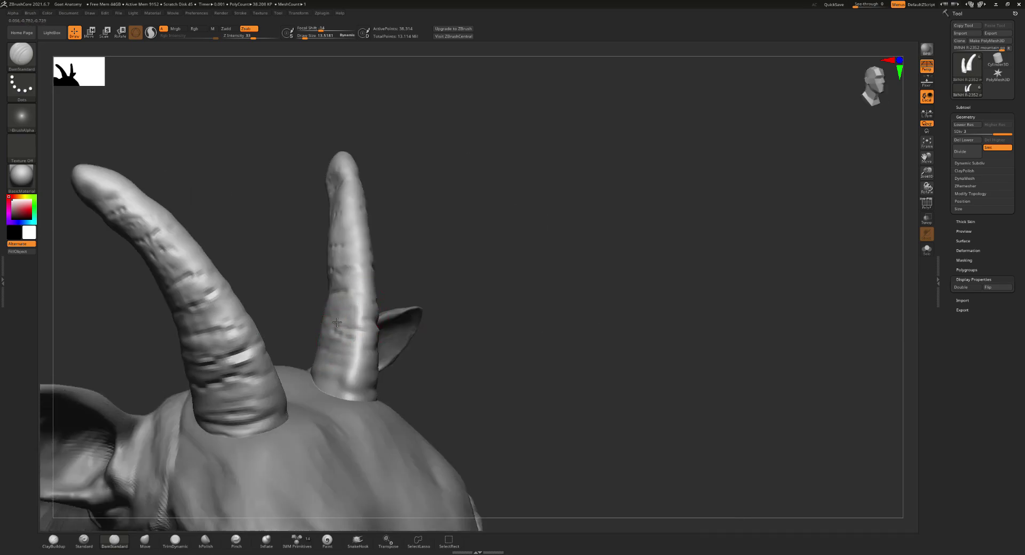
mouse_move(336, 322)
left_mouse_down()
mouse_move(374, 329)
mouse_move(374, 350)
left_mouse_up()
mouse_move(315, 364)
left_mouse_down()
mouse_move(374, 374)
mouse_move(373, 392)
left_mouse_up()
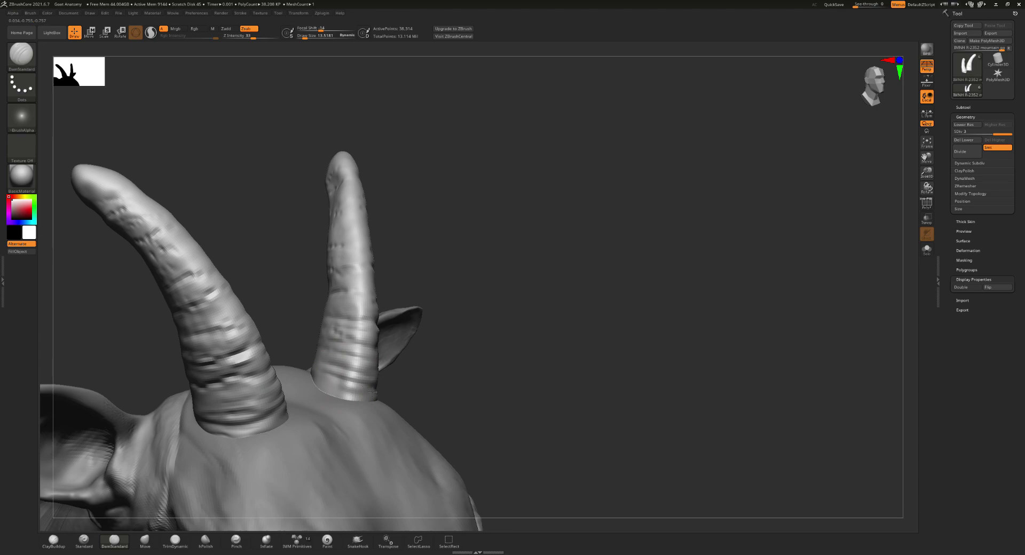
right_click_drag(373, 392, 313, 275)
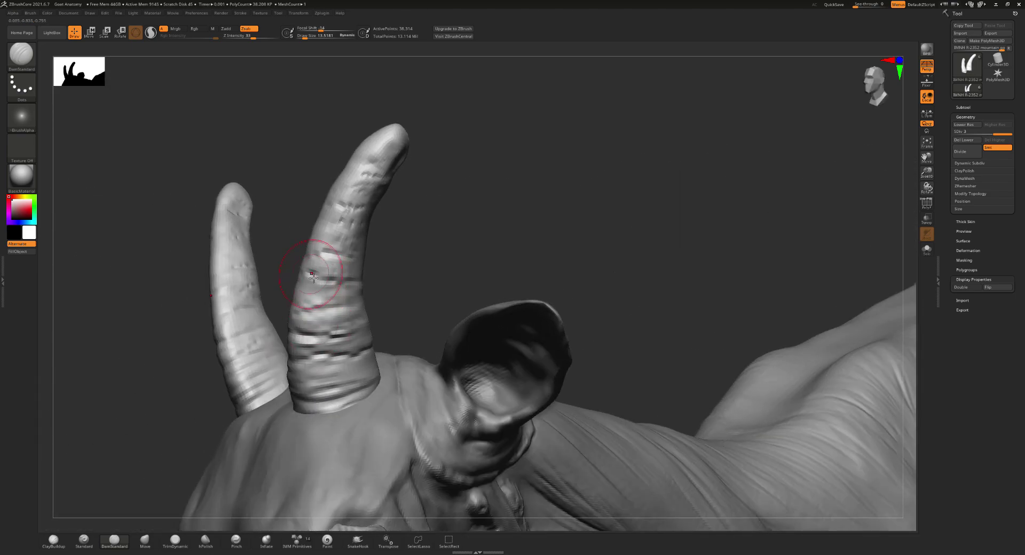
mouse_move(327, 300)
right_mouse_down()
mouse_move(268, 289)
mouse_move(277, 170)
mouse_move(342, 139)
right_mouse_up()
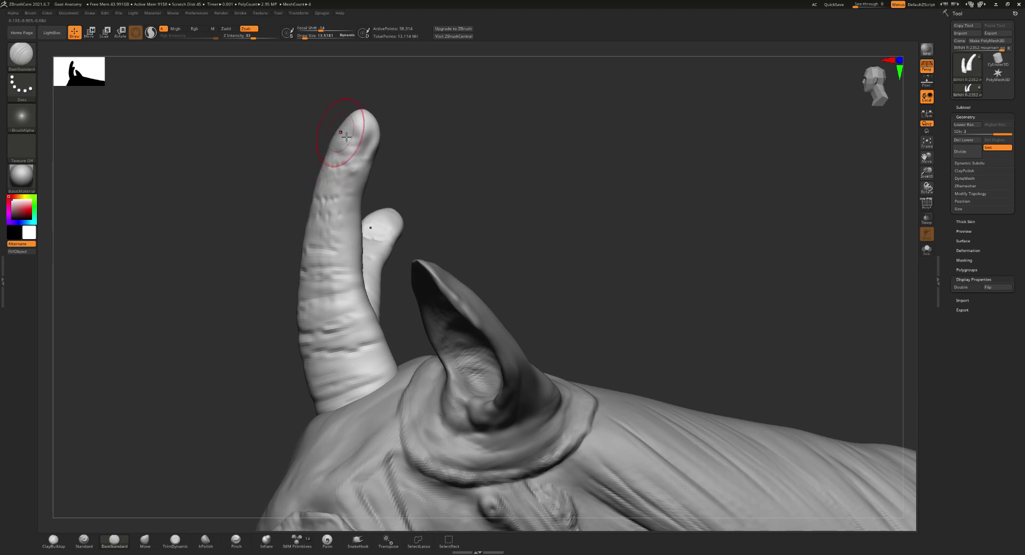
- Press small dents down from the horn tip and carve horizontal ridge grooves across mid-horn
left_click_drag(379, 139, 351, 225)
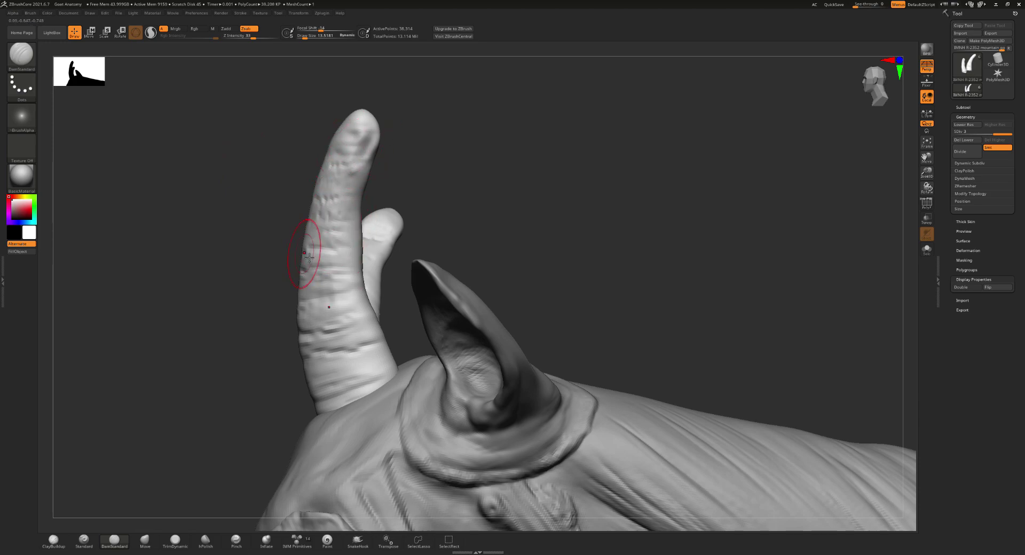
left_click_drag(308, 288, 374, 291)
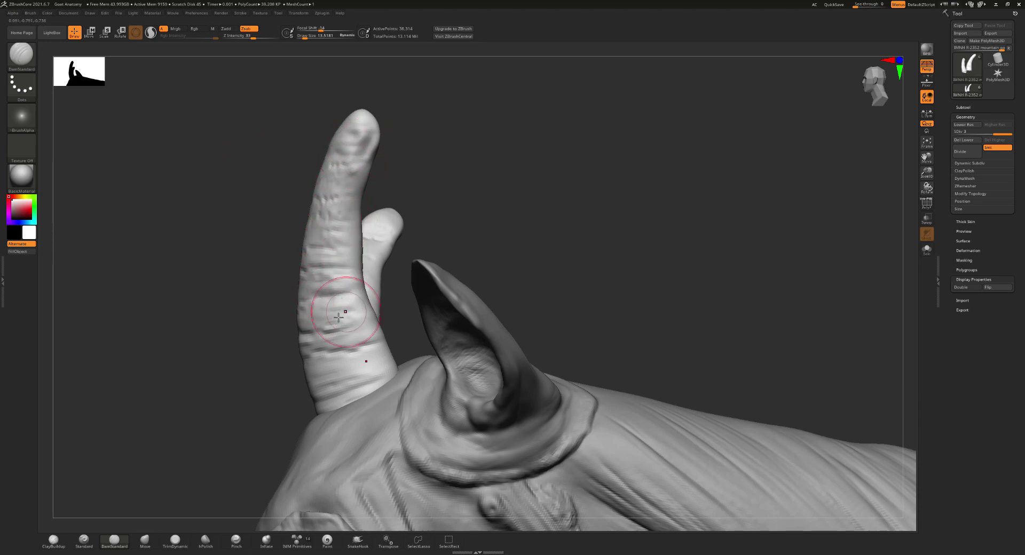
left_click_drag(309, 315, 377, 320)
left_click_drag(291, 267, 395, 224)
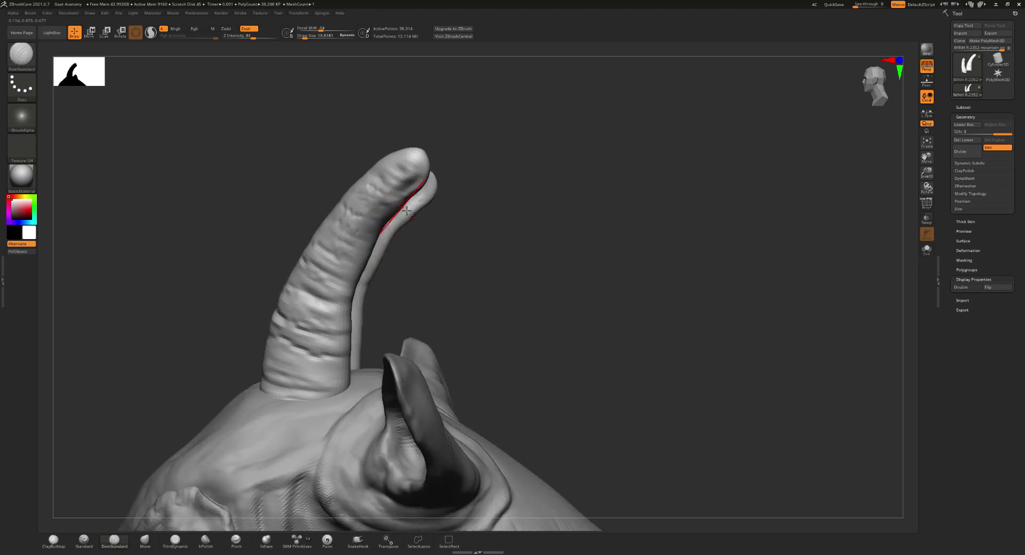
- With an enlarged Move Topological brush, pull the horn tip into shape
key("b")
key("m")
key("t")
key("s")
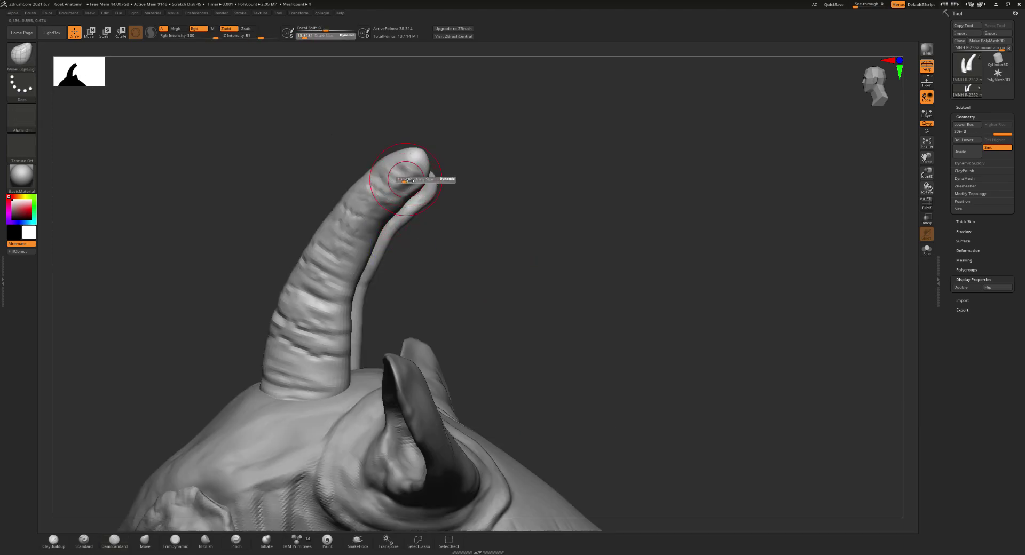
mouse_move(411, 180)
left_mouse_down()
mouse_move(402, 203)
mouse_move(412, 176)
mouse_move(365, 206)
mouse_move(357, 251)
left_mouse_up()
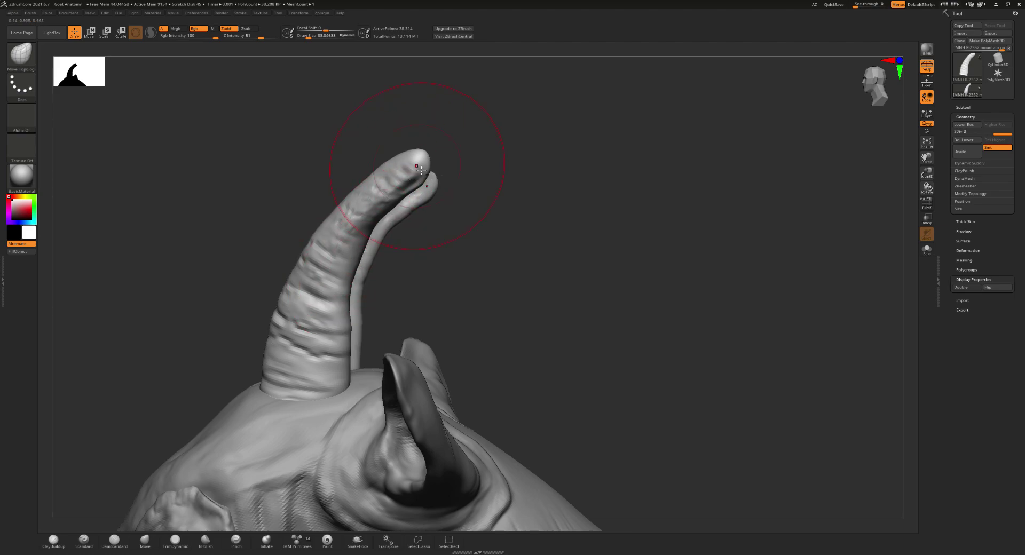
scroll(422, 170, "up", 5)
- Drop a subdivision level and smooth the faceted horn tip into a narrower, rounded point
key("shift+d")
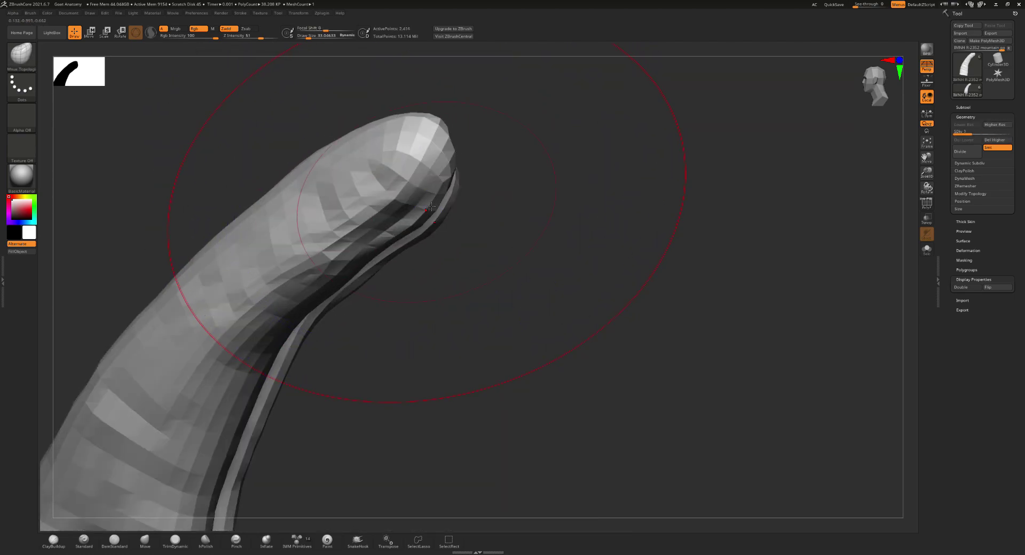
key("s")
left_click_drag(431, 206, 417, 206)
left_click_drag(466, 182, 414, 212, "shift")
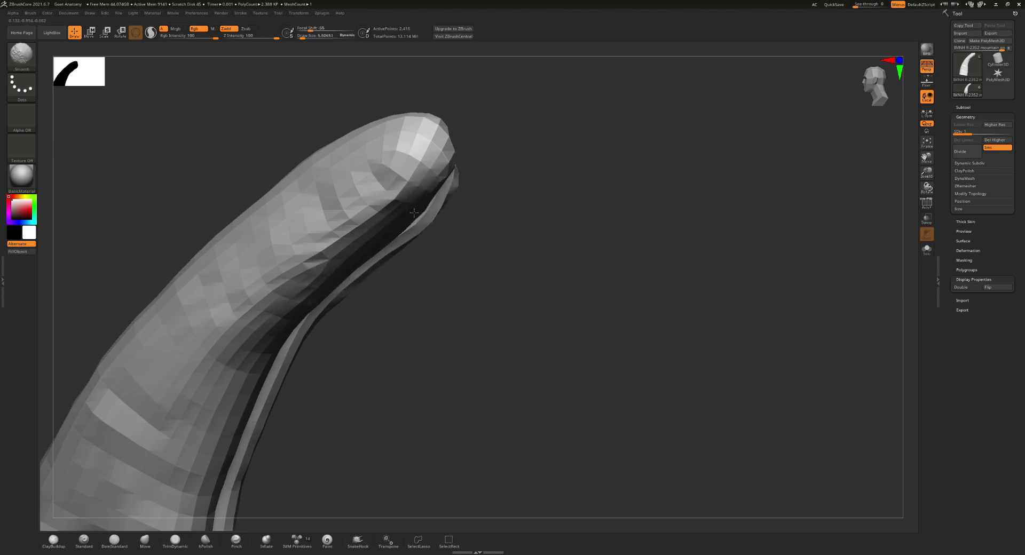
left_click_drag(481, 224, 465, 218)
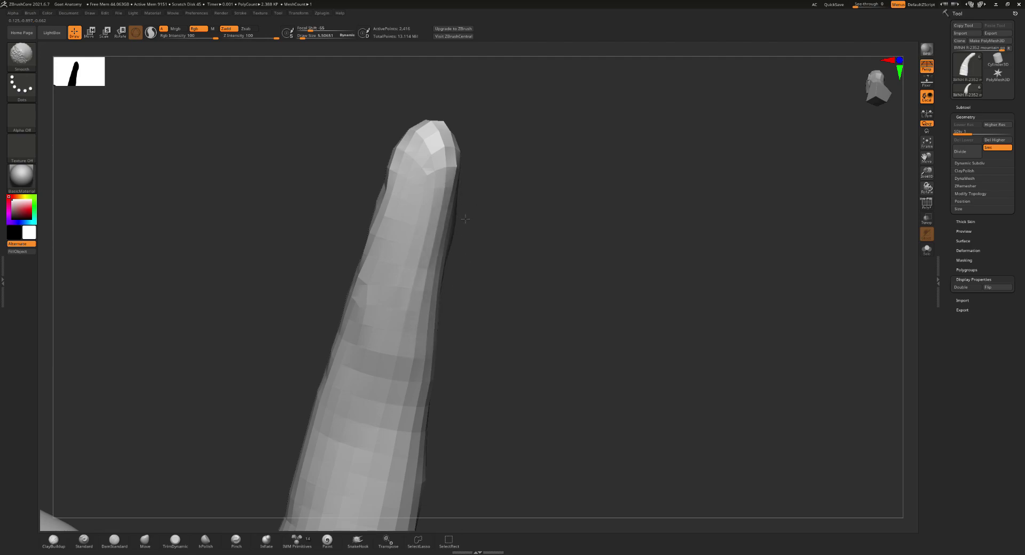
mouse_move(477, 176)
left_mouse_down("shift")
mouse_move(357, 267)
mouse_move(372, 249)
left_mouse_up("shift")
mouse_move(433, 127)
left_mouse_down("shift")
mouse_move(443, 126)
mouse_move(424, 232)
mouse_move(355, 206)
mouse_move(412, 245)
mouse_move(404, 305)
left_mouse_up("shift")
- Smooth and slim the horn's left and right edges, then check both horns with a slightly larger brush
left_click_drag(401, 267, 408, 374, "shift")
left_click_drag(400, 246, 406, 342, "shift")
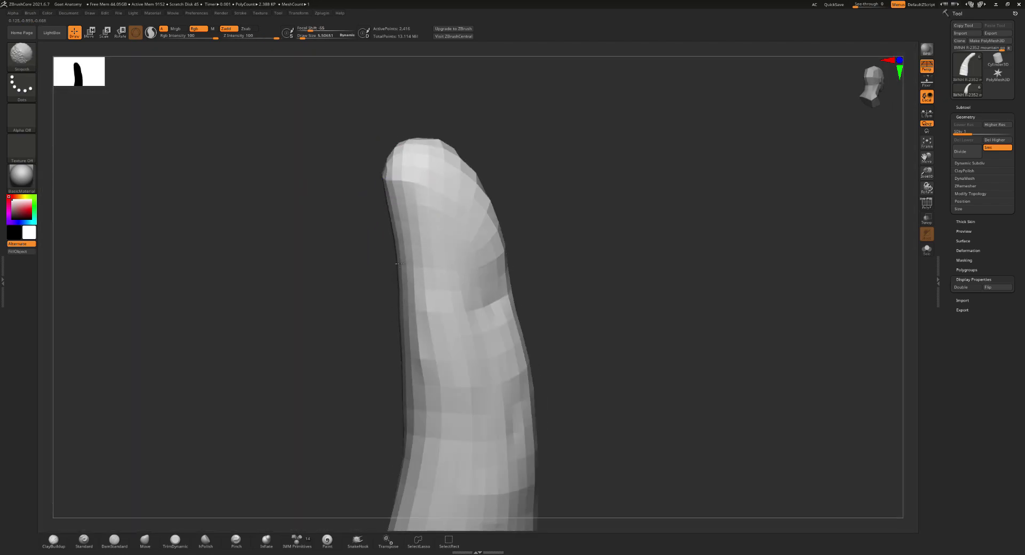
mouse_move(404, 288)
left_mouse_down("shift")
mouse_move(402, 202)
mouse_move(399, 389)
left_mouse_up("shift")
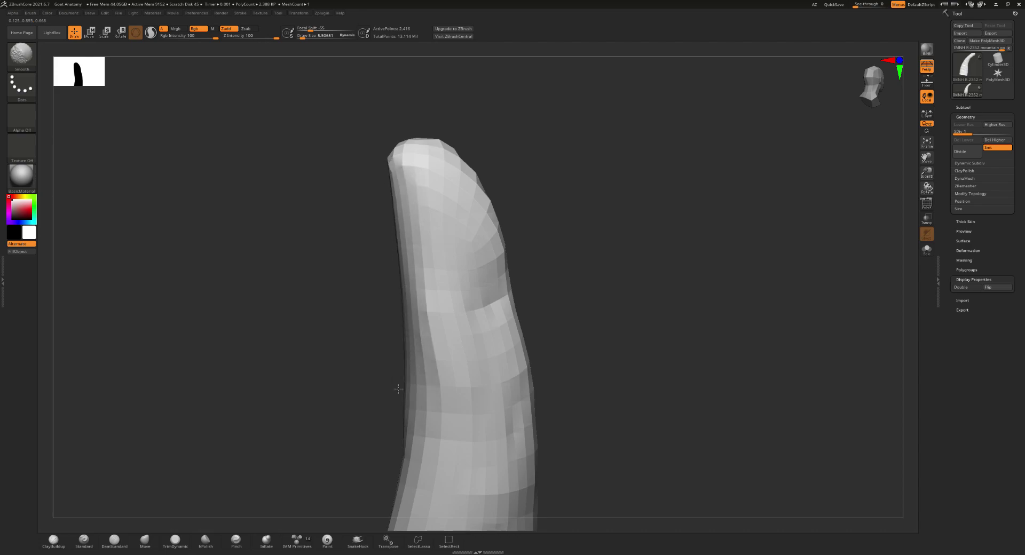
mouse_move(425, 282)
left_mouse_down()
mouse_move(458, 289)
mouse_move(421, 230)
left_mouse_up()
mouse_move(422, 229)
left_mouse_down("shift")
mouse_move(342, 405)
mouse_move(422, 225)
left_mouse_up("shift")
left_click_drag(470, 251, 459, 284)
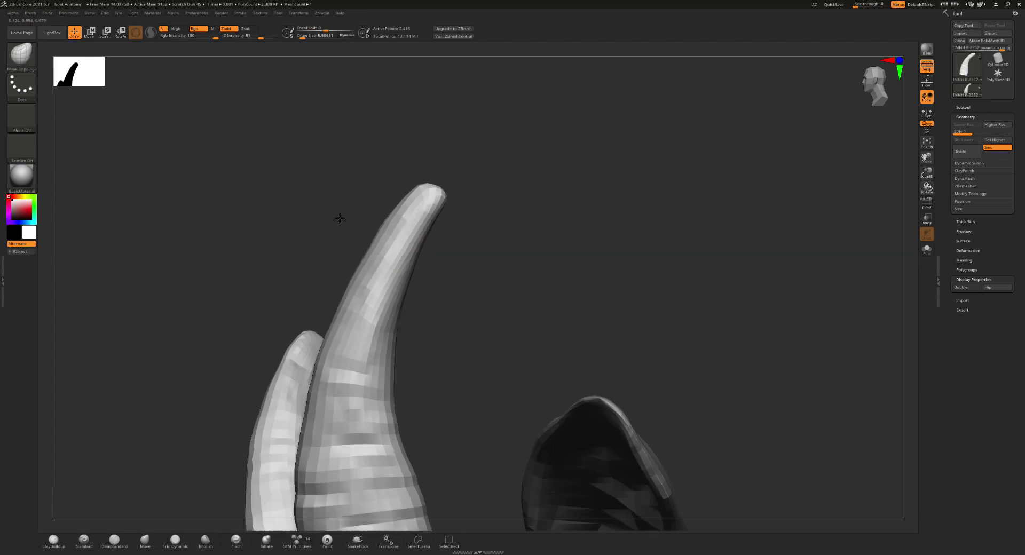
left_click_drag(434, 224, 439, 223, "shift")
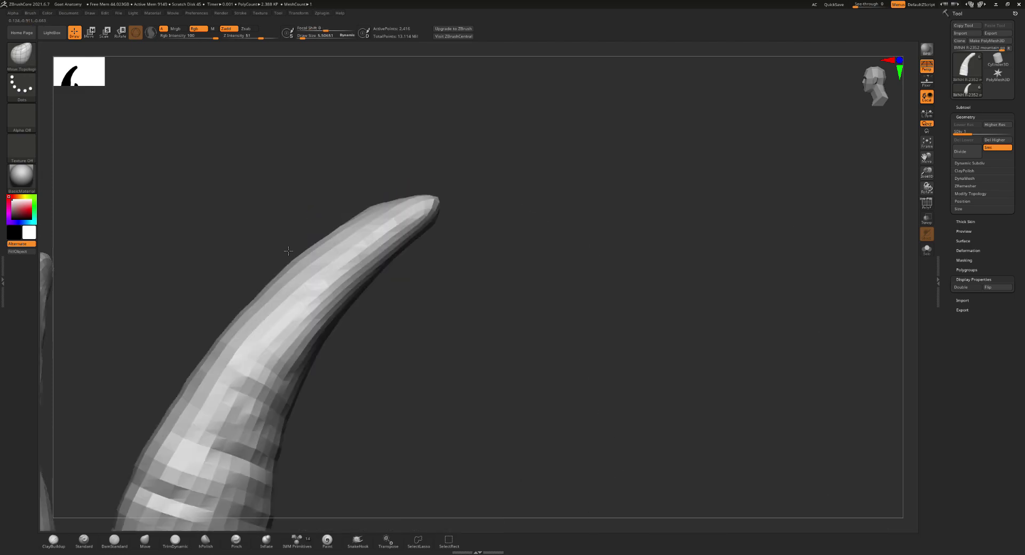
mouse_move(346, 225)
left_mouse_down()
mouse_move(469, 261)
mouse_move(534, 186)
left_mouse_up()
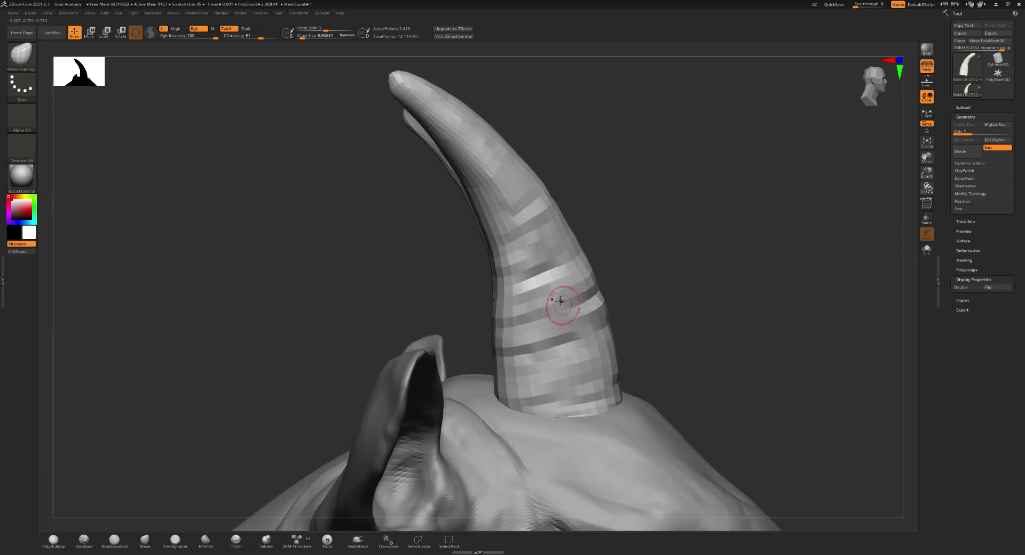
key("s")
left_click_drag(548, 292, 553, 292)
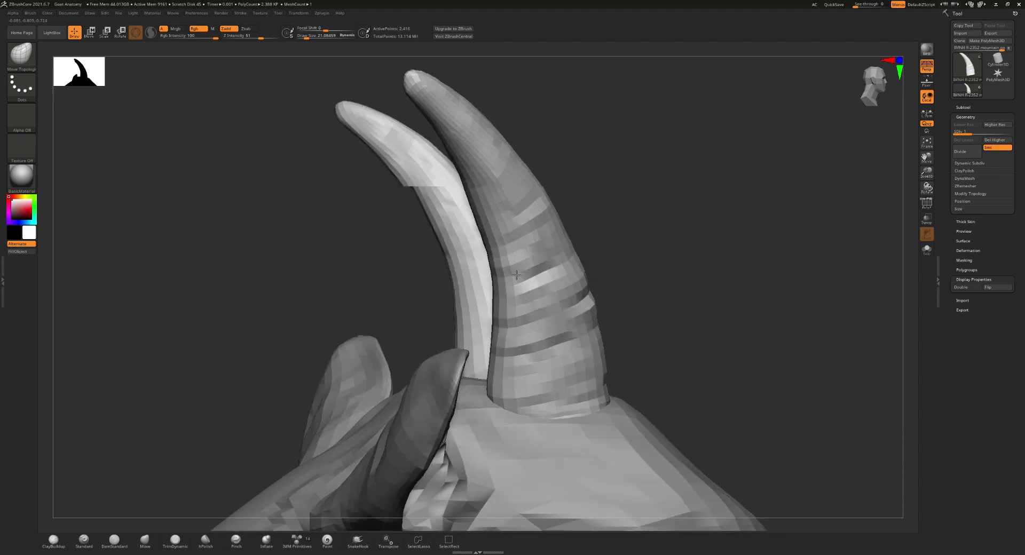
mouse_move(483, 206)
left_mouse_down()
mouse_move(546, 258)
mouse_move(350, 290)
mouse_move(616, 277)
mouse_move(511, 273)
left_mouse_up()
- Close in on the horns one subdivision lower and carve DamStandard grooves down the left horn
key("d")
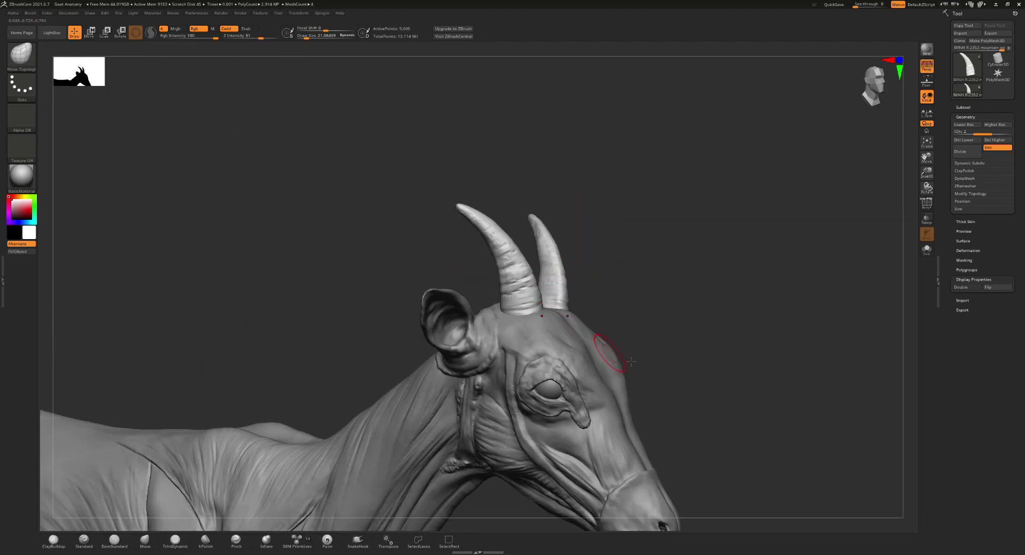
left_click_drag(654, 356, 895, 193)
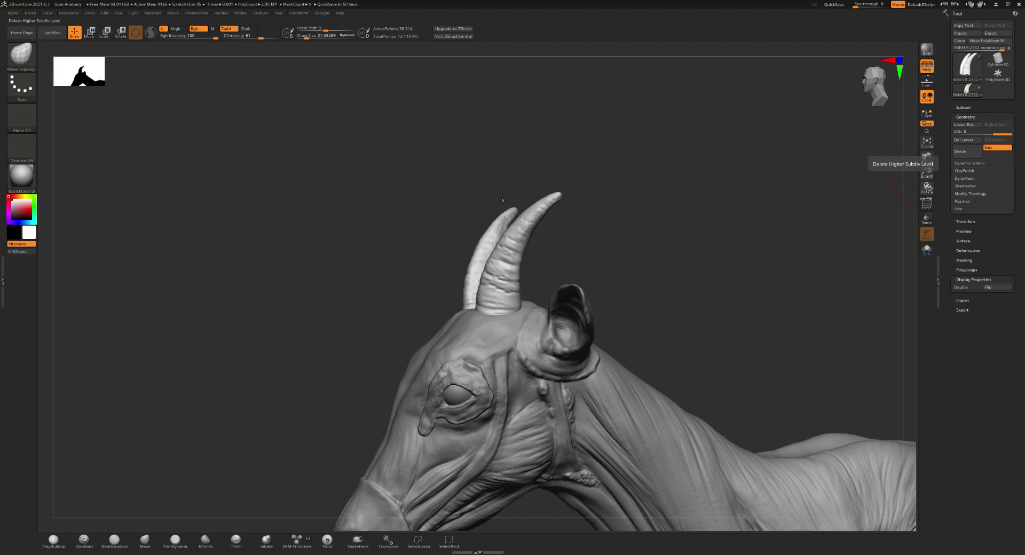
mouse_move(520, 243)
left_mouse_down("alt")
mouse_move(563, 267)
mouse_move(464, 231)
mouse_move(453, 262)
mouse_move(459, 292)
mouse_move(487, 282)
left_mouse_up("alt")
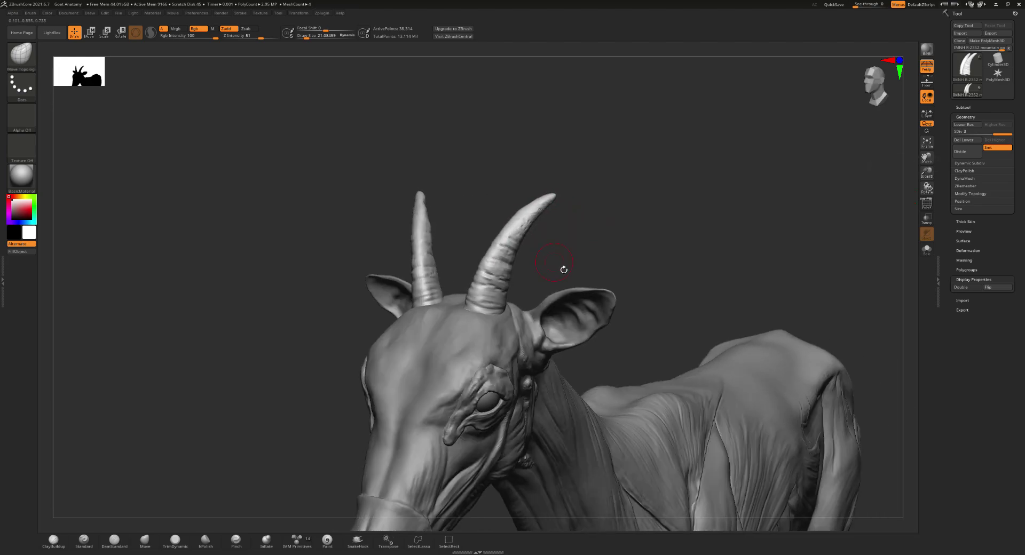
key("shift+d")
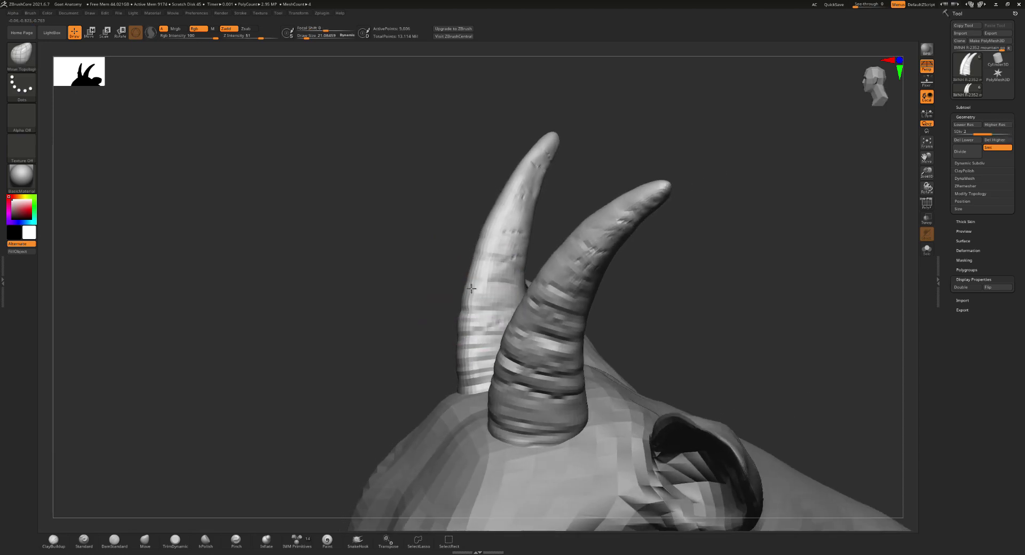
key("b")
key("d")
key("s")
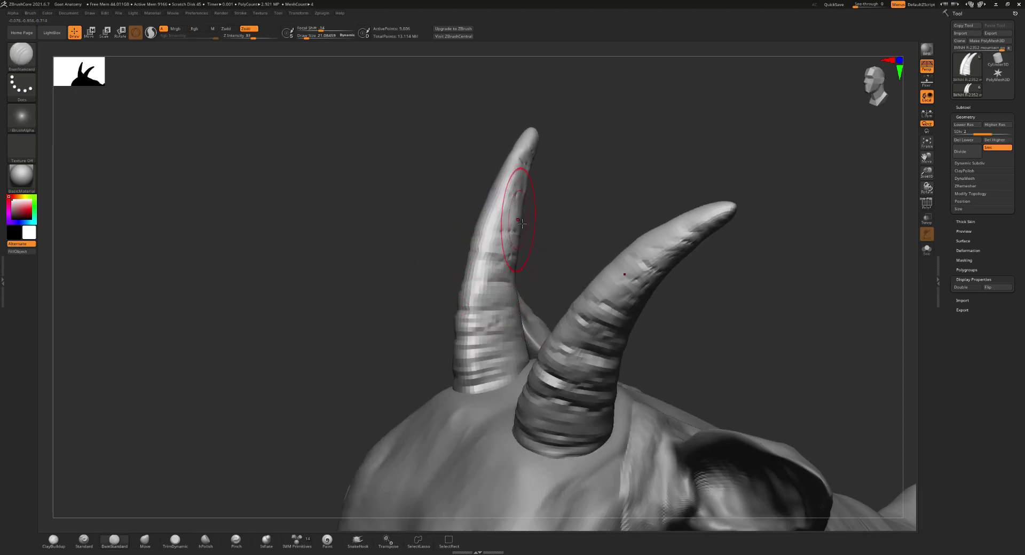
left_click_drag(515, 233, 524, 156)
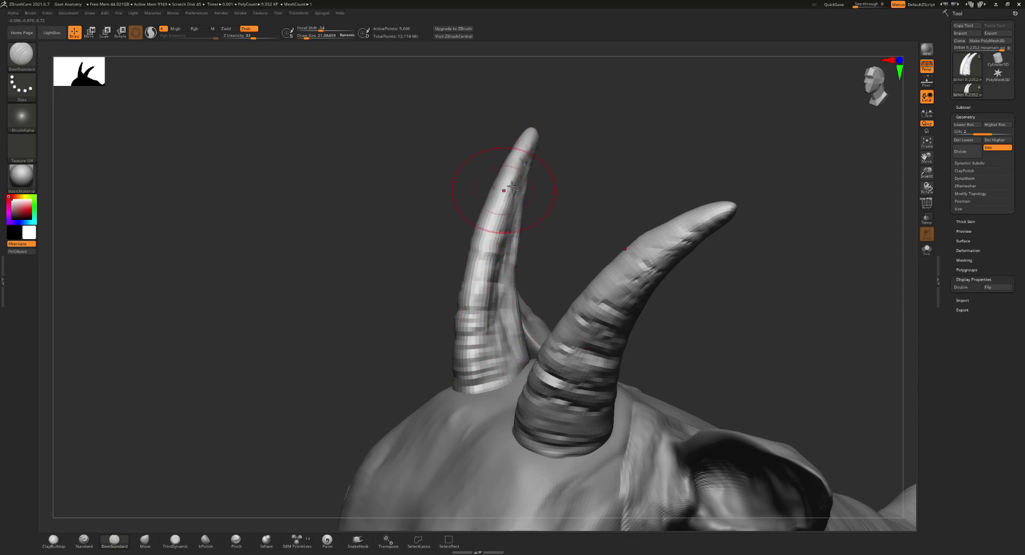
mouse_move(511, 187)
left_mouse_down()
mouse_move(497, 348)
mouse_move(481, 297)
mouse_move(485, 331)
left_mouse_up()
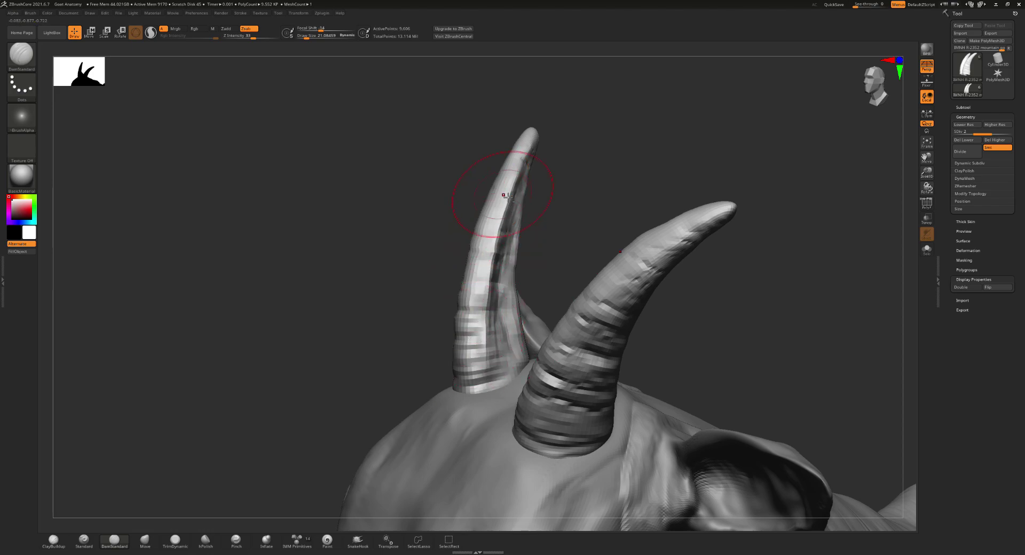
left_click_drag(504, 195, 470, 343)
left_click_drag(470, 378, 481, 333)
- Carve a groove stripe up the right horn to its tip, checking from several angles
mouse_move(481, 332)
right_mouse_down()
mouse_move(566, 341)
mouse_move(689, 214)
right_mouse_up()
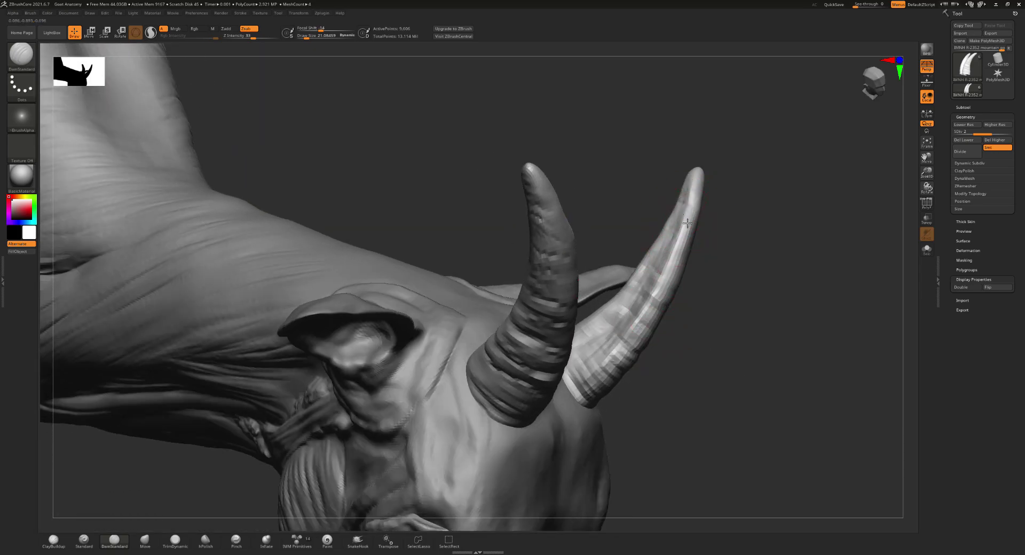
left_click_drag(669, 260, 686, 206)
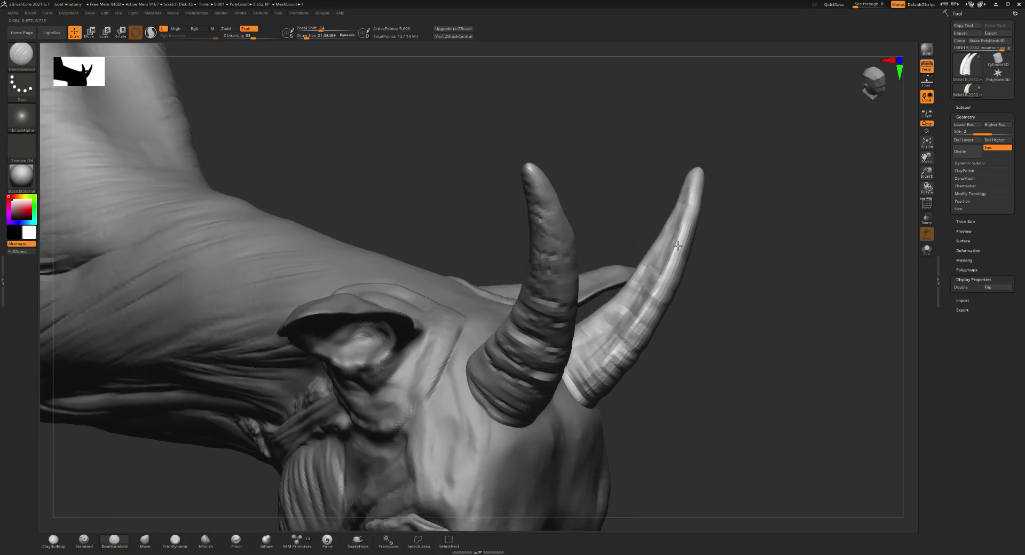
left_click_drag(639, 325, 691, 198)
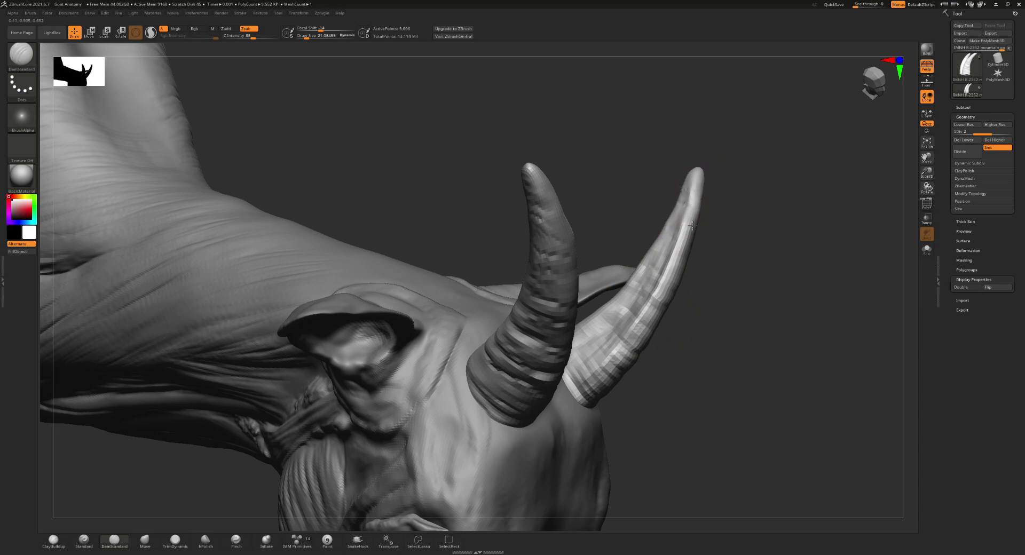
left_click_drag(683, 239, 660, 277)
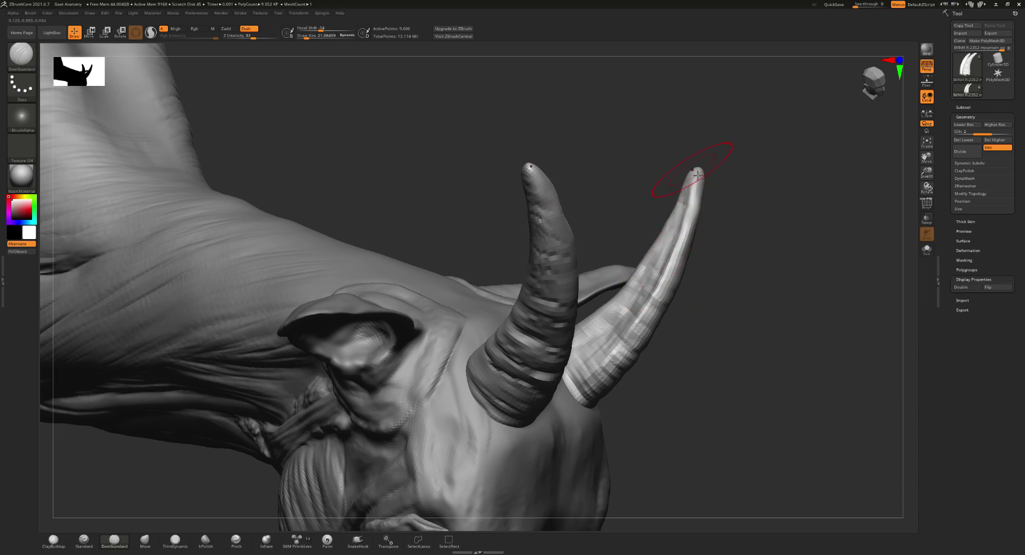
left_click_drag(663, 210, 529, 228)
left_click_drag(462, 206, 493, 195)
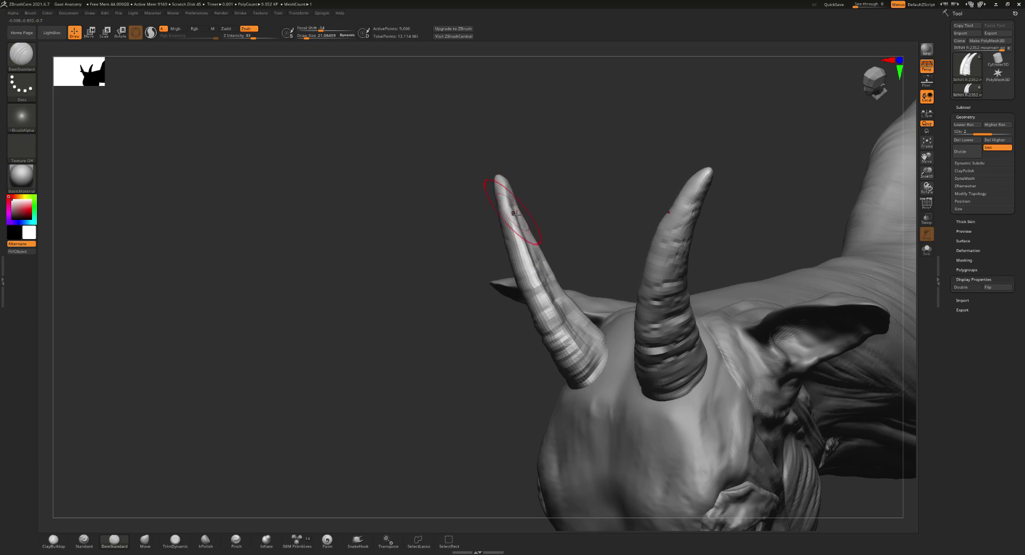
mouse_move(524, 237)
left_mouse_down()
mouse_move(402, 277)
mouse_move(584, 314)
mouse_move(663, 224)
left_mouse_up()
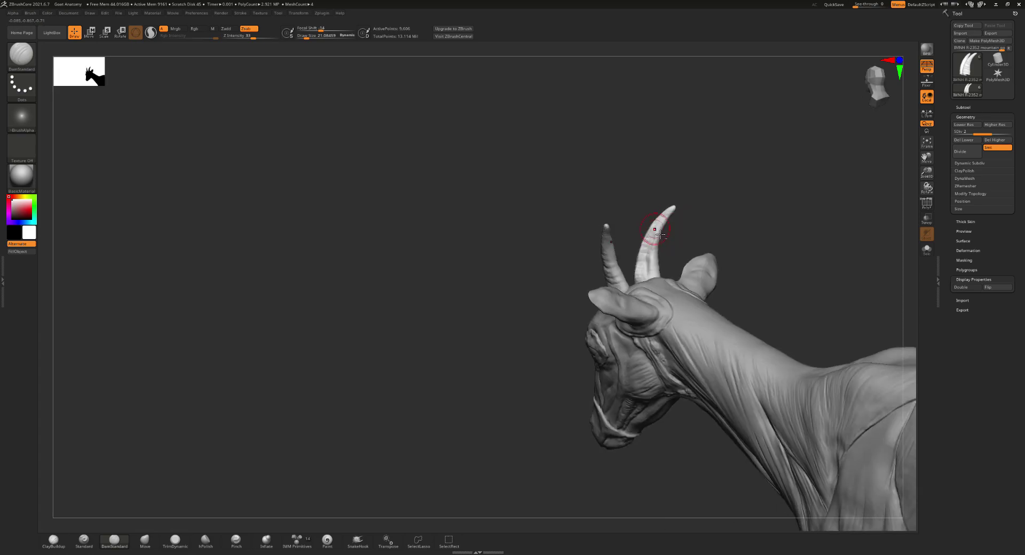
left_click(656, 246, "alt")
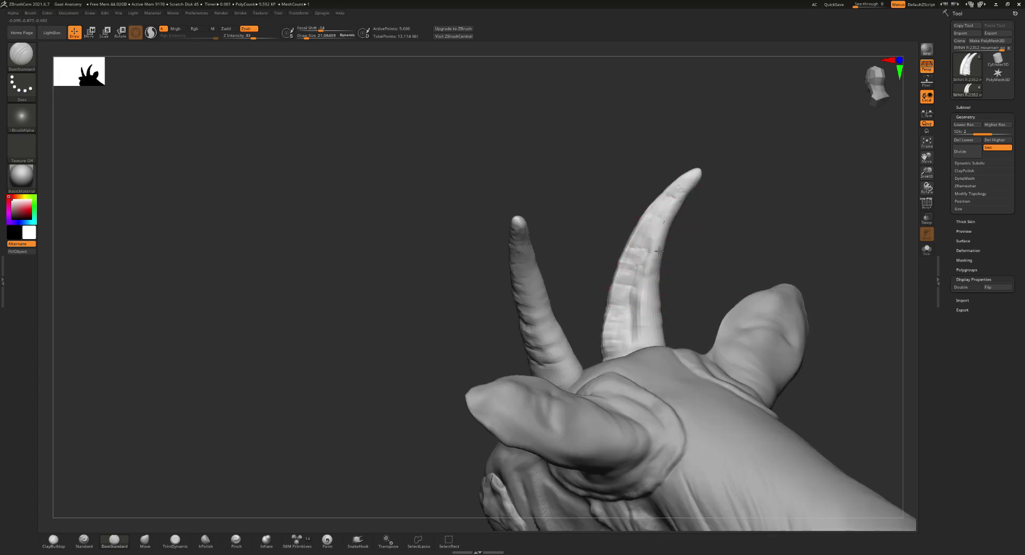
- Carve grooved bands into the left horn's lower and middle sections, then select the body subtool
left_click_drag(577, 278, 507, 247)
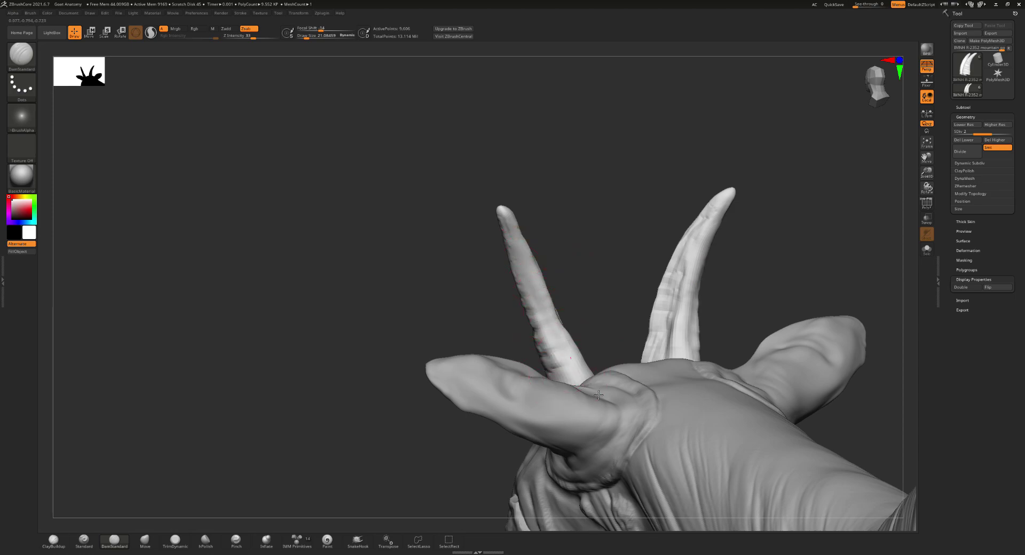
left_click_drag(546, 313, 566, 368)
left_click_drag(643, 313, 722, 282)
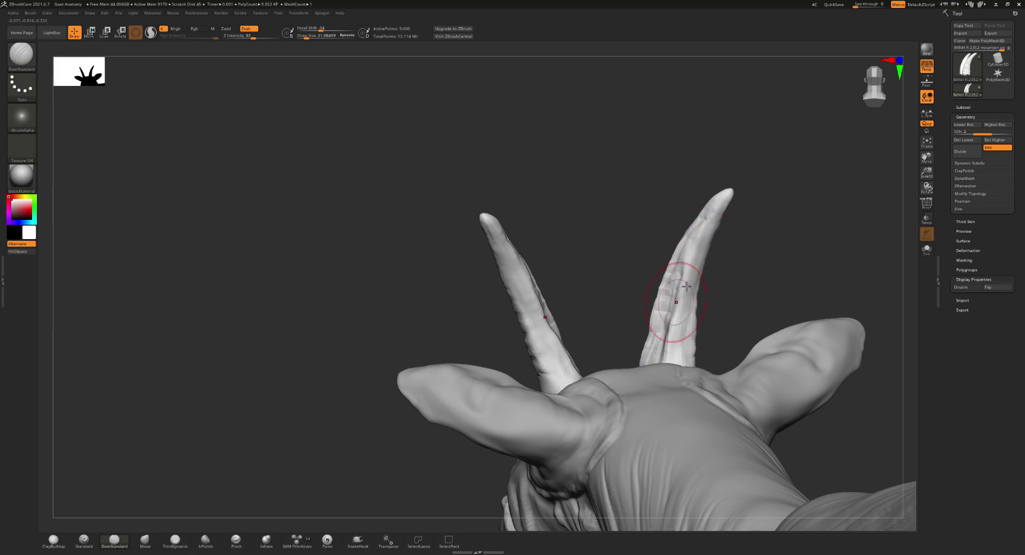
mouse_move(688, 283)
right_mouse_down()
mouse_move(702, 346)
mouse_move(694, 351)
right_mouse_up()
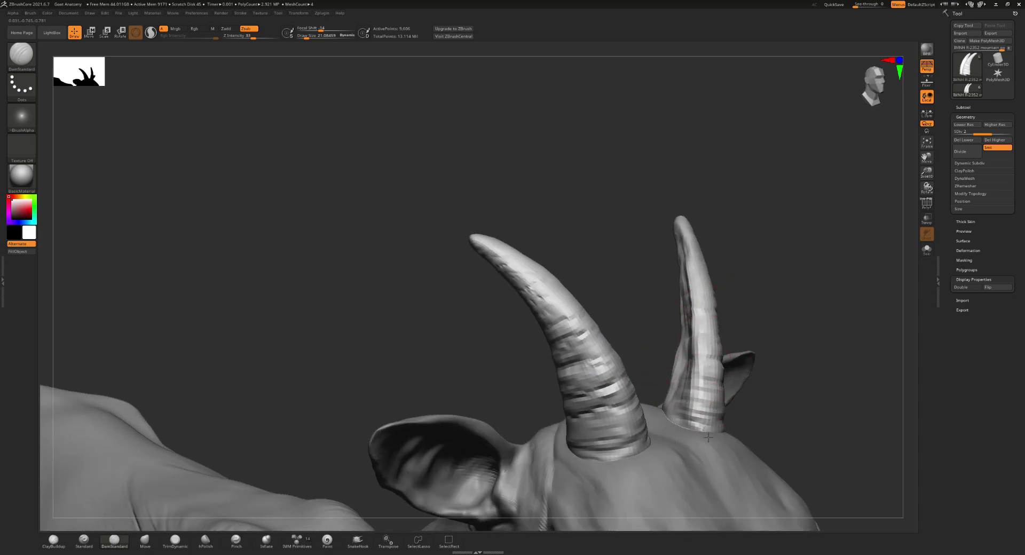
right_click_drag(708, 437, 620, 390)
mouse_move(674, 370)
right_mouse_down()
mouse_move(668, 342)
mouse_move(684, 359)
mouse_move(689, 437)
right_mouse_up()
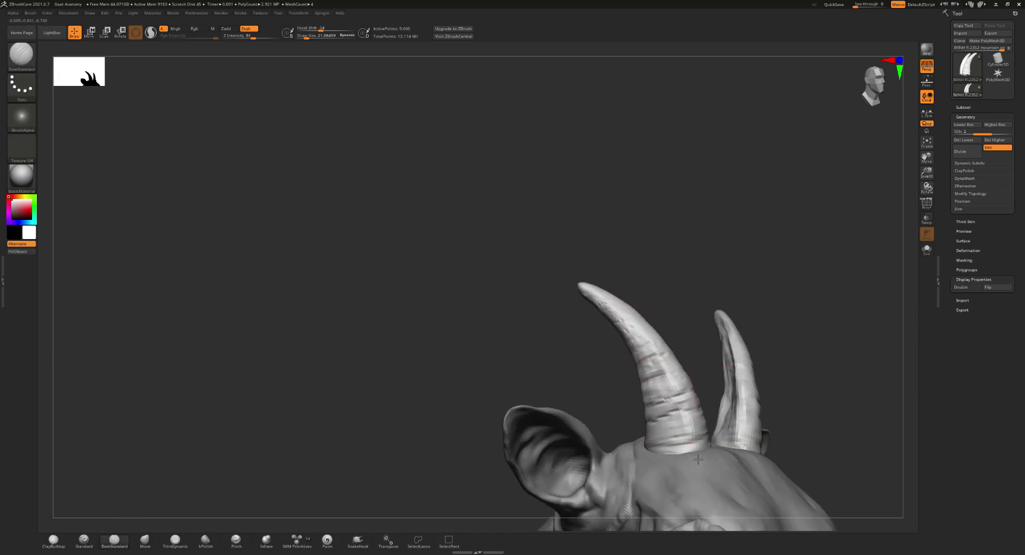
left_click_drag(664, 402, 675, 464)
left_click_drag(646, 372, 629, 320)
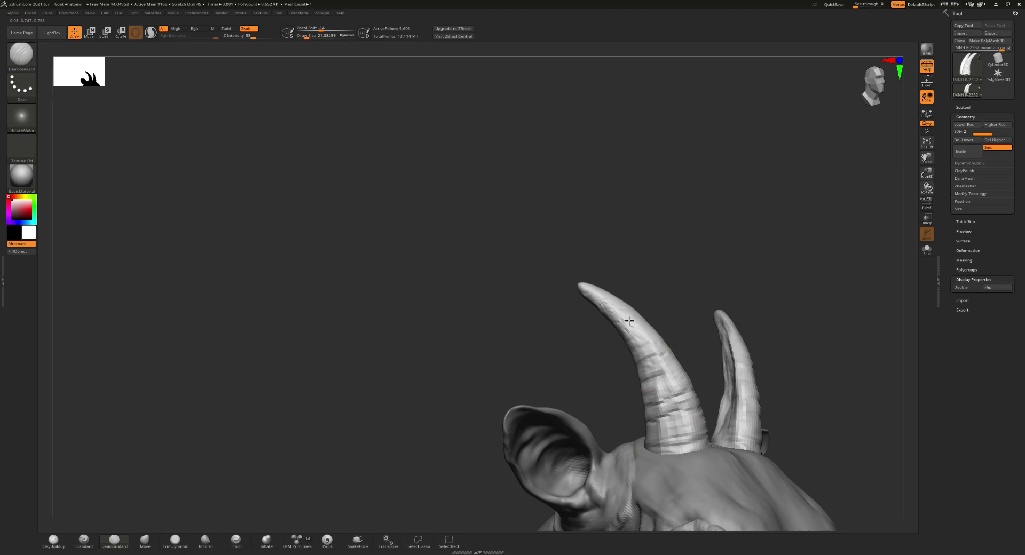
mouse_move(689, 399)
right_mouse_down("ctrl")
mouse_move(685, 346)
mouse_move(620, 470)
right_mouse_up("ctrl")
left_click(619, 470, "alt")
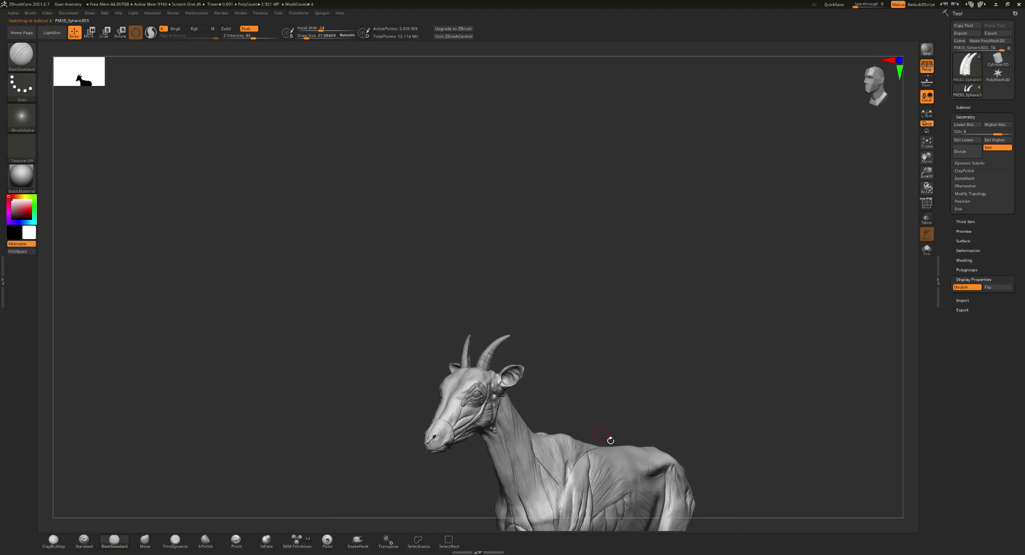
- Zoom in on the legs, drop the body a subdivision level, resize the brush and smooth them
key("f")
mouse_move(629, 239)
left_mouse_down()
mouse_move(607, 274)
mouse_move(639, 291)
mouse_move(493, 216)
left_mouse_up()
mouse_move(493, 215)
right_mouse_down()
mouse_move(549, 235)
mouse_move(554, 268)
mouse_move(630, 366)
right_mouse_up()
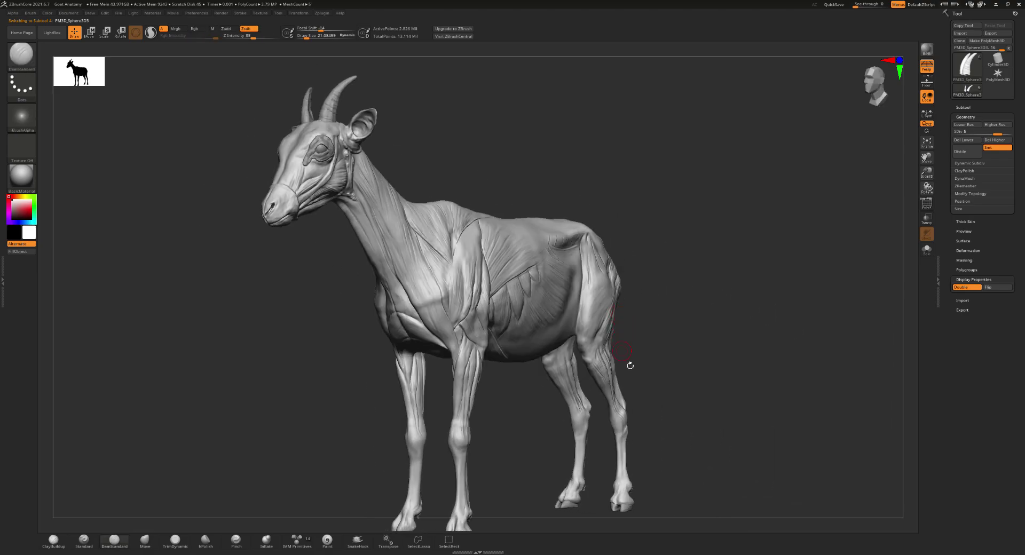
mouse_move(613, 426)
right_mouse_down("alt")
mouse_move(614, 389)
mouse_move(717, 417)
right_mouse_up("alt")
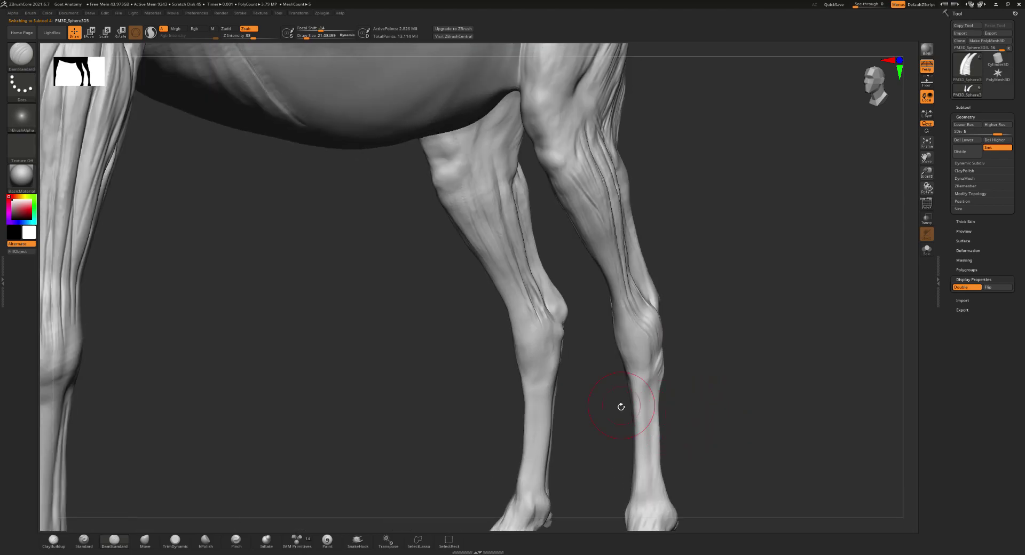
key("shift+d")
key("shift+d")
key("s")
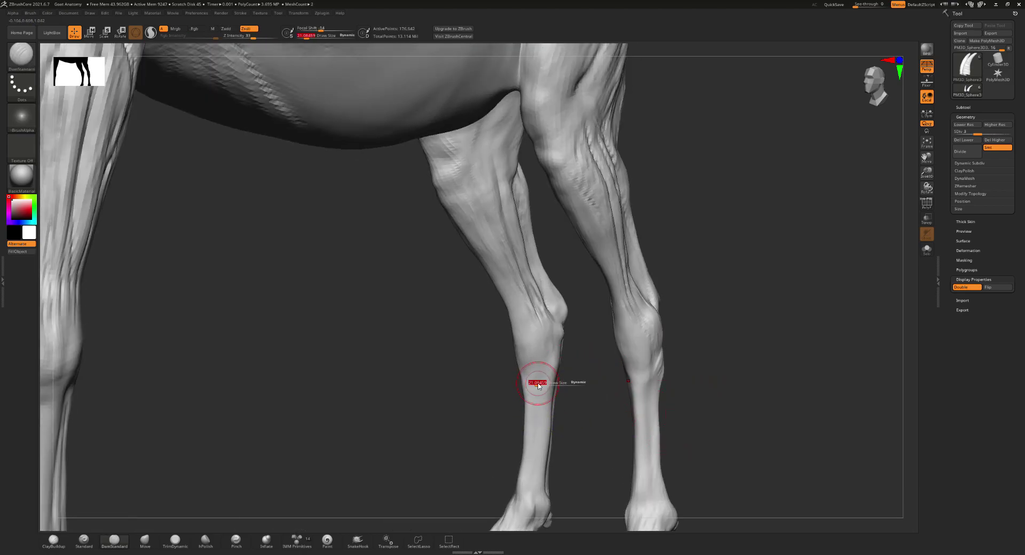
key("Return")
key("s")
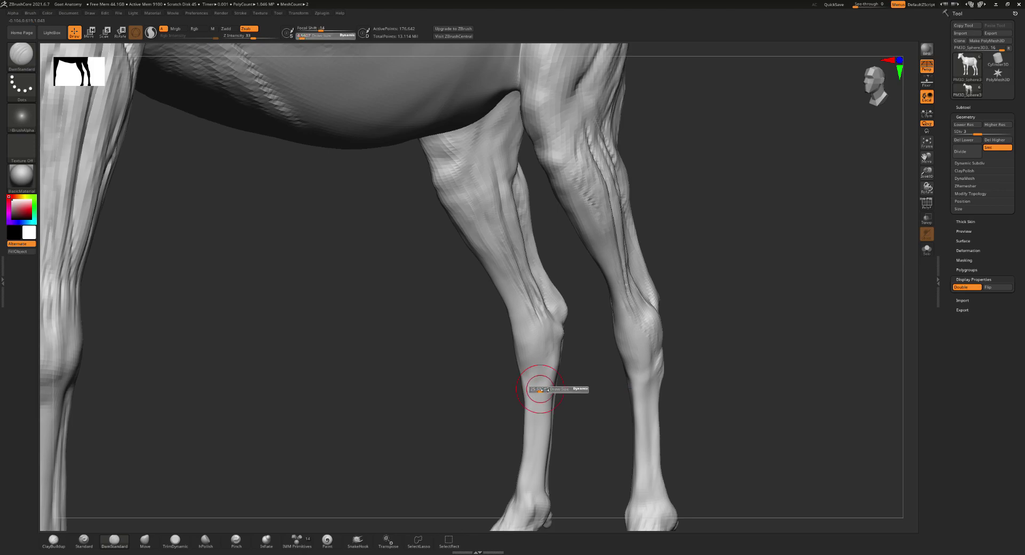
key("Return")
key("shift")
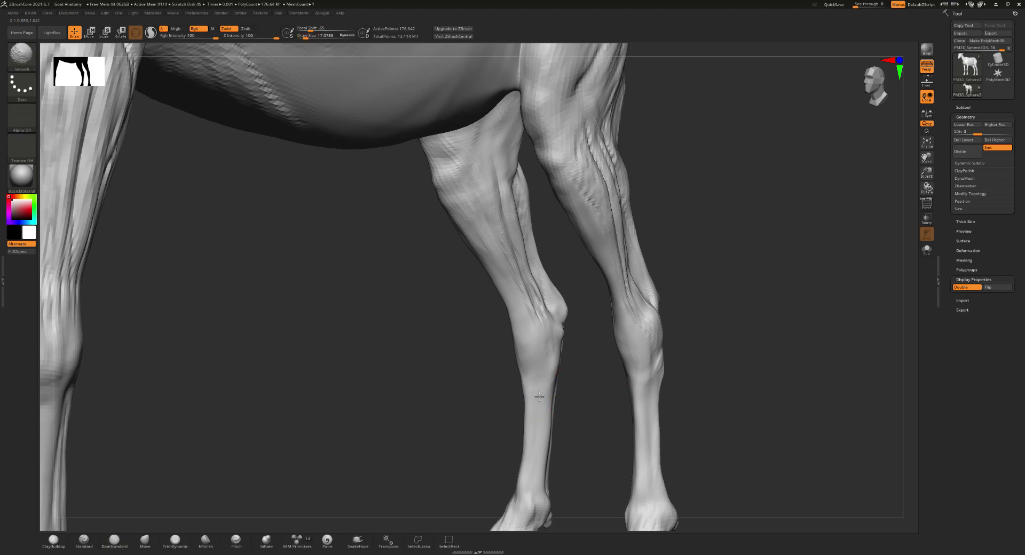
- Continue smoothing the lower legs from three-quarter and front views
key("f")
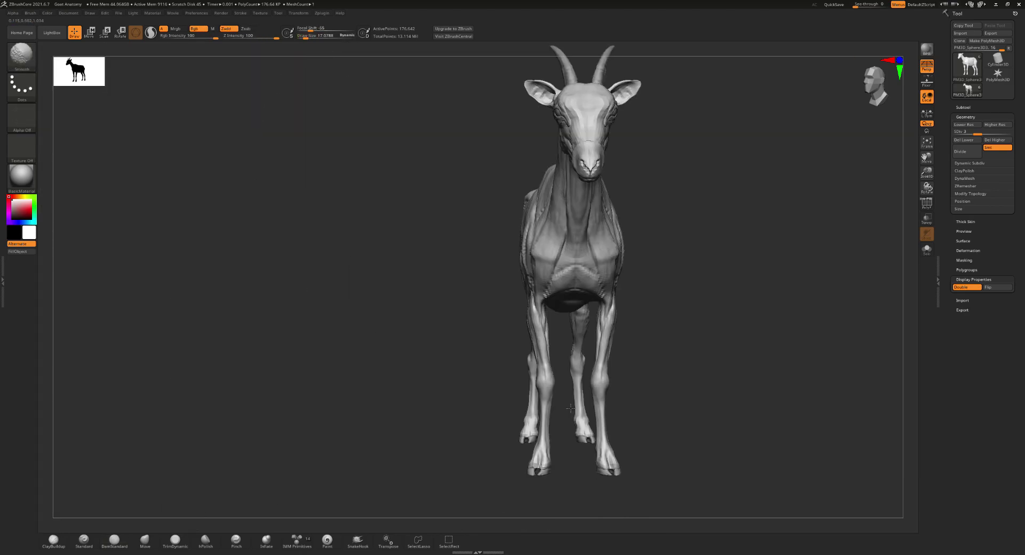
mouse_move(630, 382)
left_mouse_down()
mouse_move(594, 382)
mouse_move(660, 400)
left_mouse_up()
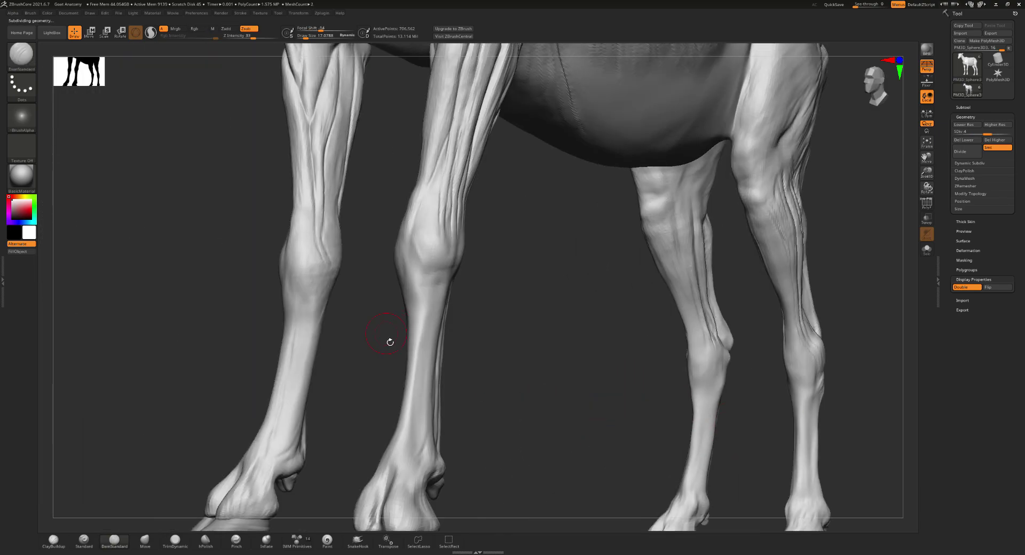
key("shift")
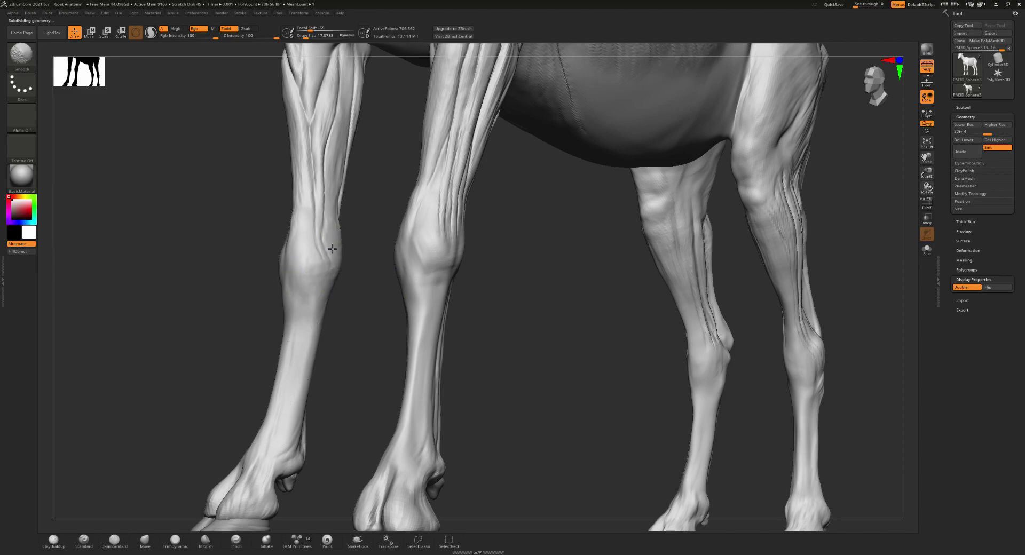
left_click_drag(479, 284, 620, 319, "shift")
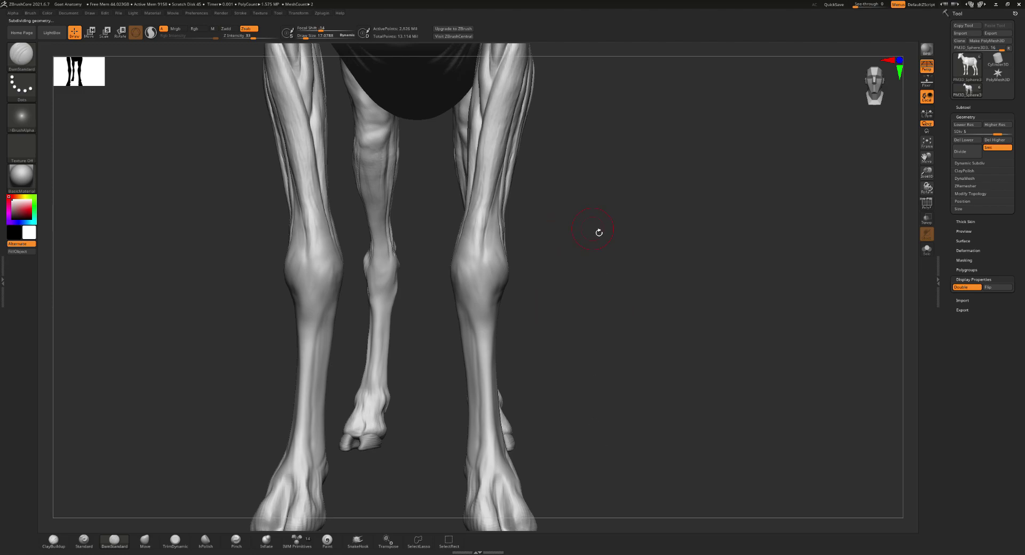
mouse_move(598, 232)
left_mouse_down()
mouse_move(559, 375)
mouse_move(543, 361)
mouse_move(570, 372)
mouse_move(556, 370)
mouse_move(605, 364)
mouse_move(573, 339)
mouse_move(550, 343)
mouse_move(638, 352)
mouse_move(618, 297)
mouse_move(597, 293)
mouse_move(545, 229)
mouse_move(480, 227)
left_mouse_up()
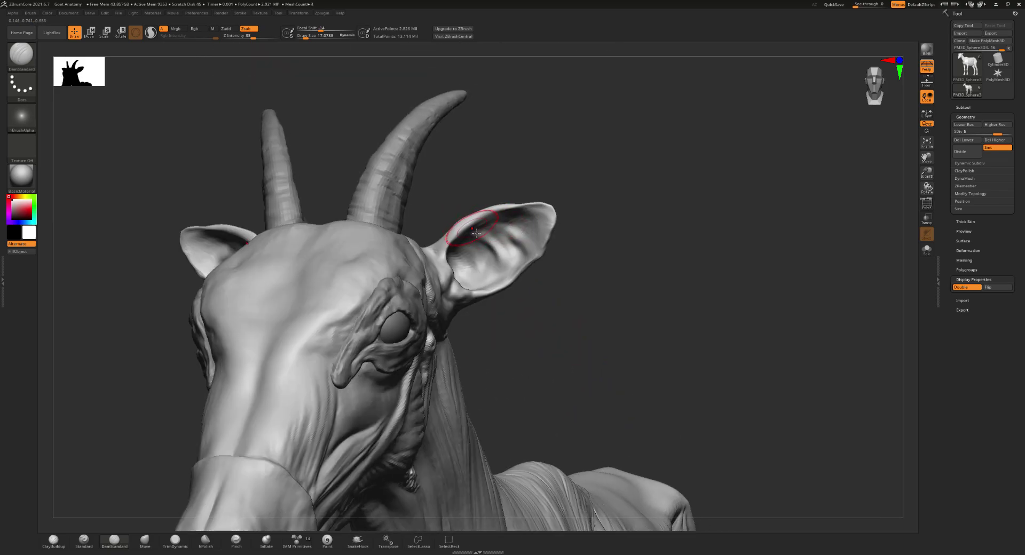
- With Move Topological, pull the ear tip thinner and lower
key("b")
key("m")
key("t")
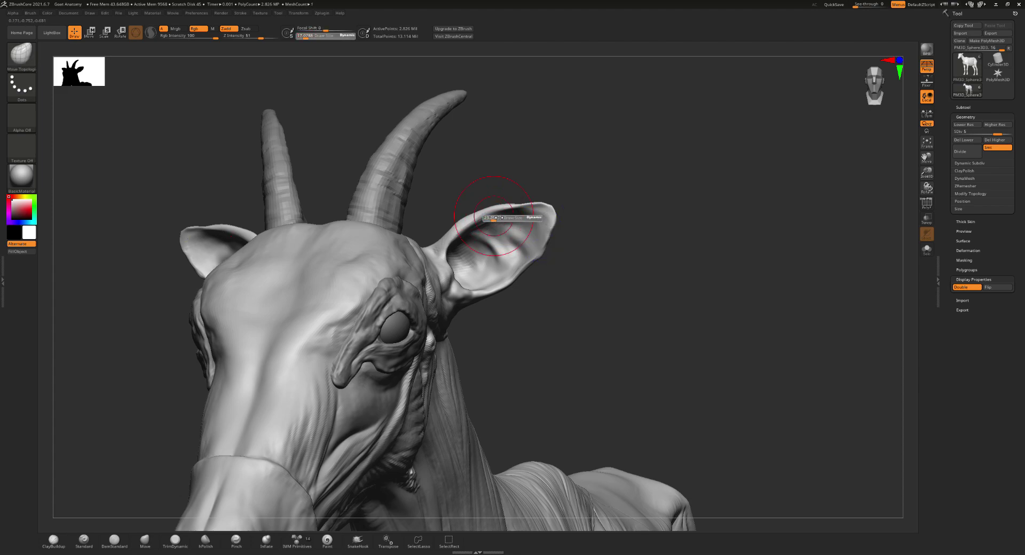
left_click_drag(469, 183, 485, 228)
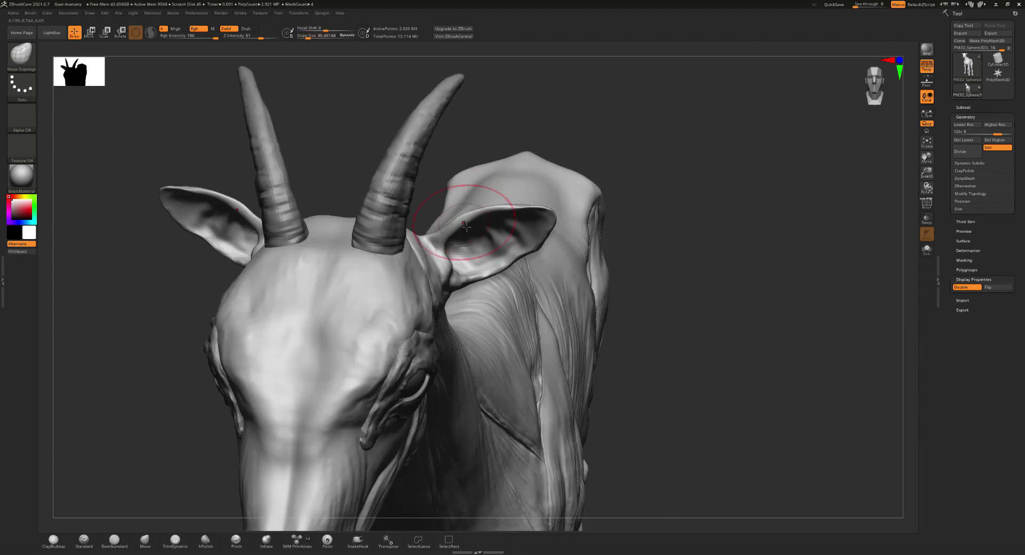
left_click_drag(490, 184, 441, 177, "shift")
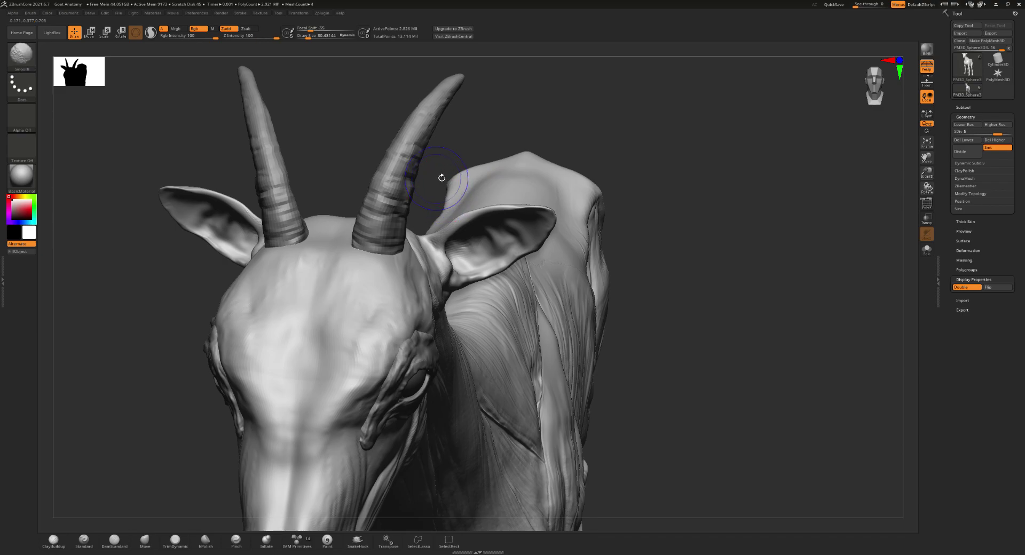
right_click_drag(501, 191, 788, 321)
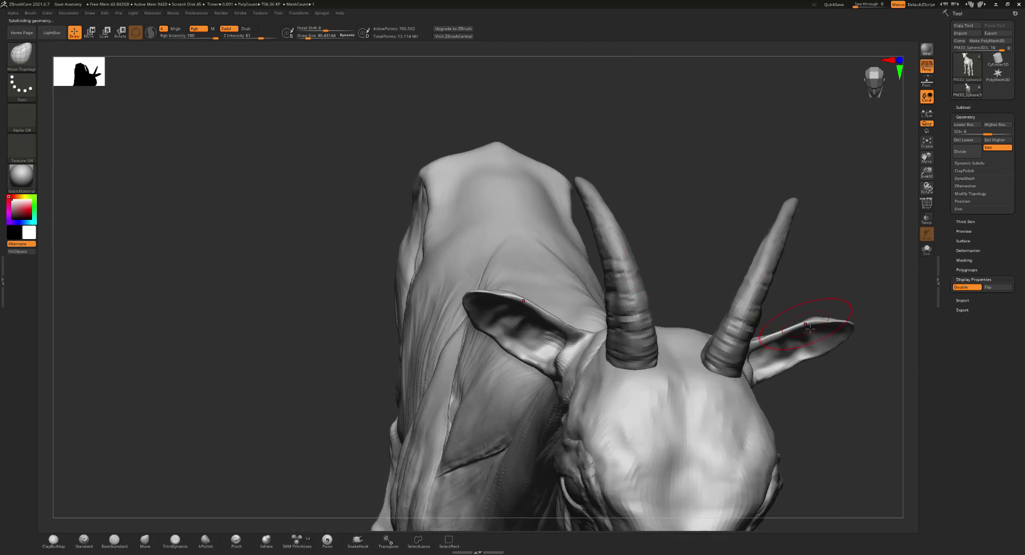
right_click_drag(810, 327, 820, 327)
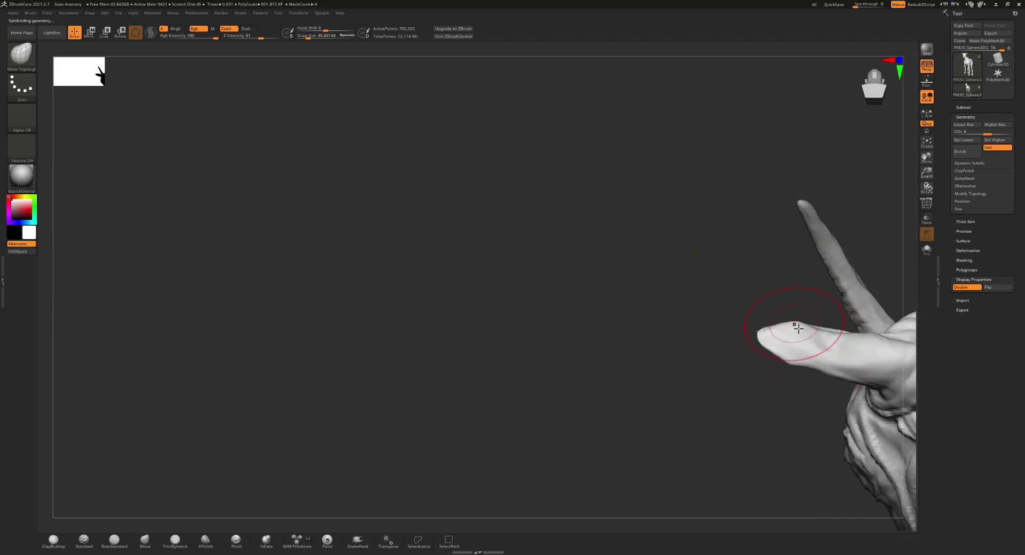
left_click_drag(798, 328, 796, 341)
mouse_move(799, 323)
right_mouse_down()
mouse_move(812, 314)
mouse_move(662, 240)
mouse_move(616, 158)
mouse_move(596, 173)
mouse_move(561, 160)
mouse_move(581, 201)
mouse_move(560, 218)
mouse_move(664, 228)
mouse_move(662, 165)
mouse_move(678, 241)
mouse_move(656, 267)
mouse_move(677, 267)
mouse_move(678, 213)
mouse_move(680, 354)
mouse_move(755, 281)
mouse_move(590, 316)
mouse_move(687, 366)
mouse_move(447, 366)
right_mouse_up()
- Re-sculpt the noseband crease across the muzzle
key("f")
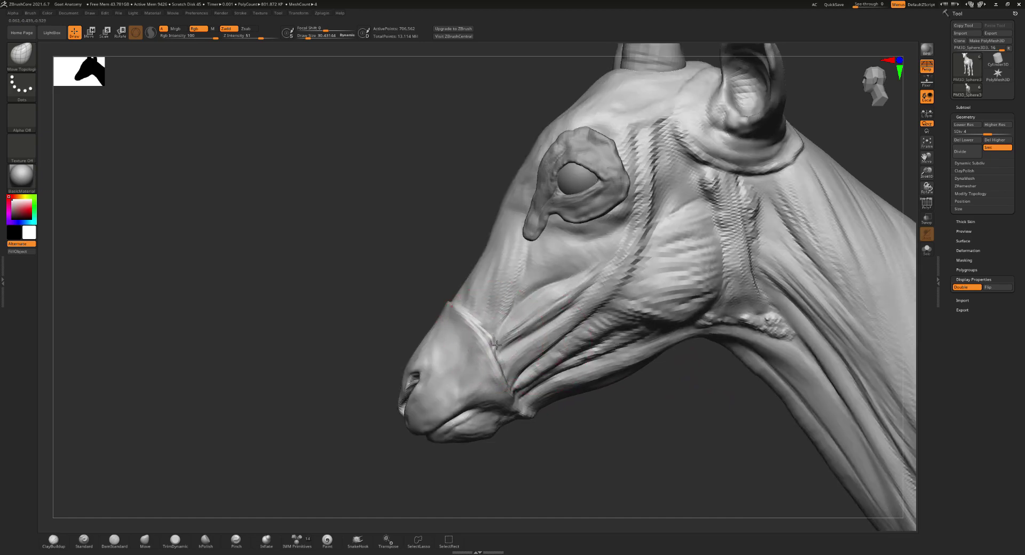
mouse_move(496, 345)
left_mouse_down()
mouse_move(500, 365)
mouse_move(481, 366)
mouse_move(470, 319)
left_mouse_up()
mouse_move(469, 320)
right_mouse_down("ctrl")
mouse_move(618, 342)
mouse_move(543, 366)
right_mouse_up("ctrl")
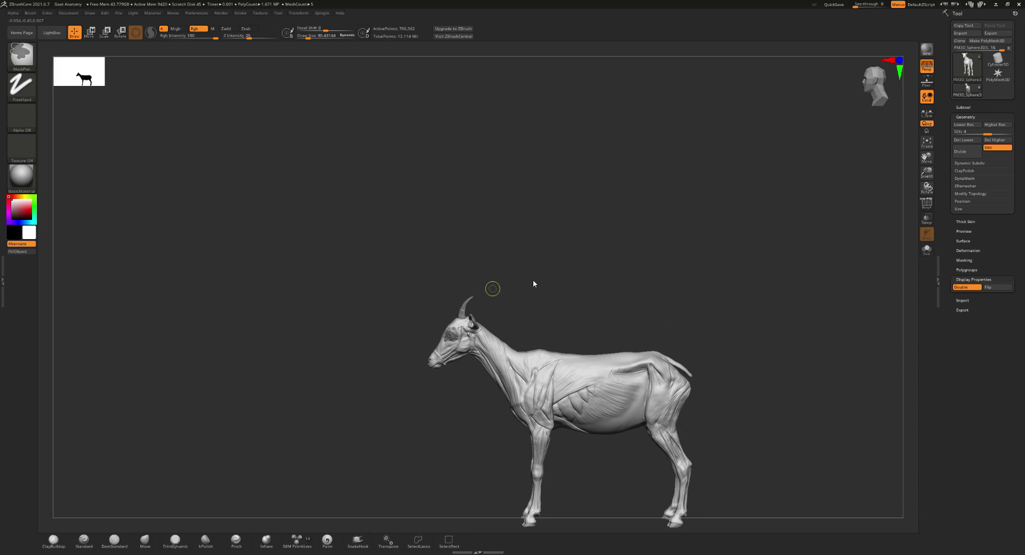
- Save the goat project
key("ctrl+s")
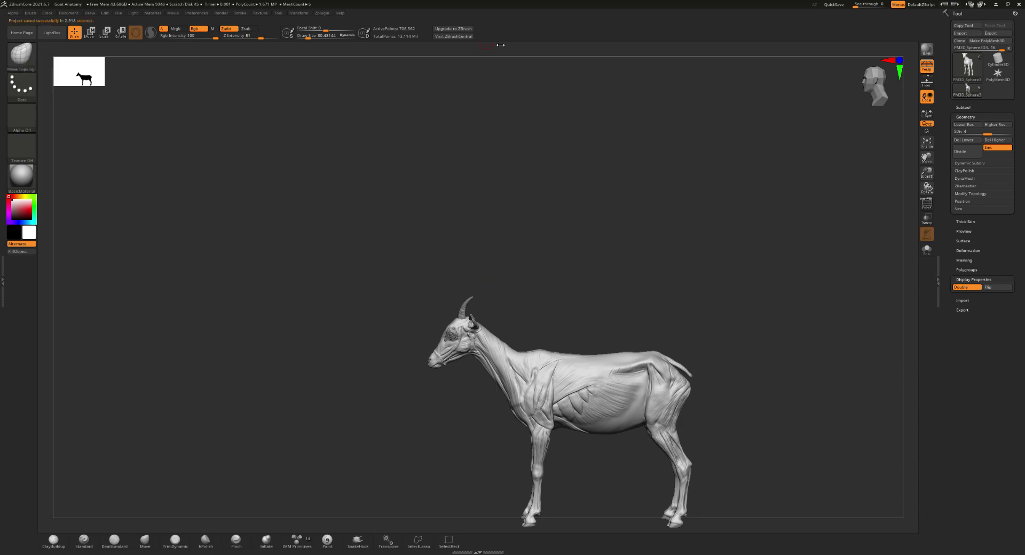
right_click_drag(706, 247, 679, 238)
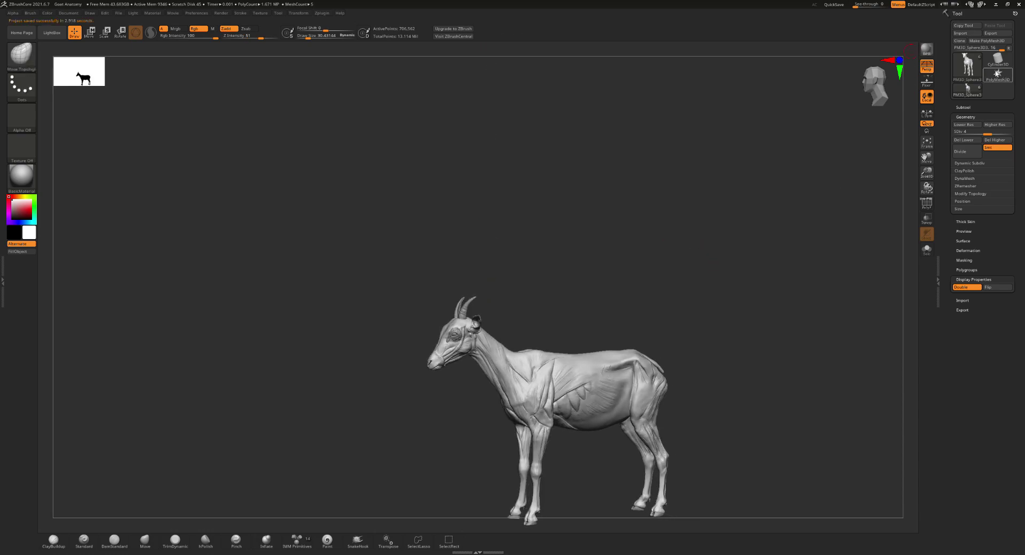
right_click_drag(533, 354, 507, 318, "ctrl")
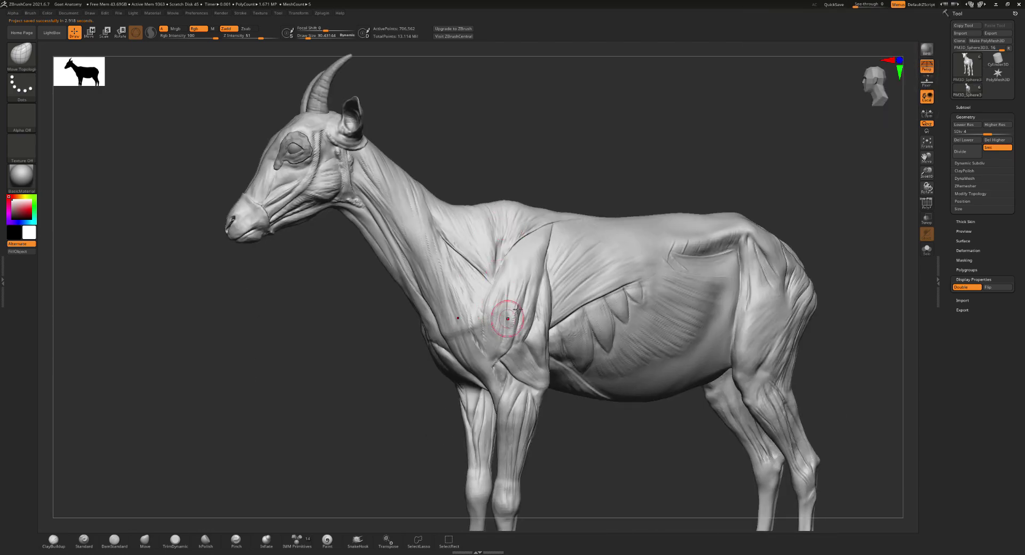
- Raise the body to subdivision level 6, show Deformation options, and review the whole sculpt
key("d")
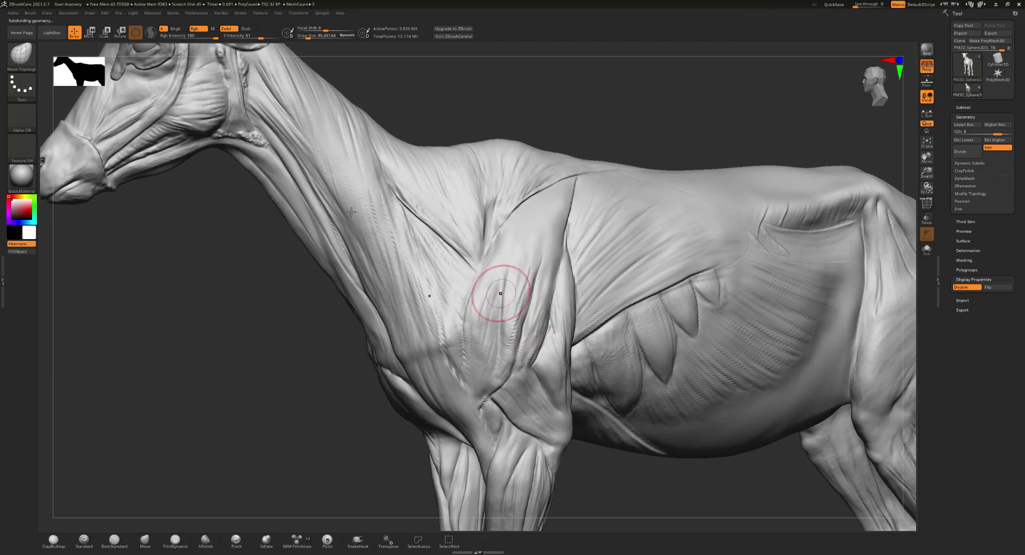
key("d")
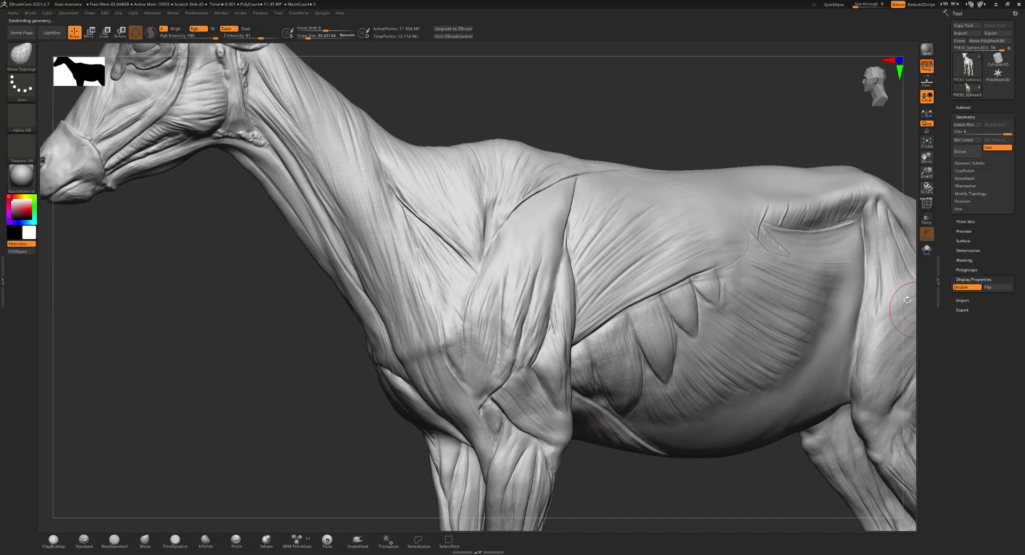
left_click(988, 251)
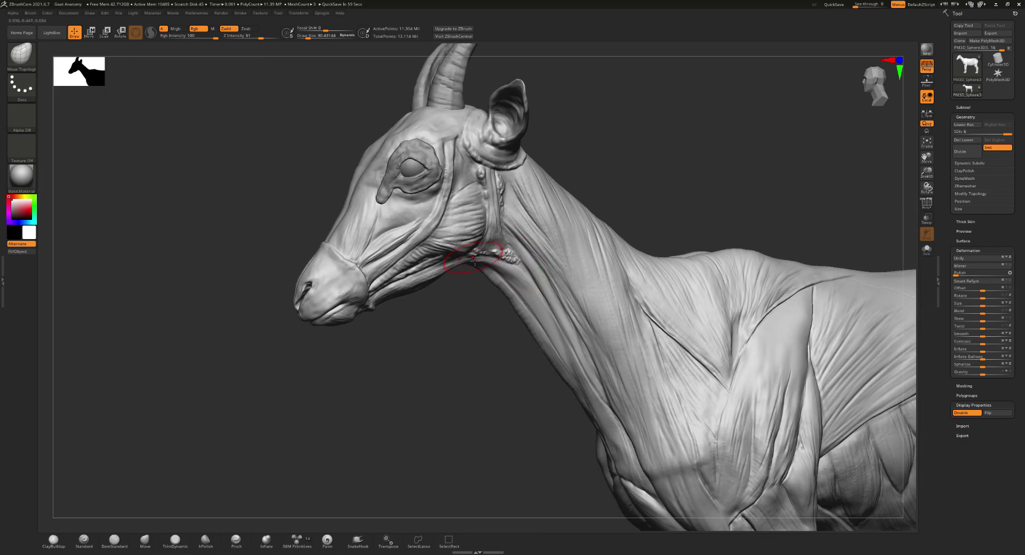
right_click_drag(473, 260, 561, 291, "ctrl")
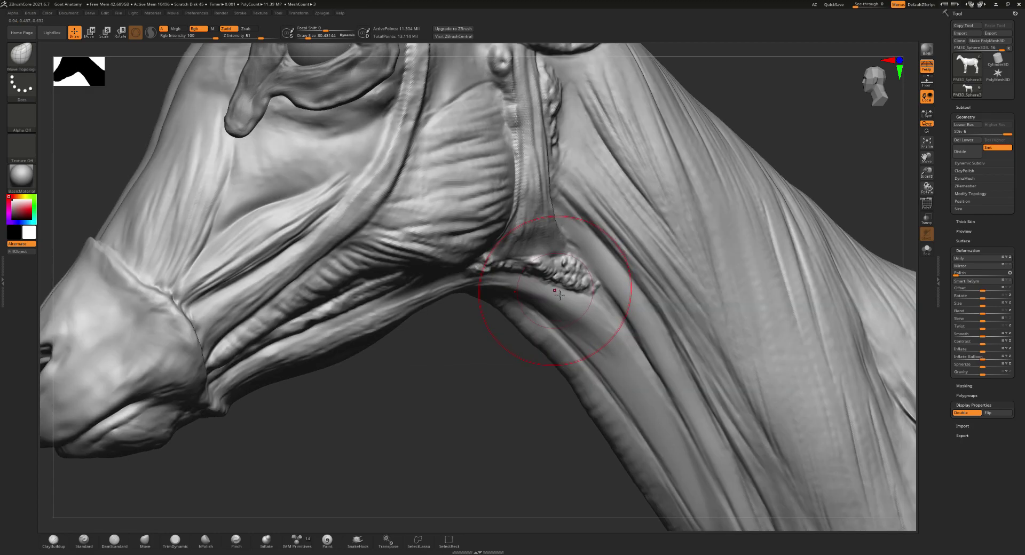
mouse_move(664, 308)
right_mouse_down("ctrl")
mouse_move(648, 268)
mouse_move(714, 279)
mouse_move(755, 360)
mouse_move(612, 344)
mouse_move(698, 396)
right_mouse_up("ctrl")
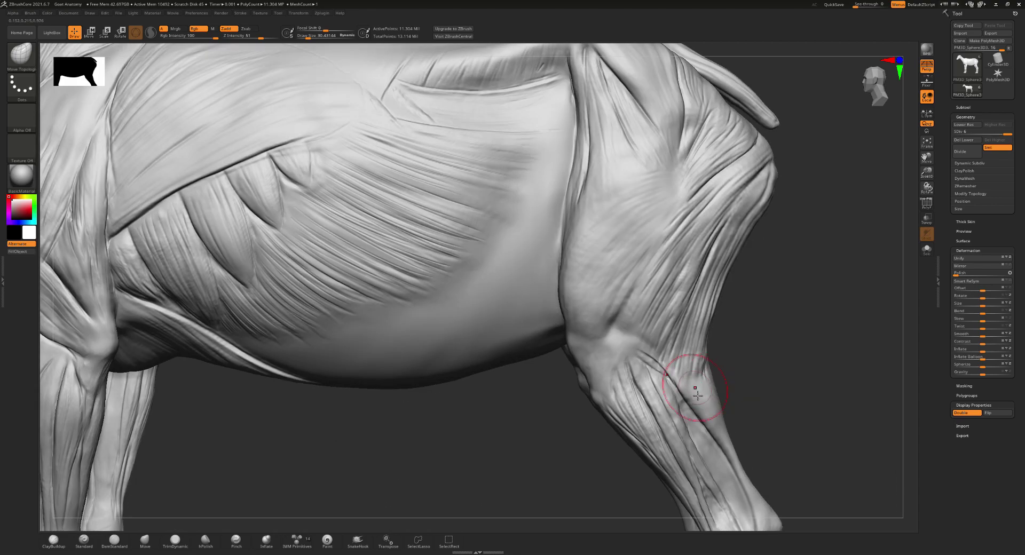
mouse_move(705, 302)
right_mouse_down("ctrl")
mouse_move(469, 327)
mouse_move(542, 310)
mouse_move(549, 290)
mouse_move(652, 389)
mouse_move(637, 340)
mouse_move(409, 308)
right_mouse_up("ctrl")
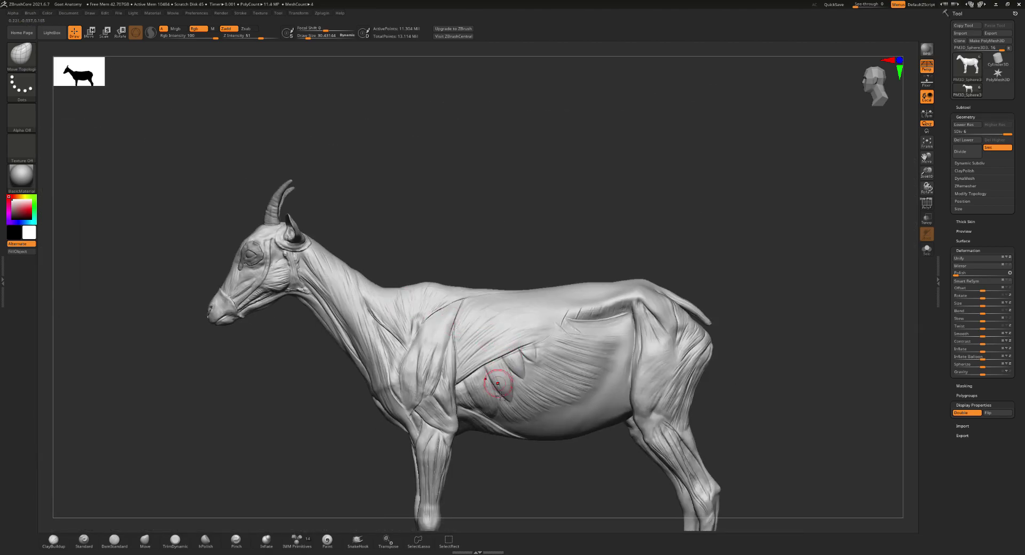
mouse_move(497, 383)
right_mouse_down()
mouse_move(507, 322)
mouse_move(559, 370)
mouse_move(508, 313)
mouse_move(519, 411)
mouse_move(565, 384)
mouse_move(473, 382)
right_mouse_up()
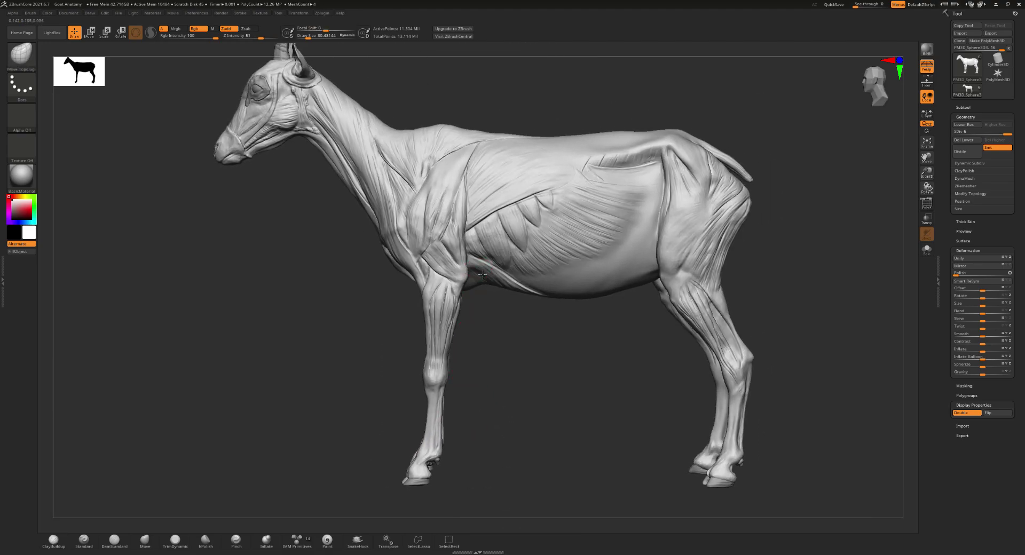
right_click_drag(483, 275, 477, 357, "alt")
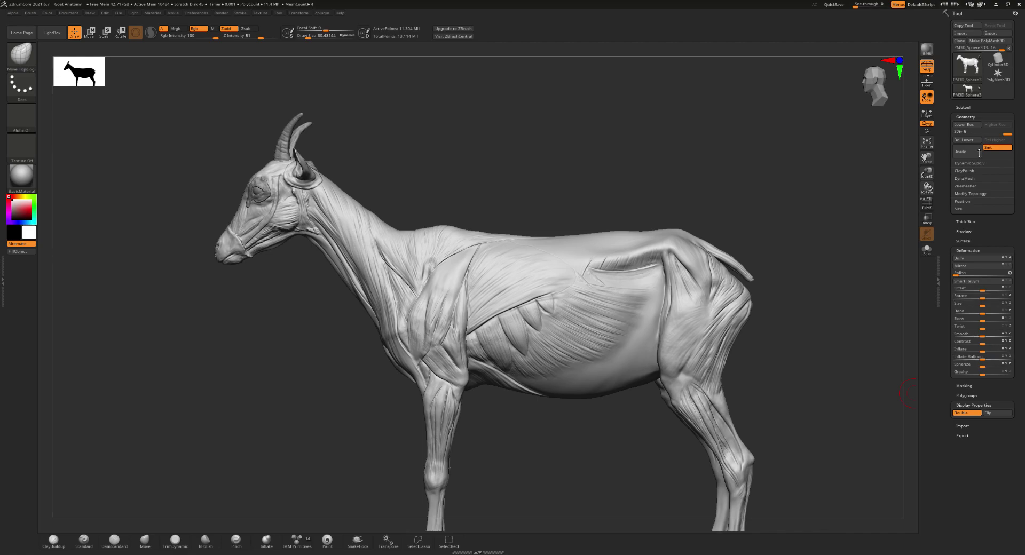